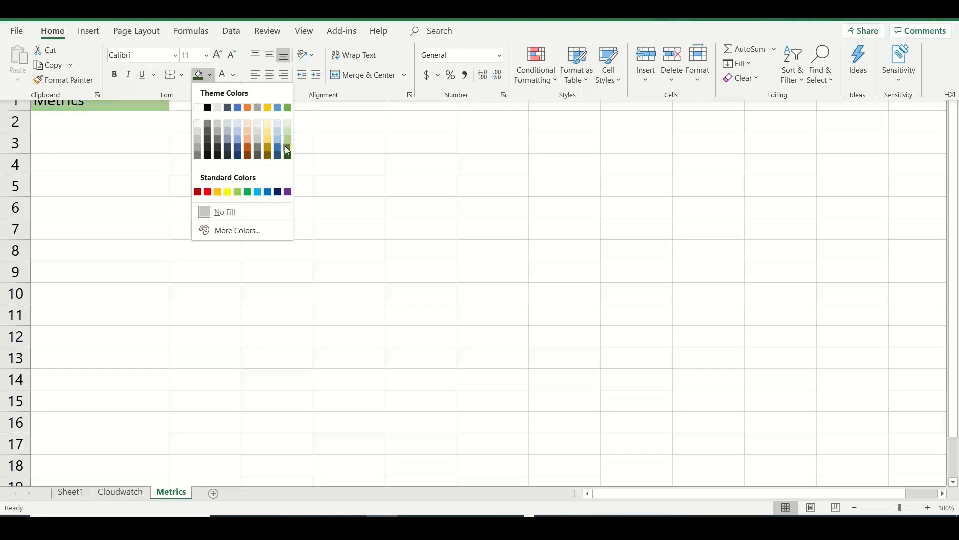
Fill the Metrics heading cell A1 with dark green and enter "Data about the performance of your resources" in B1
left_click(287, 148)
left_click(190, 141)
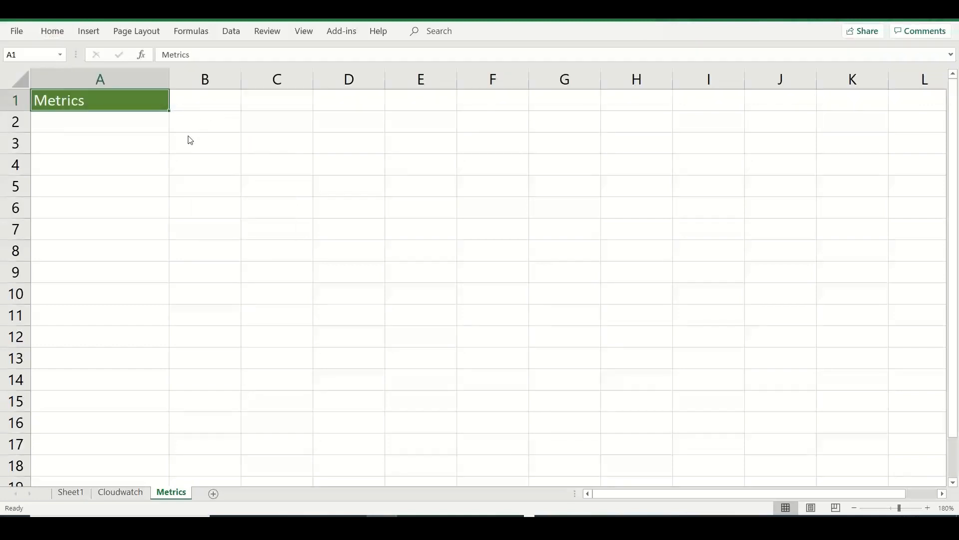
left_click(186, 103)
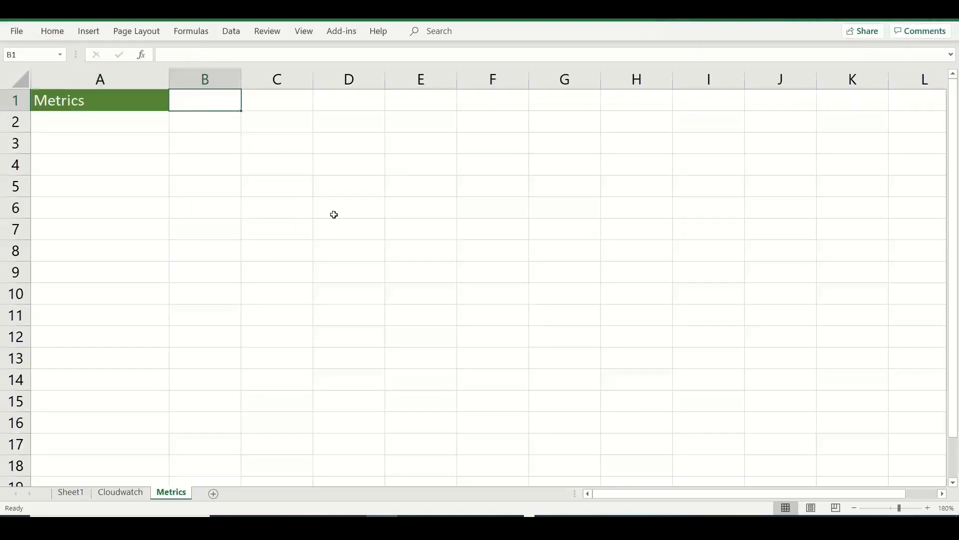
type("Data about the")
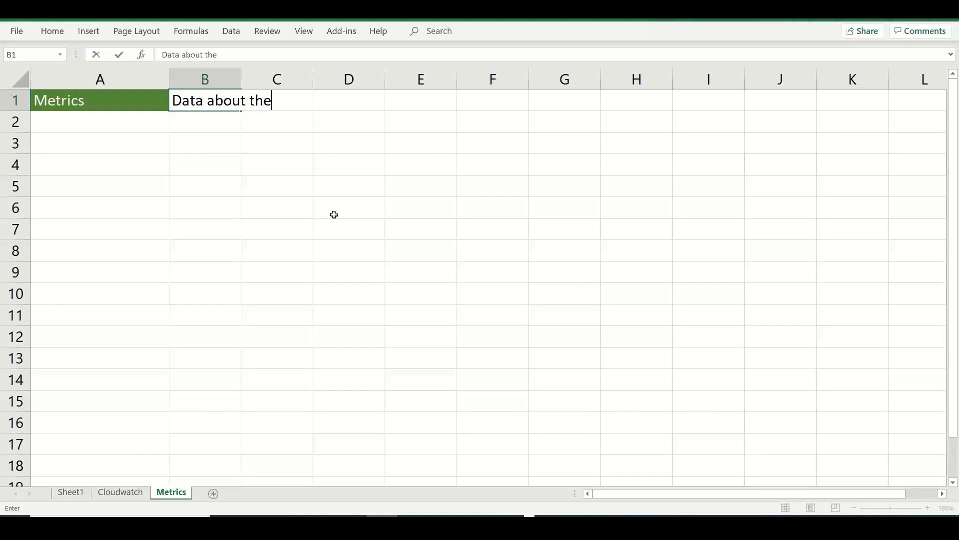
type(" perfomran")
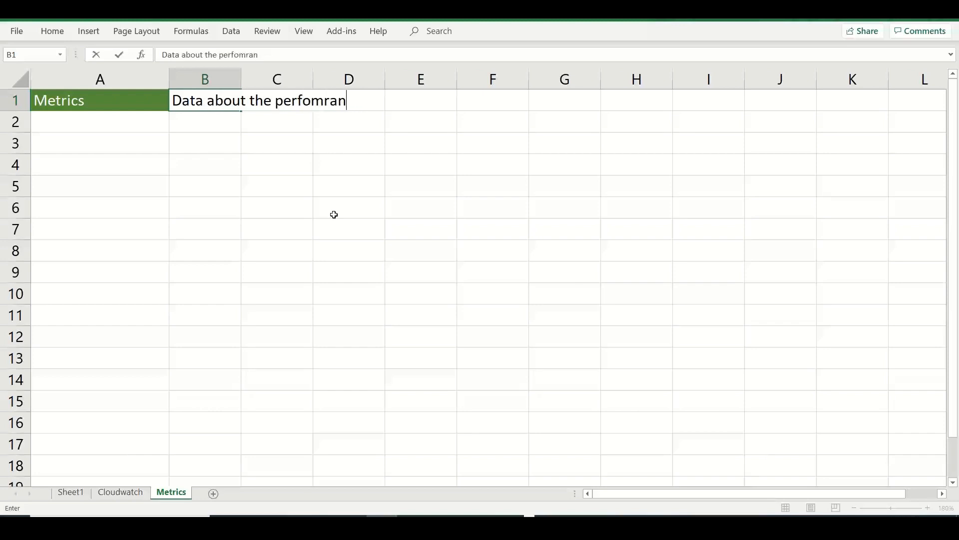
key("BackSpace")
key("BackSpace")
key("BackSpace")
key("BackSpace")
type("rmance of your resources")
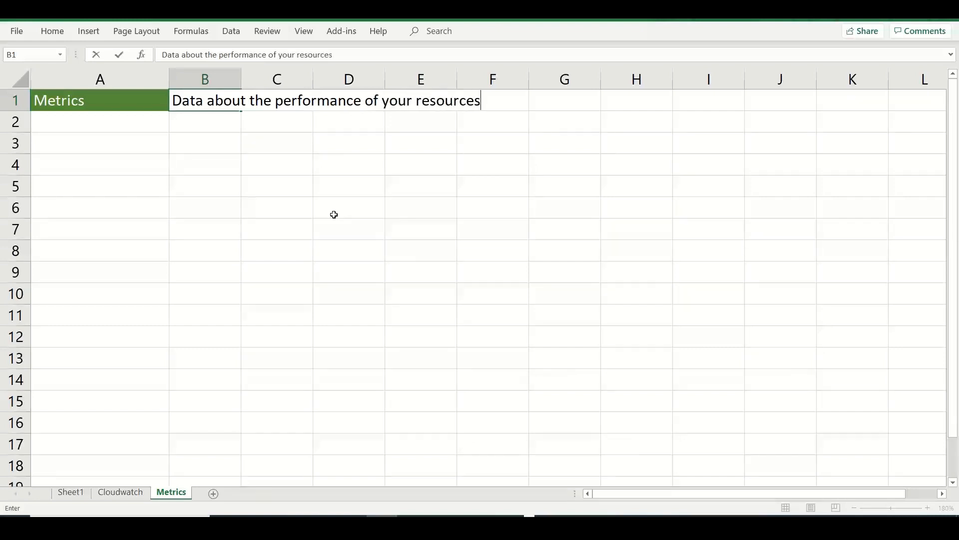
left_click(224, 281)
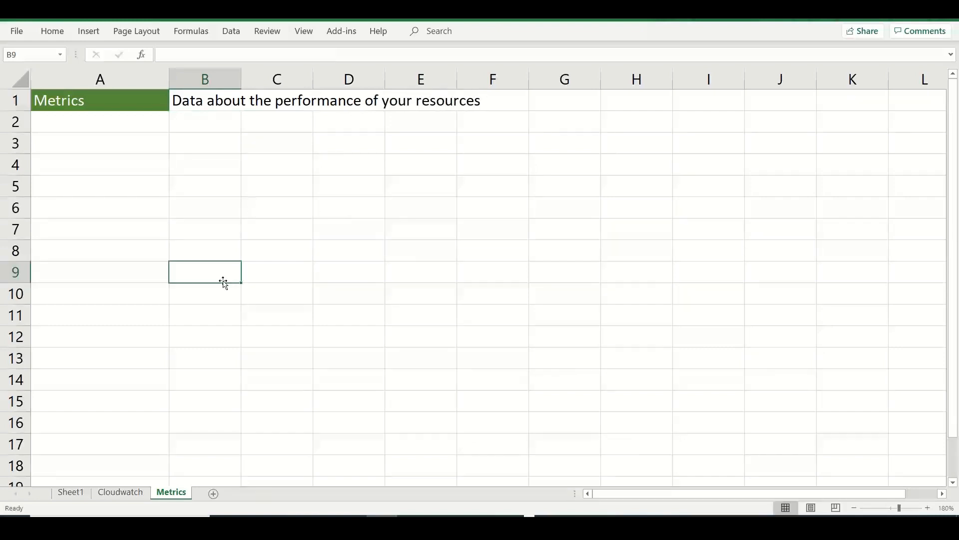
Narrow column A close to its Metrics heading and widen column B to about three times its width
left_click_drag(169, 82, 118, 82)
left_click_drag(197, 75, 345, 77)
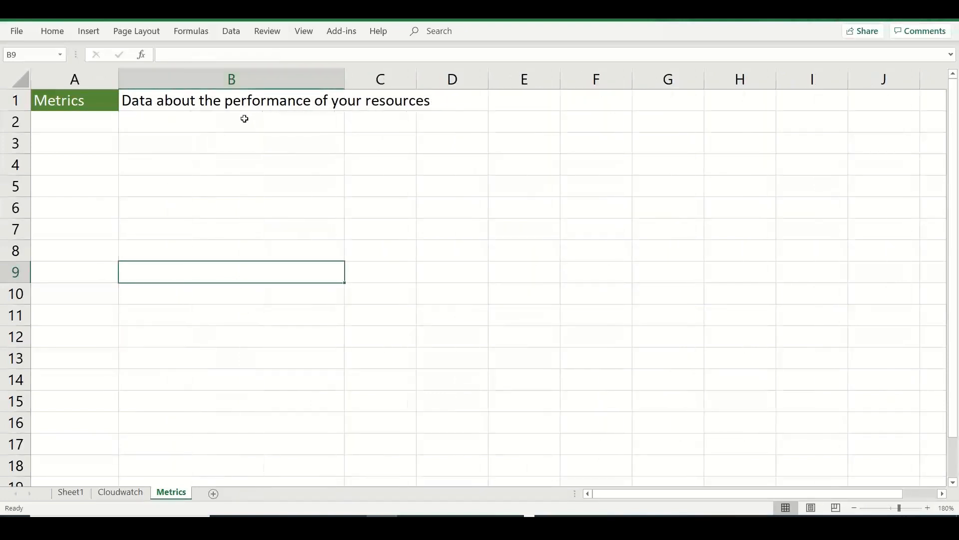
List "CPU Utilization" in B2 and "Memory Utilization" in B3 beneath the metrics description
left_click(244, 119)
type("C")
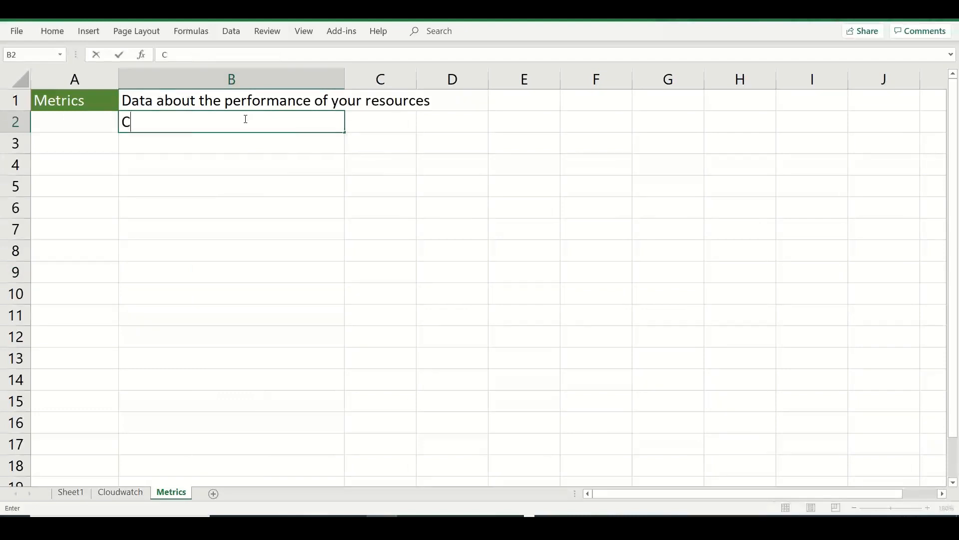
type("PU Utilization")
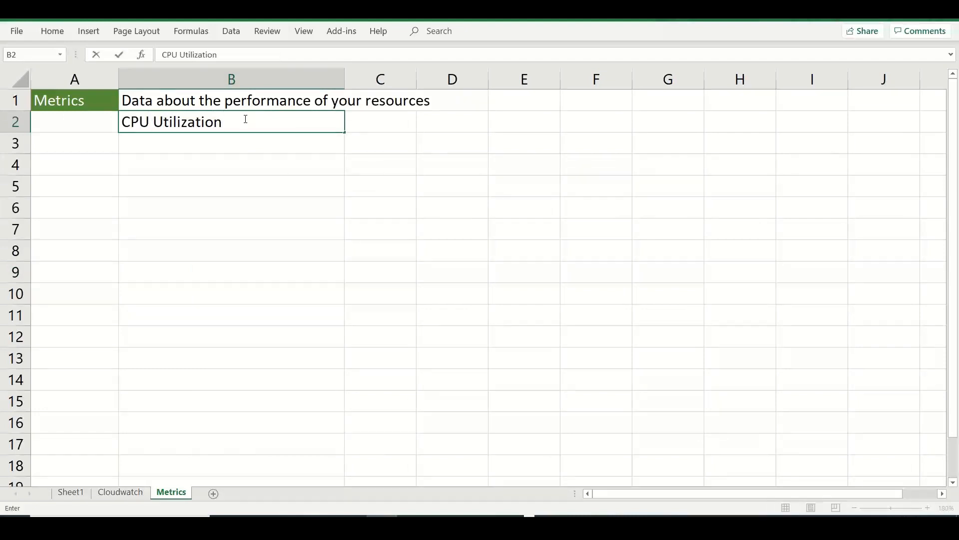
key("Return")
type("Memor")
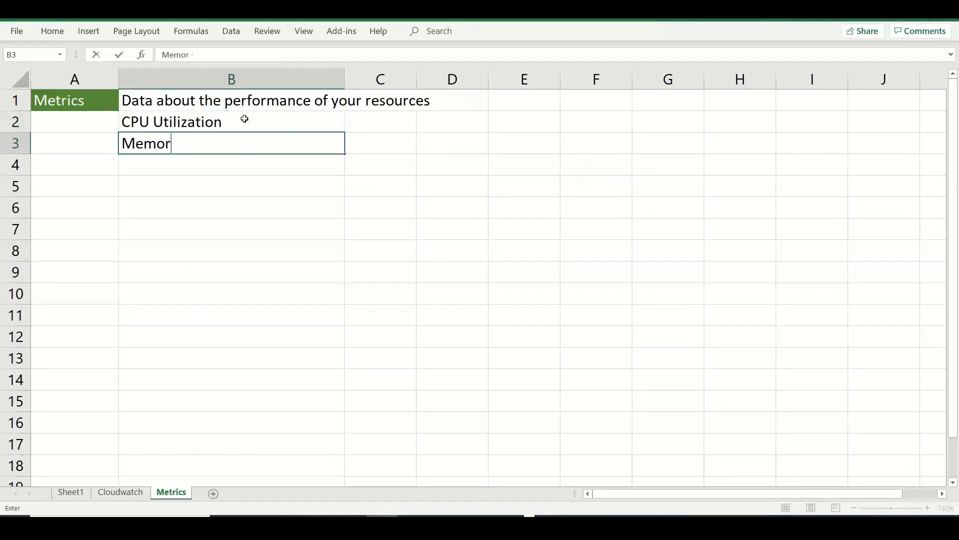
type("y Utilization")
key("Return")
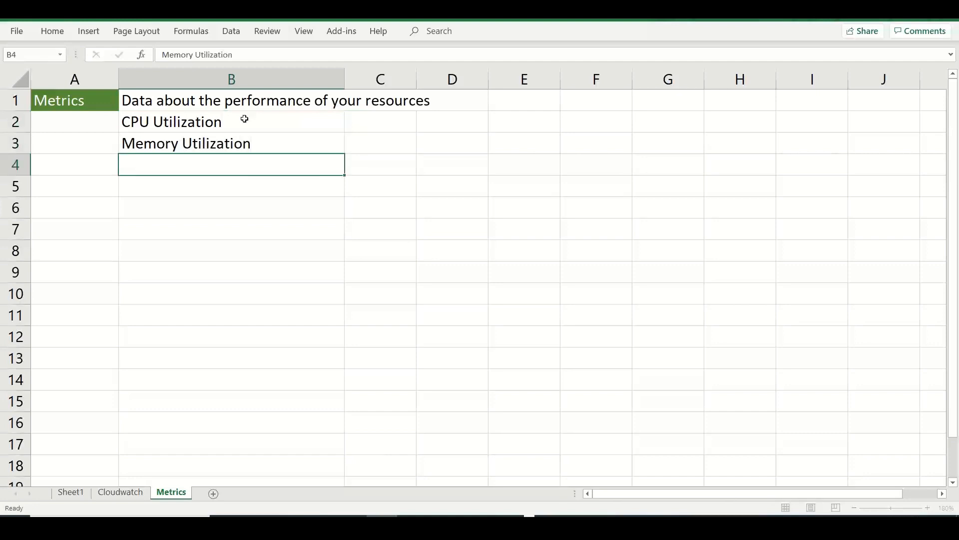
Add "Network DATA IN / OUT" to the metrics list in B4
type("Network DAT")
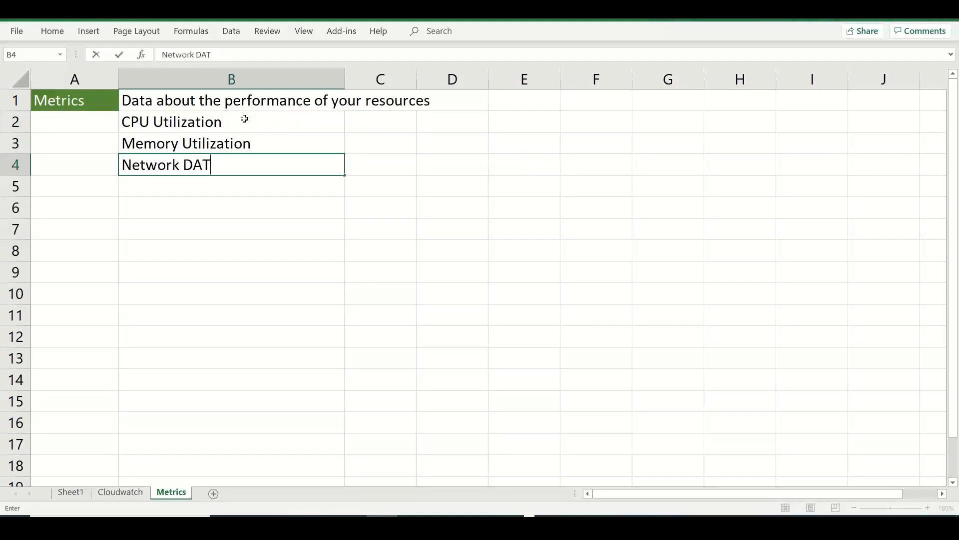
type("A IN / OTU")
key("BackSpace")
key("BackSpace")
type("UT")
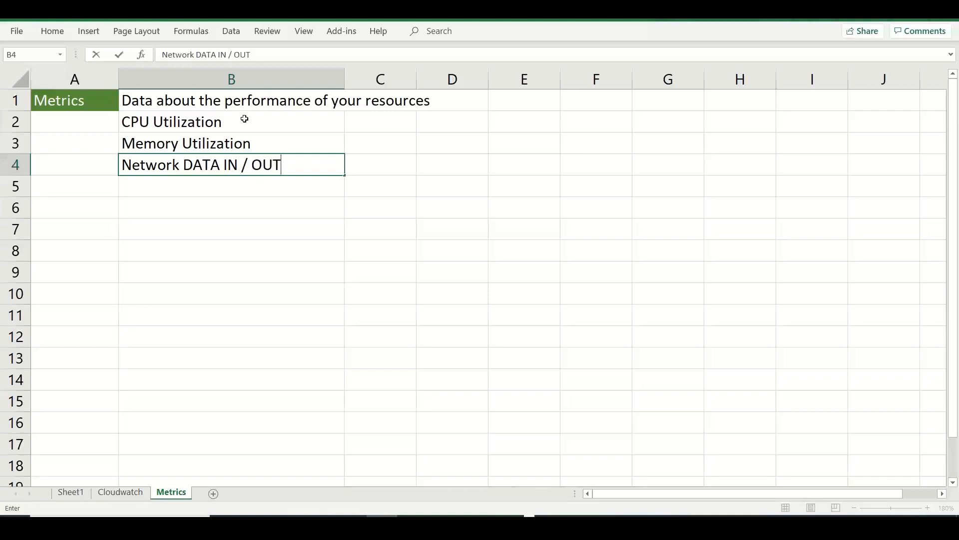
key("Return")
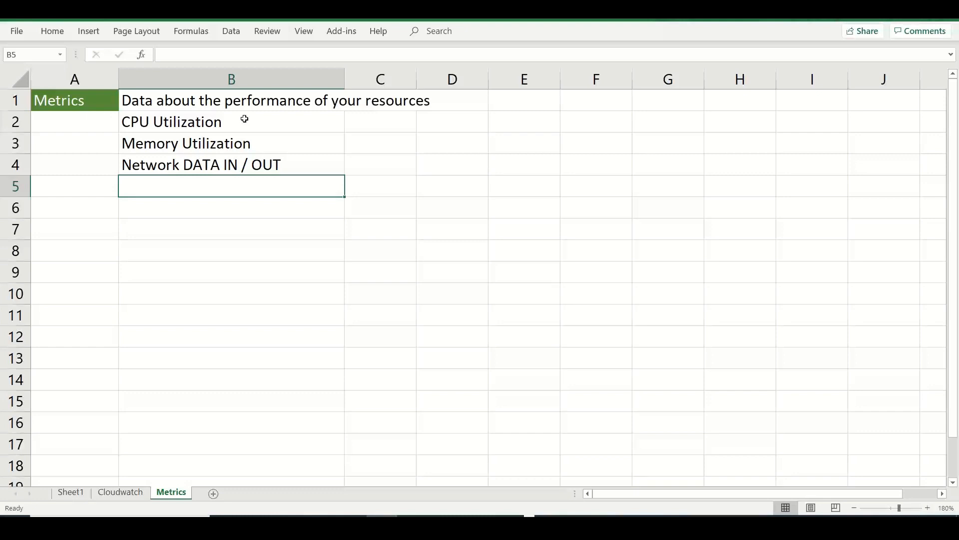
Add "Disk Usage.." to the metrics list in B5
key("Return")
key("Up")
key("Up")
key("Down")
type("Disk Usage..")
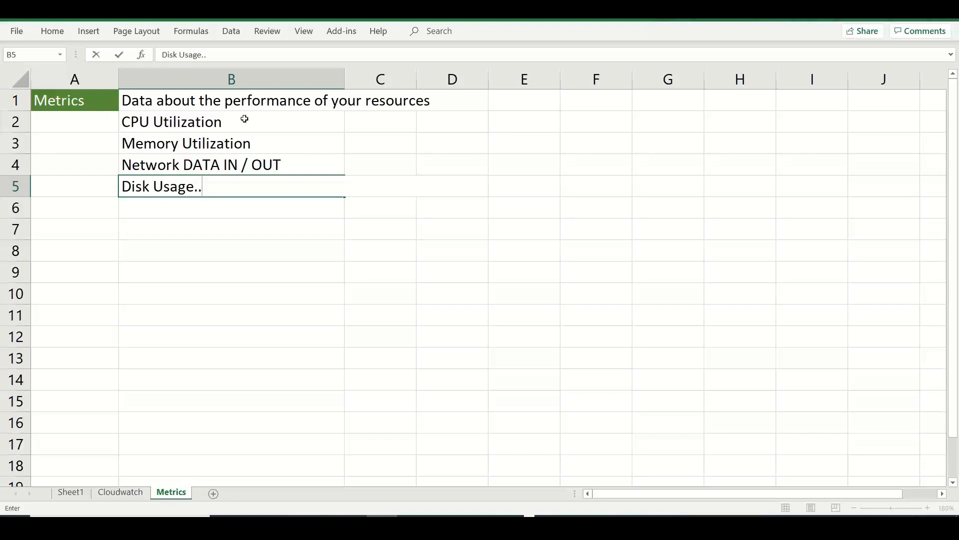
key("Return")
Enter "Near Real Time" in A7 and widen column A to fit the text
key("Return")
key("Left")
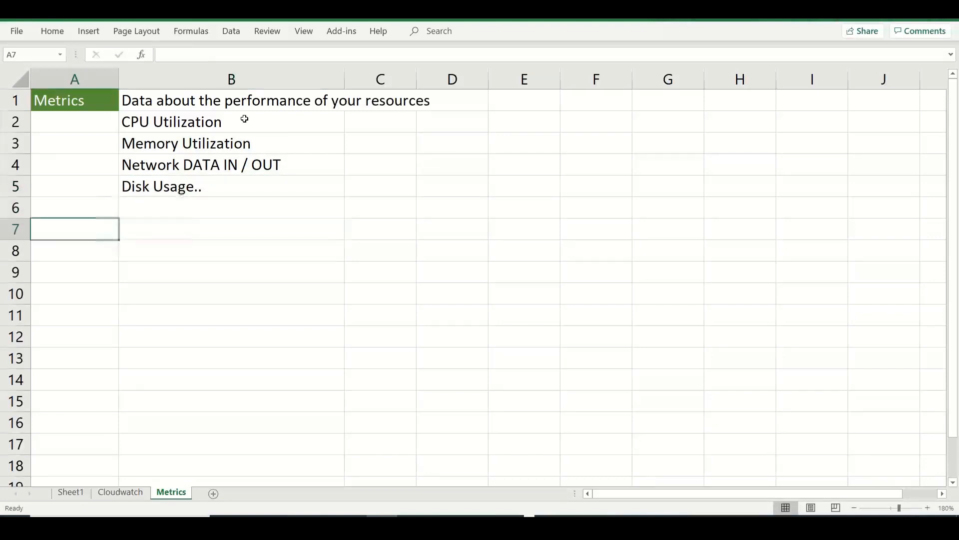
type("Real")
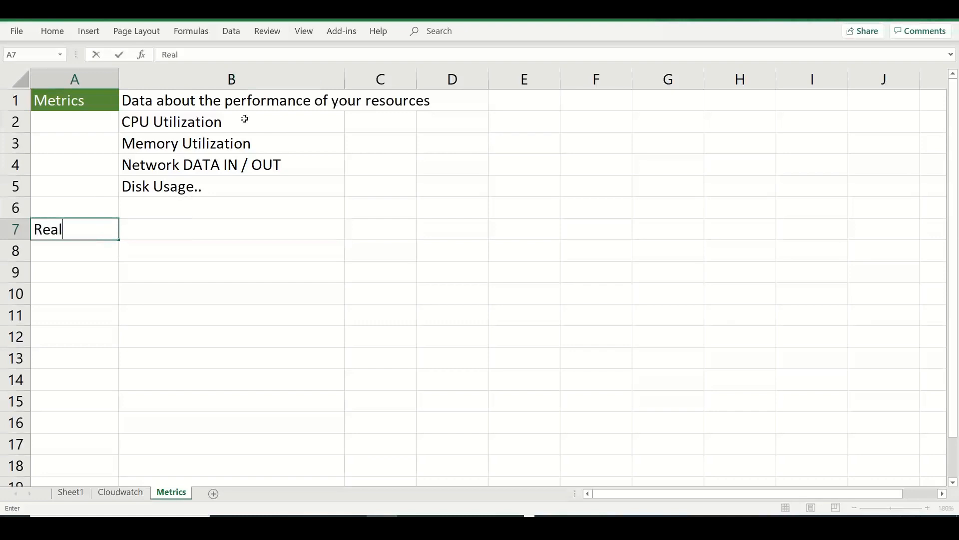
key("BackSpace")
key("BackSpace")
key("BackSpace")
key("BackSpace")
type("Near Real Time")
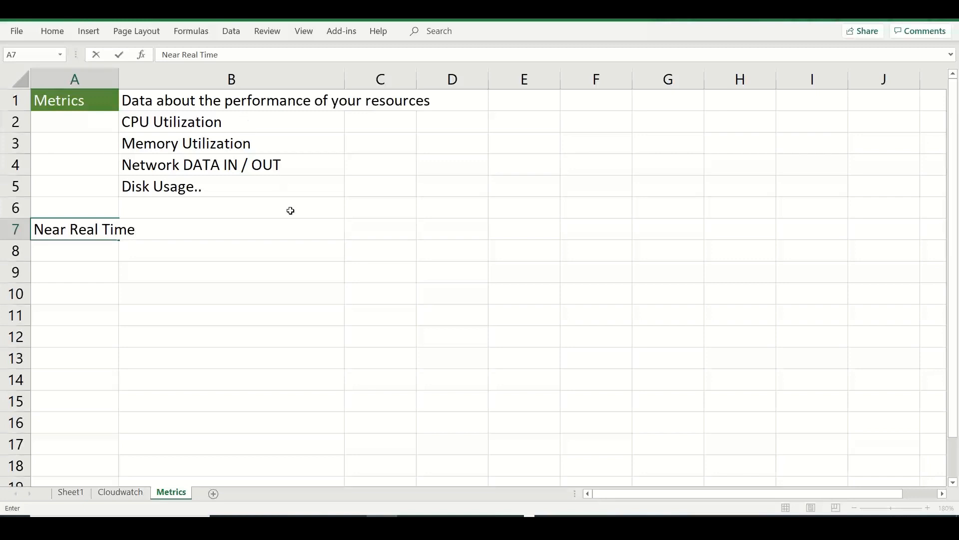
left_click(86, 300)
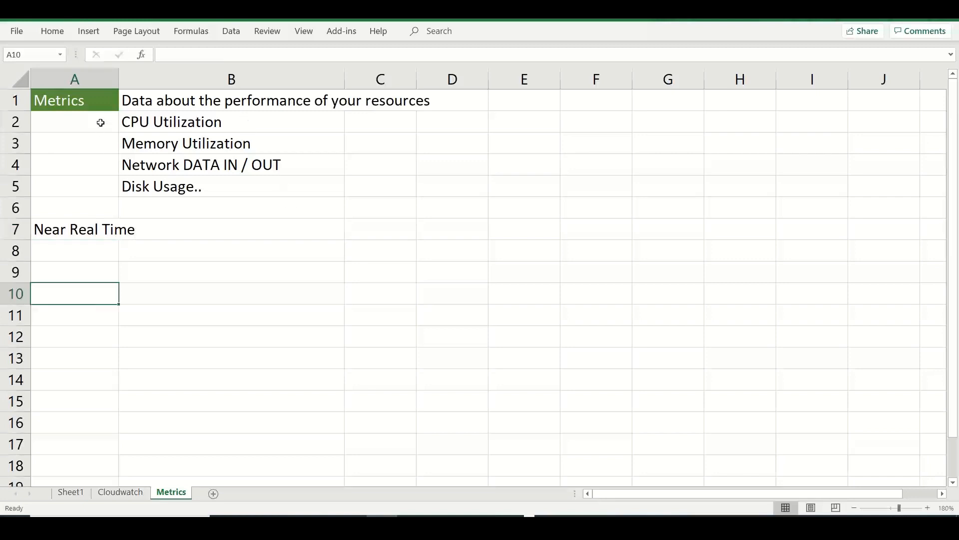
left_click_drag(119, 85, 155, 85)
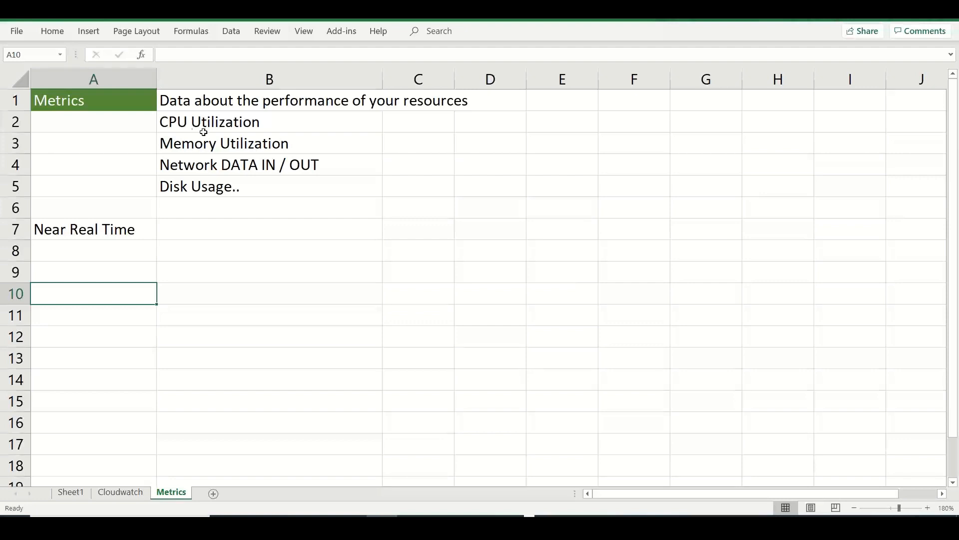
Enter "Basic -- Every 5 minutes" in B7 beside the Near Real Time label
left_click(221, 220)
type("Eve")
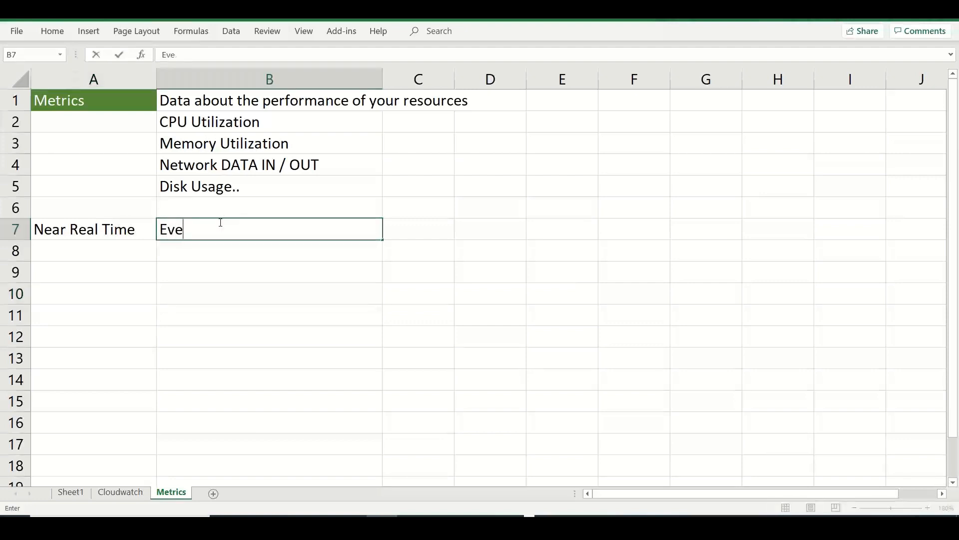
key("BackSpace")
key("BackSpace")
key("BackSpace")
type("Basic -- Every ")
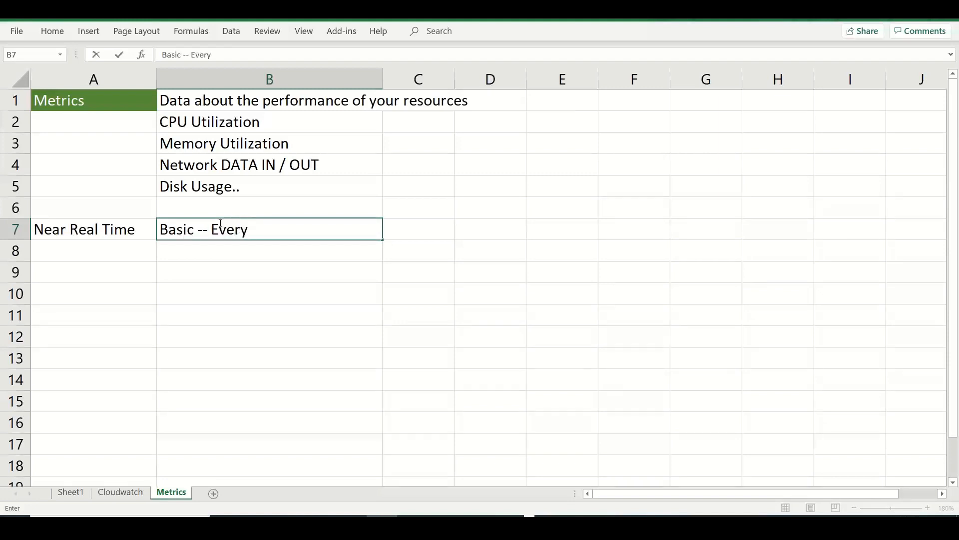
type("5 minute")
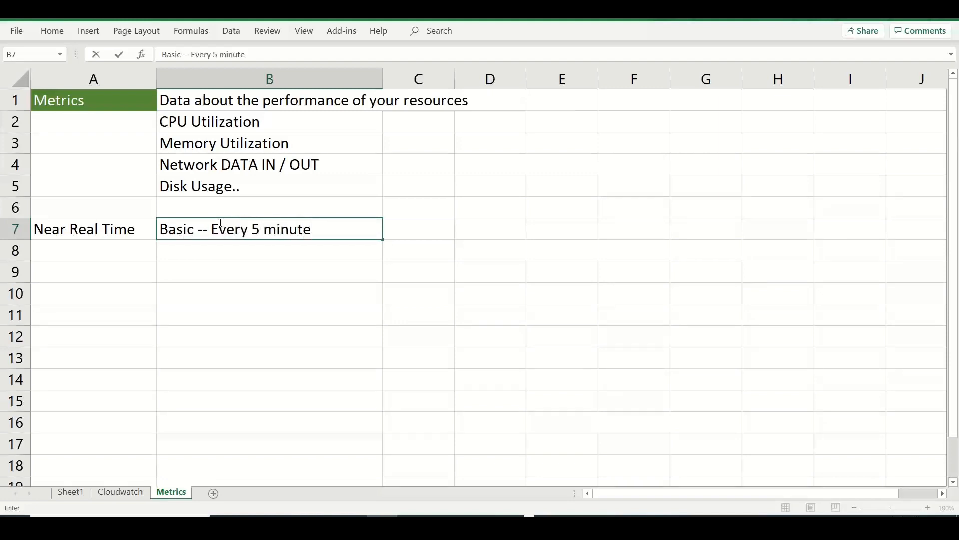
type("s")
key("Return")
Enter "Detailed -- Every 1 minute" in B8 below the Basic entry
type("Detailed")
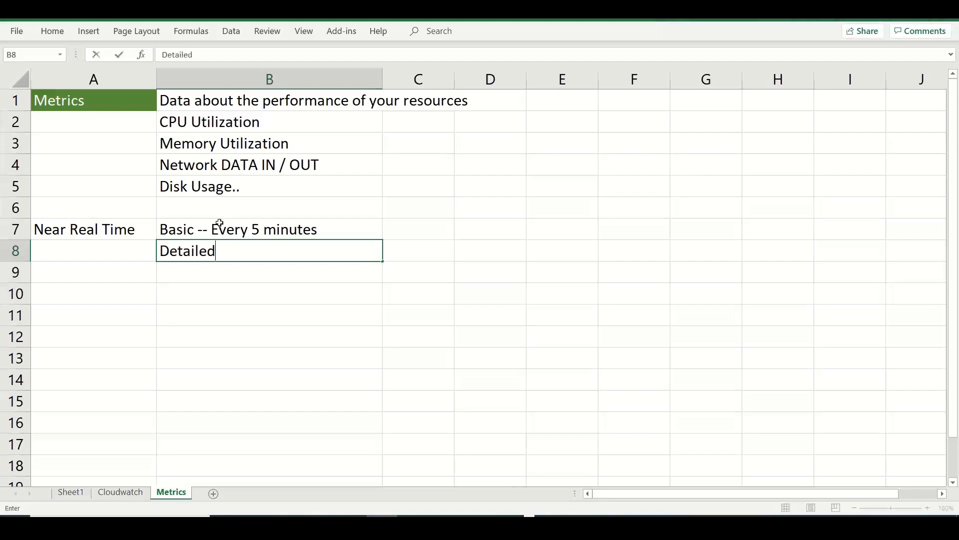
type(" -- Every 1 mi")
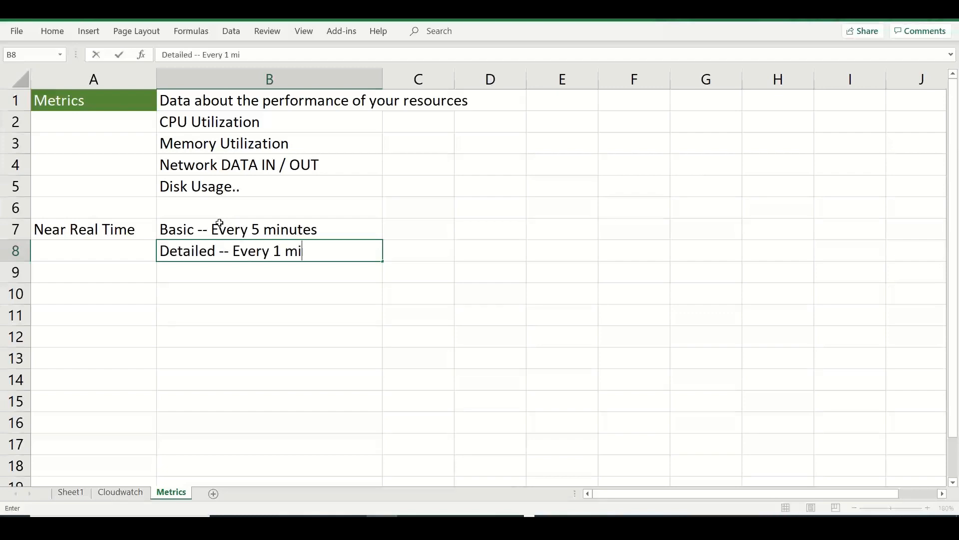
type("nute")
Switch to the AWS console in Chrome, search for EC2 and open its list of instances
key("alt+Tab")
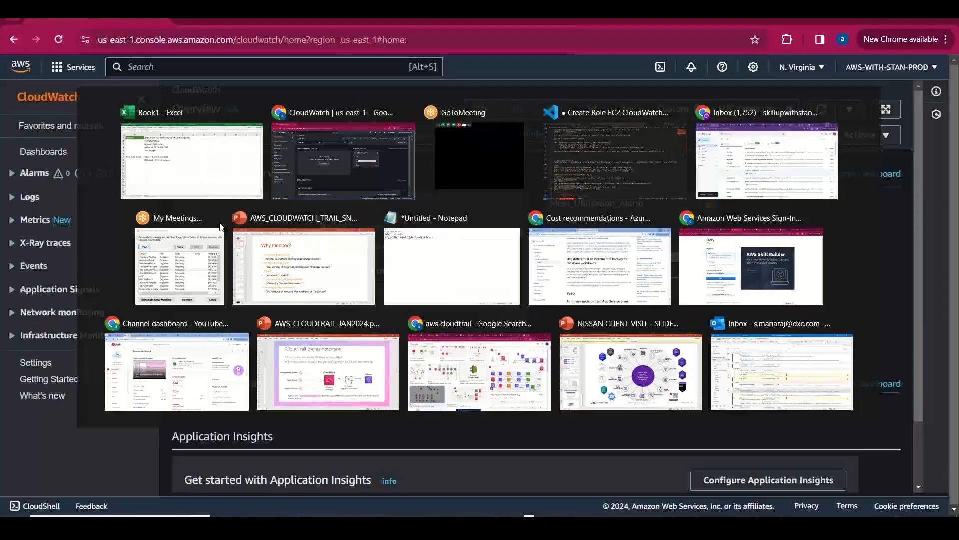
type("EC2")
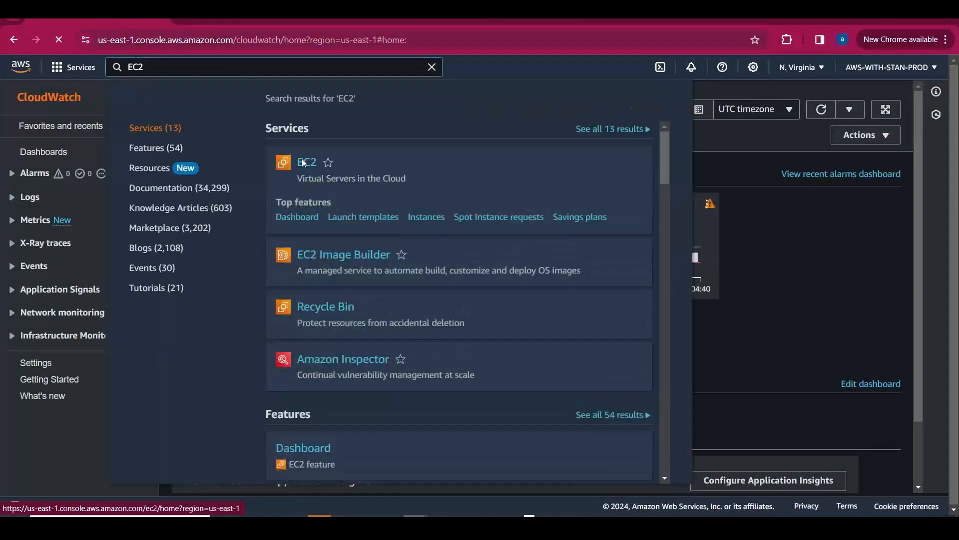
left_click(302, 162)
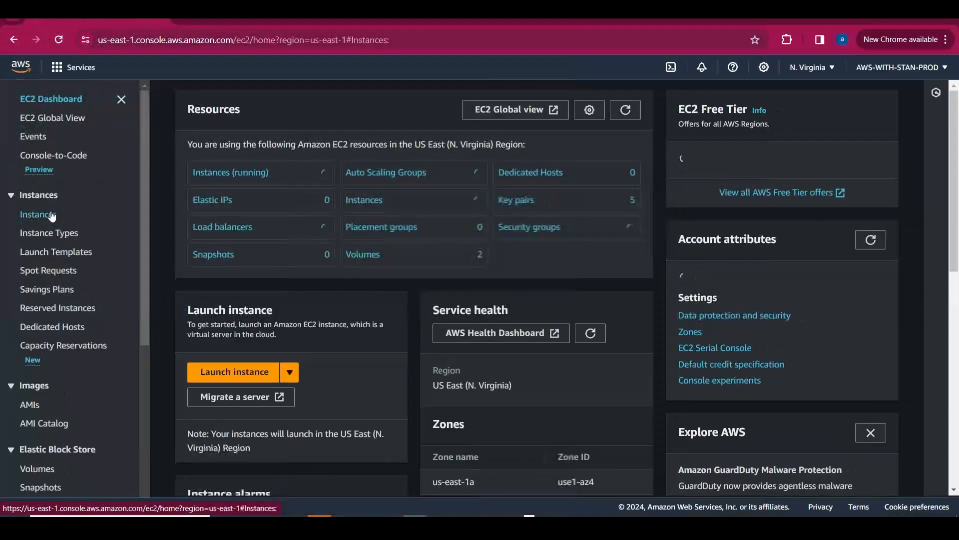
left_click(52, 215)
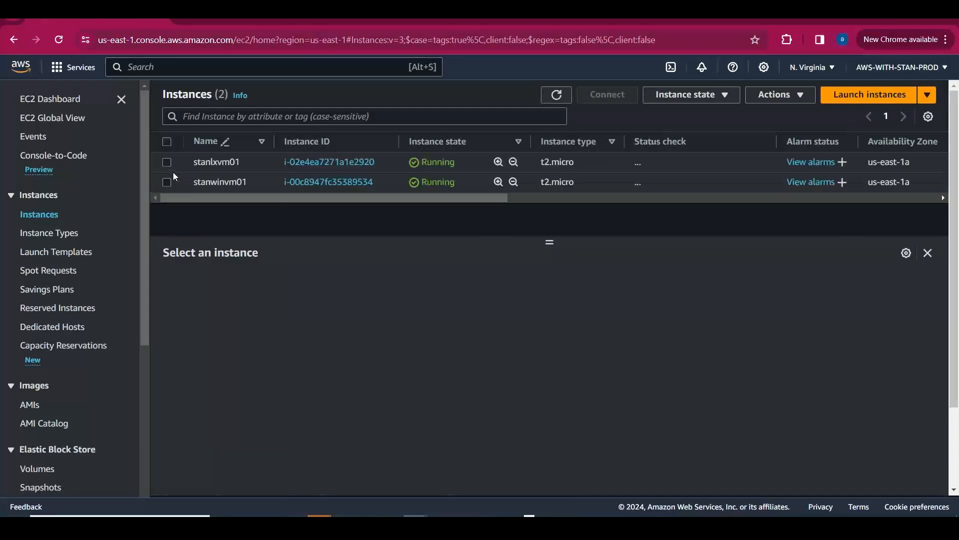
Select the stanlxvm01 instance and open the detailed monitoring settings from its monitoring data
left_click(167, 164)
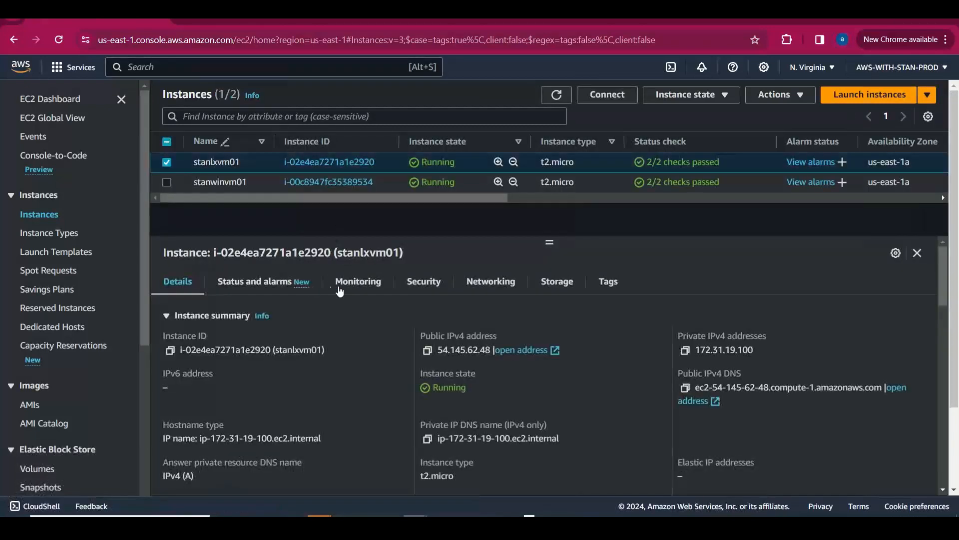
left_click(368, 286)
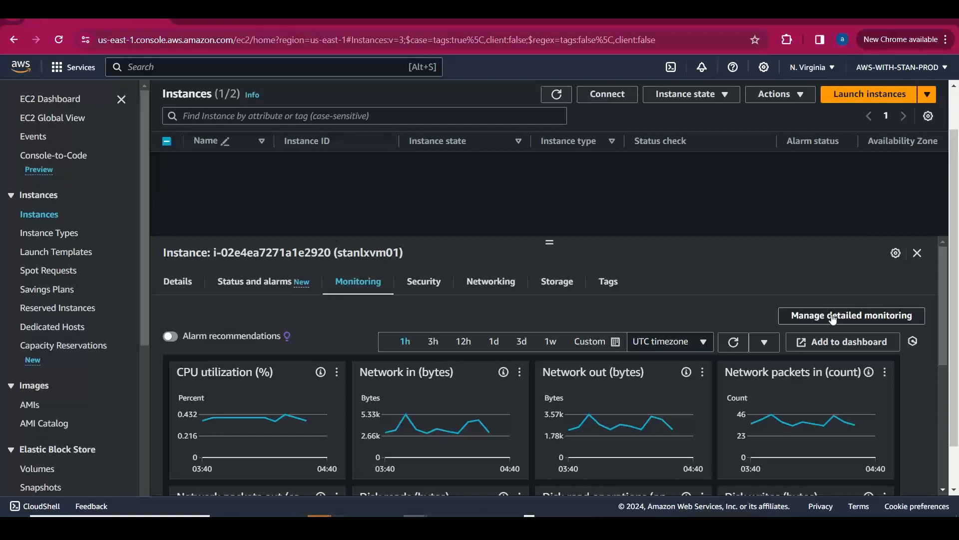
left_click(881, 318)
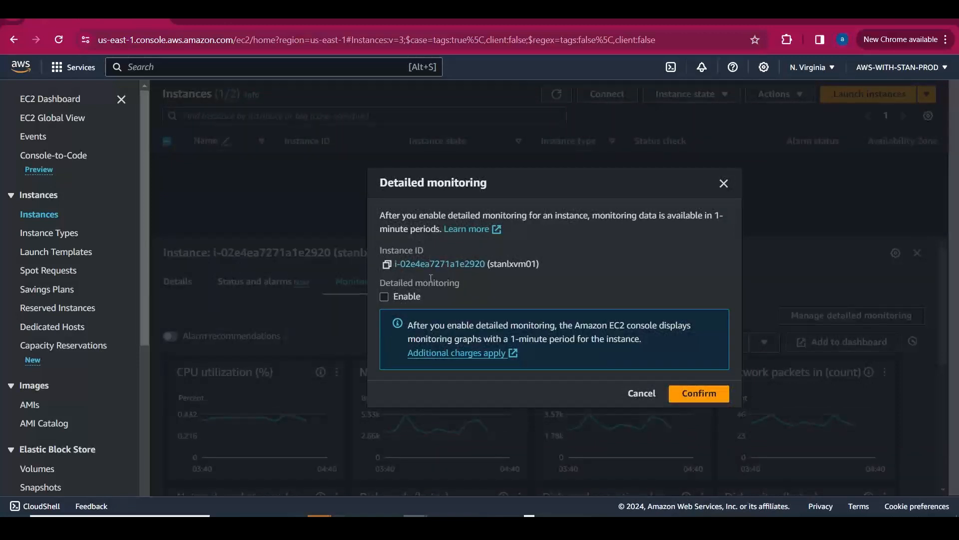
Copy the notice about 1-minute monitoring graphs from the Detailed monitoring dialog into cell C8 of the Excel Metrics sheet
left_click_drag(652, 343, 415, 325)
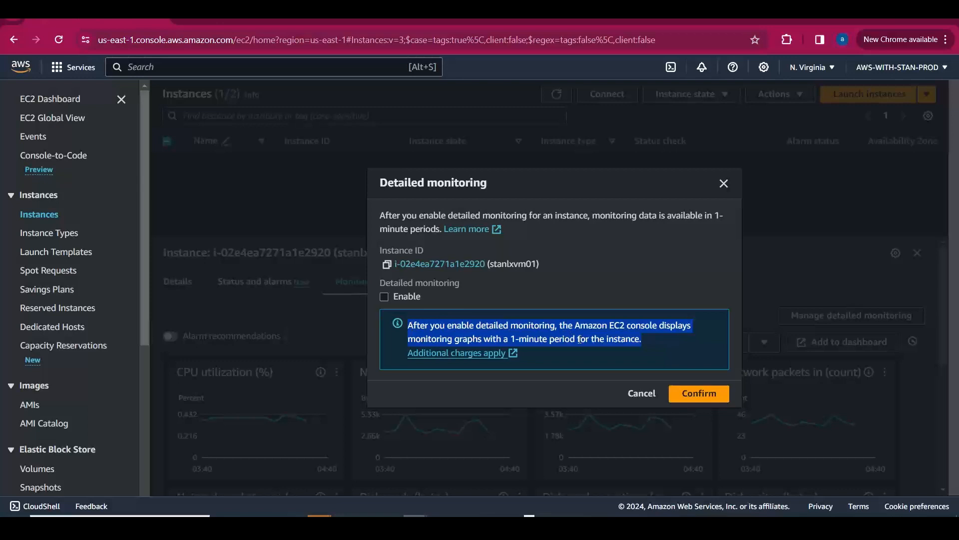
key("ctrl+c")
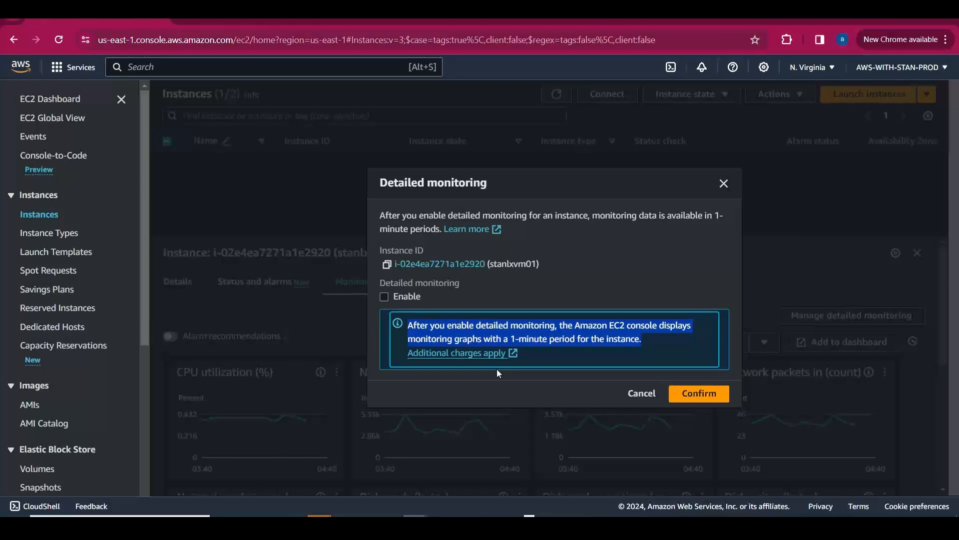
key("alt+Tab")
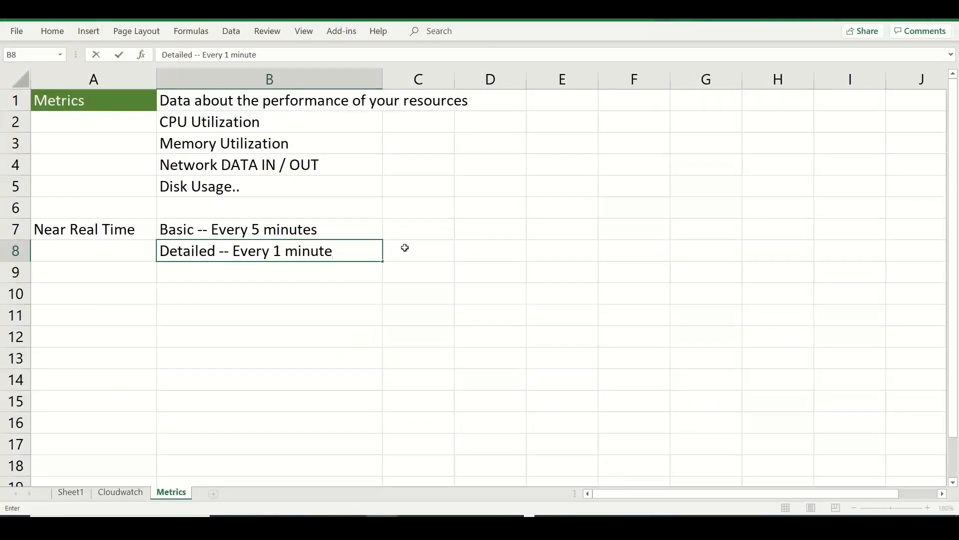
double_click(404, 249)
key("ctrl+v")
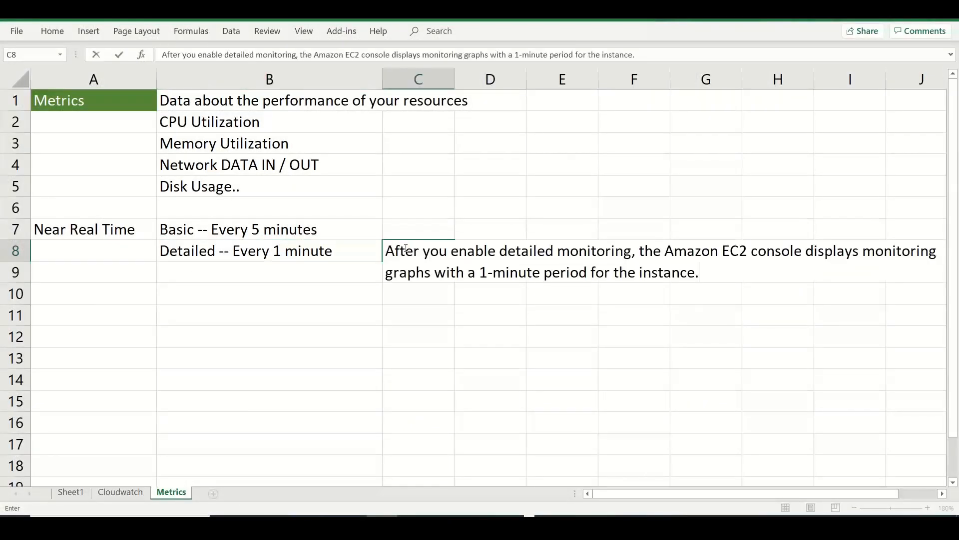
left_click(305, 294)
Copy the "Additional charges apply" text from the console's Detailed monitoring dialog into cell C9 of the Excel sheet
key("alt+Tab")
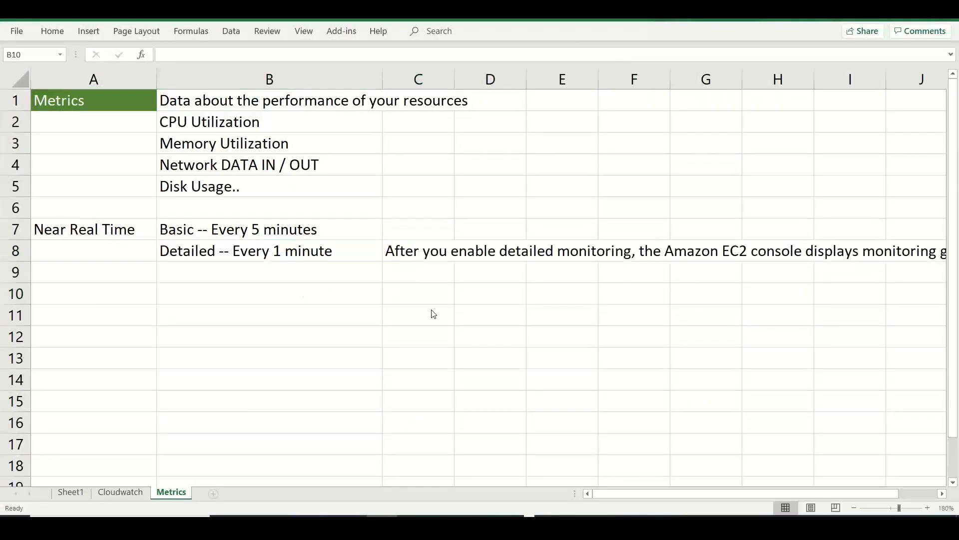
left_click_drag(523, 353, 407, 353)
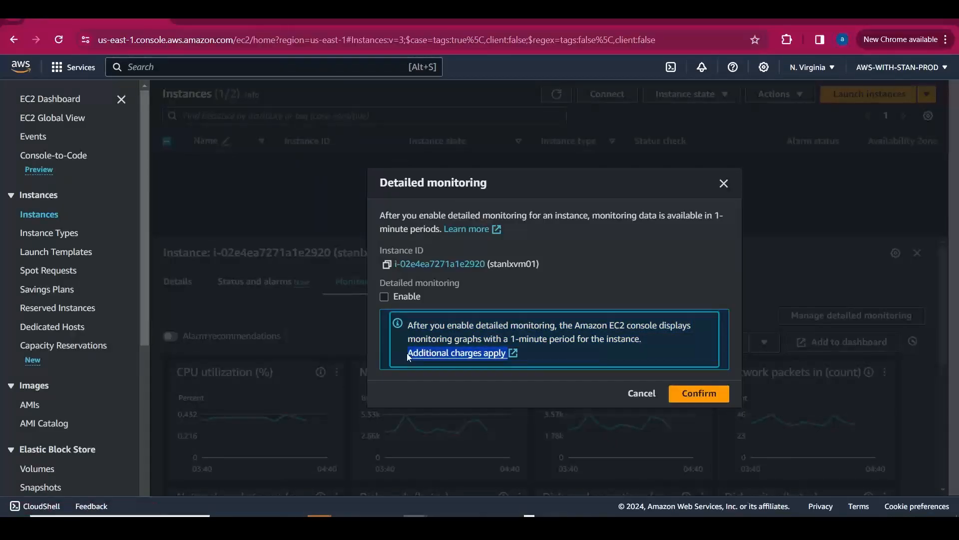
key("alt+Tab")
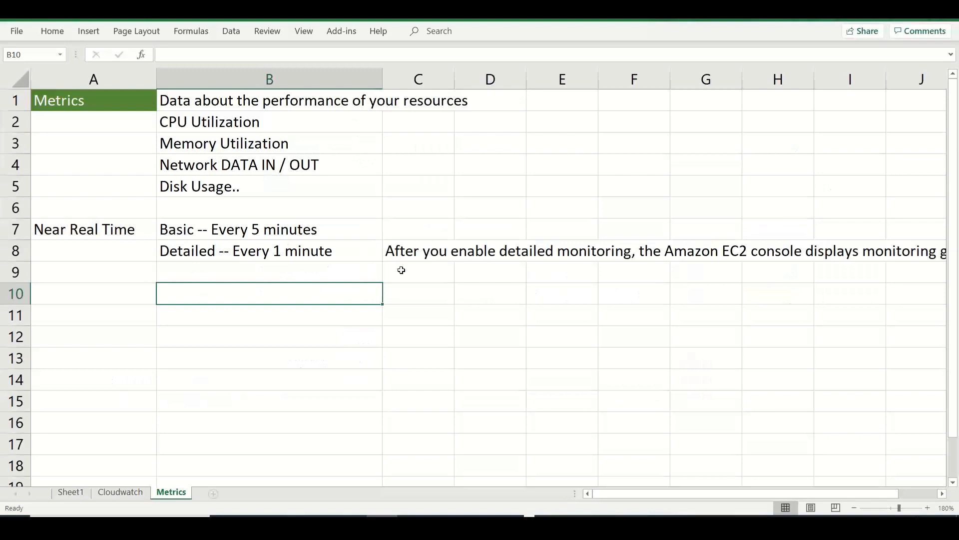
left_click(471, 269)
double_click(417, 271)
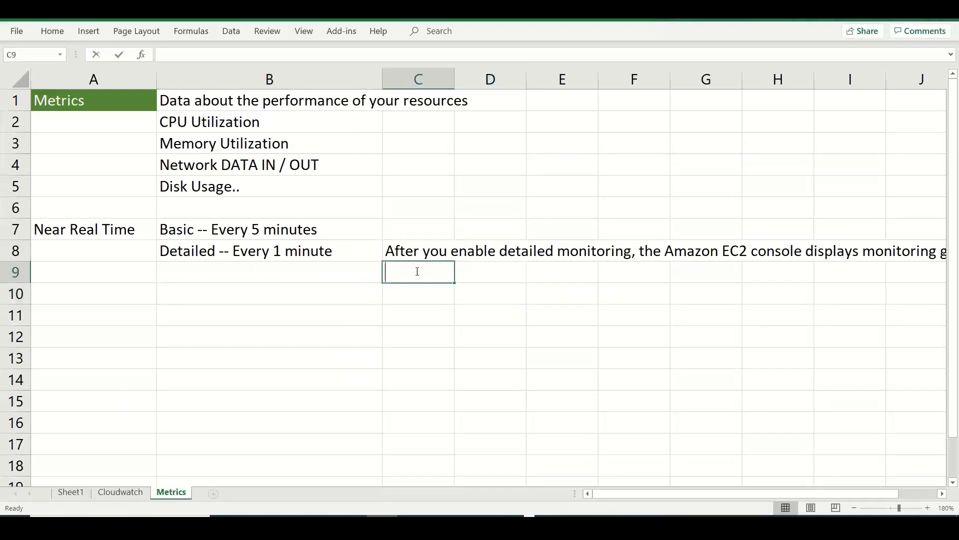
key("ctrl+v")
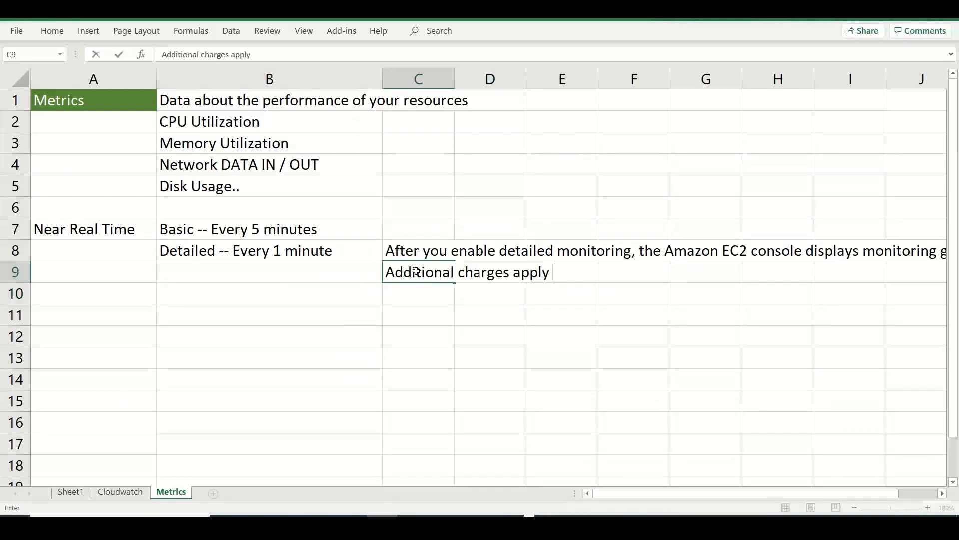
left_click(159, 296)
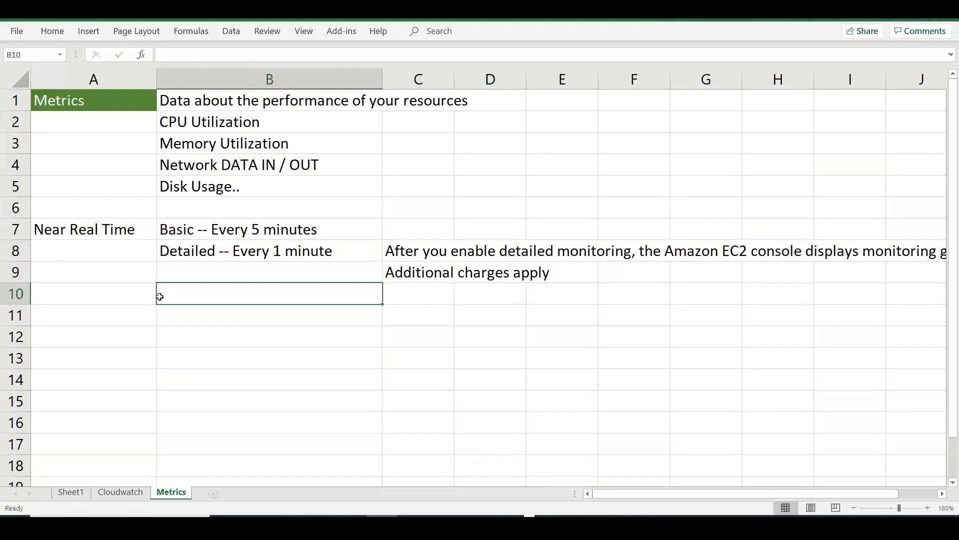
Select the empty cell C10 below the "Additional charges apply" note
left_click(97, 296)
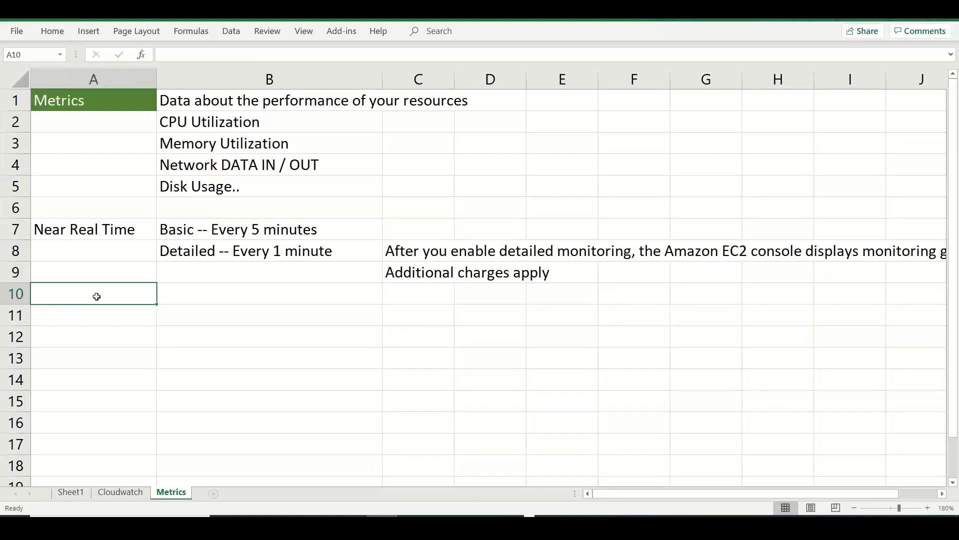
left_click(251, 259)
left_click(409, 307)
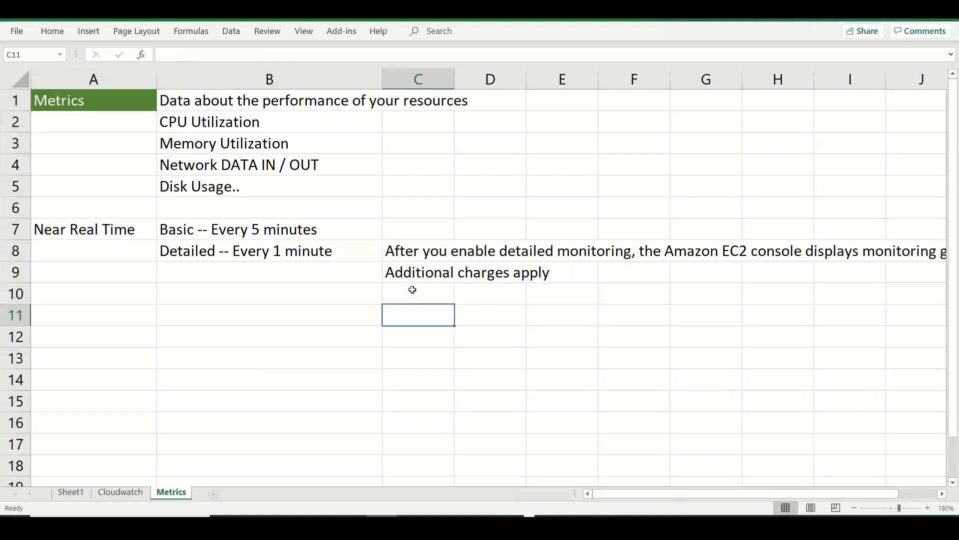
left_click(413, 290)
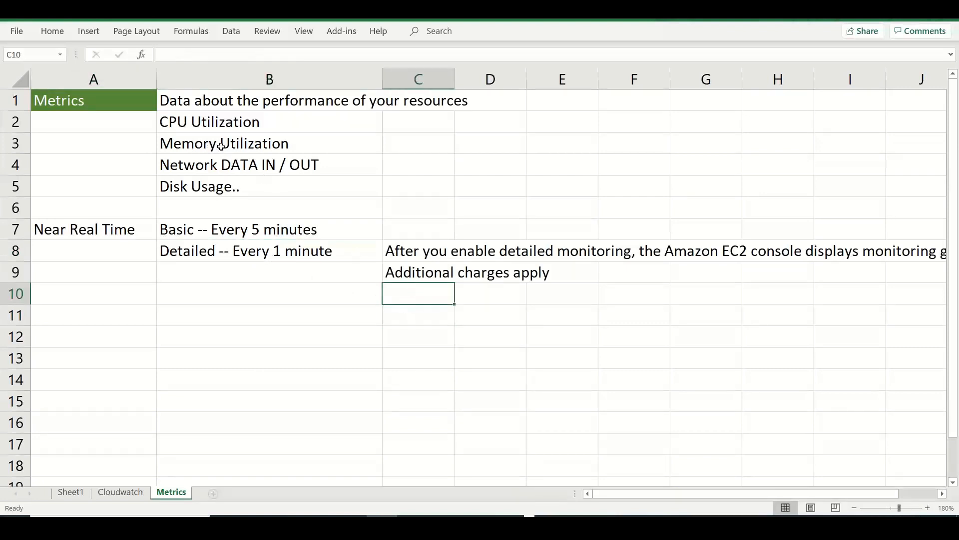
Return to the AWS console, dismiss the Detailed monitoring dialog and examine all metric graphs of the stanlxvm01 instance
key("alt+Tab")
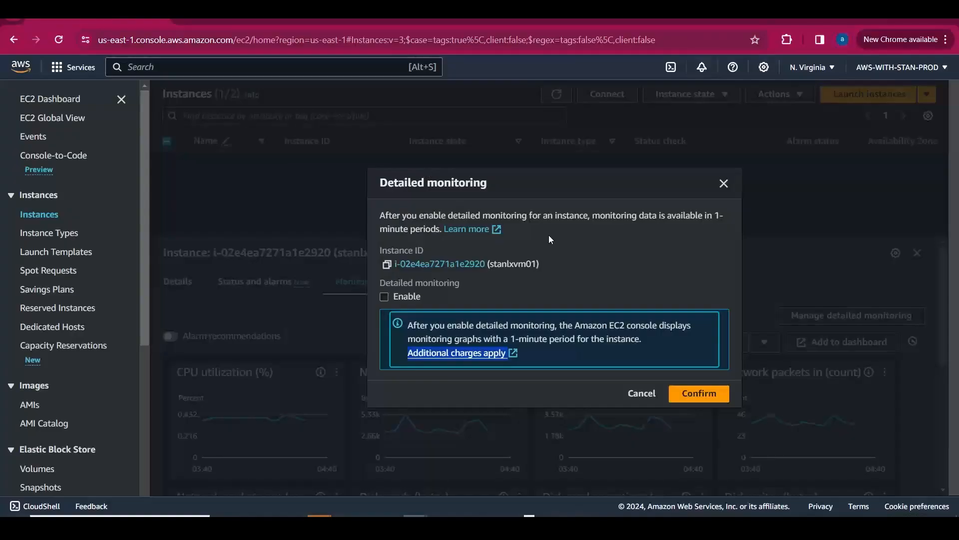
left_click(724, 184)
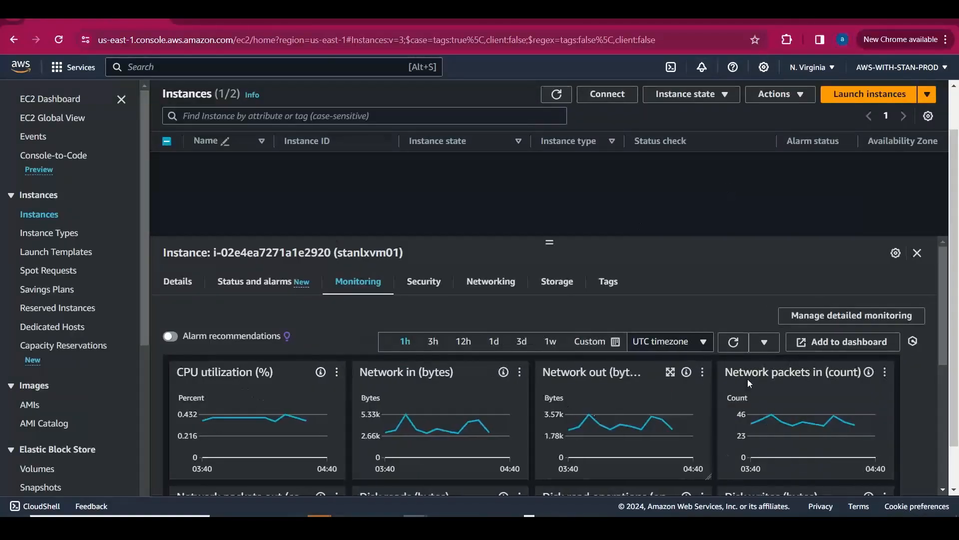
scroll(956, 340, "down", 4)
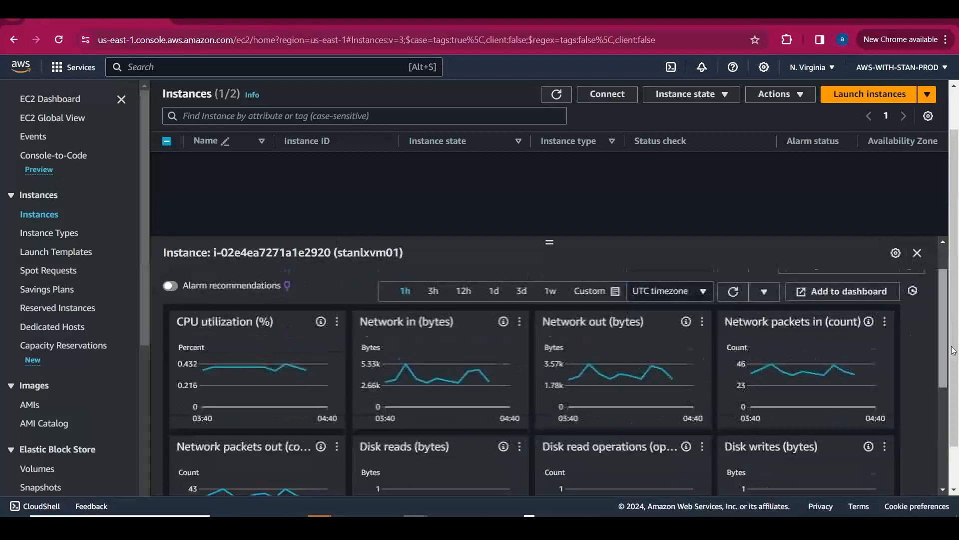
scroll(954, 373, "down", 2)
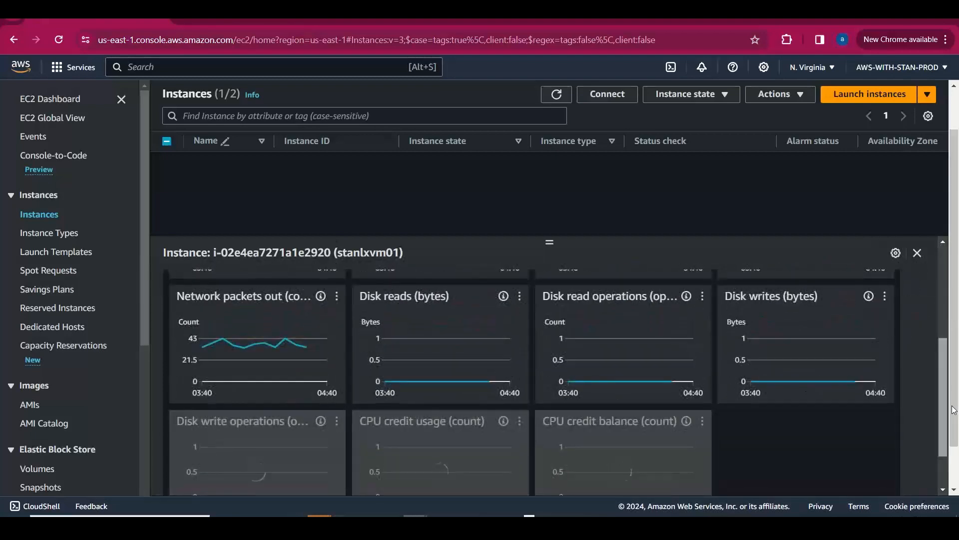
scroll(954, 418, "down", 2)
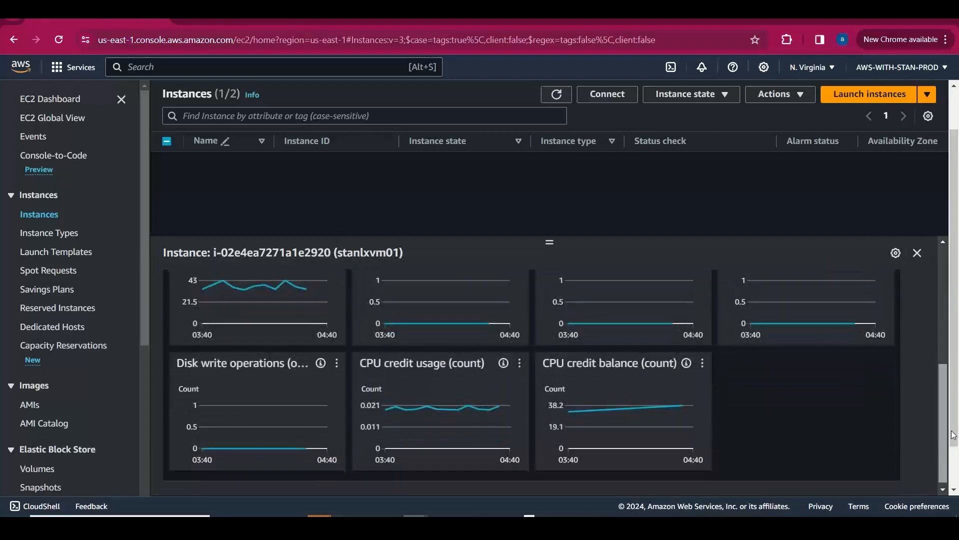
scroll(955, 360, "up", 8)
scroll(956, 300, "down", 6)
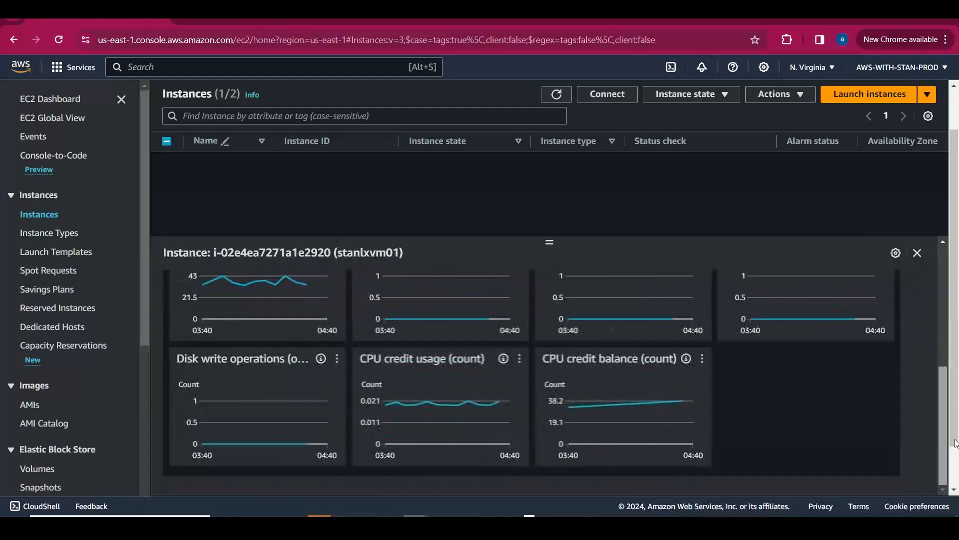
scroll(957, 285, "up", 6)
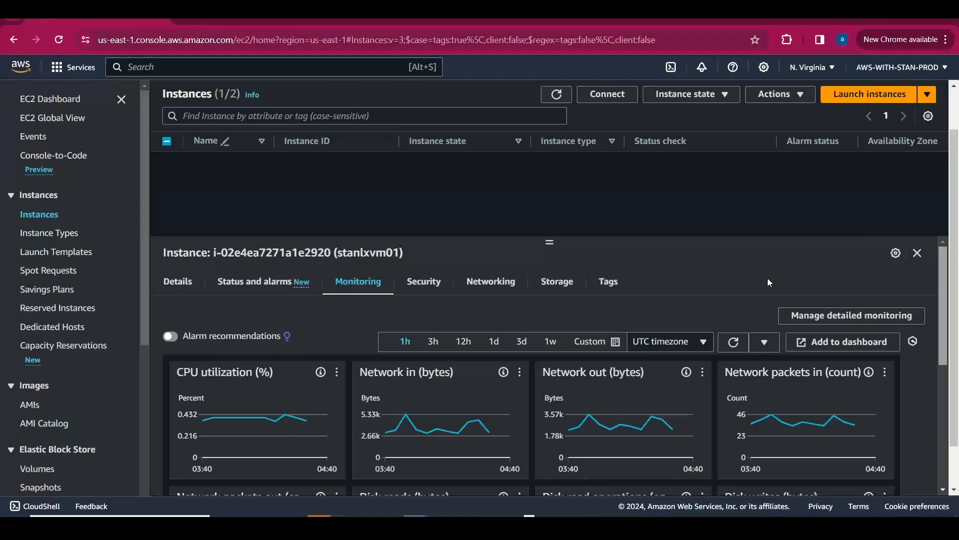
Switch to the Excel sheet and enter "Memory related / Custom metrics" in C10
key("alt+Tab")
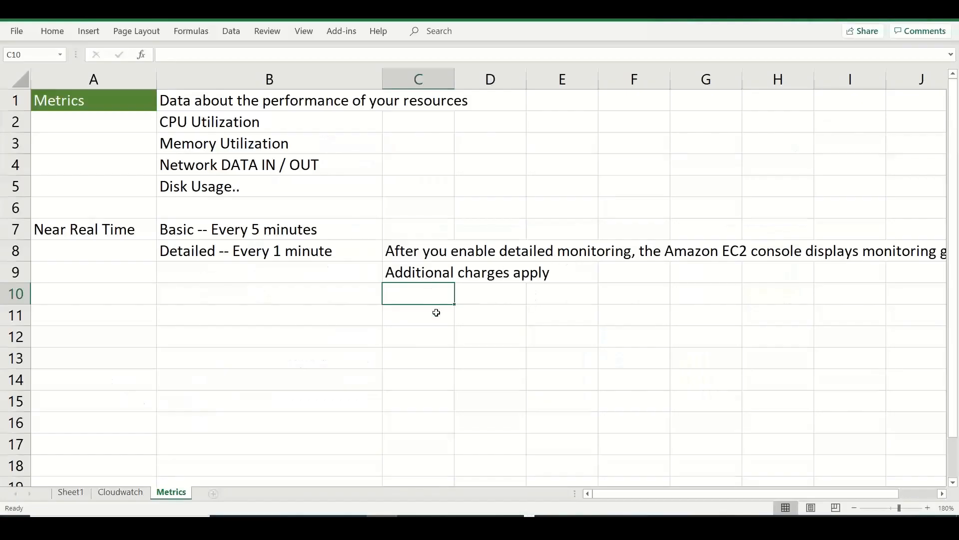
type("M")
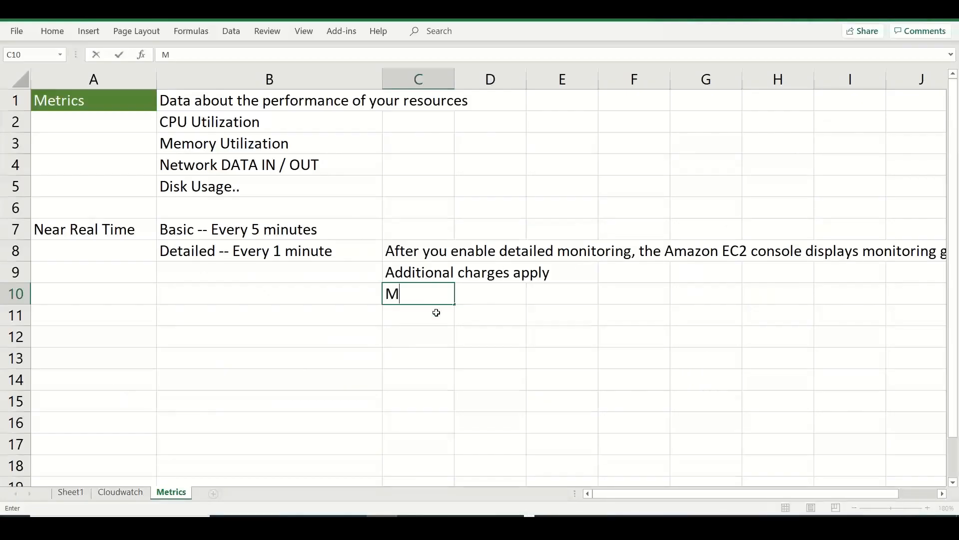
type("emory related /")
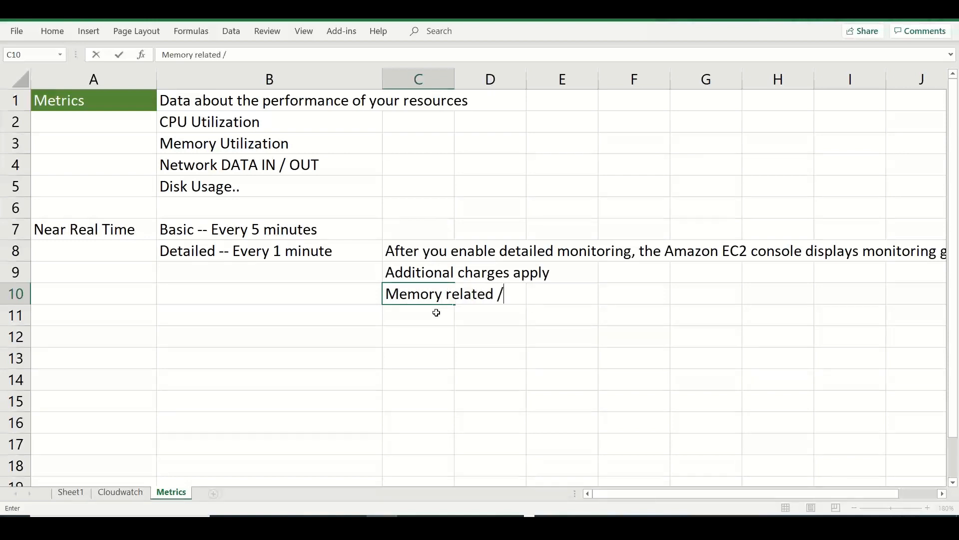
type(" Custom retrics")
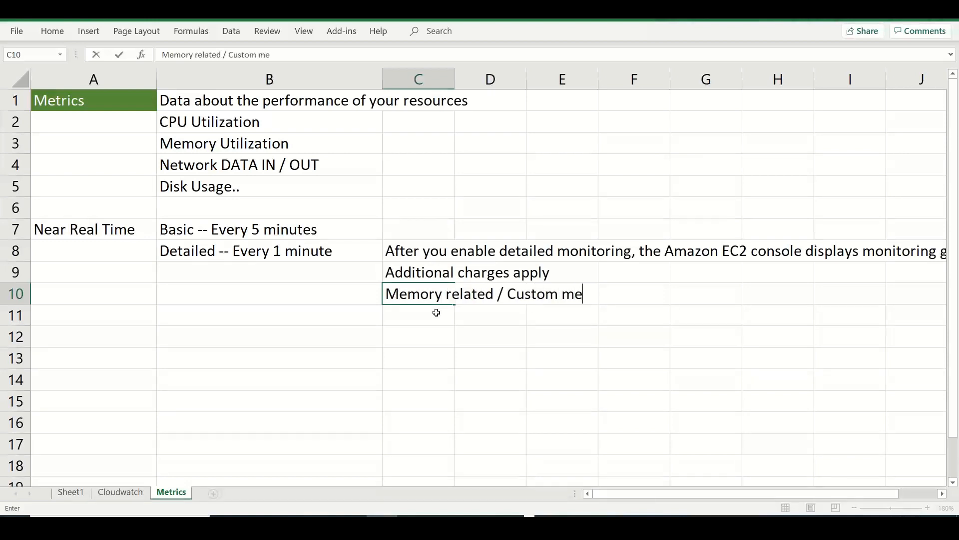
Enter the label "Numerical format" in A11, below the Near Real Time section
left_click(94, 317)
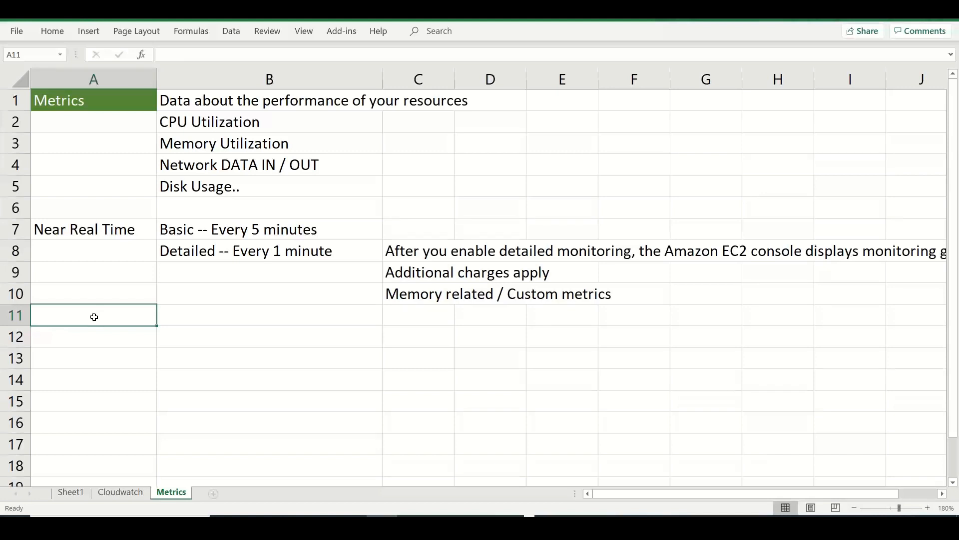
type("Number")
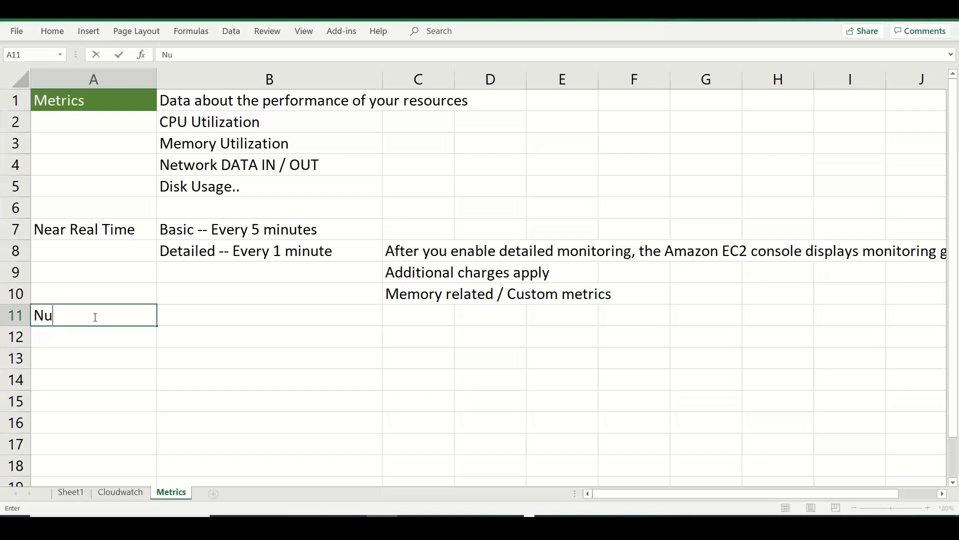
type("rical format")
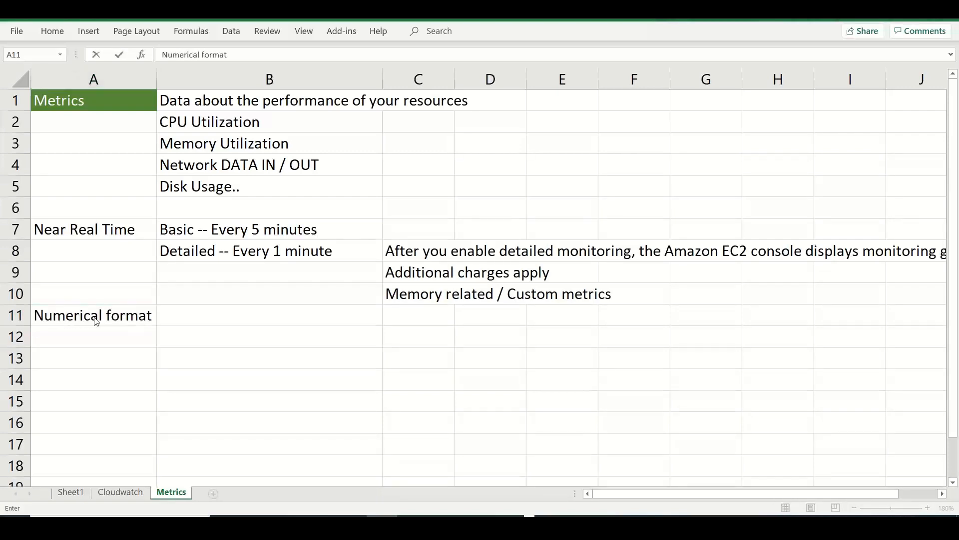
Switch to the AWS console and examine the values on the instance's CPU utilization graph
key("alt+Tab")
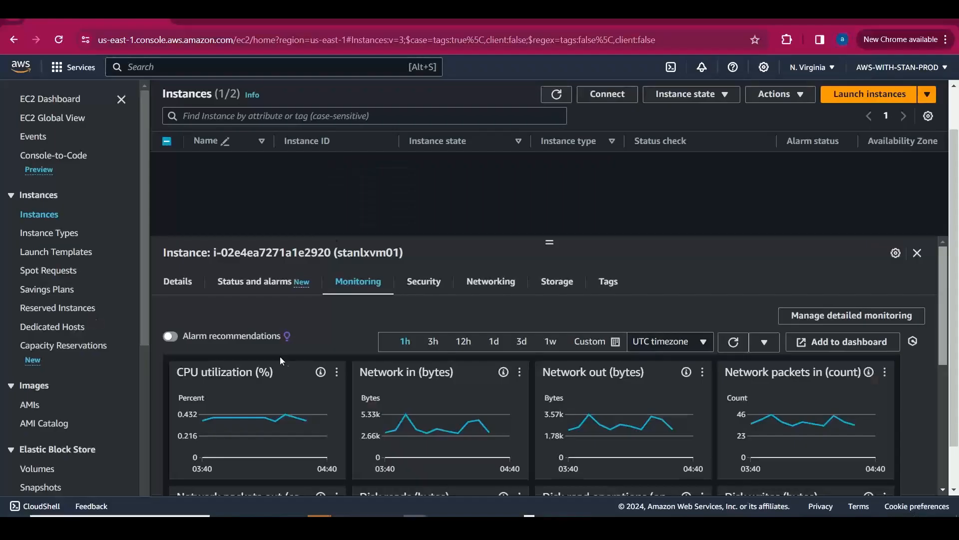
mouse_move(254, 460)
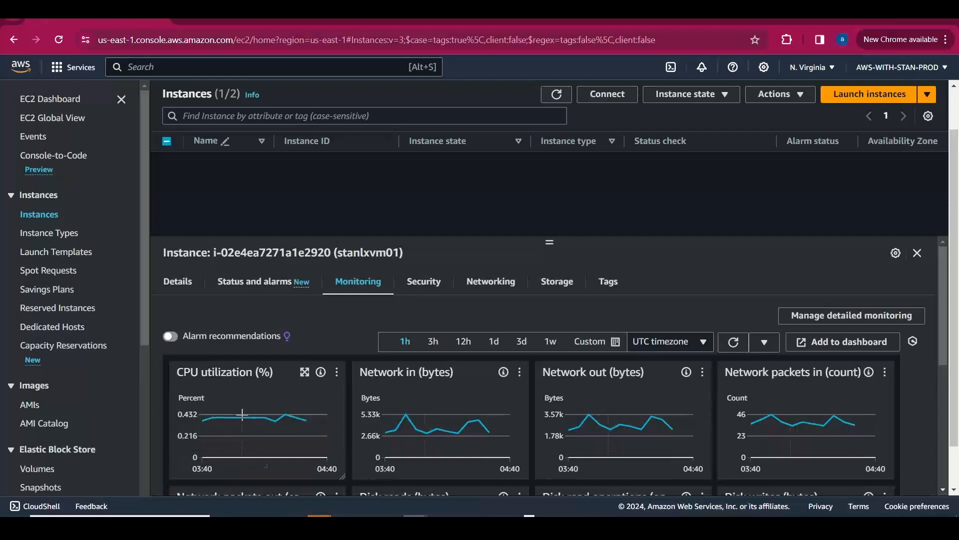
mouse_move(243, 417)
Examine the local computer's memory and CPU performance graphs in Windows Task Manager, closing it when done
right_click(546, 523)
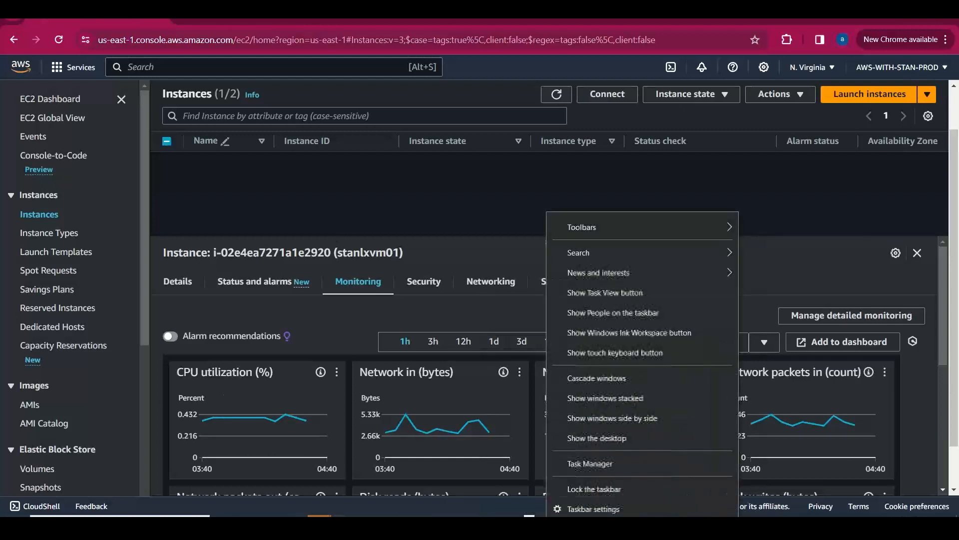
left_click(585, 468)
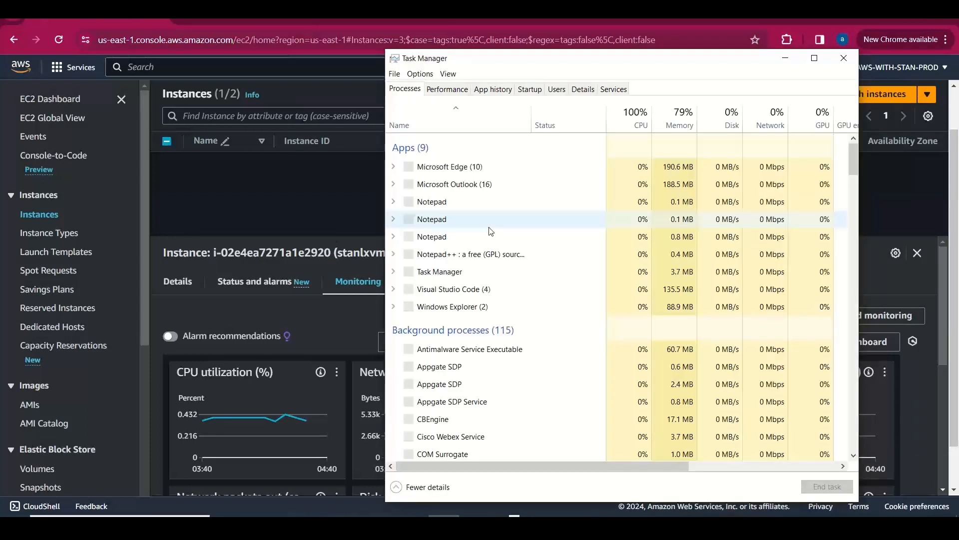
left_click(448, 91)
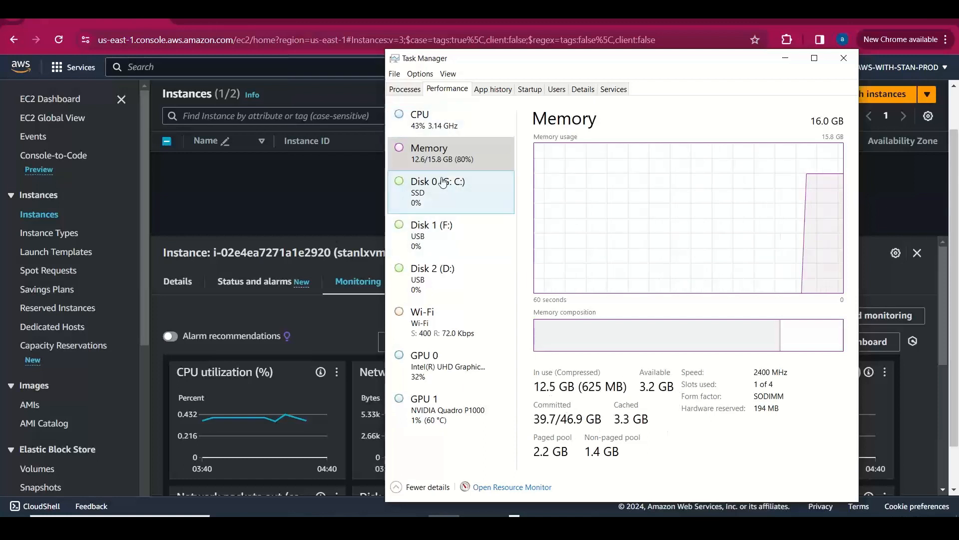
left_click(419, 118)
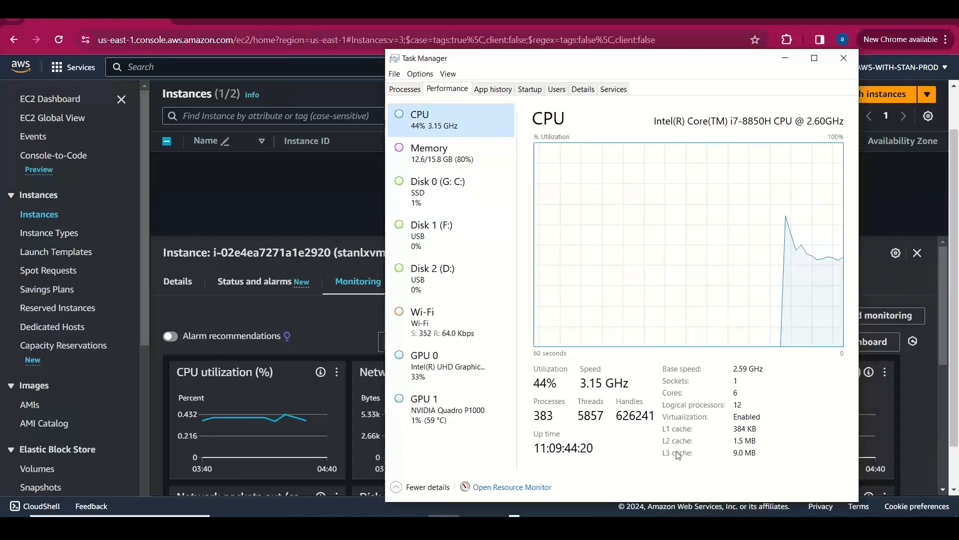
left_click(844, 58)
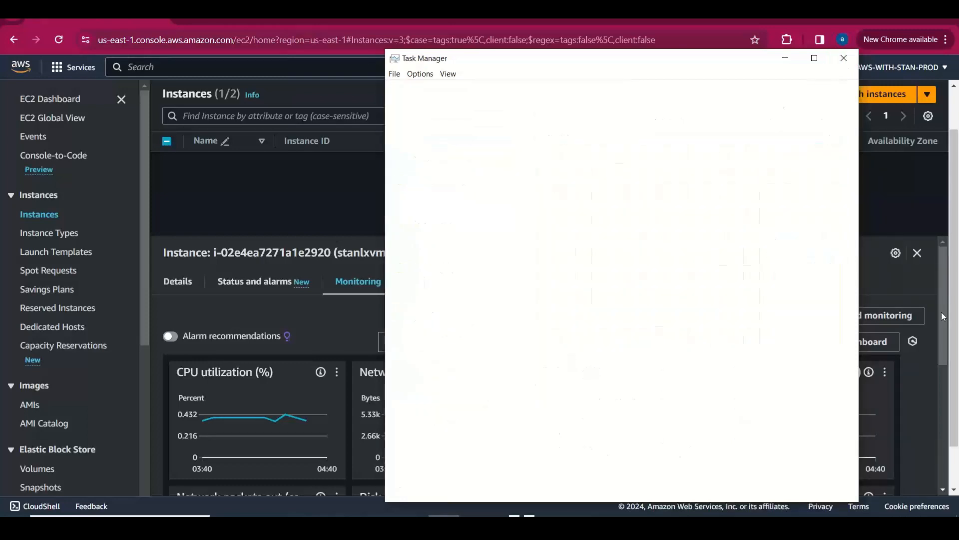
key("alt+Tab")
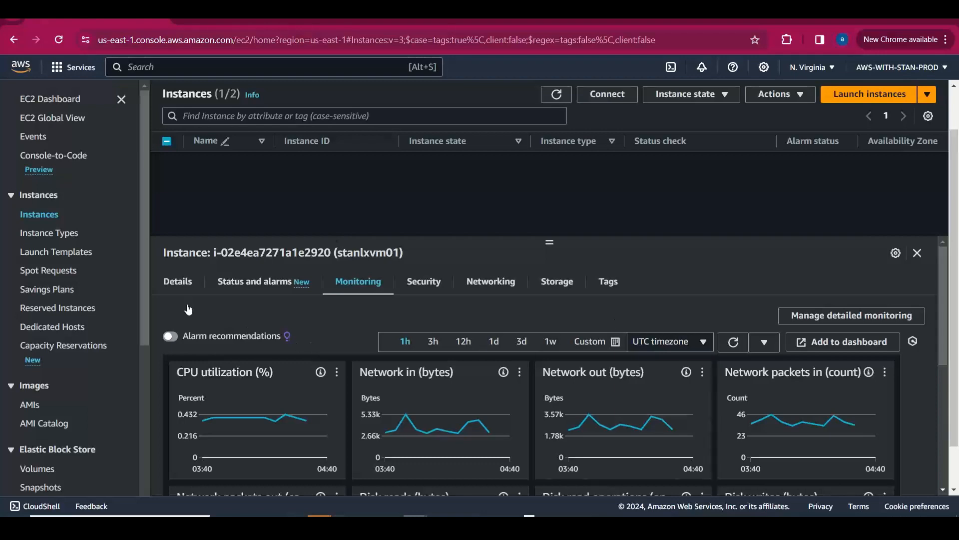
Switch to the Excel sheet and enter "Timestamp data" in B11 and "Time series data" in C11, beside Numerical format
key("alt+Tab")
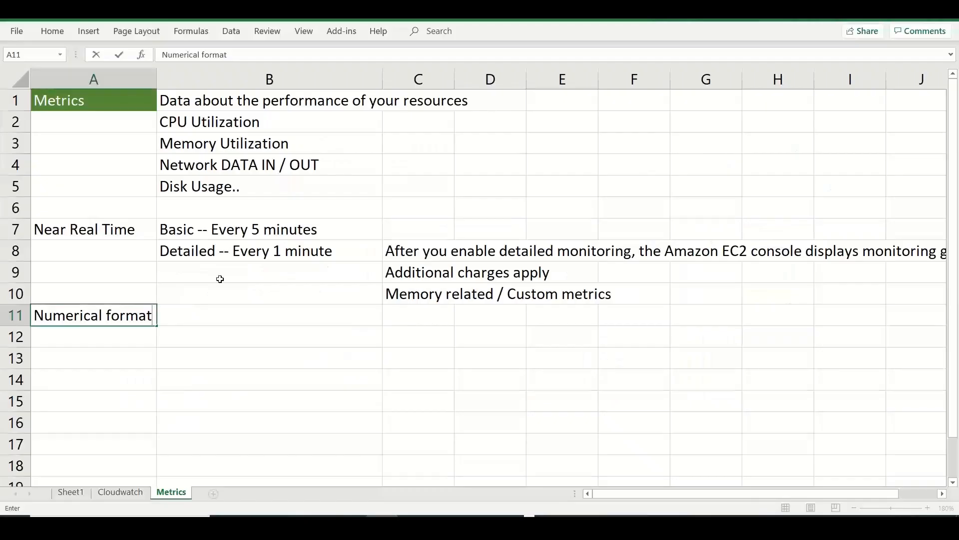
left_click(209, 318)
type("Time")
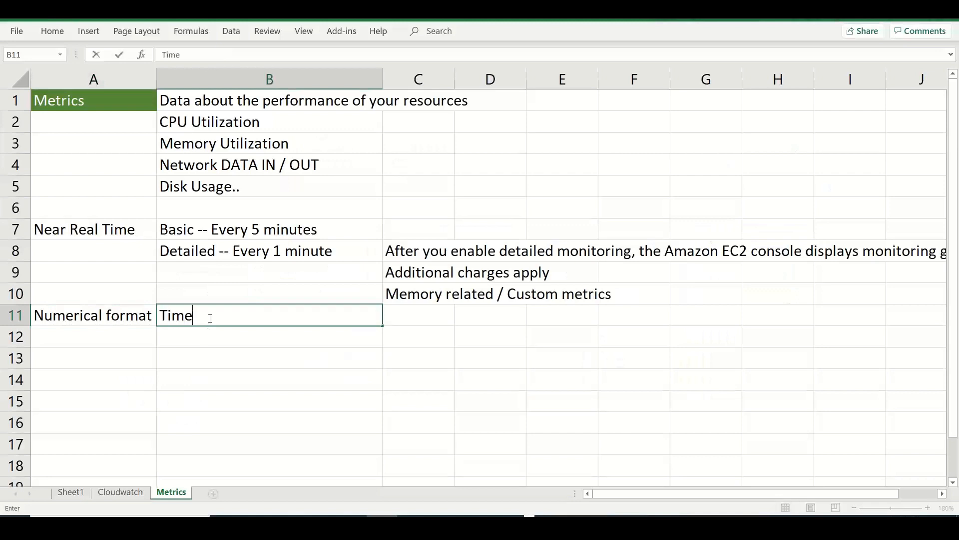
type("stamp data")
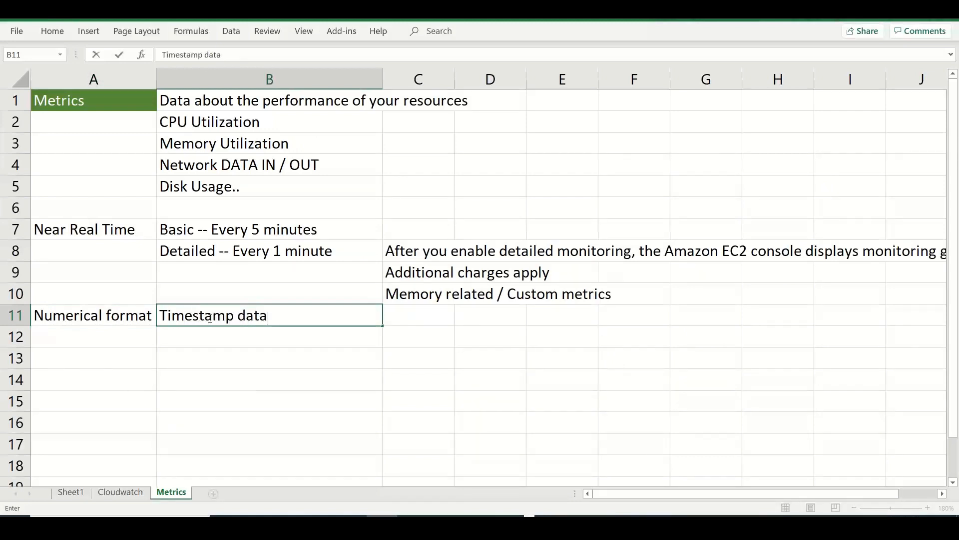
key("Tab")
type("Time seri")
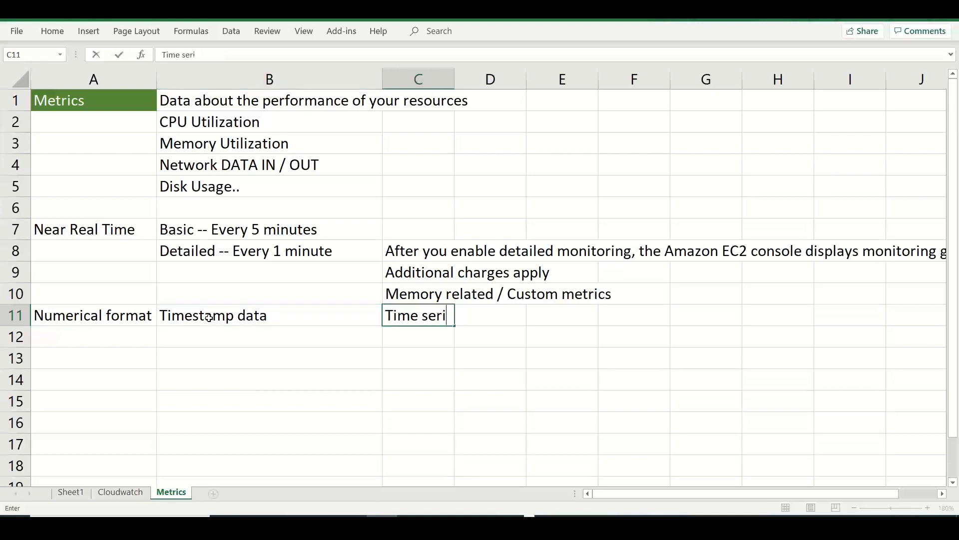
type("es data")
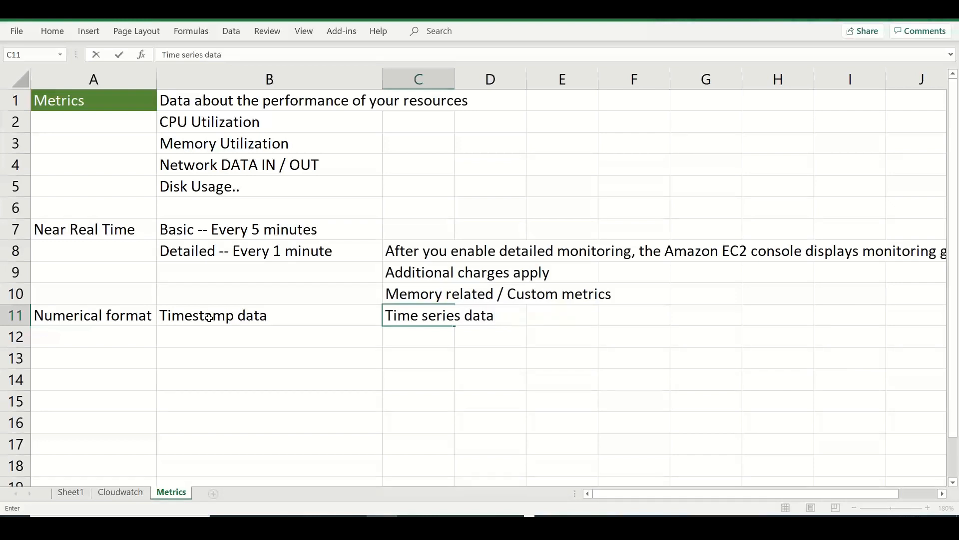
Enter "Data consumption is very less" in B12, below the Timestamp data entry
left_click(209, 318)
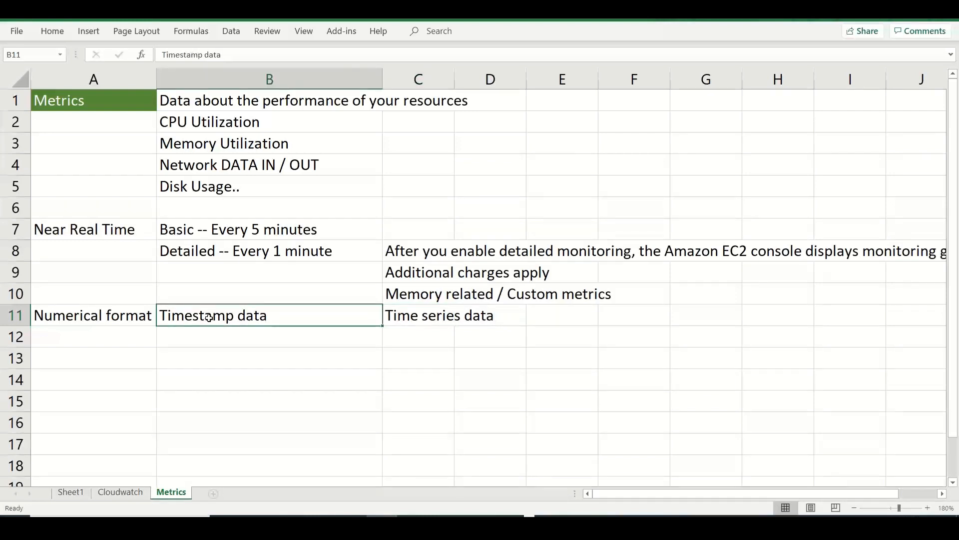
key("Down")
type("Dta")
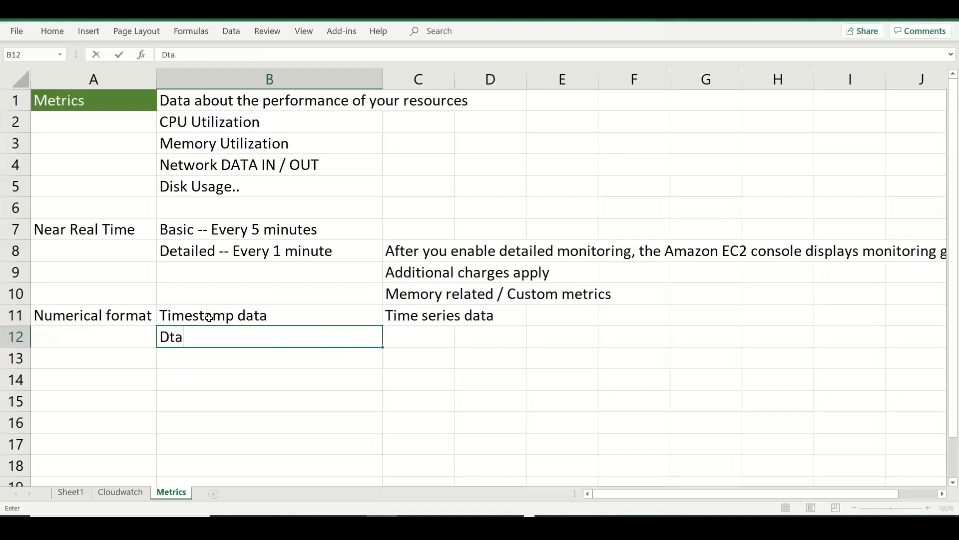
key("BackSpace")
key("BackSpace")
type("ata cons")
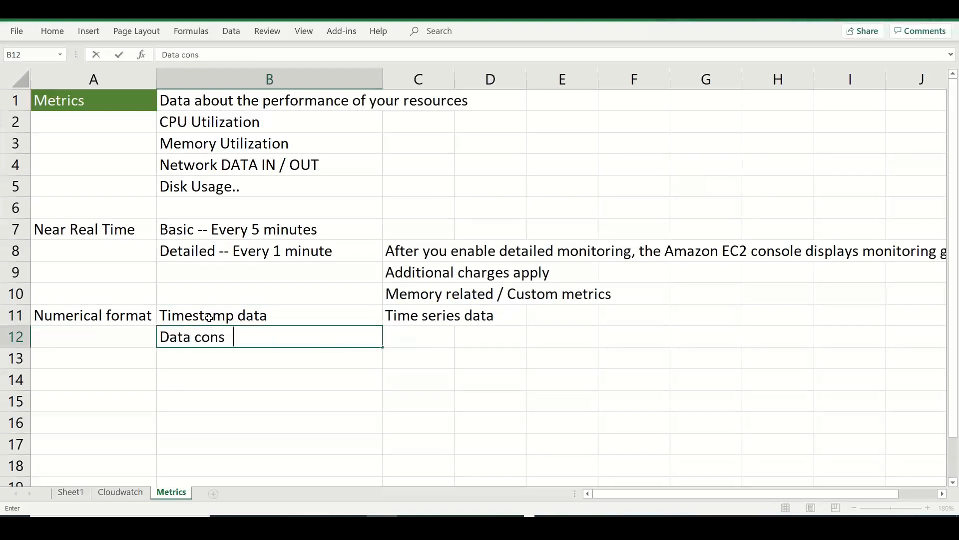
type("umption is v")
key("BackSpace")
type("v")
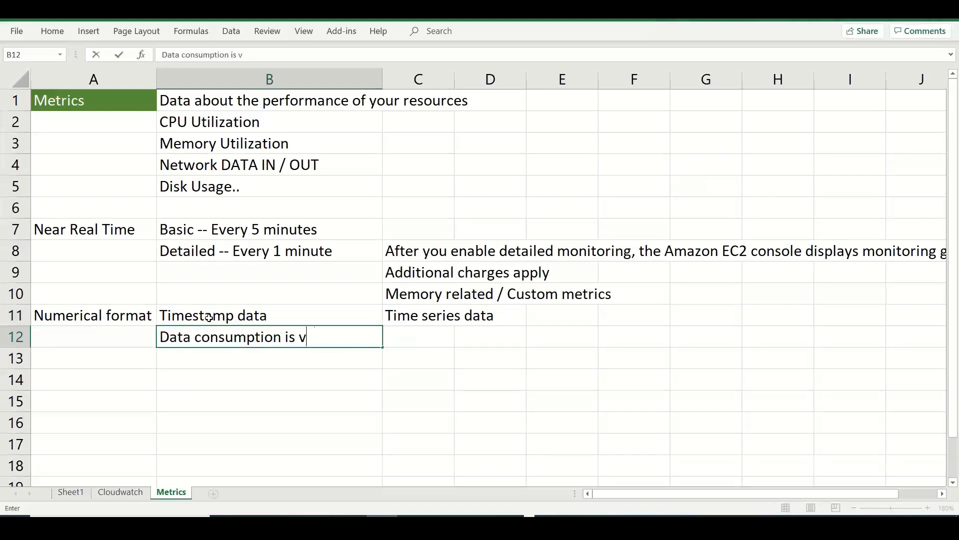
type("ery less")
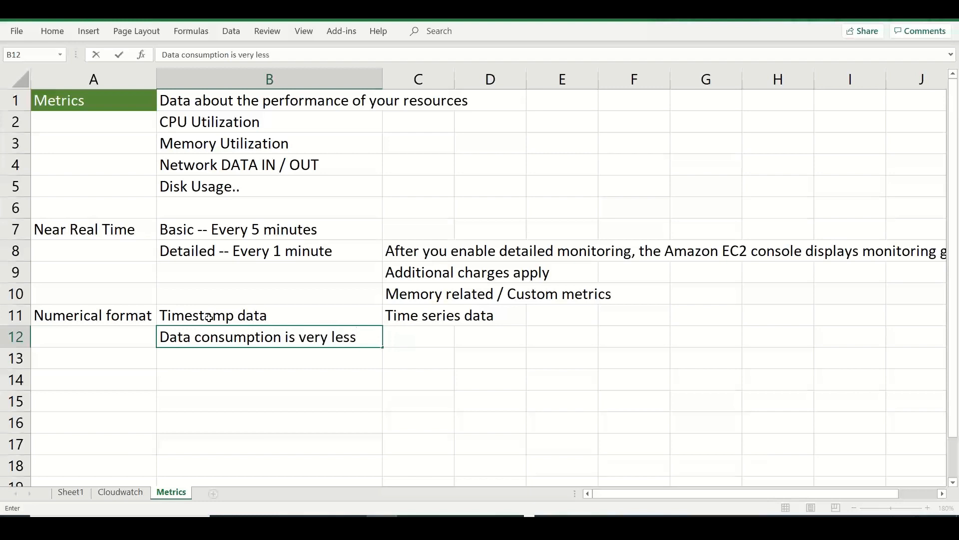
key("Return")
Enter "Lightsize data" in B13 to complete the Numerical format notes
type("Light")
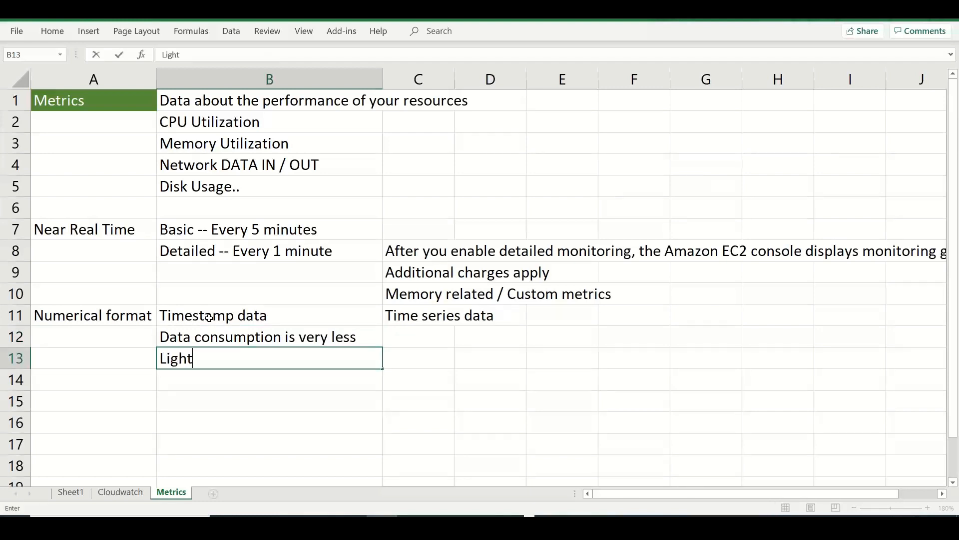
type("size data")
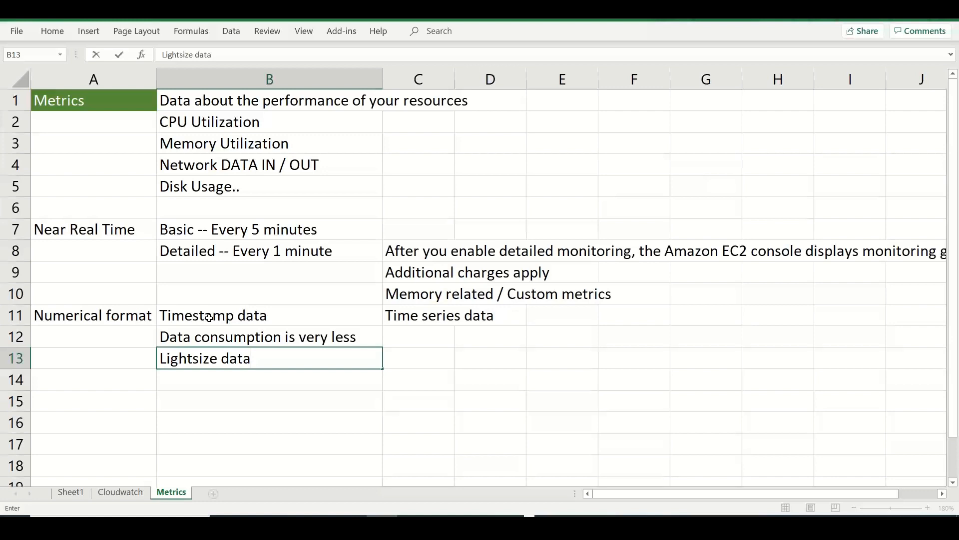
key("Return")
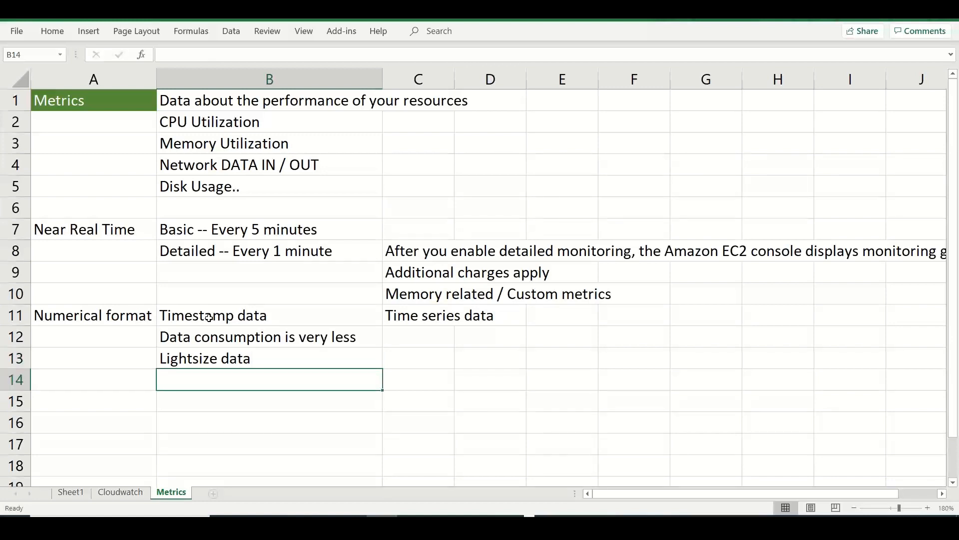
Start an "Examples" section in A15 with "Performance Monitor" as its first entry in B15
key("Down")
key("Left")
type("Examples")
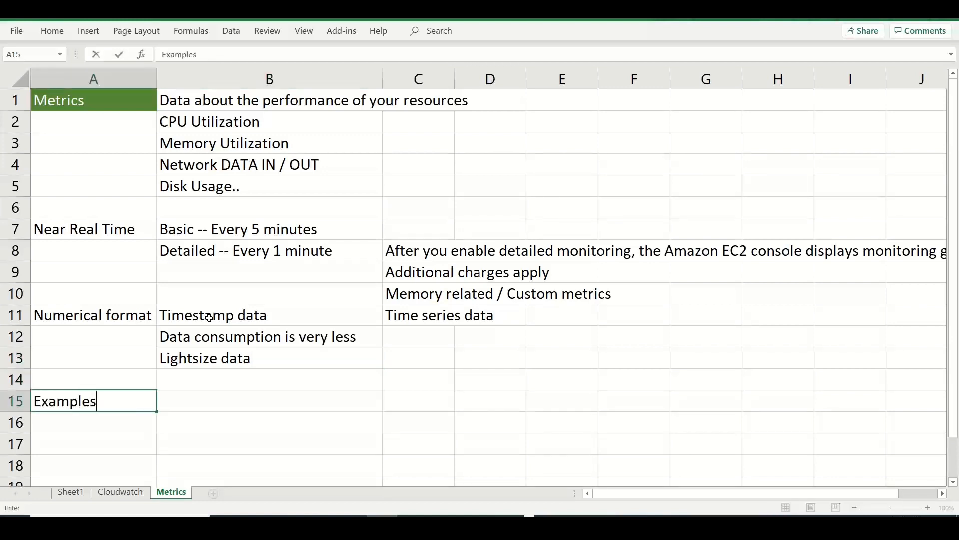
key("Tab")
type("Perfor")
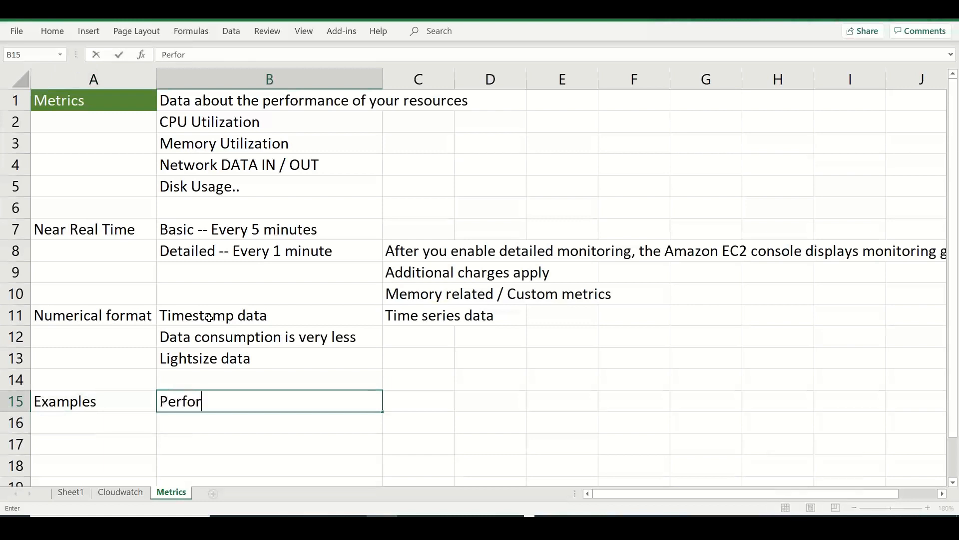
type("mance Monitor")
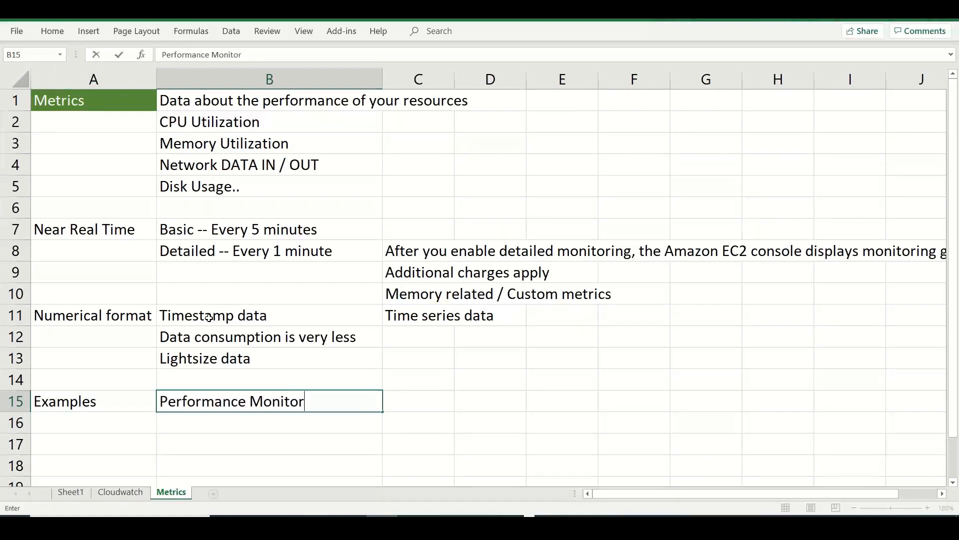
key("Return")
Add "Task Manager", "top" and "Cloudwatch Metrics Explorer" to the examples in B16 through B18
type("Task Manager")
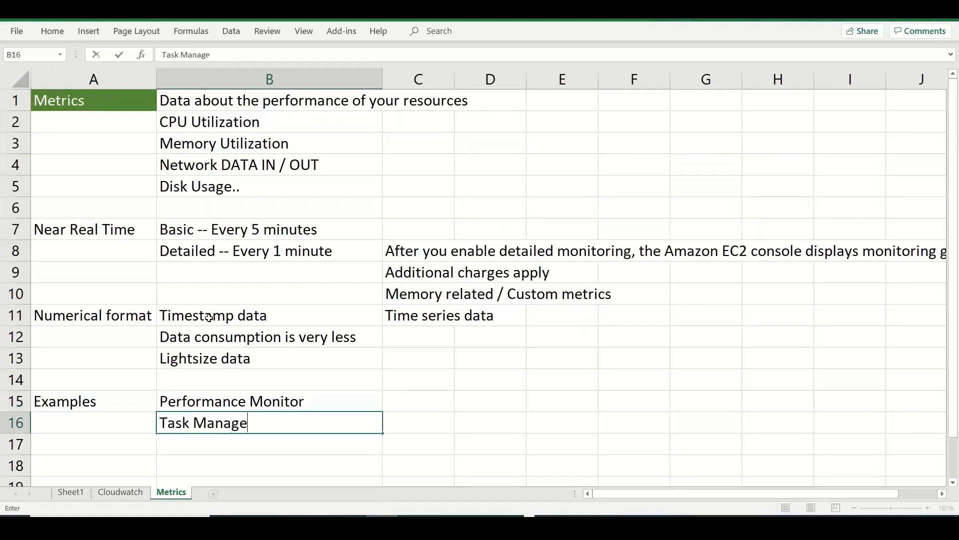
key("Return")
type("top")
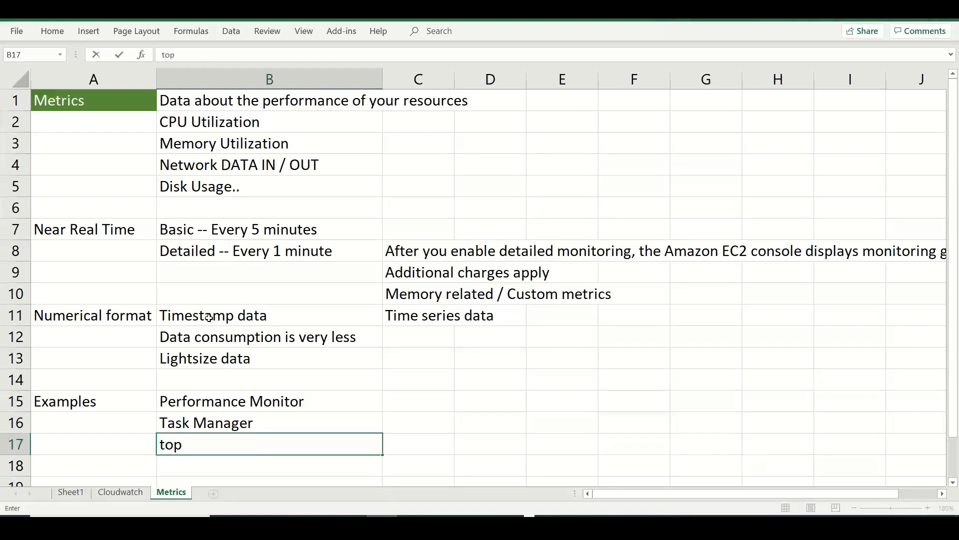
key("Return")
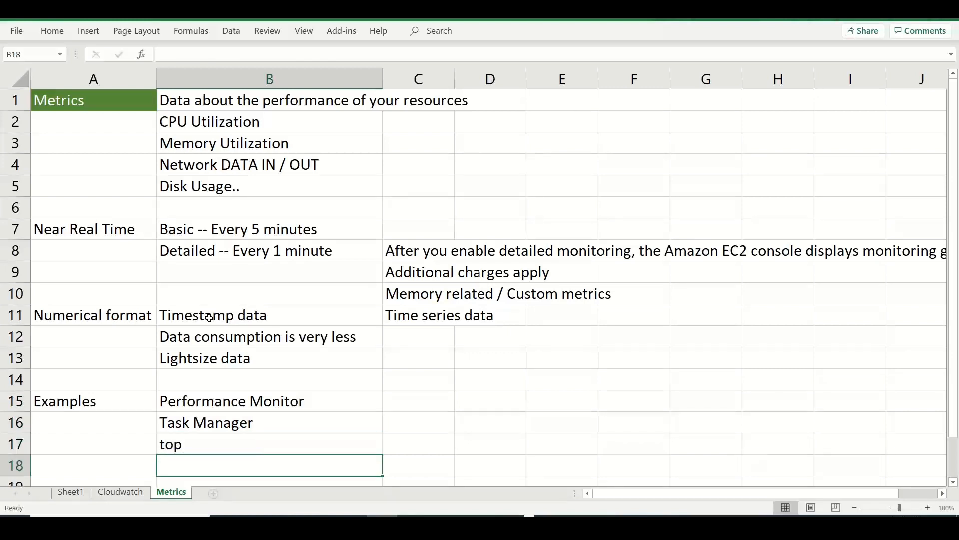
type("Cl")
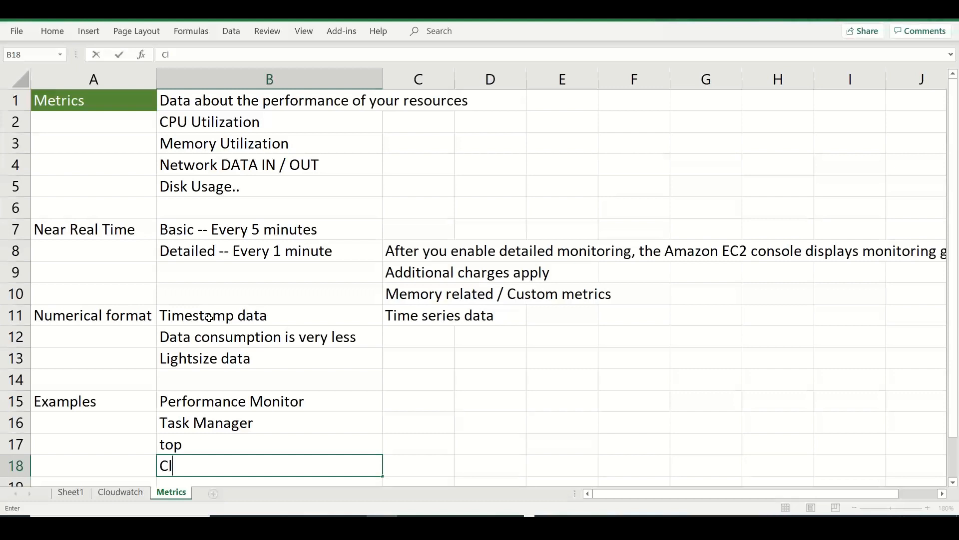
type("oudwatch E")
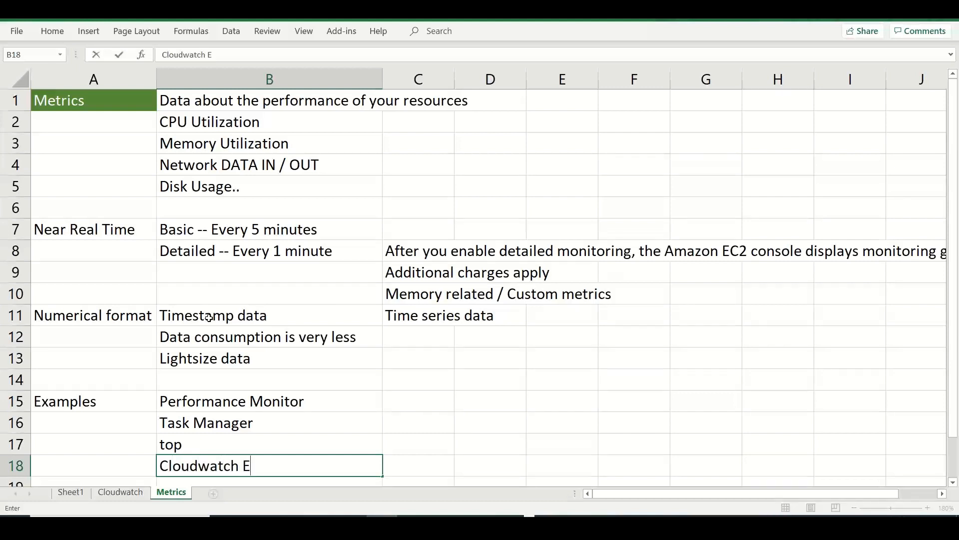
key("BackSpace")
type("Metrics Explorer")
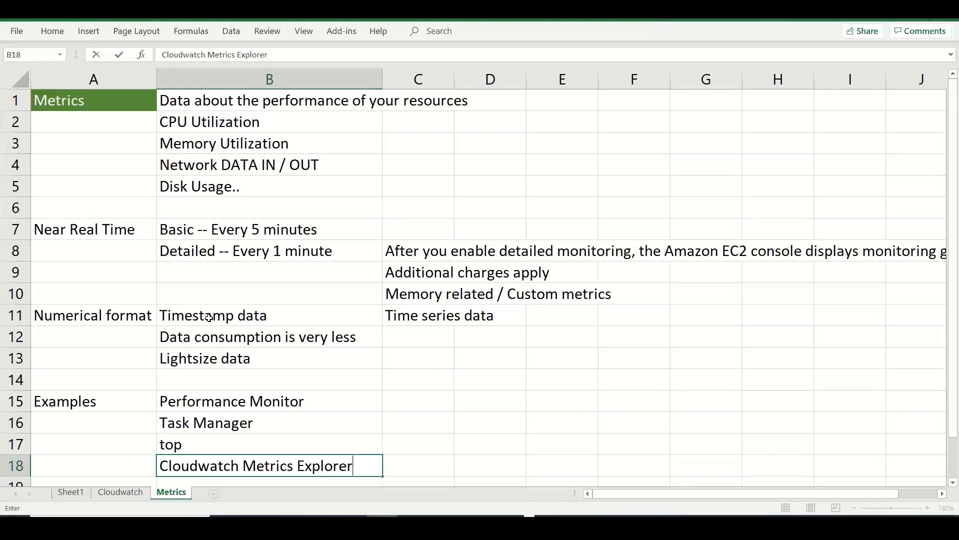
key("Return")
Switch to the AWS console, search for Cloudwatch and open the CloudWatch service
key("alt+Tab")
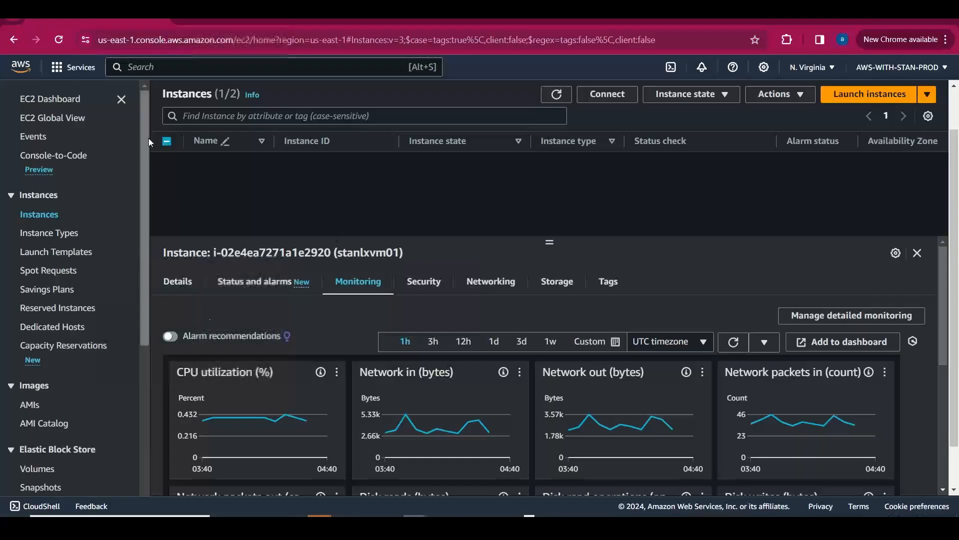
left_click(217, 68)
type("Cloudwatch")
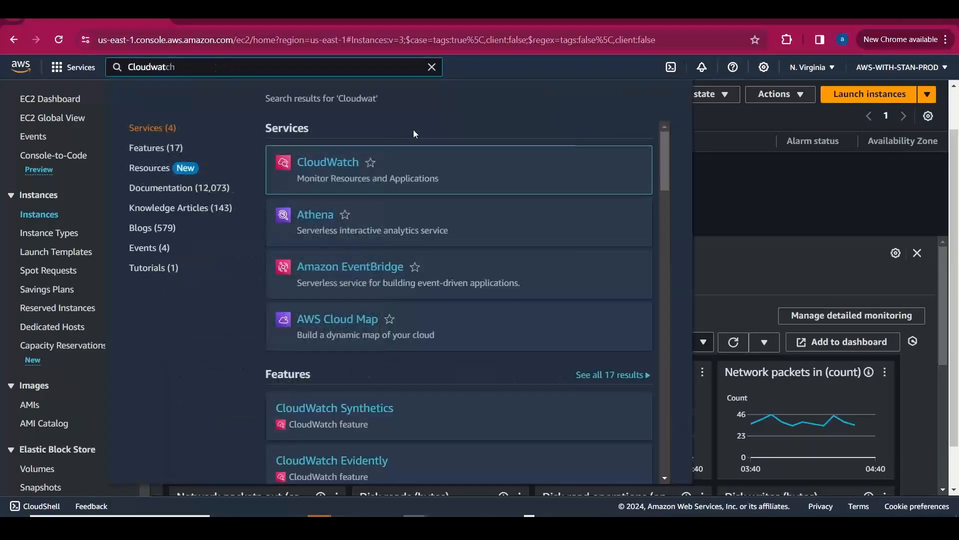
left_click(802, 201)
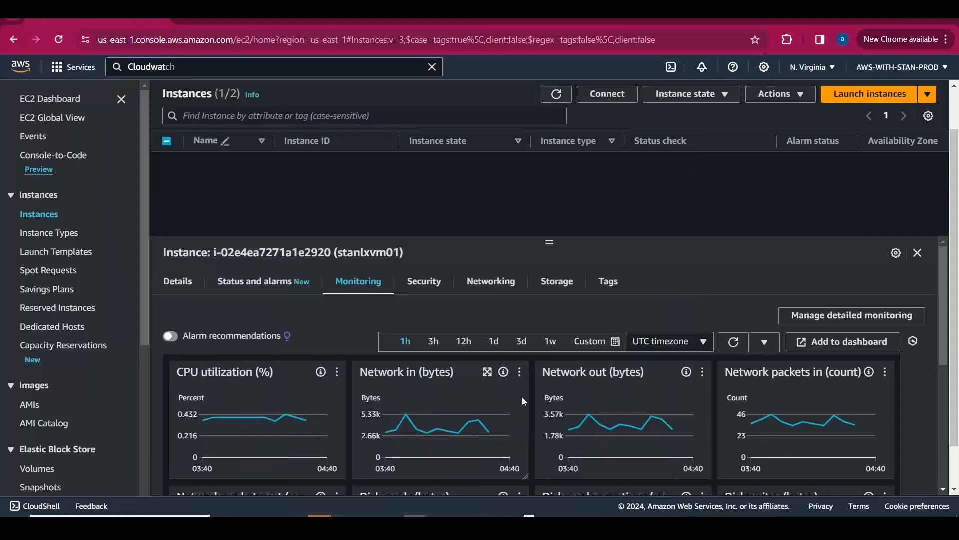
scroll(946, 314, "down", 5)
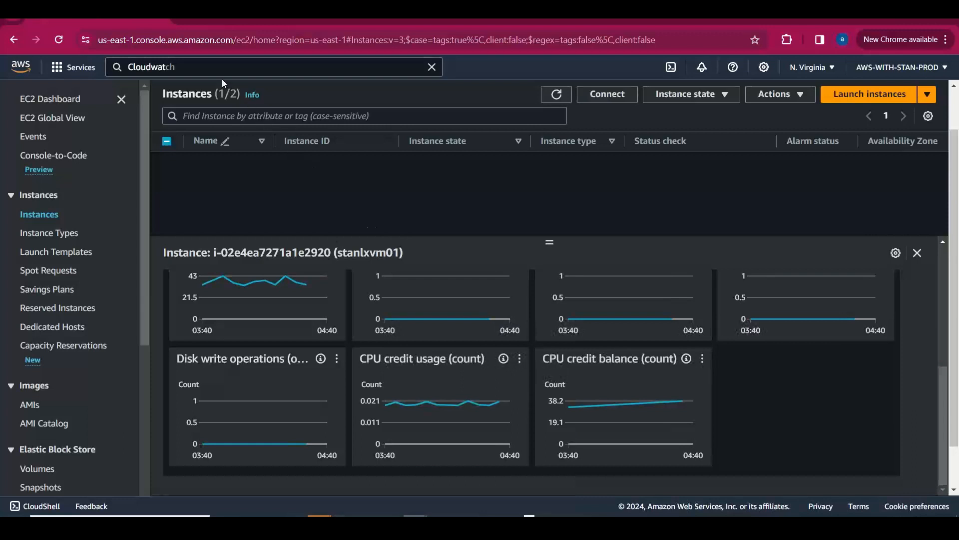
left_click(218, 64)
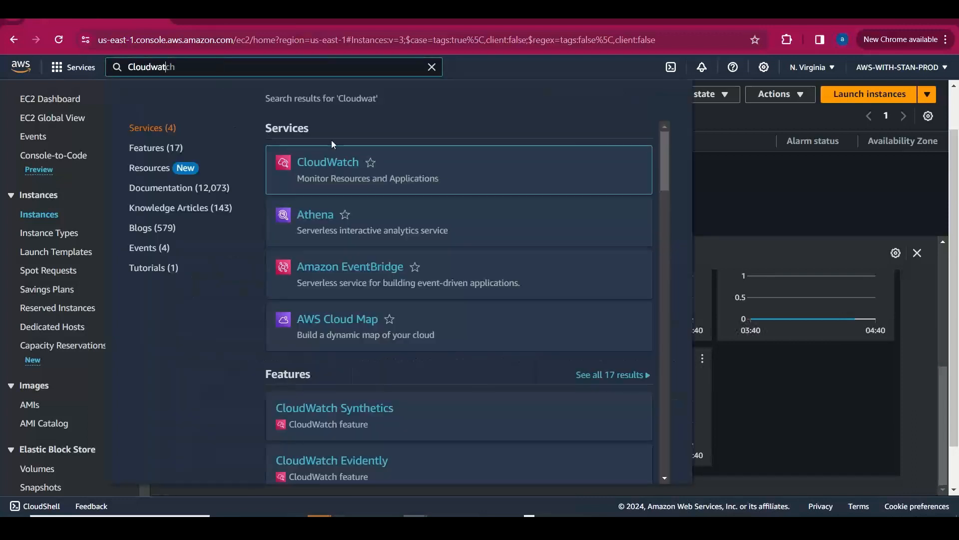
left_click(331, 169)
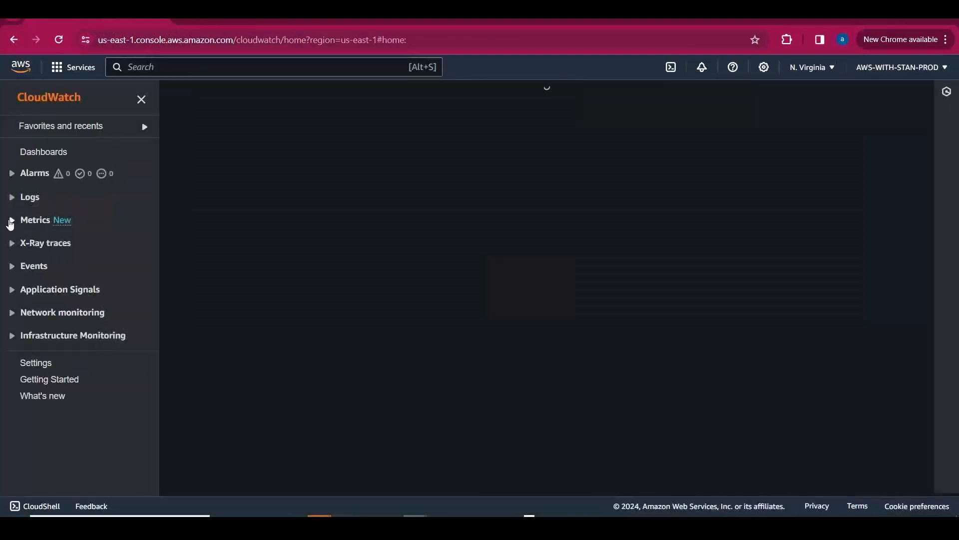
Open All metrics in CloudWatch and look over the metric namespaces for the N. Virginia region
left_click(11, 220)
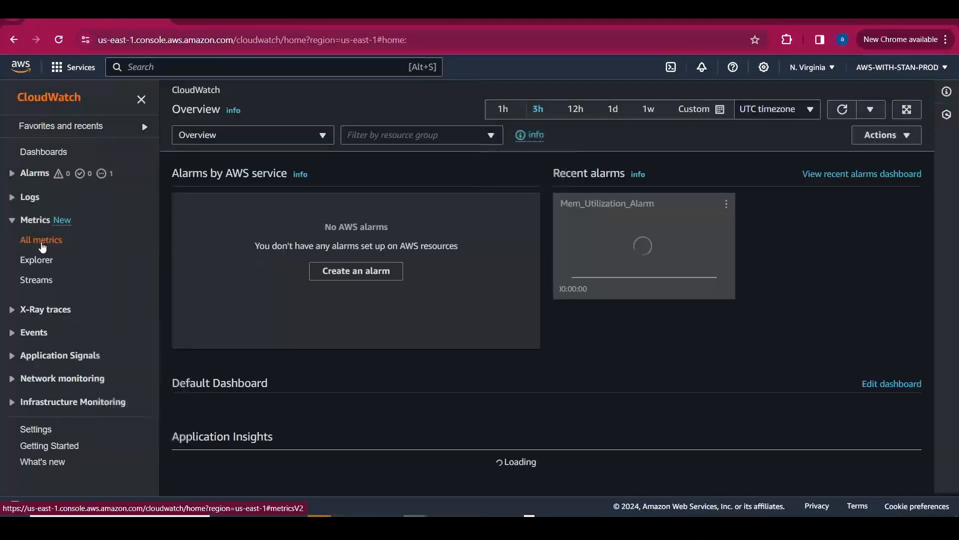
left_click(42, 245)
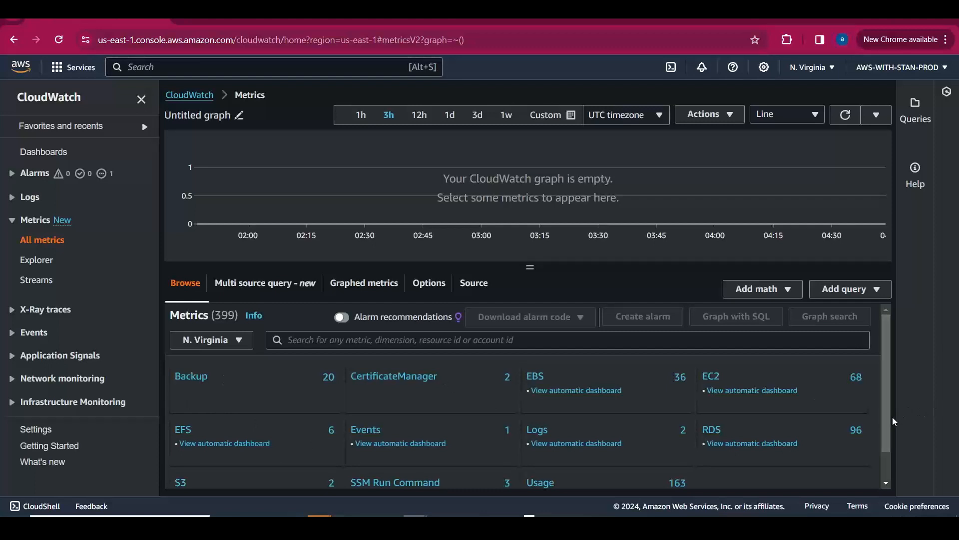
left_click_drag(888, 422, 899, 365)
Change the region to Europe (Stockholm) and open its Usage metrics by AWS Resource
left_click(831, 67)
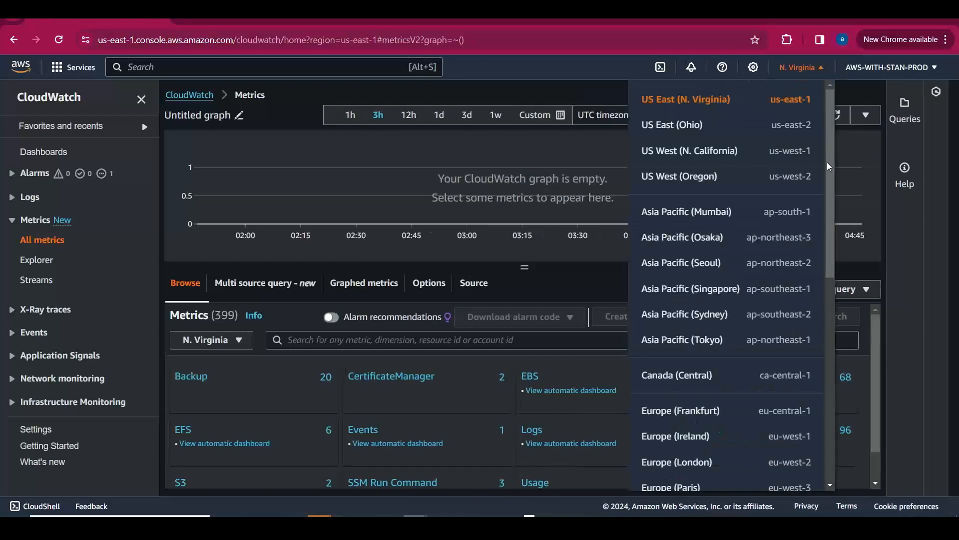
left_click_drag(832, 207, 830, 318)
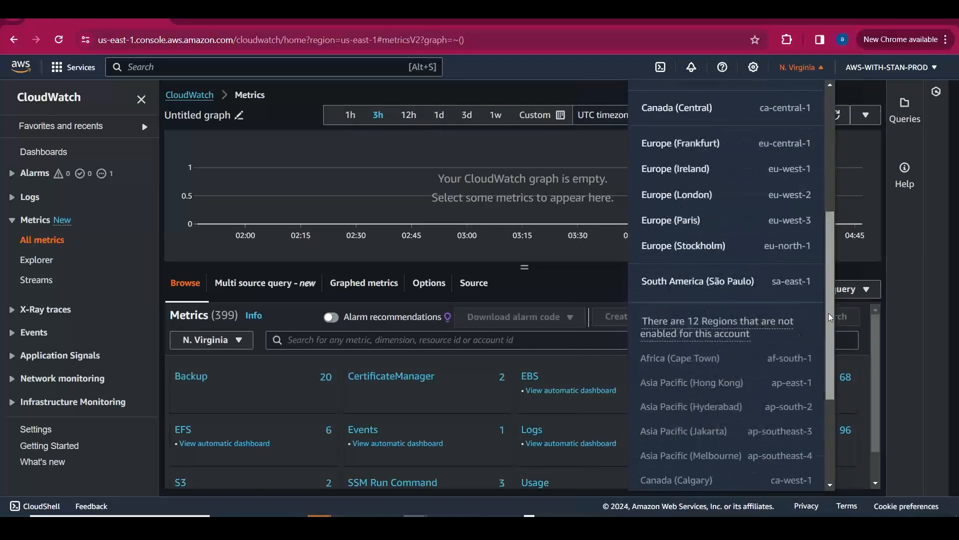
left_click(709, 248)
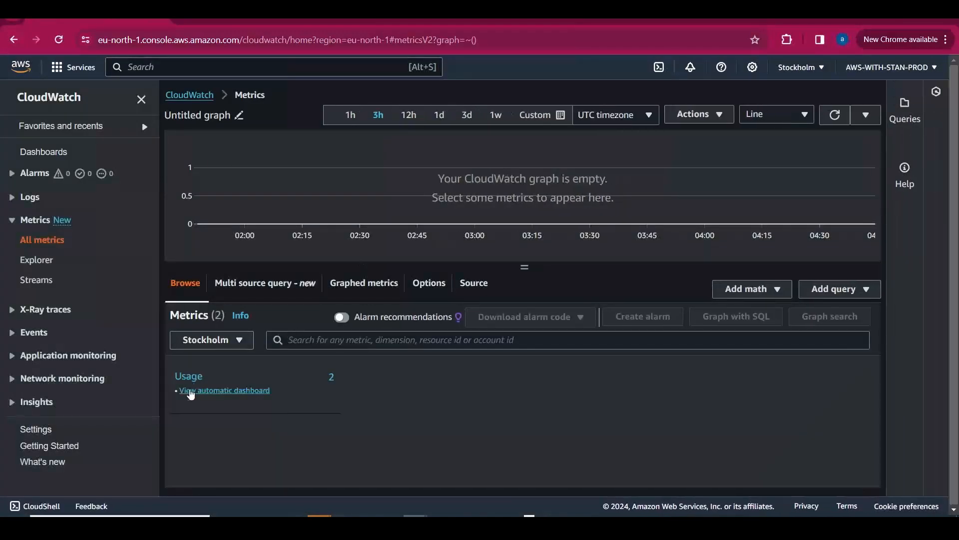
left_click(186, 377)
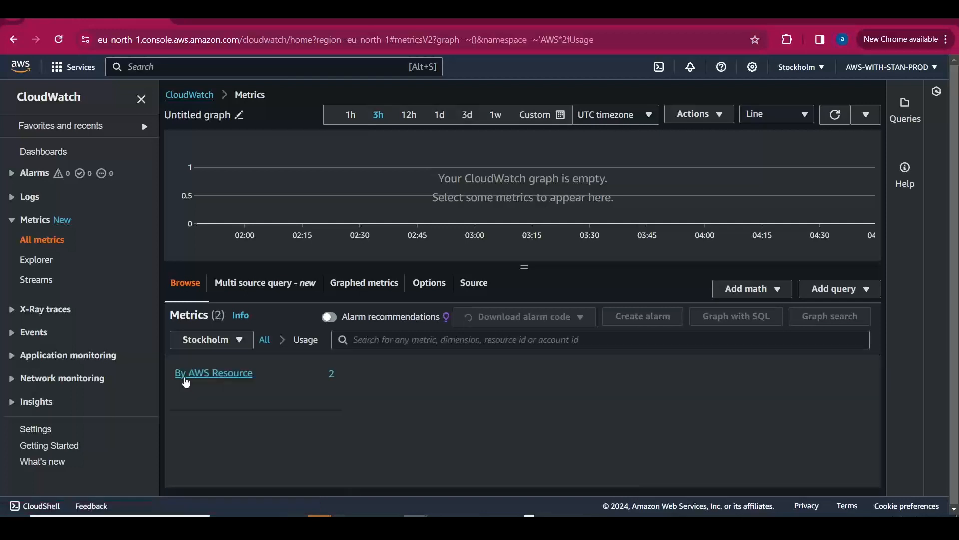
left_click(216, 378)
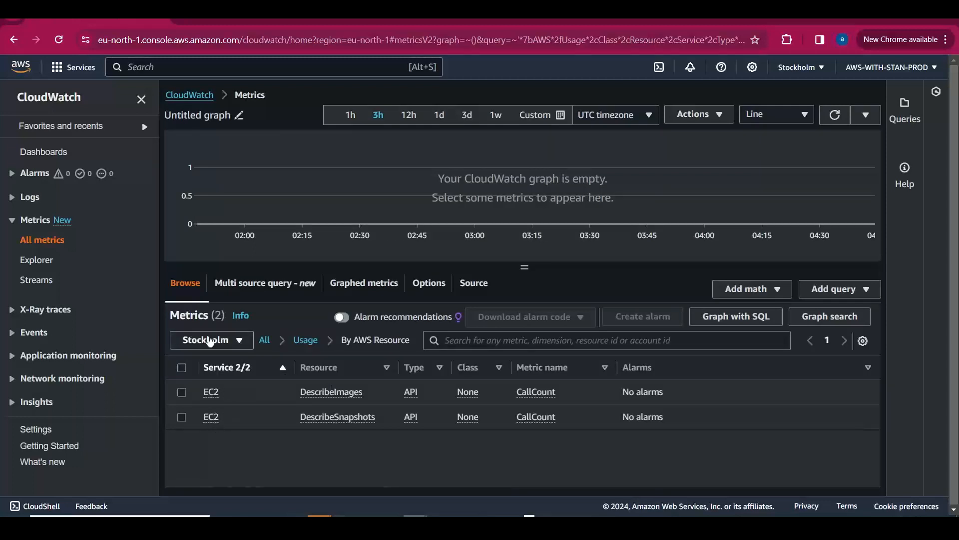
Return to all metric namespaces for Stockholm and change the region to US East (N. Virginia)
left_click(307, 342)
left_click(309, 346)
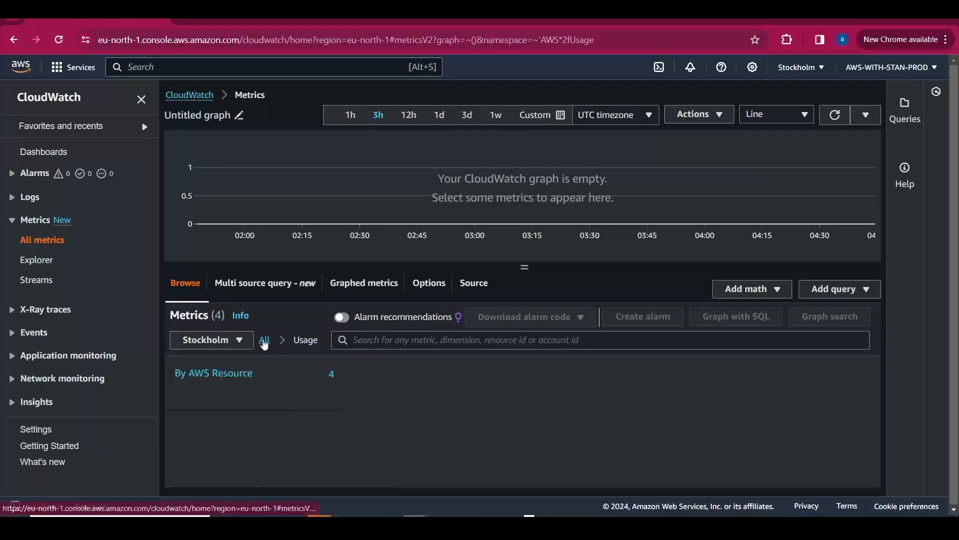
left_click(264, 341)
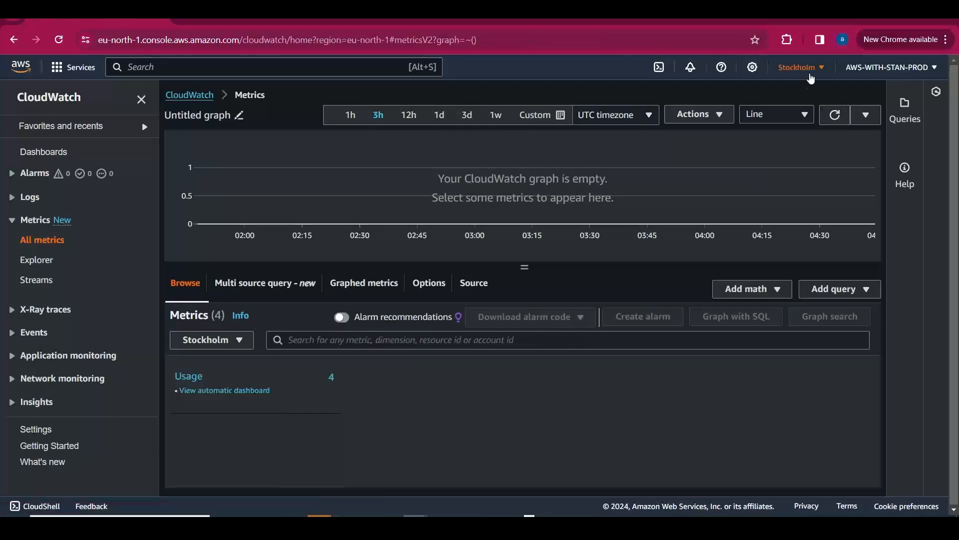
left_click(817, 70)
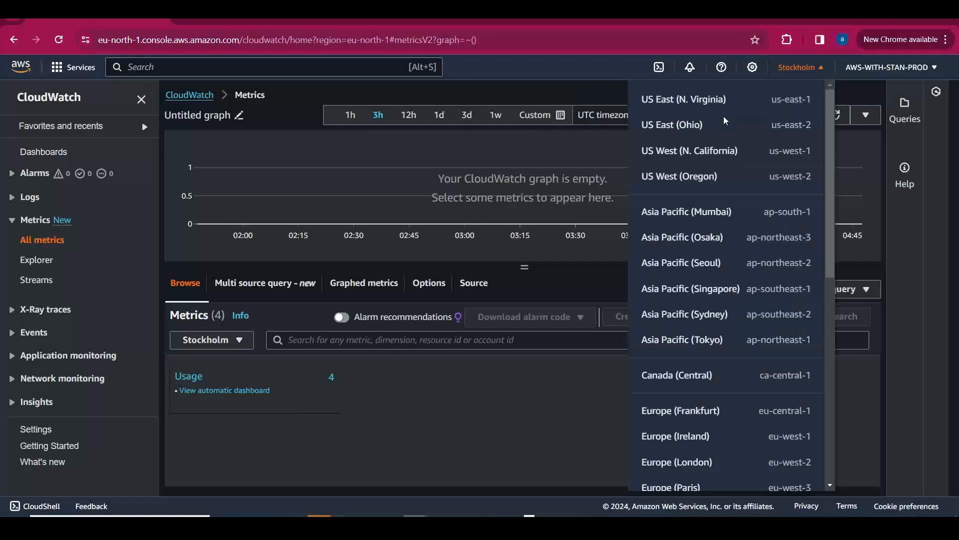
left_click(692, 106)
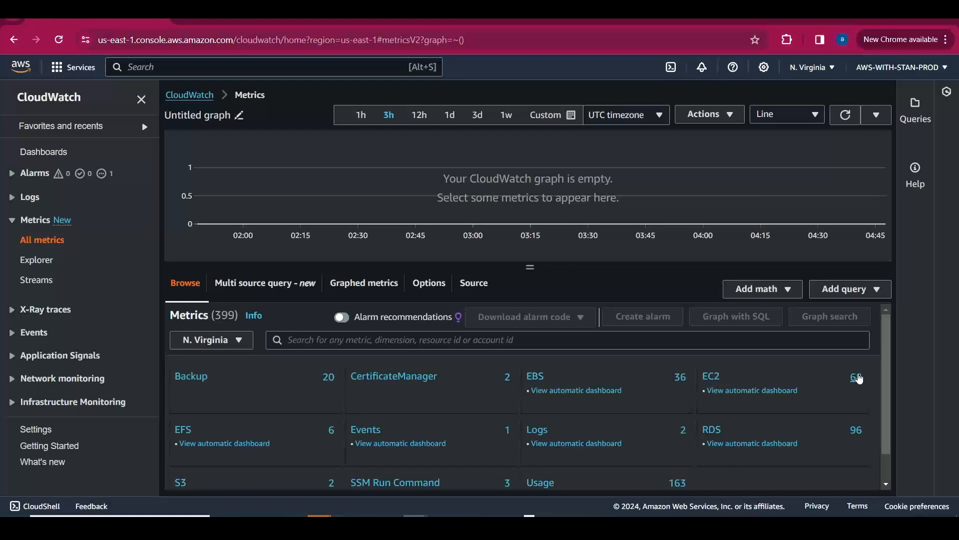
Look through the EC2 Per-Instance Metrics for N. Virginia and return to all metric namespaces
left_click(713, 377)
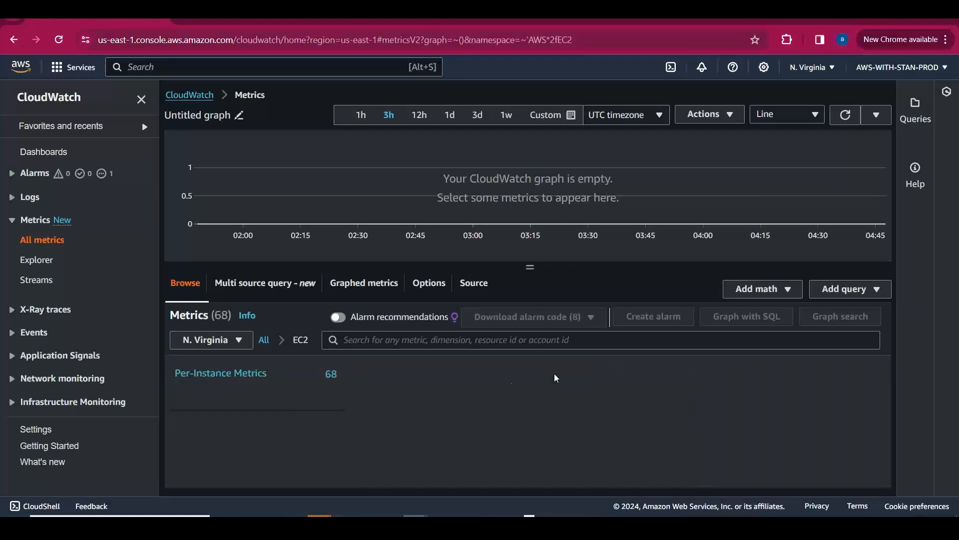
left_click(257, 375)
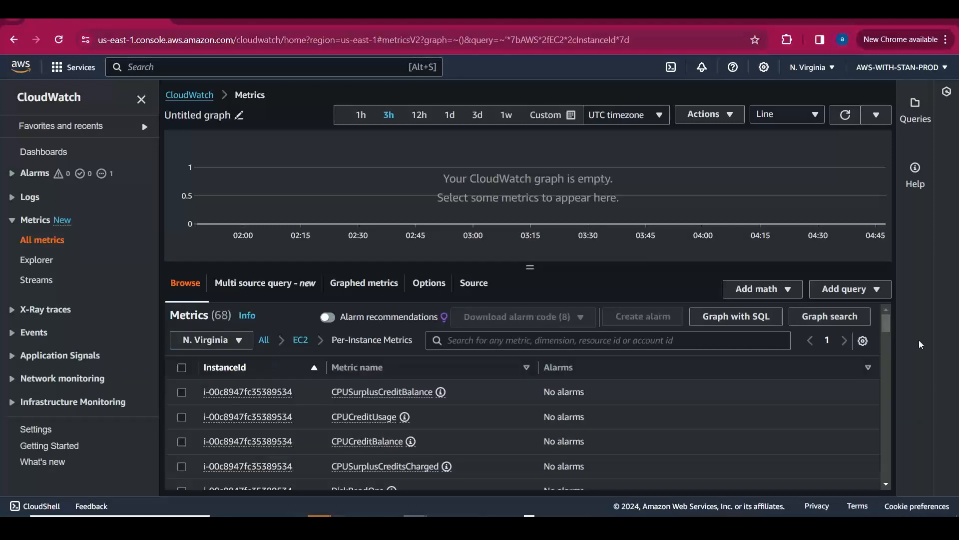
left_click_drag(887, 324, 899, 274)
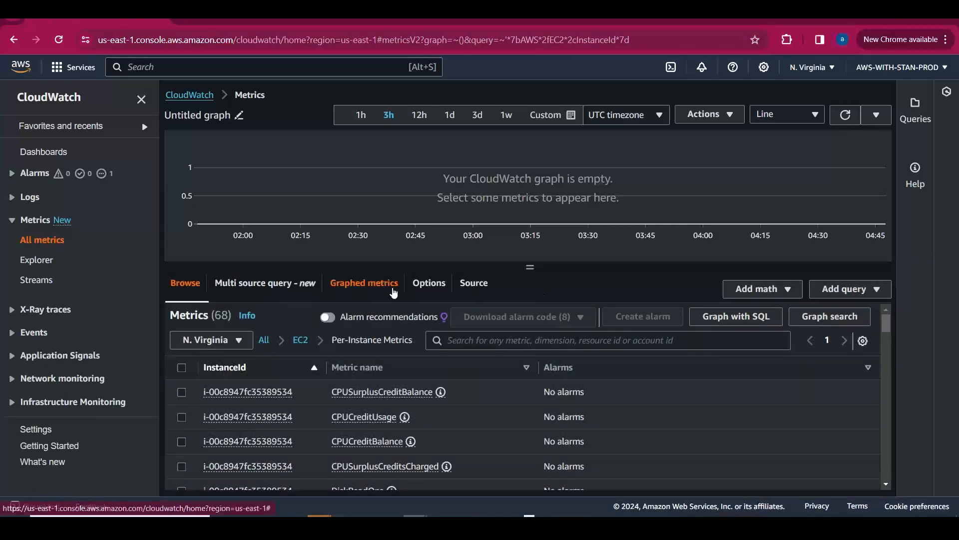
left_click(301, 341)
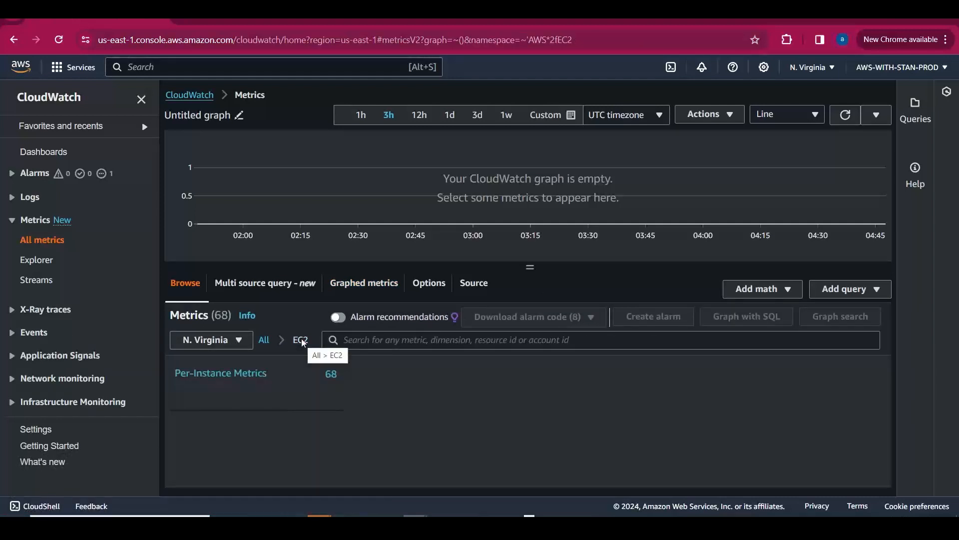
left_click(264, 340)
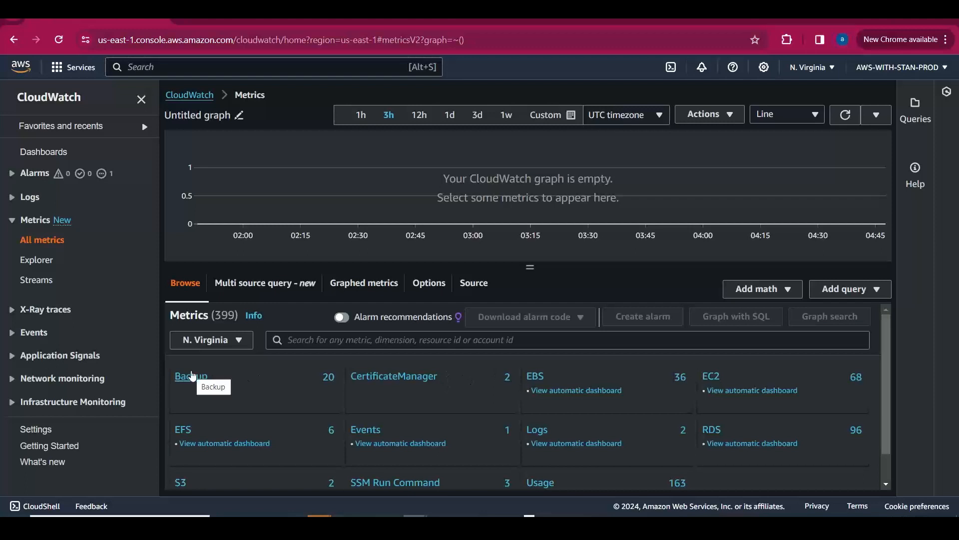
Check the total number of metrics for Asia Pacific (Mumbai), and return to the US East (N. Virginia) region
left_click(827, 65)
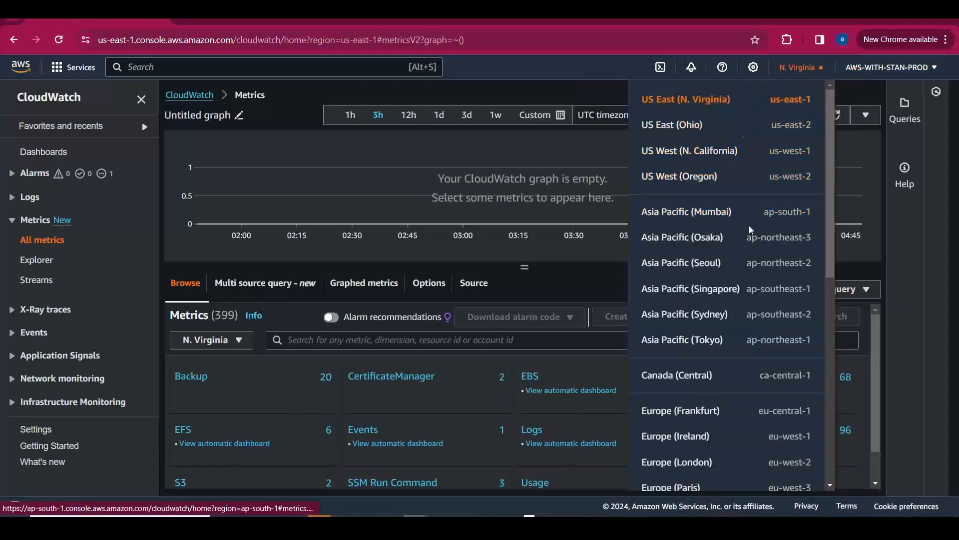
left_click(713, 216)
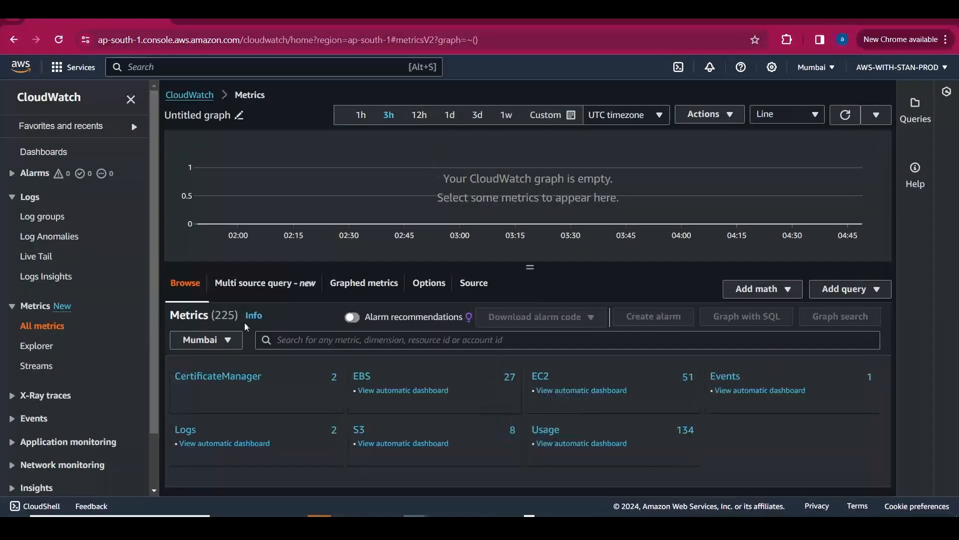
double_click(226, 316)
left_click(815, 67)
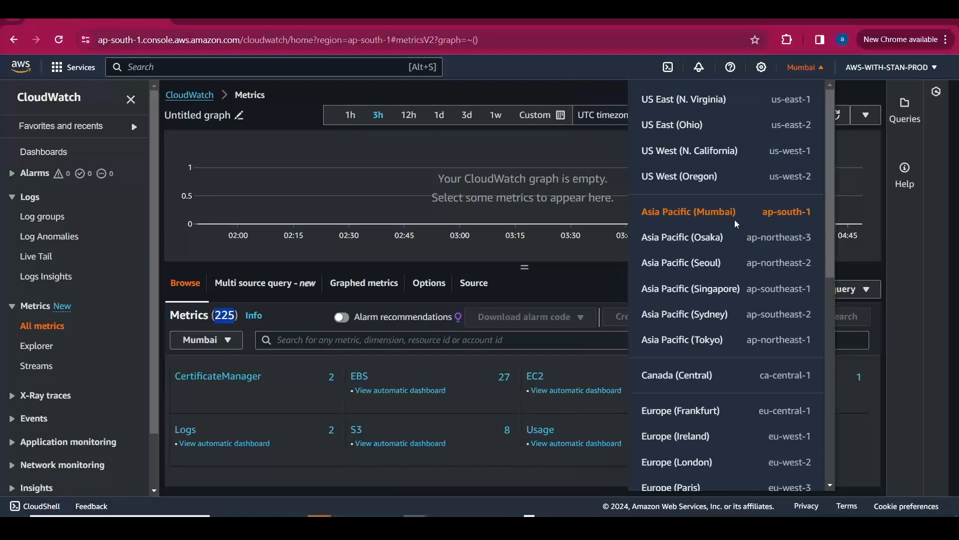
left_click(783, 128)
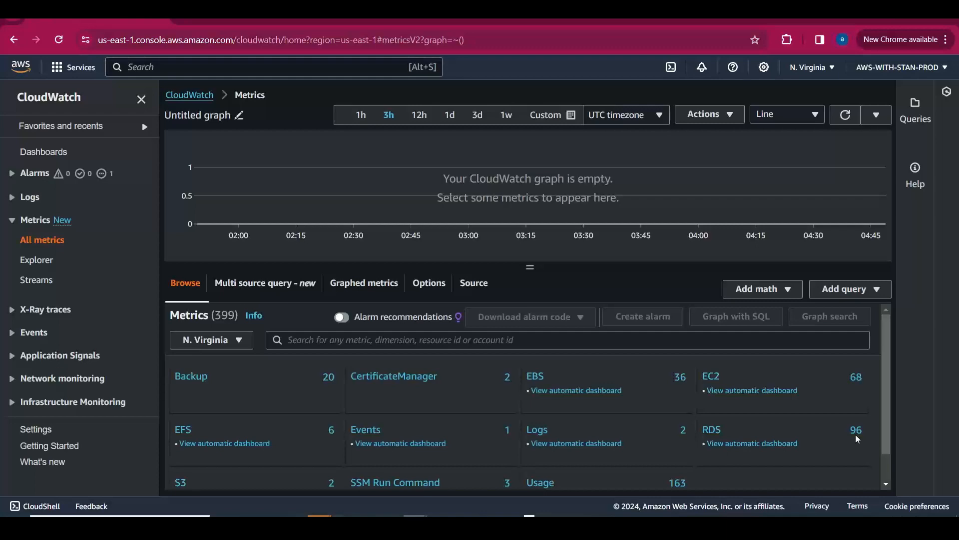
Switch to Excel and enter "Load -- web page" in cell B21 of the Metrics sheet
key("alt+Tab")
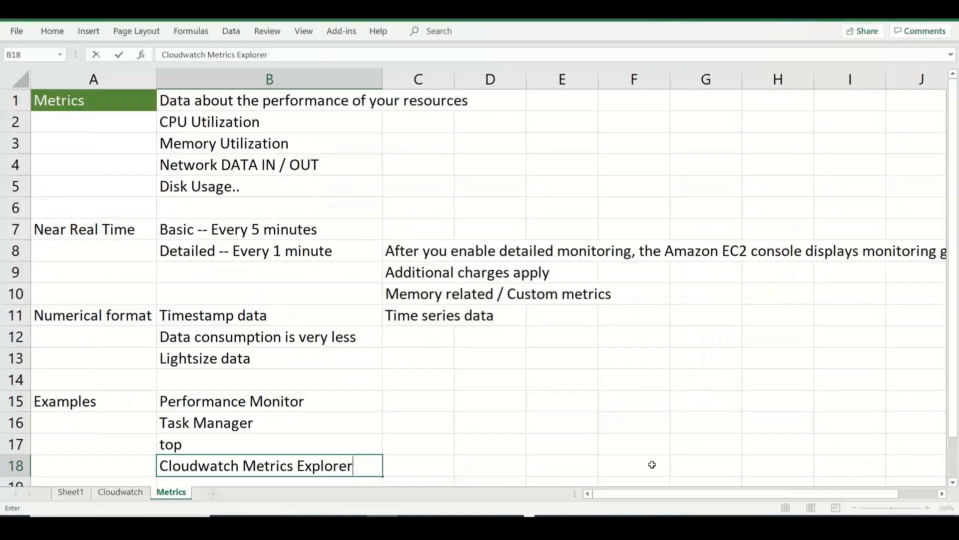
left_click(478, 456)
key("Down")
key("Down")
key("Down")
key("Down")
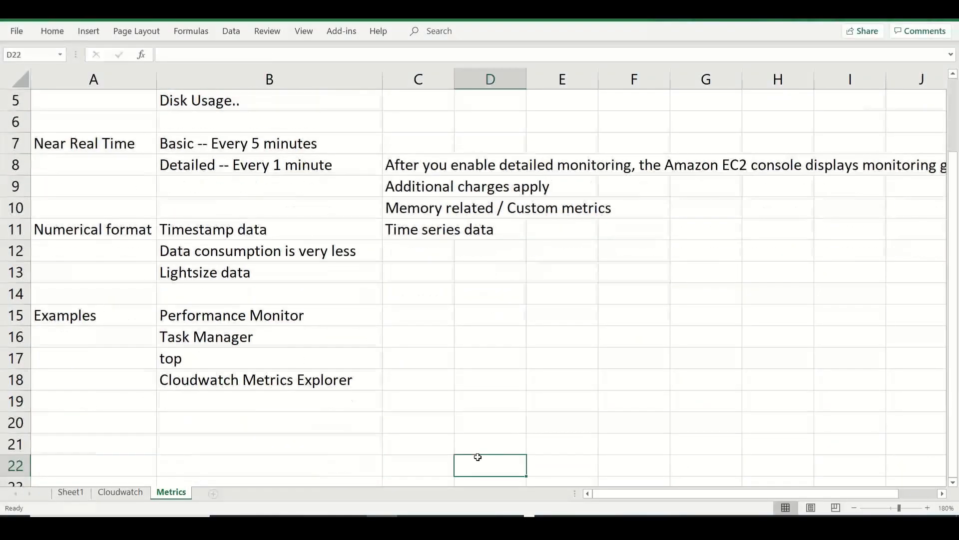
key("Left")
key("Up")
key("Left")
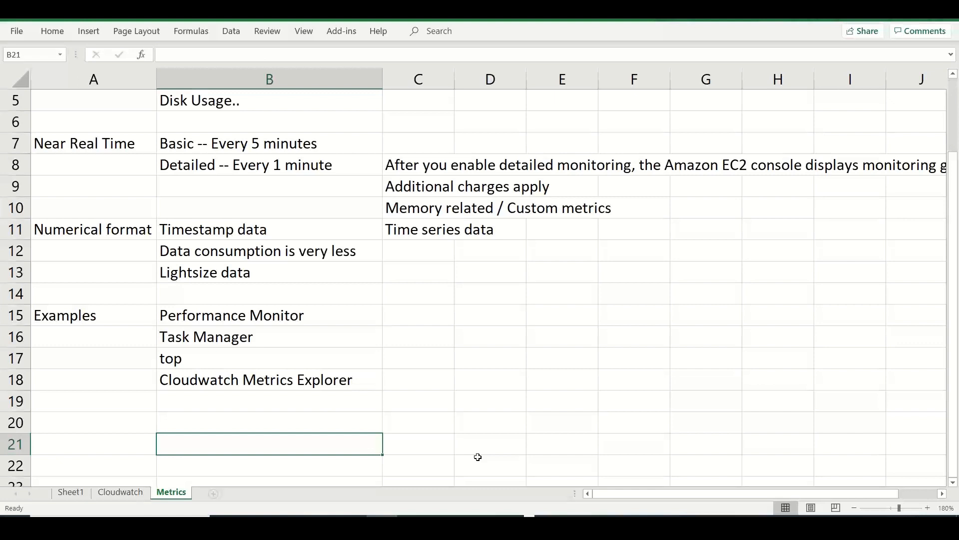
type("Load")
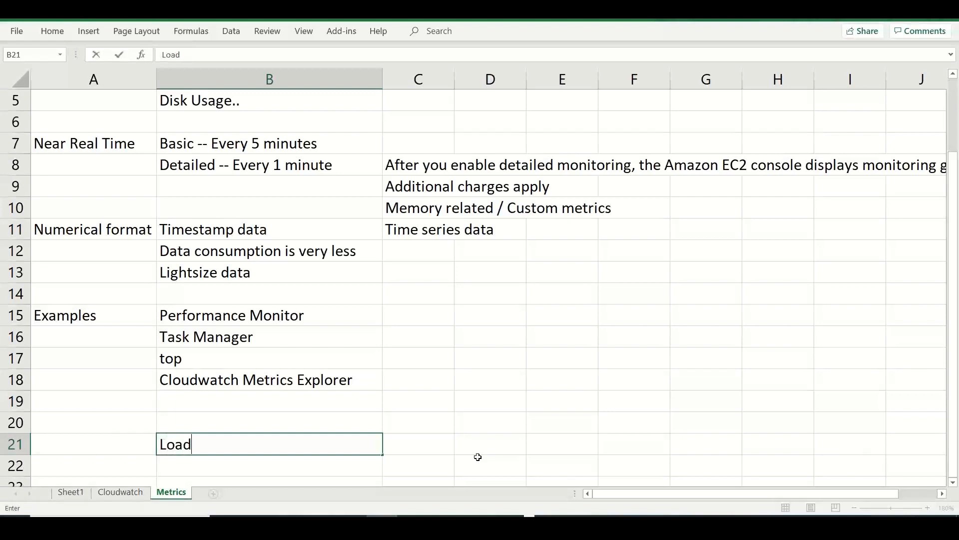
type(" -- web apage")
key("Left")
key("BackSpace")
key("BackSpace")
key("BackSpace")
key("BackSpace")
type("pag")
key("Return")
Enter "API calls", "Request error rates" and "Processes" in cells B22 through B24
type("API calls")
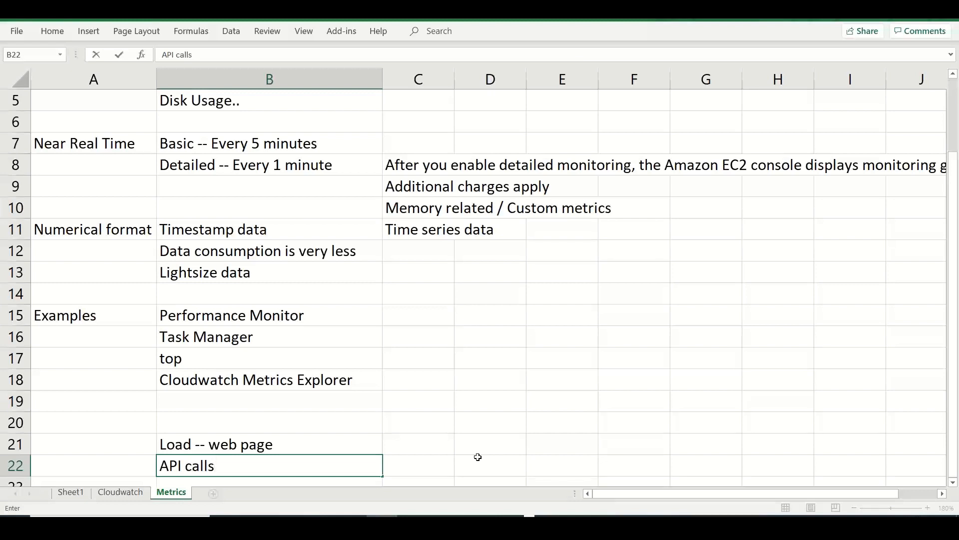
key("Return")
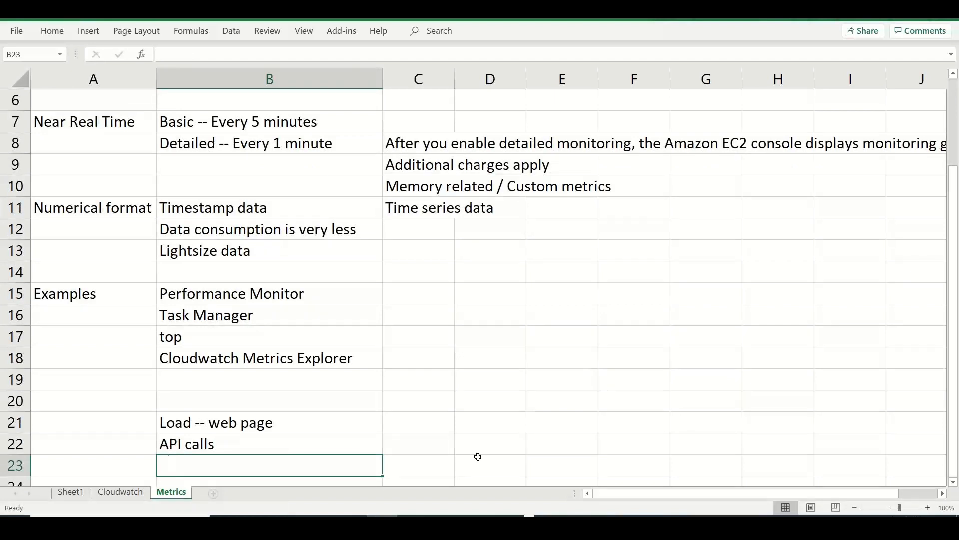
type("Request errors")
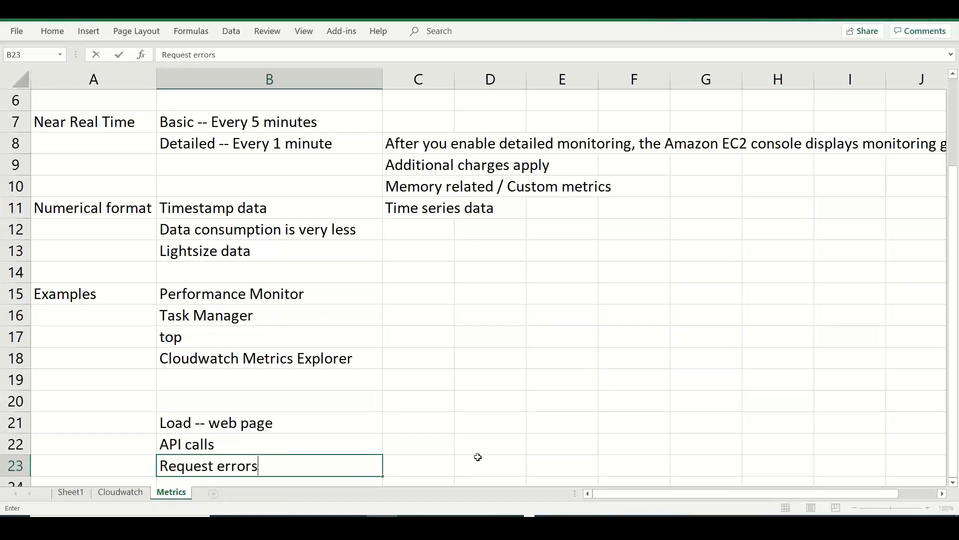
key("BackSpace")
type("rates")
key("Return")
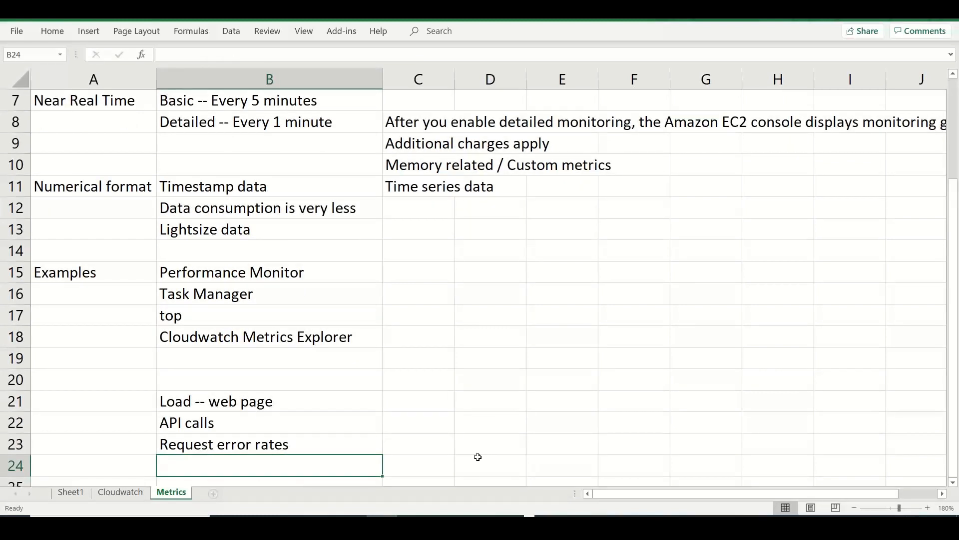
type("Processes")
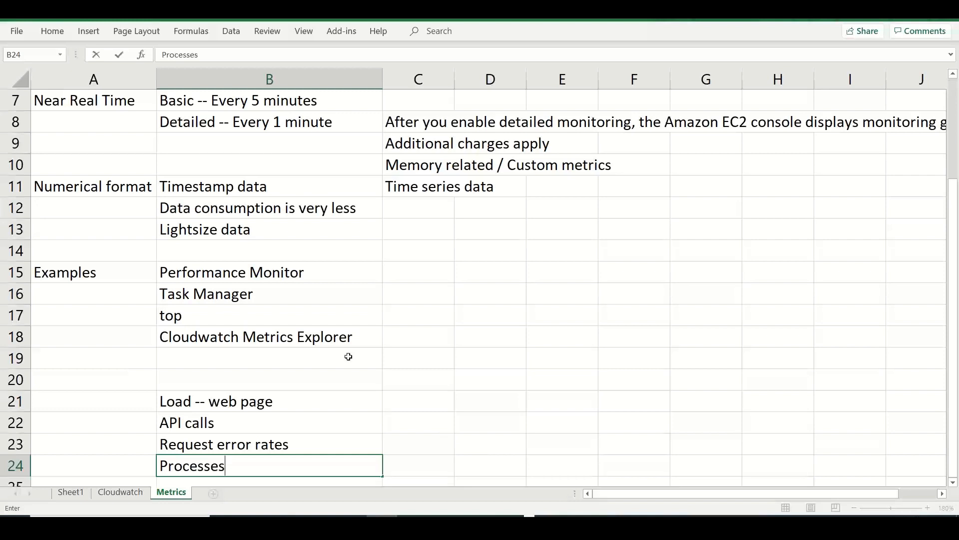
Fill the "Cloudwatch Metrics Explorer" cell B18 with light green
left_click(326, 342)
left_click(52, 30)
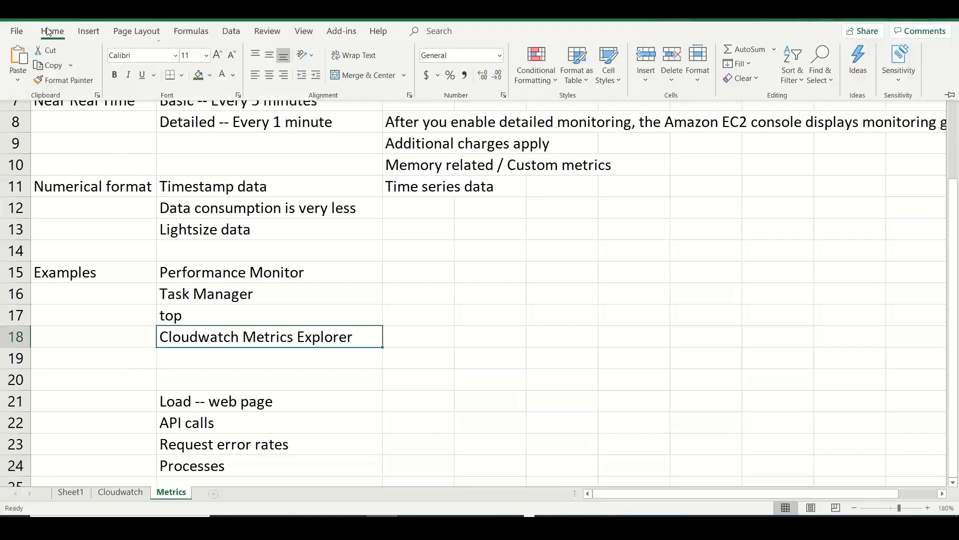
left_click(209, 75)
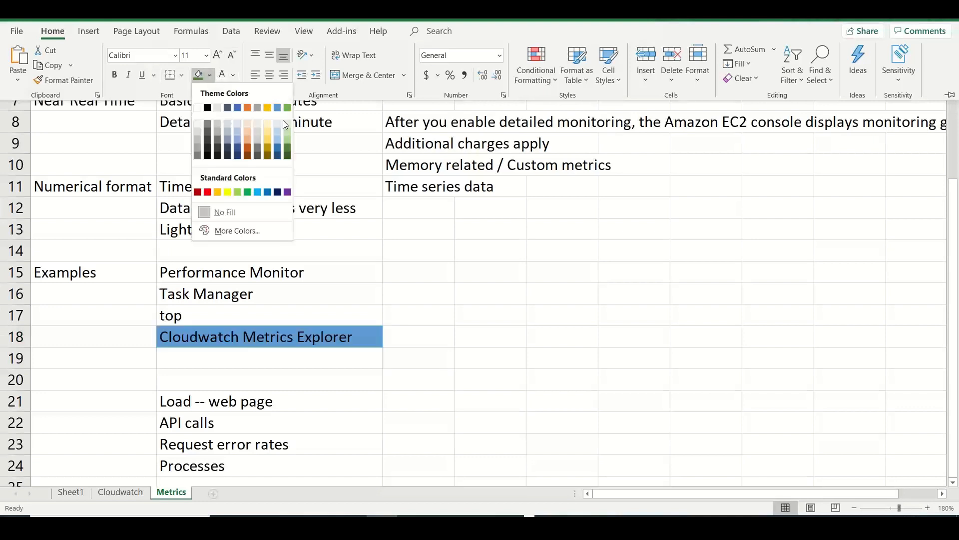
left_click(286, 120)
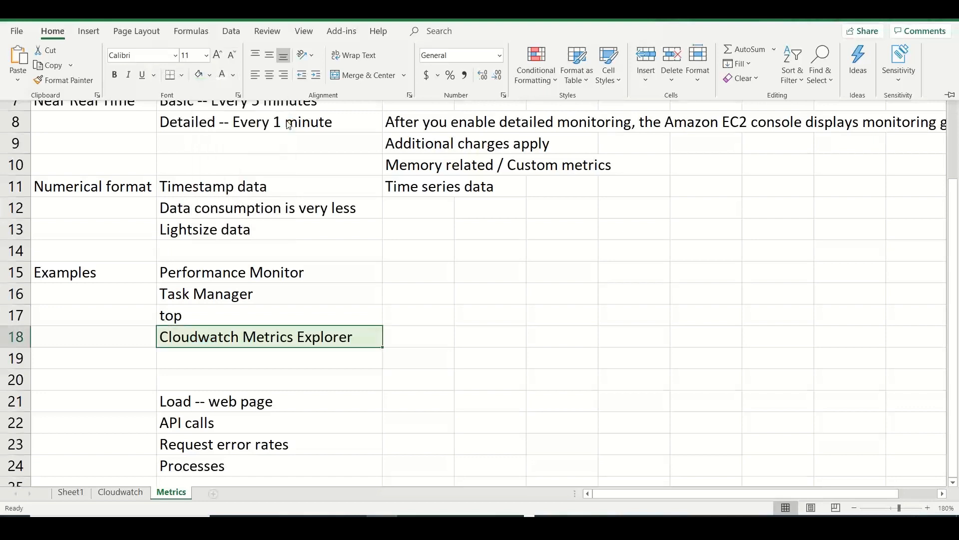
Enter "Visualization" in cell D18 and widen column D to fit the text
left_click(474, 333)
type("Visauliza")
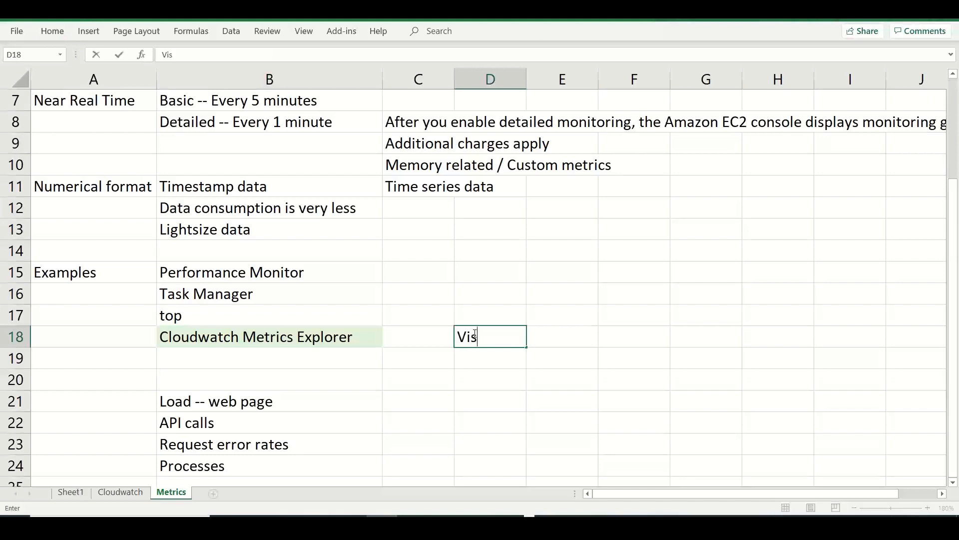
key("BackSpace")
key("BackSpace")
key("BackSpace")
key("BackSpace")
key("BackSpace")
key("BackSpace")
type("uzal")
key("BackSpace")
key("BackSpace")
key("BackSpace")
type("alization")
key("Tab")
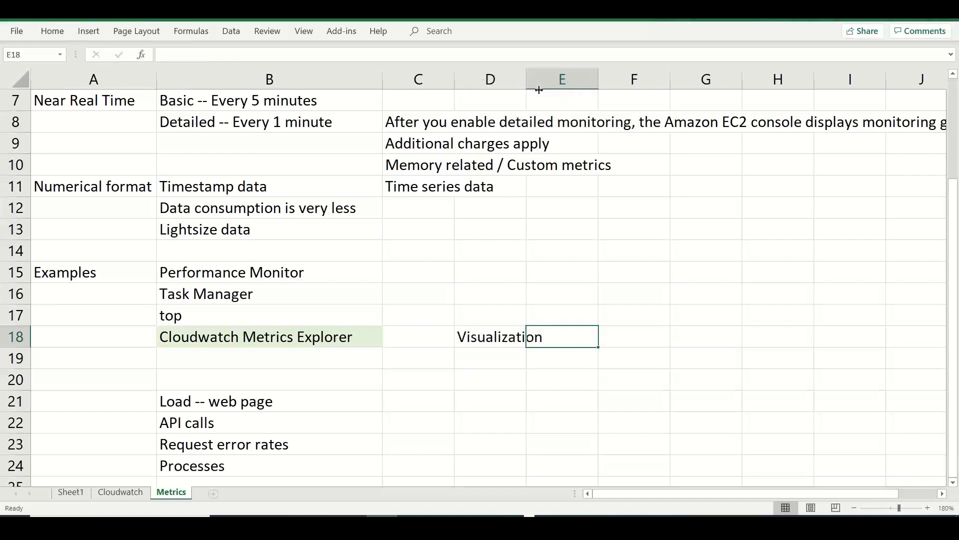
left_click_drag(527, 80, 573, 80)
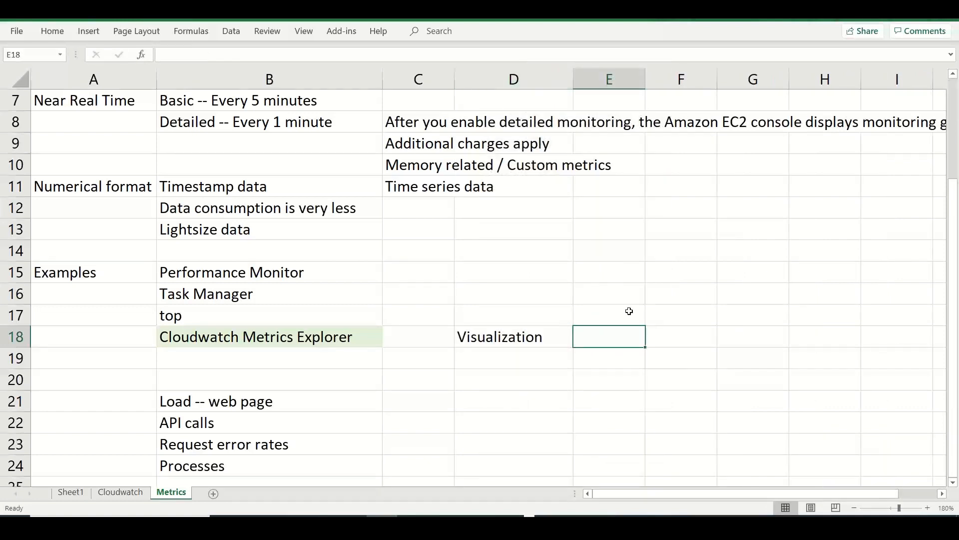
Enter "Dashboard" in cell E18 beside the Visualization entry
type("Das")
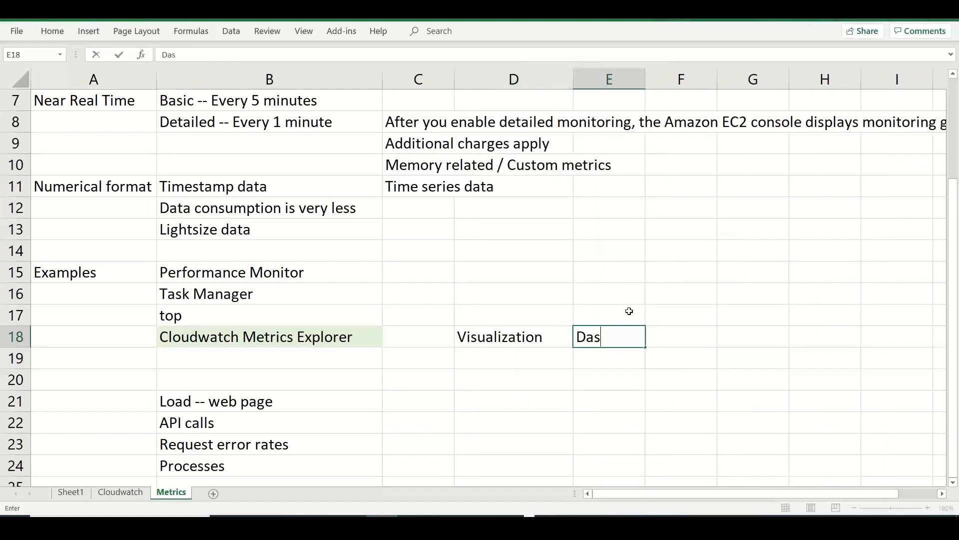
type("hboard")
key("Return")
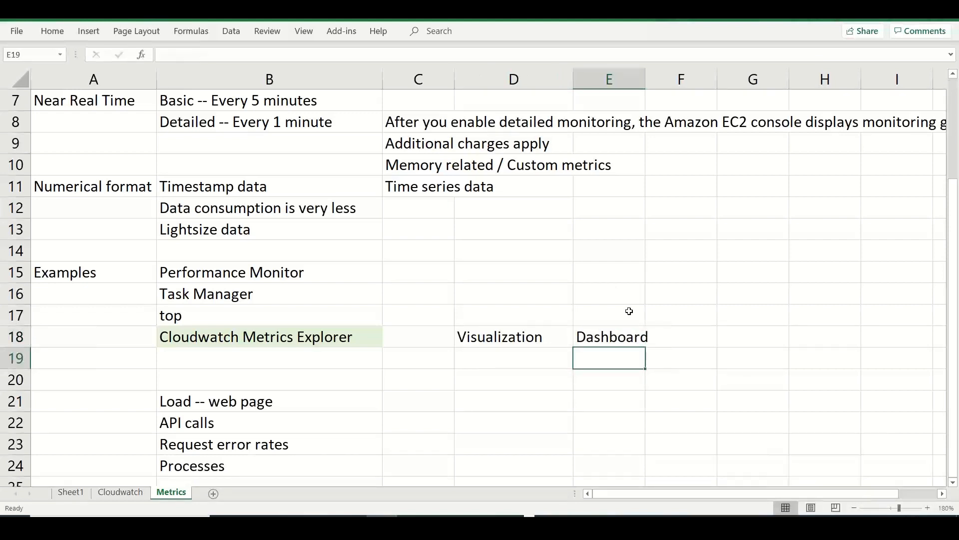
Enter "Easy interface" in cell D19 and "explore" in cell E19
key("Left")
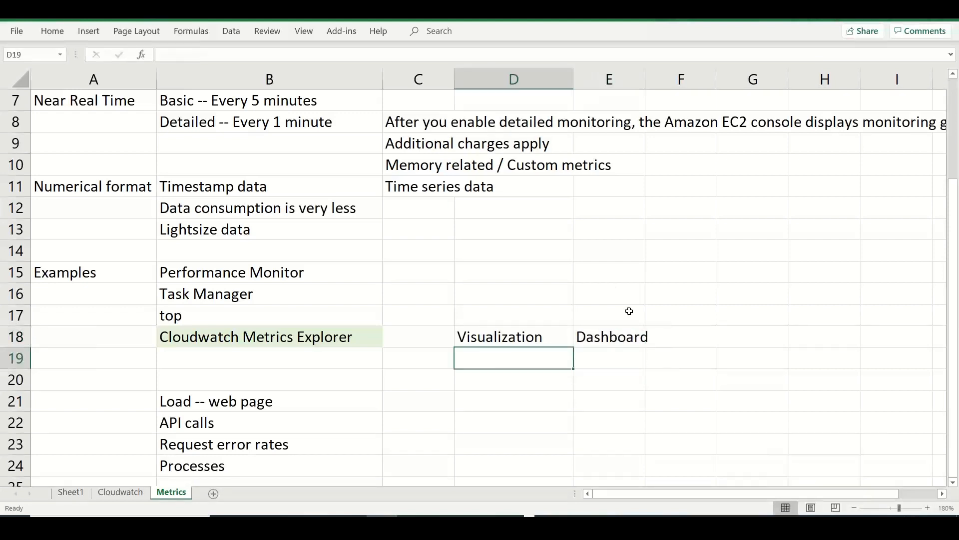
type("Q")
key("BackSpace")
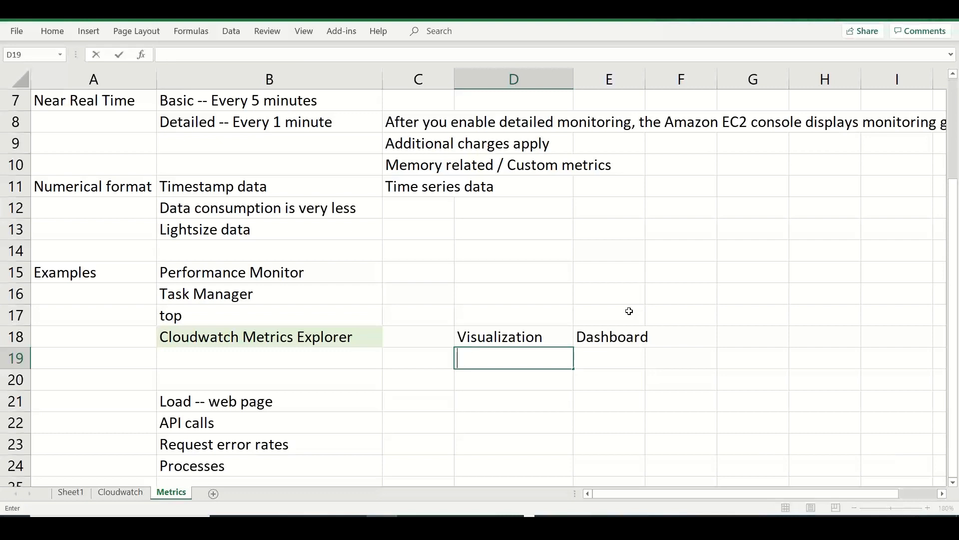
type("Easy interface")
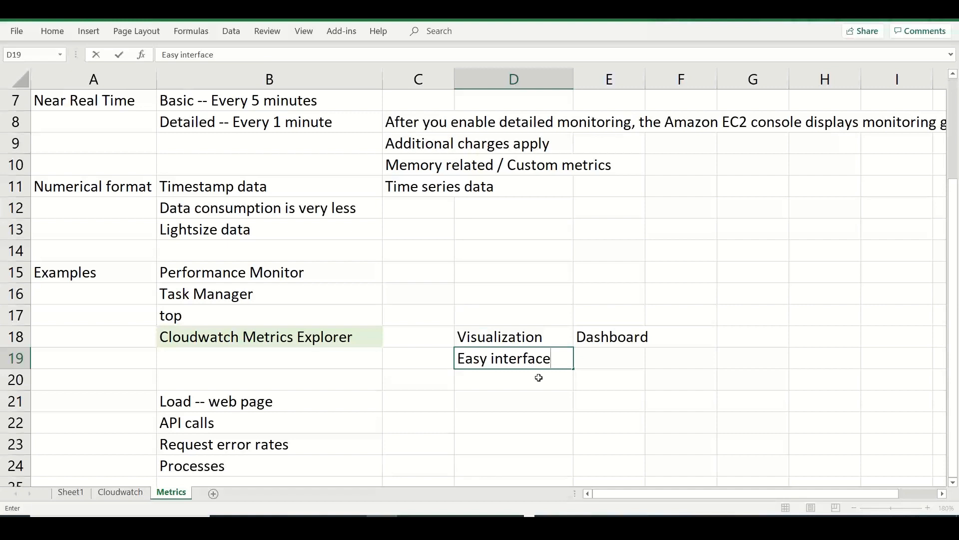
left_click(595, 362)
type("explore")
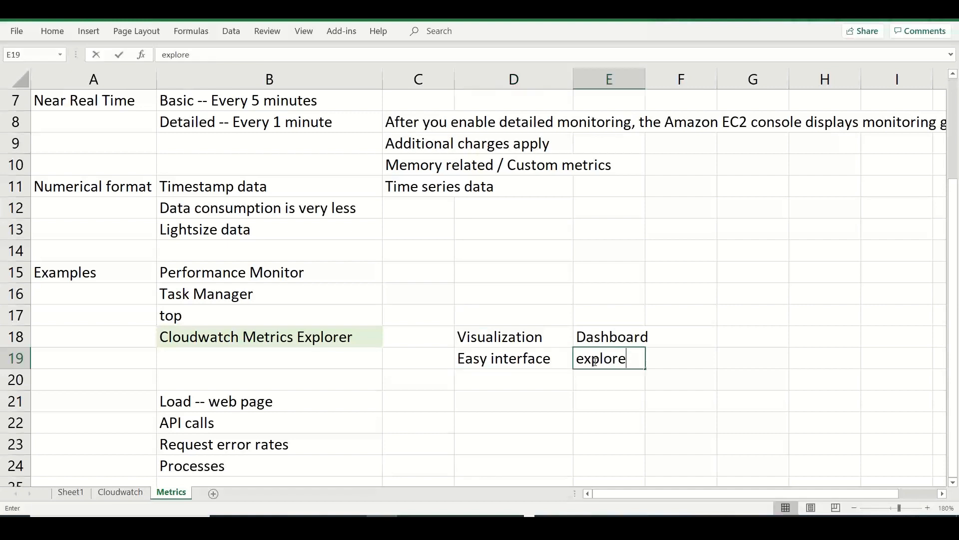
key("Return")
key("Left")
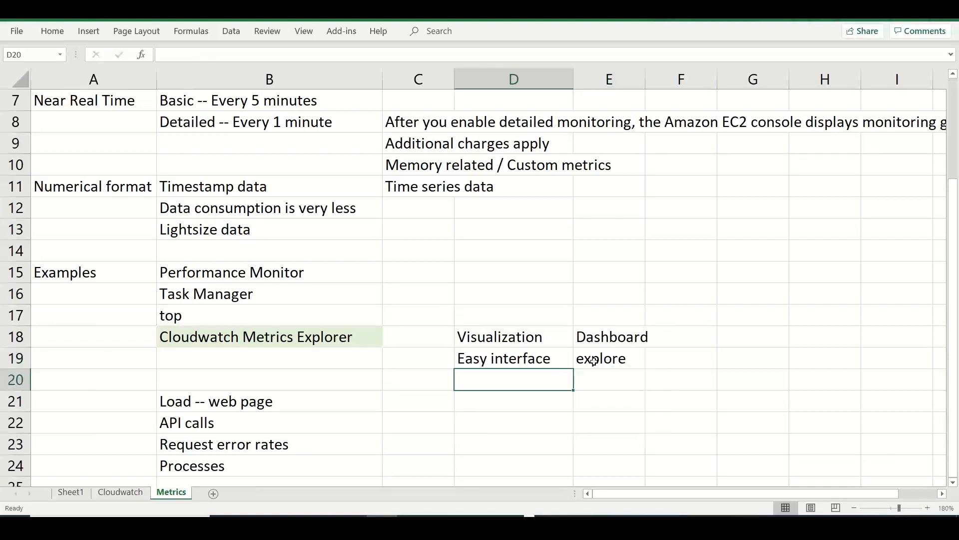
Enter "Filter" in cell D20 and "Aggregation" in cell D21
type("Filete")
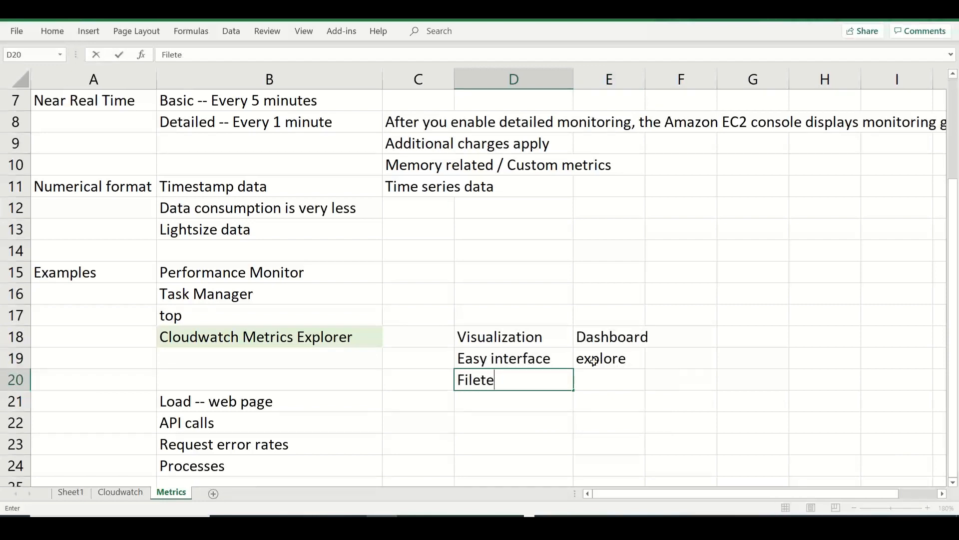
key("BackSpace")
key("BackSpace")
key("BackSpace")
type("ter")
key("Return")
type("Ag")
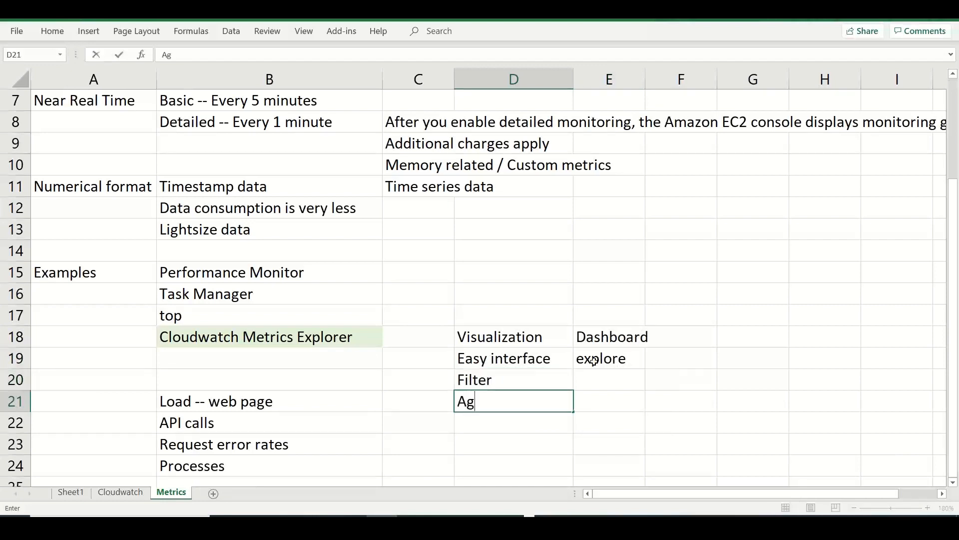
type("gregation")
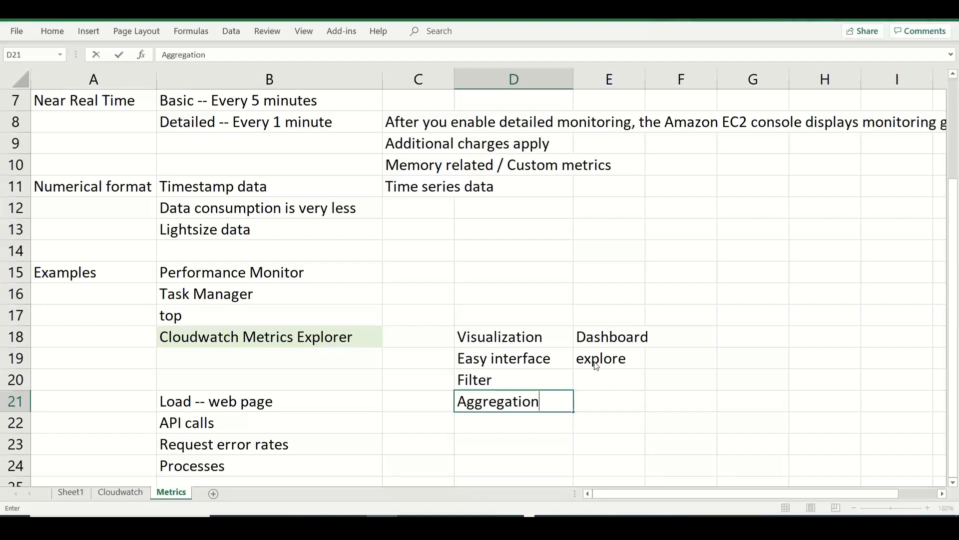
Switch to the CloudWatch console, open the metrics Explorer and look through its generic and service-based templates
key("alt+Tab")
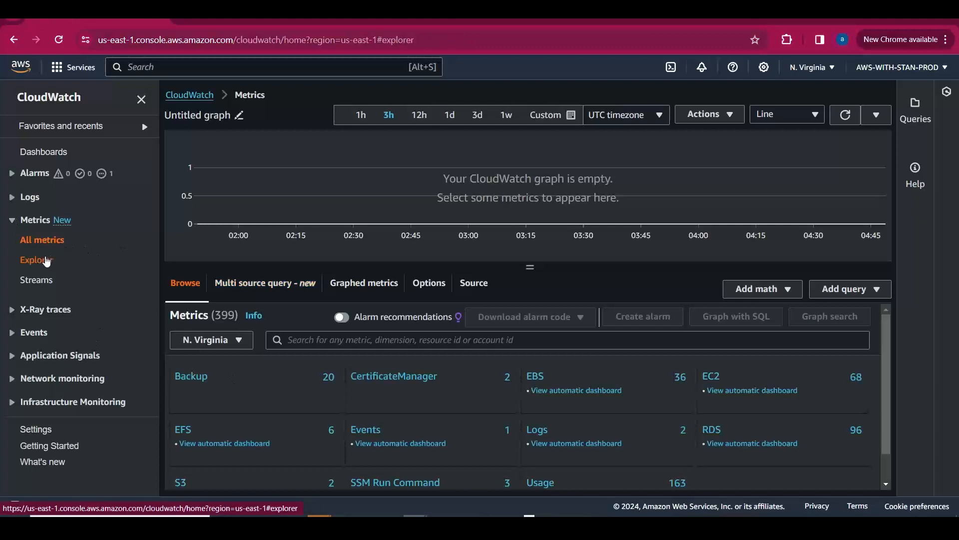
left_click(44, 259)
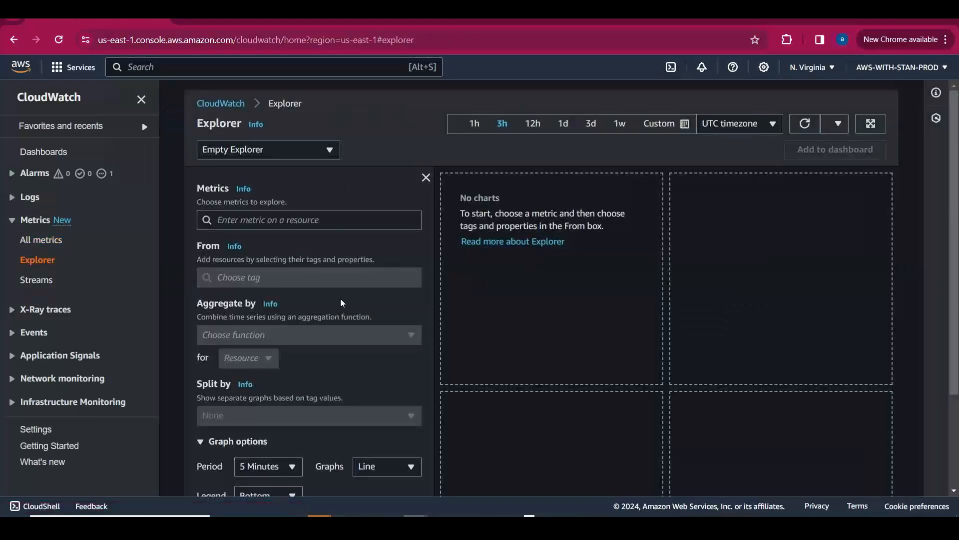
left_click(286, 150)
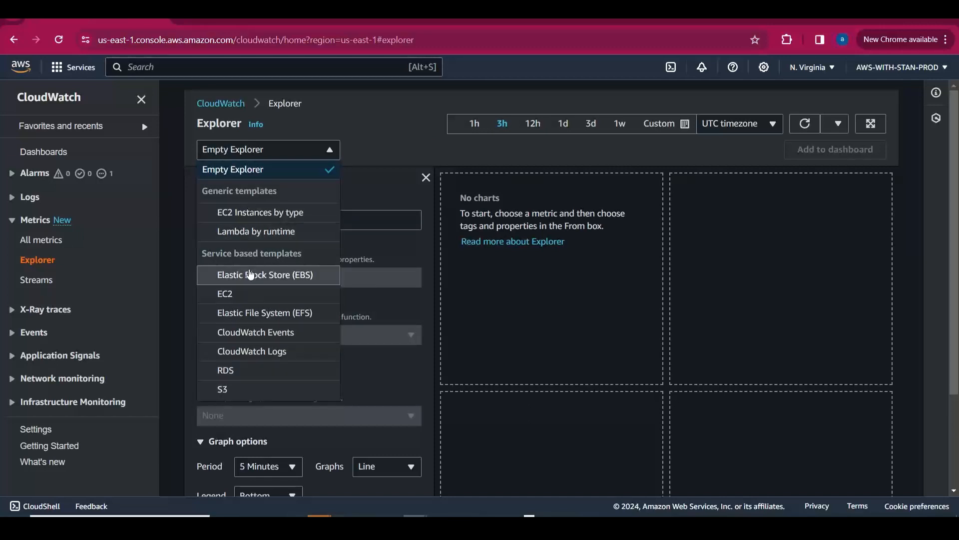
left_click(286, 129)
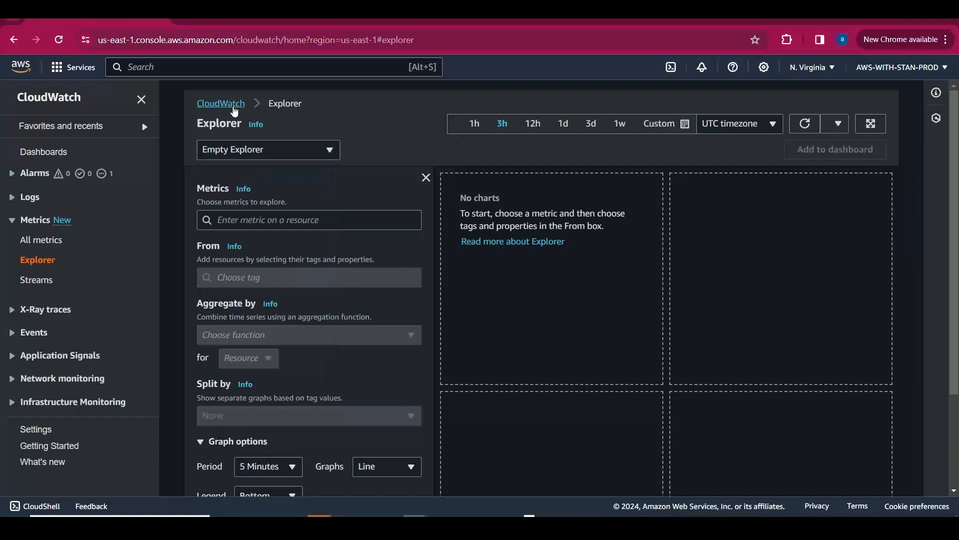
Search the AWS services for EC2 and open the list of running instances
left_click(231, 106)
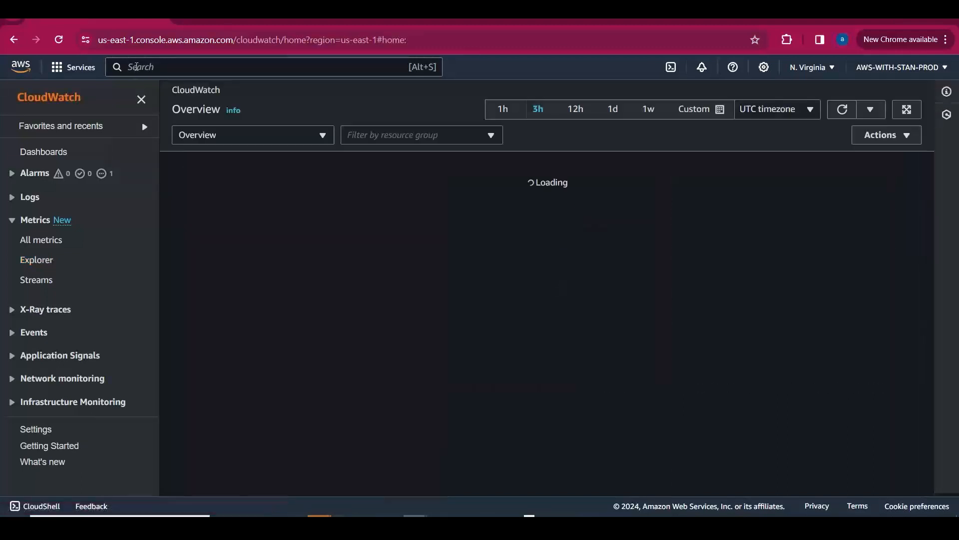
left_click(167, 66)
type("EC2")
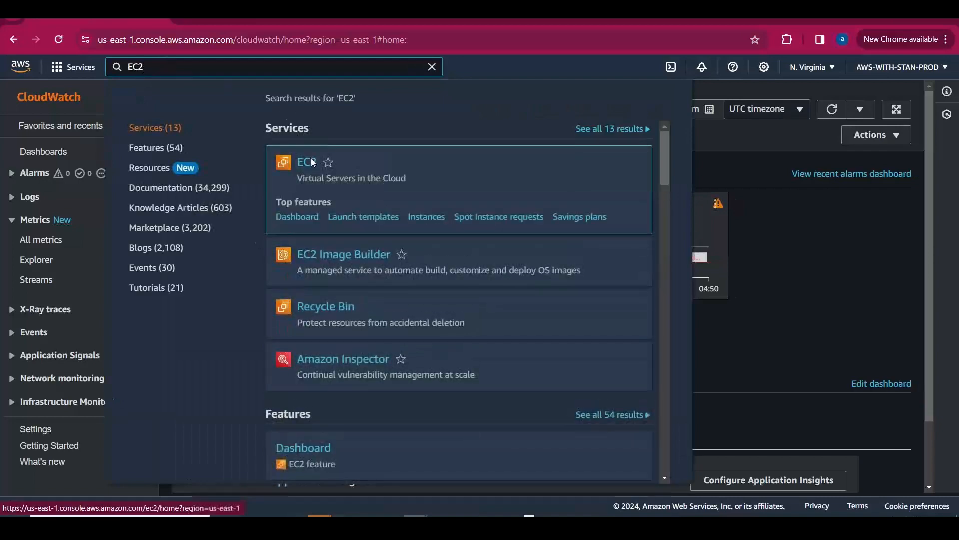
left_click(310, 160)
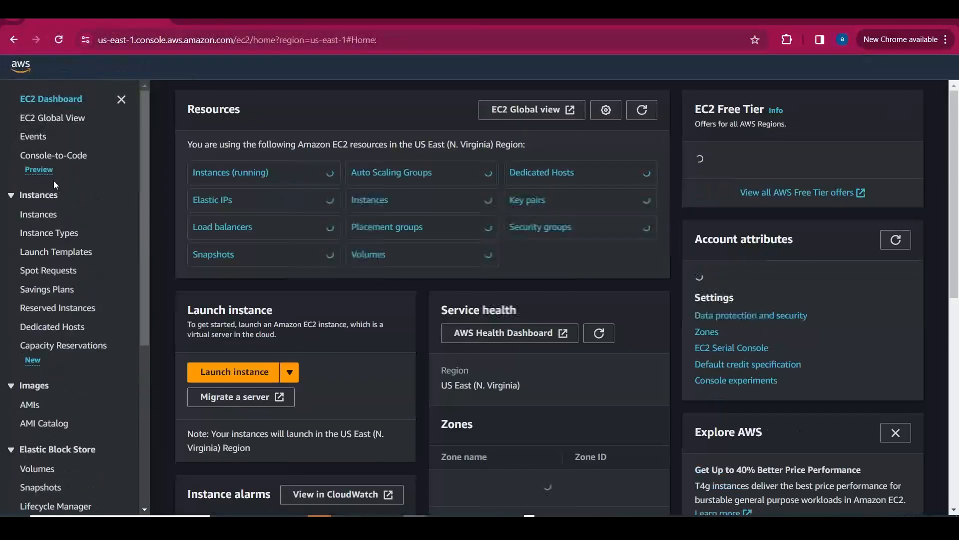
left_click(218, 175)
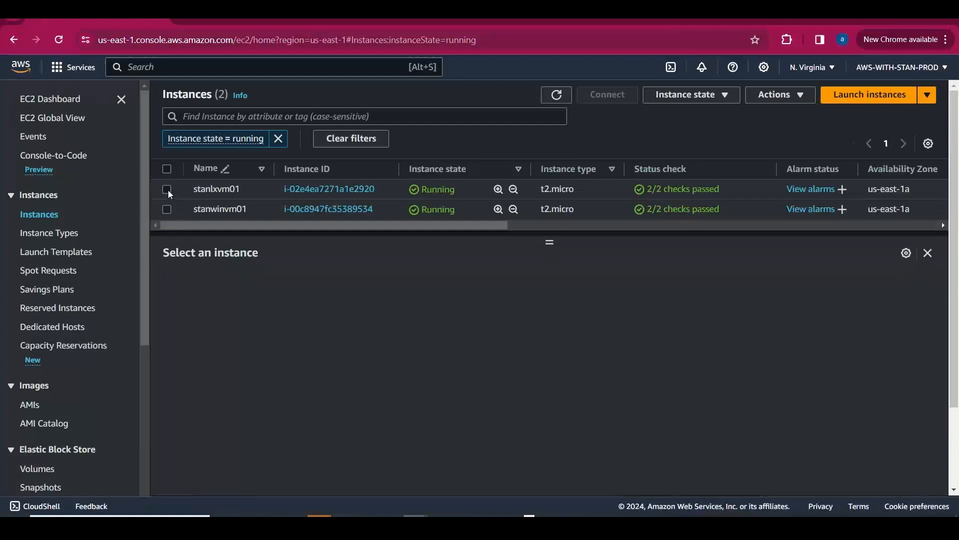
Examine the monitoring graphs of the stanlxvm01 instance, from CPU utilization to the network and disk metrics
left_click(168, 190)
left_click(366, 281)
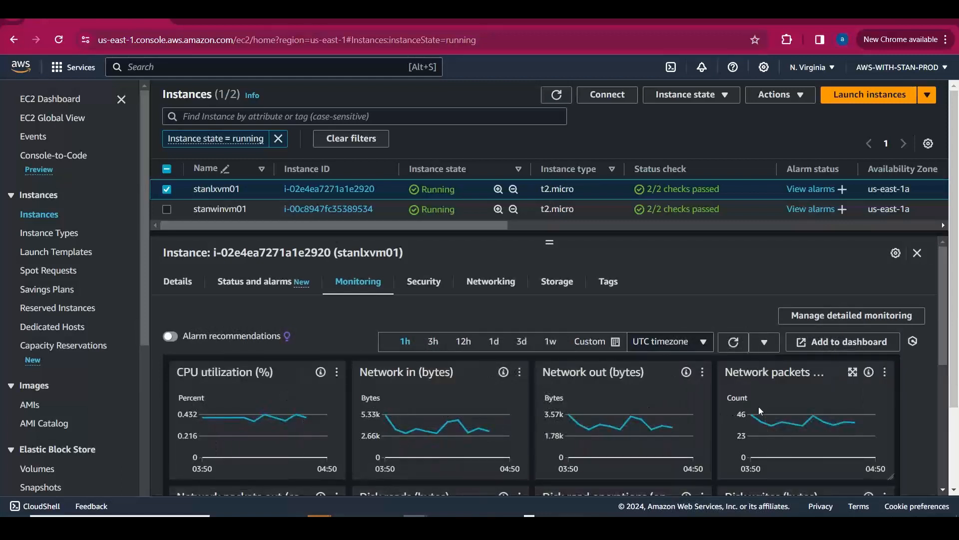
scroll(949, 380, "down", 1)
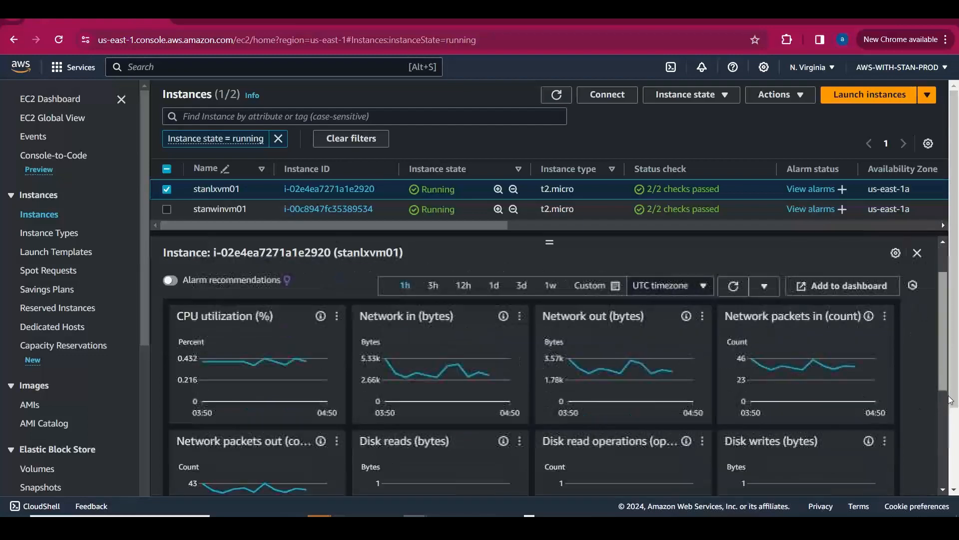
scroll(949, 400, "down", 5)
scroll(956, 320, "up", 6)
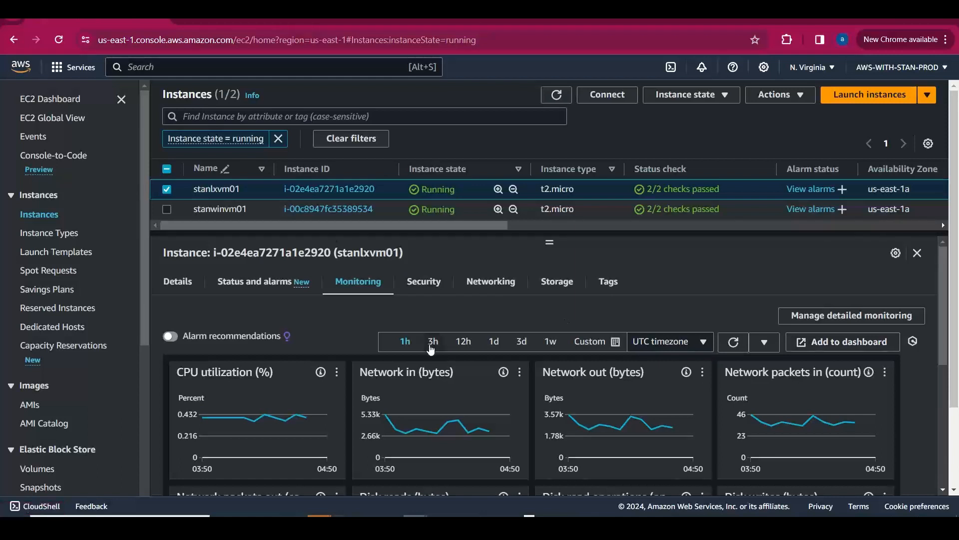
Look at the absolute and relative custom time range options for the monitoring graphs, and keep the 1h range
left_click(617, 343)
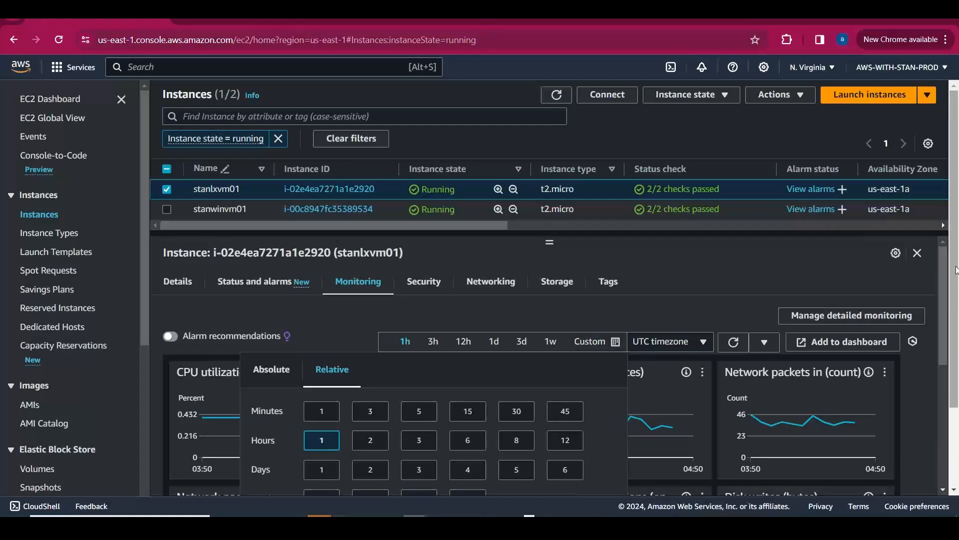
left_click_drag(955, 271, 946, 369)
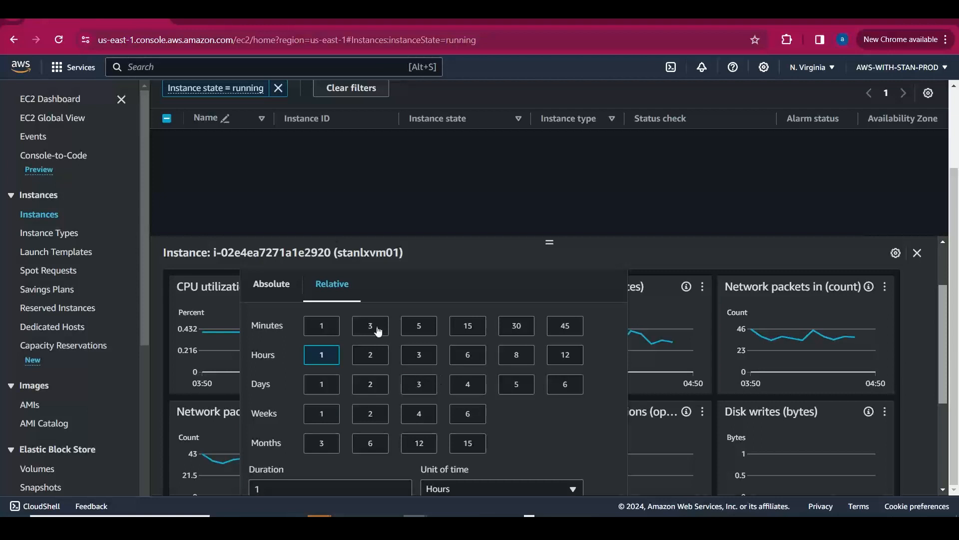
left_click(272, 286)
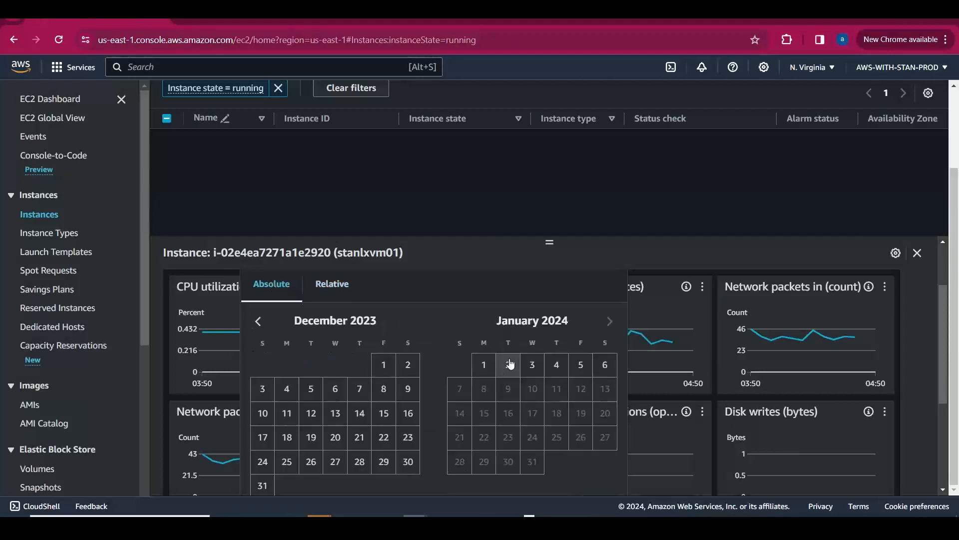
left_click(332, 288)
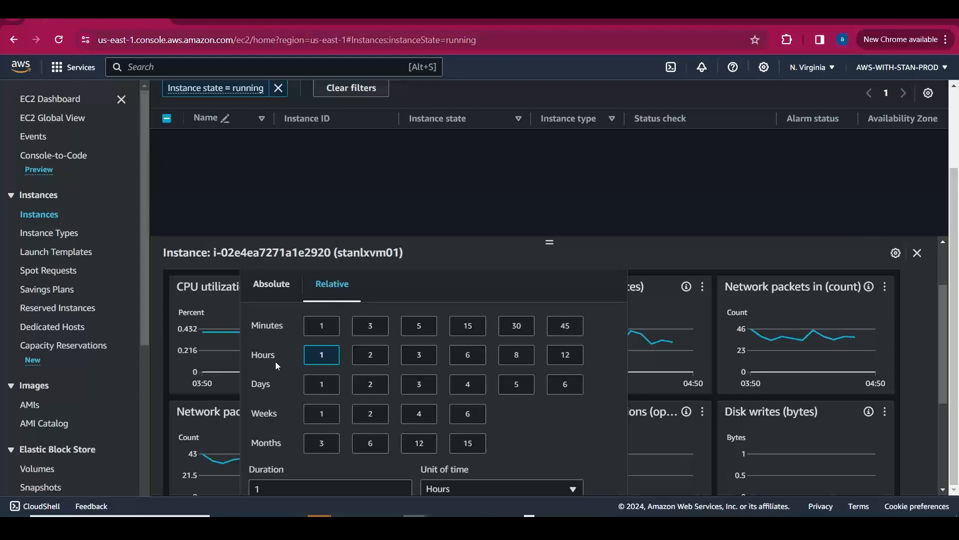
left_click(278, 289)
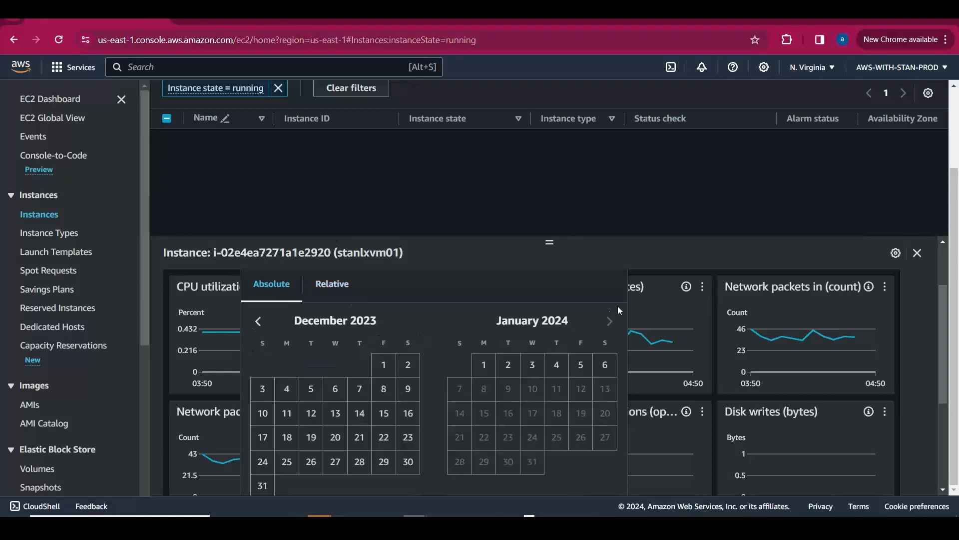
scroll(957, 301, "up", 2)
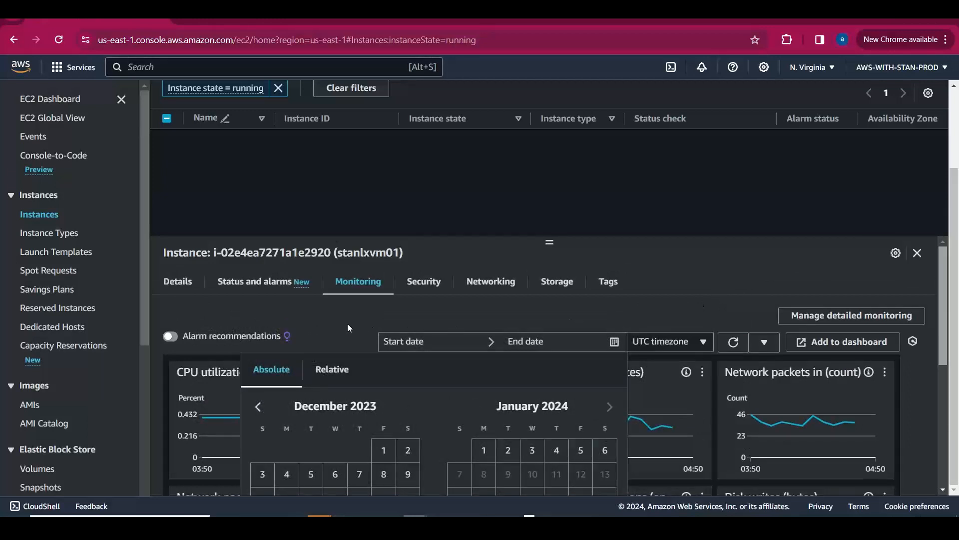
left_click(330, 369)
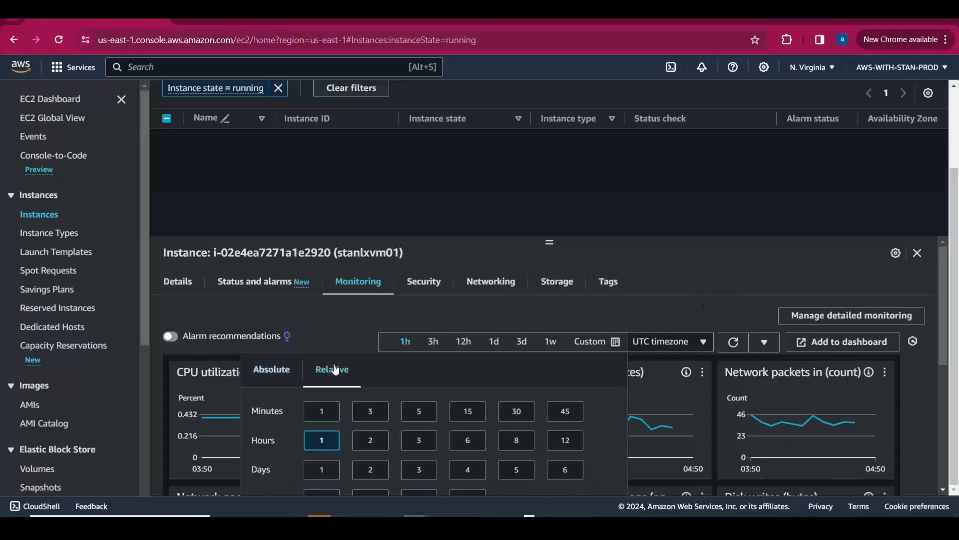
left_click(406, 342)
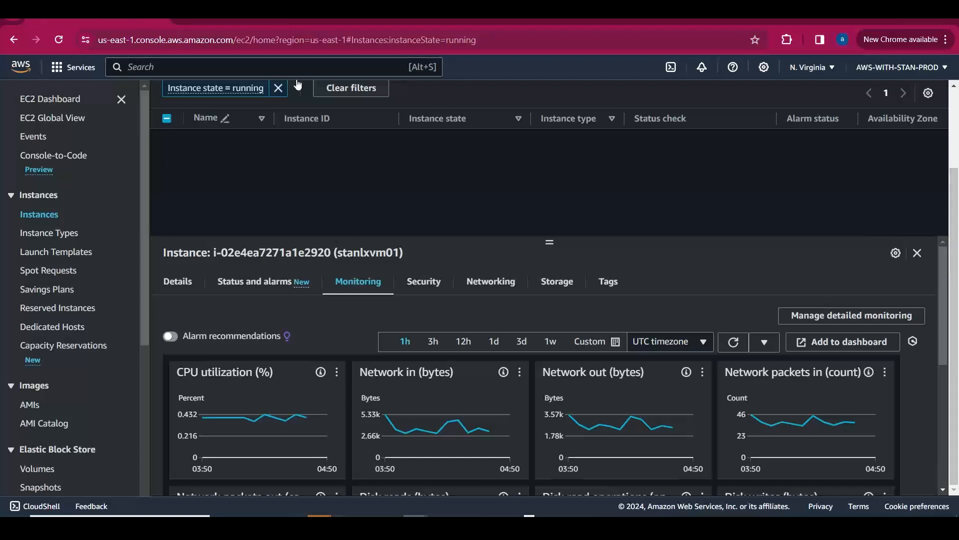
Remove the running-state filter from the instance list and show the monitoring graphs of stanlxvm01
left_click(275, 88)
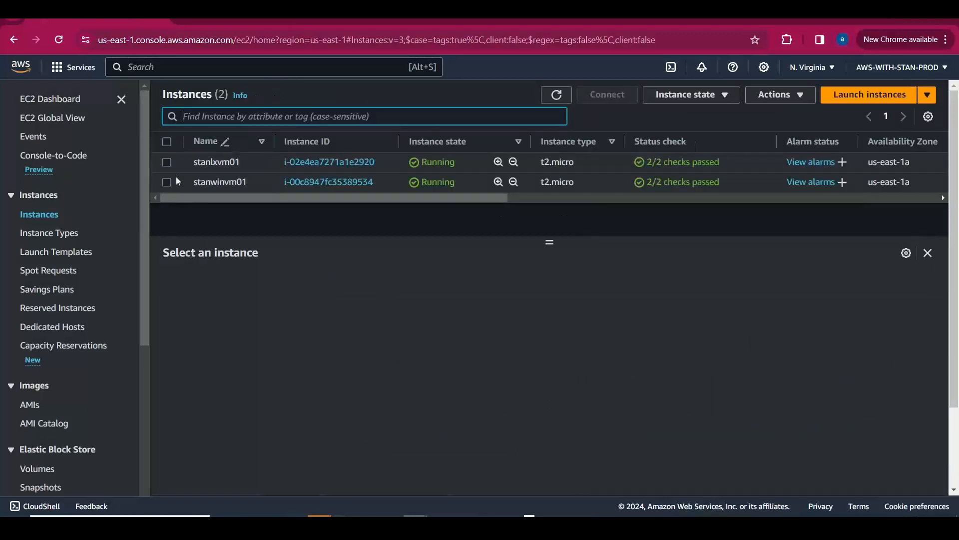
left_click(167, 163)
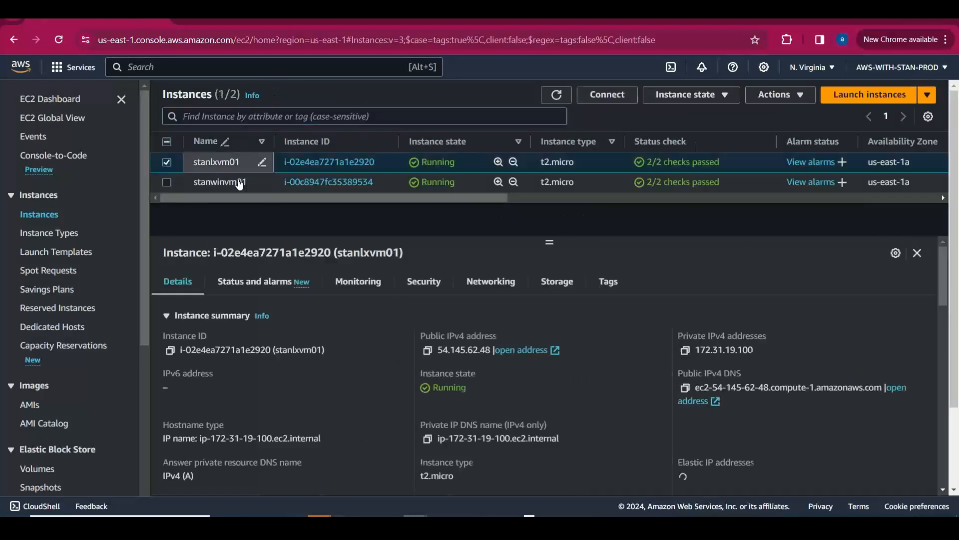
left_click(360, 283)
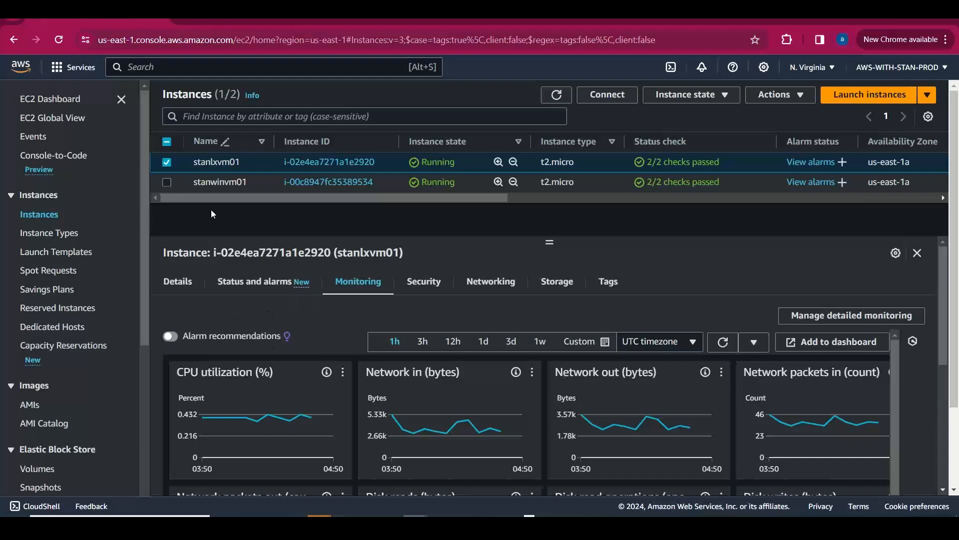
Select only the stanwinvm01 instance and copy its public IPv4 address
left_click(167, 162)
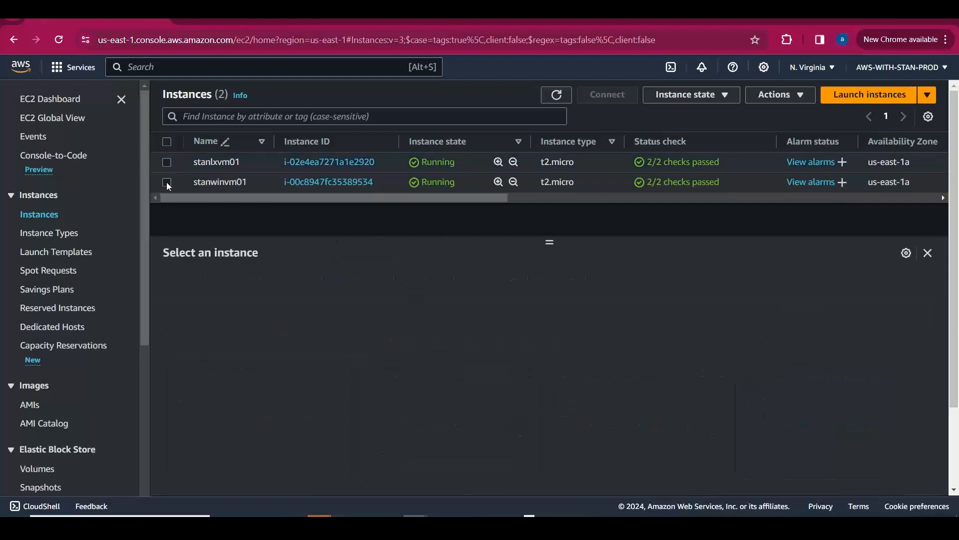
left_click(167, 182)
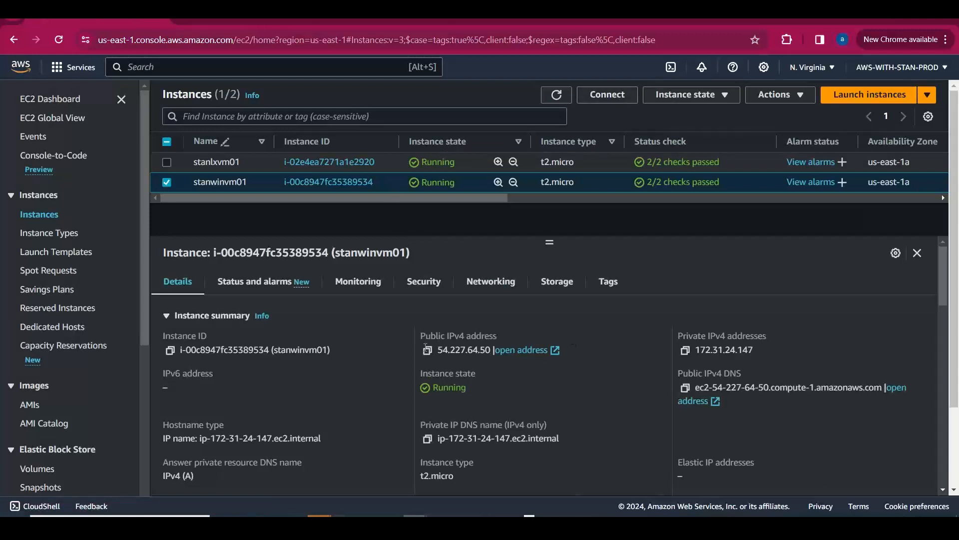
left_click(428, 350)
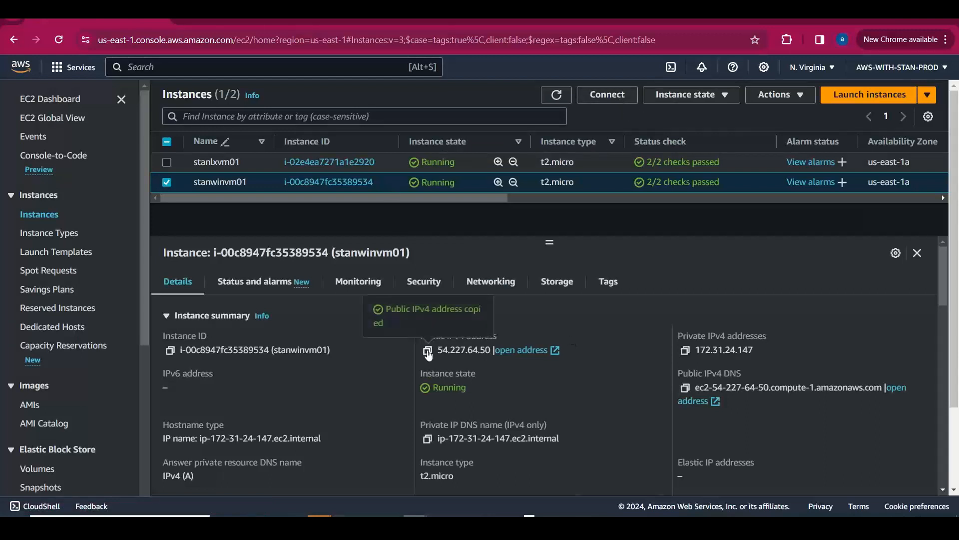
Launch Remote Desktop Connection with mstsc and connect to stanwinvm01's copied public IPv4 address
key("super+r")
type("mstsc")
key("Return")
key("ctrl+v")
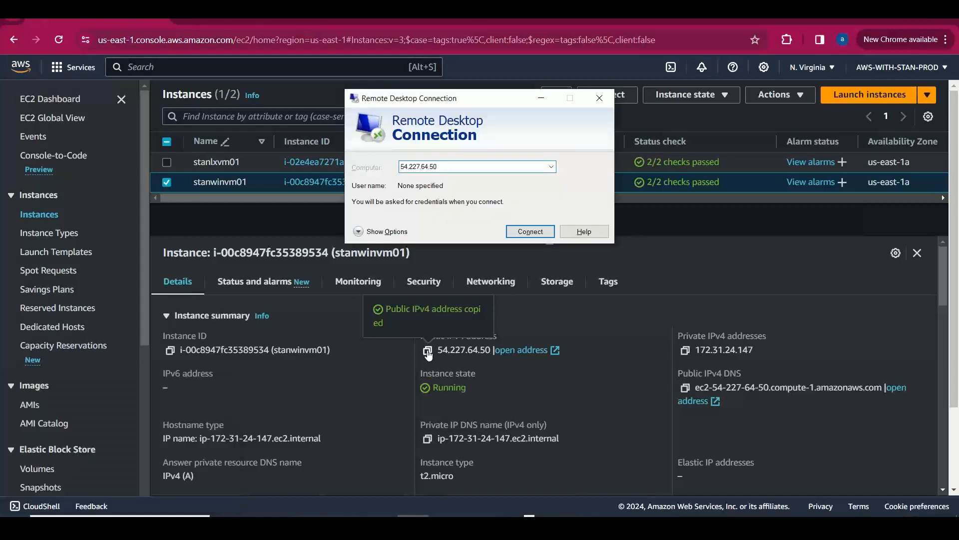
key("Return")
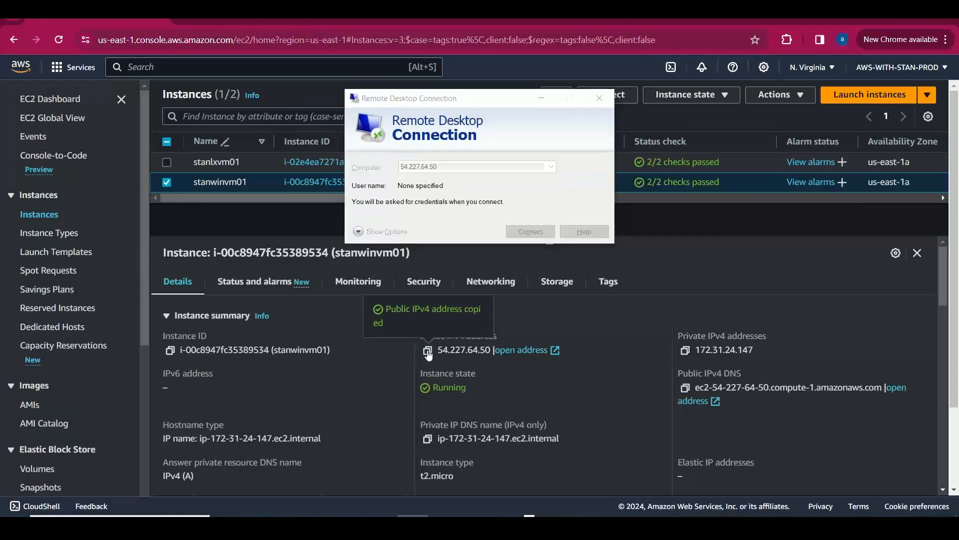
Choose a different account for the remote login and fill in the user name Administrator, copied from the Notepad note
left_click(378, 220)
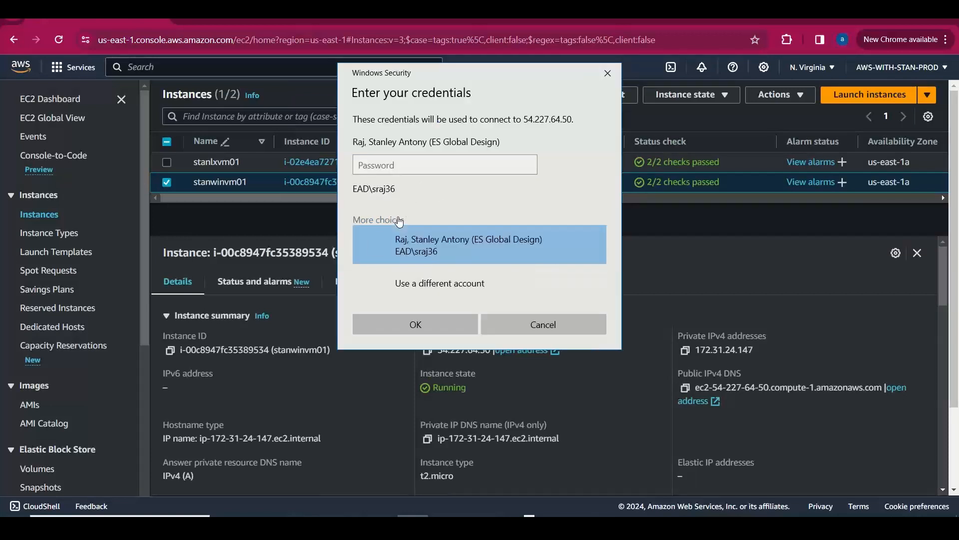
left_click(425, 284)
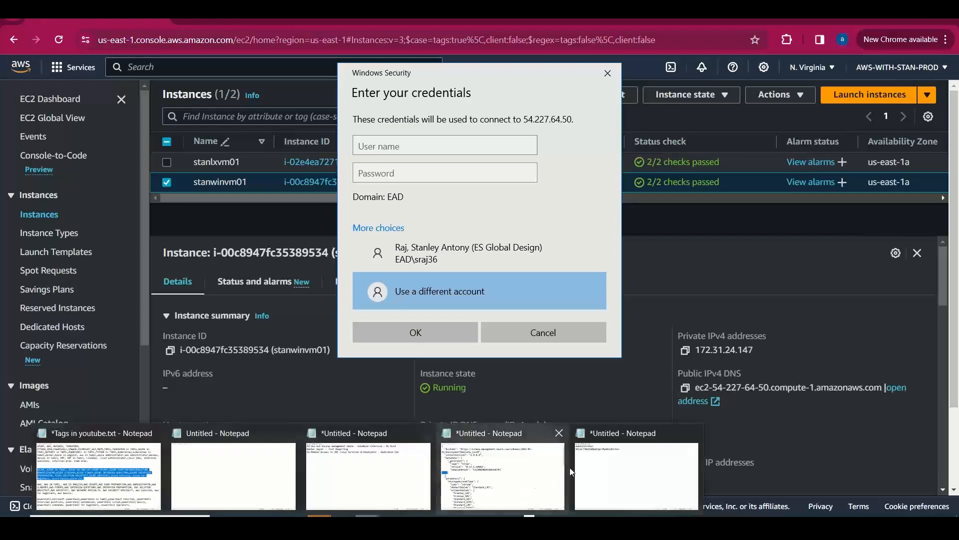
left_click(610, 471)
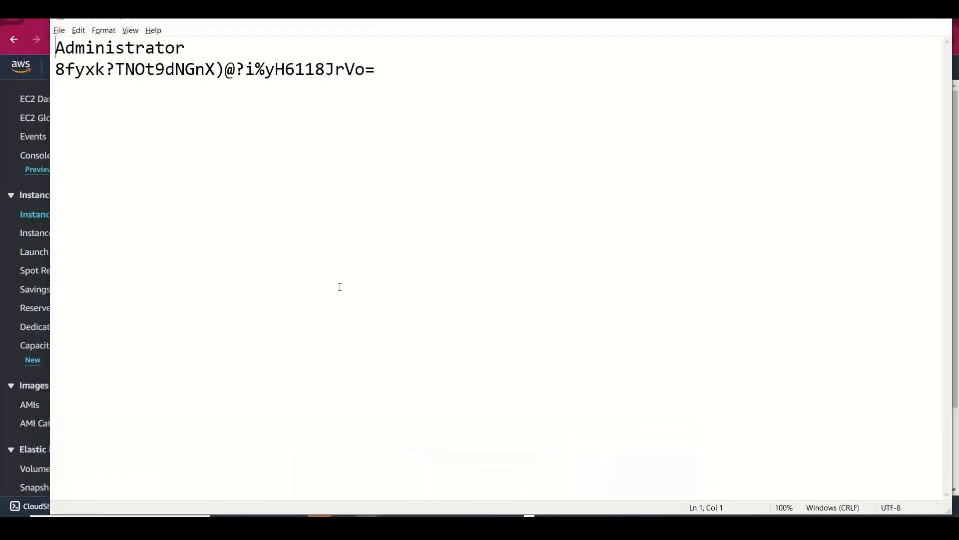
double_click(121, 47)
key("ctrl+c")
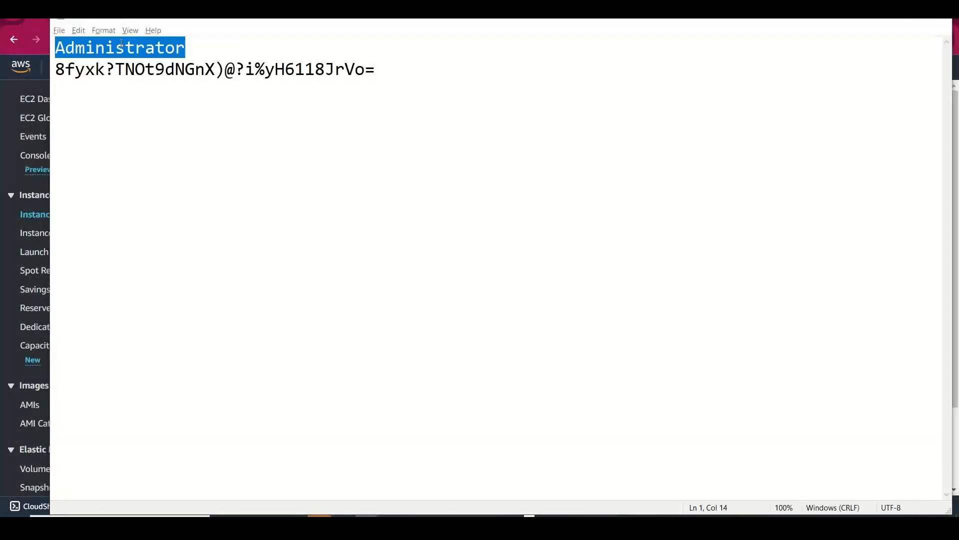
key("alt+Tab")
key("ctrl+v")
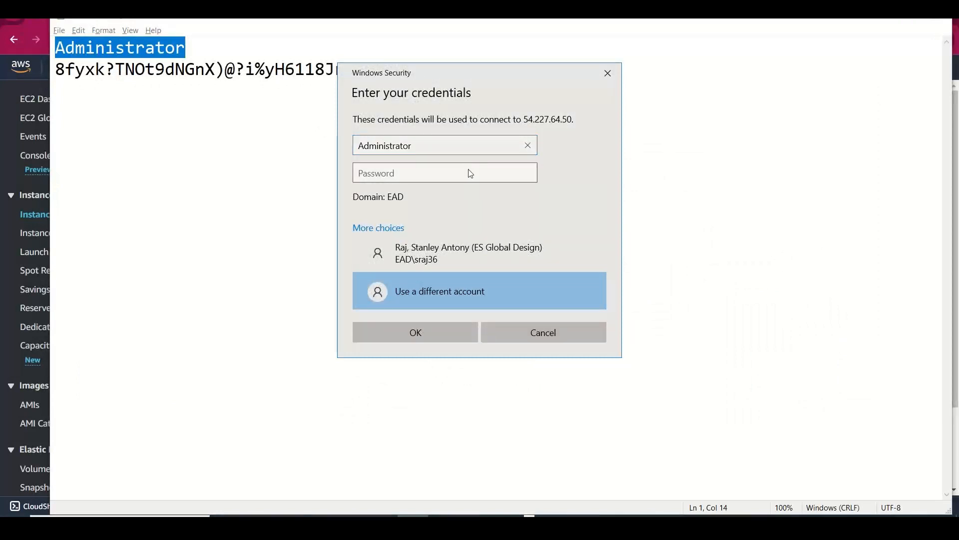
Fill in the Administrator password copied from the Notepad note, sign in, and accept the certificate warning to connect to the remote computer
key("alt+Tab")
left_click_drag(377, 70, 56, 73)
key("ctrl+c")
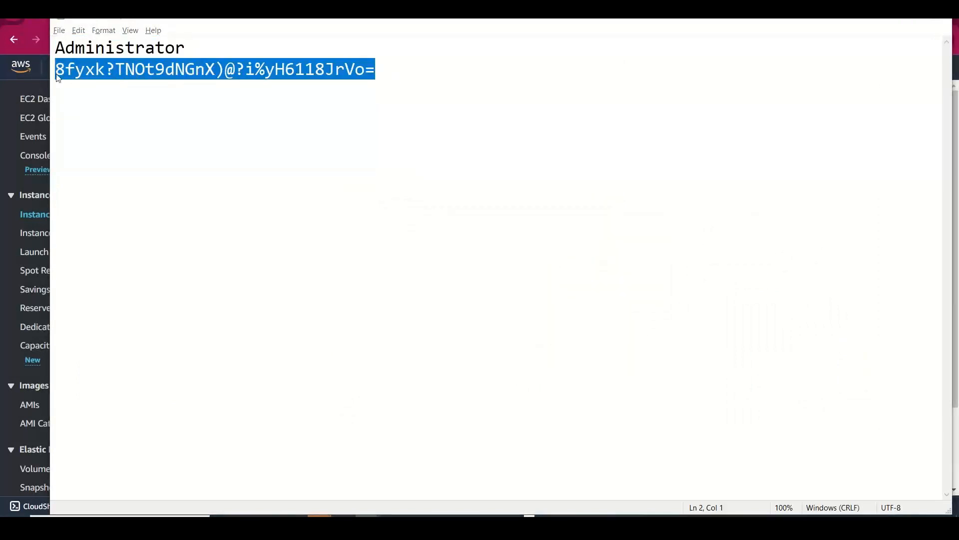
key("alt+Tab")
left_click(382, 176)
key("ctrl+v")
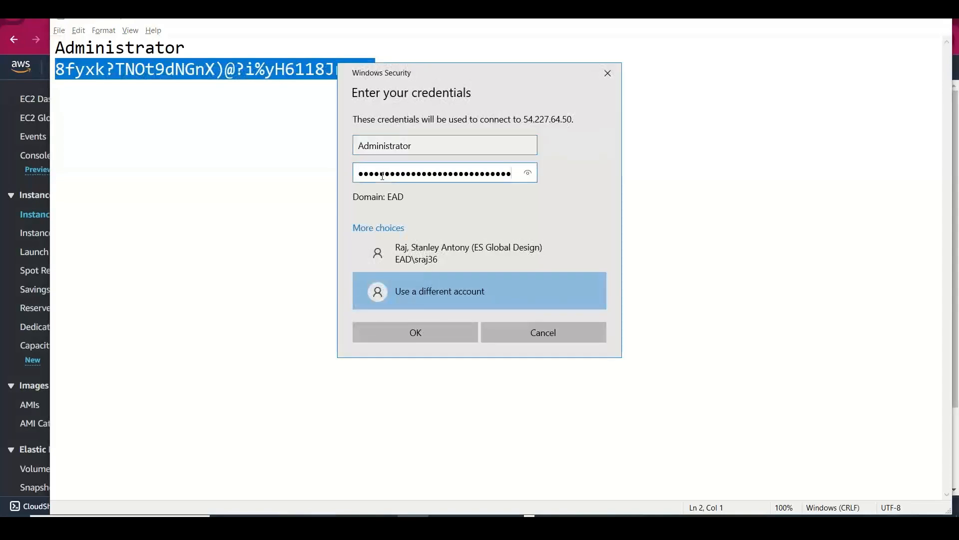
left_click(409, 330)
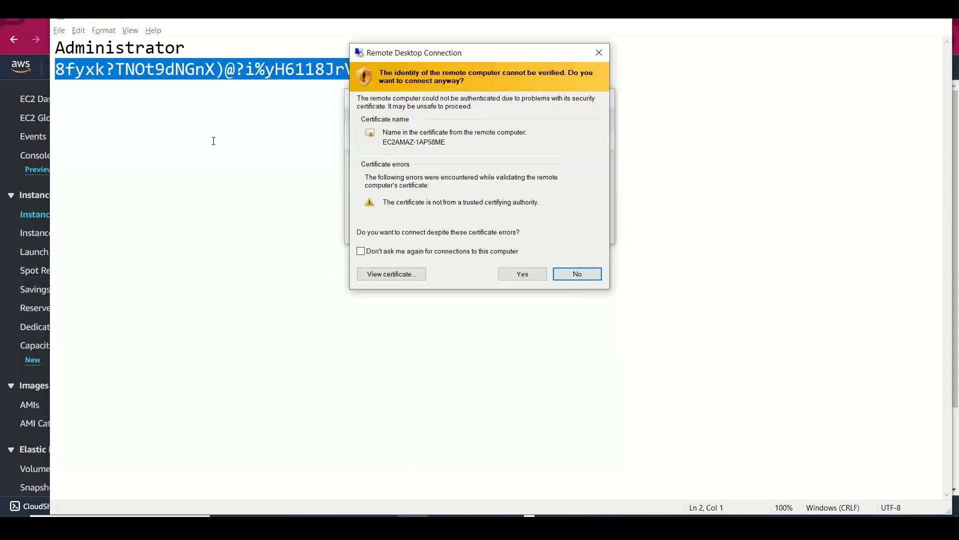
left_click(533, 275)
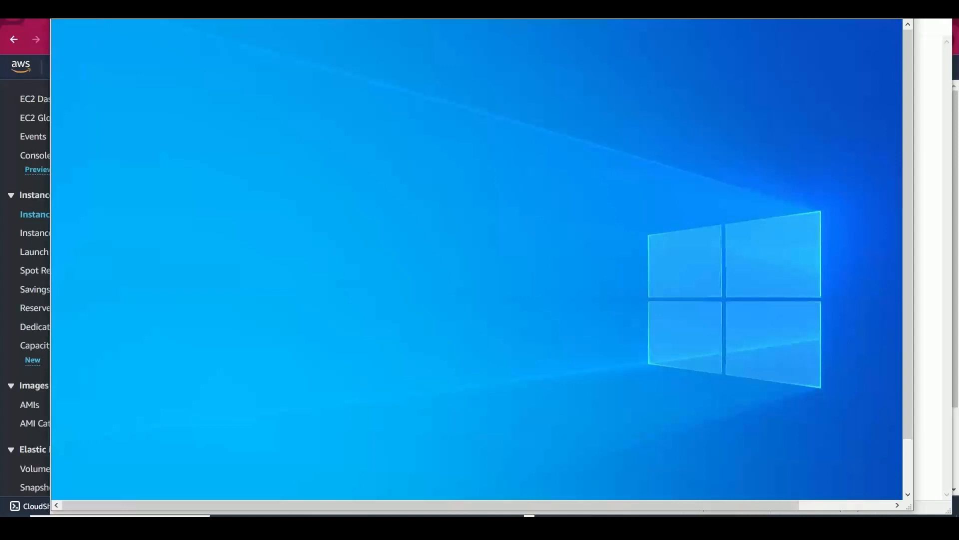
Look over the remote Windows desktop and the programs installed on it
left_click_drag(910, 208, 916, 266)
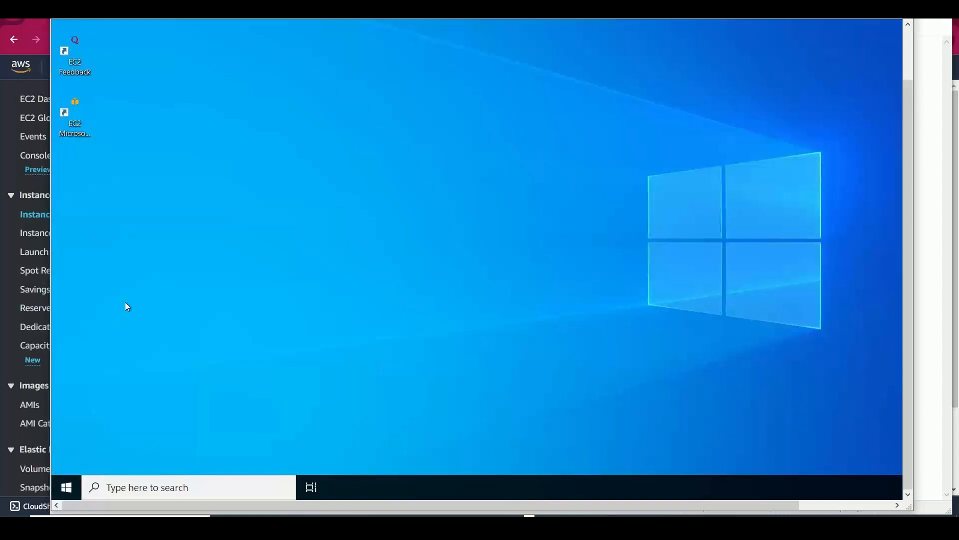
key("super")
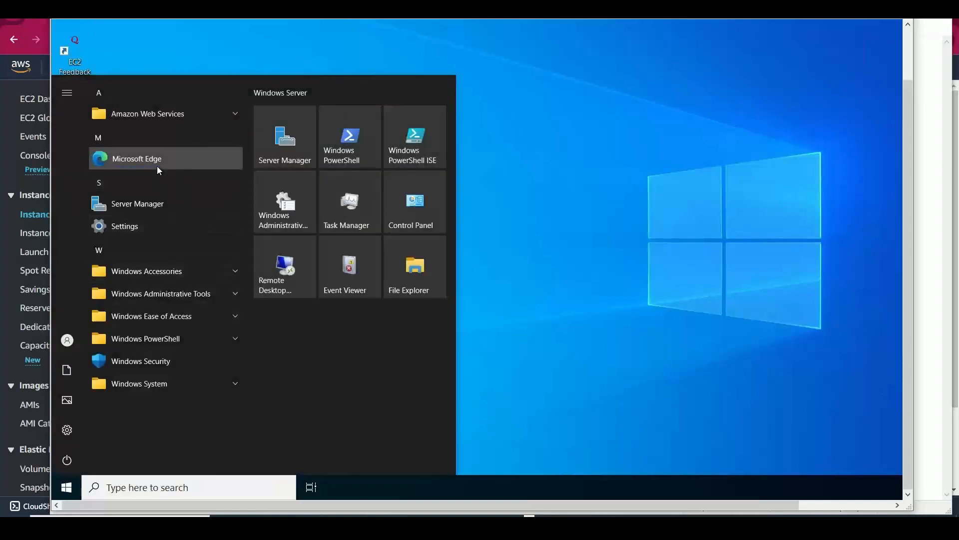
left_click(483, 138)
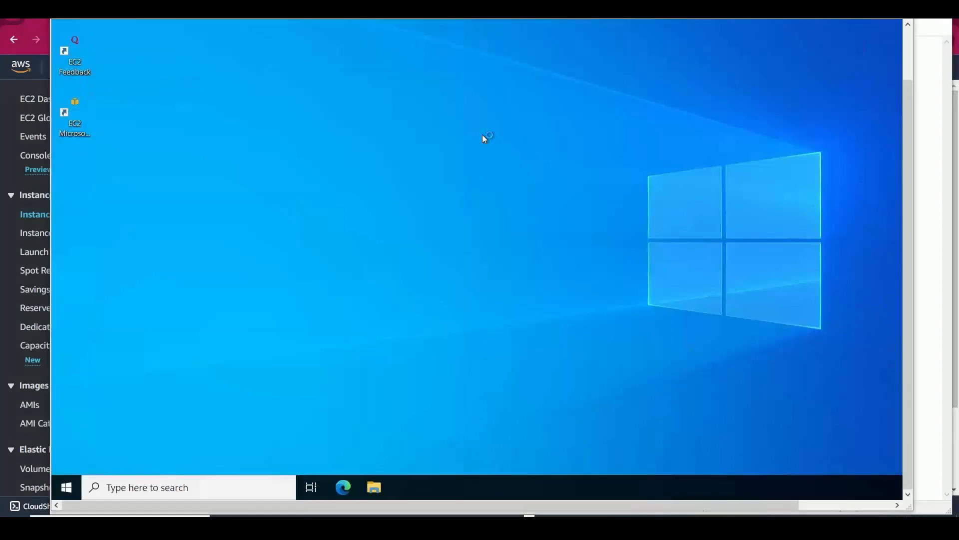
Switch to Excel, label cell A2 of the Metrics sheet "Variable to monitor", and widen column A to fit the text
key("alt+Tab")
key("alt+Tab")
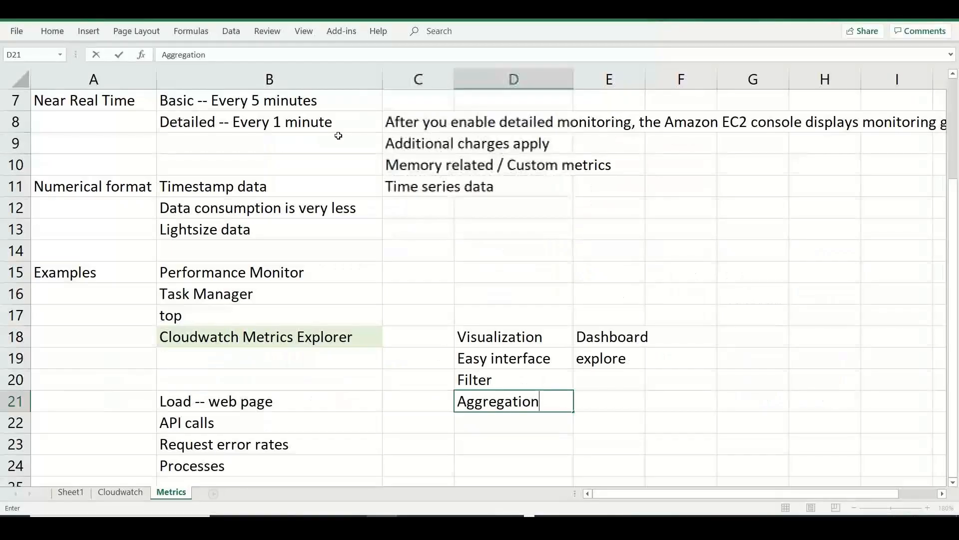
left_click_drag(958, 268, 957, 169)
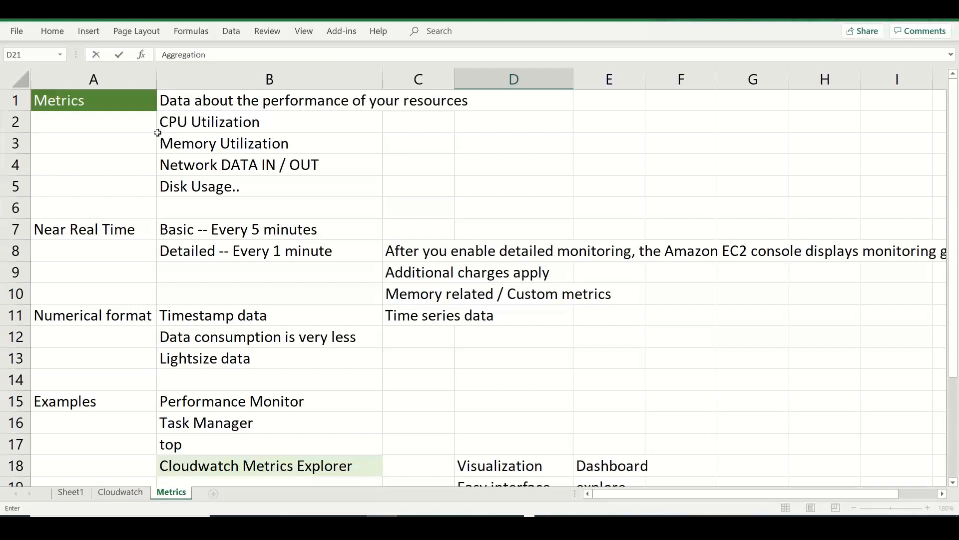
left_click(134, 121)
type("Varai")
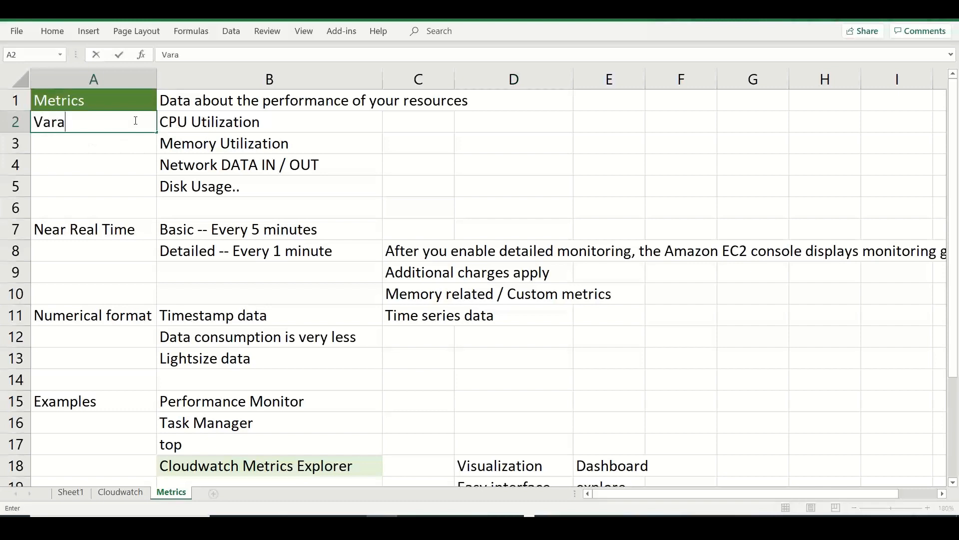
key("BackSpace")
type("iab")
key("BackSpace")
key("BackSpace")
key("BackSpace")
key("BackSpace")
type("iable to m")
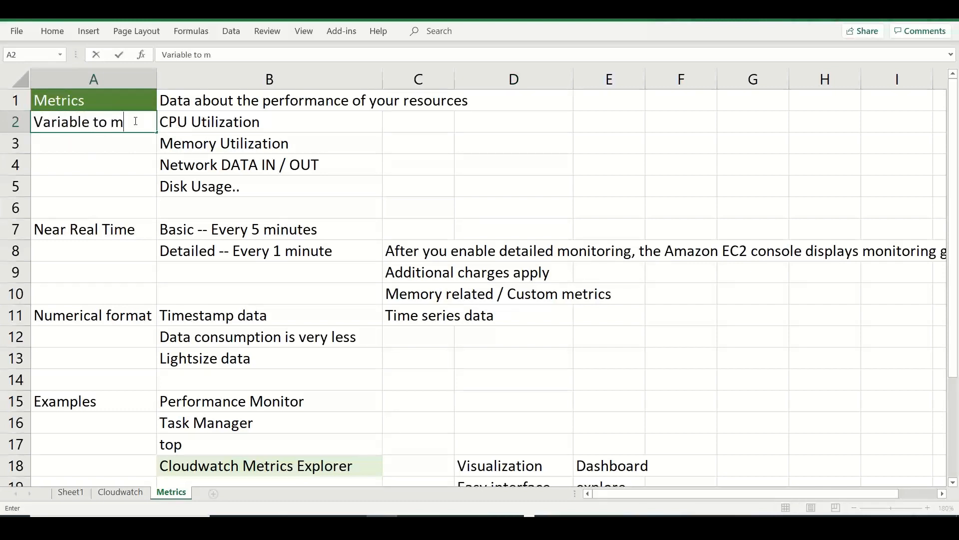
type("onitor")
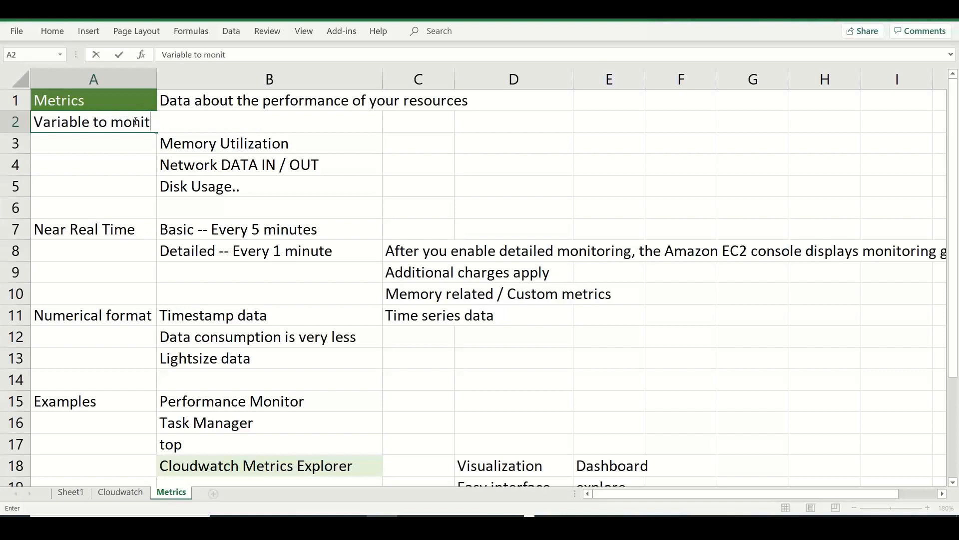
left_click(95, 185)
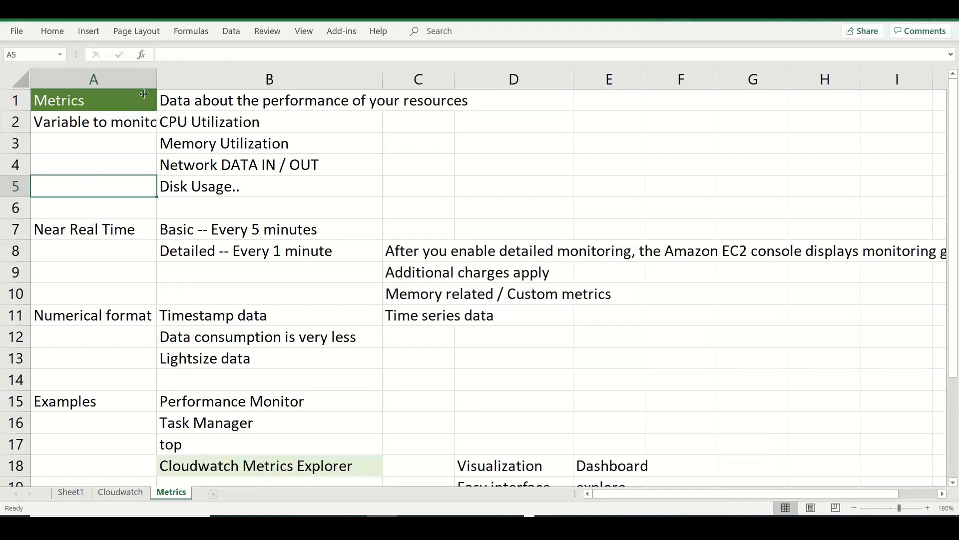
left_click_drag(156, 85, 170, 86)
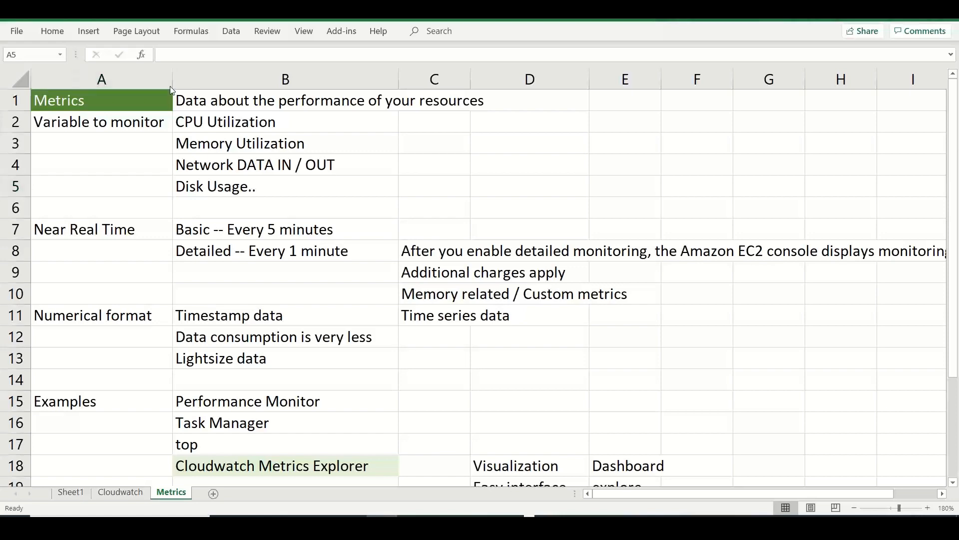
Switch to the AWS console in Chrome, search for Cloudwatch, and open the CloudWatch service in a new browser tab
key("alt+Tab")
key("alt+Tab")
key("alt+Tab")
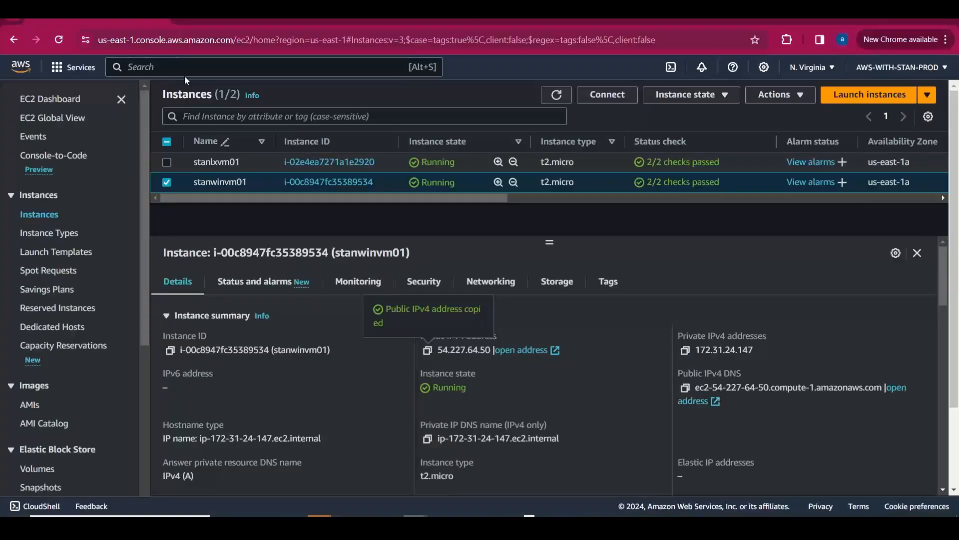
left_click(177, 69)
type("Clou")
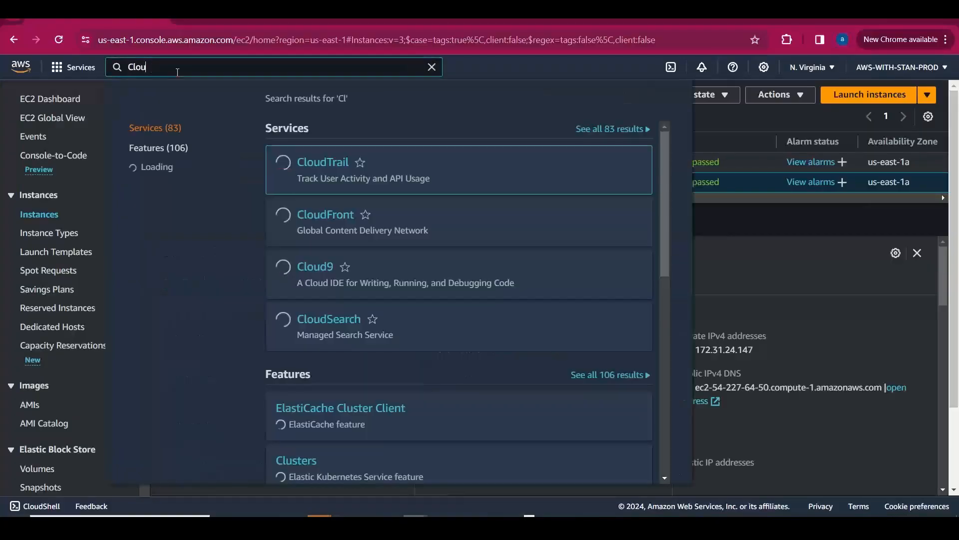
type("dwatch")
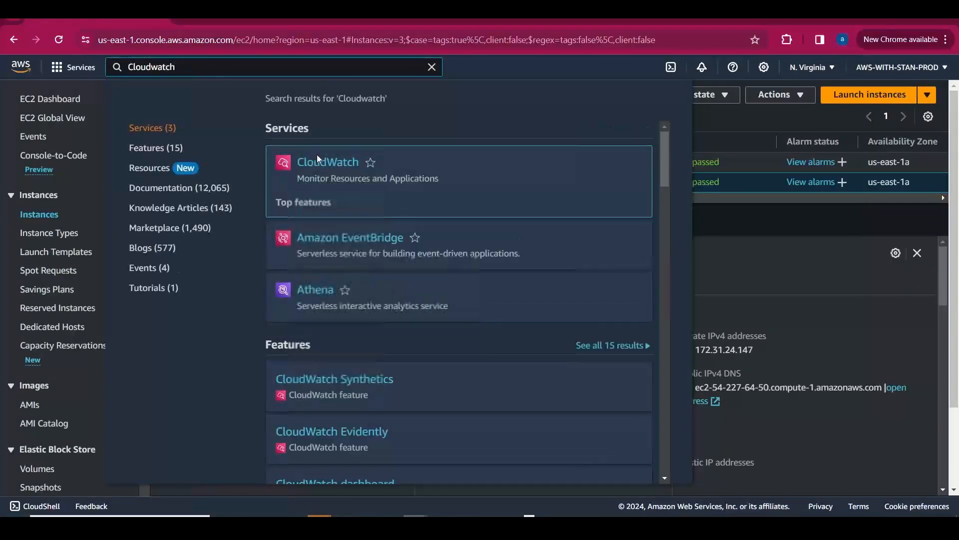
right_click(320, 168)
left_click(355, 176)
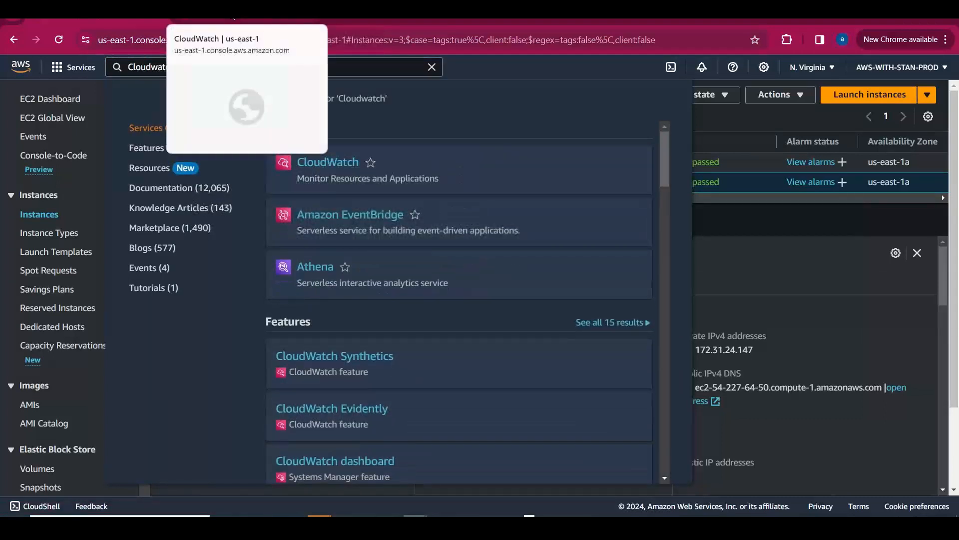
left_click(234, 18)
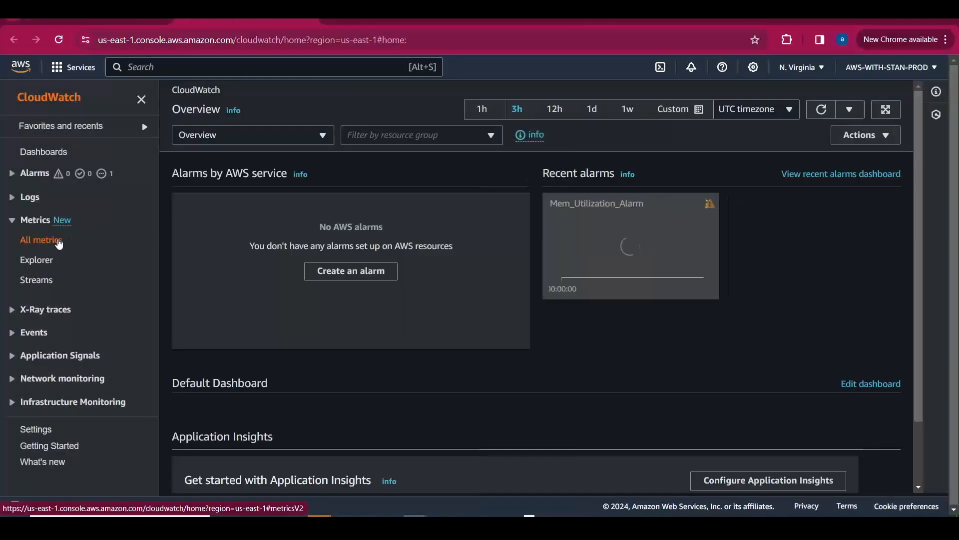
Browse all CloudWatch metrics by namespace, look into CertificateManager, and return to the full namespace list
left_click(46, 244)
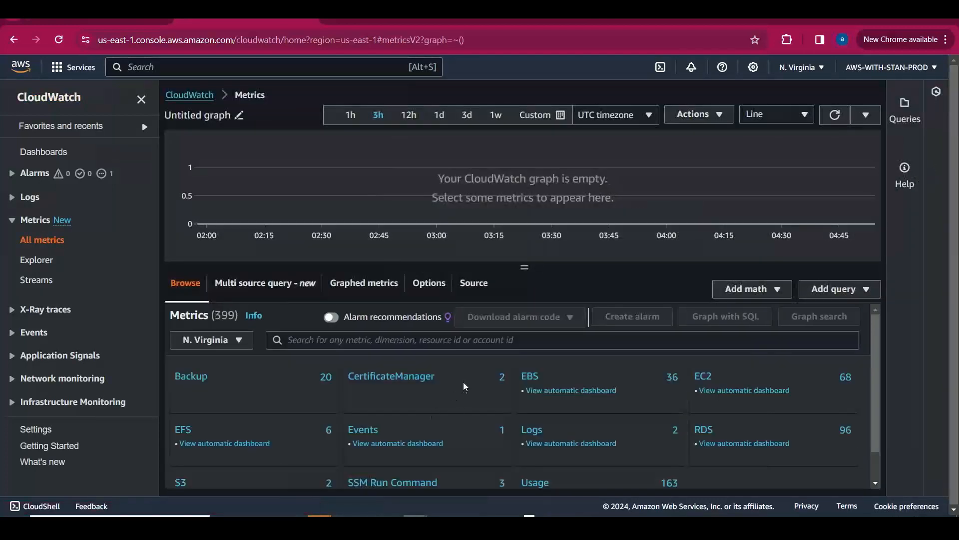
left_click_drag(440, 380, 316, 384)
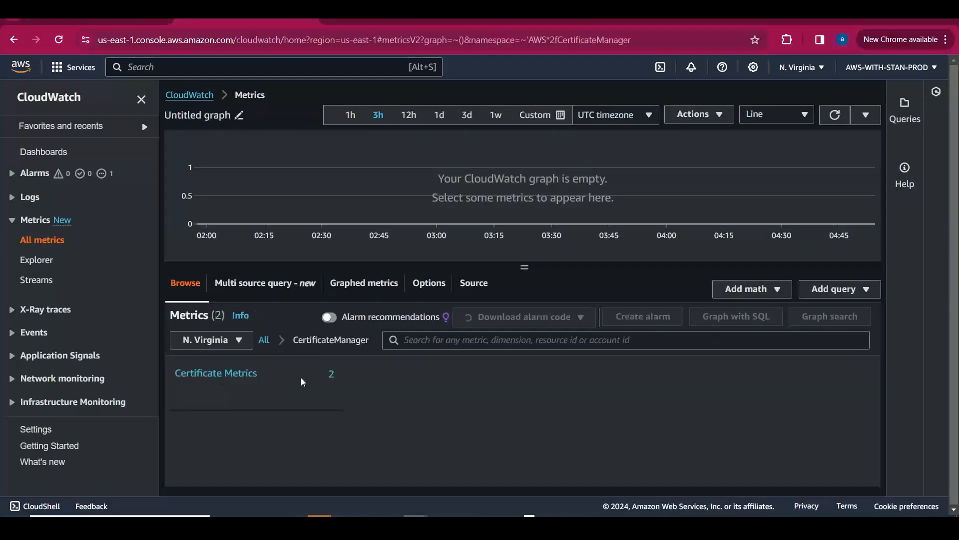
left_click(265, 345)
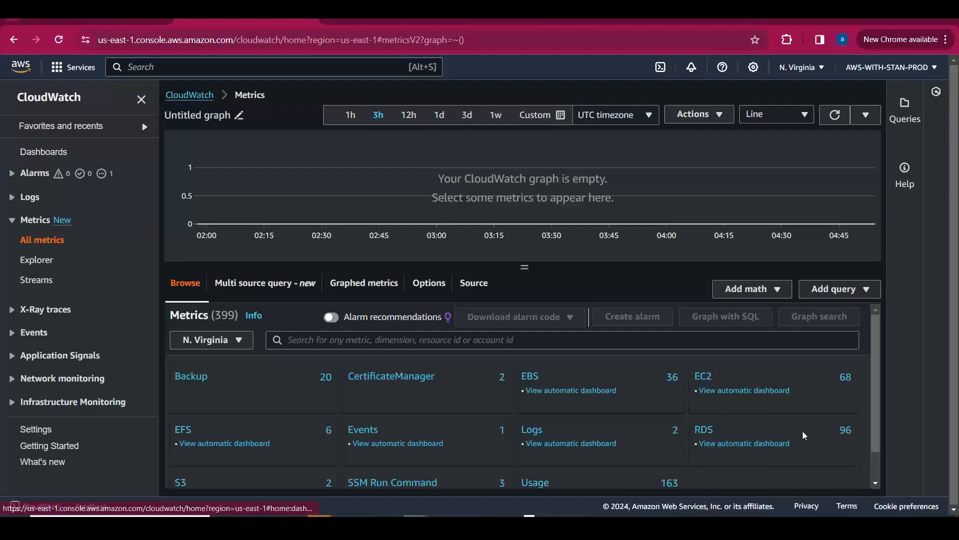
Switch to Excel and label cell A6 of the Metrics sheet "Namespaces"
key("alt+Tab")
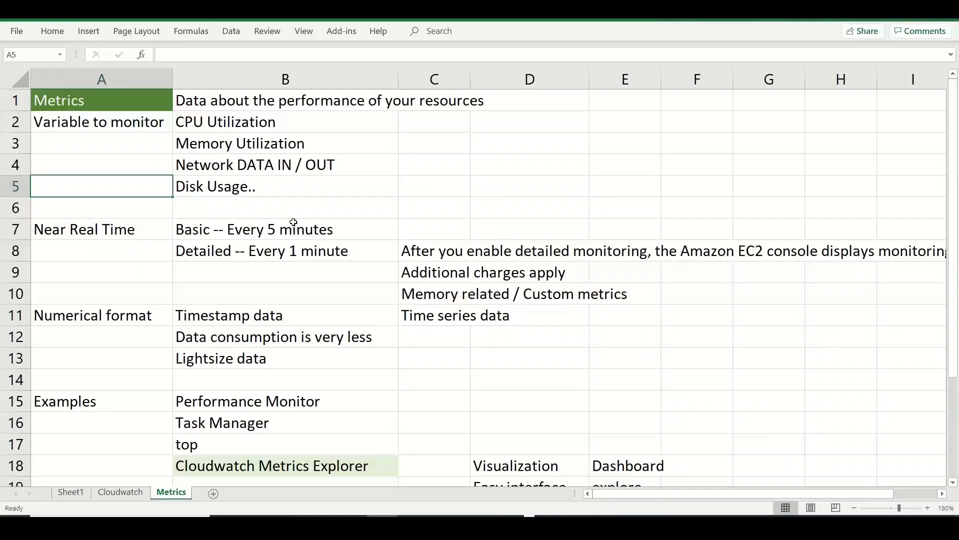
left_click(131, 214)
type("Map")
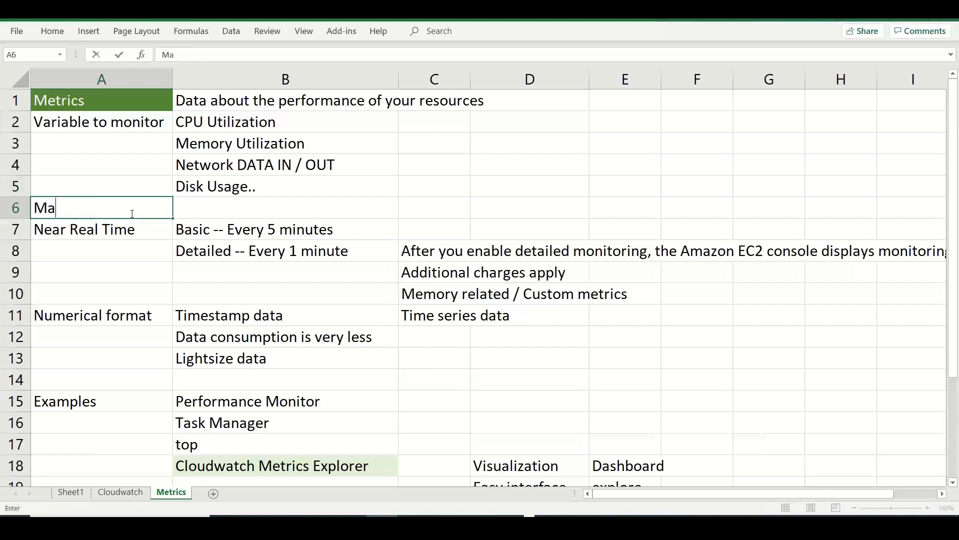
key("BackSpace")
key("BackSpace")
key("BackSpace")
type("Namespaces")
Describe Namespaces in cell B6 as "To group and segregate the metrics by aws service or products or apps"
key("Tab")
type("To g")
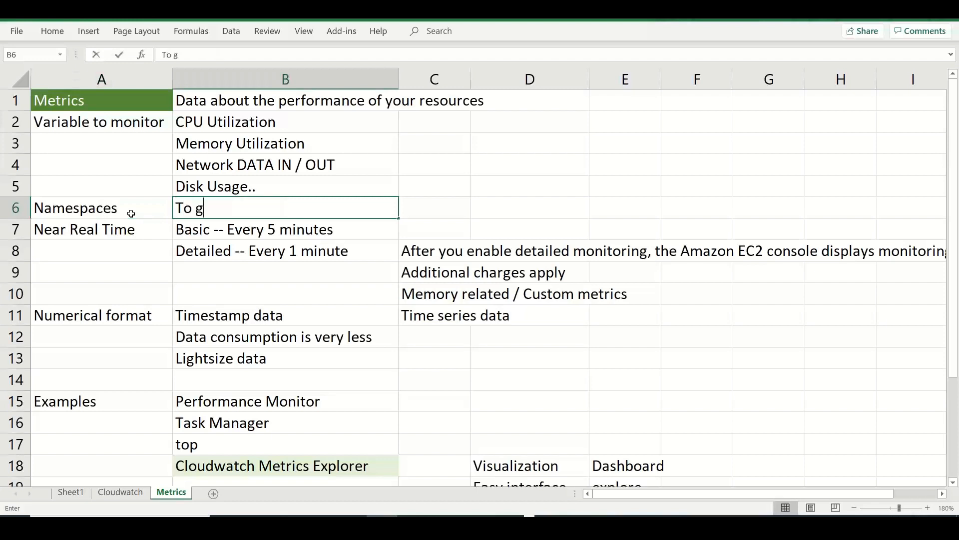
type("roup and segre")
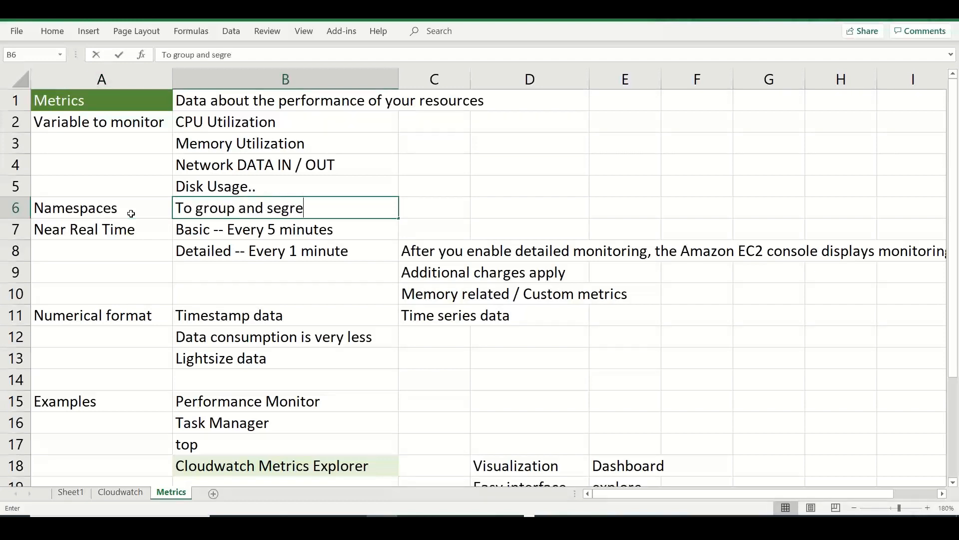
type("gate the metris by")
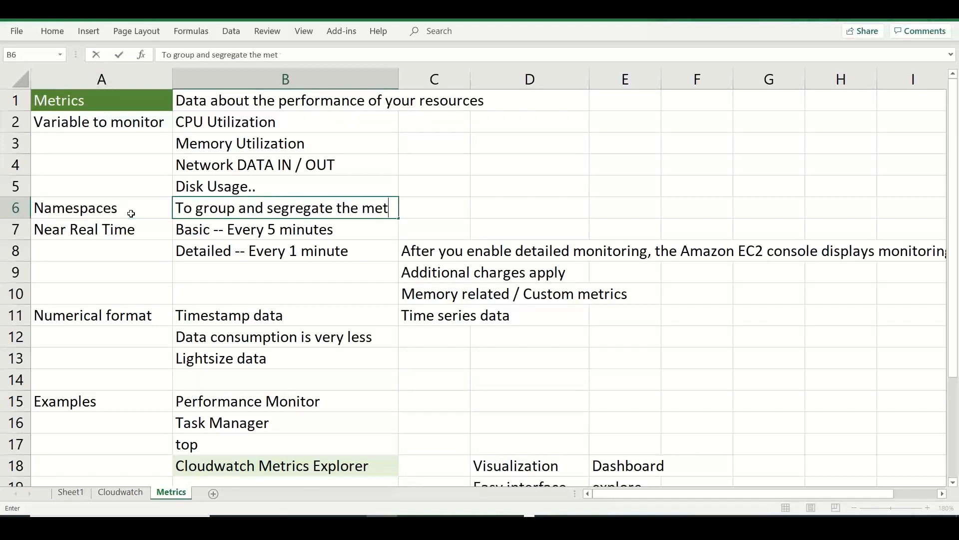
key("BackSpace")
key("BackSpace")
key("BackSpace")
key("BackSpace")
type("cs by")
key("BackSpace")
type("by aws")
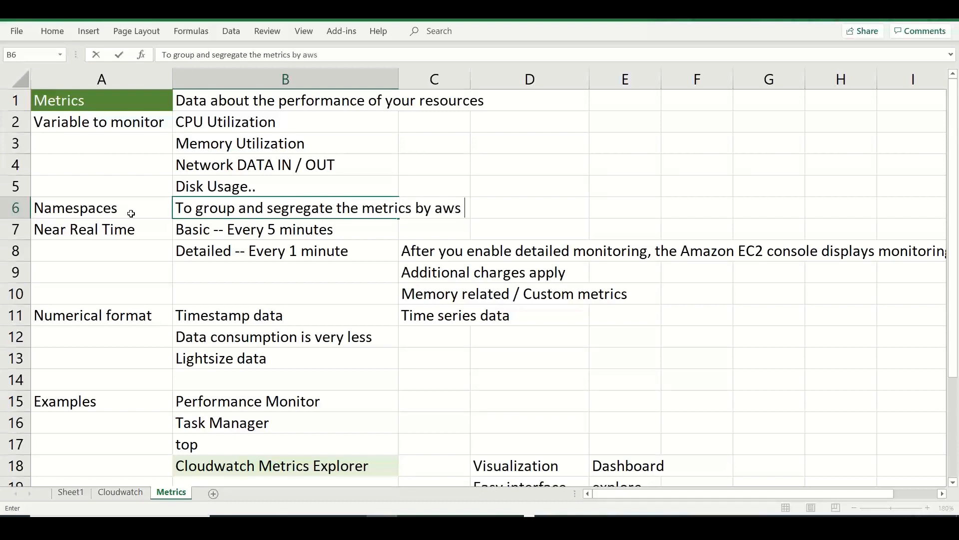
type(" er")
key("BackSpace")
key("BackSpace")
key("BackSpace")
type("segr")
key("BackSpace")
key("BackSpace")
key("BackSpace")
type("service or ")
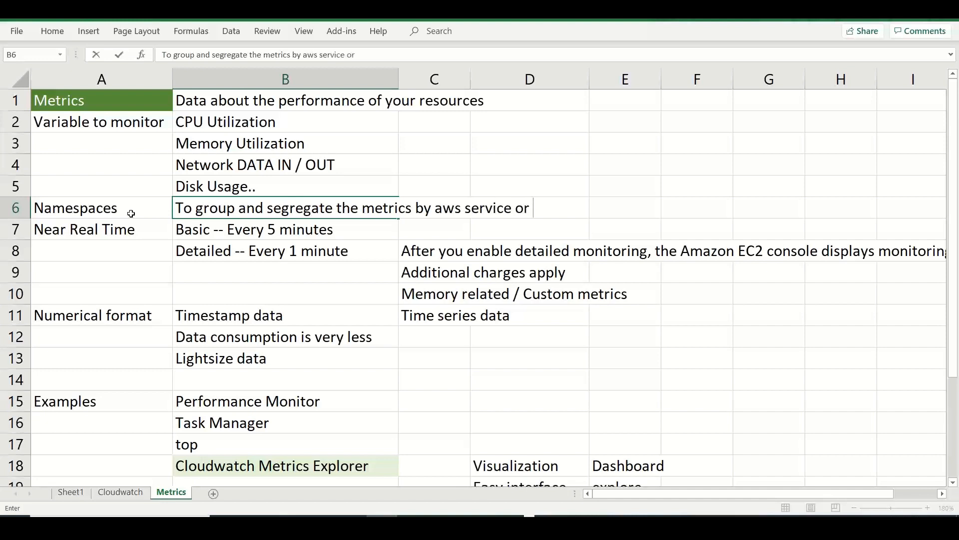
type("products or ap")
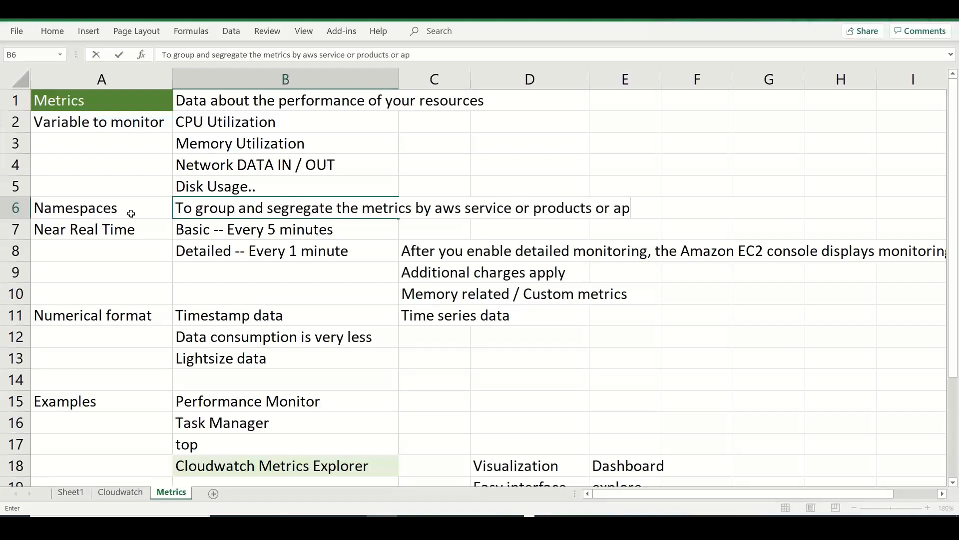
type("ps")
Switch to CloudWatch in Chrome, open the EC2 namespace's Per-Instance Metrics, and look through the metrics listed for each instance
key("alt+Tab")
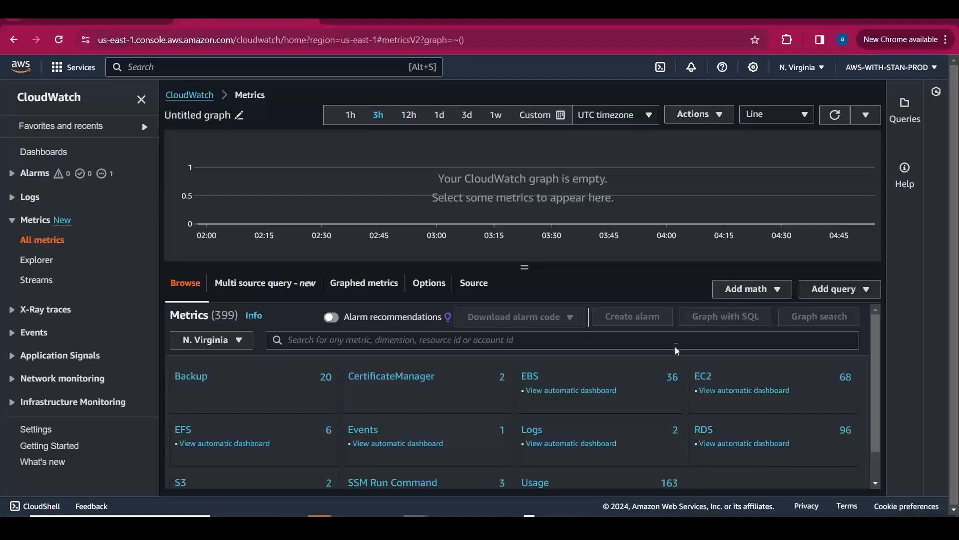
left_click(709, 383)
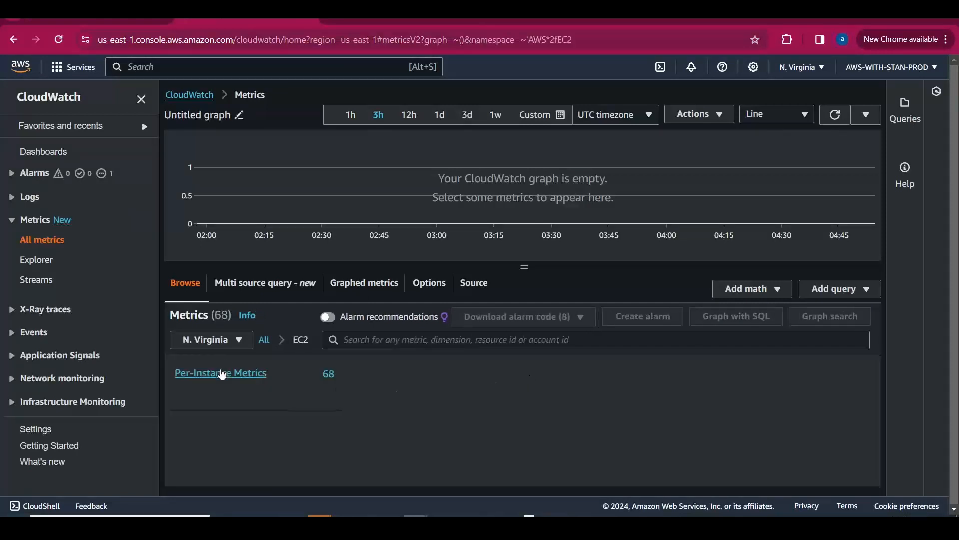
left_click(220, 373)
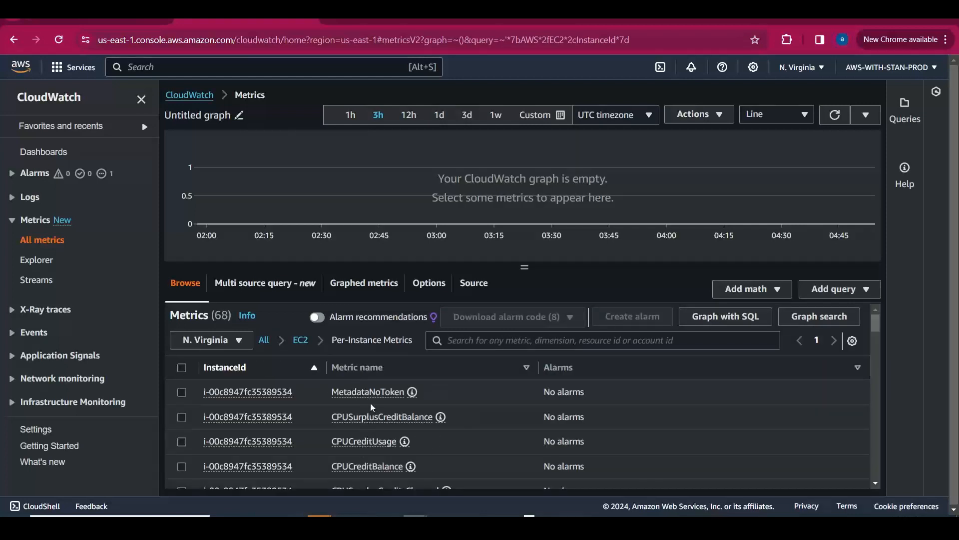
left_click_drag(875, 322, 884, 373)
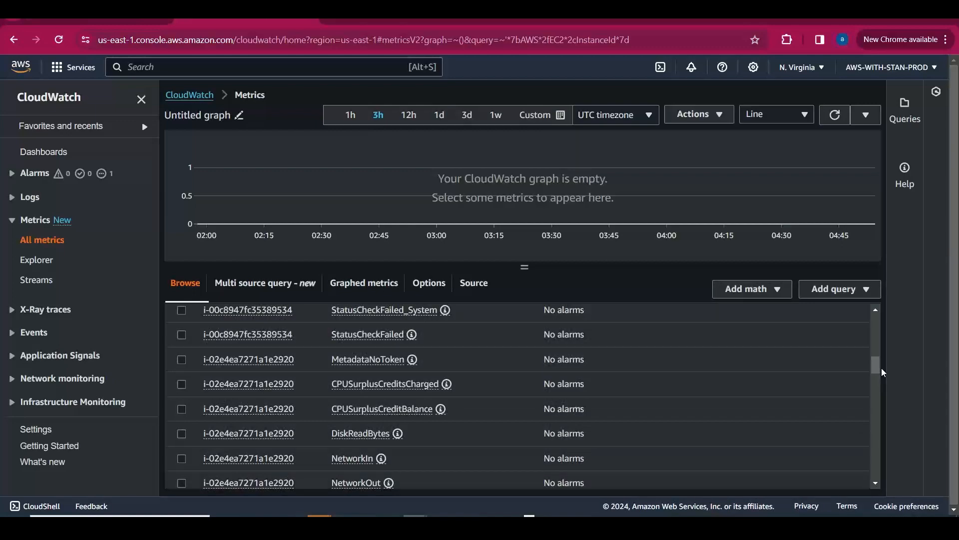
Switch to Excel, insert a row above "Near Real Time" on the Metrics sheet, and label its cell A7 "Dimensions"
key("alt+Tab")
left_click(13, 230)
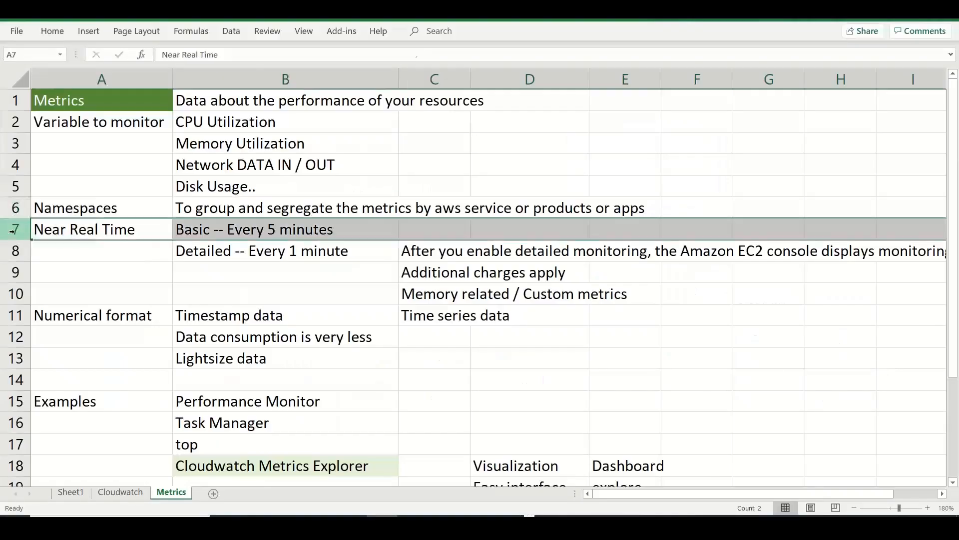
right_click(13, 230)
left_click(67, 337)
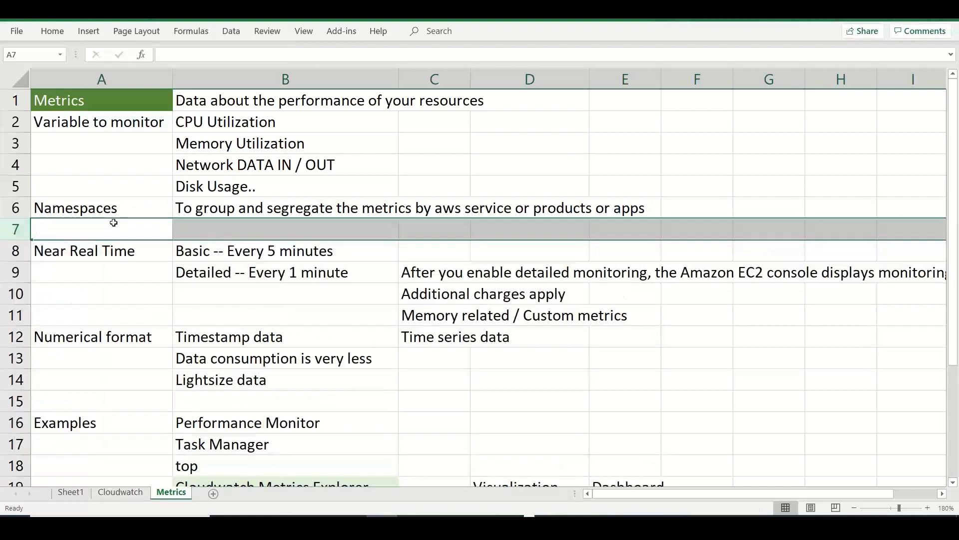
left_click(114, 222)
type("Dimeson")
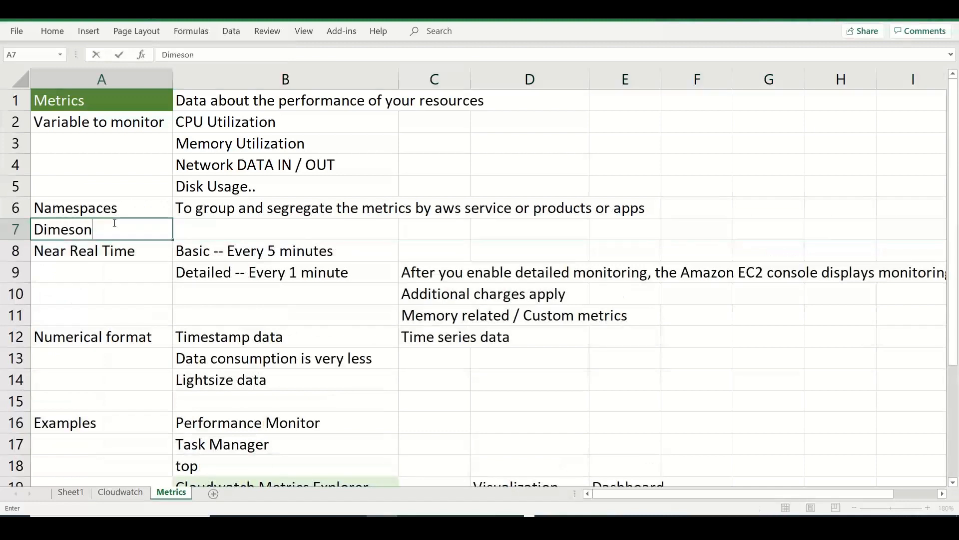
key("BackSpace")
key("BackSpace")
key("BackSpace")
type("nsions")
key("Tab")
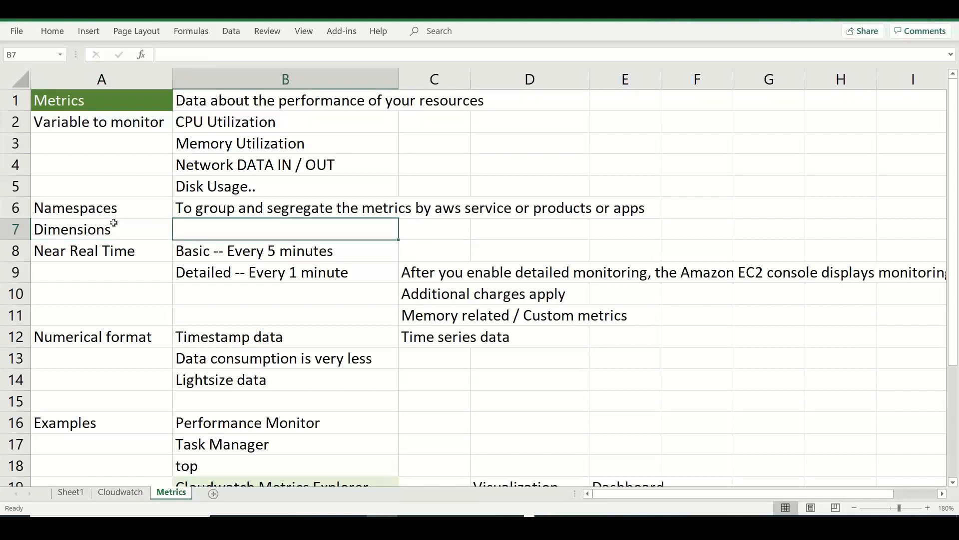
Describe Dimensions in cell B7 as "Attribute for a particular namespace / metric"
type("Attribute")
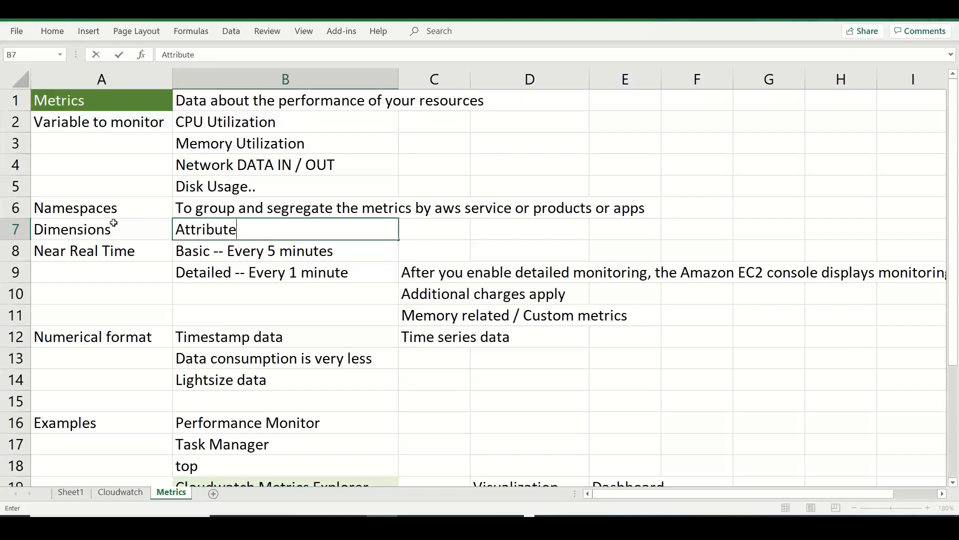
type(" for a partic")
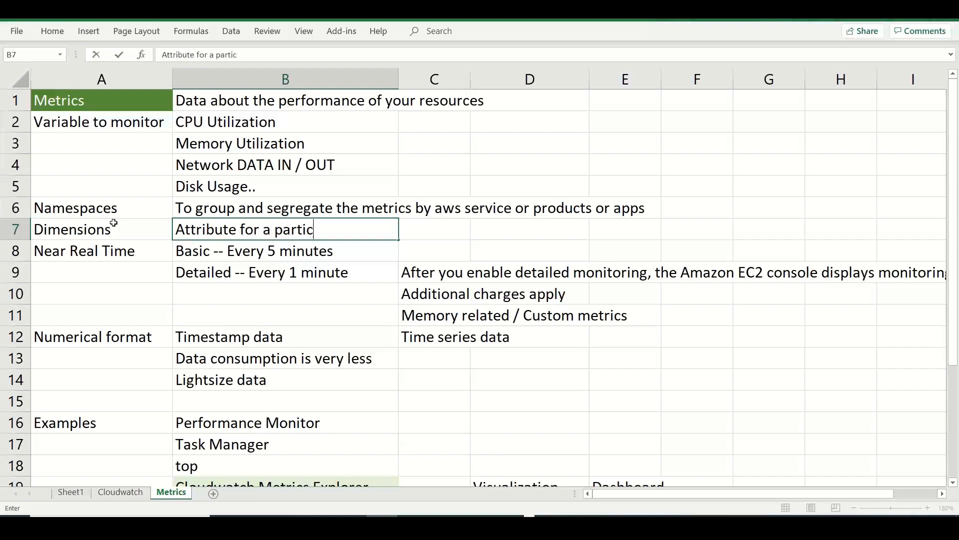
key("BackSpace")
key("BackSpace")
type("icular name")
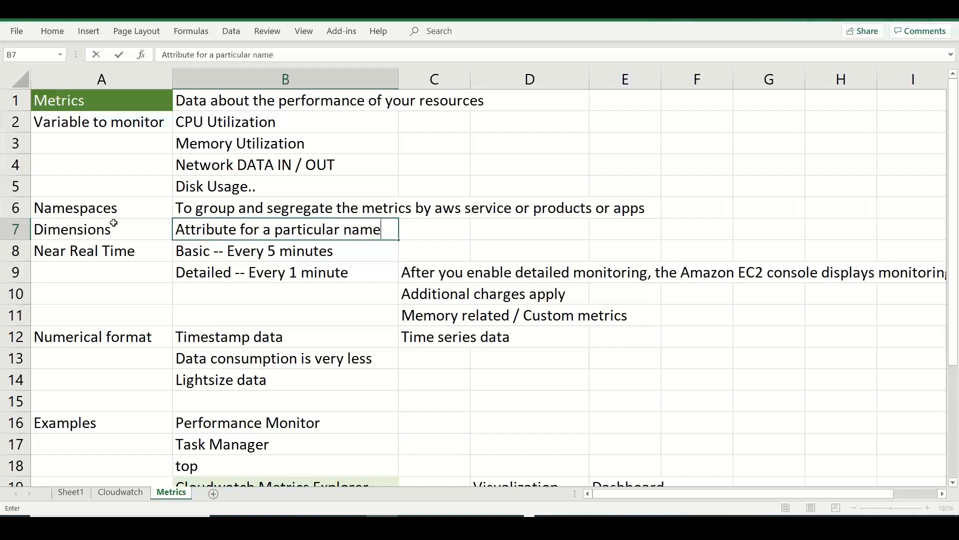
type("space / metric")
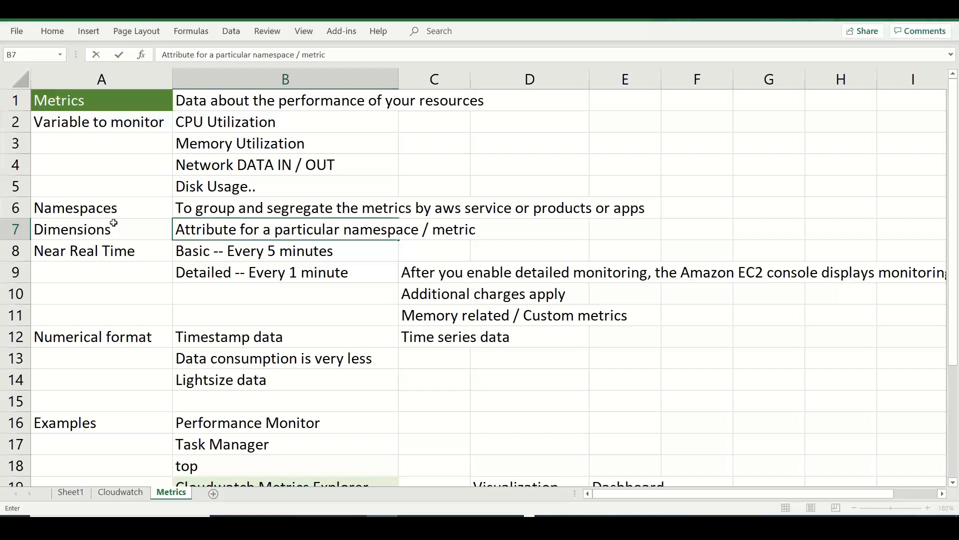
Insert a row below Dimensions and enter the examples "Instance ID, Environment, tags...etc" in cell B8
left_click(21, 251)
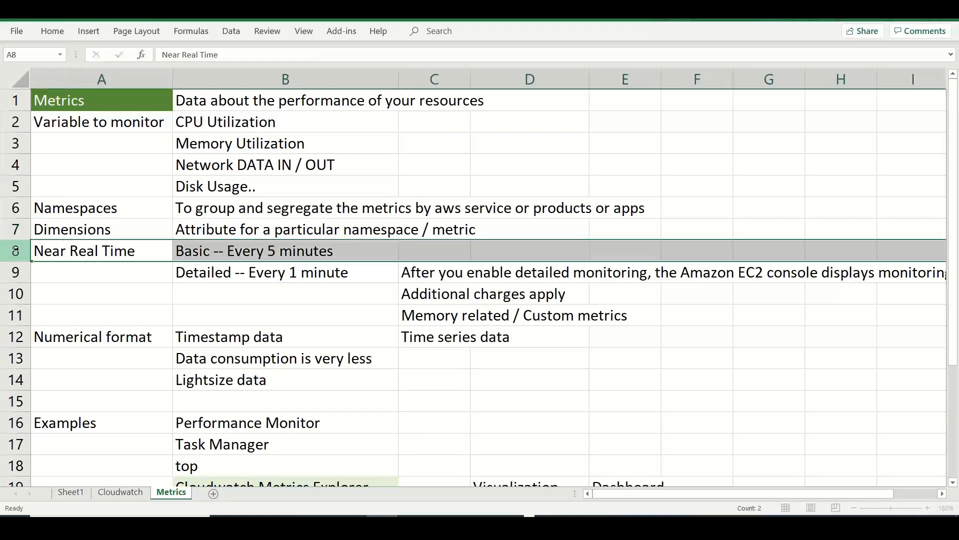
right_click(22, 254)
left_click(60, 355)
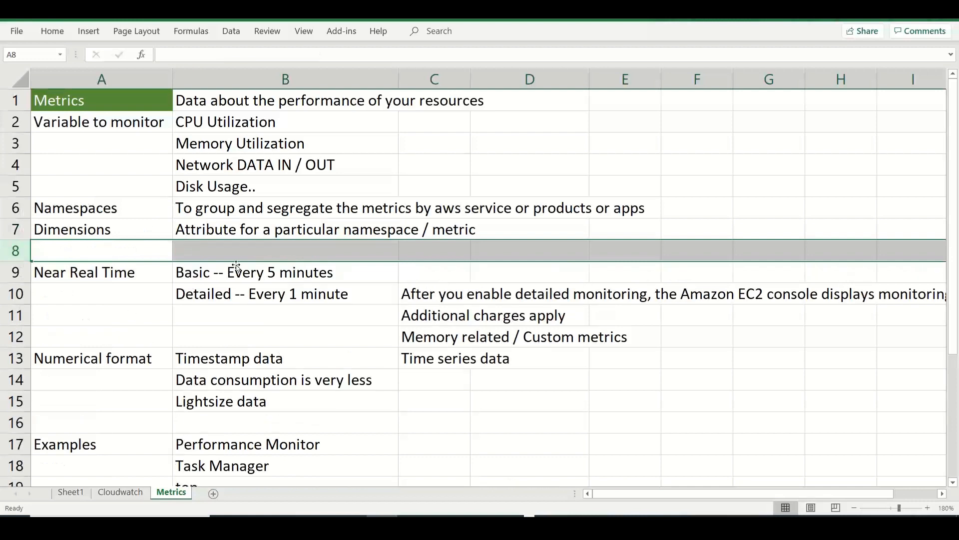
left_click(244, 250)
type("Instance I")
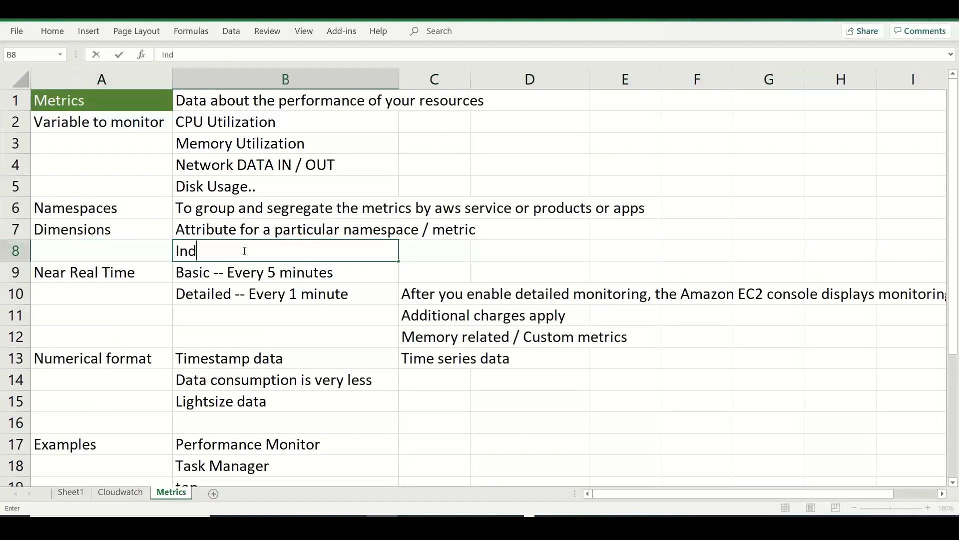
type("D, Envir")
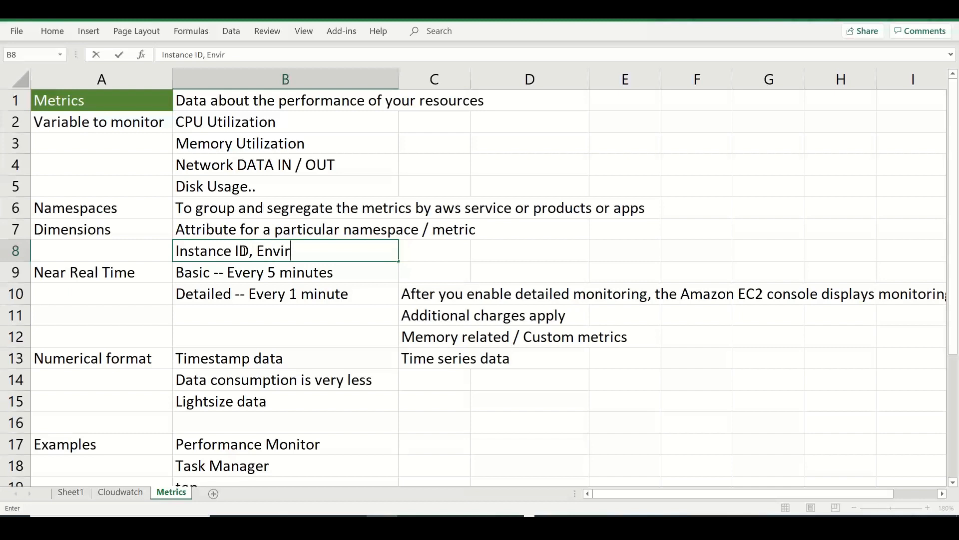
type("onemn")
key("BackSpace")
key("BackSpace")
key("BackSpace")
type("ment, tagg")
key("BackSpace")
type("s.")
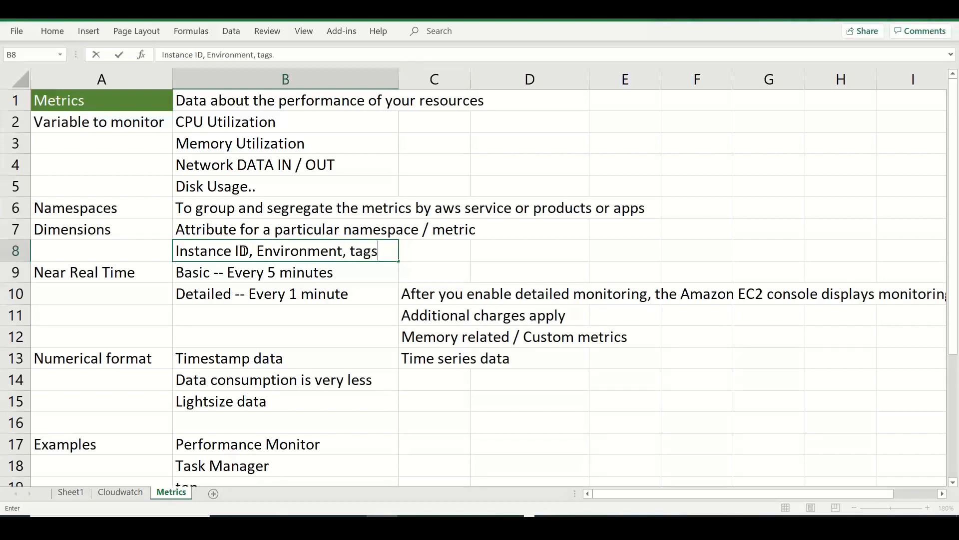
type("..etc")
double_click(254, 359)
left_click_drag(253, 359, 175, 359)
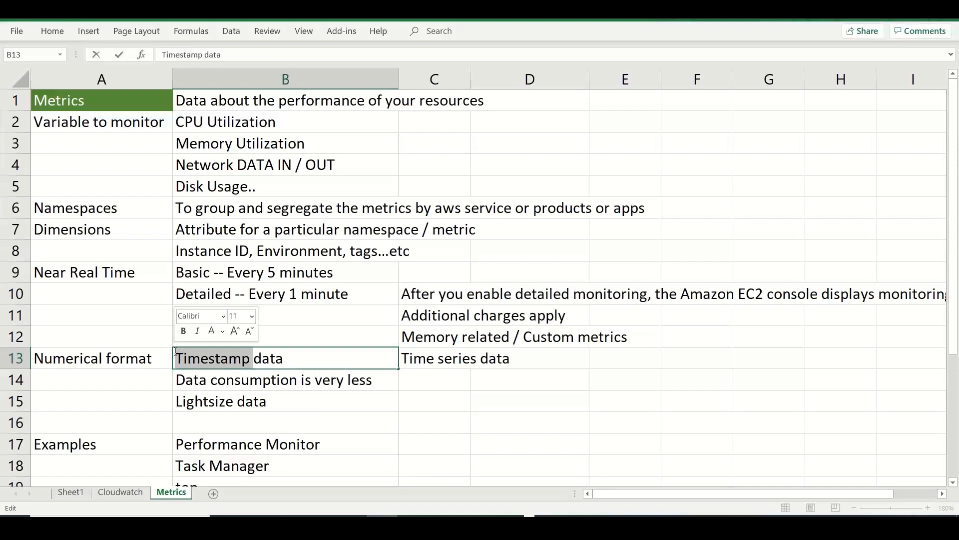
Enter the heading "Dashboards" in cell A27, below the Examples list
left_click(80, 424)
key("Down")
key("Down")
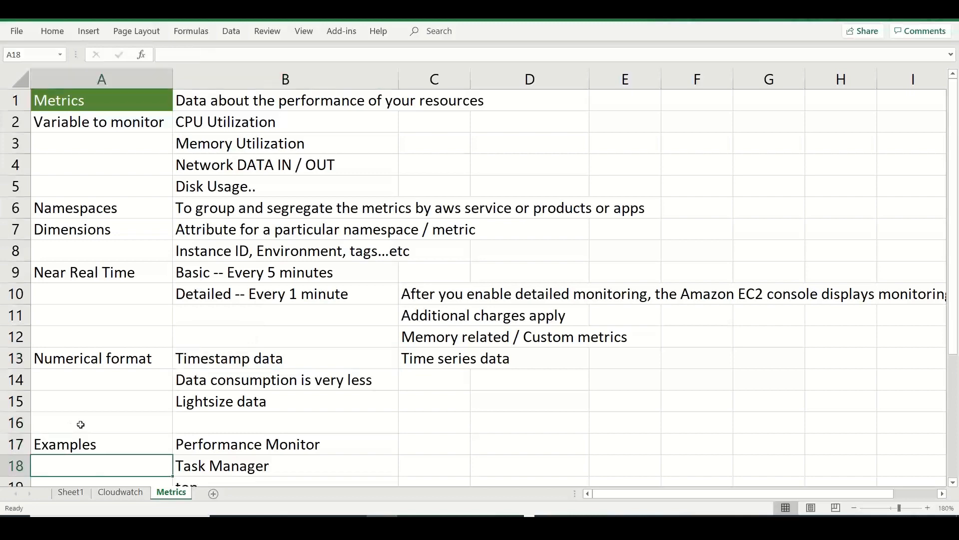
key("Down")
key("Down")
key("Down")
key("Down")
key("Down")
key("Down")
key("Down")
key("Down")
key("Down")
key("Down")
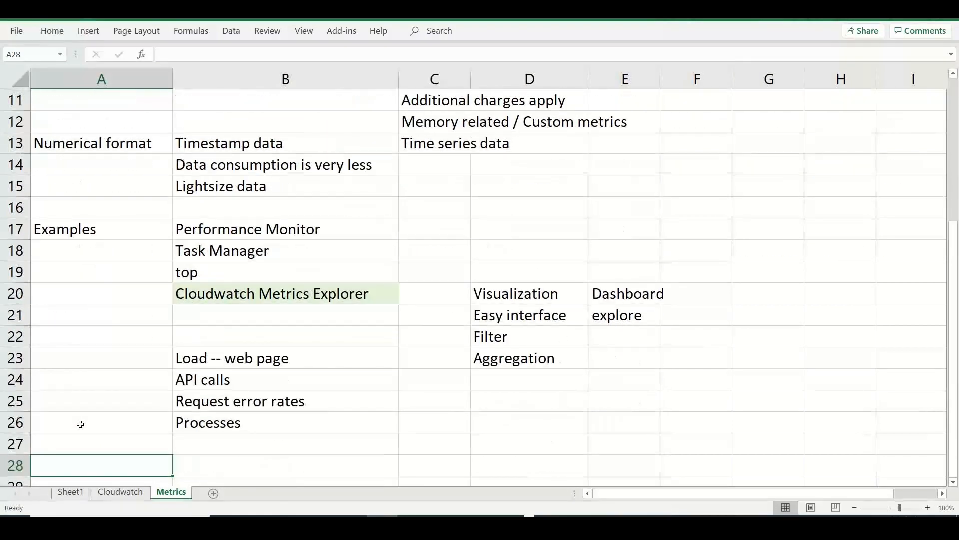
key("Up")
type("Dab")
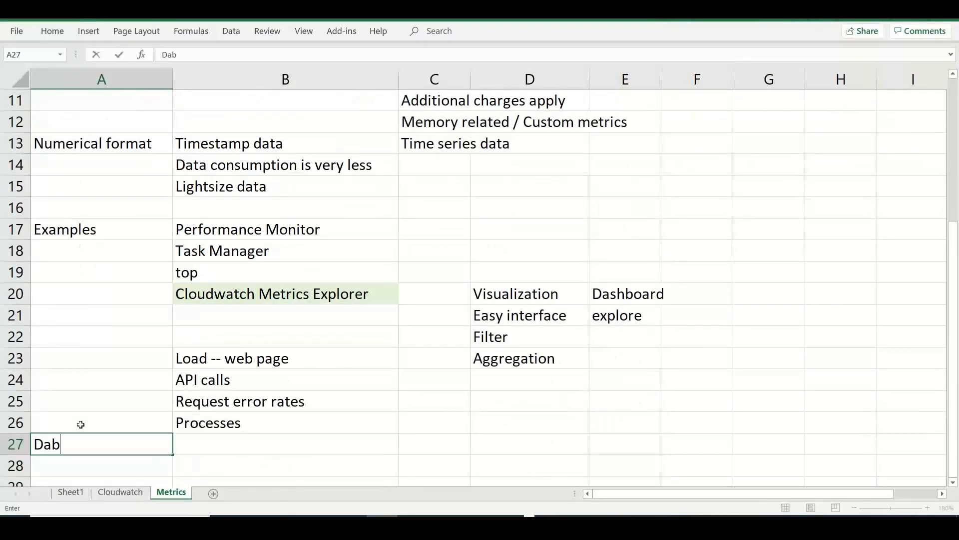
key("BackSpace")
type("shboards")
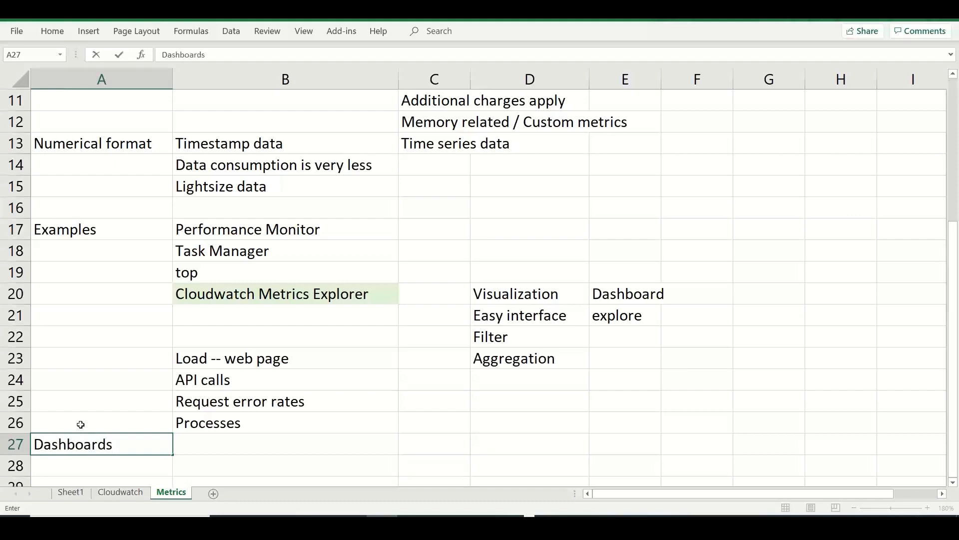
Switch to the Windows remote session and complete the Microsoft Edge first-run setup without signing in, keeping the default options
key("alt+Tab")
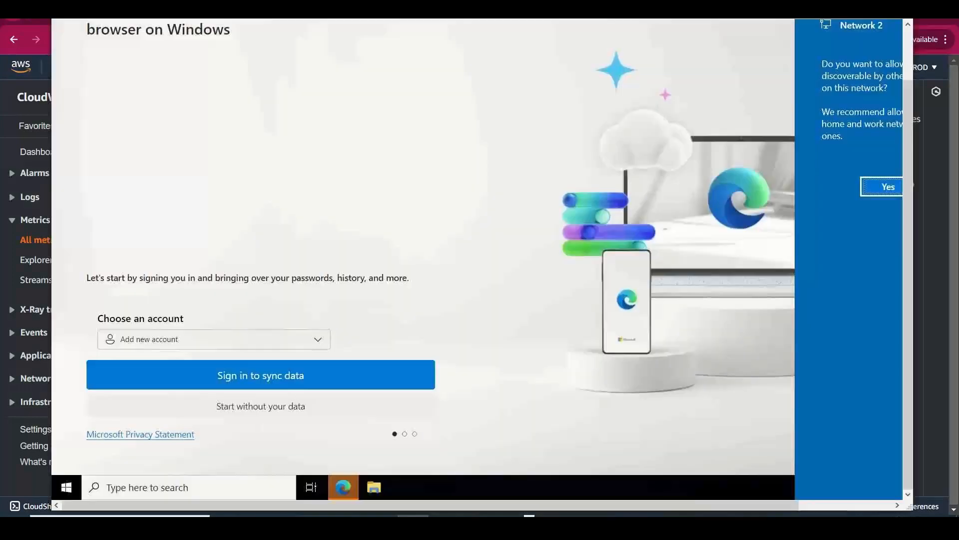
left_click(235, 408)
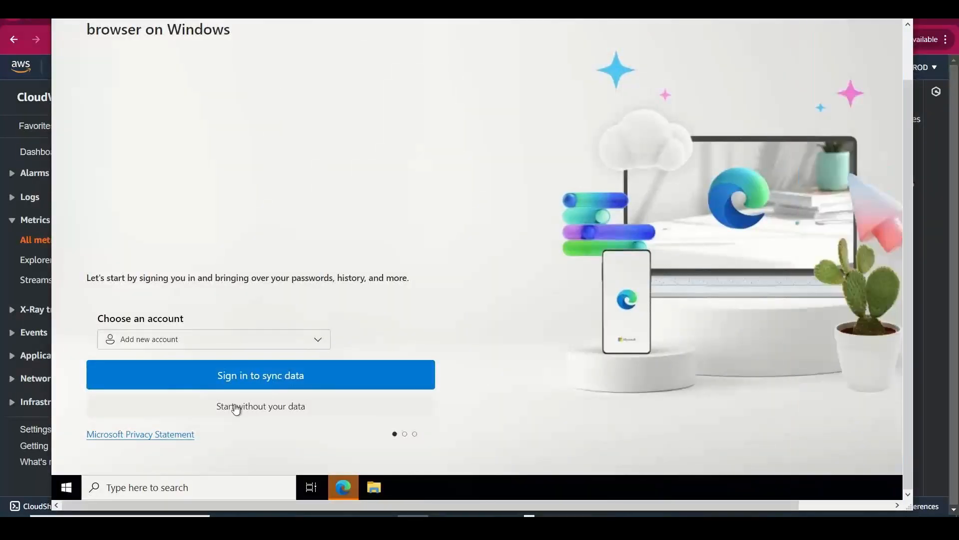
left_click(237, 407)
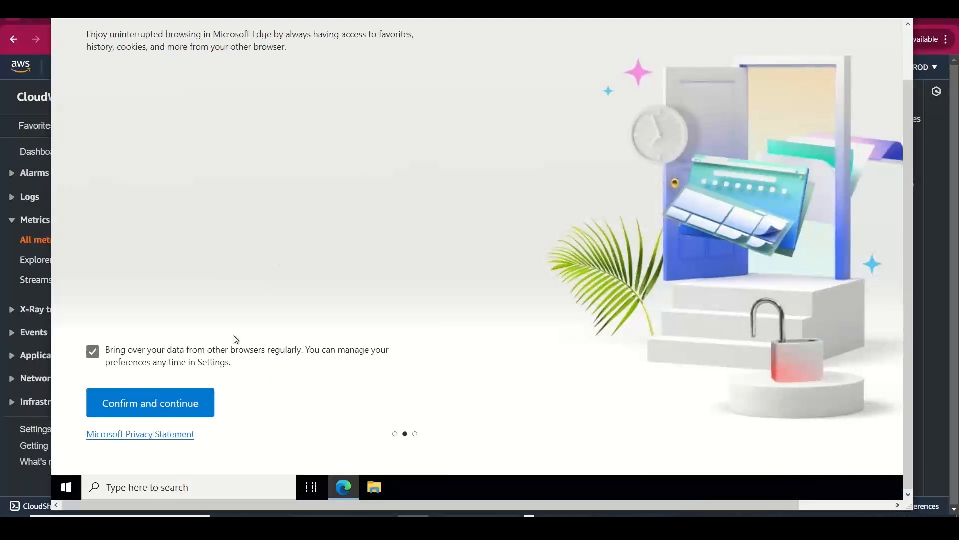
left_click(163, 398)
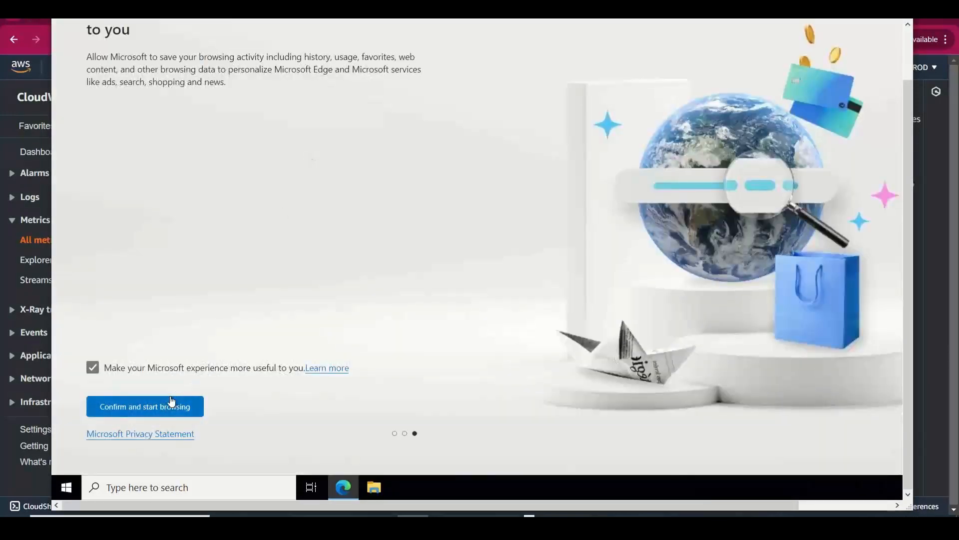
left_click(171, 404)
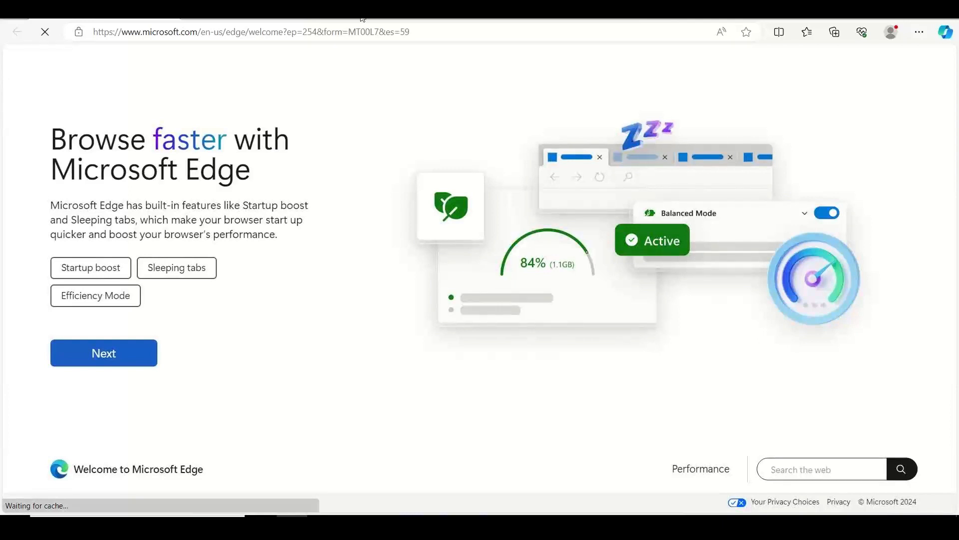
Search the web in Edge for "microsoft sysinternals cpustres download"
left_click(430, 37)
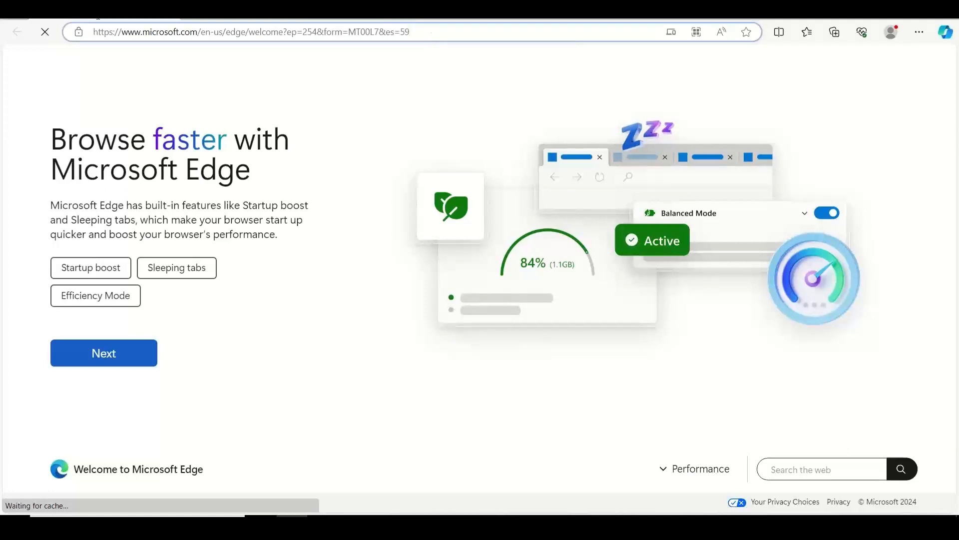
key("ctrl+a")
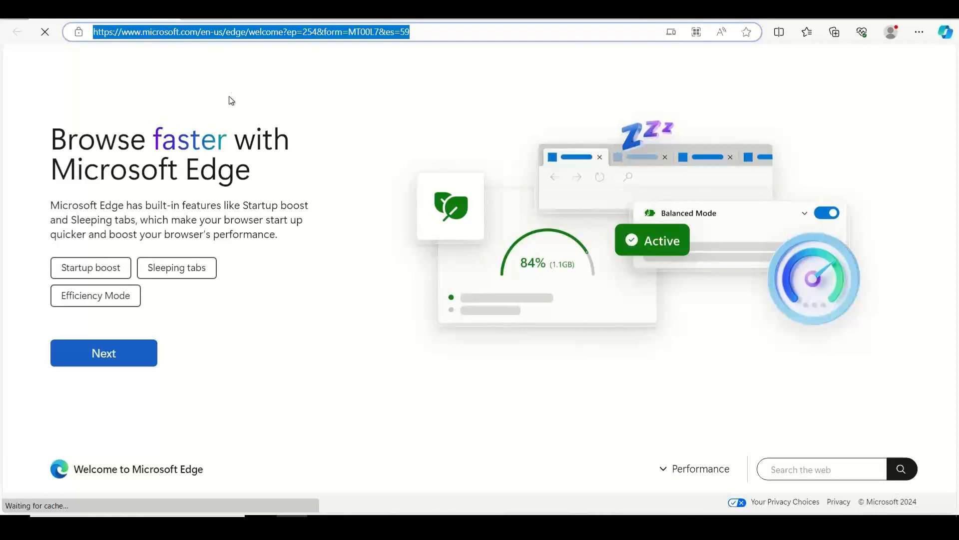
key("BackSpace")
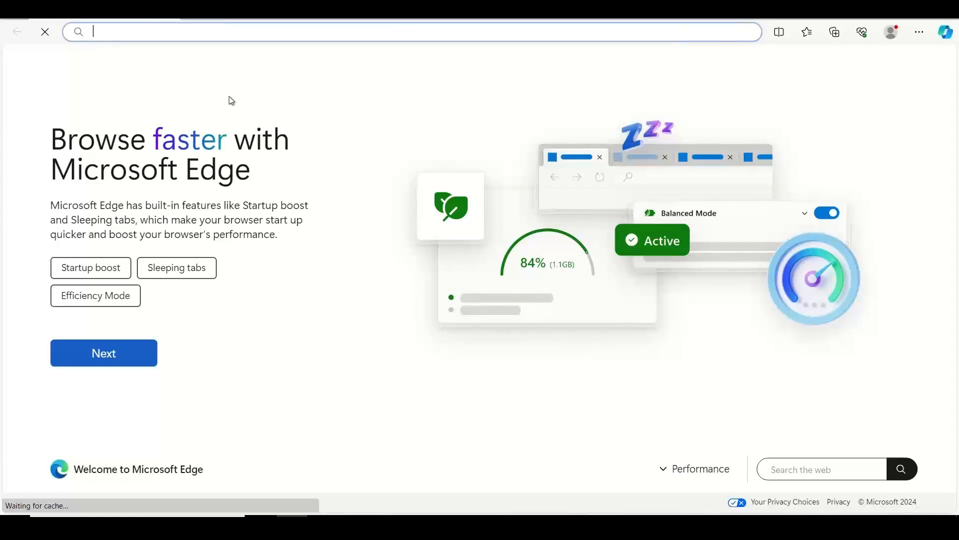
type("microsoft ")
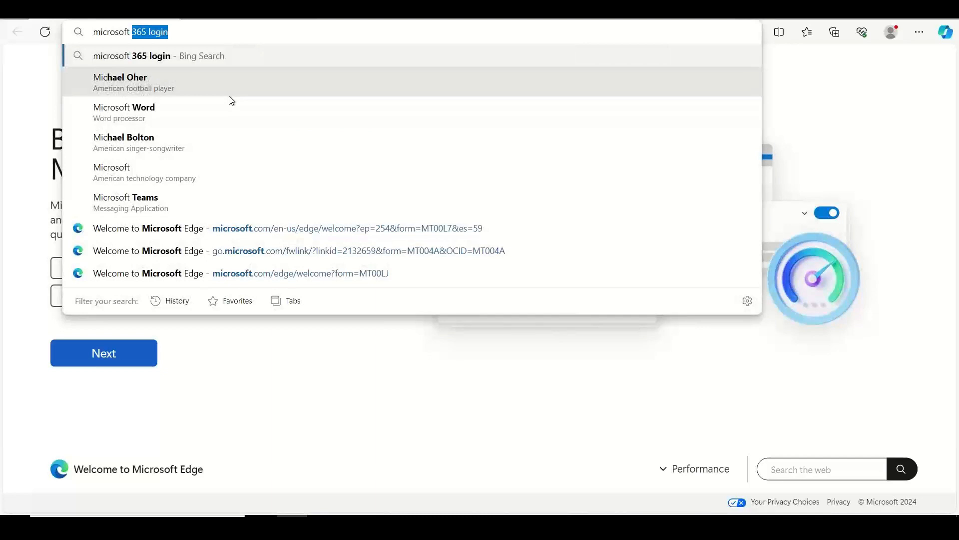
type("syst")
key("BackSpace")
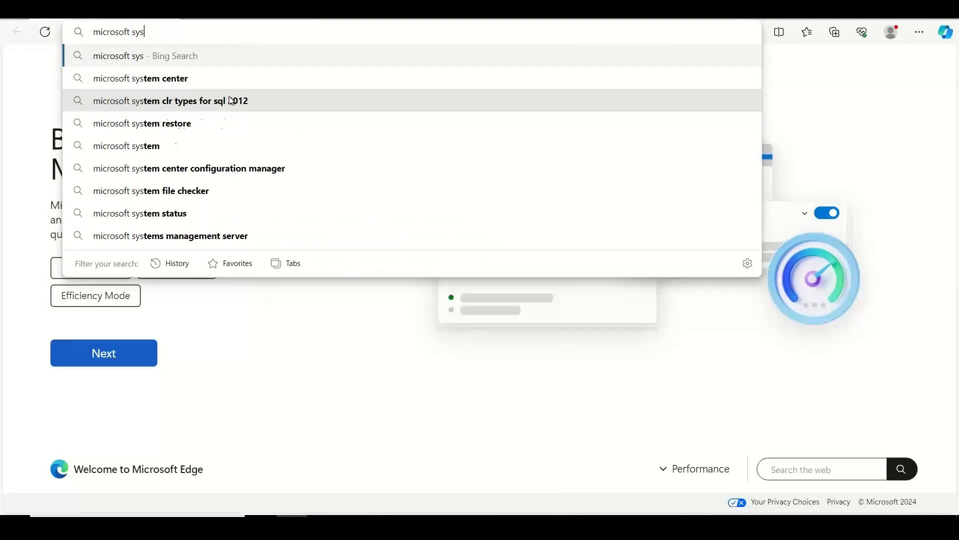
type("intena")
key("BackSpace")
key("BackSpace")
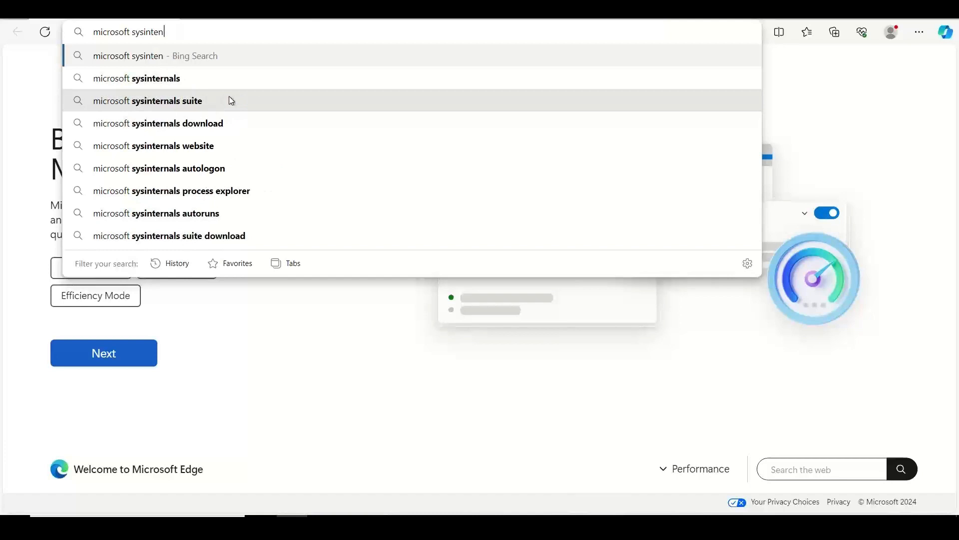
type("rn")
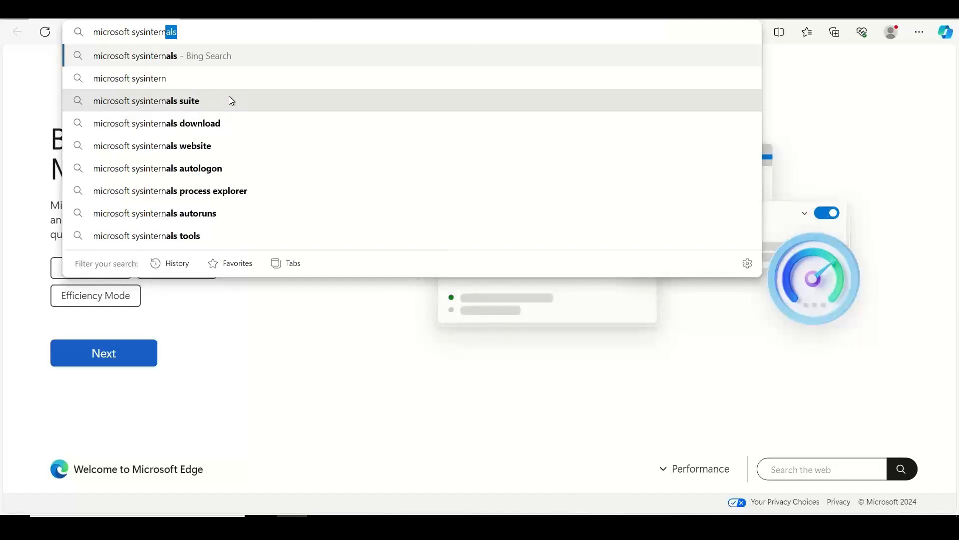
type("als cpustress")
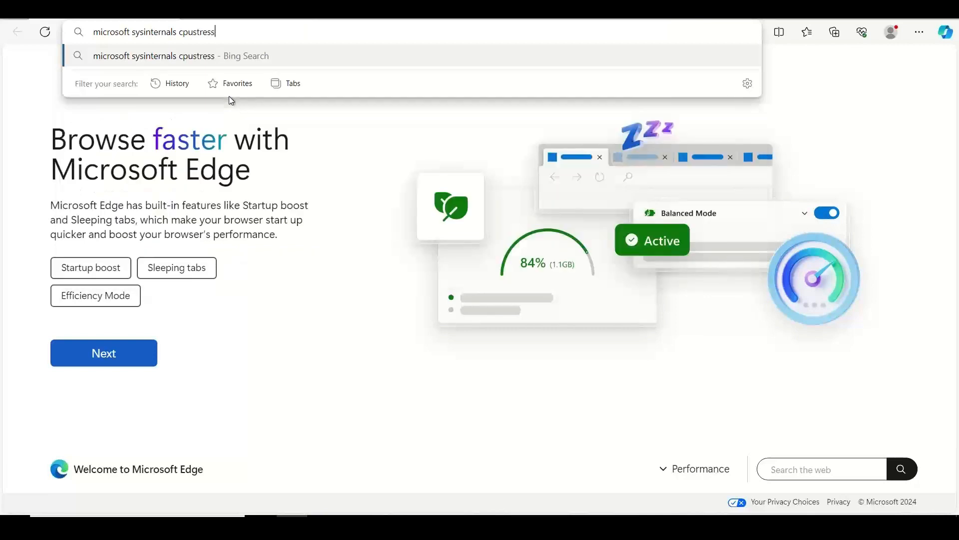
key("BackSpace")
type("download")
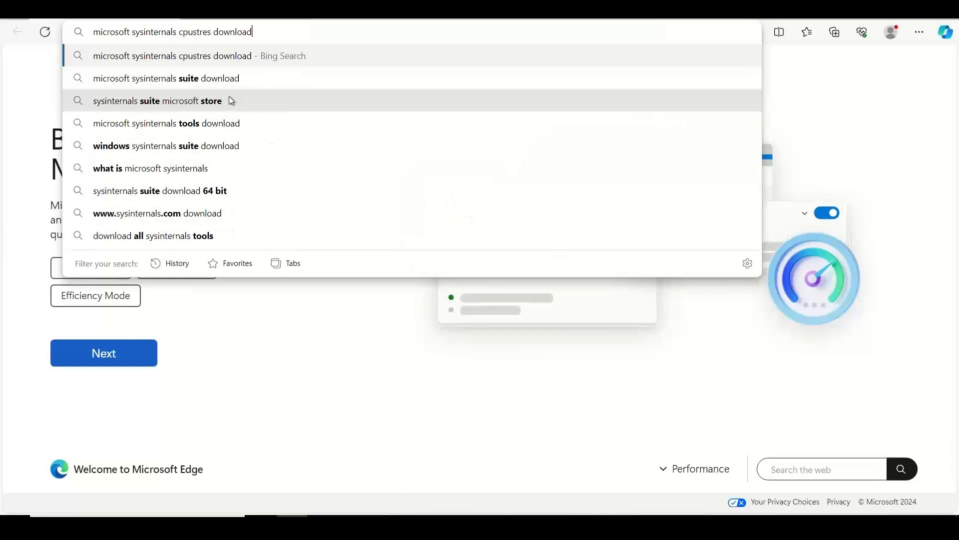
key("Return")
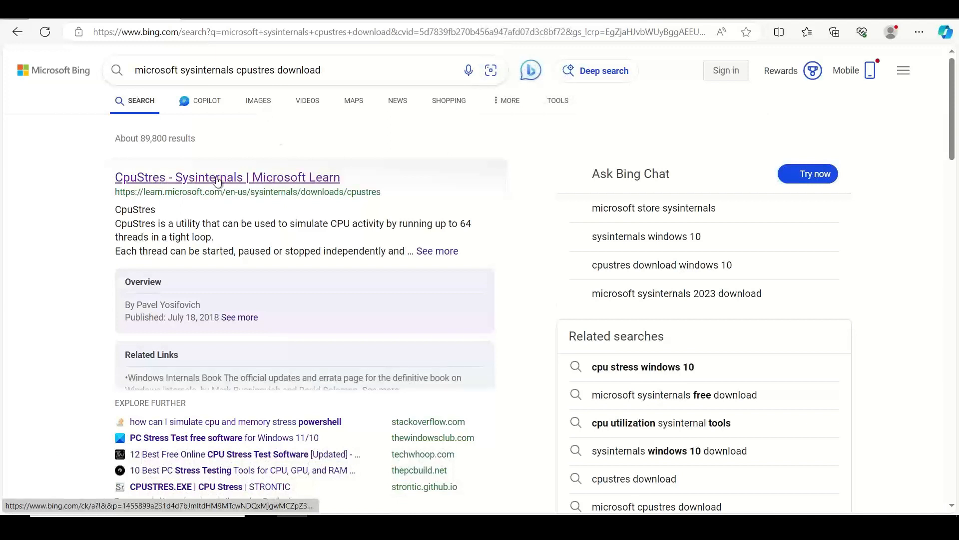
Open the CpuStres page on Microsoft Learn from the search results and look through its list of Sysinternals utilities
left_click(218, 180)
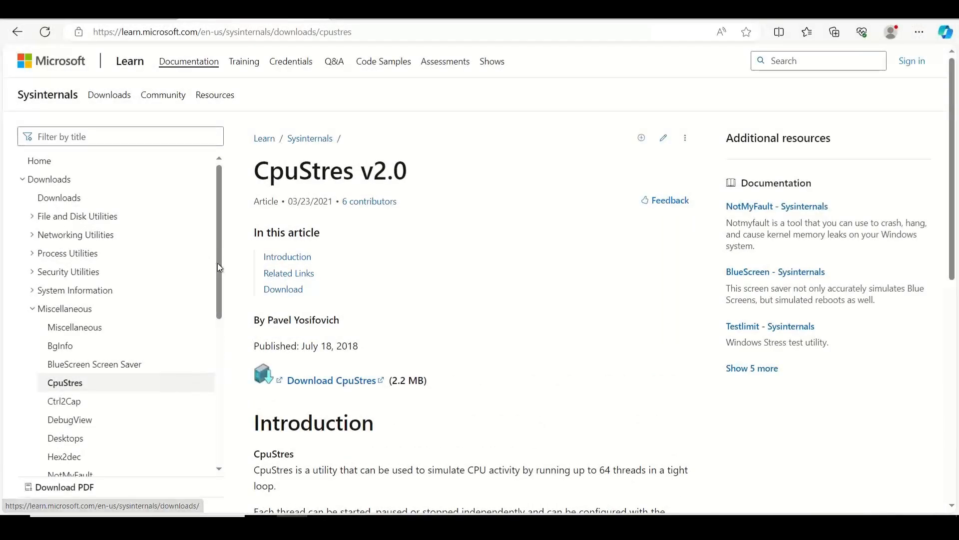
left_click_drag(217, 266, 196, 358)
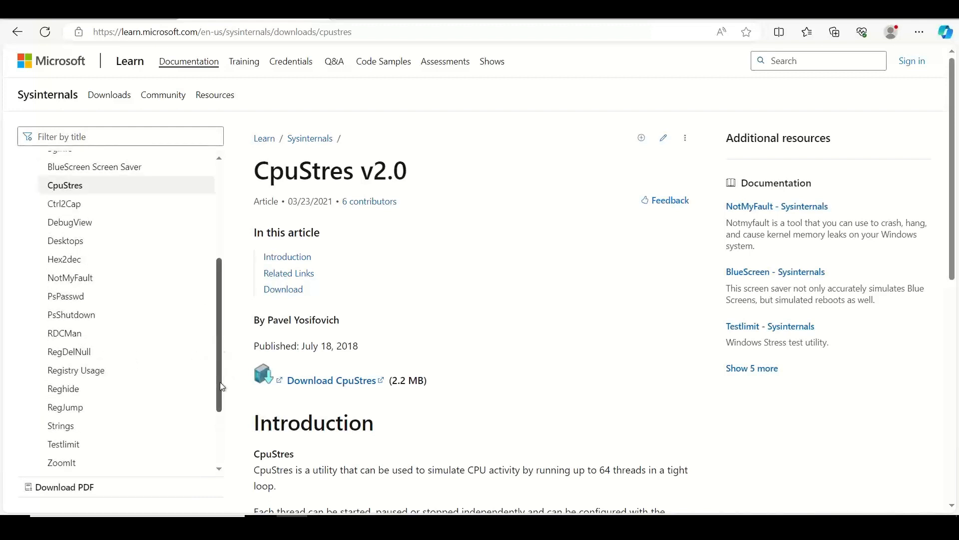
Download the CpuStres archive from its Microsoft Learn page
scroll(219, 381, "down", 2)
scroll(220, 385, "up", 1)
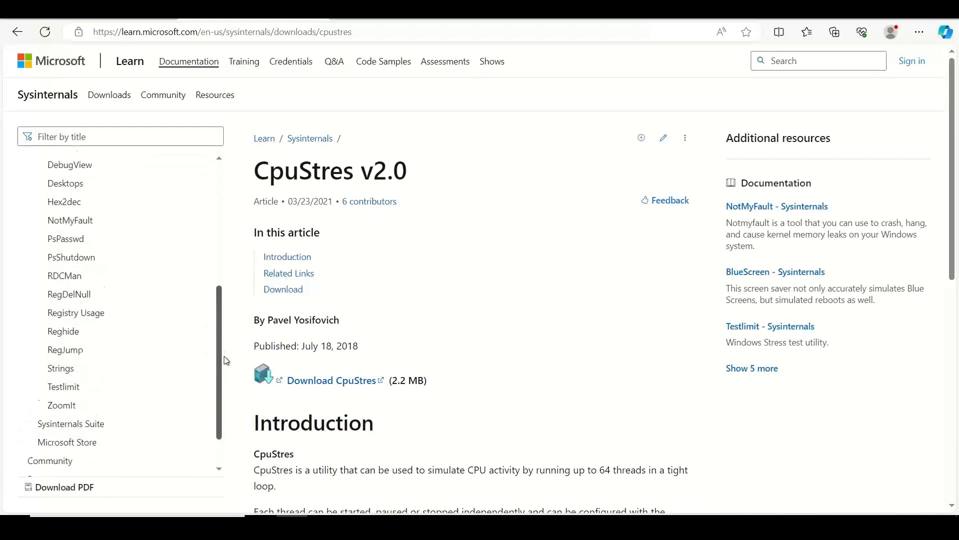
scroll(224, 356, "up", 4)
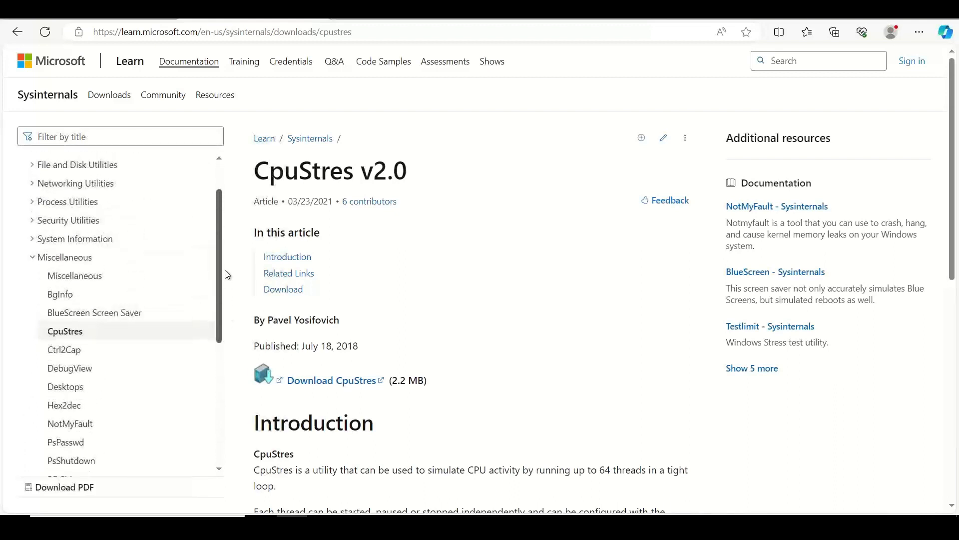
scroll(225, 274, "up", 1)
scroll(228, 267, "up", 1)
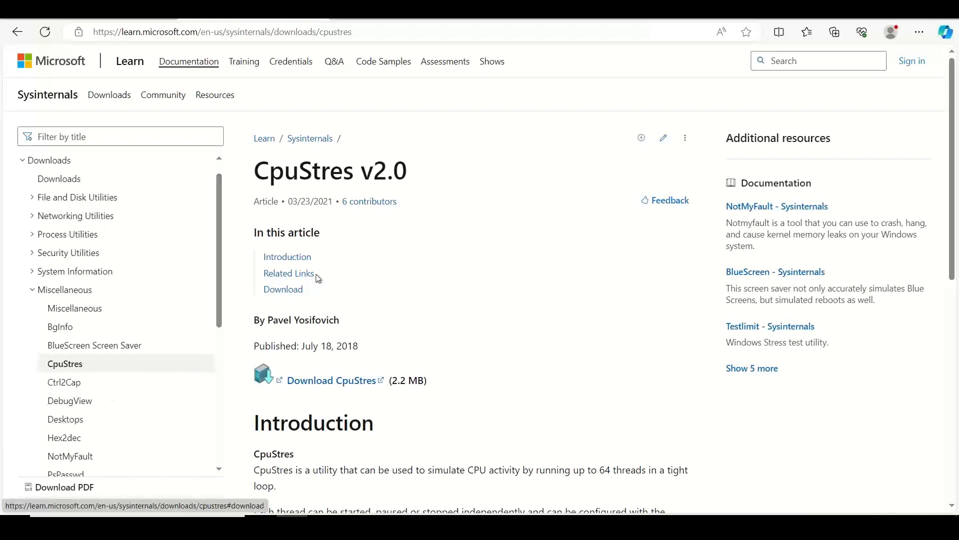
left_click(320, 383)
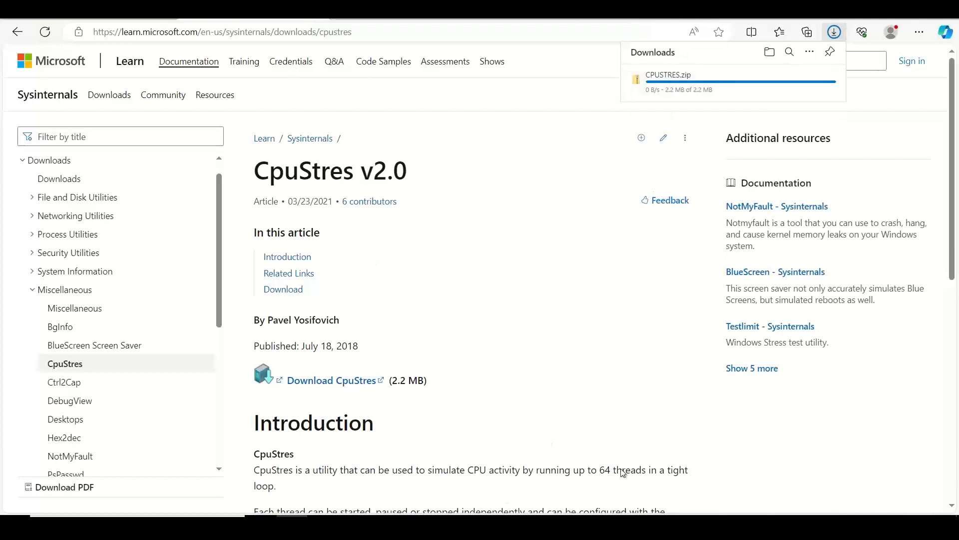
Open Task Manager in its detailed view and display the CPU performance graph
right_click(458, 526)
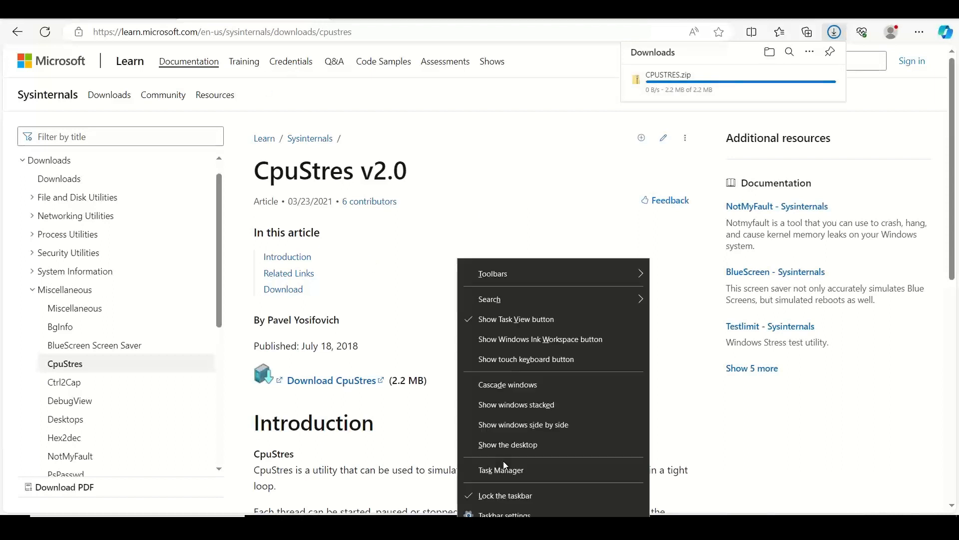
left_click(508, 463)
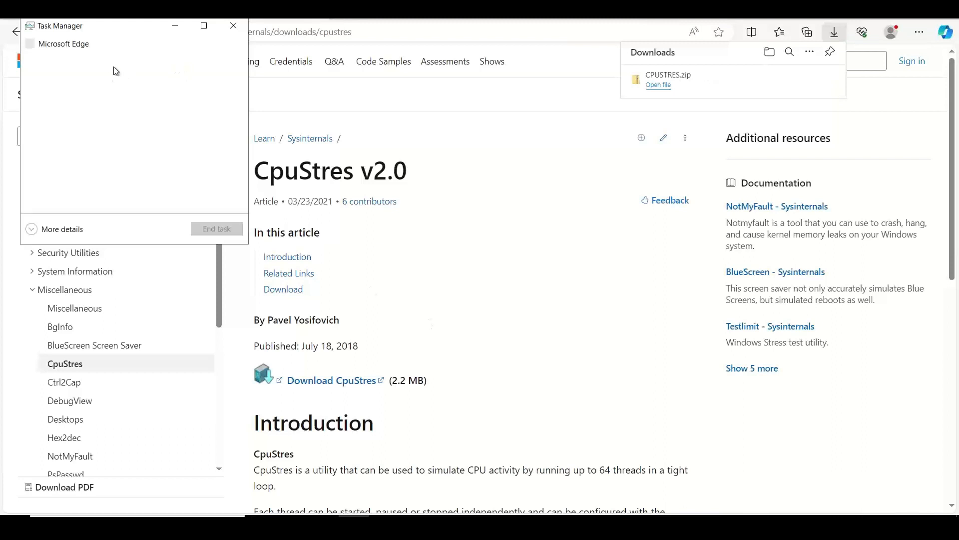
left_click(60, 231)
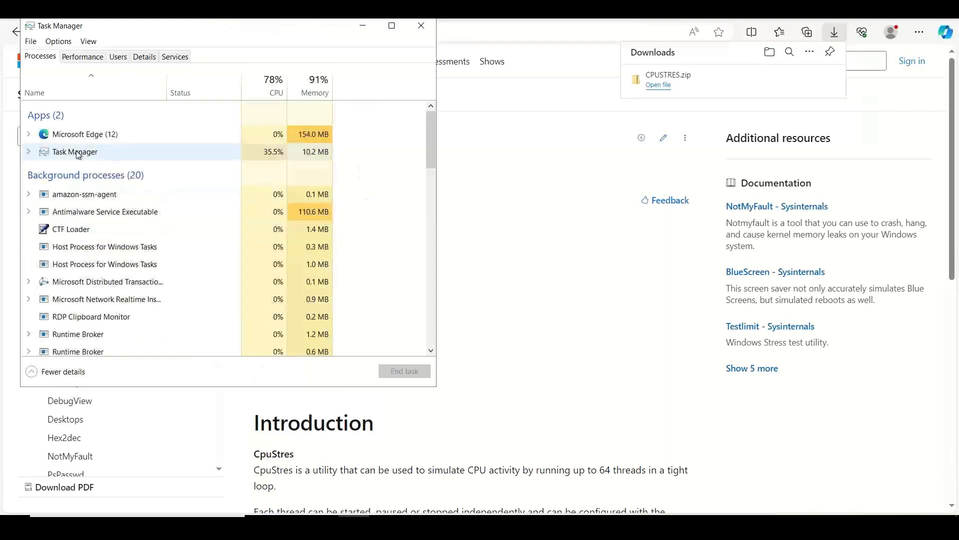
left_click(88, 59)
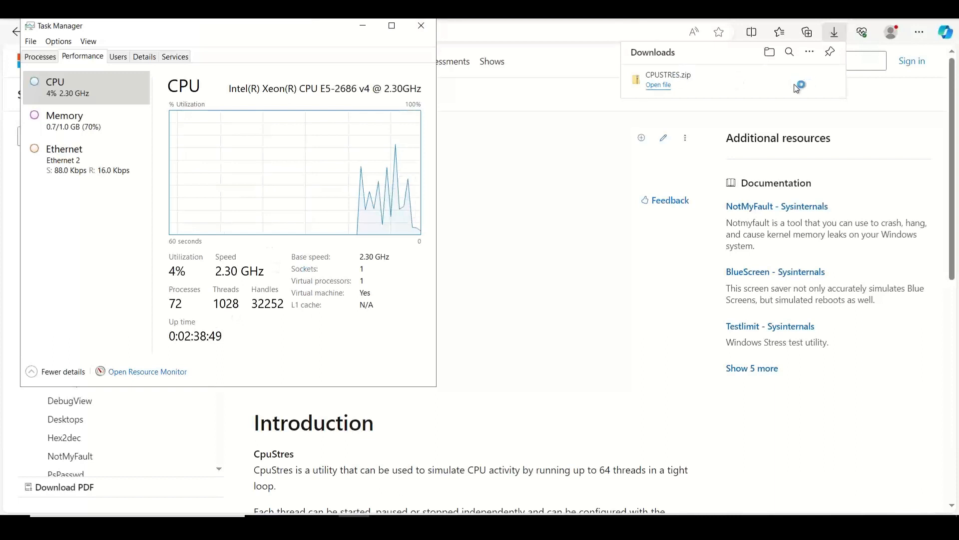
Locate the downloaded CPUSTRES.zip in its folder and extract all its files to the default CPUSTRES folder in Downloads
mouse_move(715, 90)
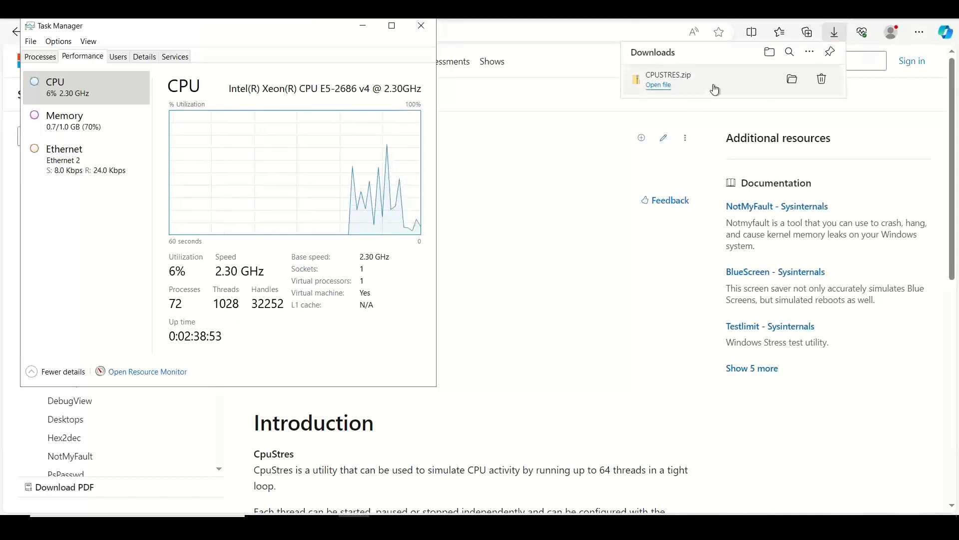
left_click(798, 83)
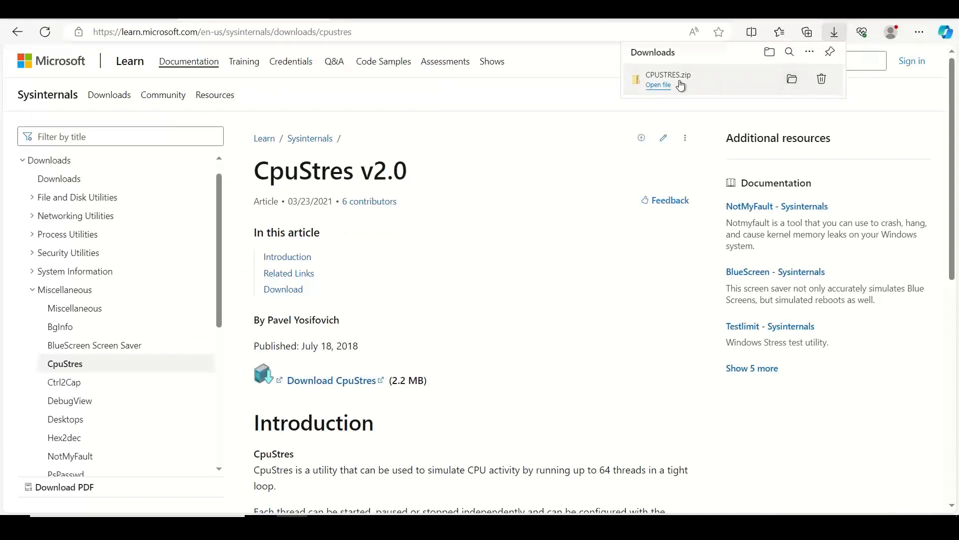
left_click(792, 79)
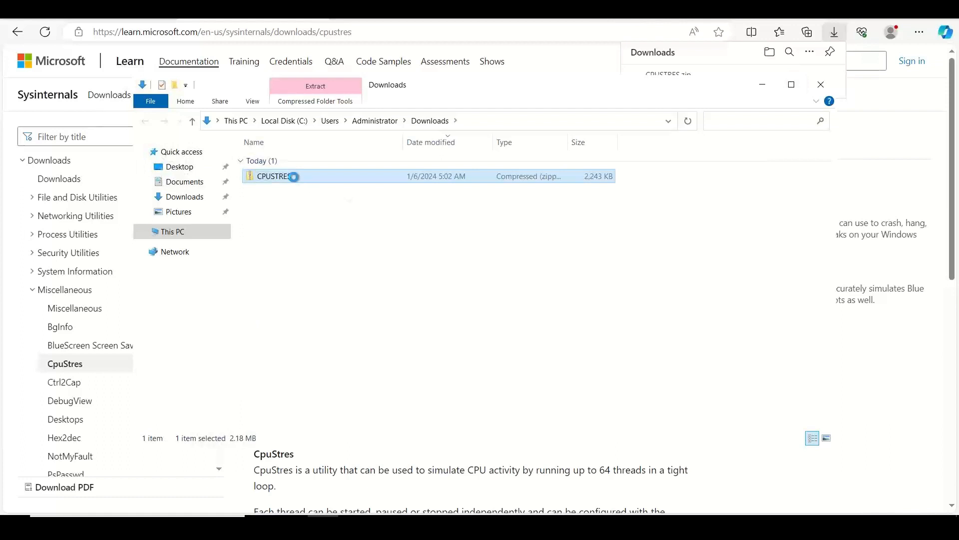
right_click(295, 180)
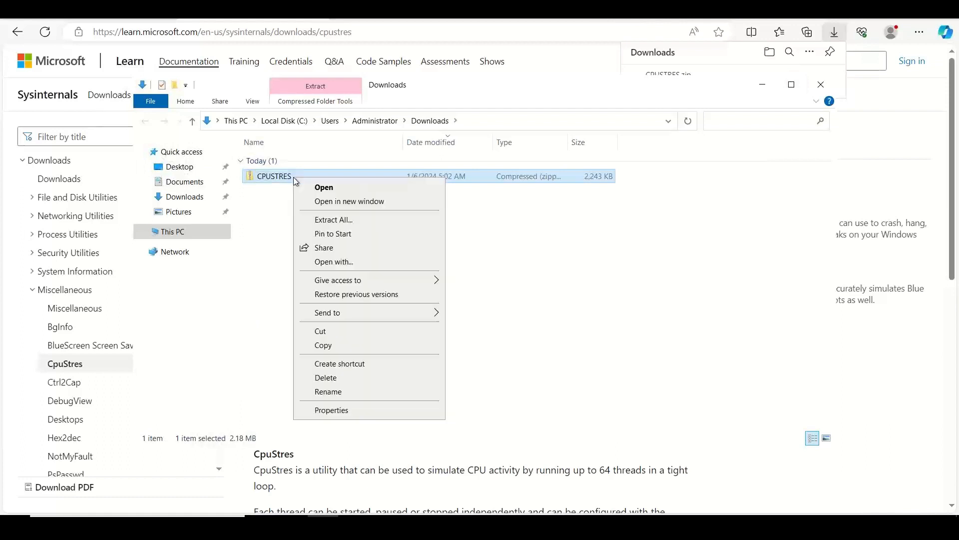
left_click(352, 220)
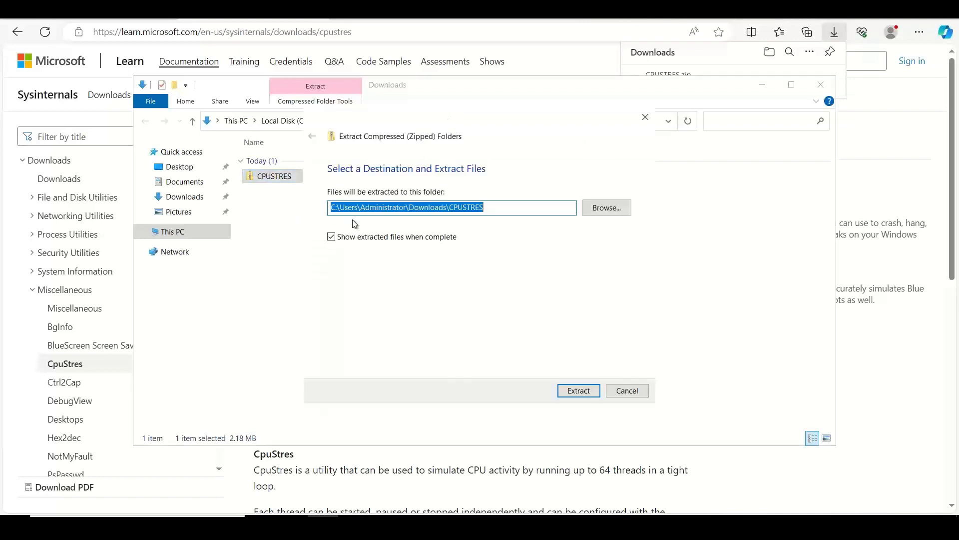
left_click(563, 391)
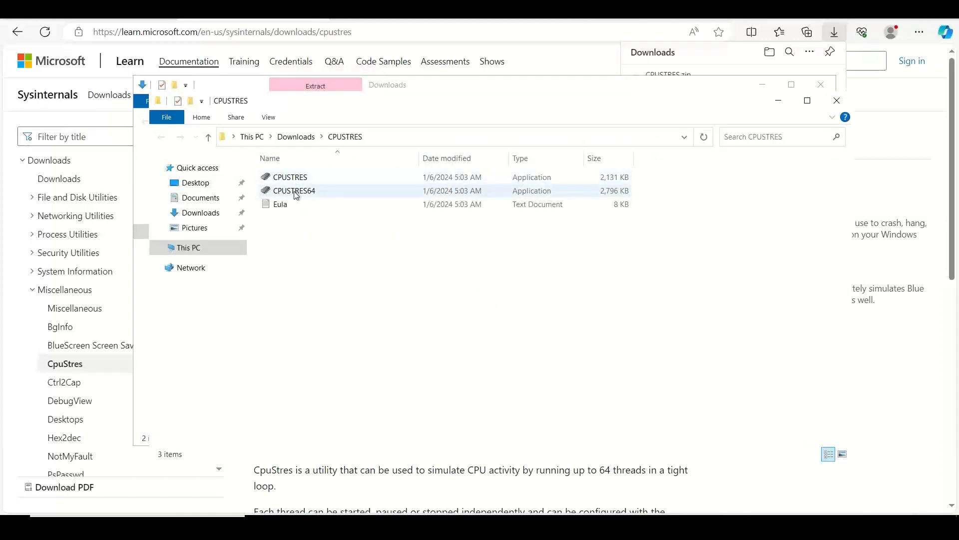
Launch CPUSTRES64 from the extracted folder and place its window beside Task Manager's CPU graph
left_click(295, 192)
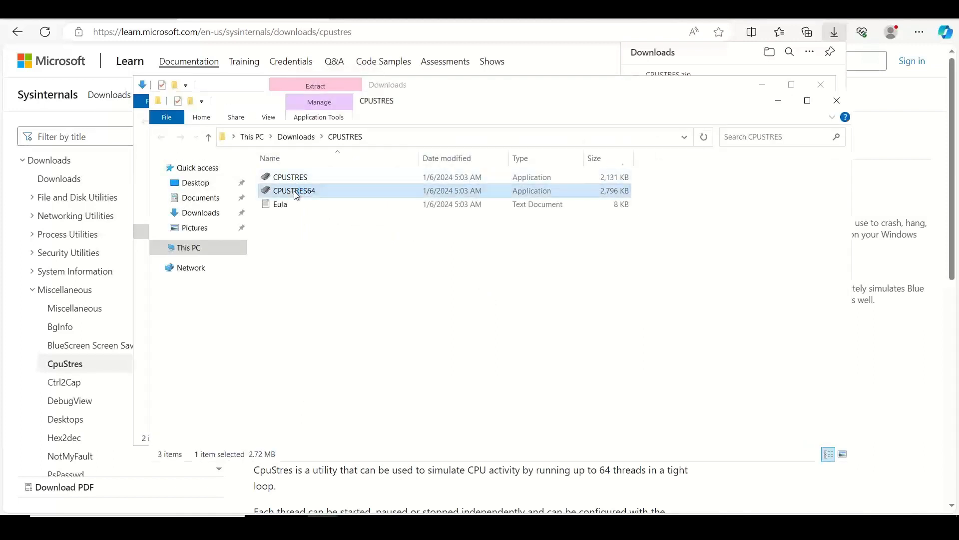
left_click(532, 340)
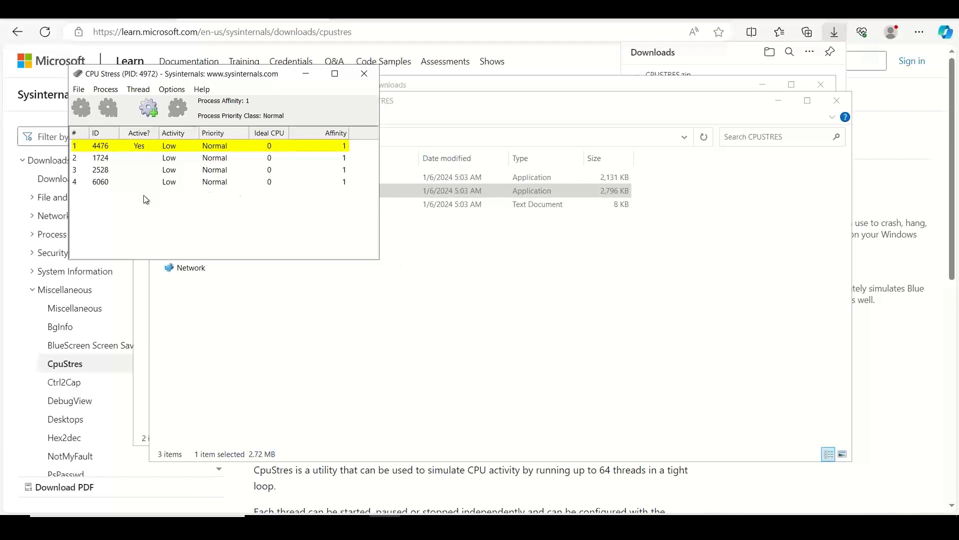
left_click(354, 526)
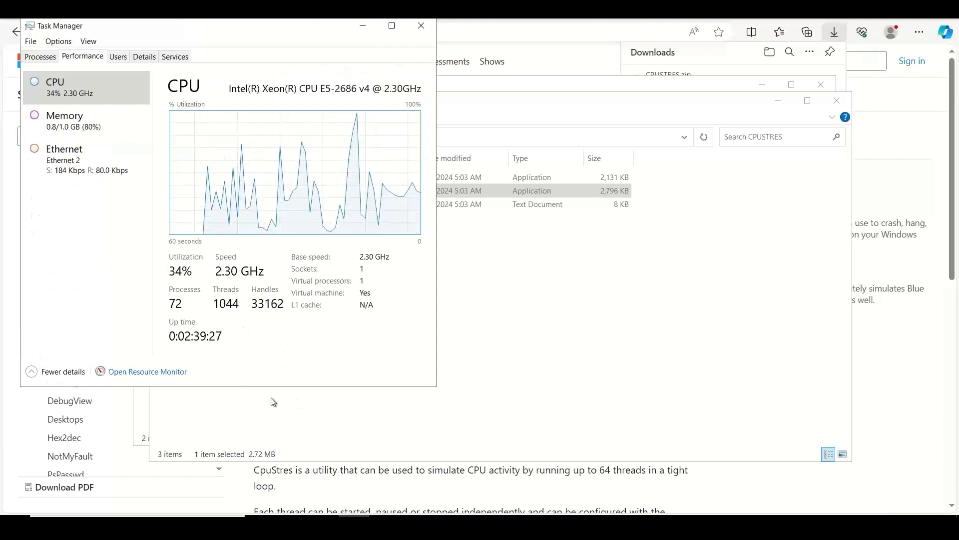
key("alt+Tab")
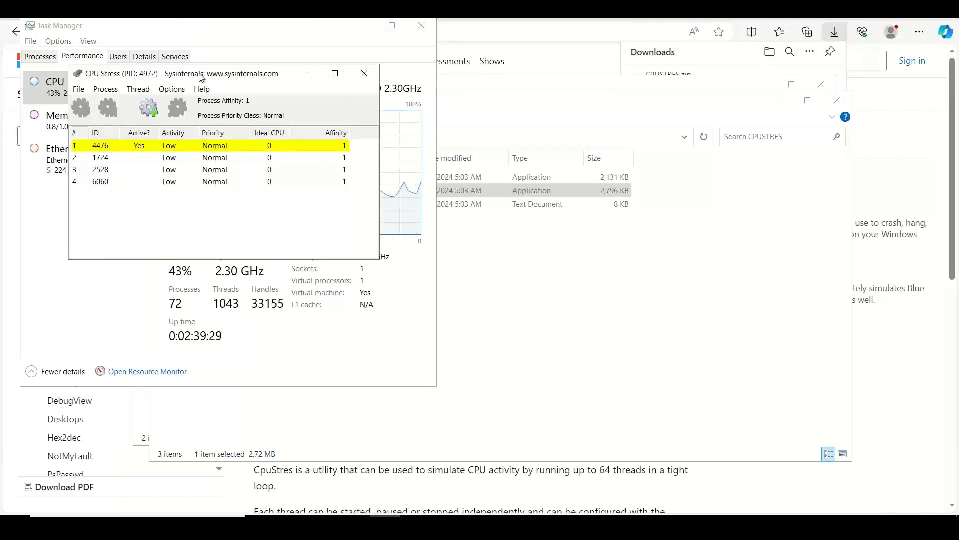
left_click_drag(198, 74, 537, 140)
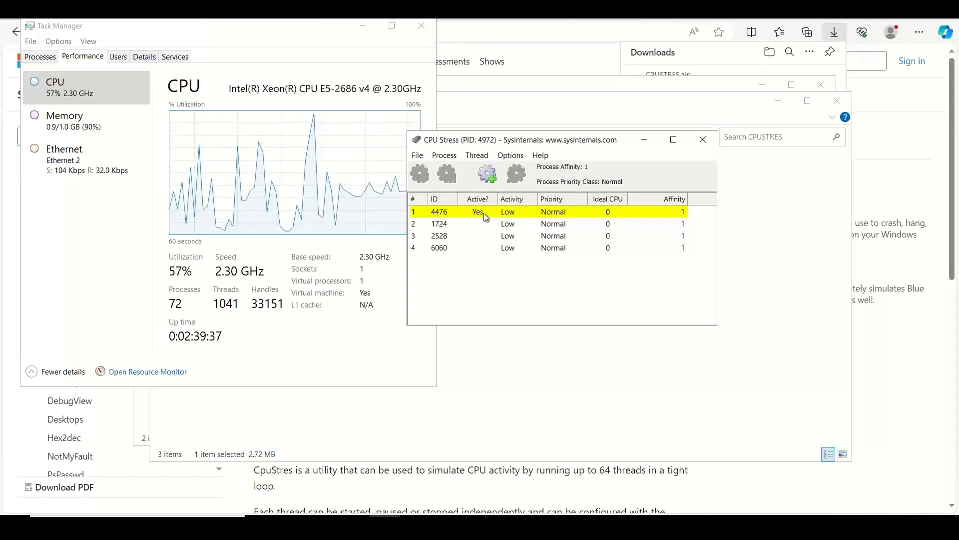
Activate threads 2 and 3 in CPU Stress to raise the CPU load
left_click(449, 225)
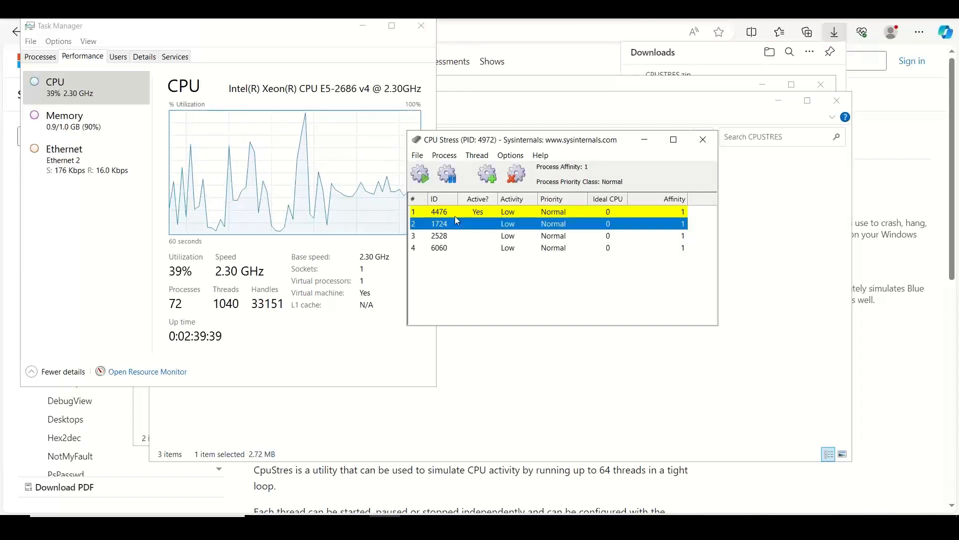
left_click(426, 178)
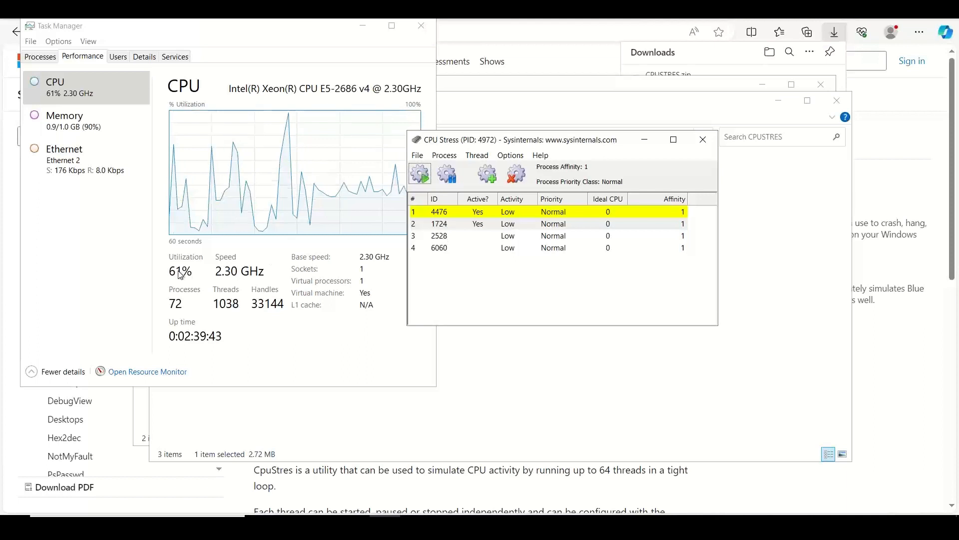
left_click(440, 236)
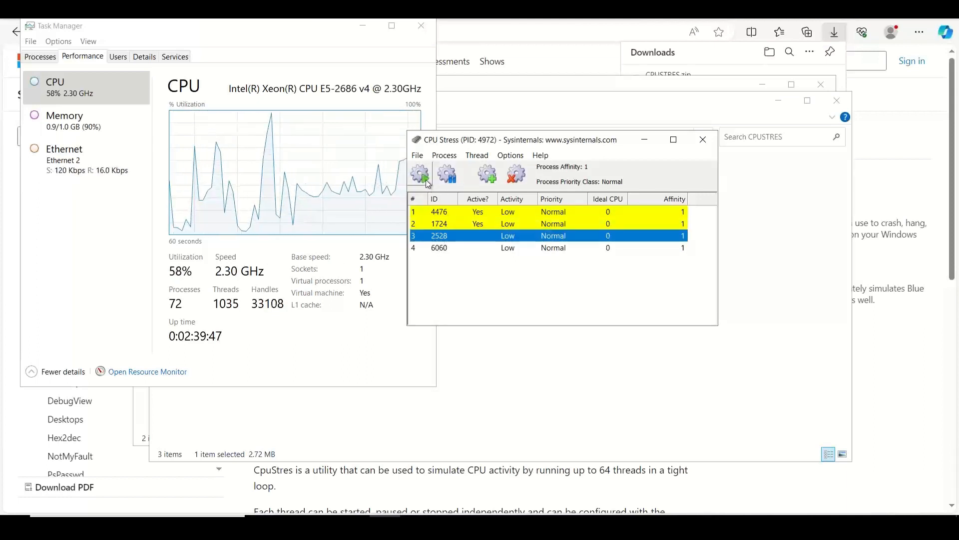
left_click(426, 178)
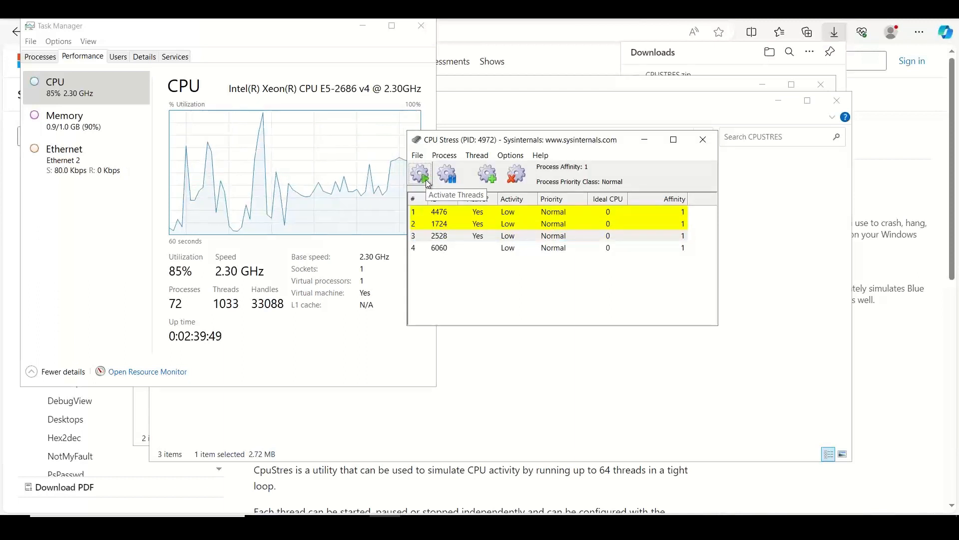
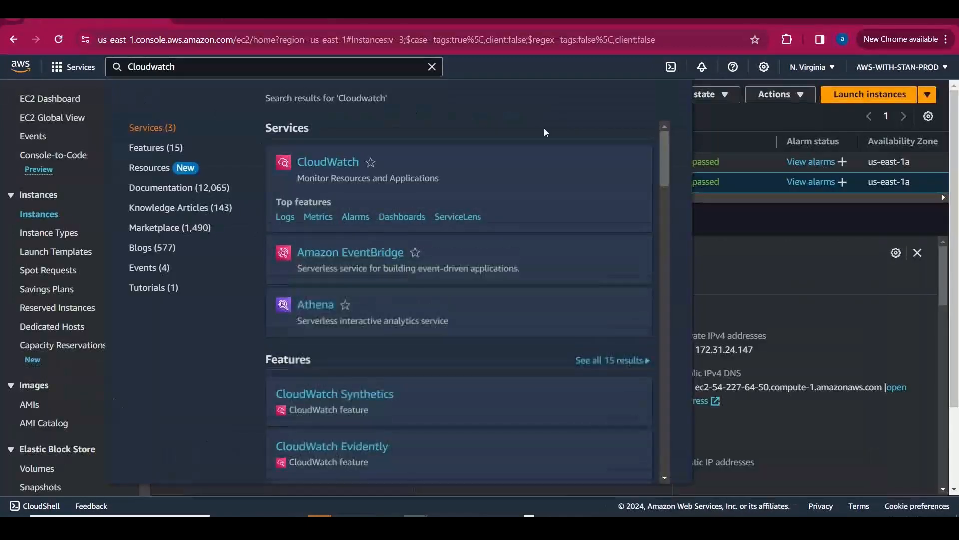
In the AWS EC2 console, select only the stanlxvm01 instance and connect to it through EC2 Instance Connect as ec2-user
left_click(783, 122)
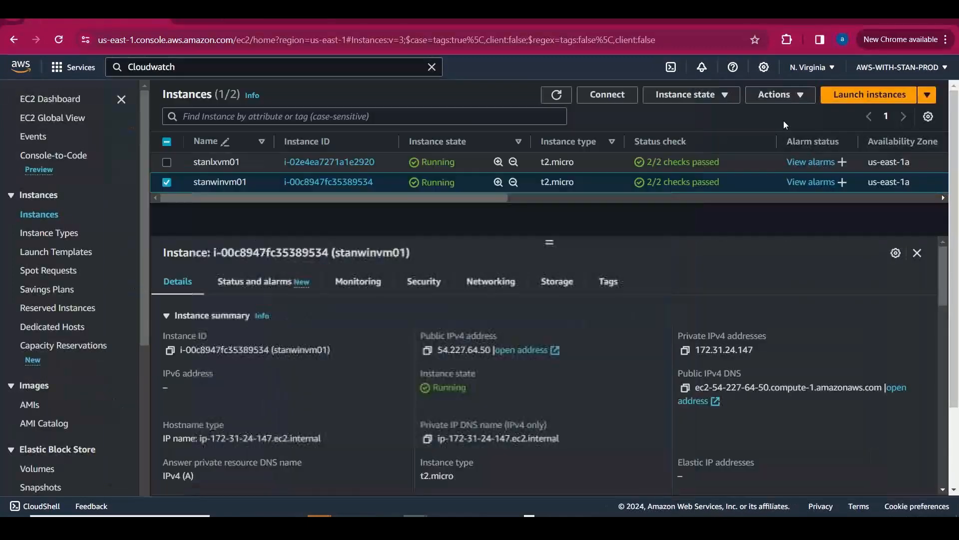
left_click(166, 182)
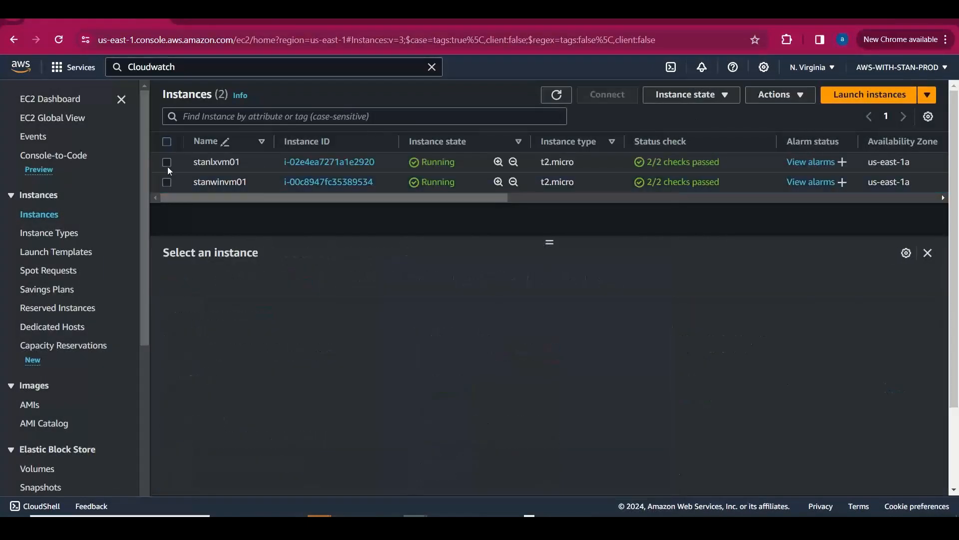
left_click(168, 164)
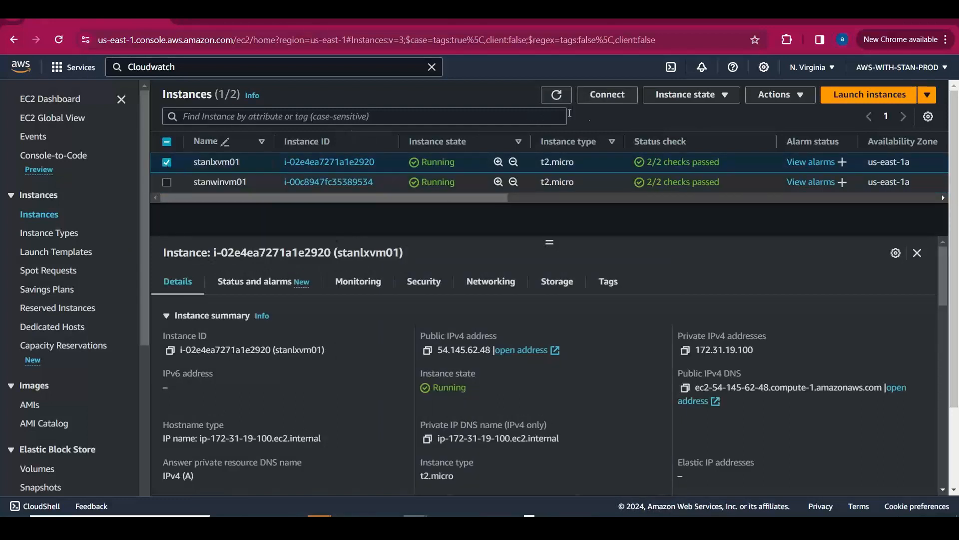
left_click(621, 98)
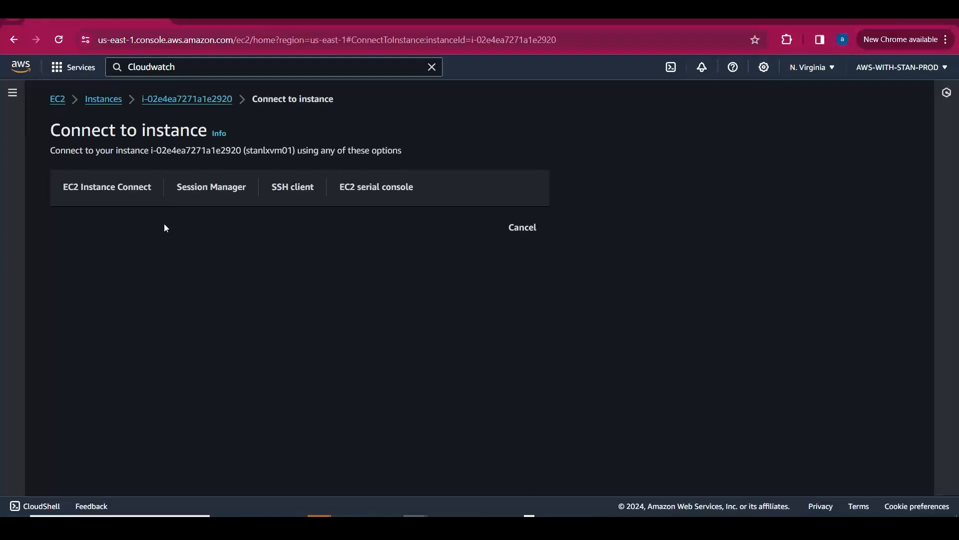
left_click(144, 190)
scroll(956, 248, "down", 2)
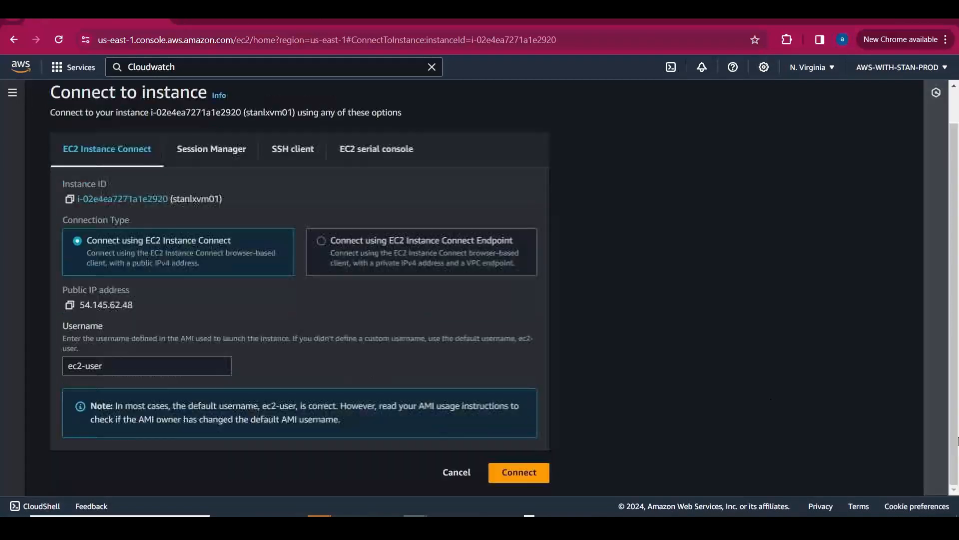
left_click(520, 468)
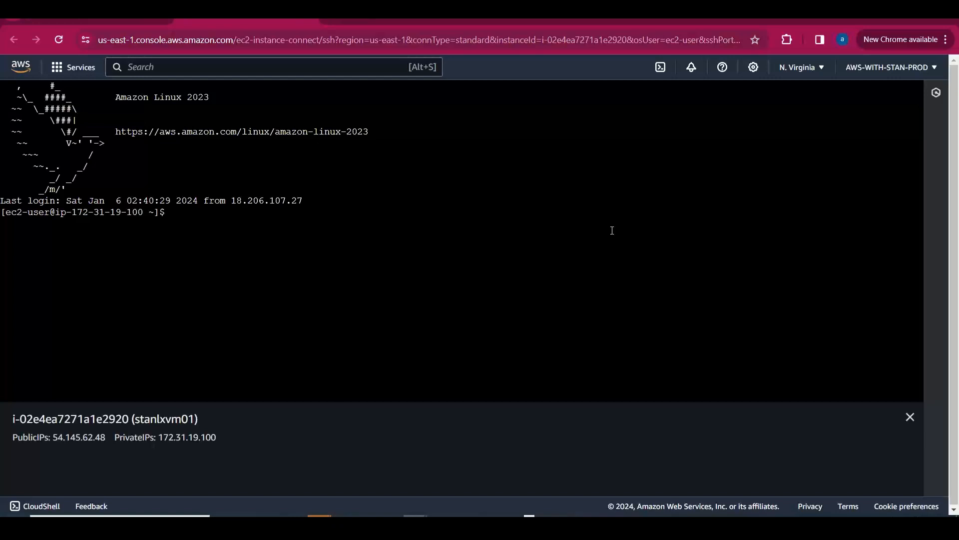
Switch the Linux session to root with "sudo su" and dismiss the instance information pane below the terminal
type("sudo su")
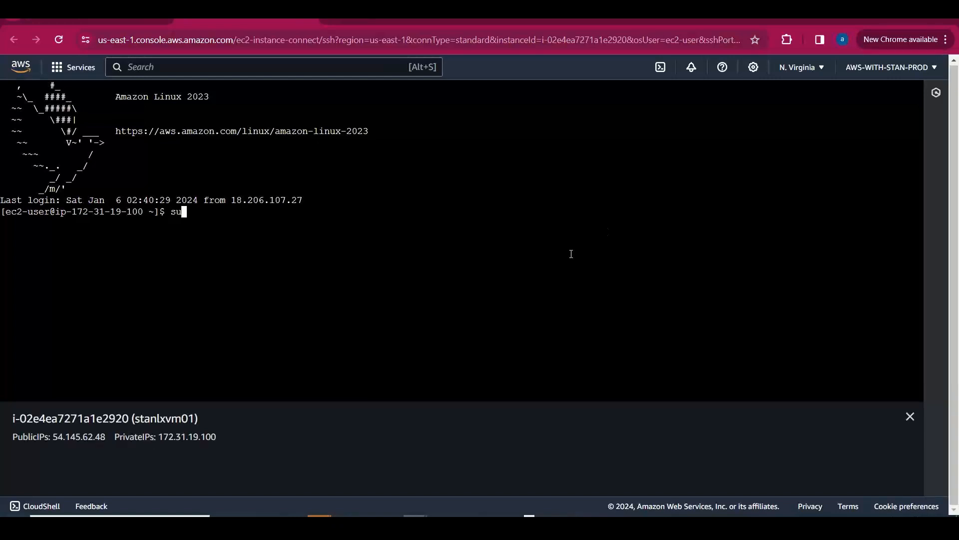
key("Return")
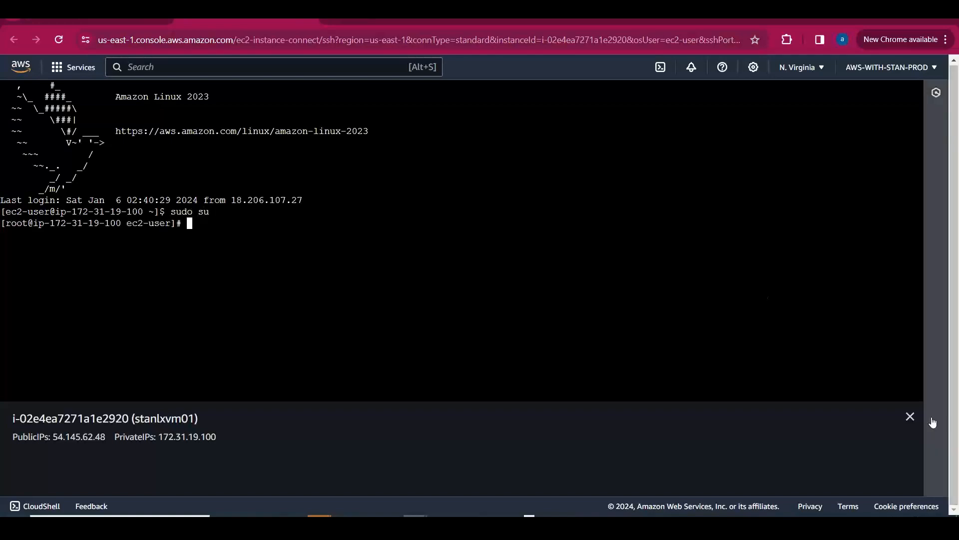
left_click(910, 416)
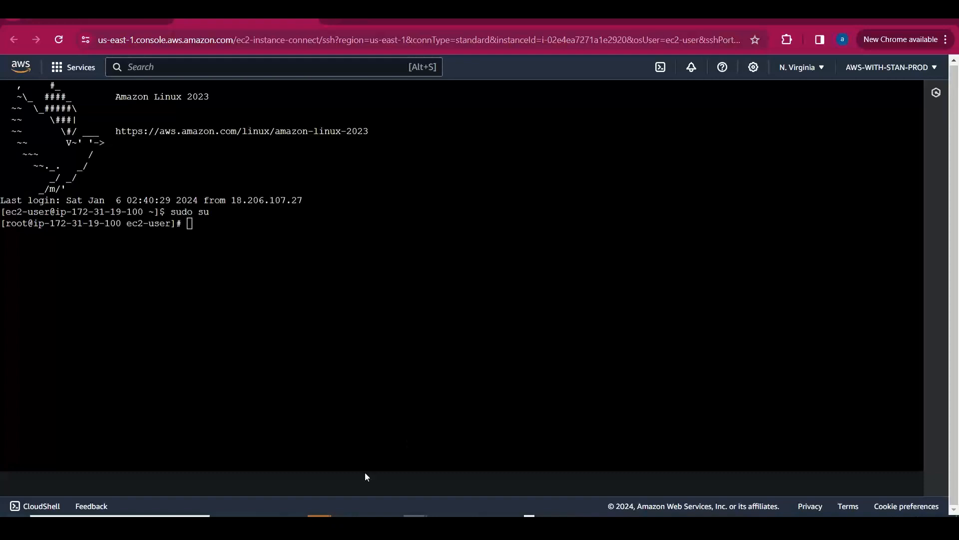
Open "cpu stress linux.txt" from the stan demo folder inside the desktop folder on the local Desktop
mouse_move(342, 522)
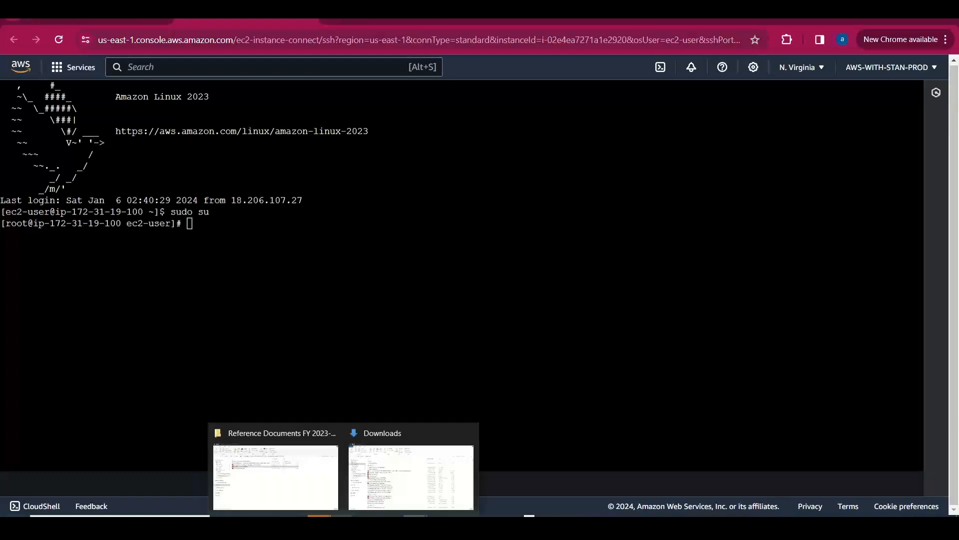
left_click(380, 500)
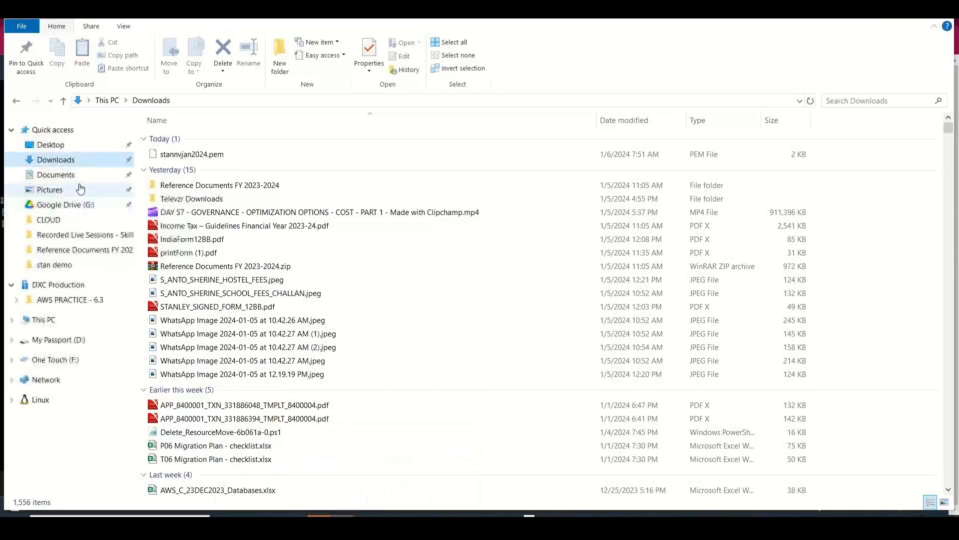
left_click(55, 146)
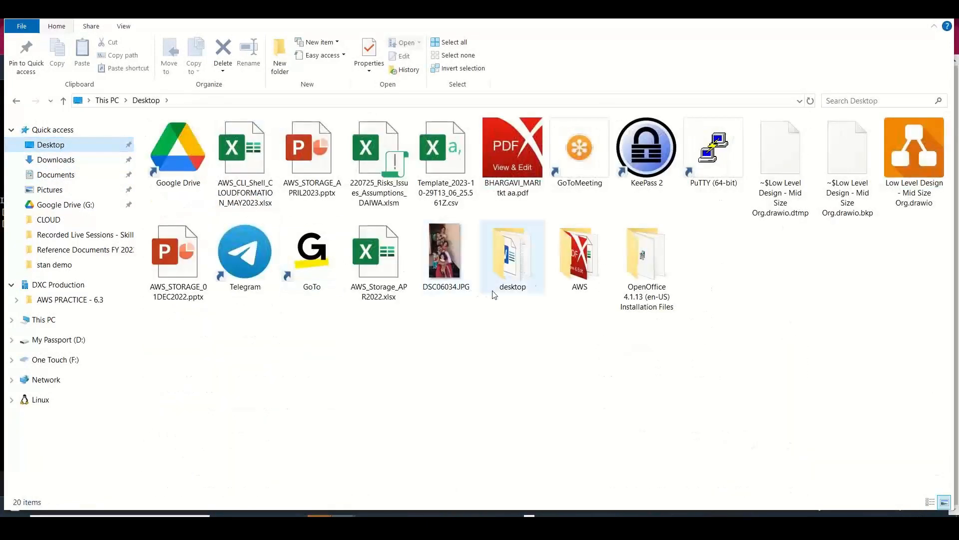
double_click(523, 276)
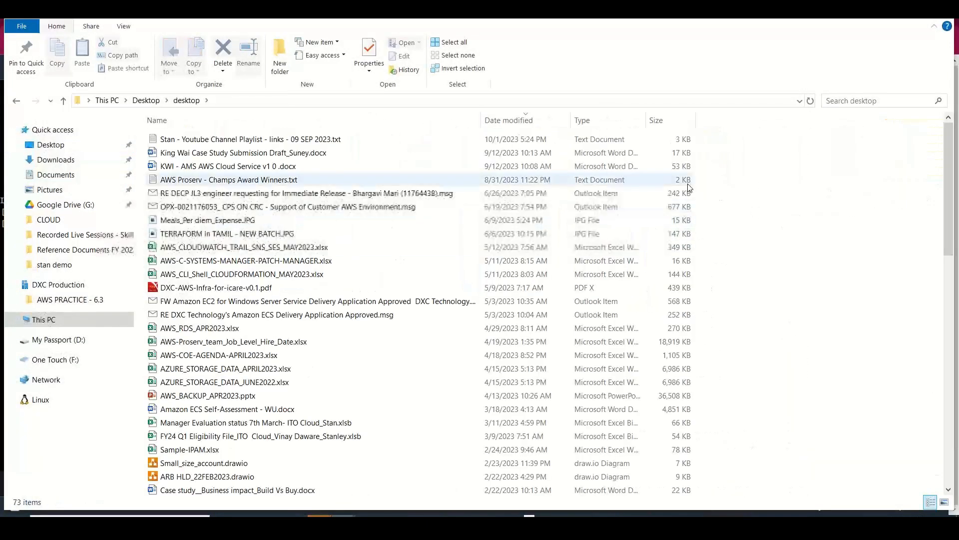
left_click_drag(951, 139, 946, 446)
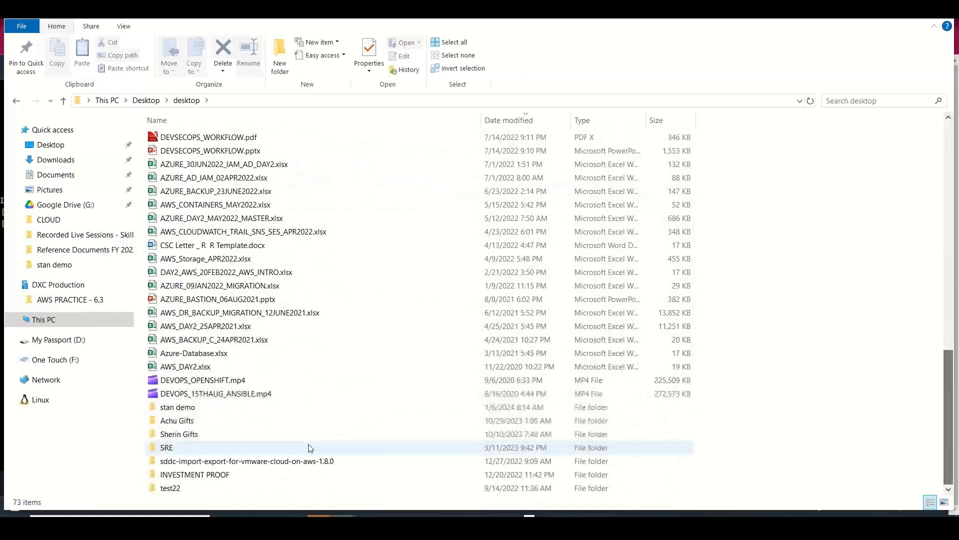
double_click(219, 407)
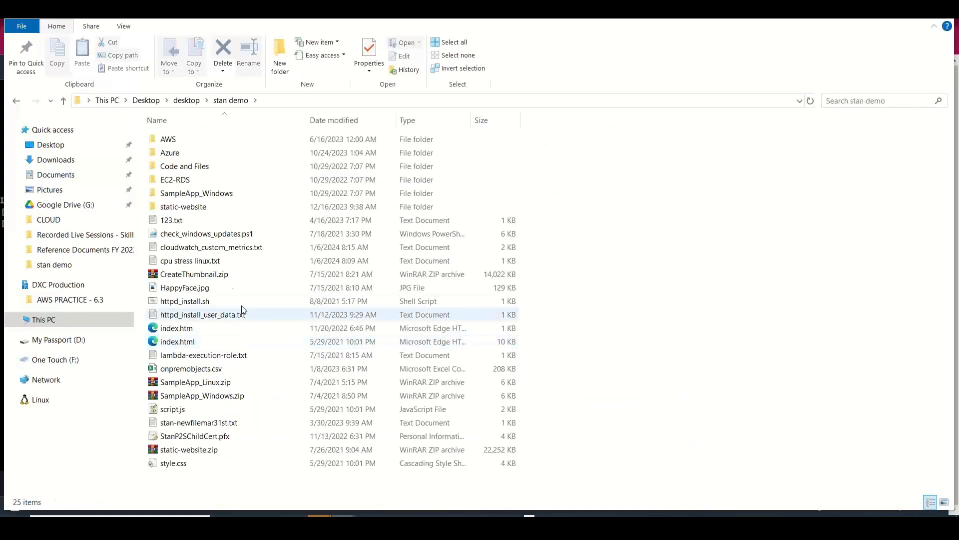
double_click(214, 262)
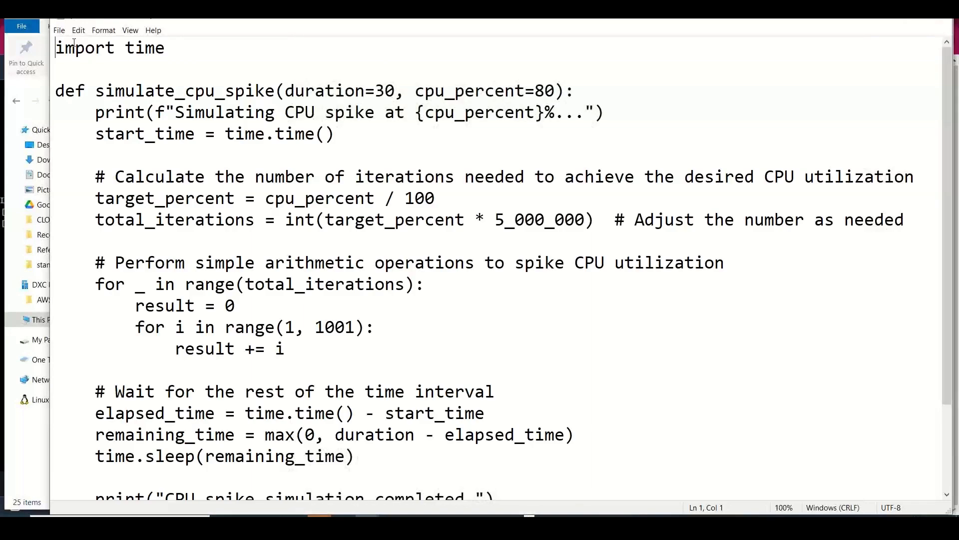
Copy the entire CPU spike Python script from the text file and switch back to the EC2 Instance Connect terminal
left_click_drag(58, 45, 592, 490)
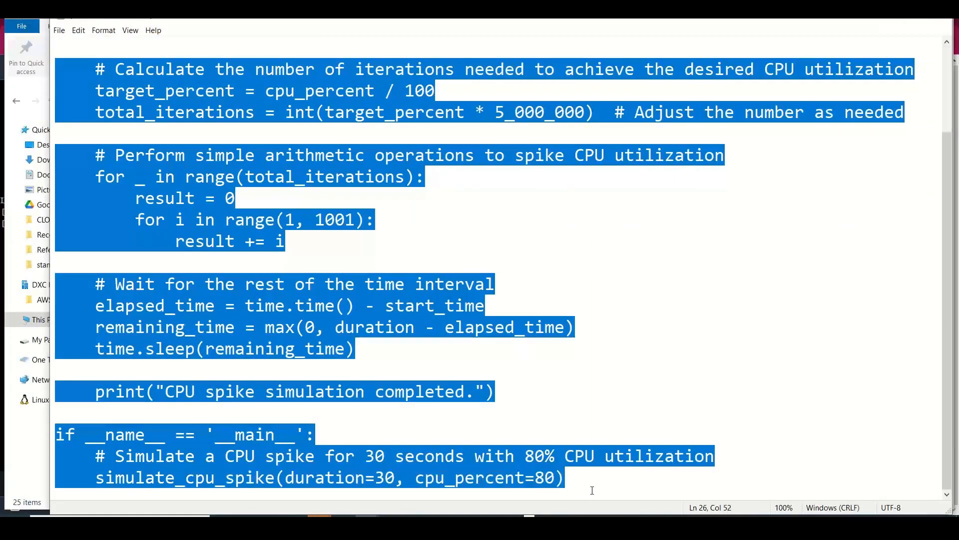
scroll(519, 156, "up", 3)
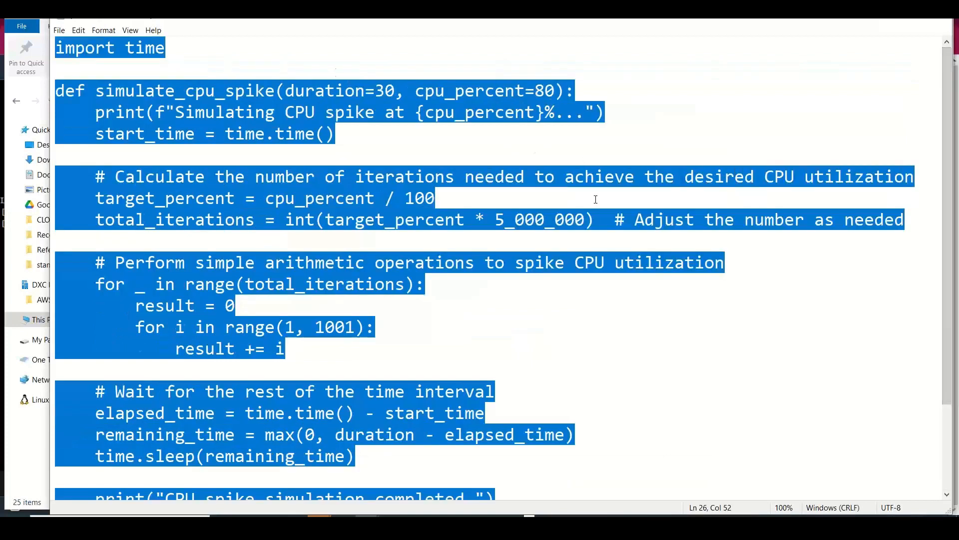
key("alt+Tab")
key("alt+Tab")
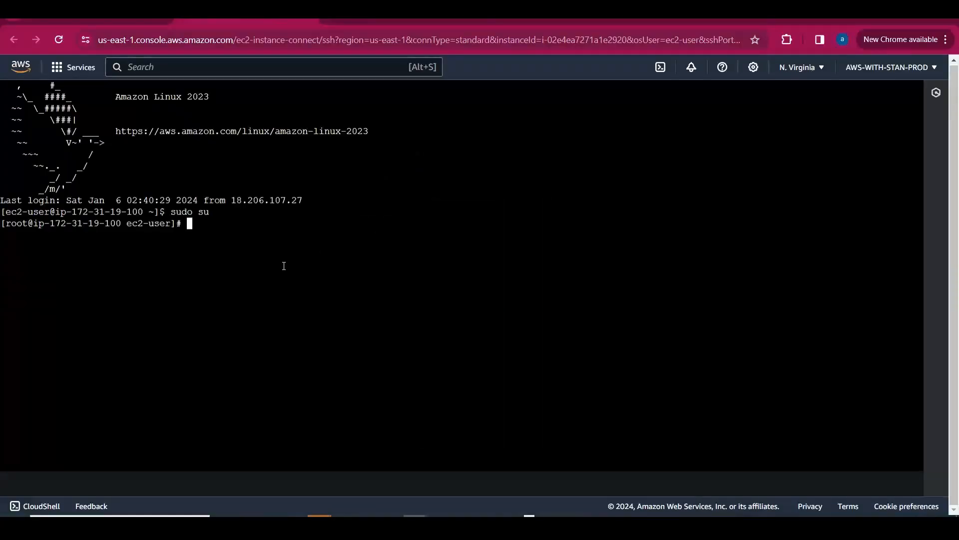
Create a directory named "stan" on the Linux instance and change into it
type("mkdir stan")
key("Return")
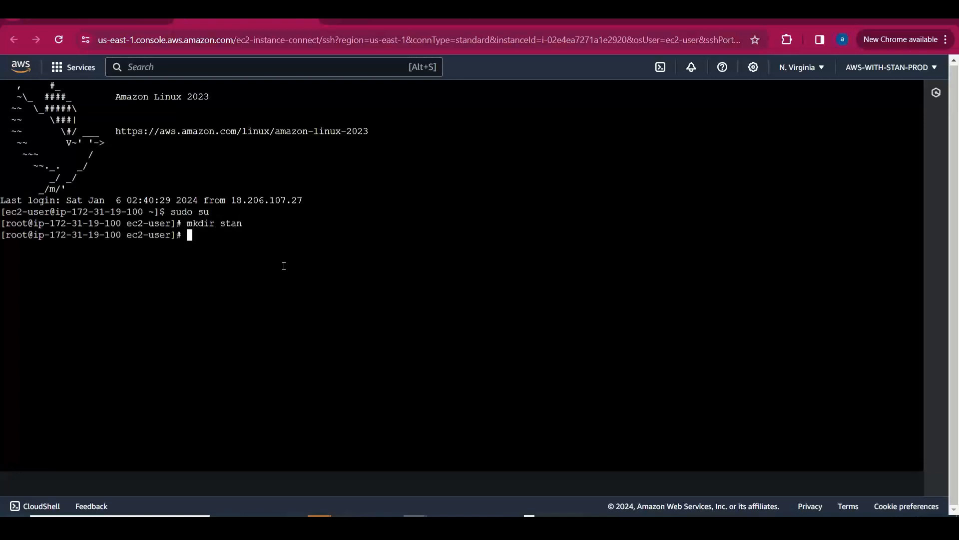
type("cd stan")
key("Return")
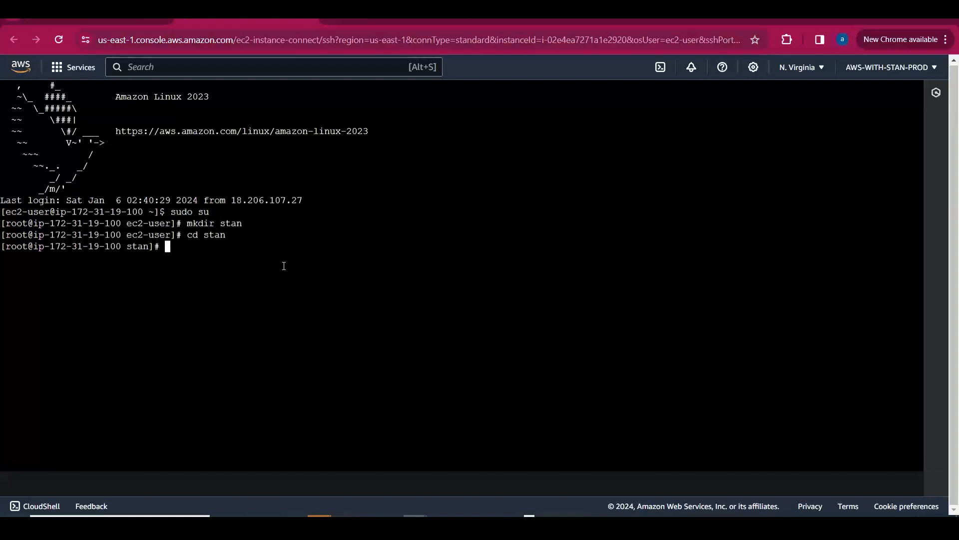
Create cpustres.py in vi, paste the copied CPU spike script into it, and save and quit with ":wq!"
type("vi cpustres.py")
key("Return")
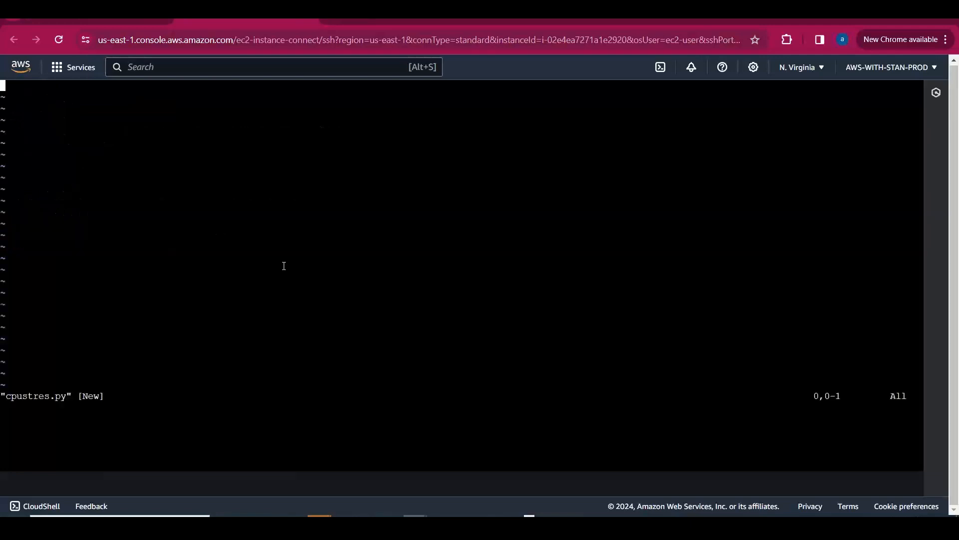
key("i")
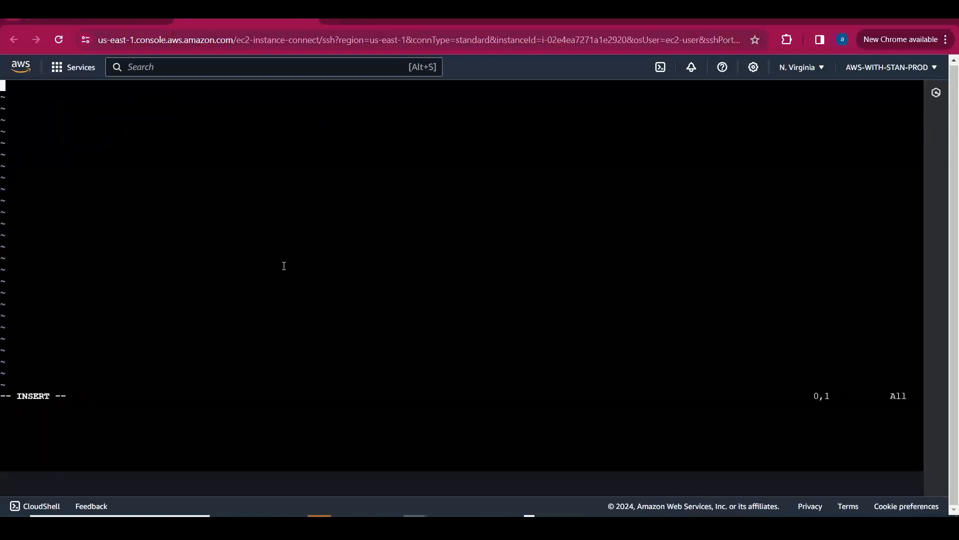
right_click(61, 161)
left_click(85, 283)
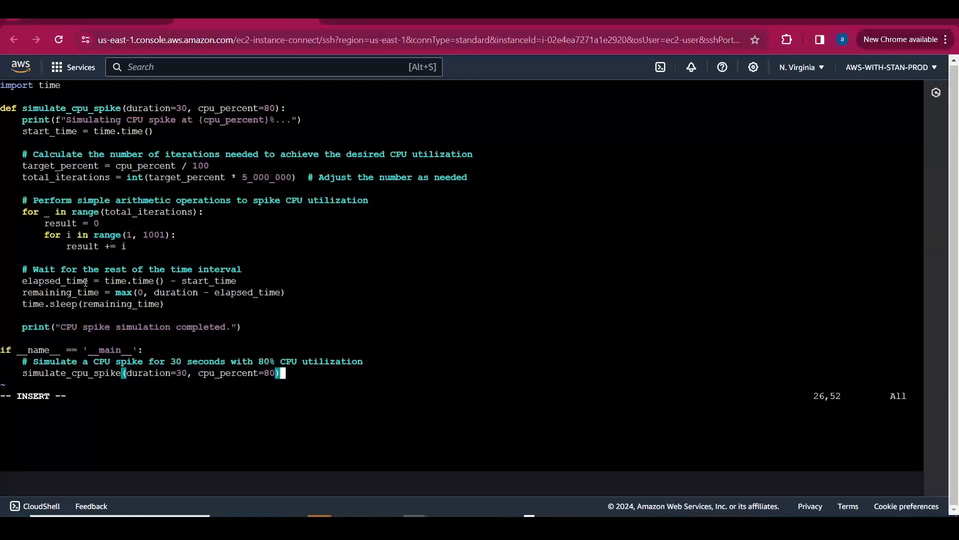
key("Escape")
type(":")
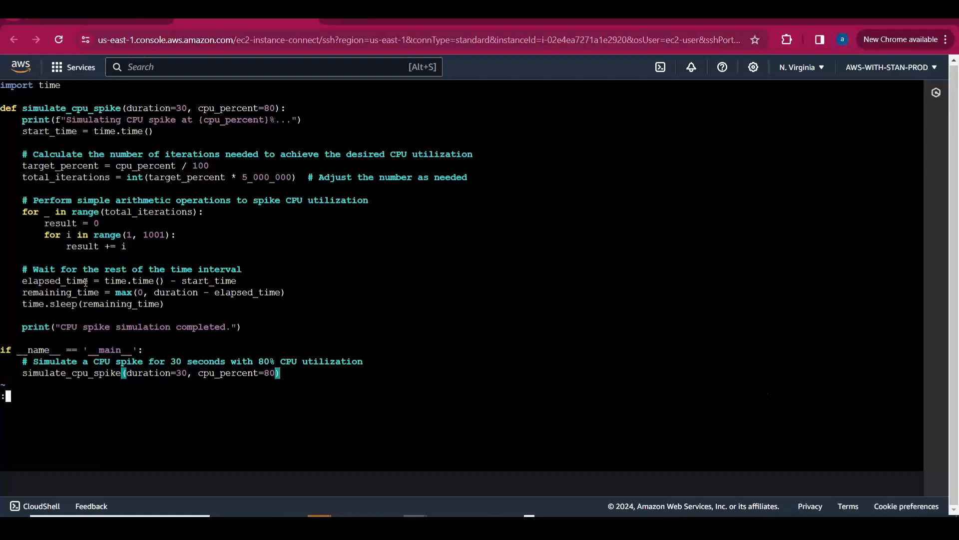
type("wq!")
key("Return")
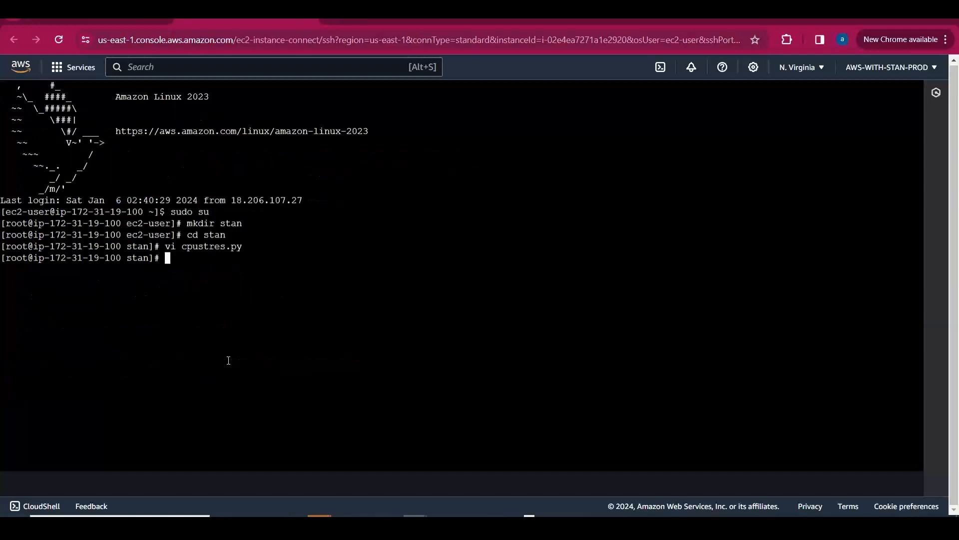
Run the CPU load script with "python3 cpustres.py"
type("python3 cpustres")
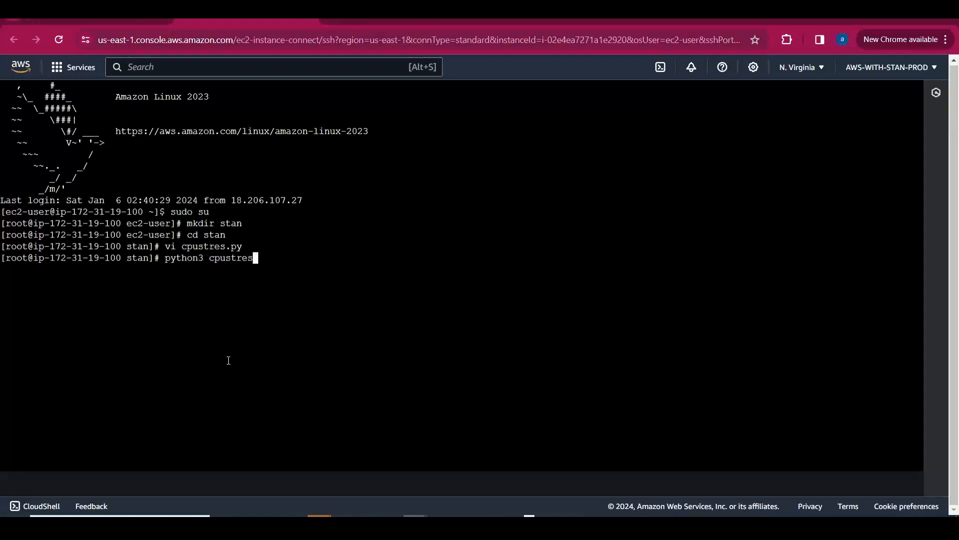
type(".py")
key("Return")
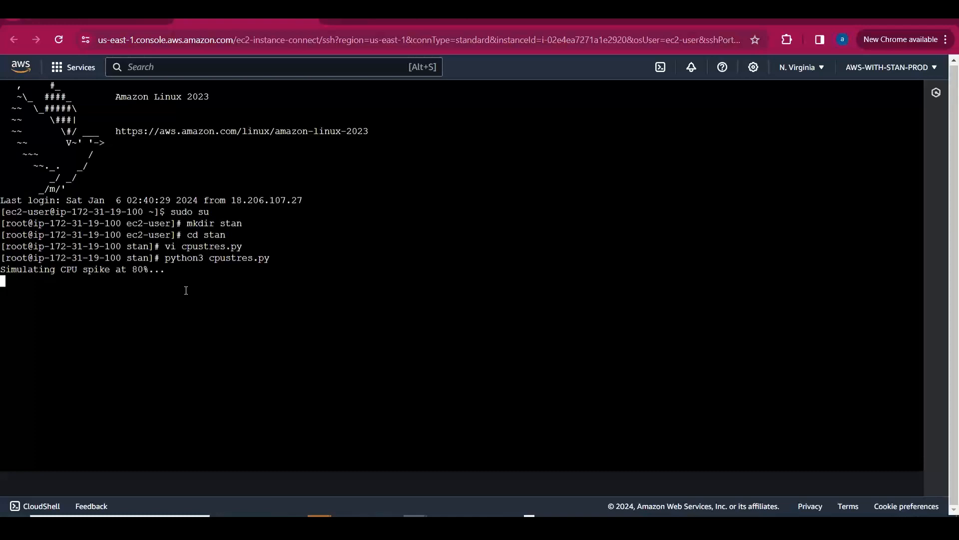
Switch to the Excel workbook and enter "Whats happening currently -- Real Time" in cell E1 of the Metrics sheet
key("alt+Tab")
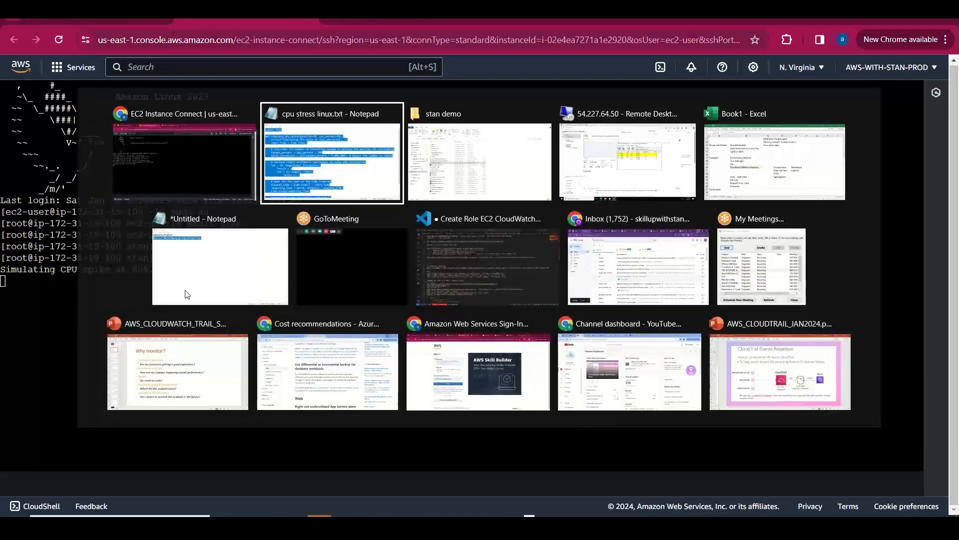
key("alt+Tab")
key("alt+Tab")
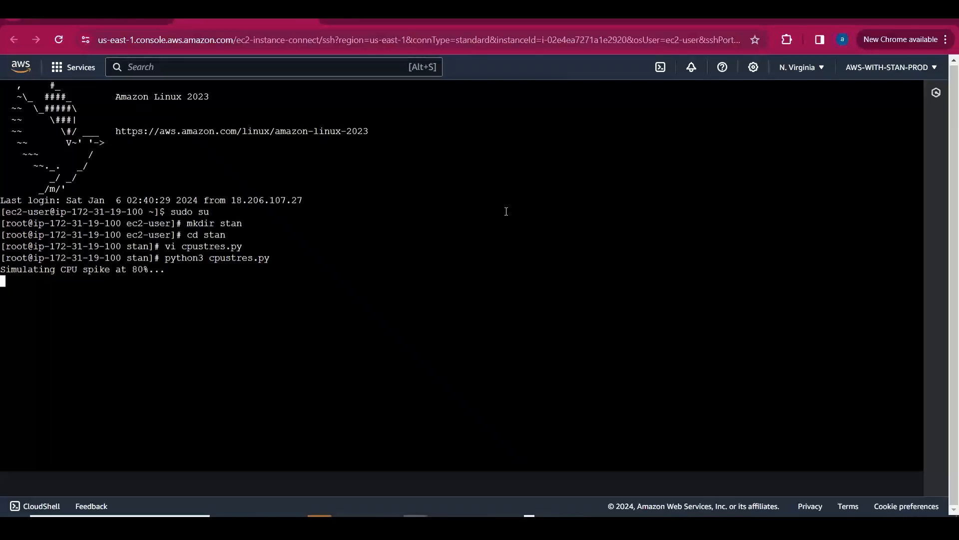
key("alt+Tab")
key("alt+Tab")
key("alt+Tab")
key("alt+Tab")
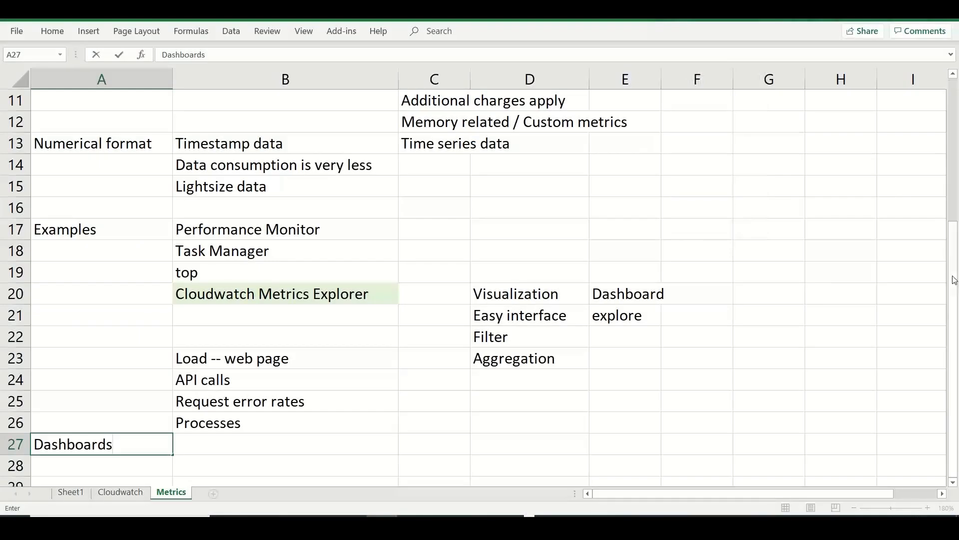
left_click_drag(955, 279, 954, 82)
left_click(602, 101)
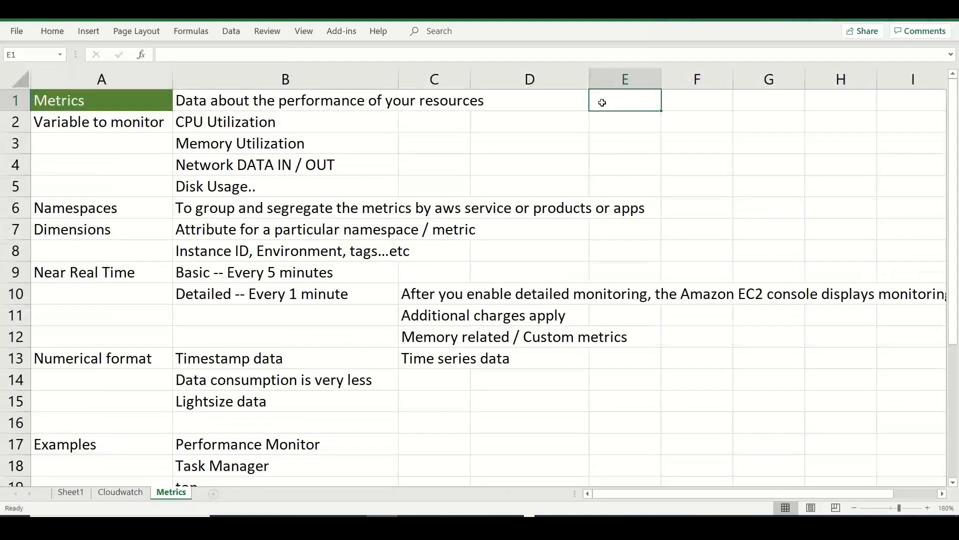
type("Whats hap")
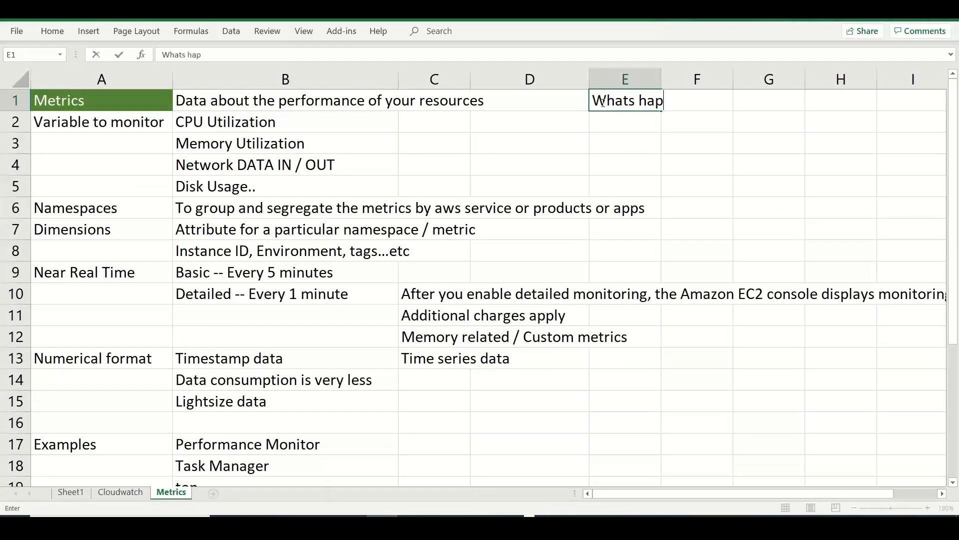
type("pening currentl")
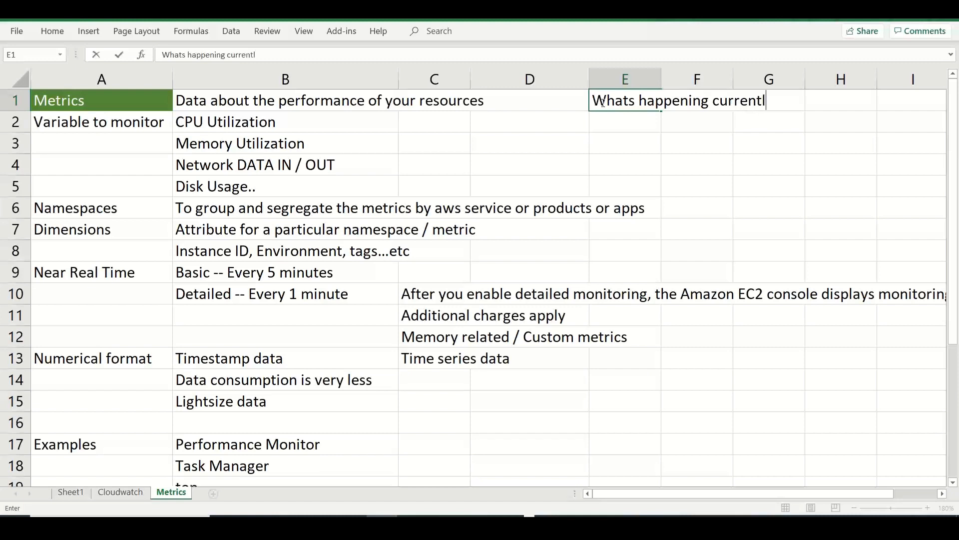
type("y -- Real Time")
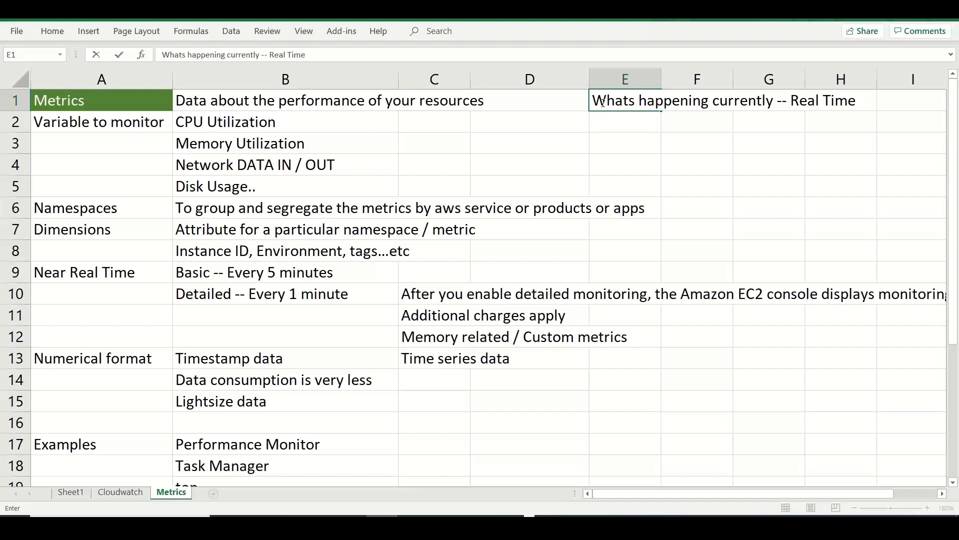
Switch to the CloudWatch console in the browser, view the metrics Explorer page, and return to the All metrics list
key("alt+Tab")
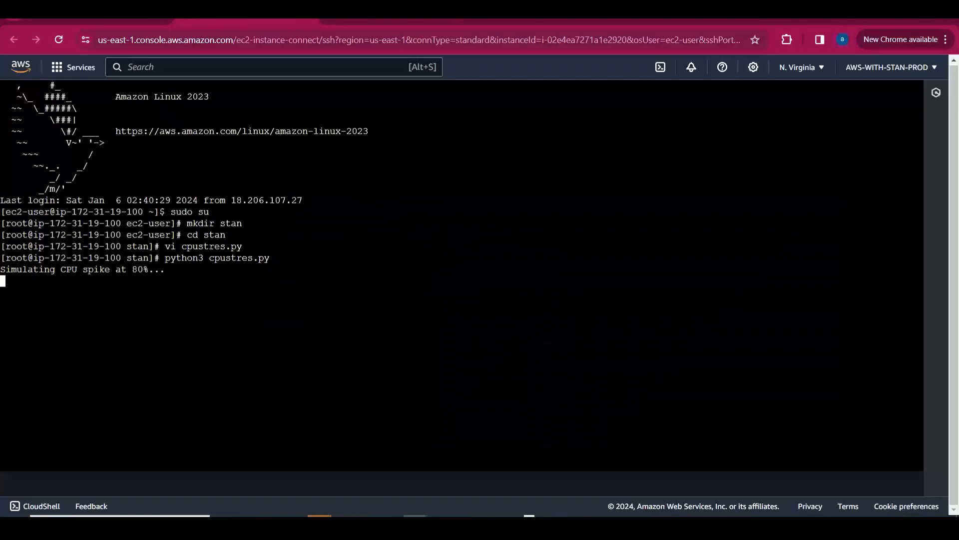
left_click(390, 22)
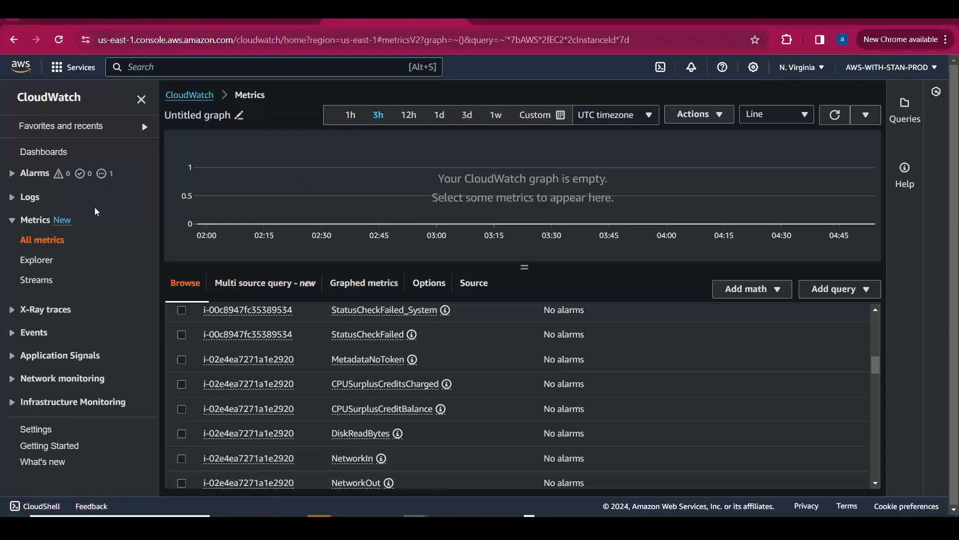
left_click(40, 222)
left_click(40, 222)
left_click(41, 269)
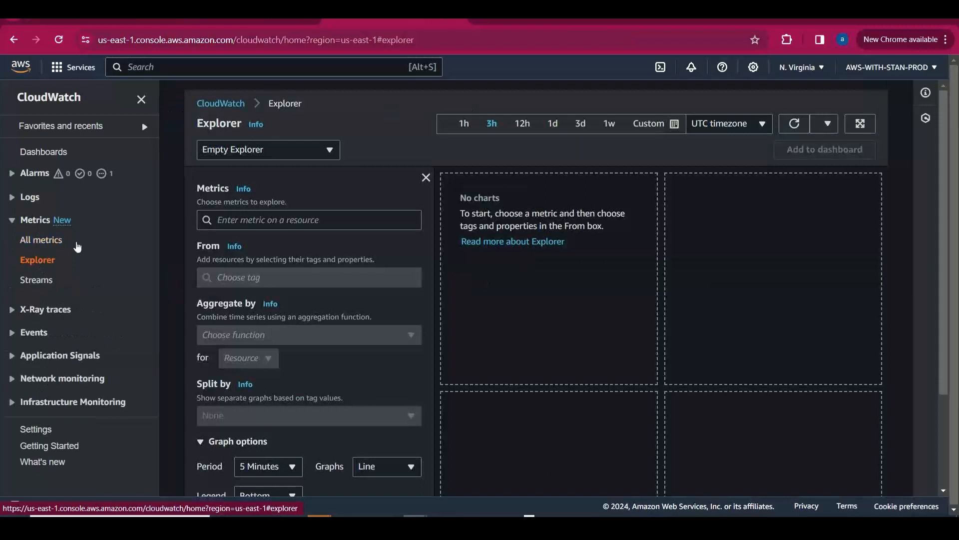
left_click(56, 245)
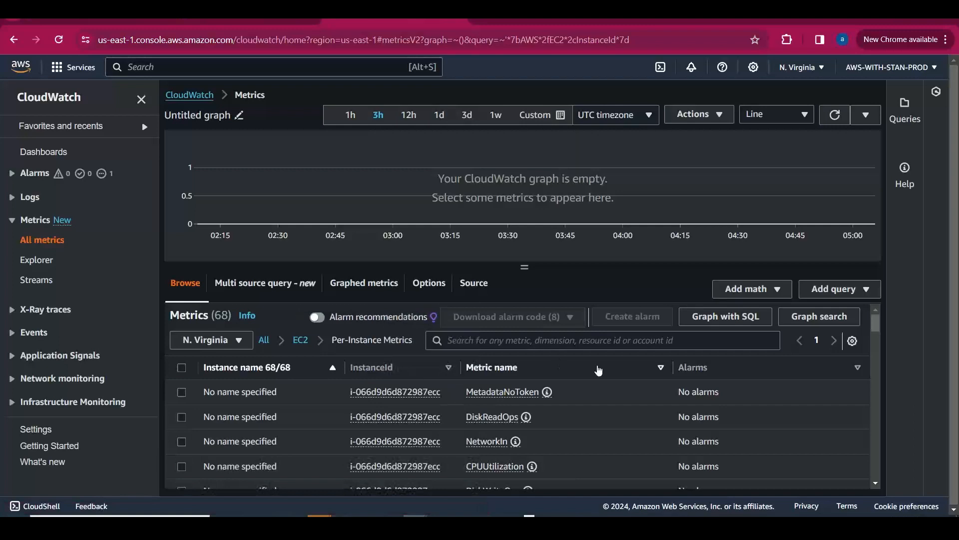
In the EC2 instances list, select stanwinvm01 and copy its instance ID
key("alt+Tab")
left_click(209, 26)
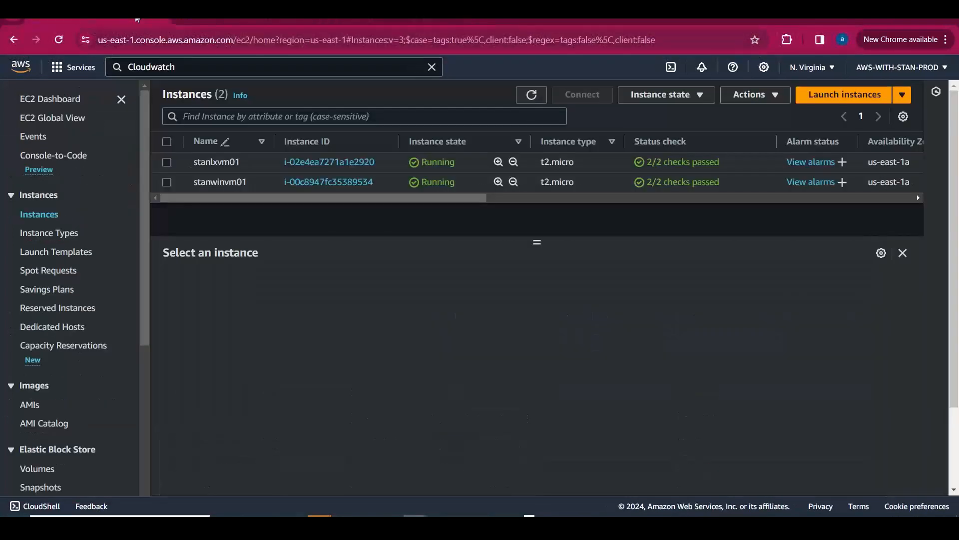
left_click(169, 183)
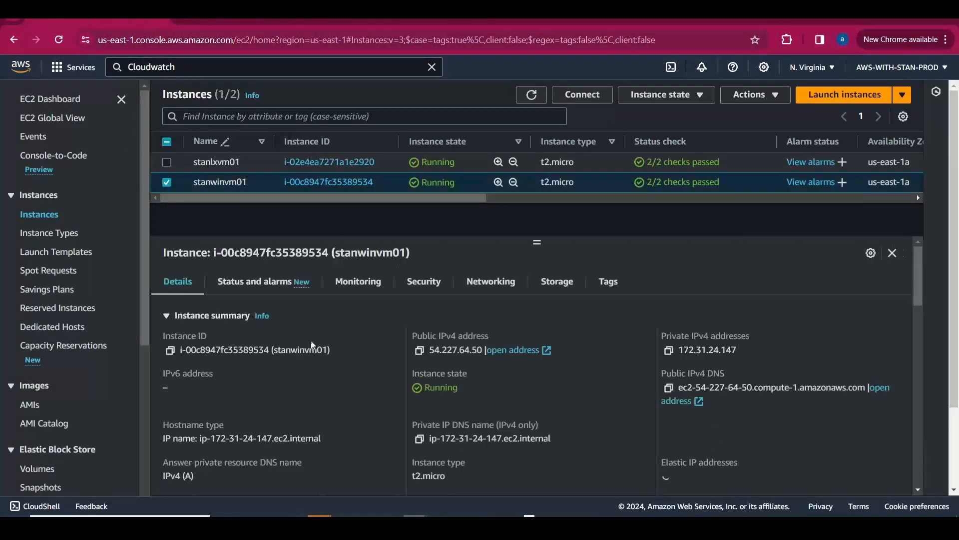
left_click(170, 351)
Filter the CloudWatch EC2 per-instance metrics by the copied stanwinvm01 instance ID
left_click(388, 19)
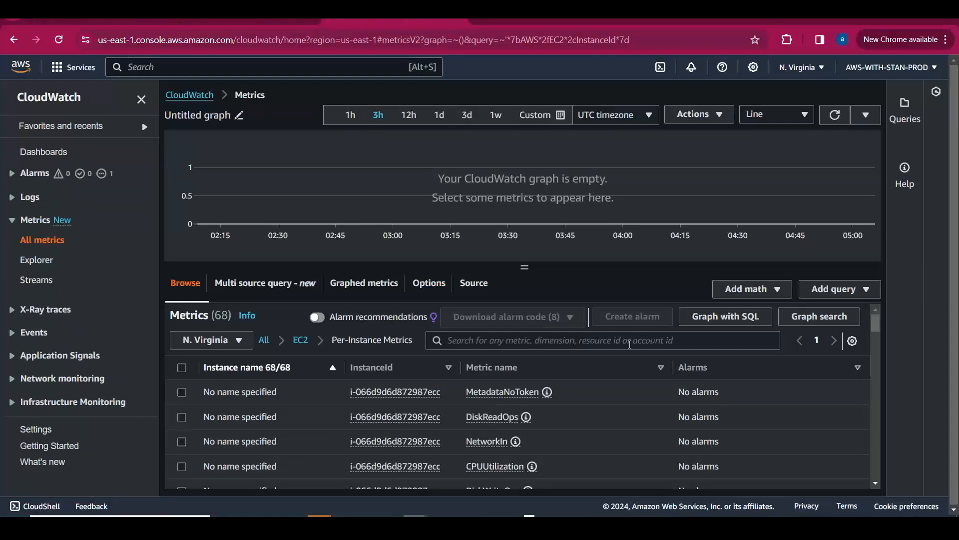
left_click(481, 345)
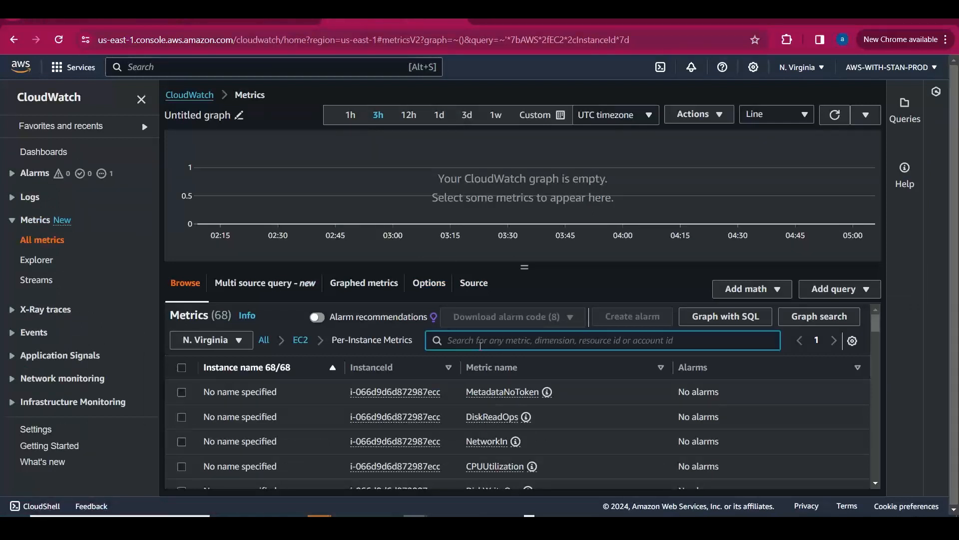
key("ctrl+v")
key("Return")
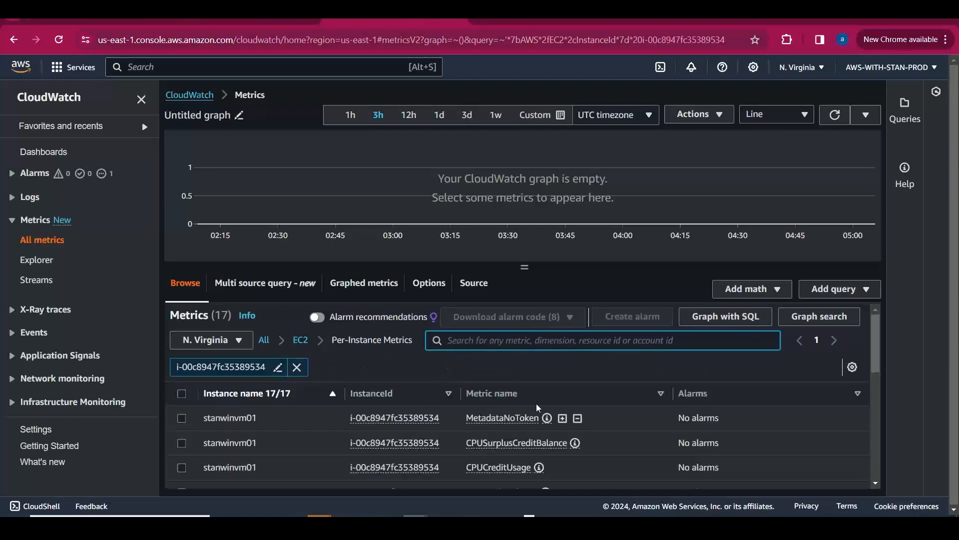
Sort the filtered metrics by metric name, graph CPUUtilization for stanwinvm01, and enlarge the graph area
left_click(543, 400)
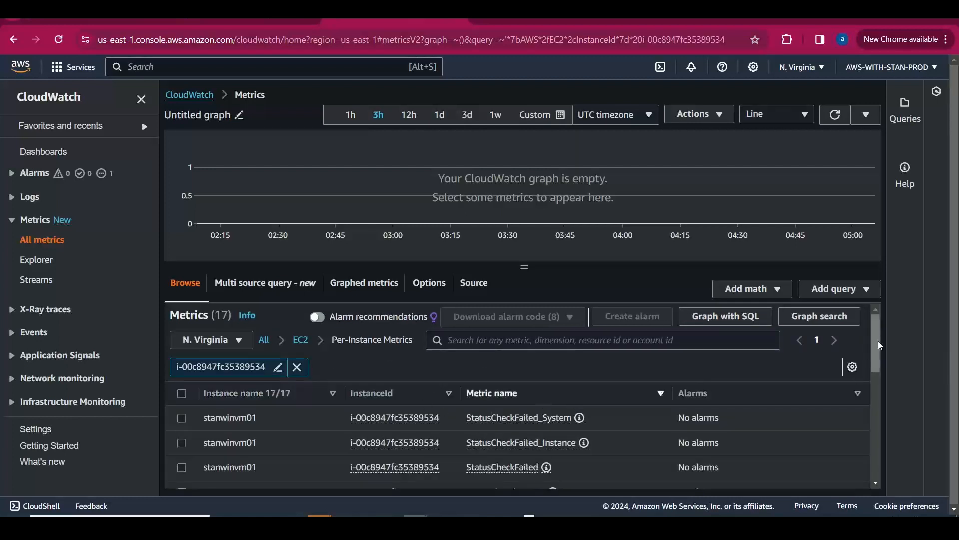
left_click_drag(879, 344, 888, 450)
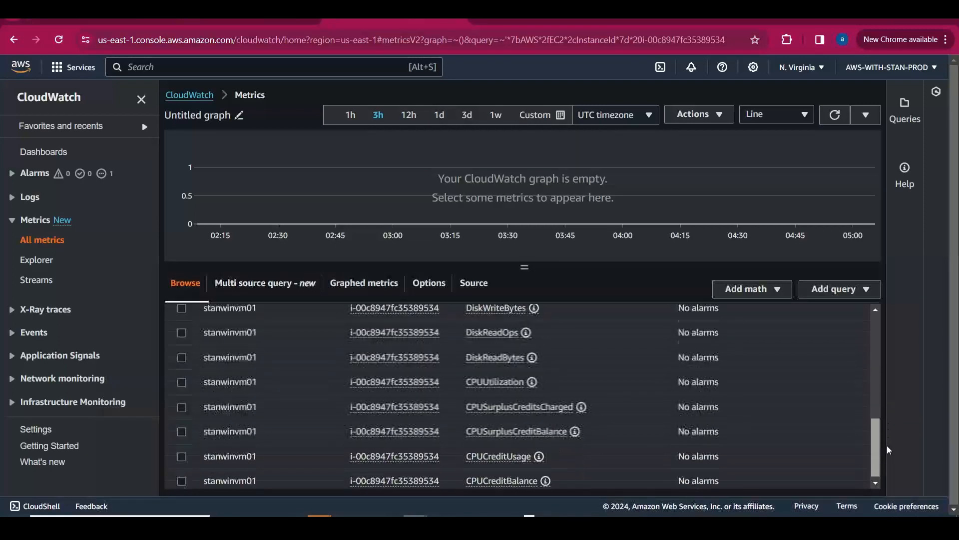
left_click(184, 382)
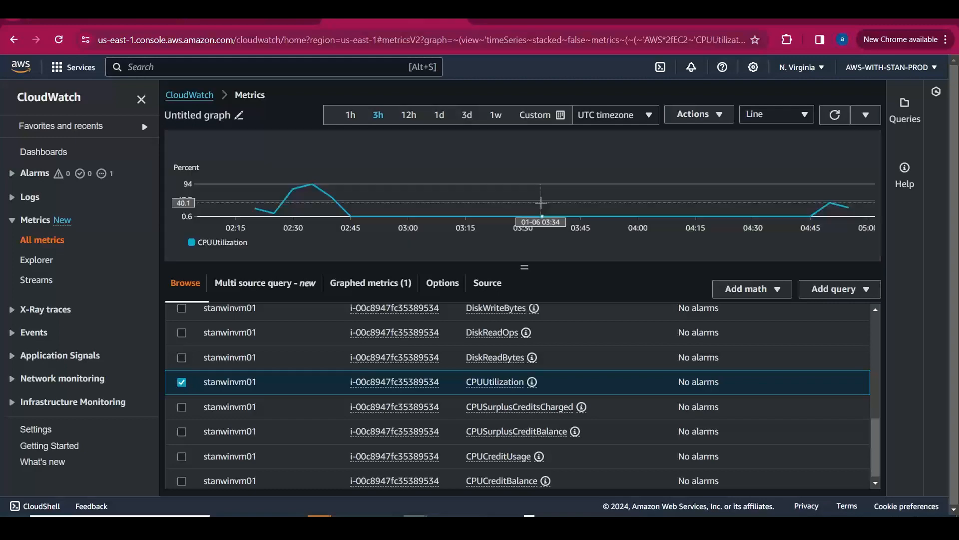
left_click_drag(523, 267, 536, 363)
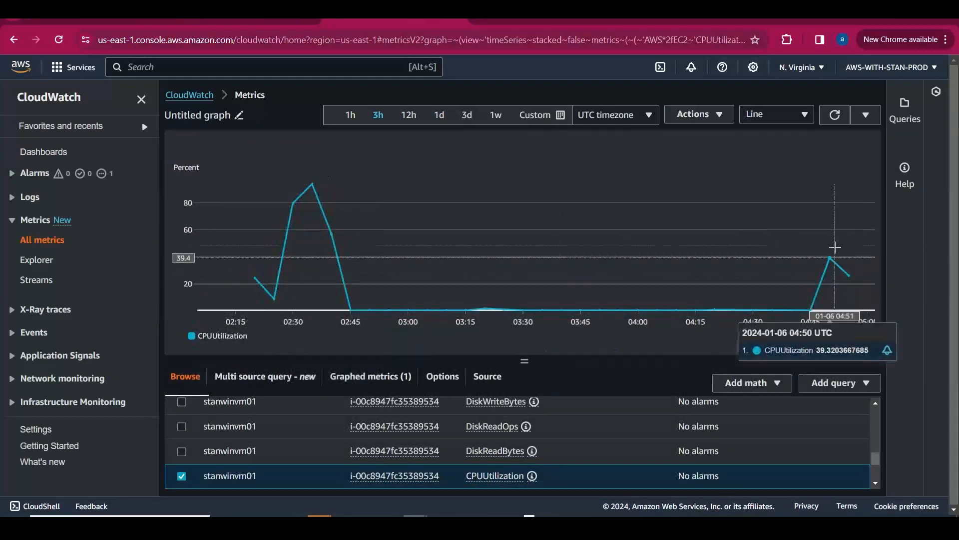
Set the graph's time range to 1h and view the relative and absolute custom range options without applying one
left_click(349, 116)
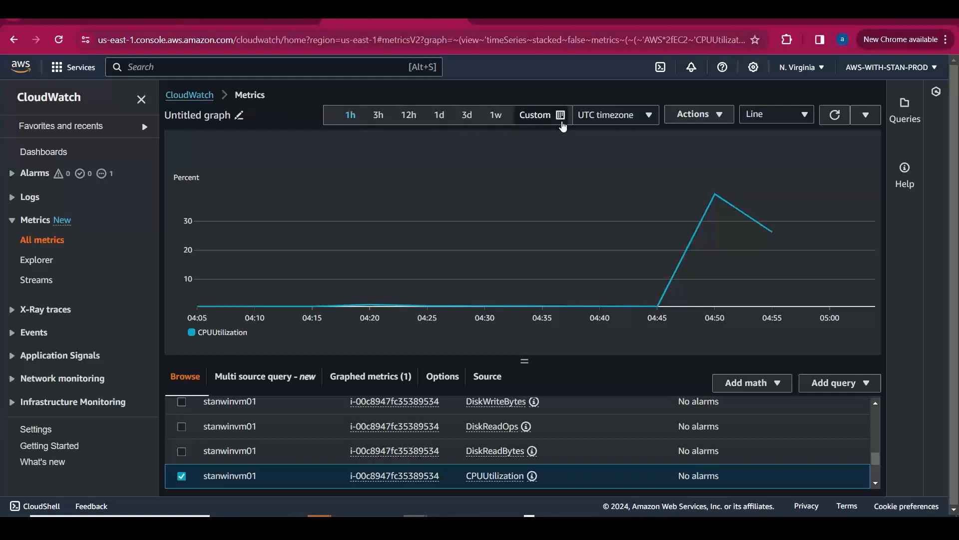
left_click(561, 122)
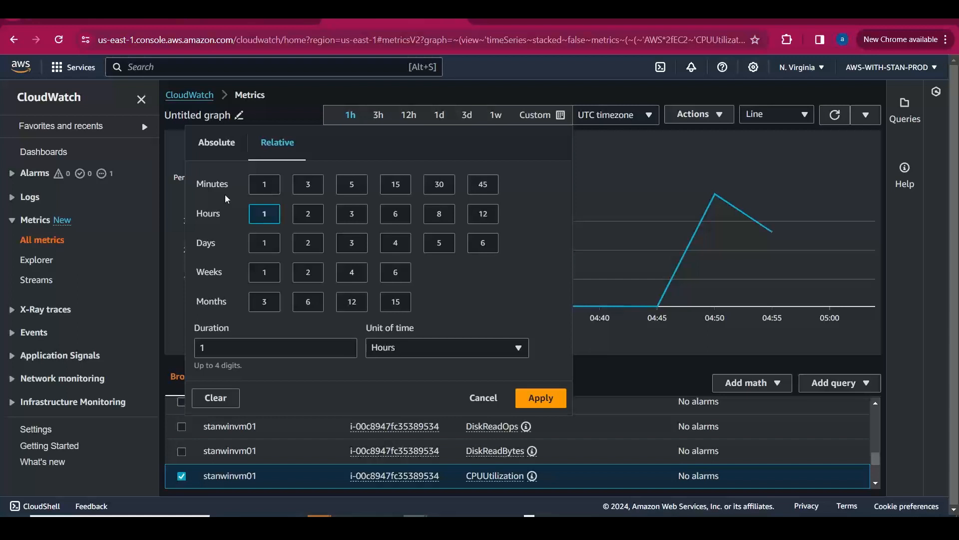
left_click(218, 152)
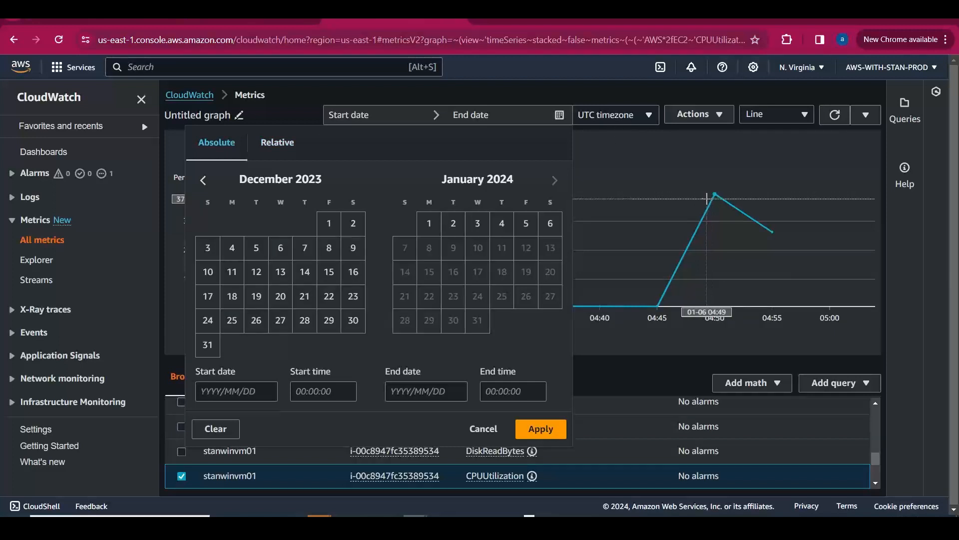
mouse_move(714, 194)
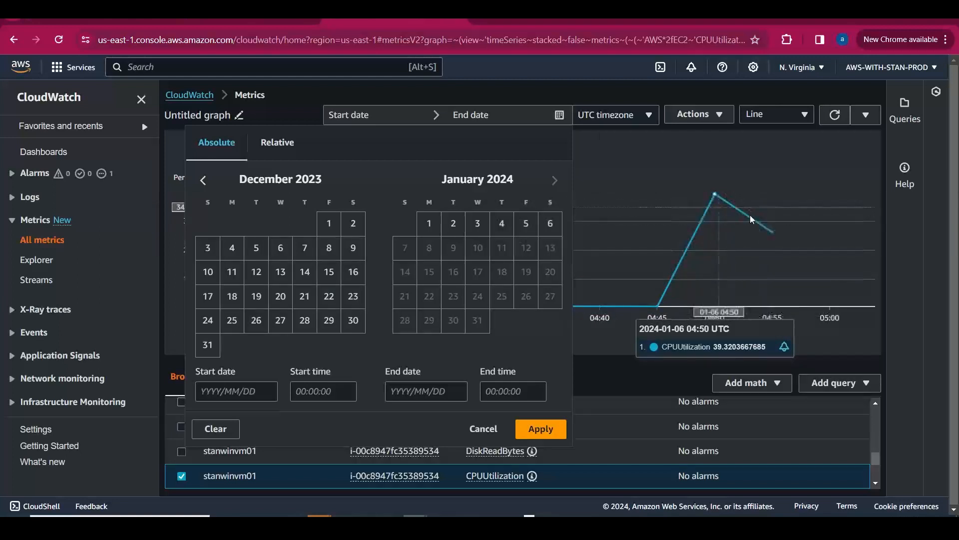
left_click(531, 95)
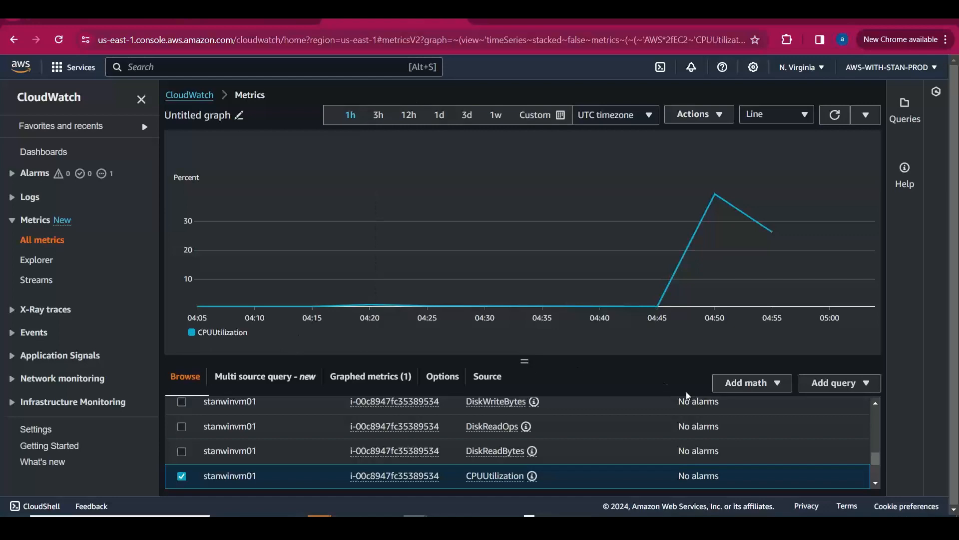
Shrink the graph area, display the CPUUtilization metric as a data table, and examine its summary columns and table options
left_click_drag(528, 361, 521, 258)
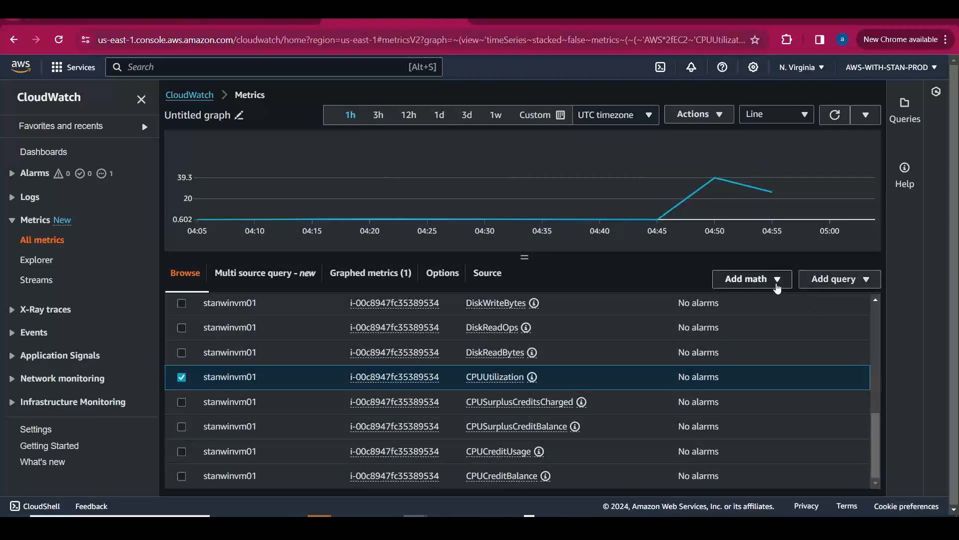
left_click(464, 278)
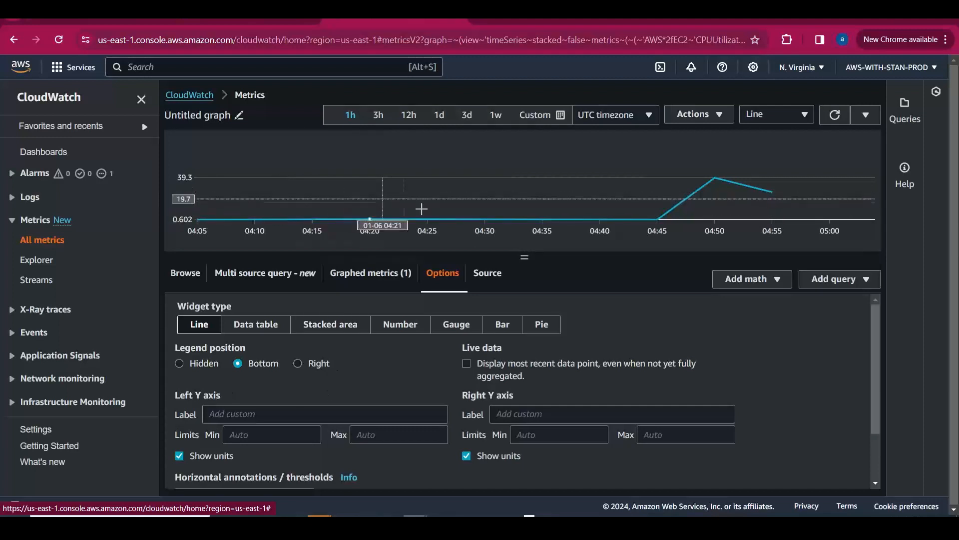
left_click(254, 330)
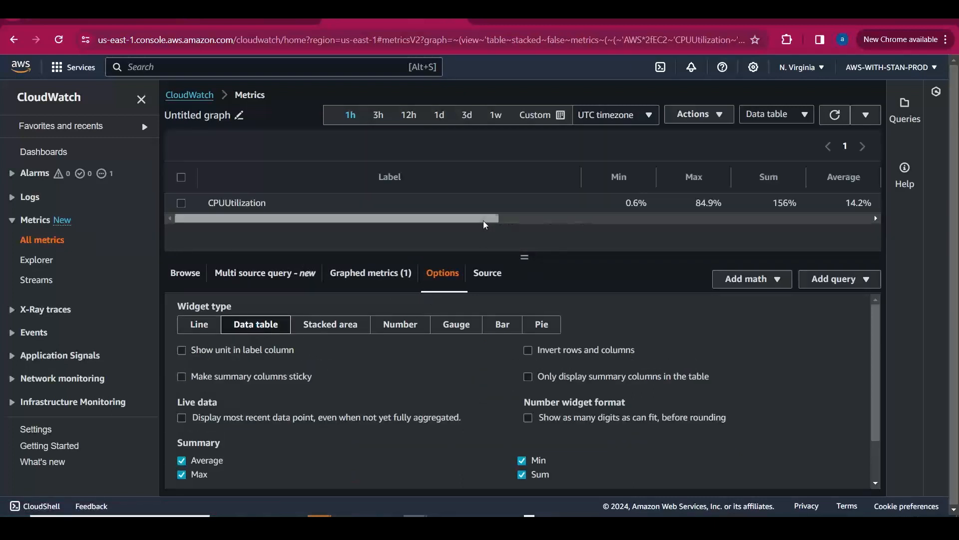
mouse_move(490, 220)
left_mouse_down()
mouse_move(552, 221)
mouse_move(497, 220)
left_mouse_up()
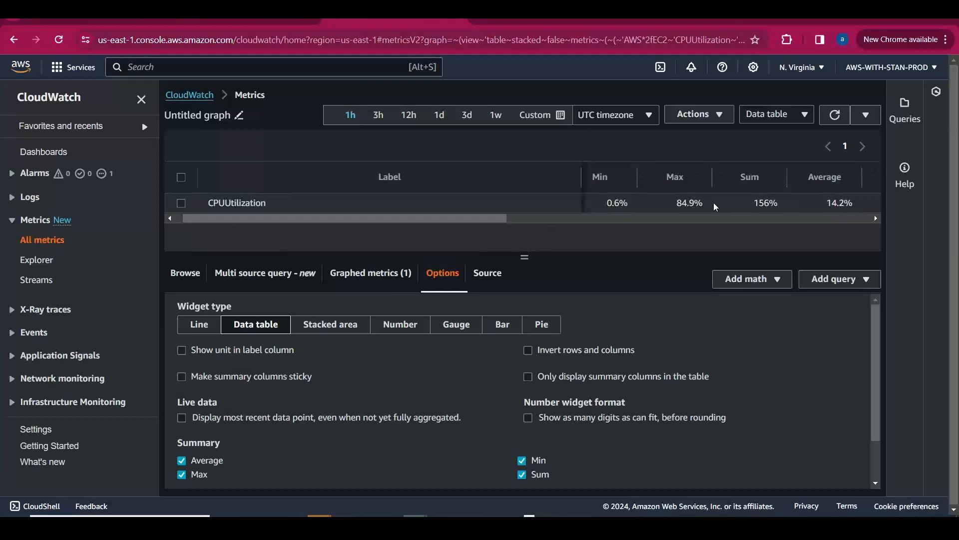
double_click(668, 207)
left_click_drag(506, 220, 445, 223)
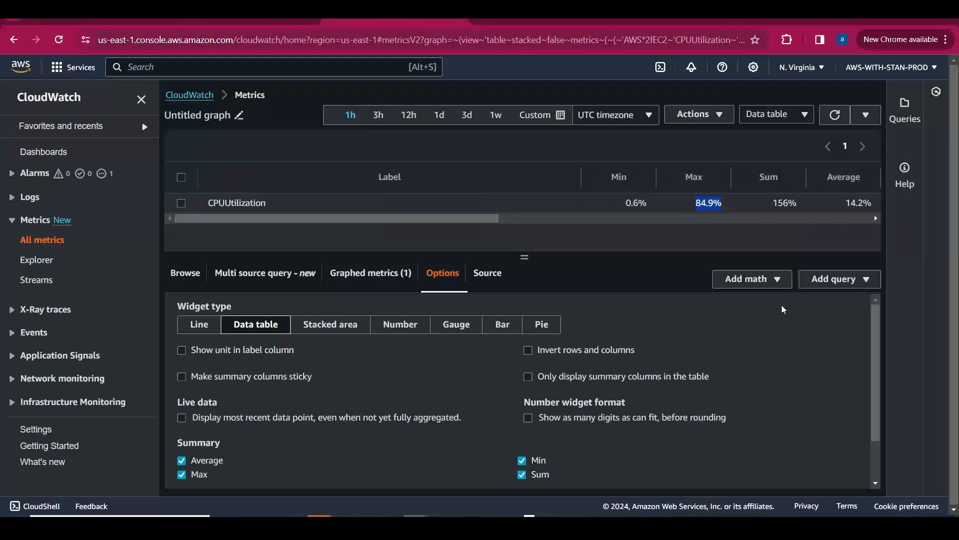
left_click_drag(881, 344, 881, 388)
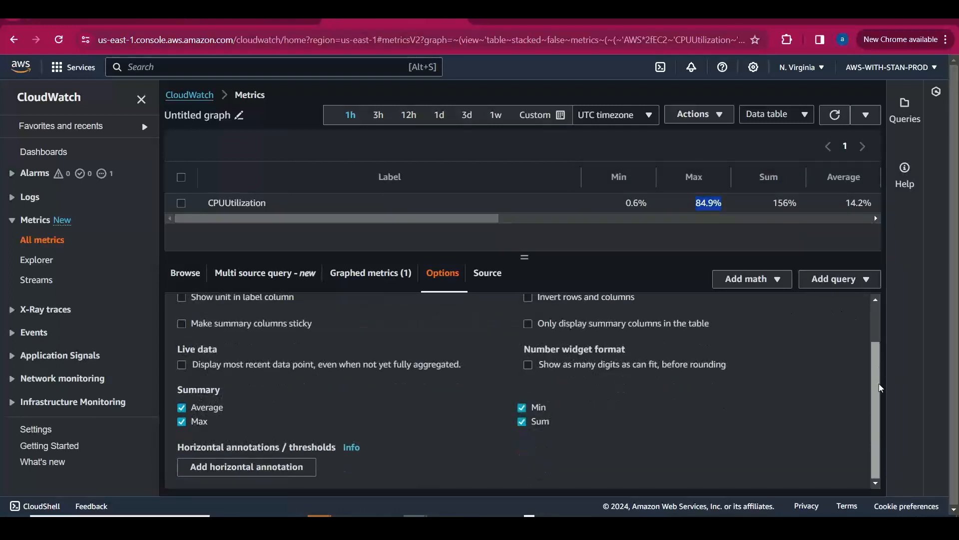
scroll(451, 359, "up", 2)
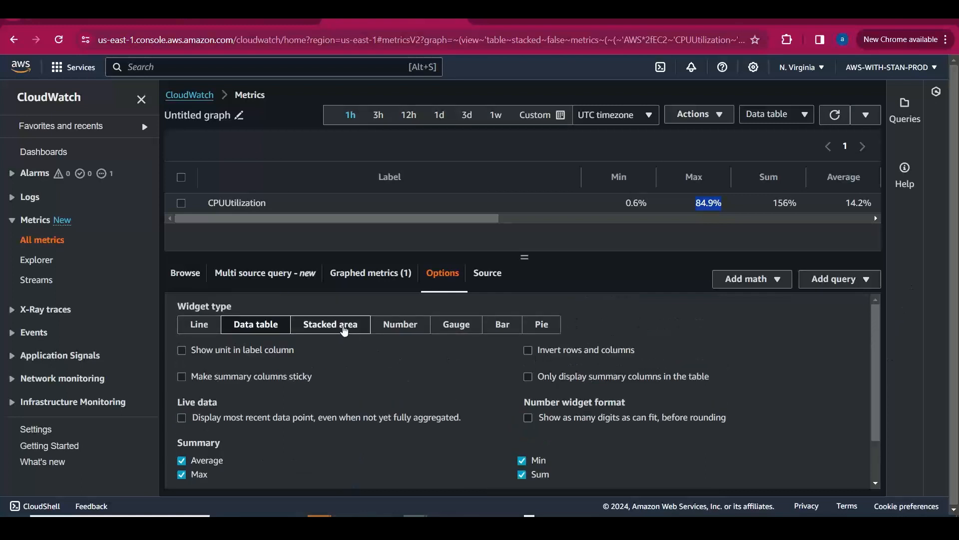
Preview the CPUUtilization metric as a Number and a Gauge widget, and return the widget type to Line
left_click(413, 332)
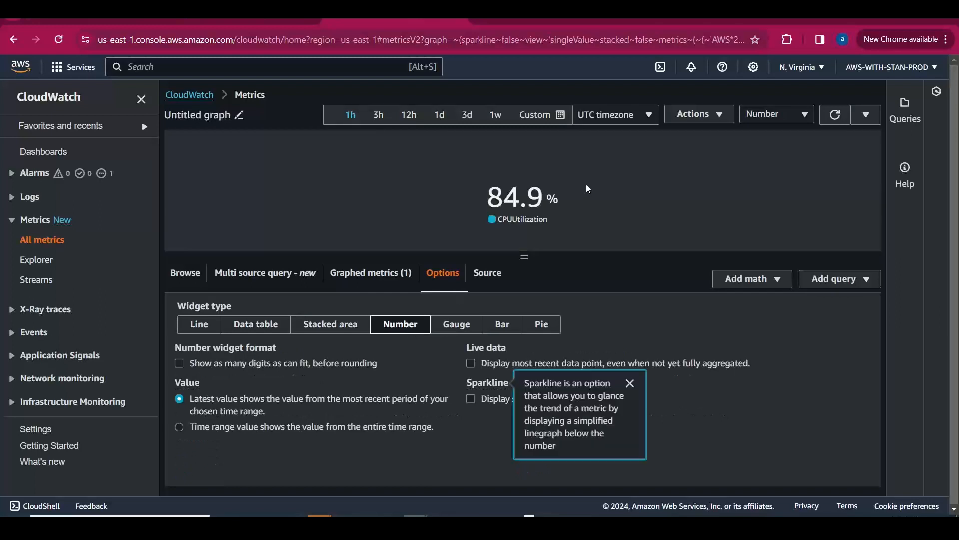
left_click_drag(585, 193, 473, 205)
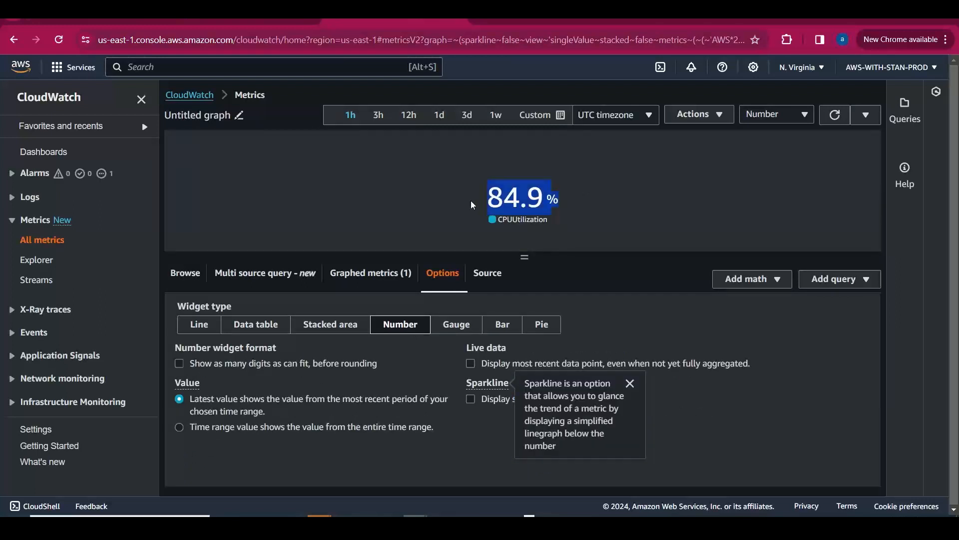
left_click(471, 200)
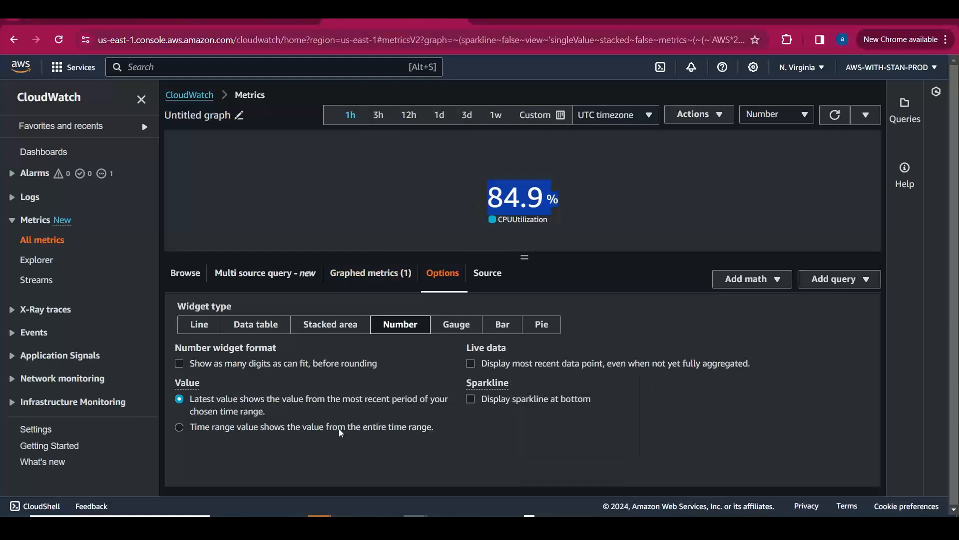
left_click(453, 318)
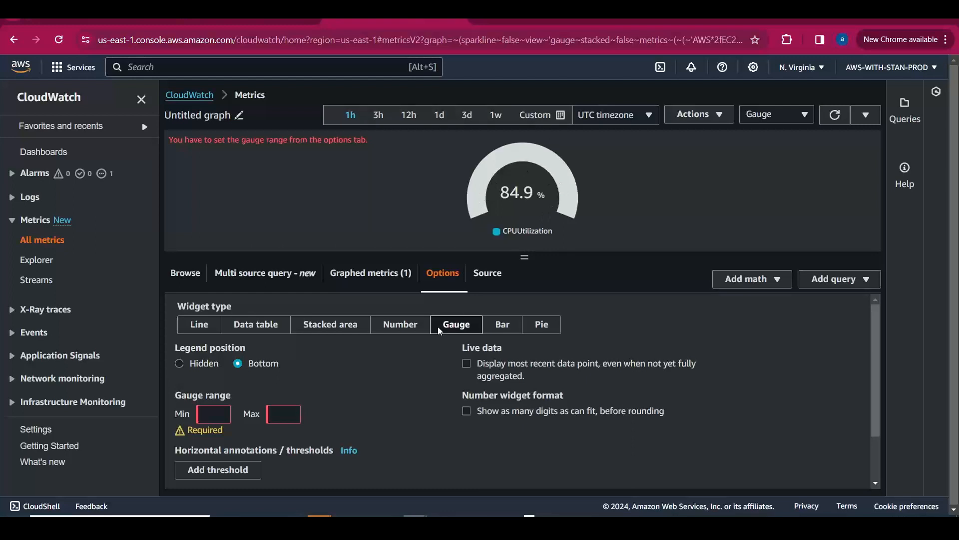
left_click(278, 330)
left_click(213, 326)
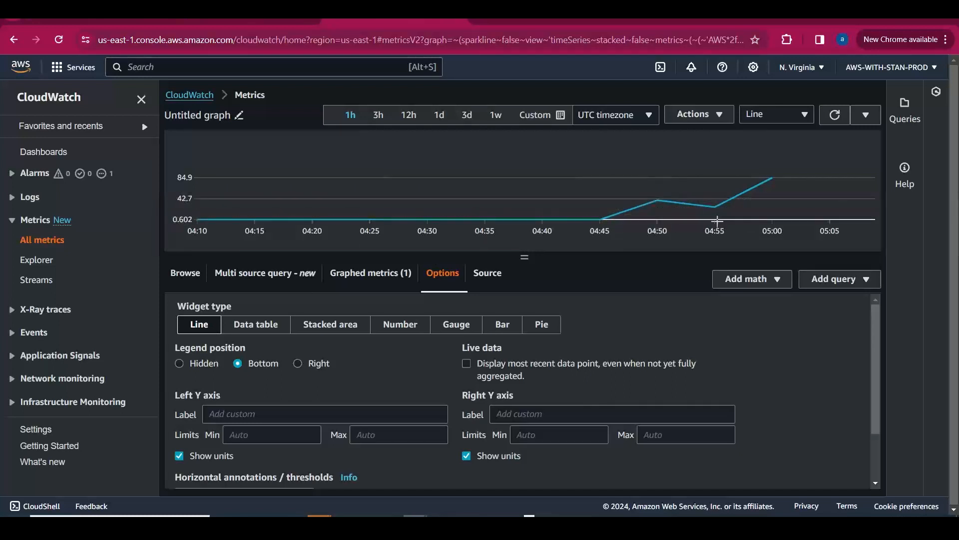
Inspect the latest CPU peak on the graph, and check the cpustres.py output in the Linux instance's EC2 Instance Connect session
mouse_move(765, 182)
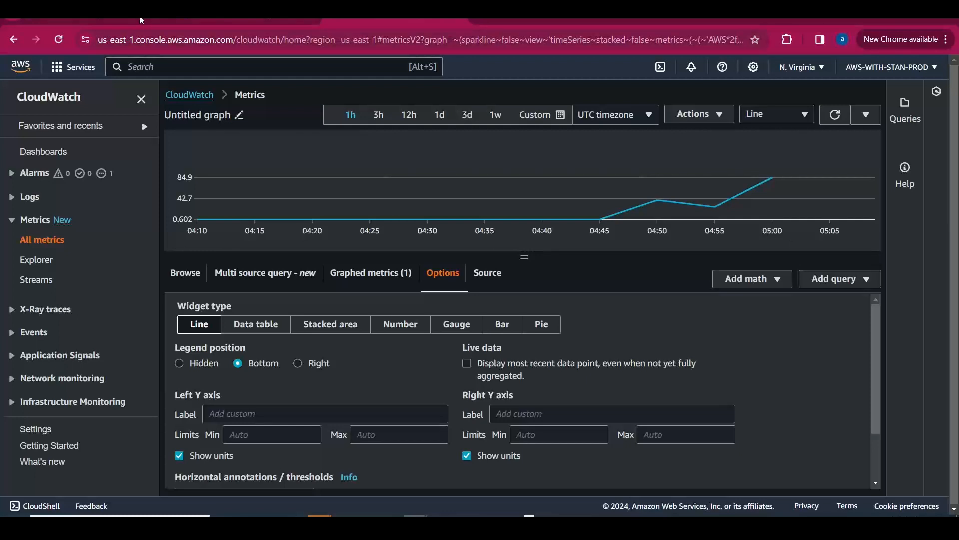
mouse_move(140, 20)
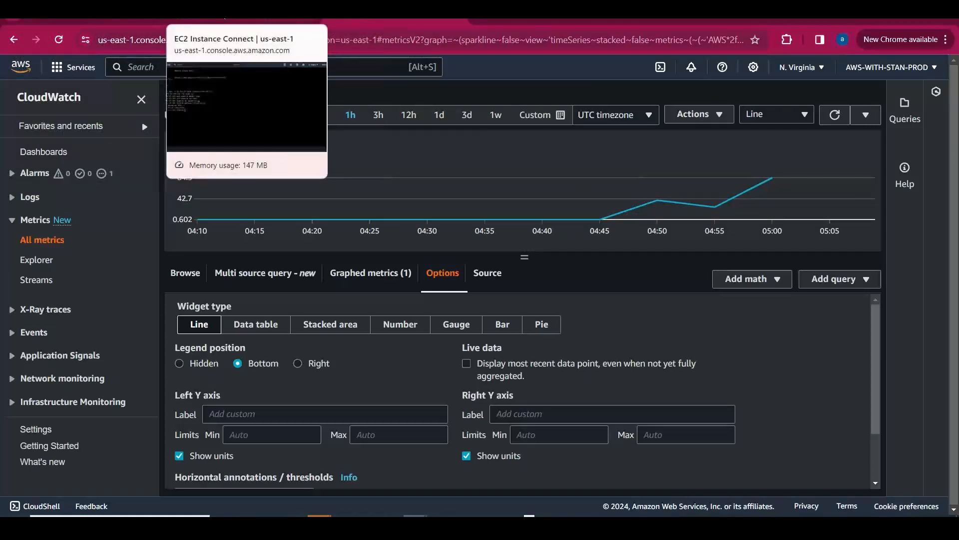
left_click(223, 19)
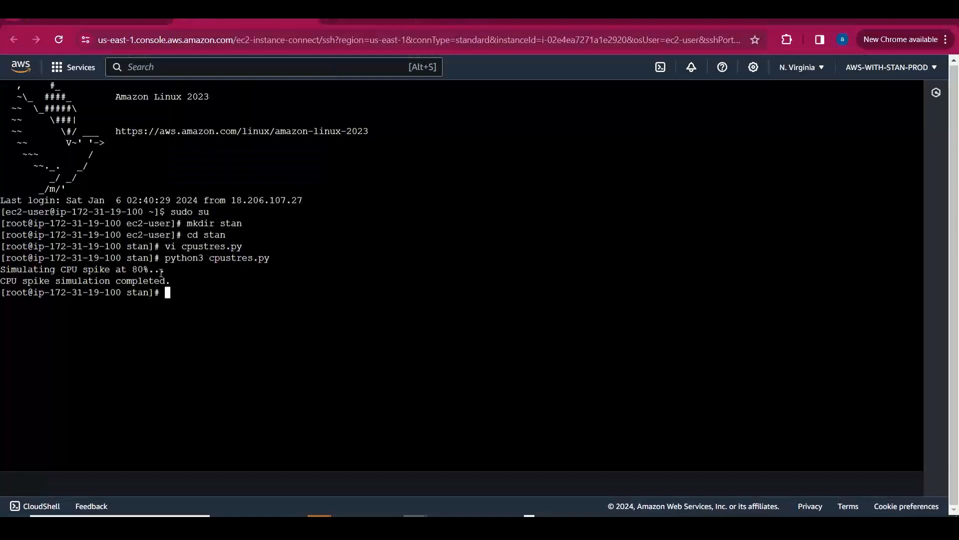
left_click_drag(170, 272, 123, 276)
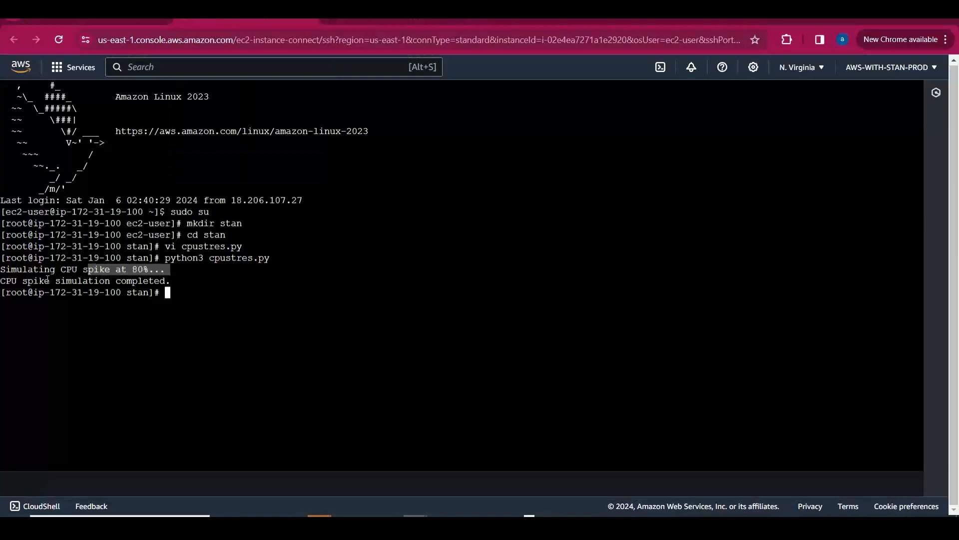
left_click_drag(47, 280, 144, 281)
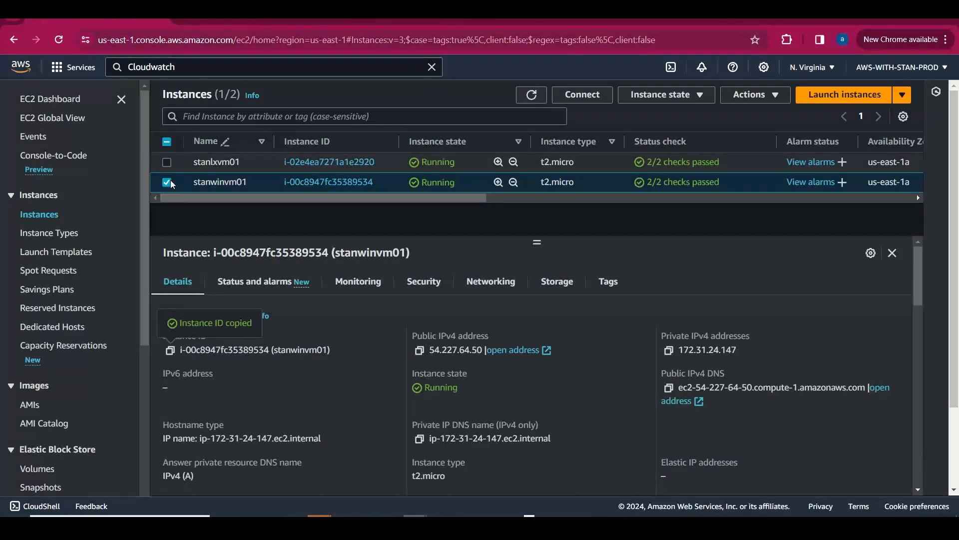
In the EC2 instances list, select only stanlxvm01 and copy its instance ID
left_click(169, 182)
left_click(166, 162)
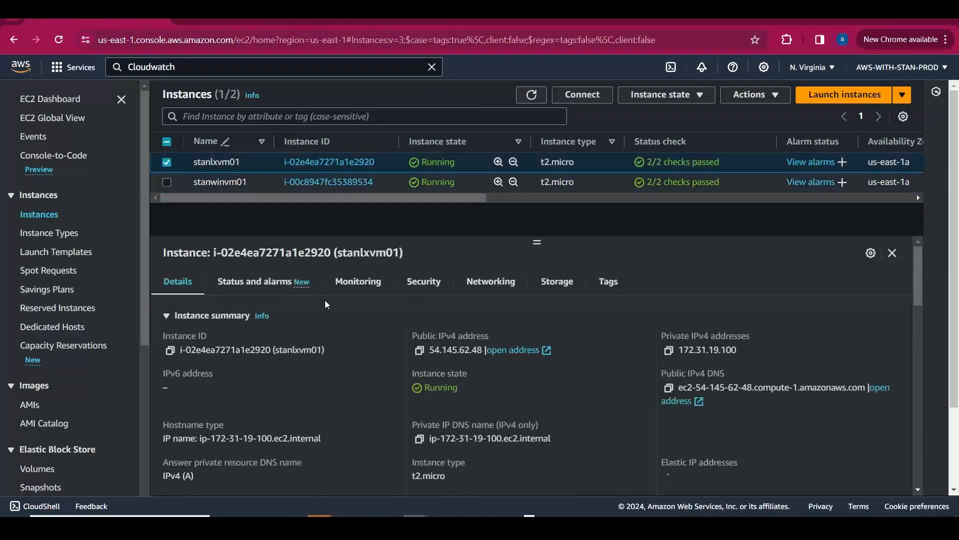
left_click(169, 350)
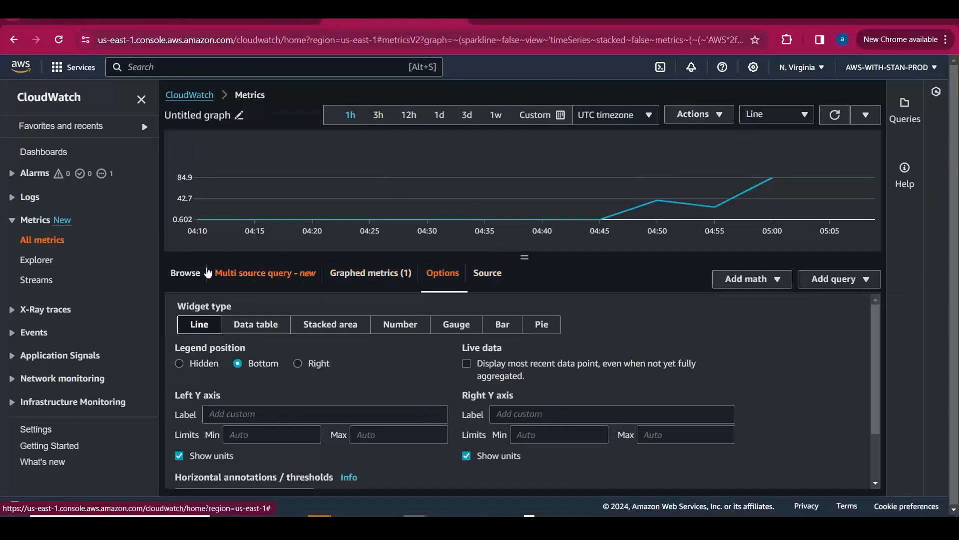
Replace the instance filter on the CloudWatch per-instance metrics with the copied stanlxvm01 instance ID
left_click(185, 272)
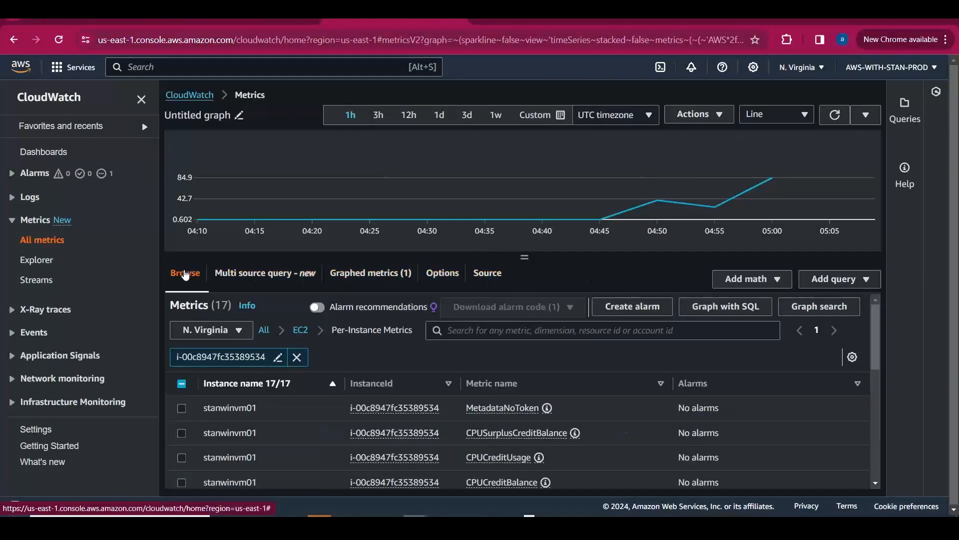
left_click(298, 357)
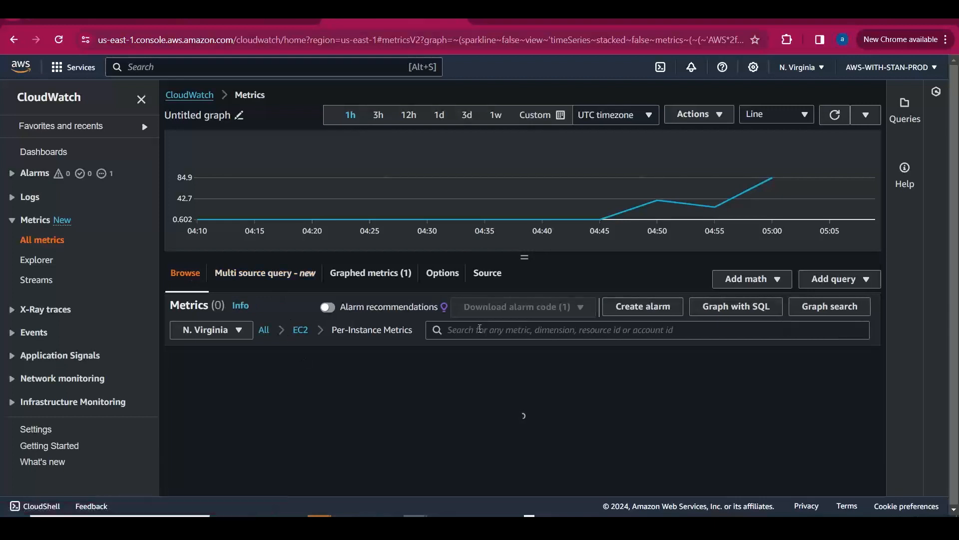
left_click(480, 328)
key("ctrl+v")
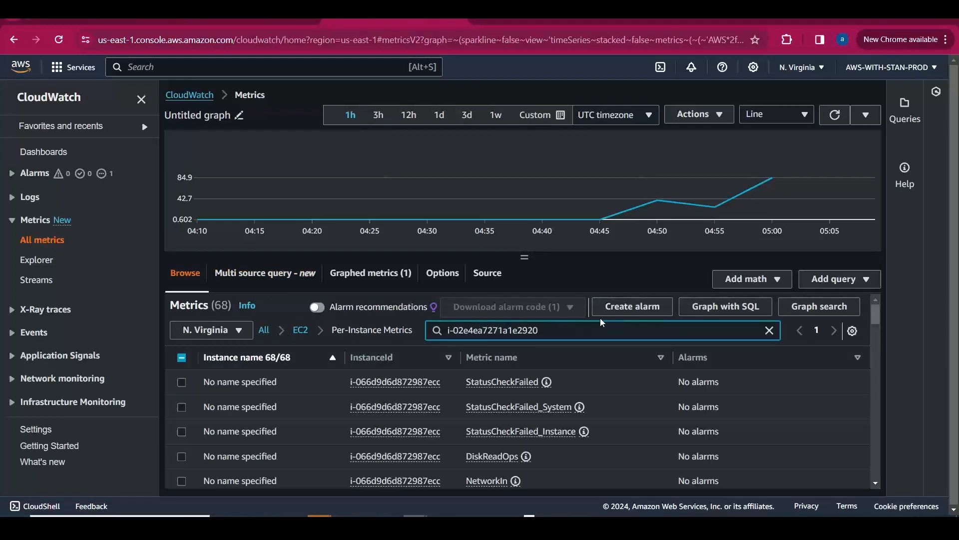
key("Return")
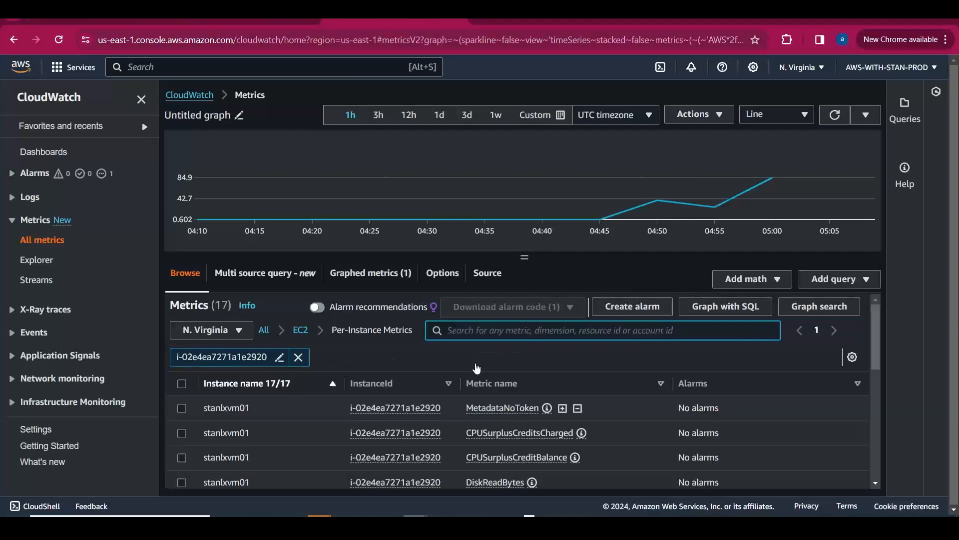
Add the CPUUtilization metric of stanlxvm01 to the graph and inspect the latest data points of both instances
left_click_drag(880, 329, 874, 400)
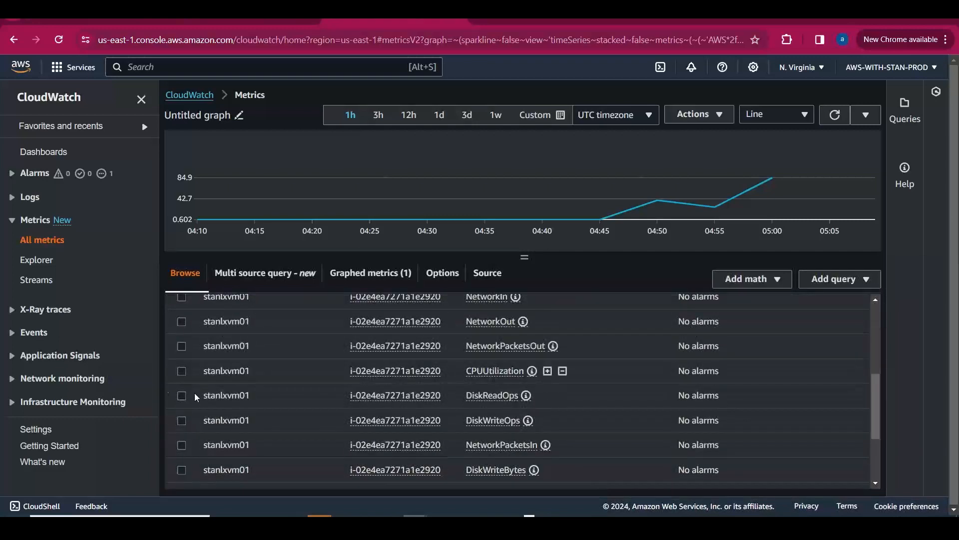
left_click(181, 373)
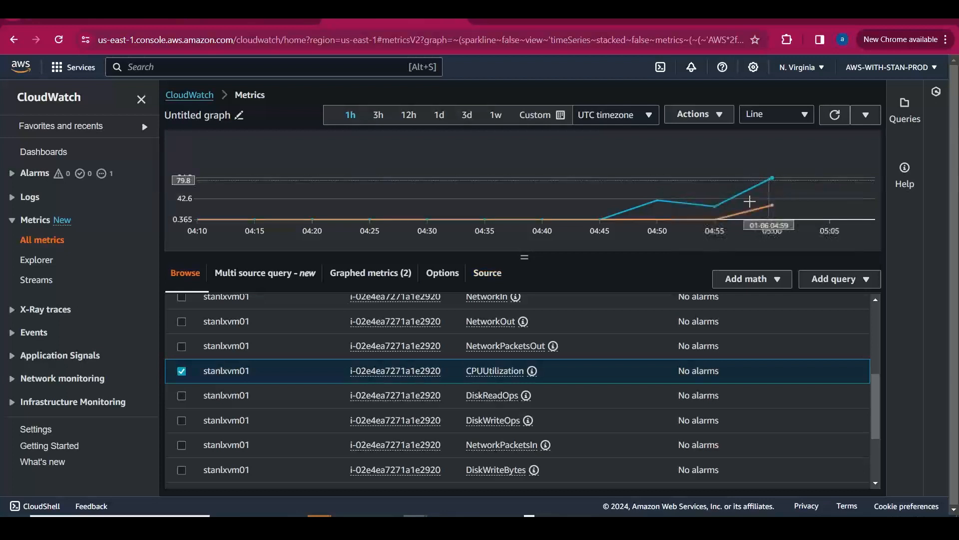
mouse_move(773, 182)
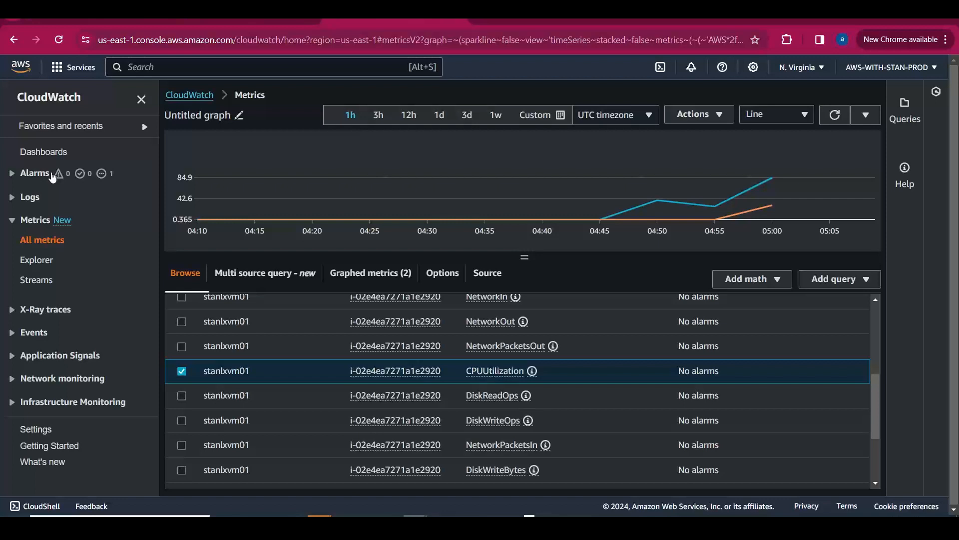
Open the CloudWatch metrics Explorer, apply the EC2 template, and review the full list of its chosen metrics
left_click(40, 258)
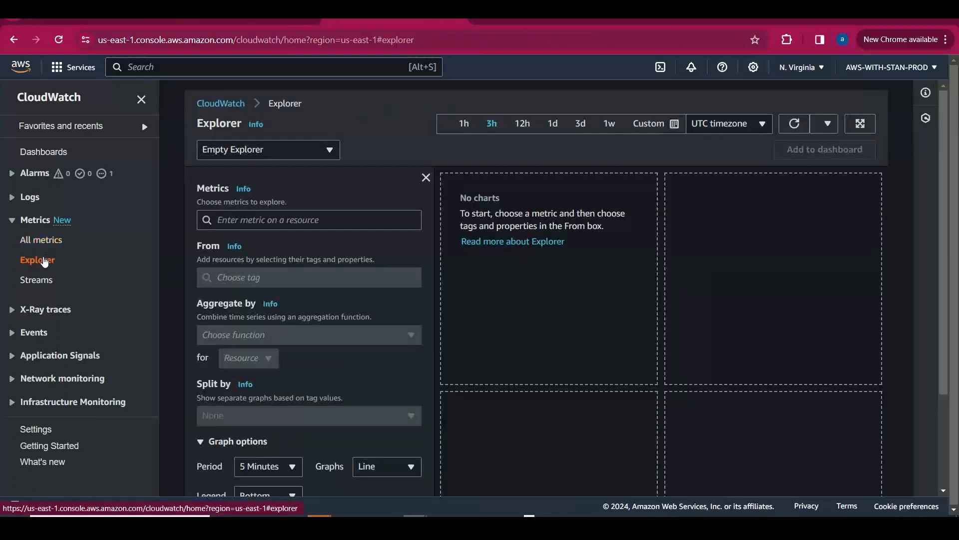
left_click(242, 152)
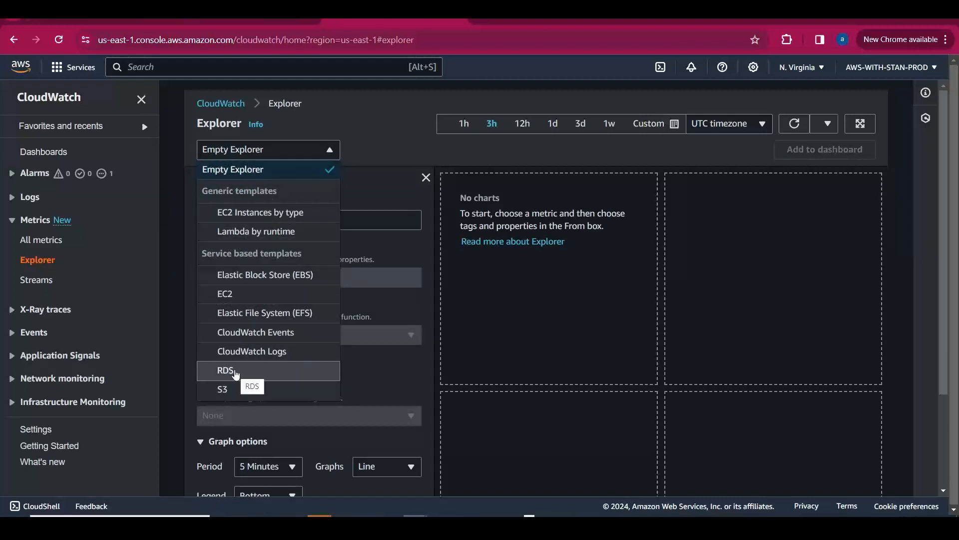
left_click(233, 297)
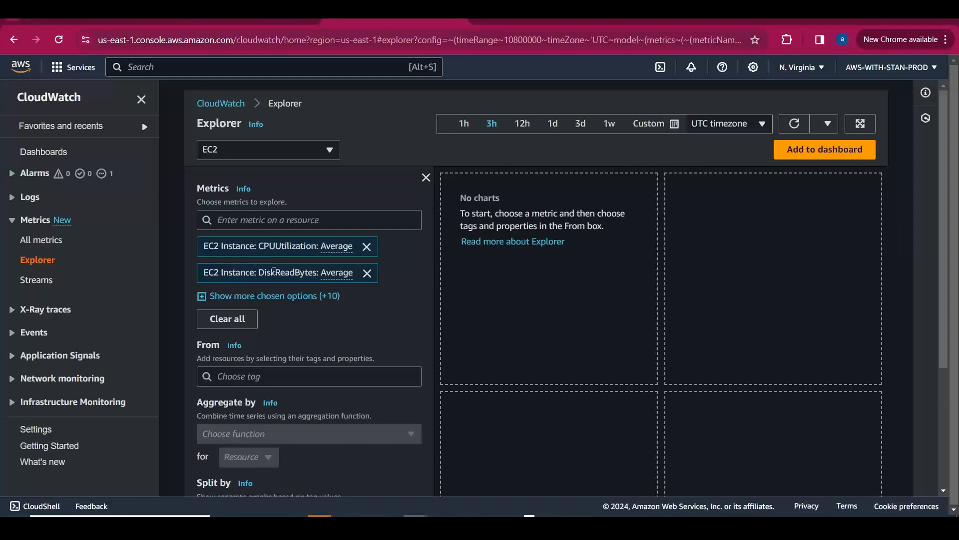
left_click(203, 297)
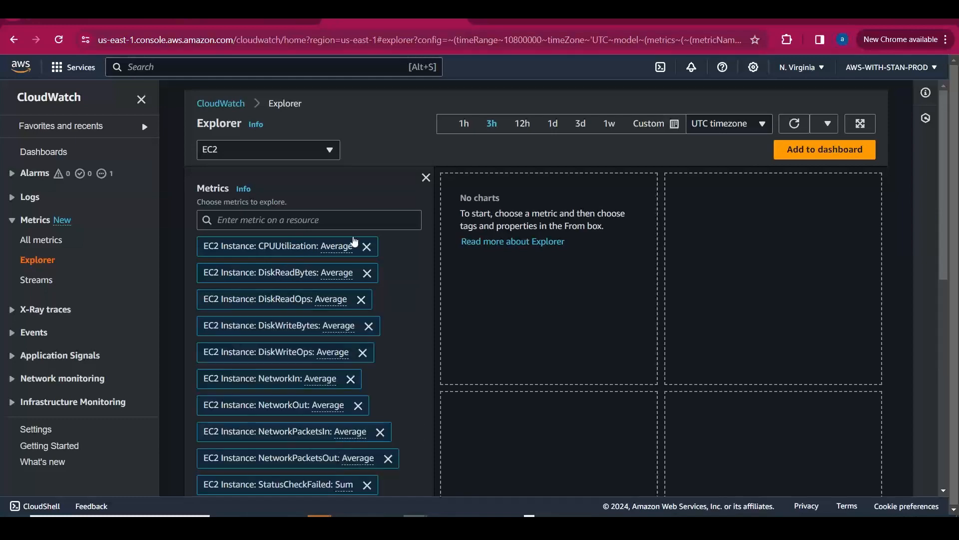
left_click_drag(944, 211, 958, 387)
scroll(393, 326, "up", 2)
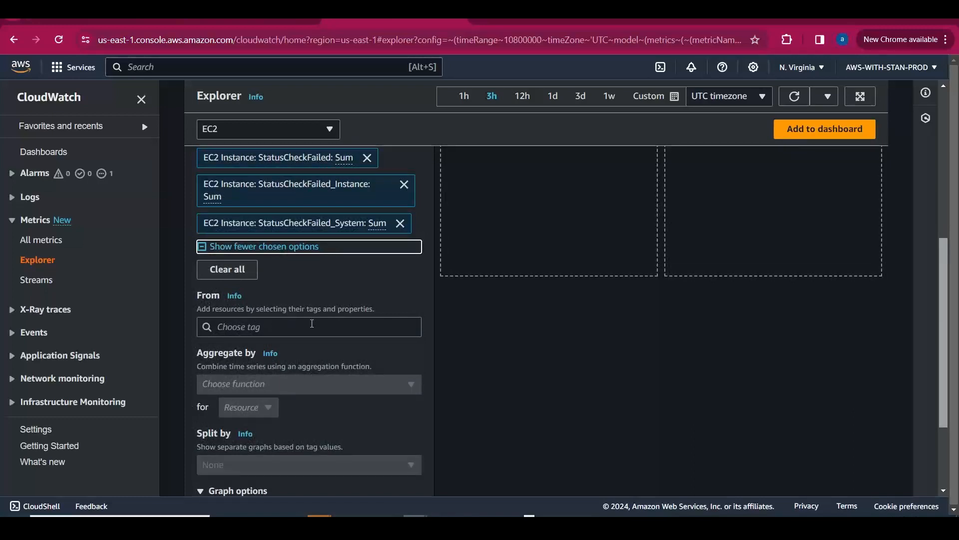
scroll(942, 454, "down", 3)
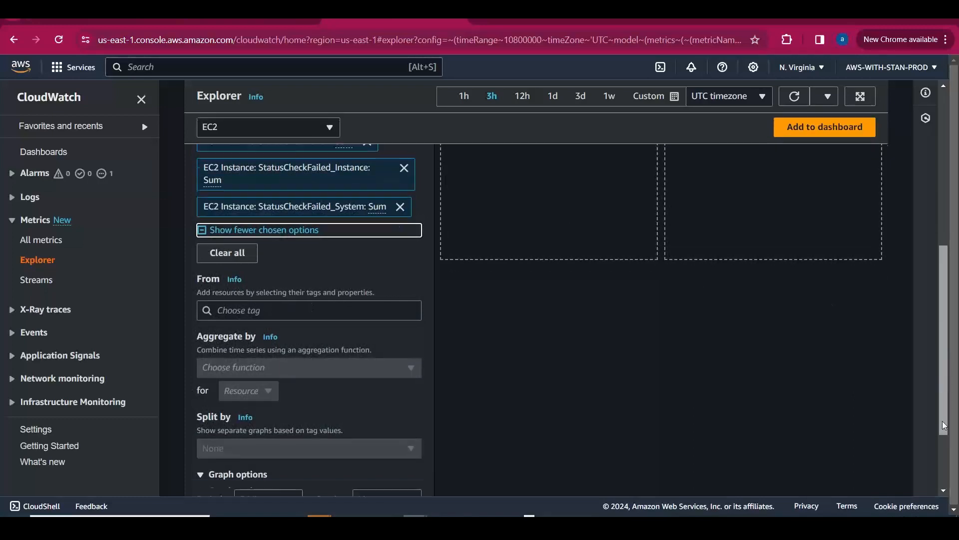
scroll(943, 455, "up", 5)
scroll(550, 299, "up", 3)
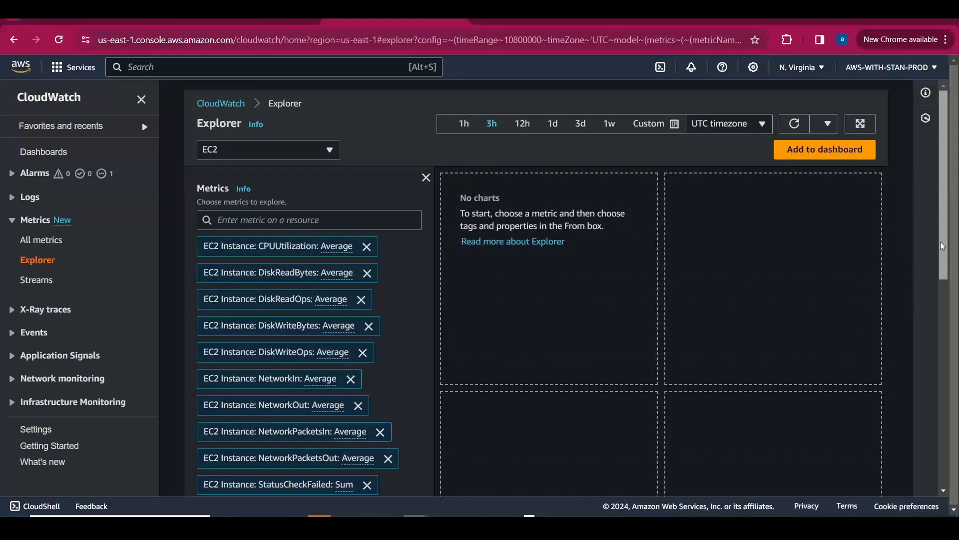
mouse_move(942, 242)
left_mouse_down()
mouse_move(950, 447)
mouse_move(948, 233)
left_mouse_up()
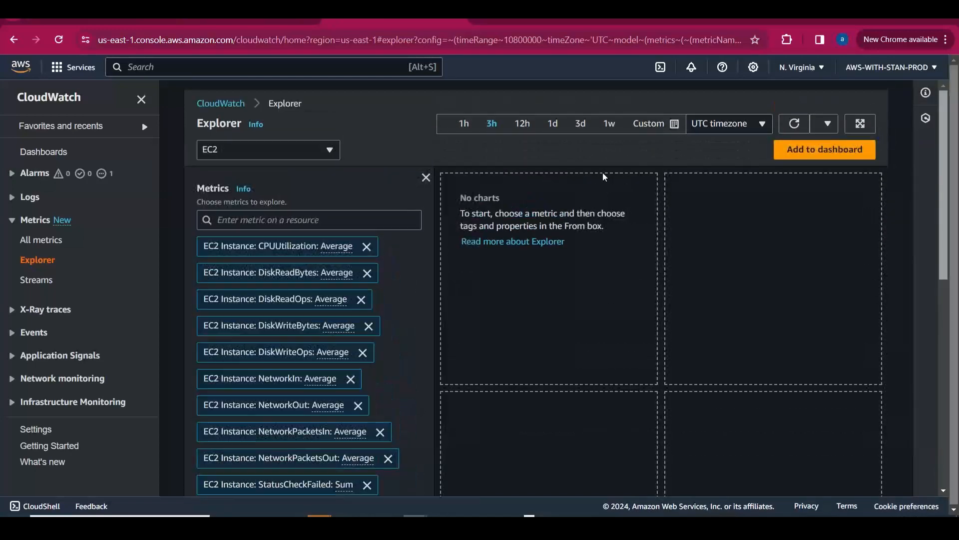
Replace the Explorer configuration with the EC2 Instances by type template and look over the resulting graphs
left_click(313, 148)
left_click(262, 213)
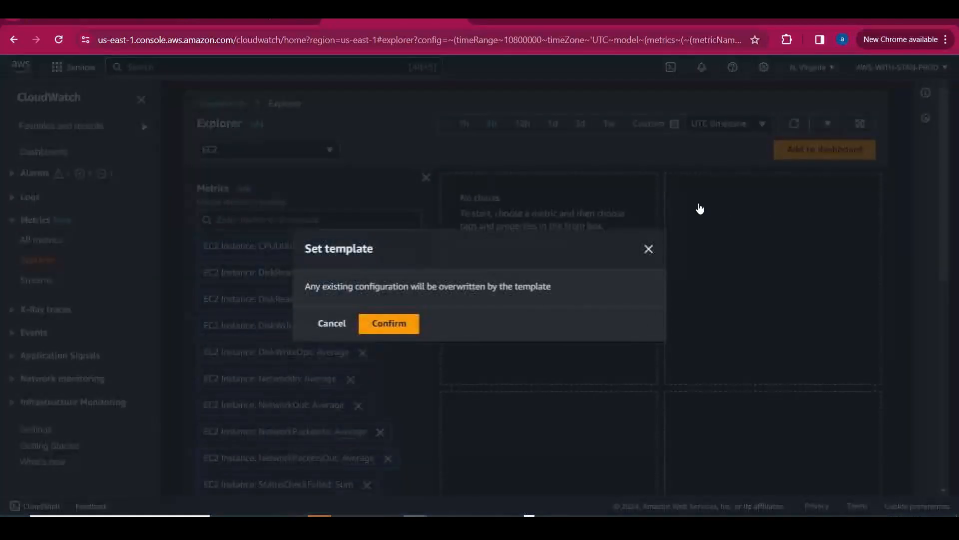
left_click(401, 326)
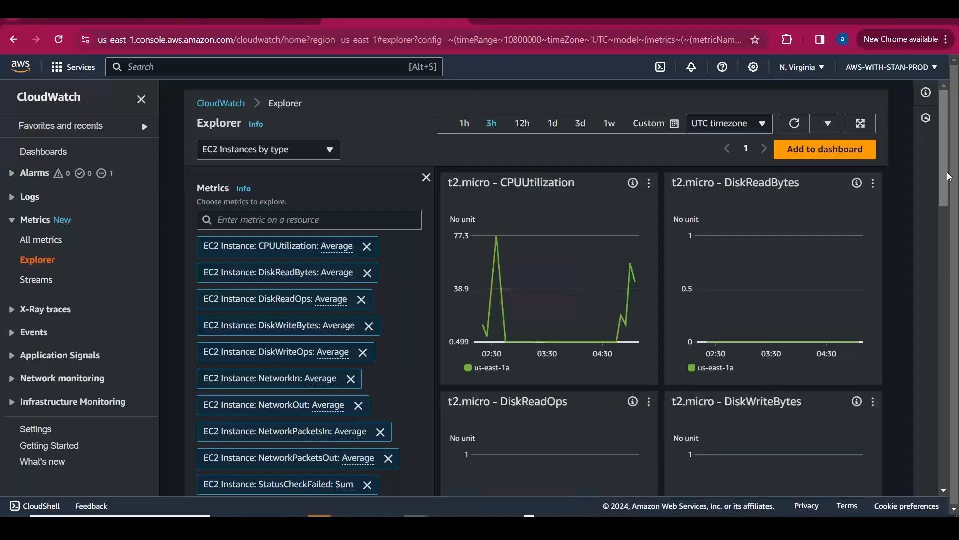
scroll(948, 176, "down", 3)
scroll(952, 156, "up", 3)
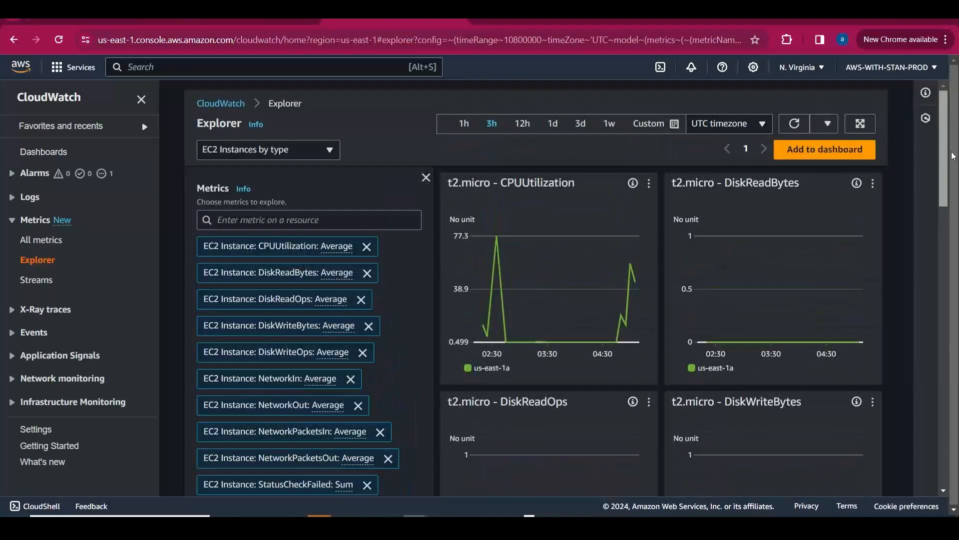
Set the graph period to 1 Minute and inspect the peaks on the t2.micro CPUUtilization graph
scroll(567, 305, "down", 7)
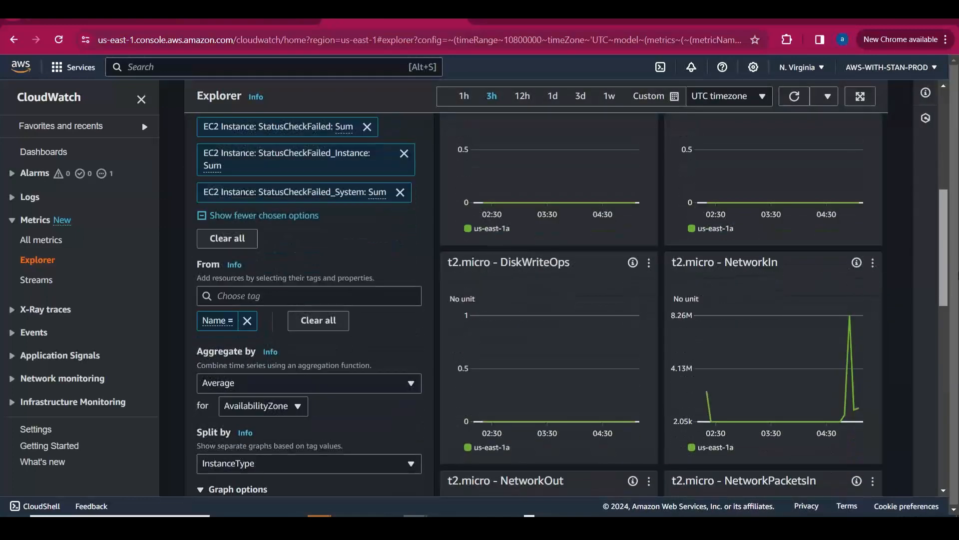
scroll(567, 305, "down", 4)
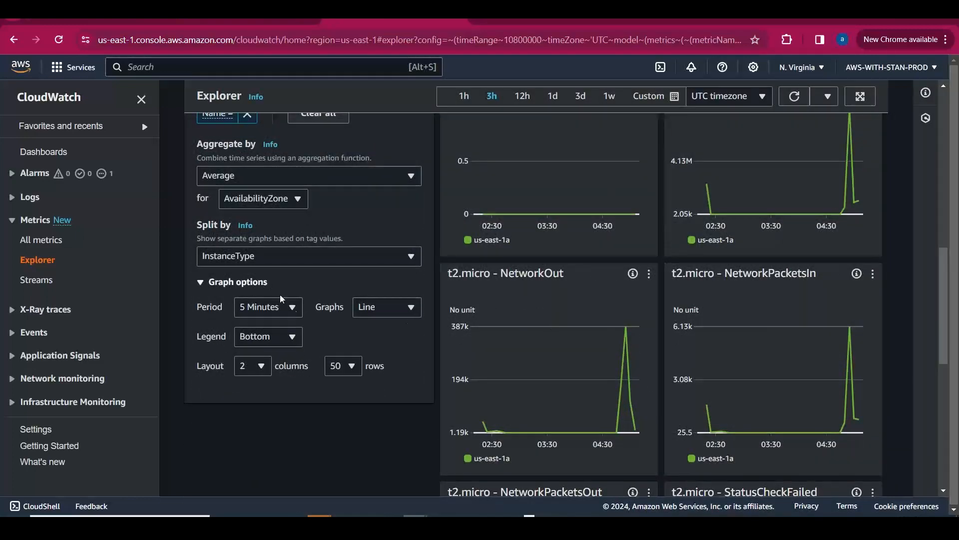
left_click(295, 310)
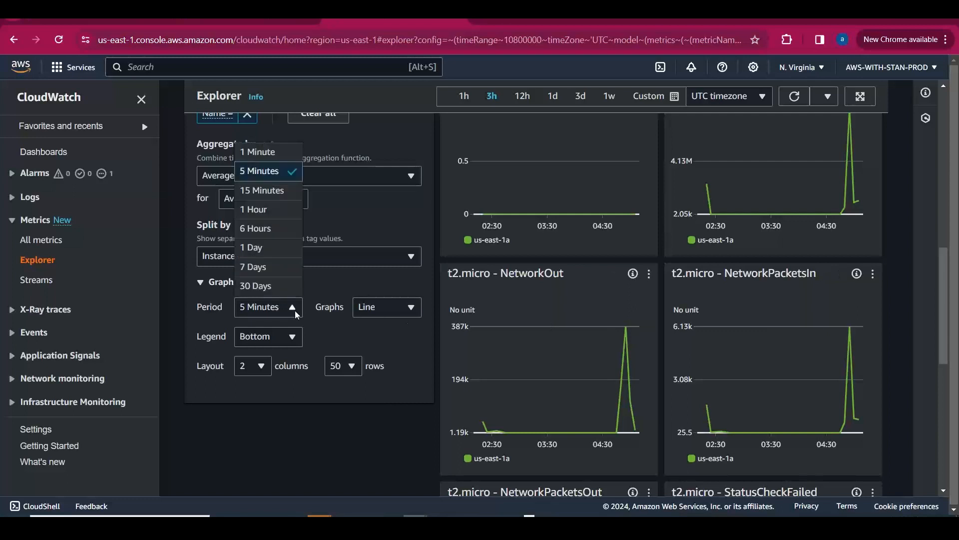
left_click(270, 159)
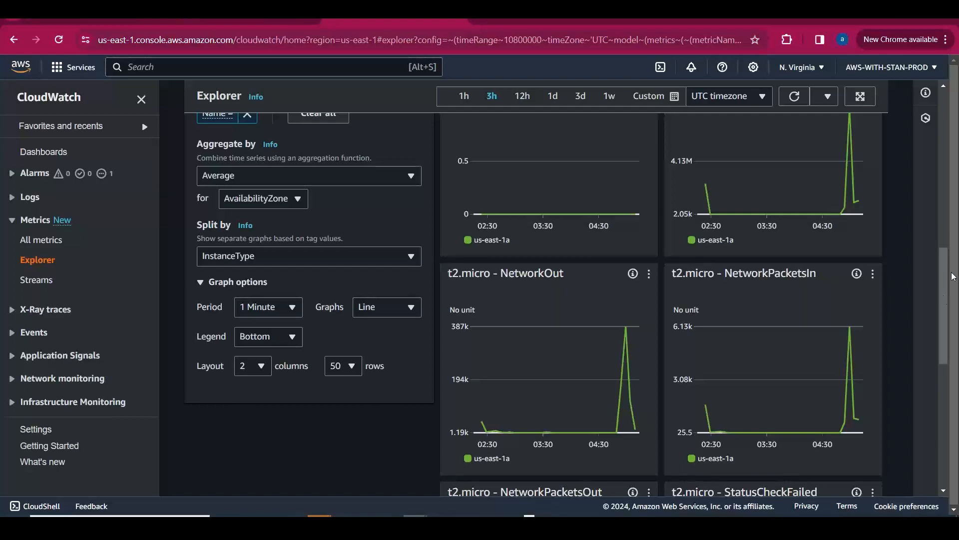
left_click_drag(941, 302, 958, 139)
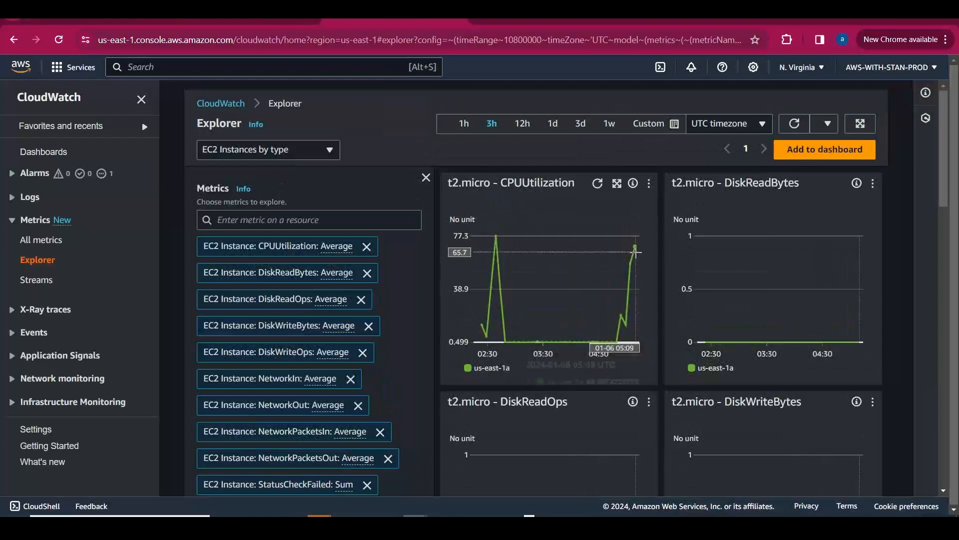
mouse_move(499, 238)
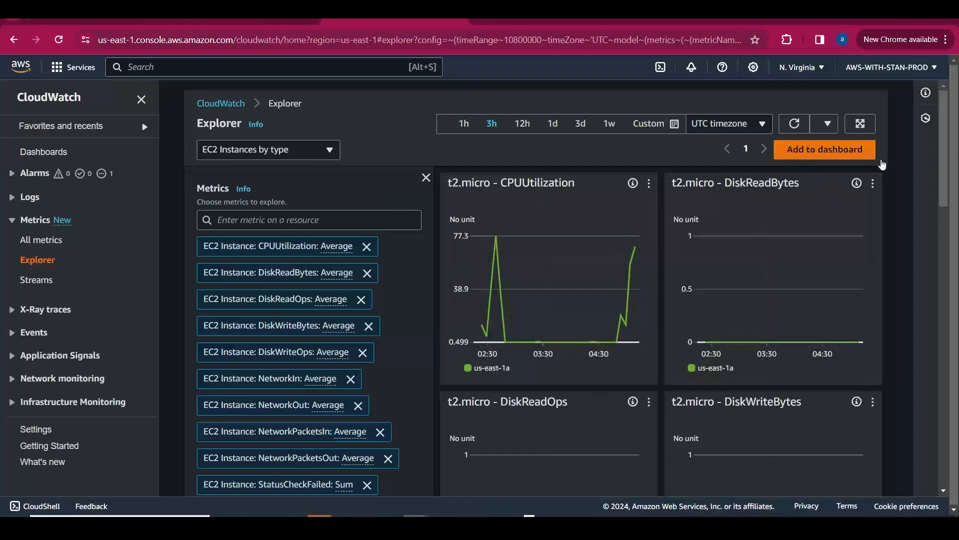
Add the resource filter InstanceId = i-00c8947fc35389534 under From and remove the Name filter
left_click_drag(944, 164, 954, 255)
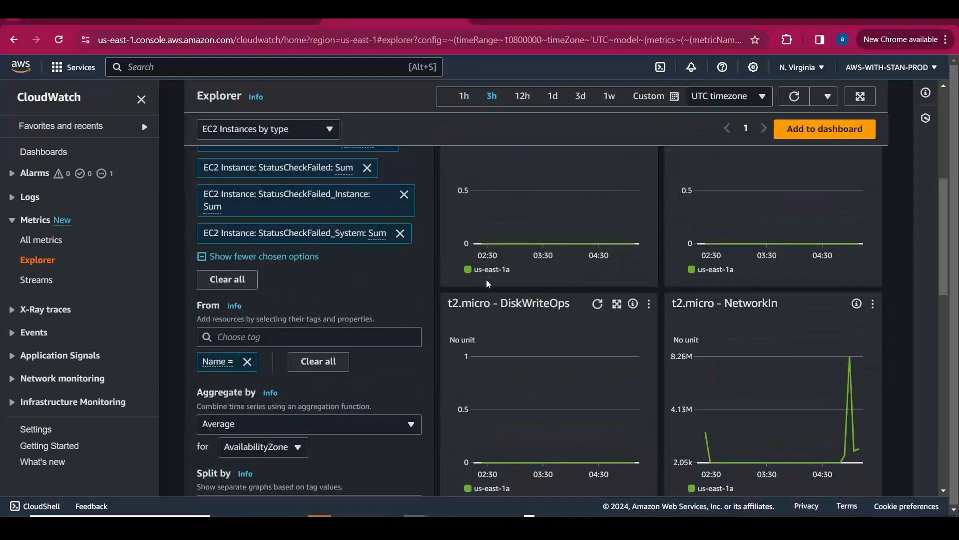
left_click(258, 337)
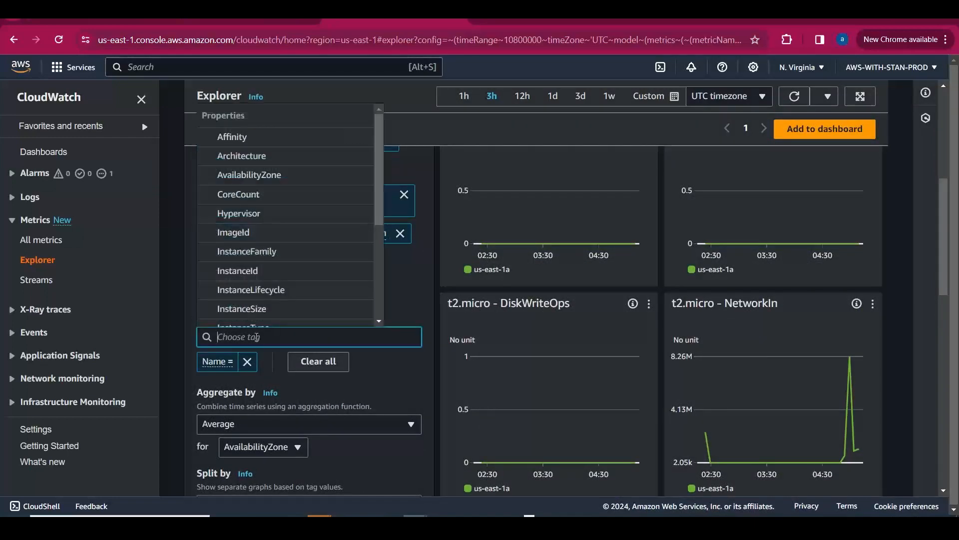
left_click(256, 273)
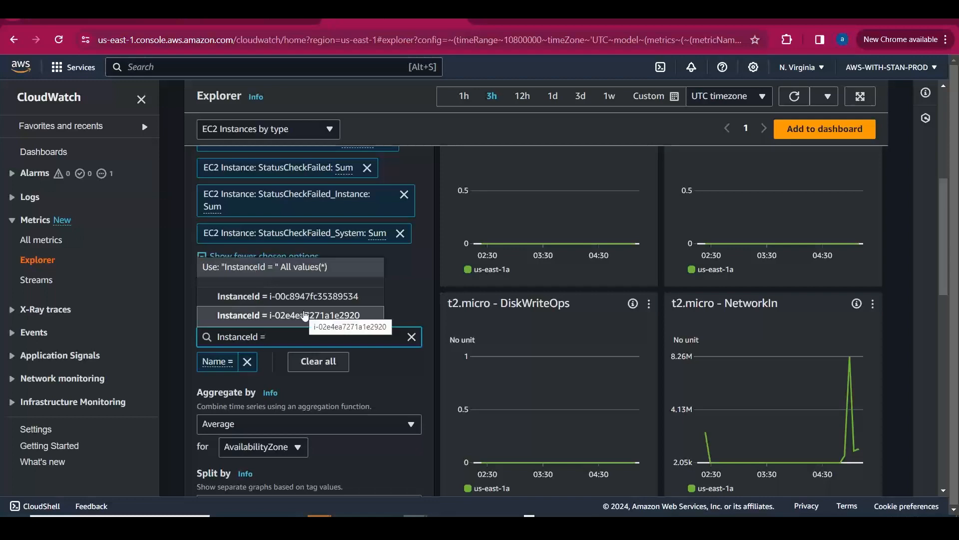
key("Up")
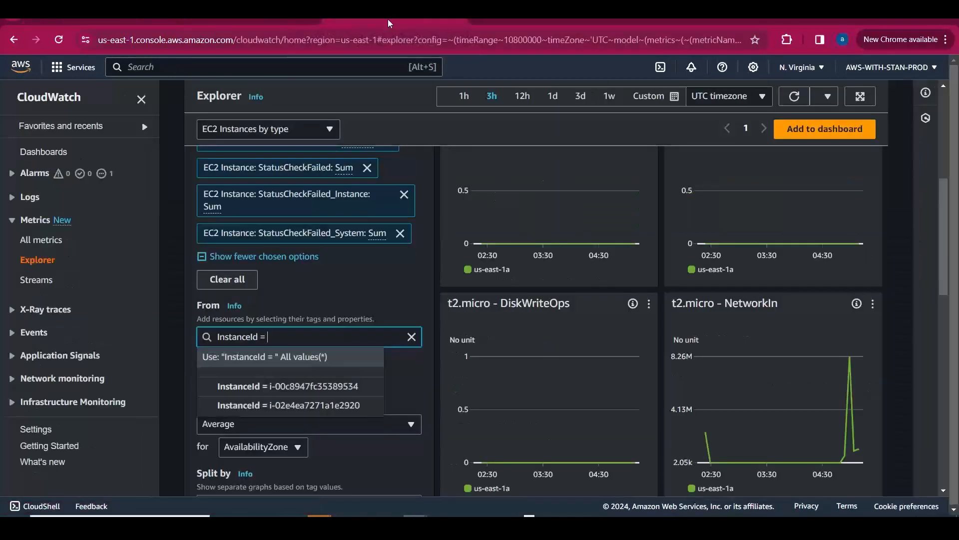
left_click(340, 388)
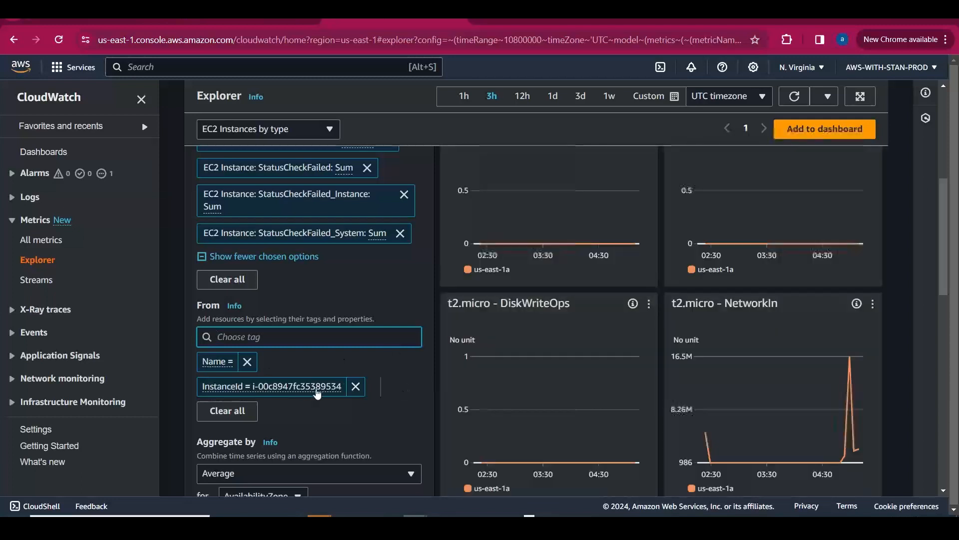
left_click(247, 362)
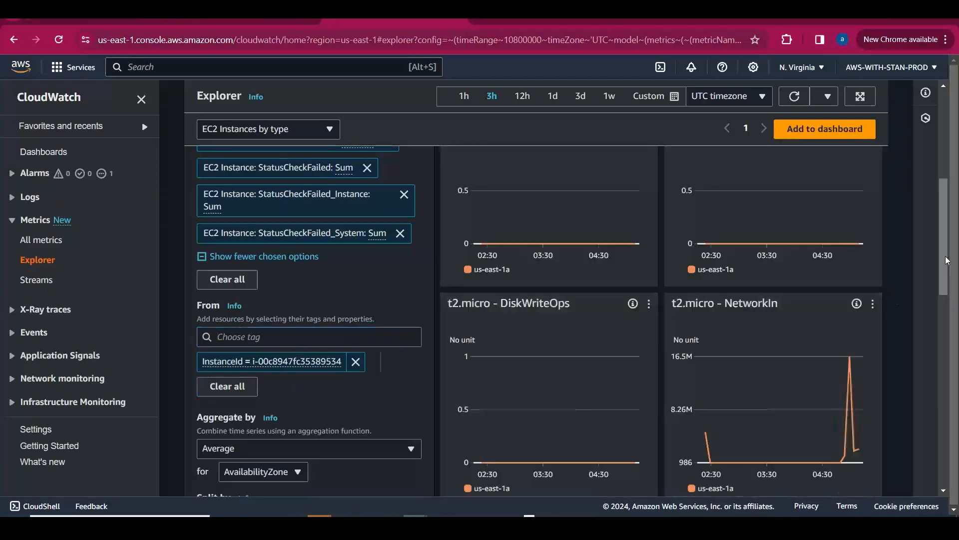
left_click_drag(945, 256, 945, 276)
left_click(280, 284)
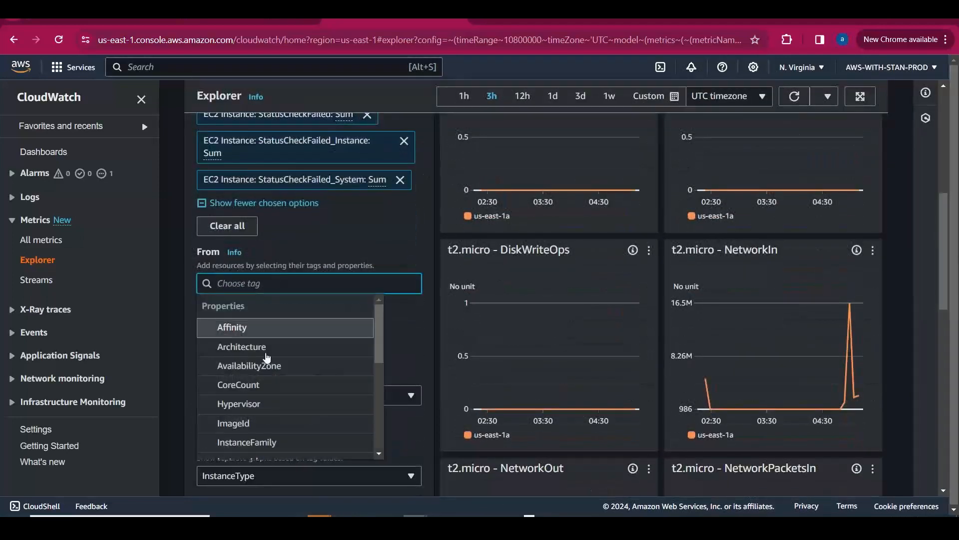
left_click_drag(377, 335, 390, 365)
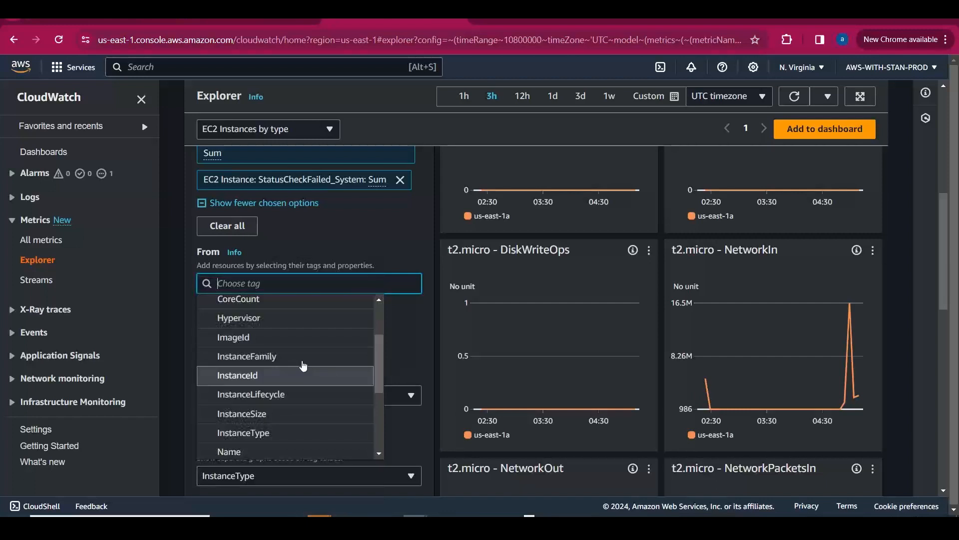
left_click(266, 376)
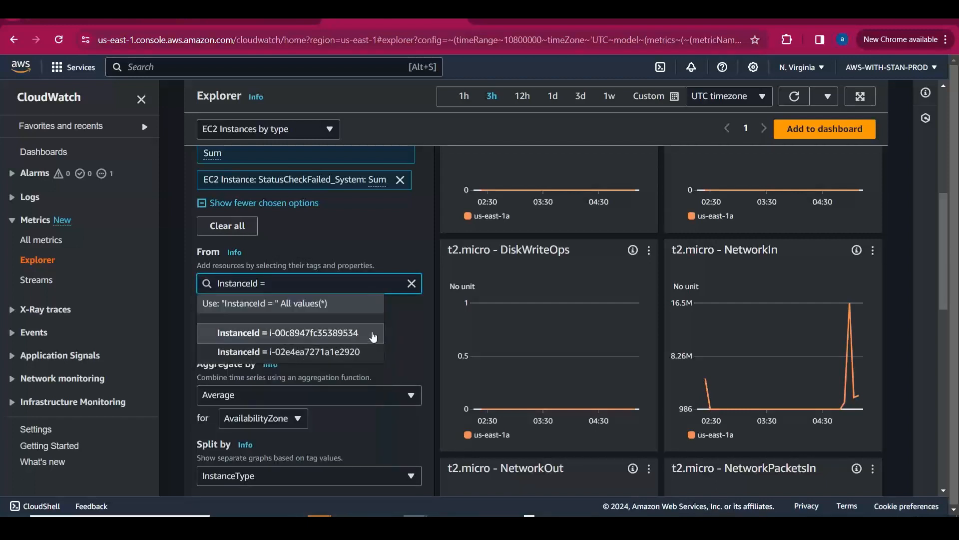
left_click(330, 343)
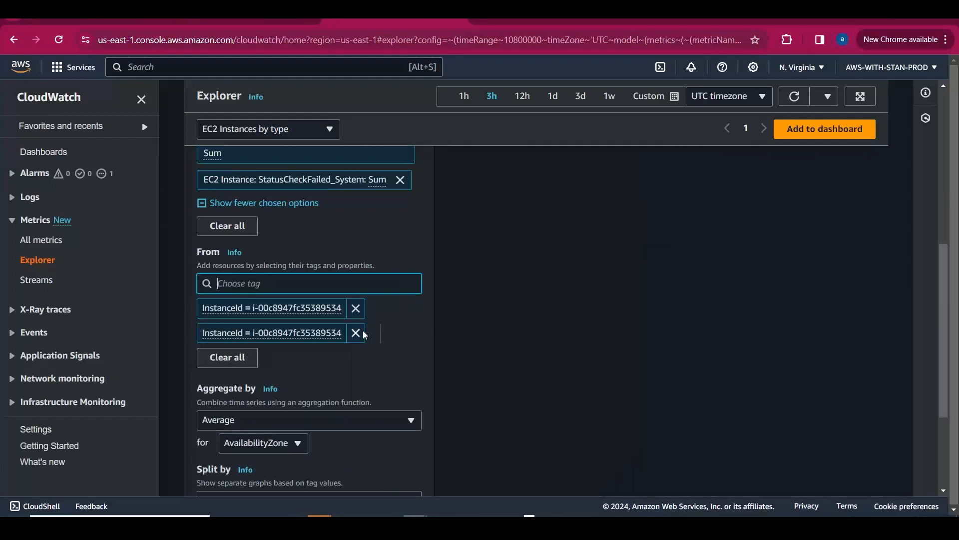
left_click(356, 310)
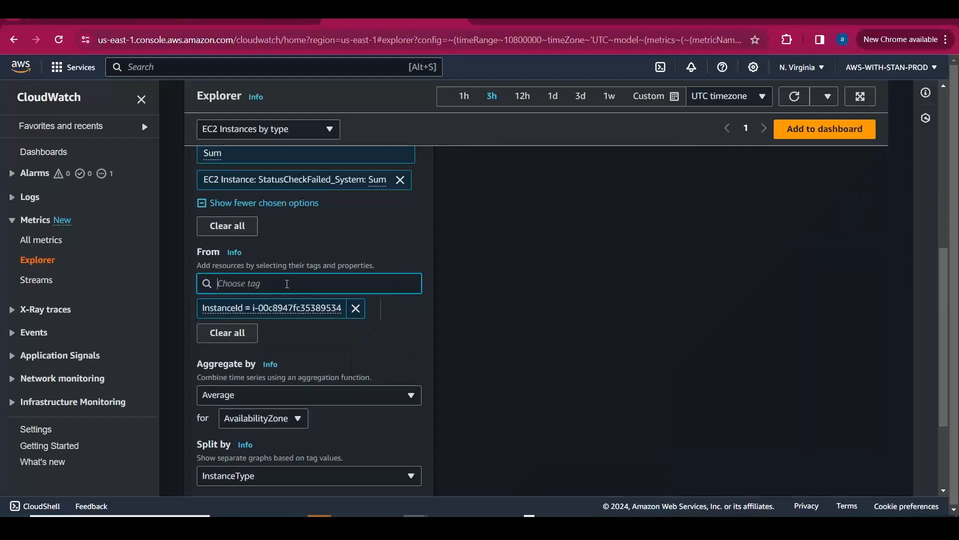
Add InstanceId = i-02e4ea7271a1e2920 as the second resource filter under From
left_click(288, 284)
left_click_drag(380, 346, 381, 403)
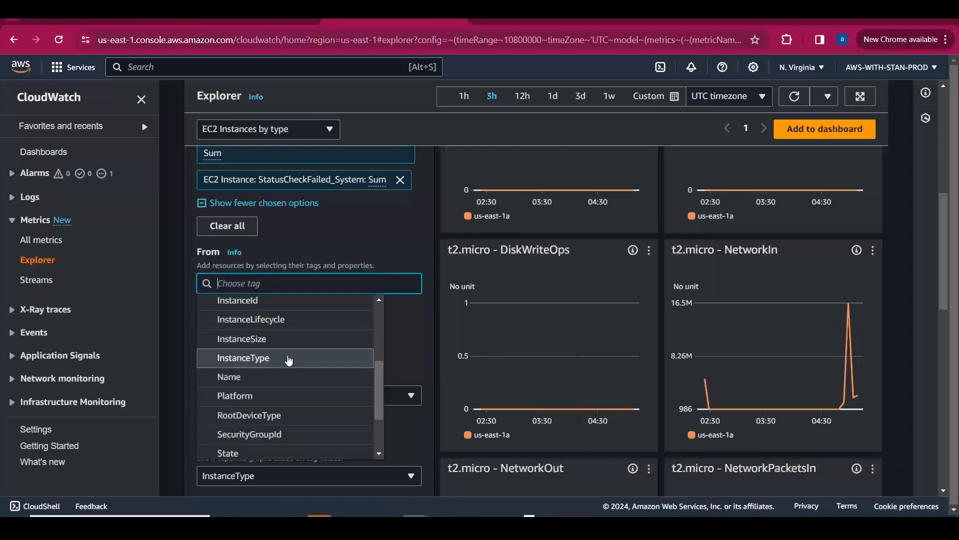
left_click(279, 302)
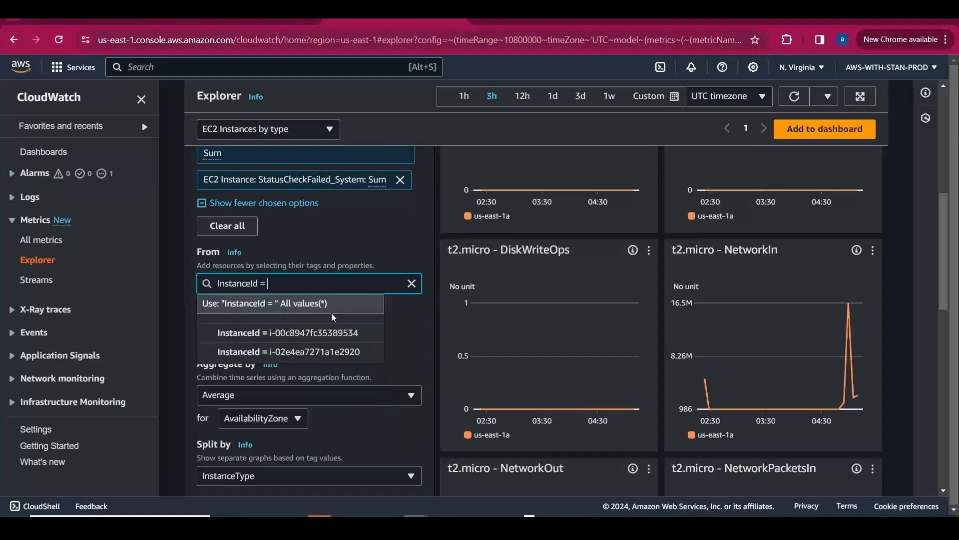
left_click(362, 346)
left_click(396, 349)
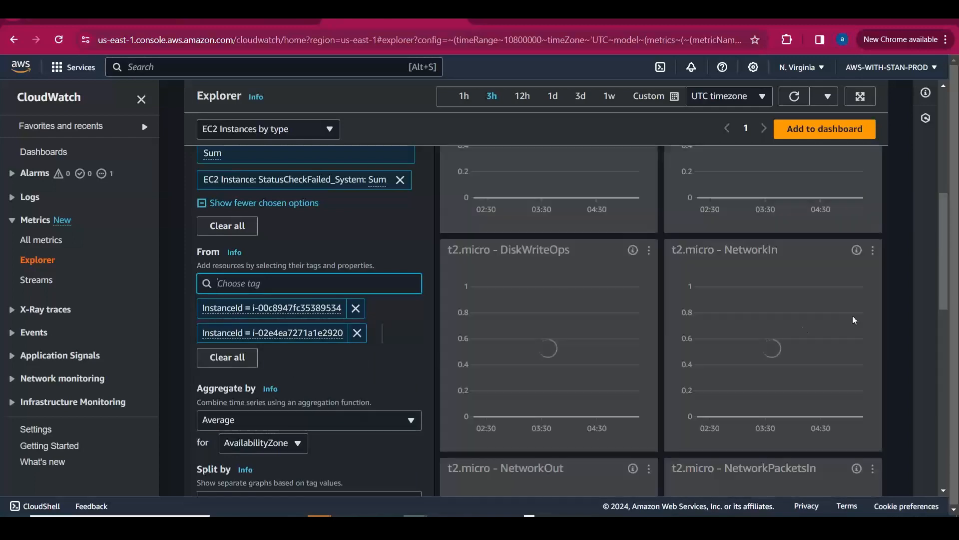
Set the time range of the Explorer graphs to 1h
left_click_drag(950, 300, 950, 192)
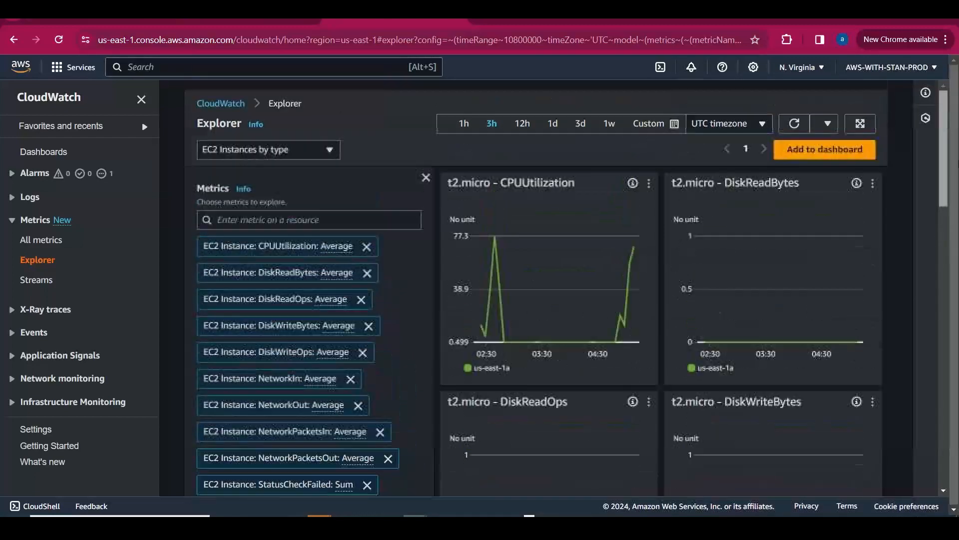
left_click(840, 150)
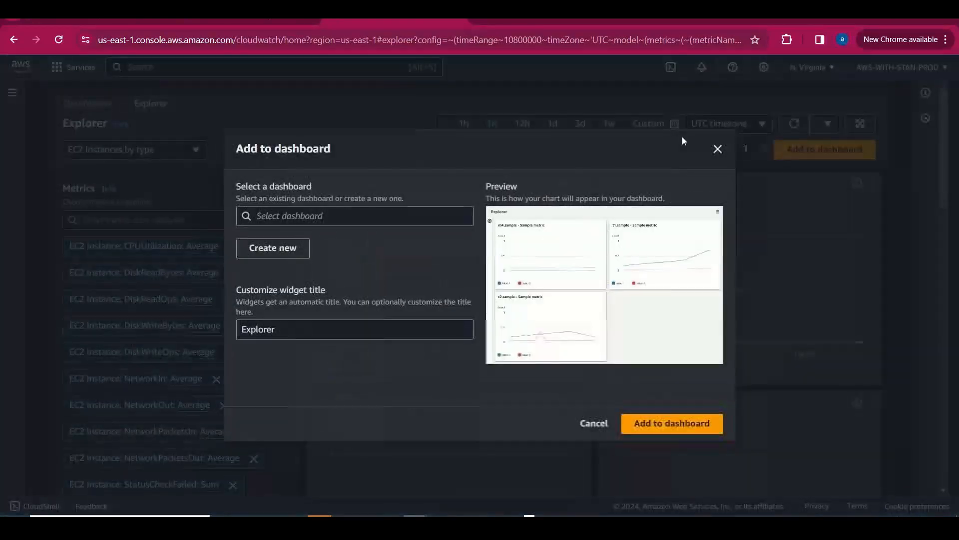
left_click(718, 149)
left_click(463, 128)
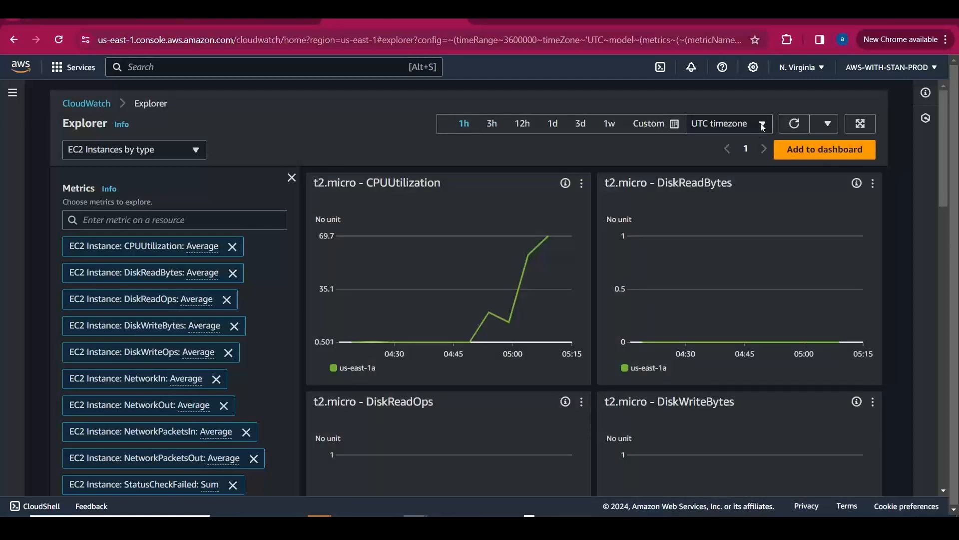
Add the Explorer graphs to the existing stan-ec2-dashboard with the widget title Stan-App-Dashboard
left_click(825, 149)
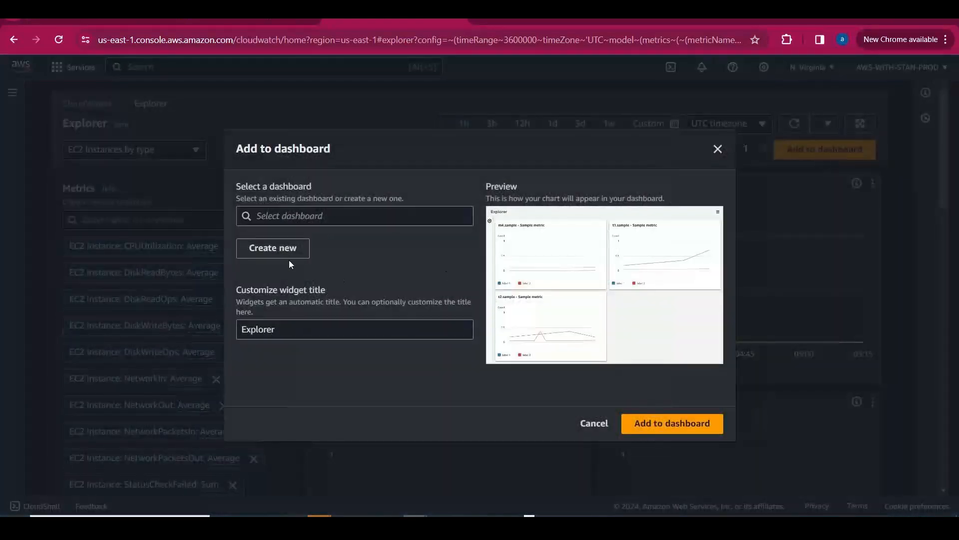
left_click(275, 220)
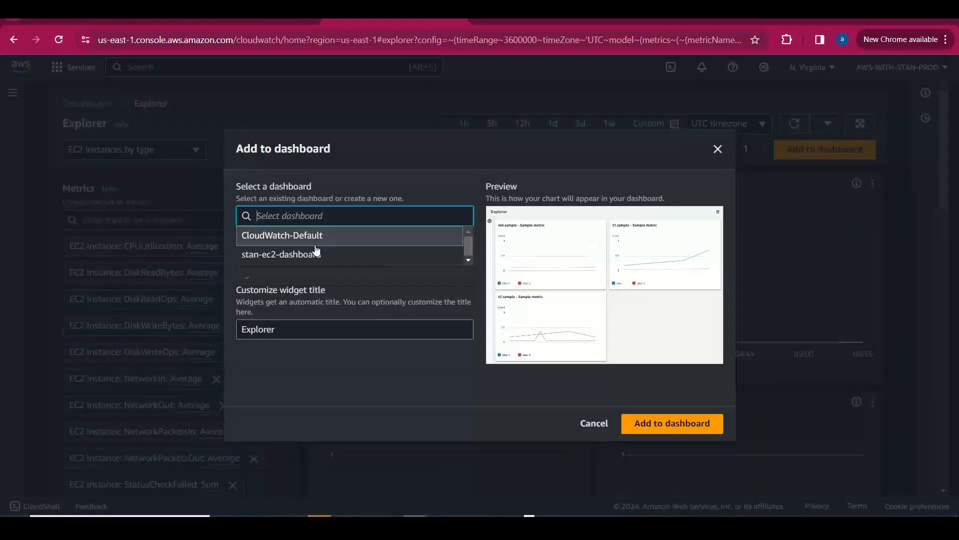
left_click(305, 258)
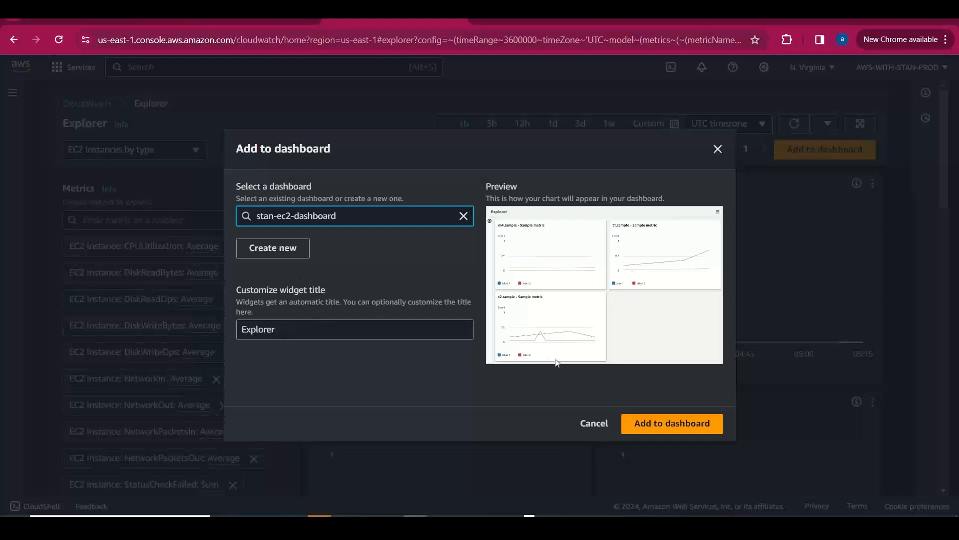
double_click(250, 330)
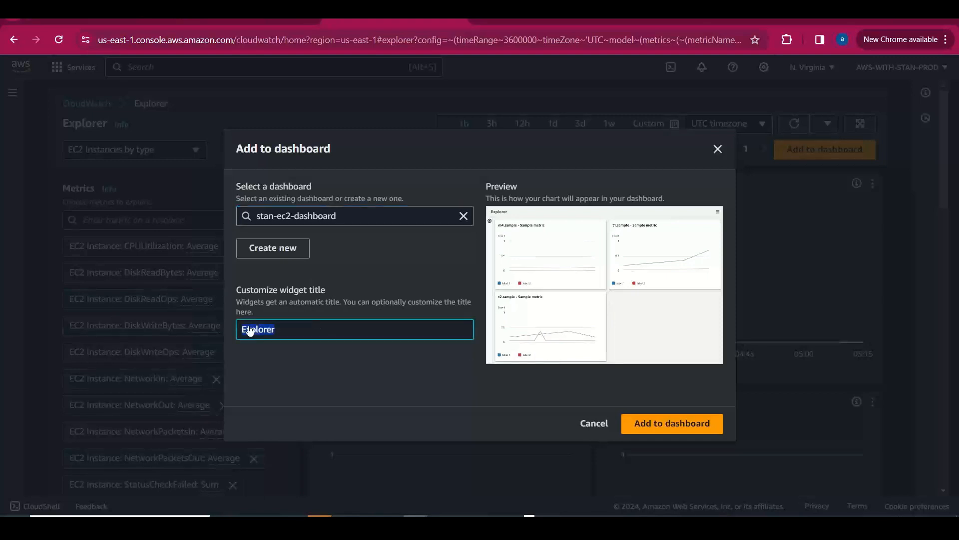
type("Stan-App-Da")
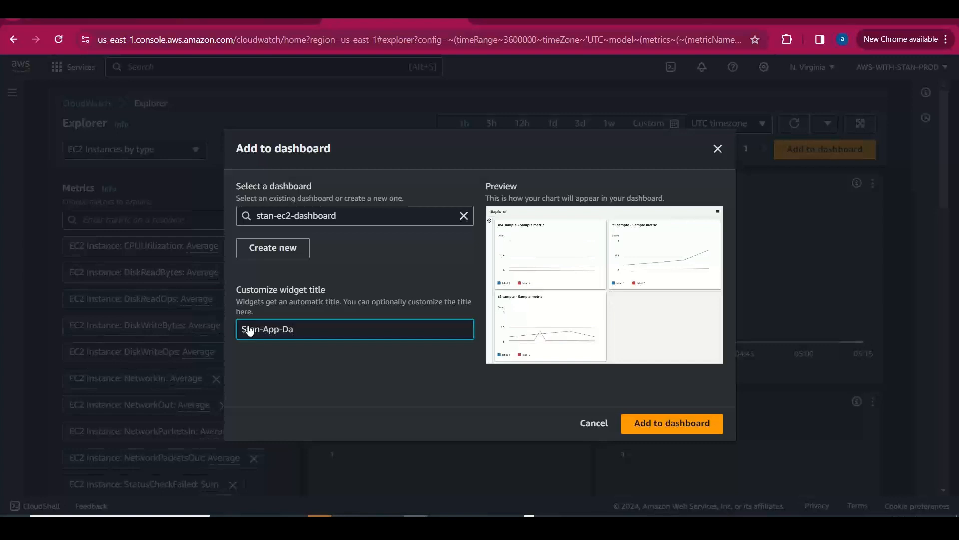
type("b")
key("BackSpace")
type("shboard")
left_click(678, 424)
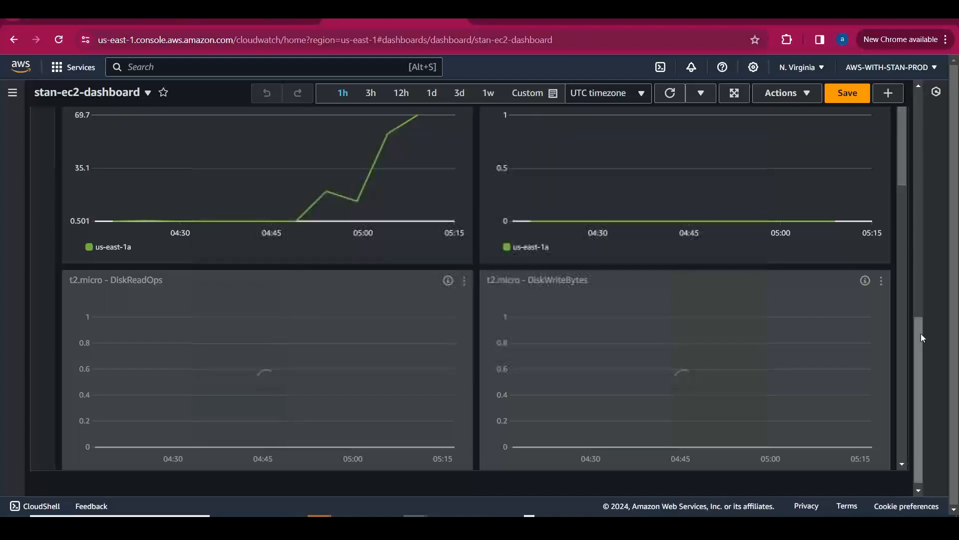
Look over the Stan-App-Dashboard widget on stan-ec2-dashboard and save the dashboard
scroll(921, 334, "up", 8)
scroll(943, 243, "down", 5)
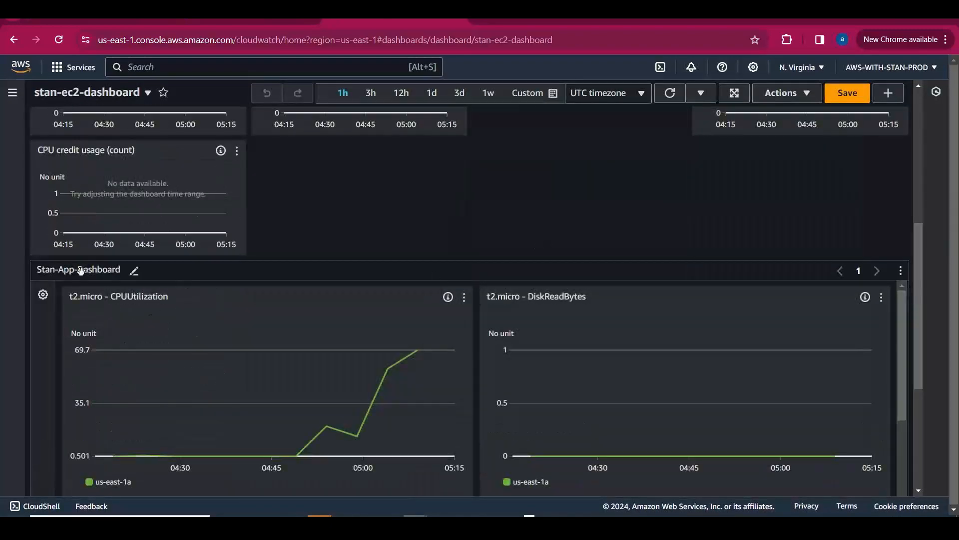
left_click_drag(905, 316, 946, 301)
left_click(840, 97)
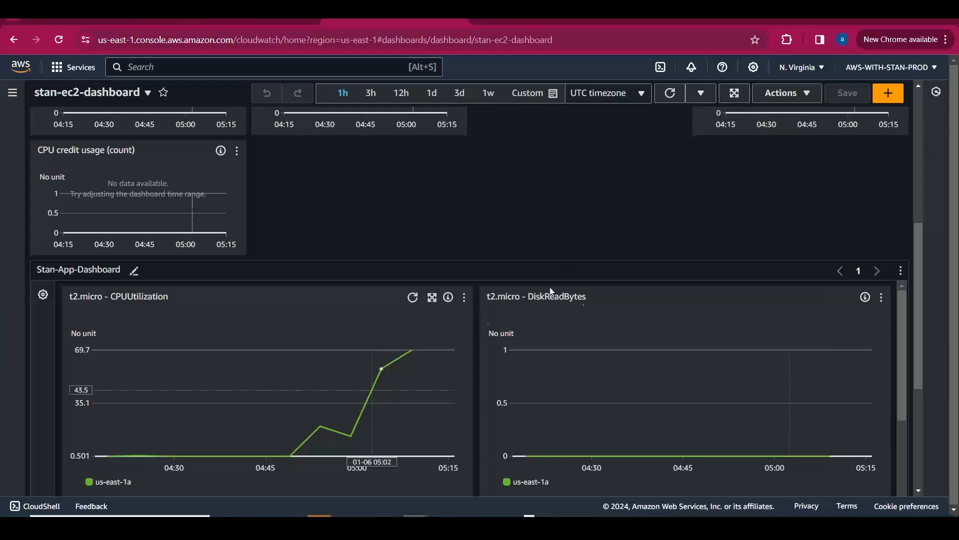
View stan-ec2-dashboard in full screen, return to the normal view and show the CloudWatch navigation
left_click(736, 95)
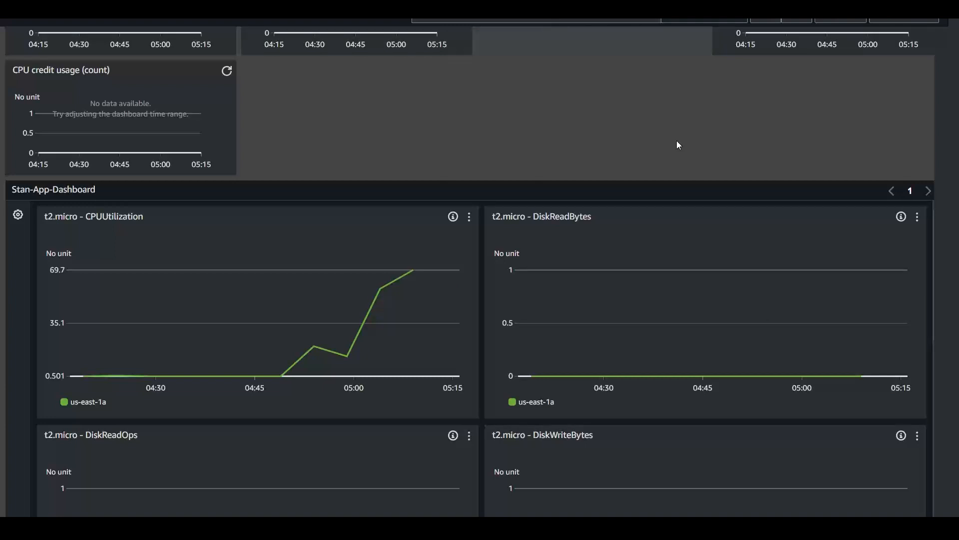
key("Escape")
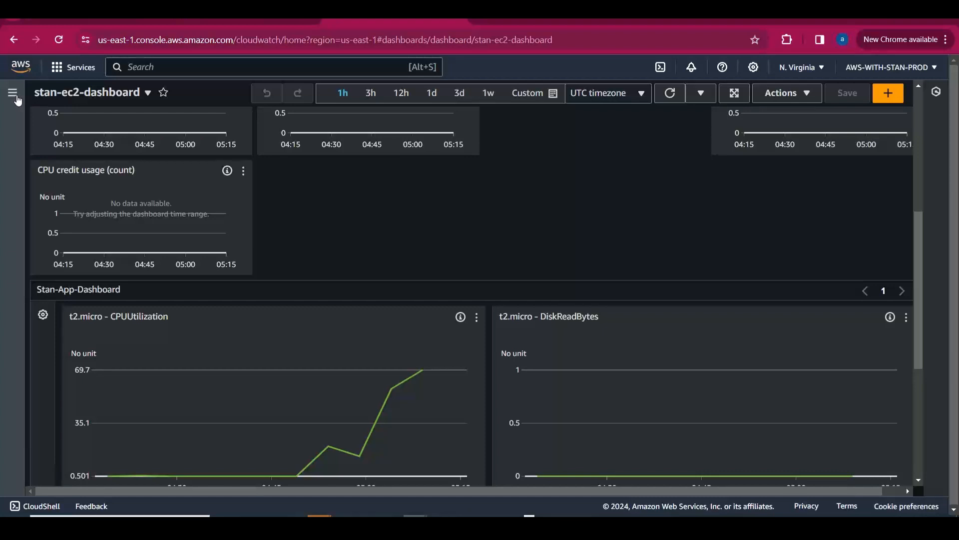
left_click(14, 93)
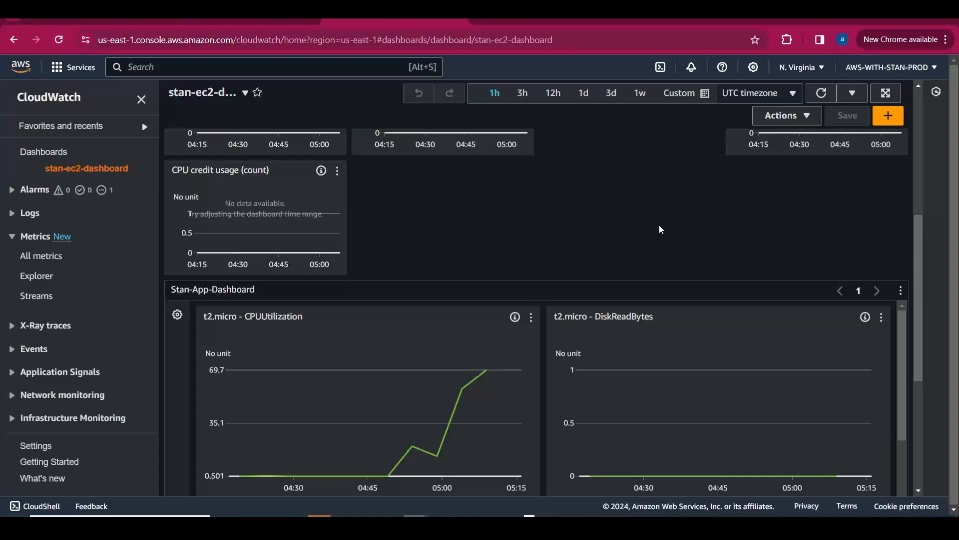
Switch to the Metrics worksheet in Excel
key("alt+Tab")
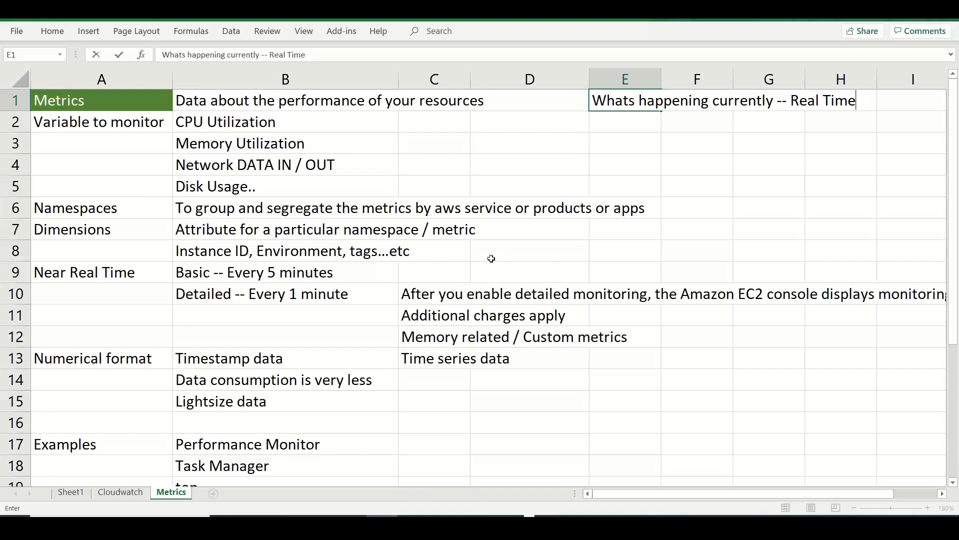
Switch from the spreadsheet to the EC2 Instances page in the browser and deselect the stanlxvm01 instance
key("alt+Tab")
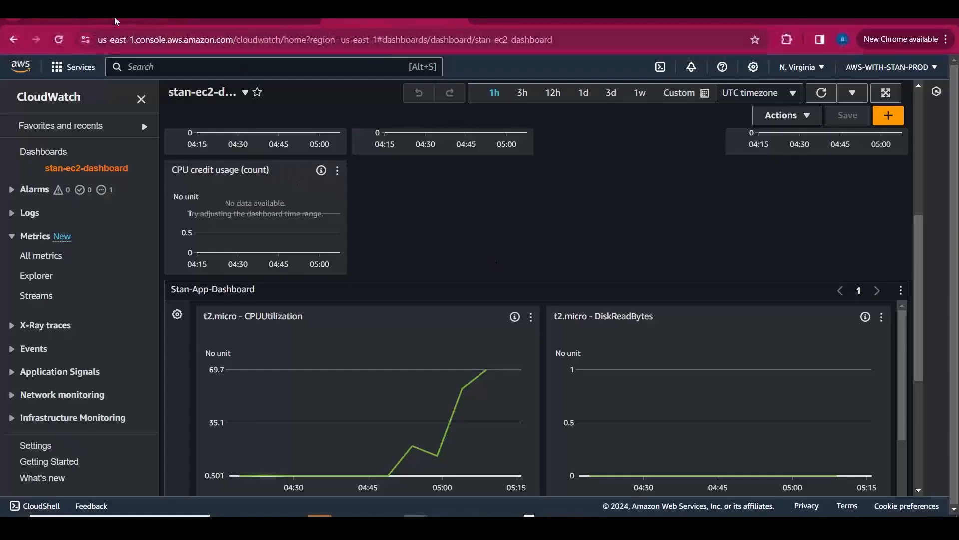
left_click(105, 20)
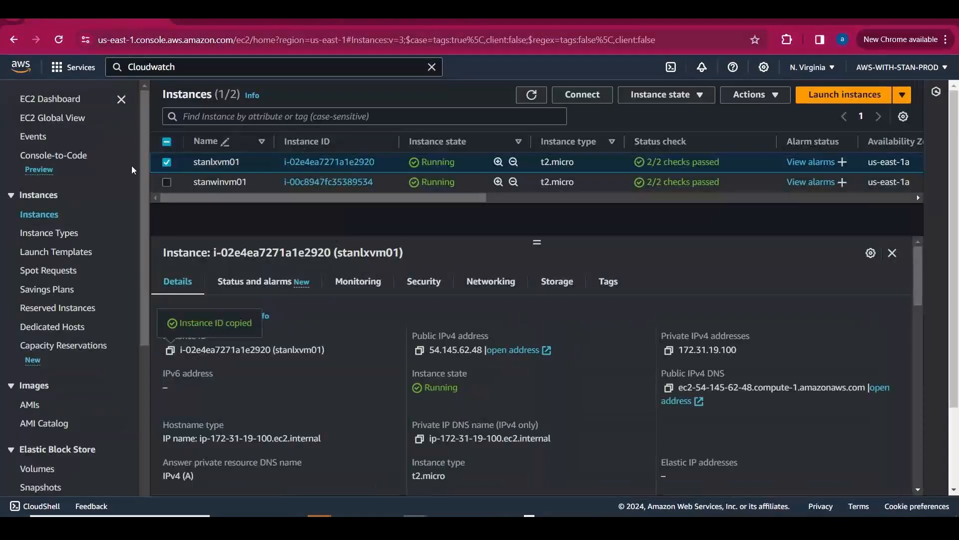
left_click(166, 163)
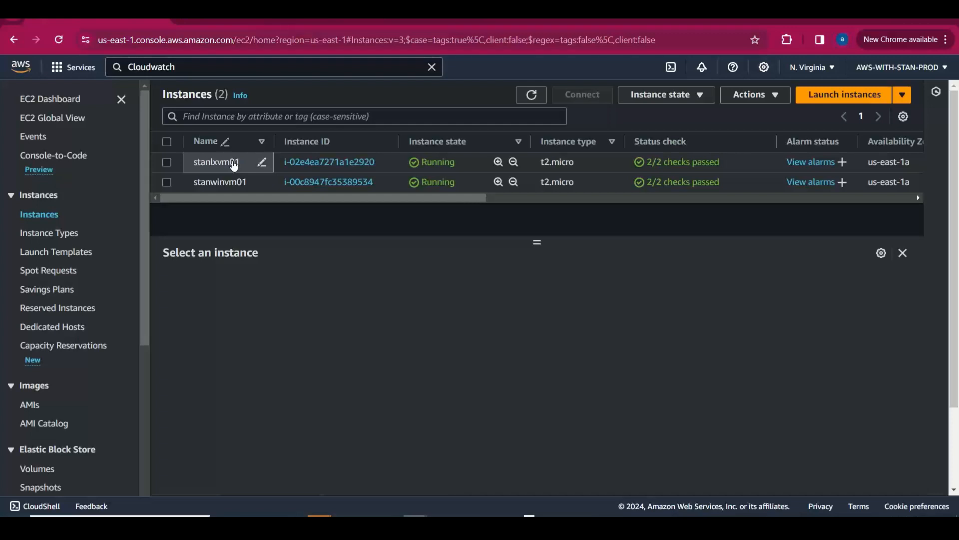
Search the AWS console for "IAM role" and open the IAM service
left_click(141, 70)
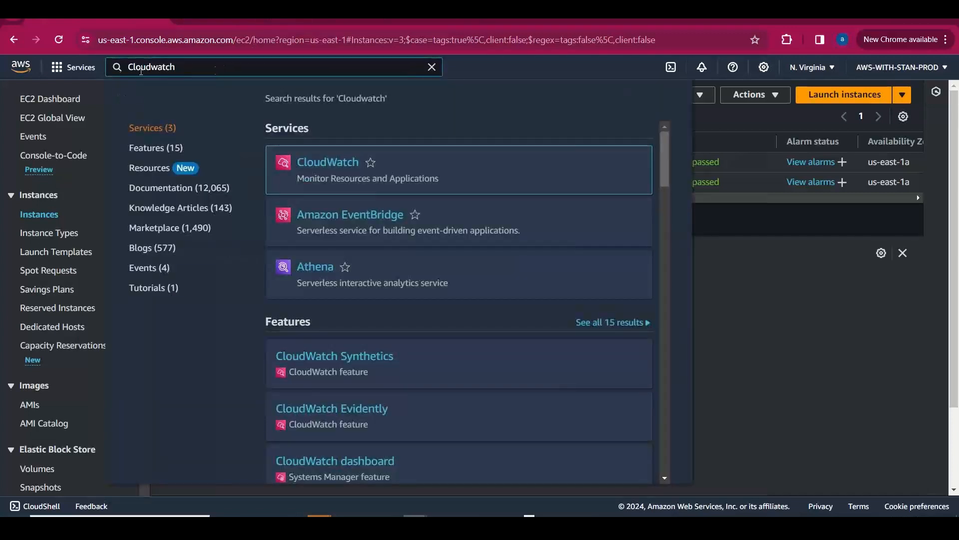
double_click(141, 69)
type("IAM")
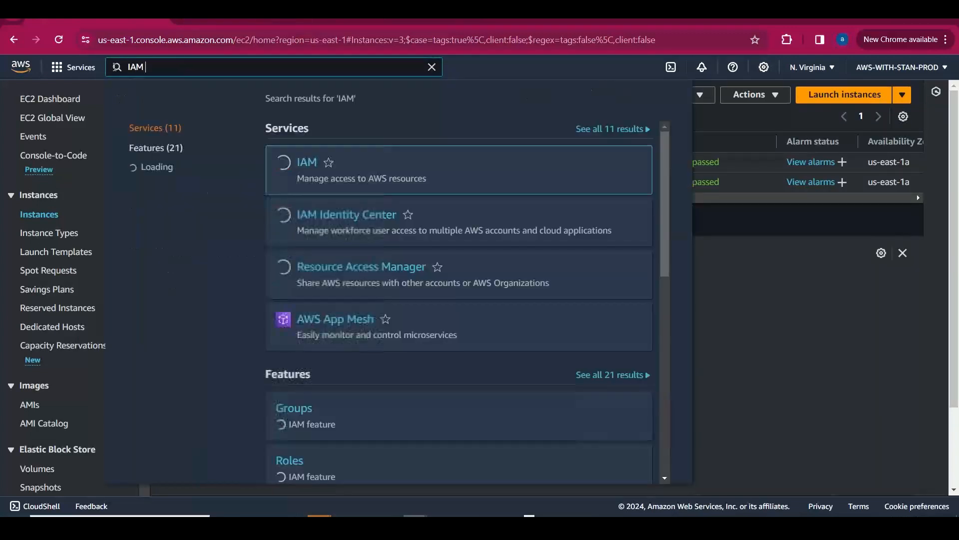
type(" role")
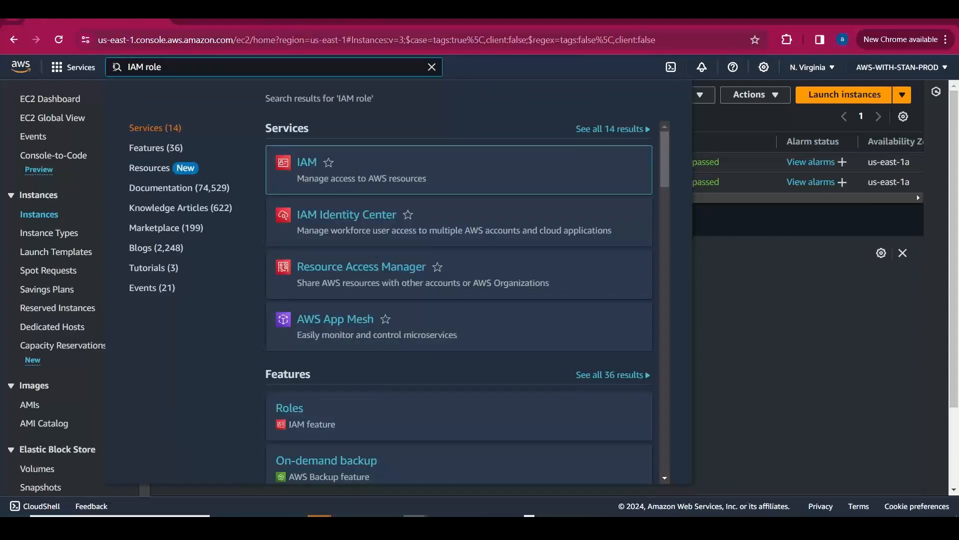
left_click(355, 172)
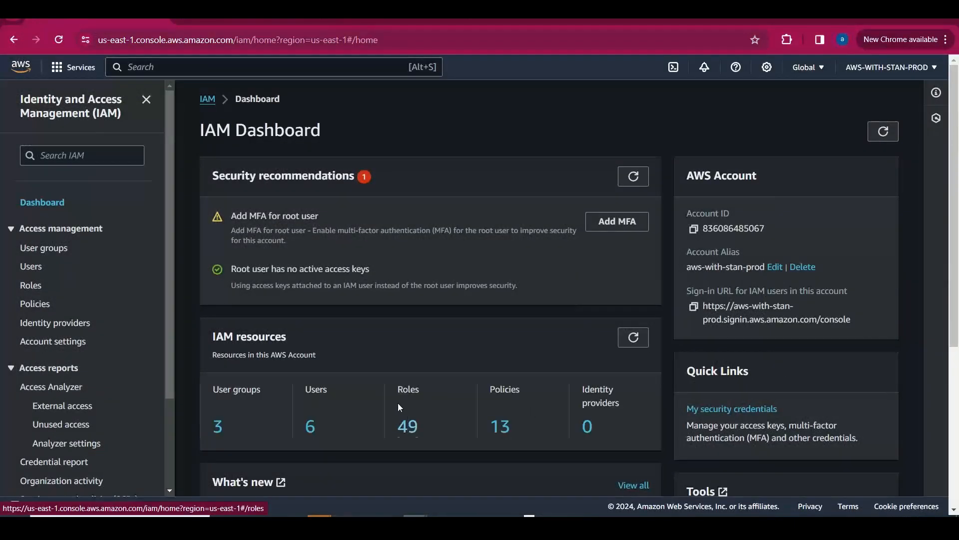
Start creating an IAM role with AWS service as trusted entity and EC2 as use case, and continue to the permissions
left_click(33, 285)
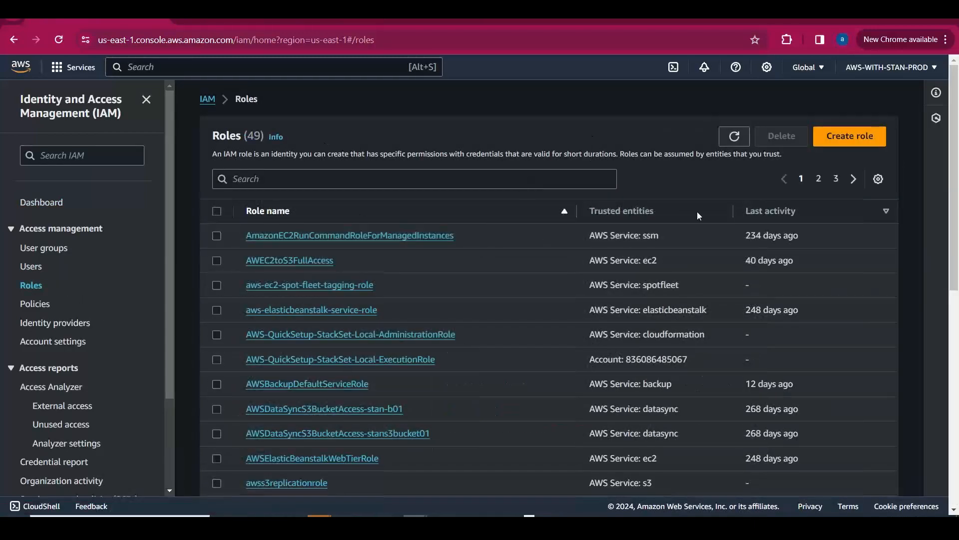
left_click(857, 137)
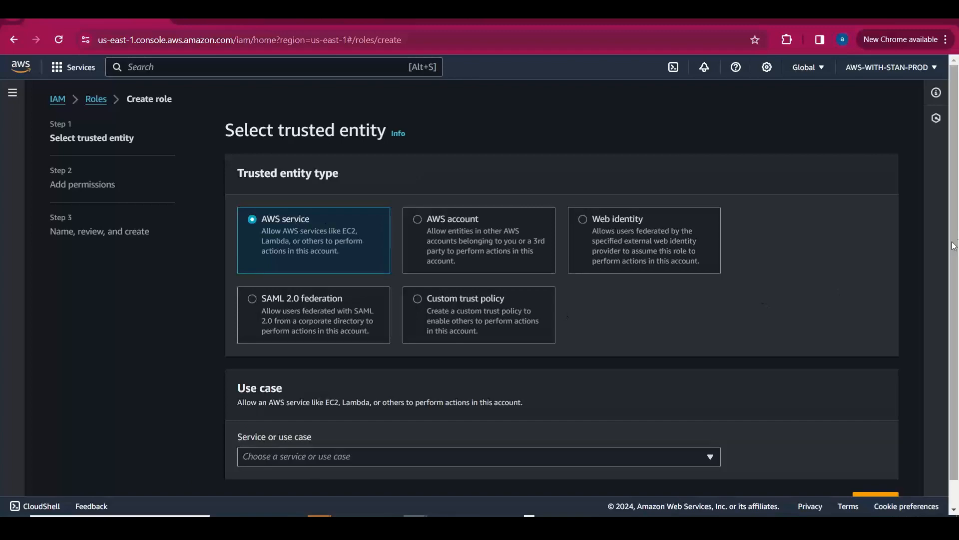
scroll(450, 369, "down", 1)
left_click(351, 428)
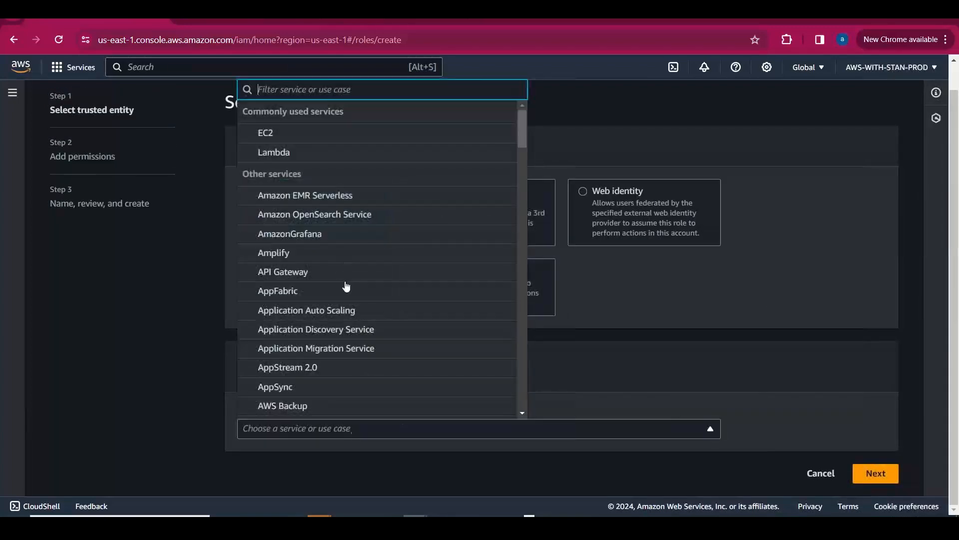
left_click(292, 133)
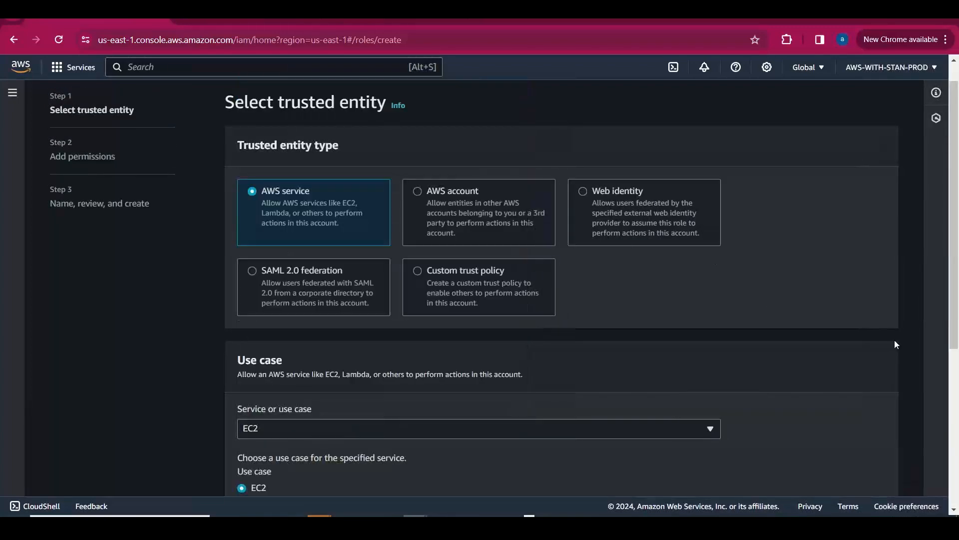
left_click_drag(956, 280, 956, 435)
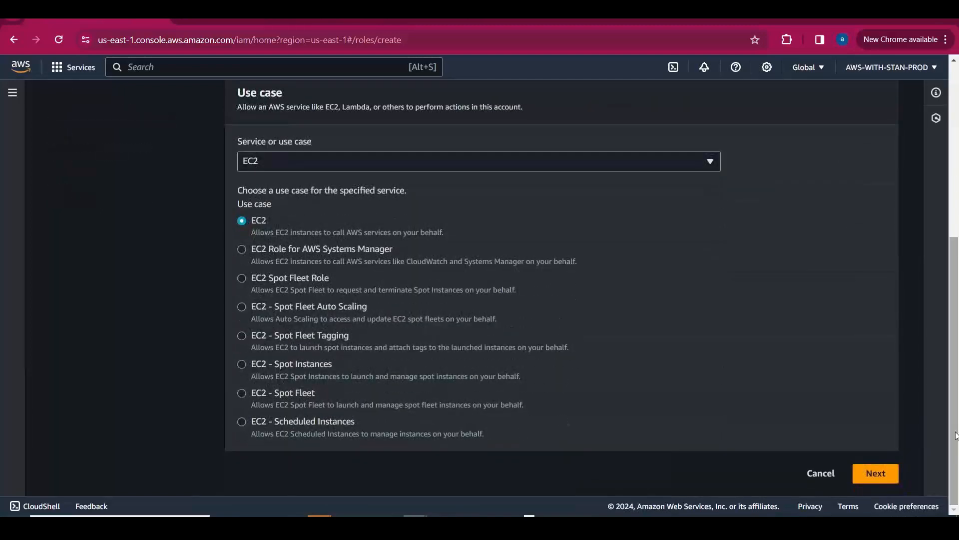
left_click(876, 472)
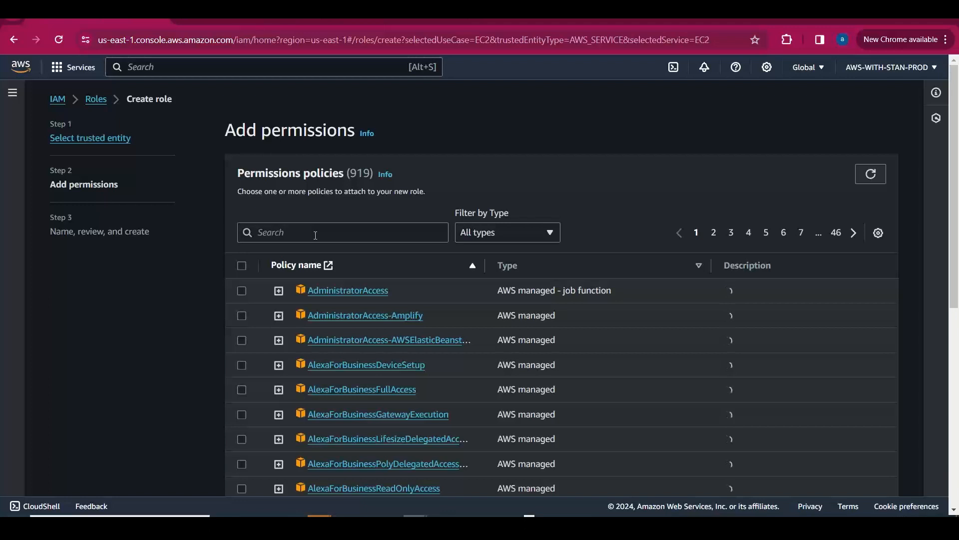
Filter the permissions policies by "Cloudwatch" and select AmazonCloudWatchRUMFullAccess
left_click(316, 235)
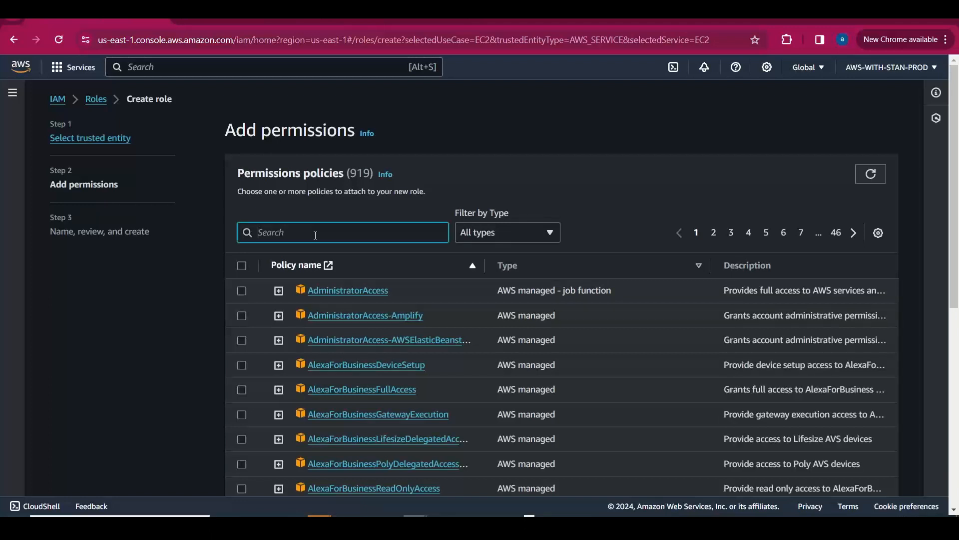
type("Cloudwatch")
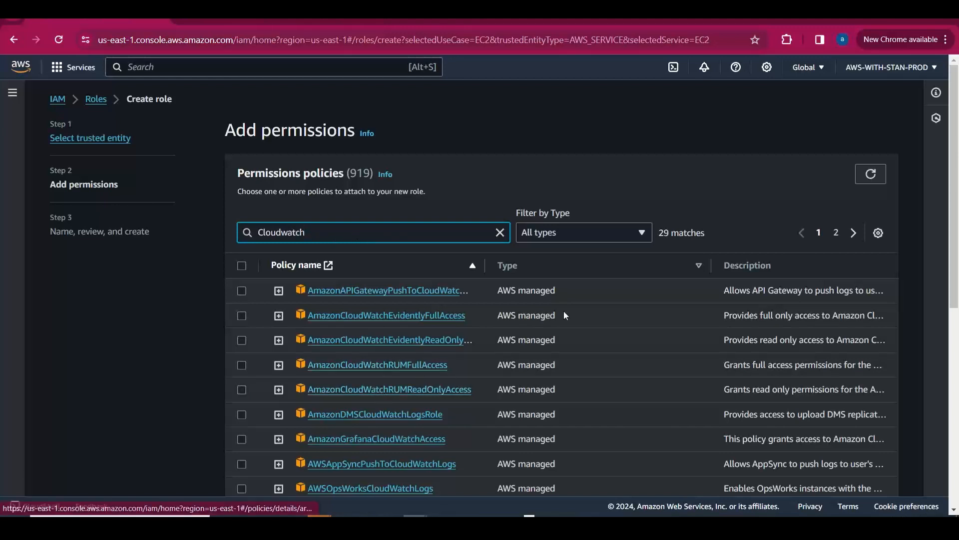
left_click_drag(951, 249, 957, 394)
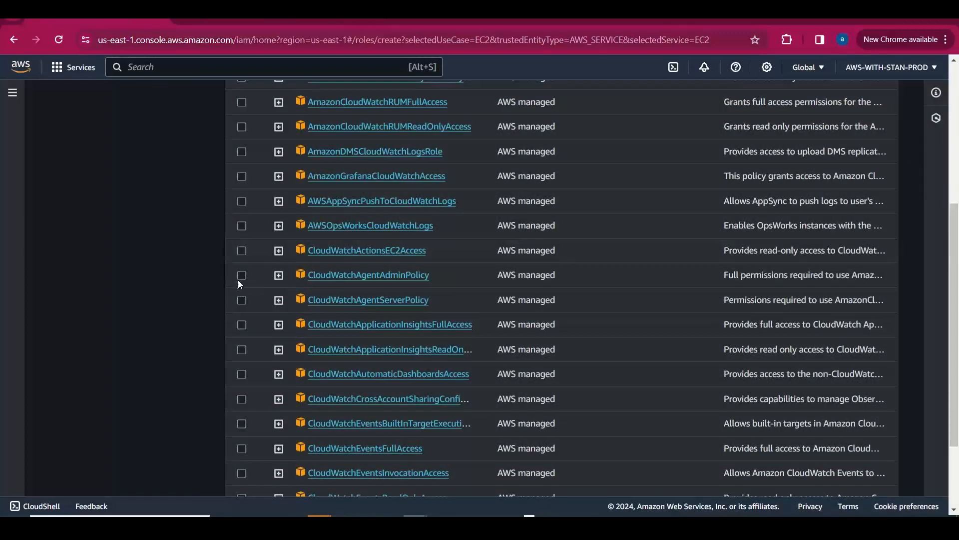
left_click_drag(958, 314, 958, 215)
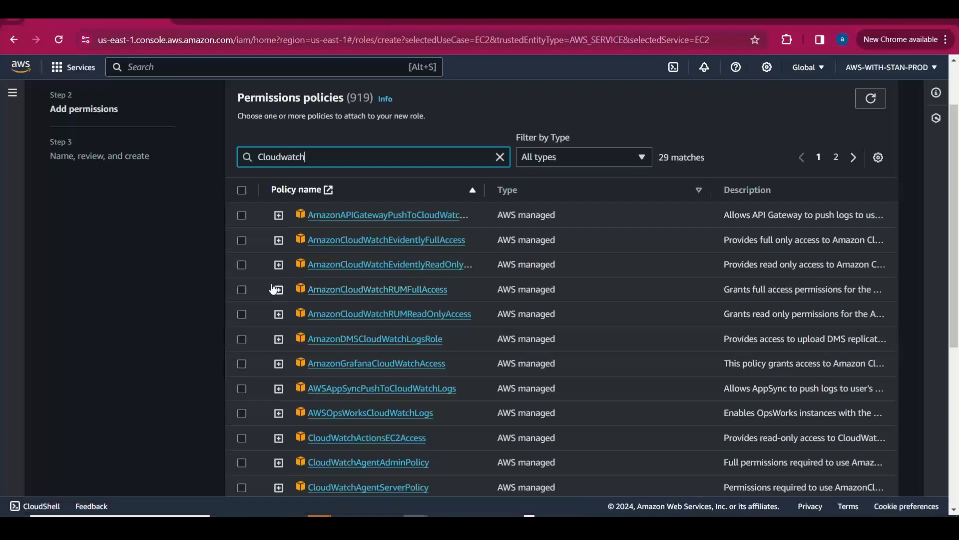
left_click(242, 290)
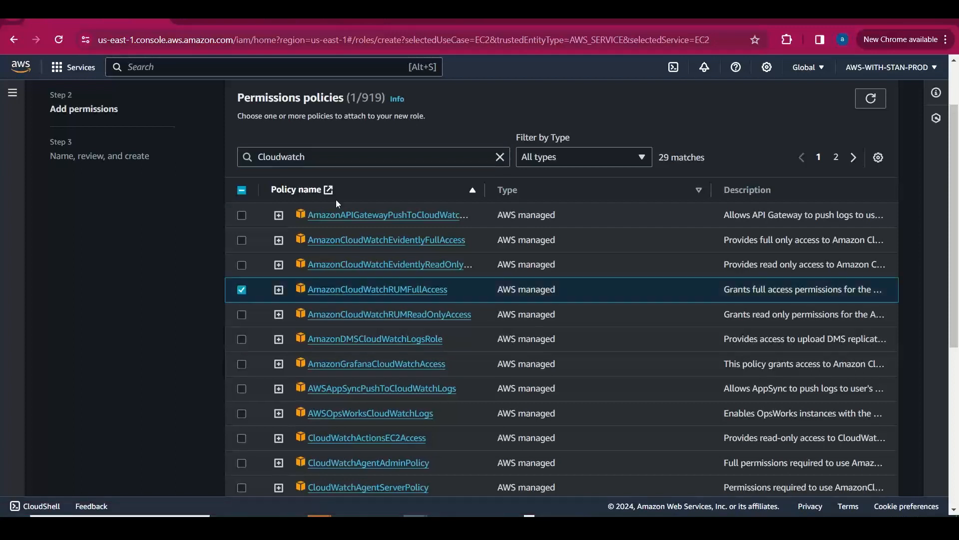
Narrow the policy filter to "CloudWatchFUll" and select both CloudWatchFullAccessV2 and CloudWatchFullAccess
left_click(358, 156)
key("BackSpace")
key("BackSpace")
key("BackSpace")
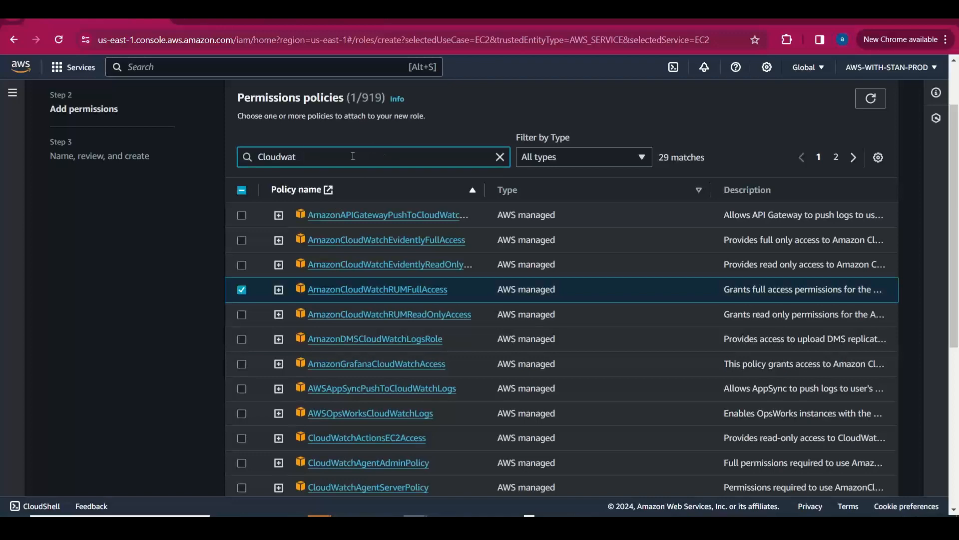
key("BackSpace")
key("BackSpace")
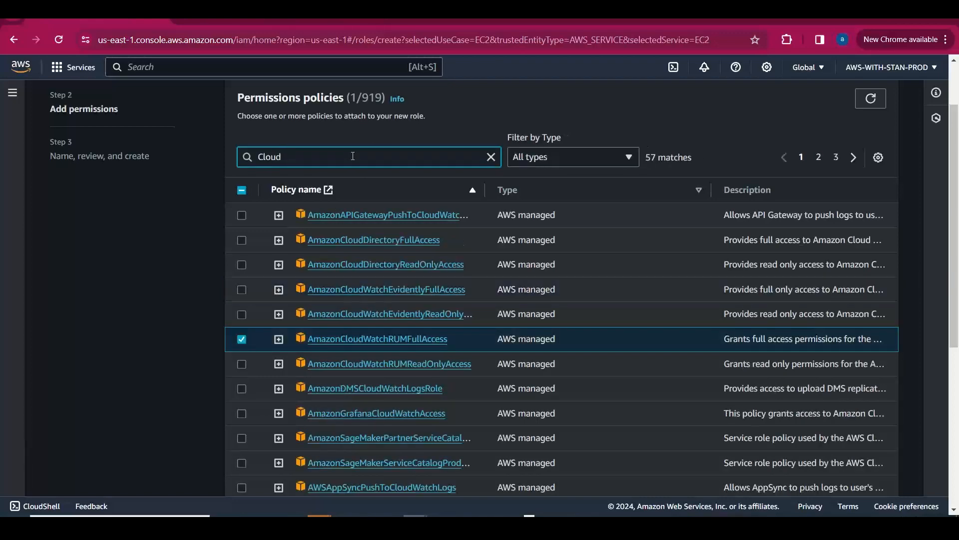
type("Watch")
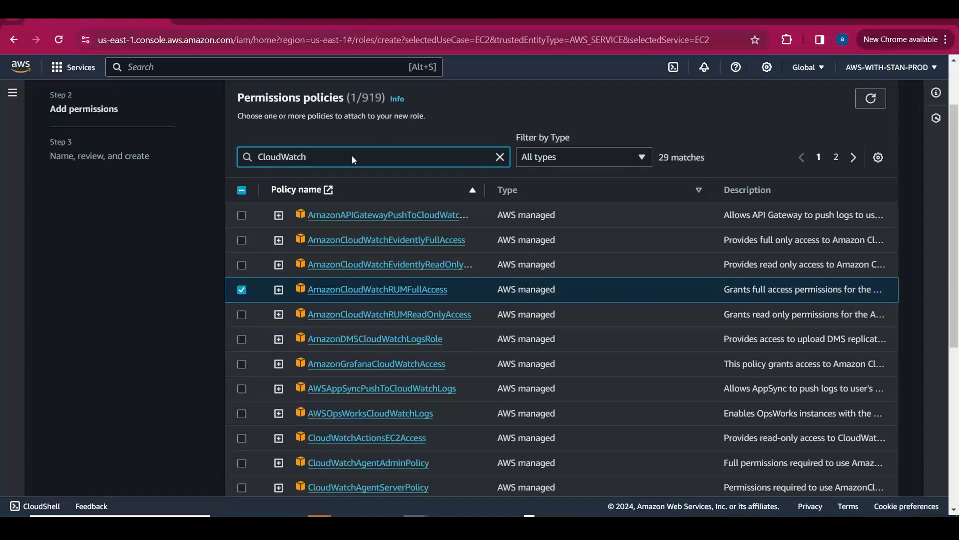
type("FUll")
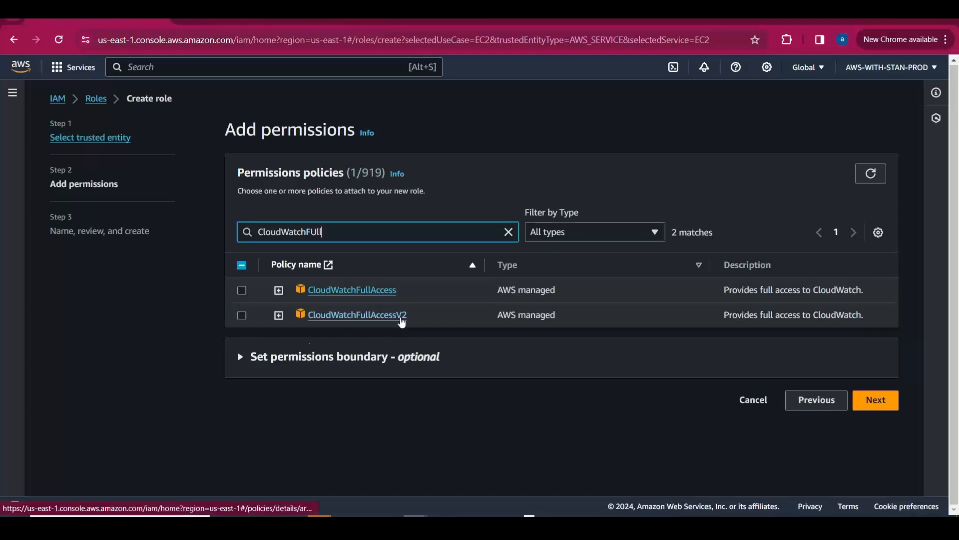
left_click(241, 315)
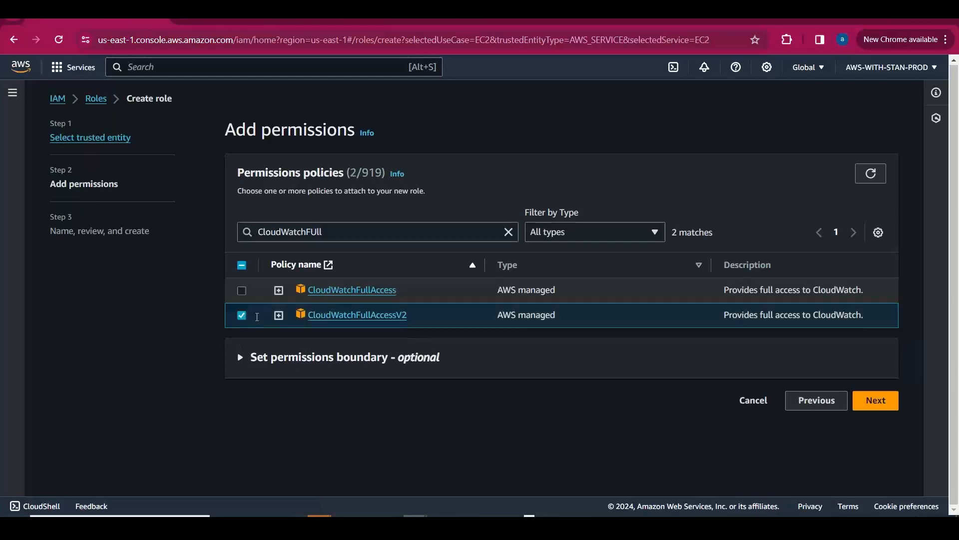
left_click(243, 292)
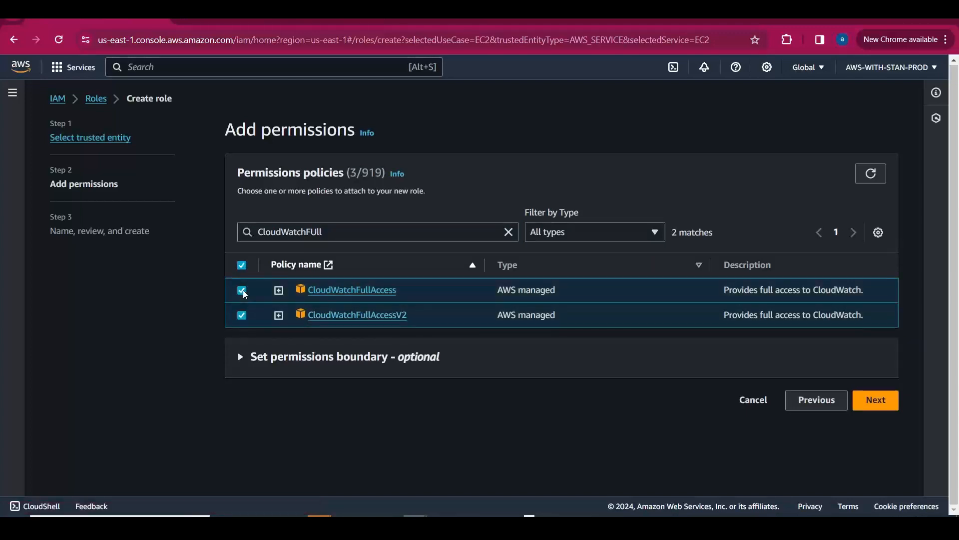
Filter the policies by "SSM", select AmazonSSMFullAccess, and continue to the role's name and review stage
left_click(351, 232)
key("BackSpace")
key("BackSpace")
key("BackSpace")
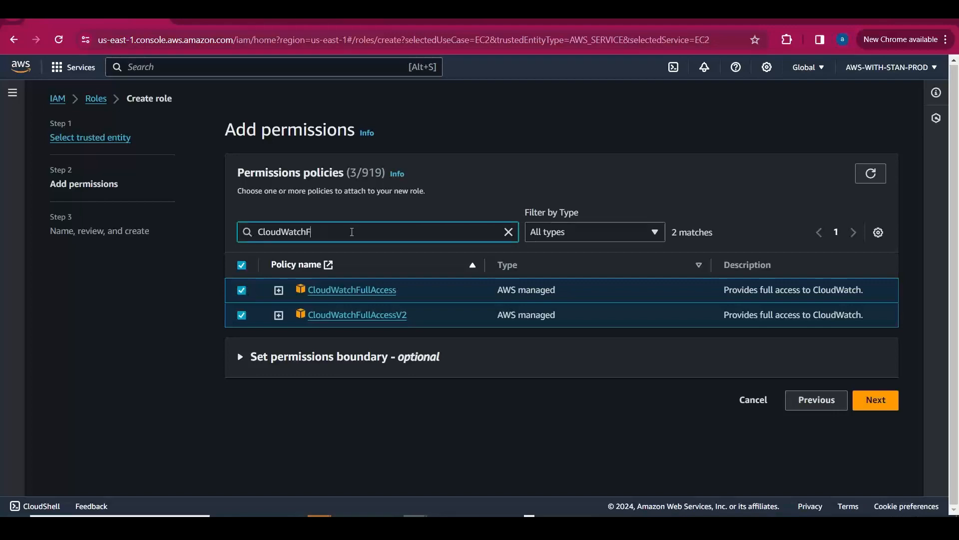
key("BackSpace")
key("BackSpace")
key("BackSpace")
key("BackSpace")
key("BackSpace")
key("BackSpace")
key("BackSpace")
key("BackSpace")
key("BackSpace")
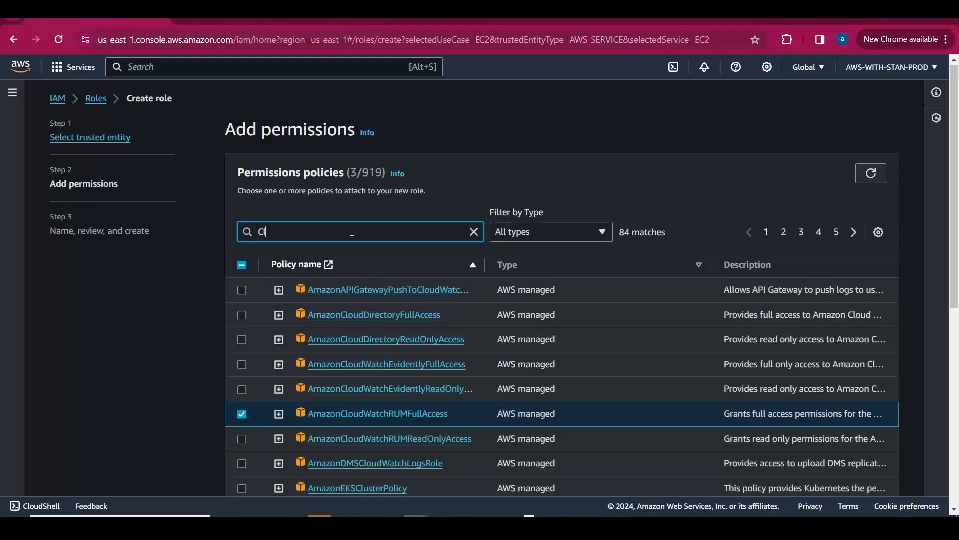
key("BackSpace")
key("BackSpace")
type("SSM")
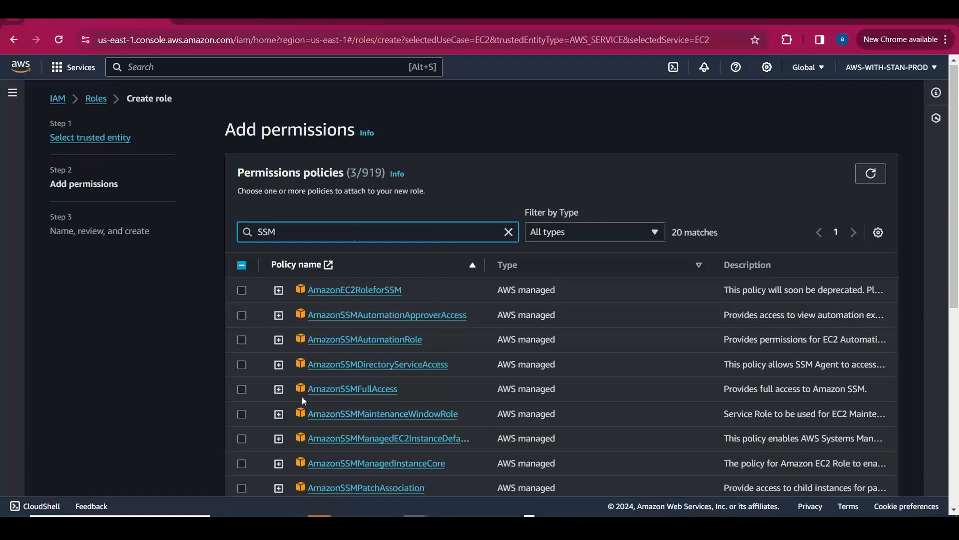
left_click(242, 389)
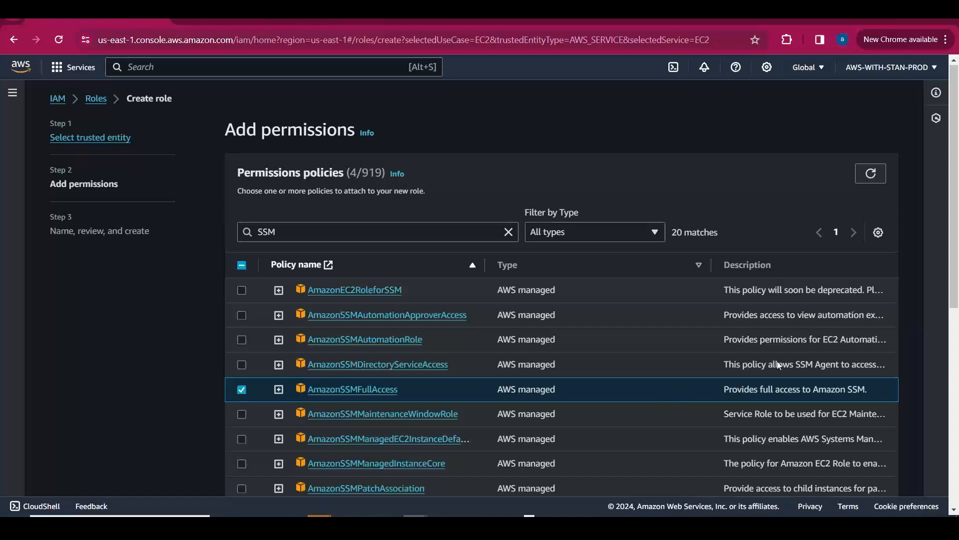
scroll(956, 313, "down", 1)
scroll(957, 313, "down", 9)
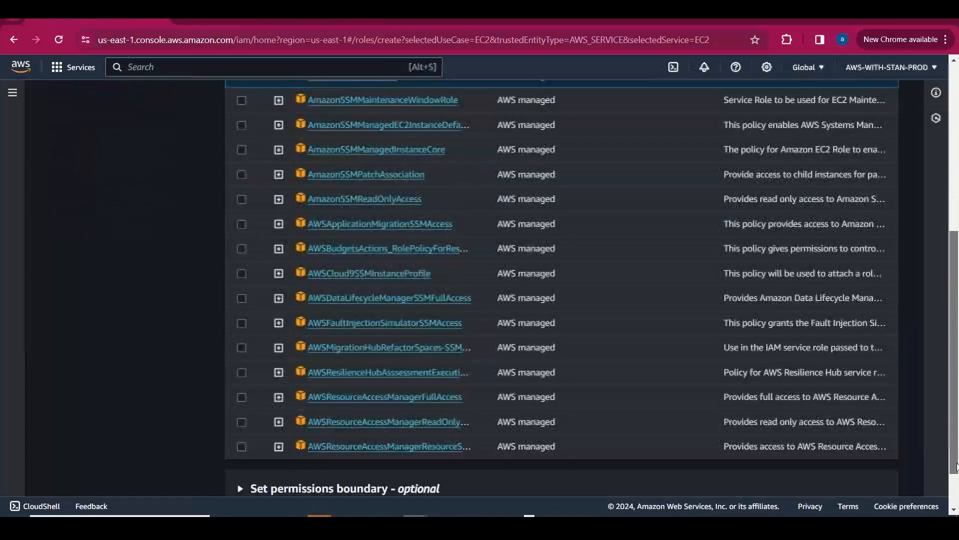
left_click(882, 485)
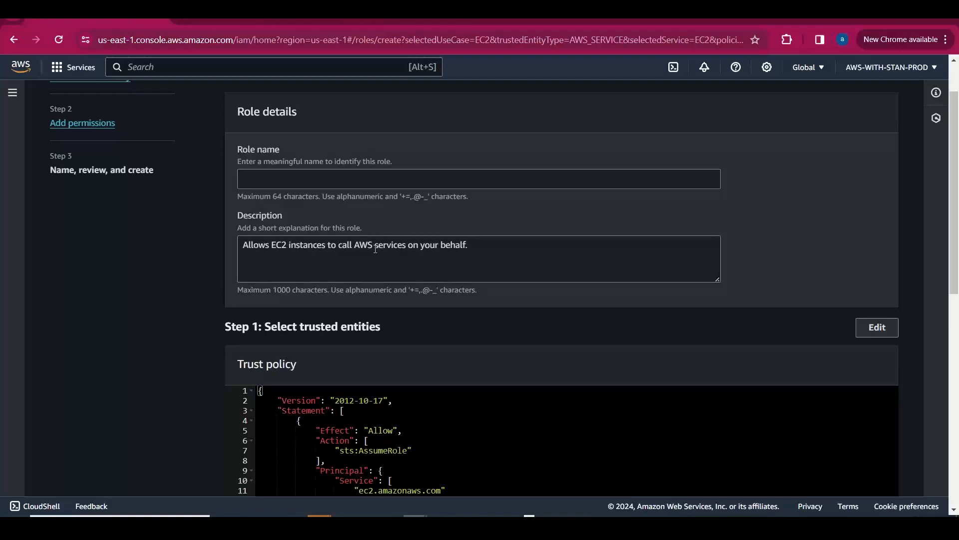
Insert "(Cloudwatch and SSM)" after "AWS services" in the description and name the role stanec2cwssmaccess
left_click(407, 245)
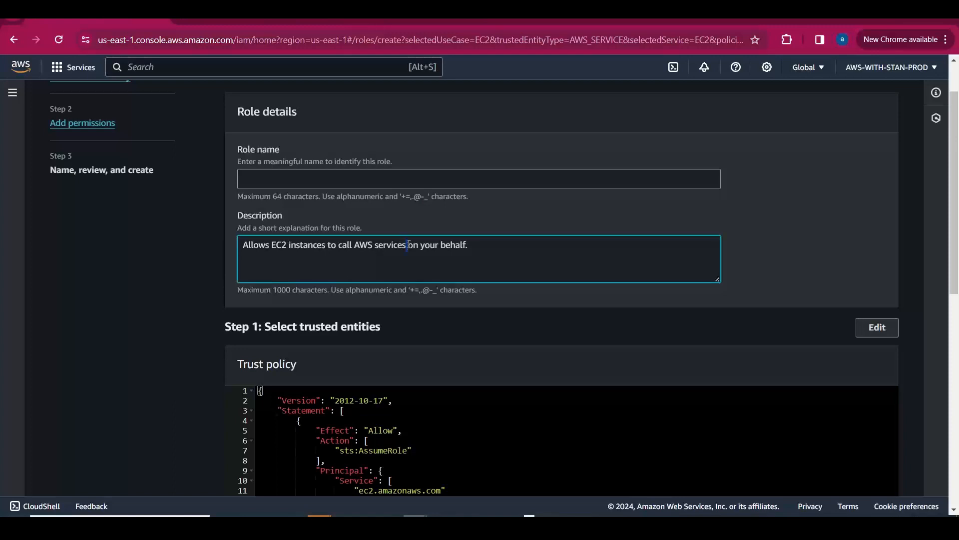
type("(Cloudwatch and SSM)")
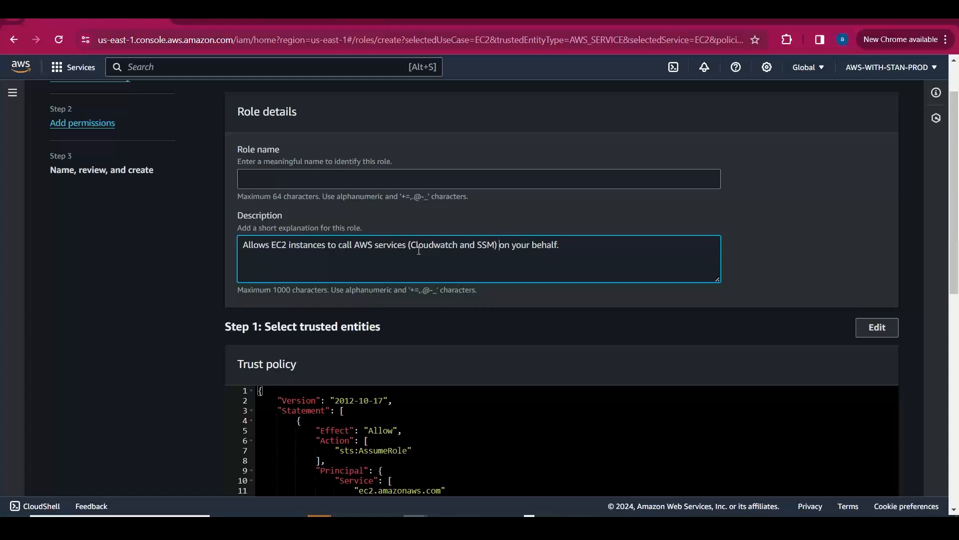
left_click(335, 178)
type("EC")
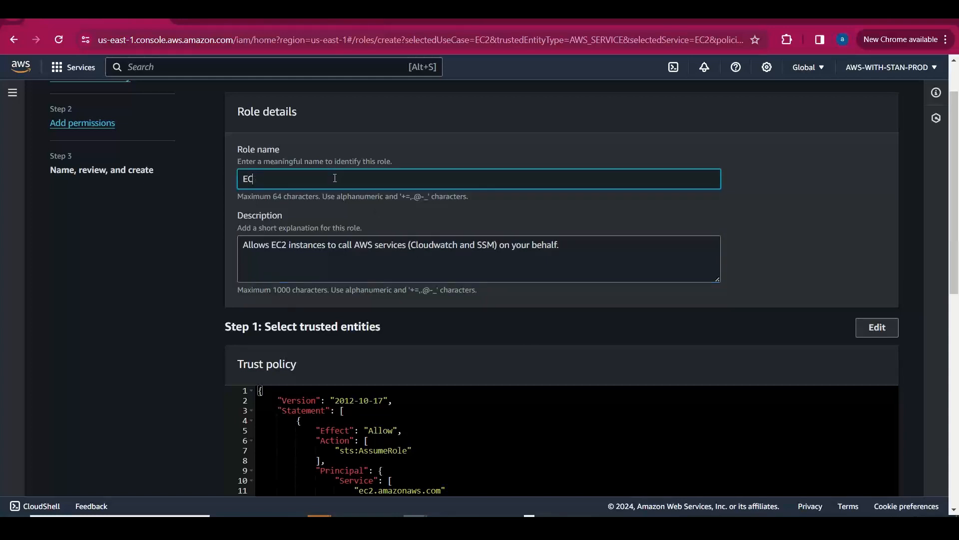
key("BackSpace")
key("BackSpace")
type("stanec2cwssmaccess")
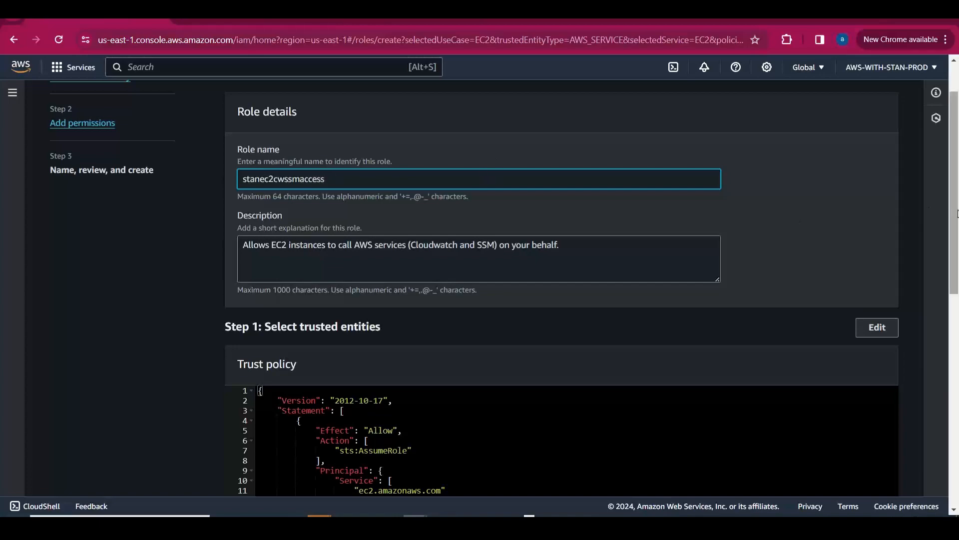
Try to create the role with the entered name, description and selected policies
scroll(957, 300, "down", 2)
left_click_drag(957, 299, 957, 495)
left_click(863, 479)
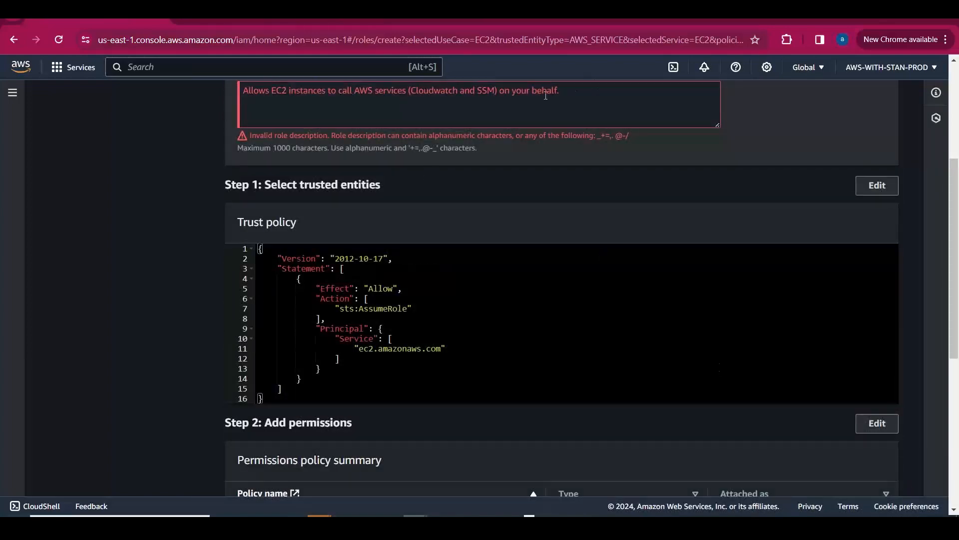
Replace the parentheses in the role description so it reads "AWS services - Cloudwatch and SSM on your behalf." and create the role
left_click(413, 90)
key("BackSpace")
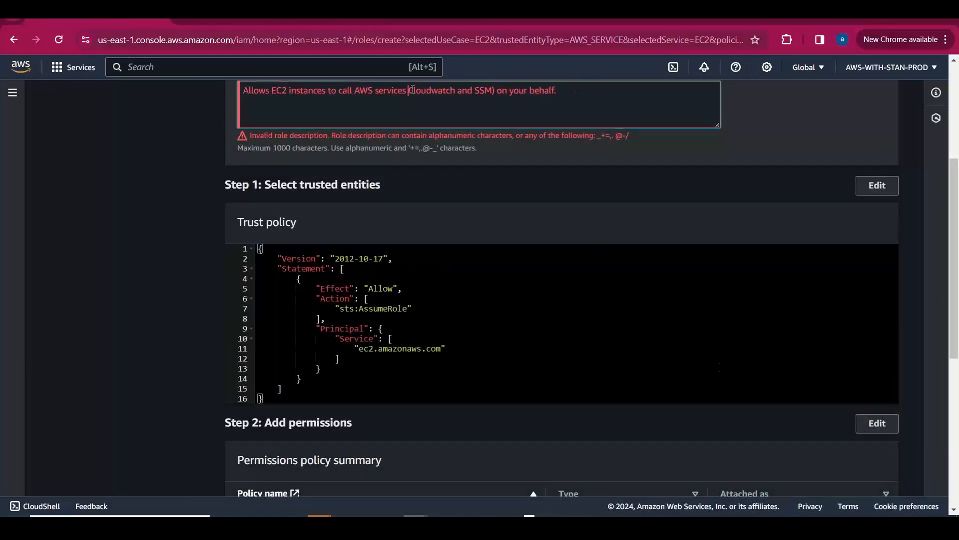
key("ctrl+Right")
key("ctrl+Right")
key("ctrl+Right")
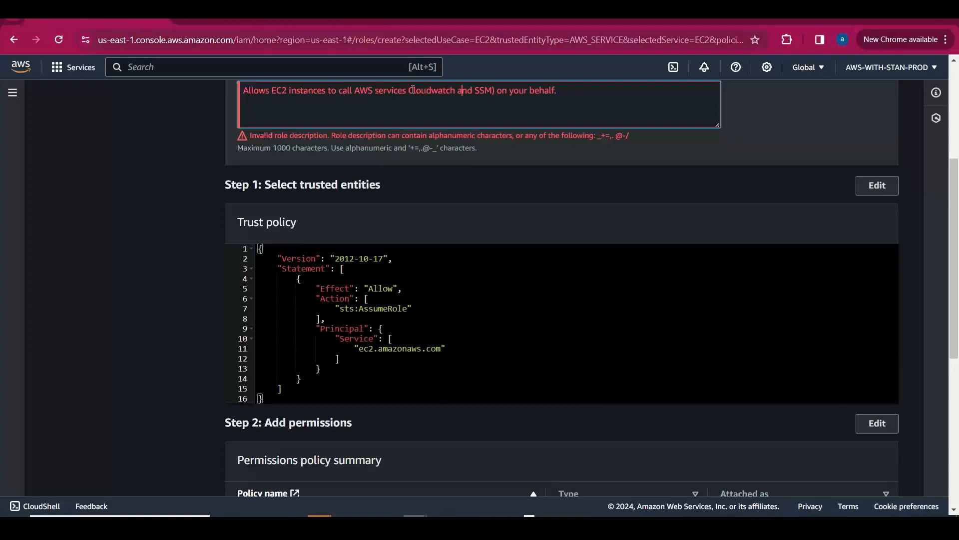
key("Delete")
type("-")
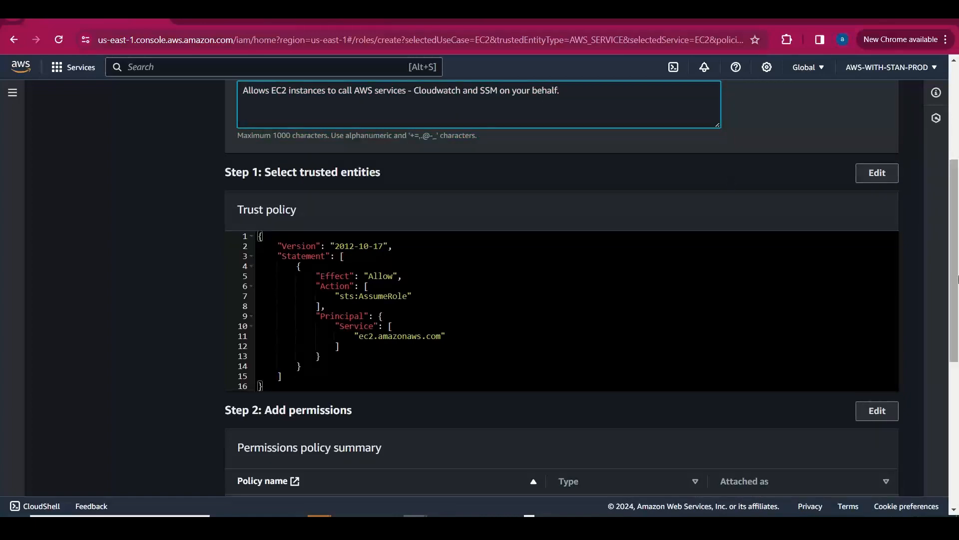
left_click_drag(958, 276, 957, 435)
left_click(897, 478)
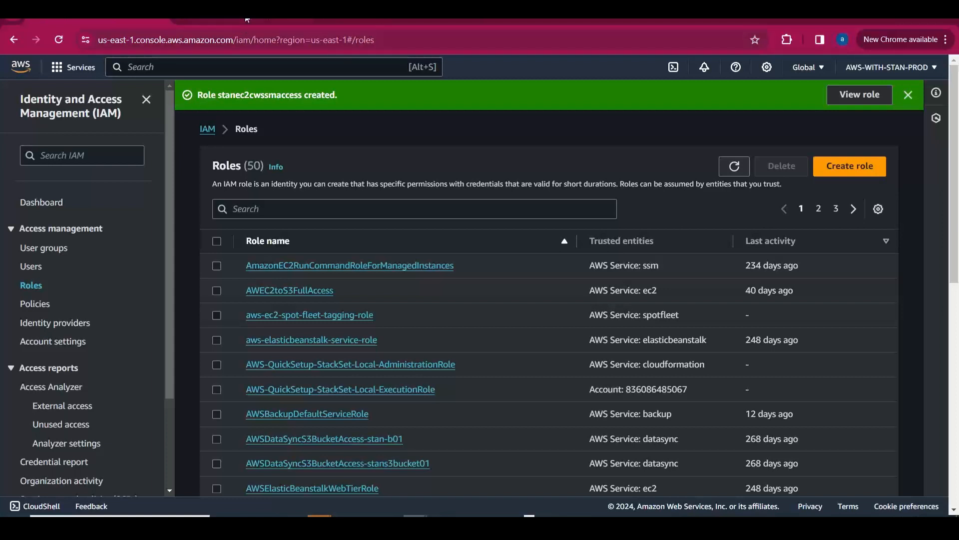
left_click(263, 20)
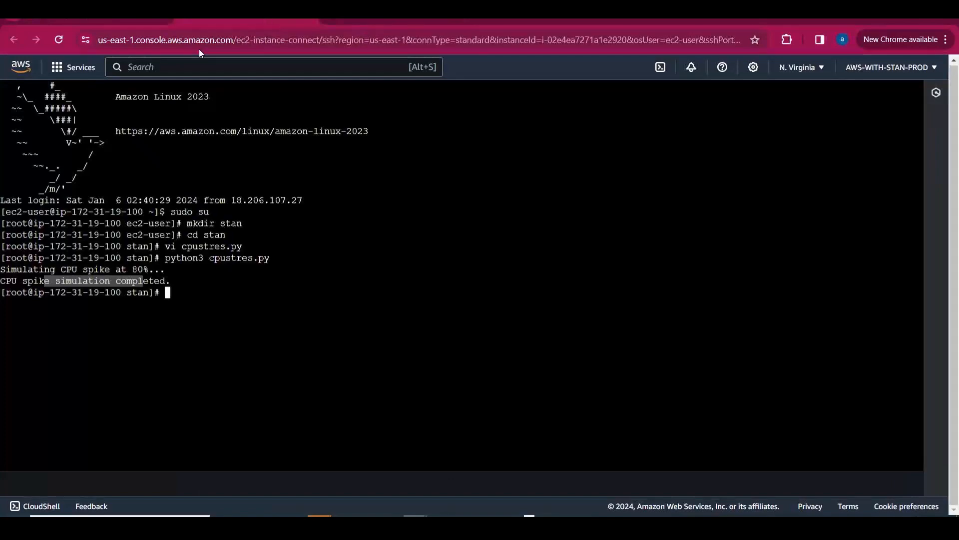
left_click(352, 21)
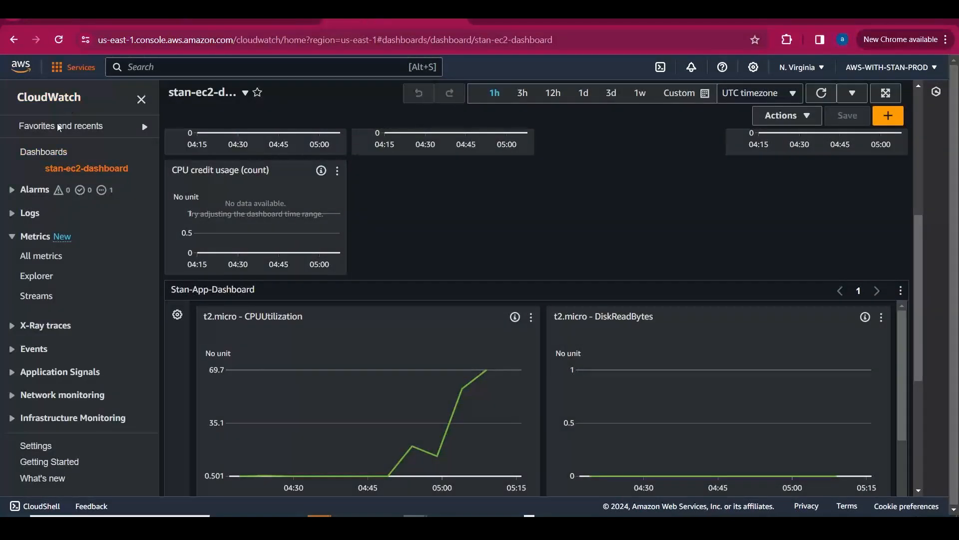
left_click(77, 19)
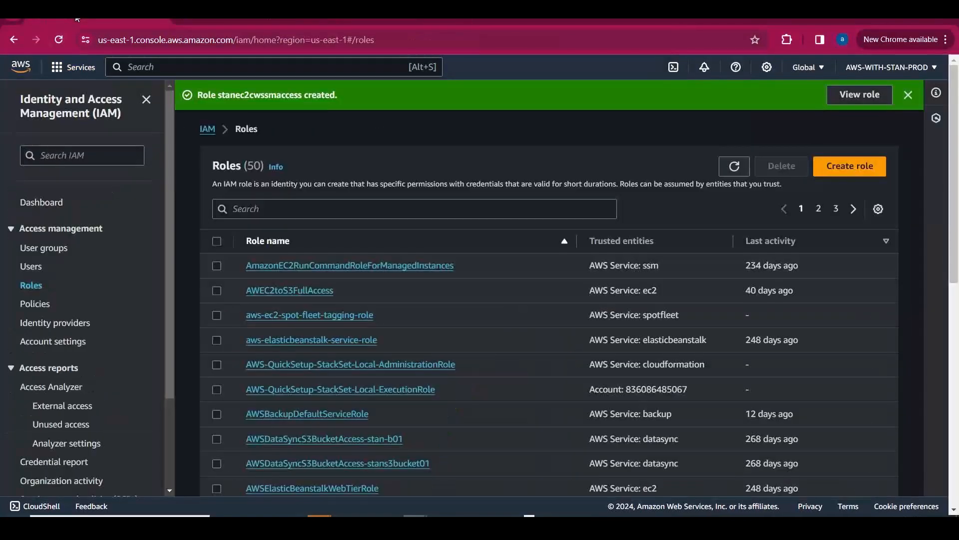
Find the EC2 service and open its list of running instances
left_click(221, 67)
type("EC2")
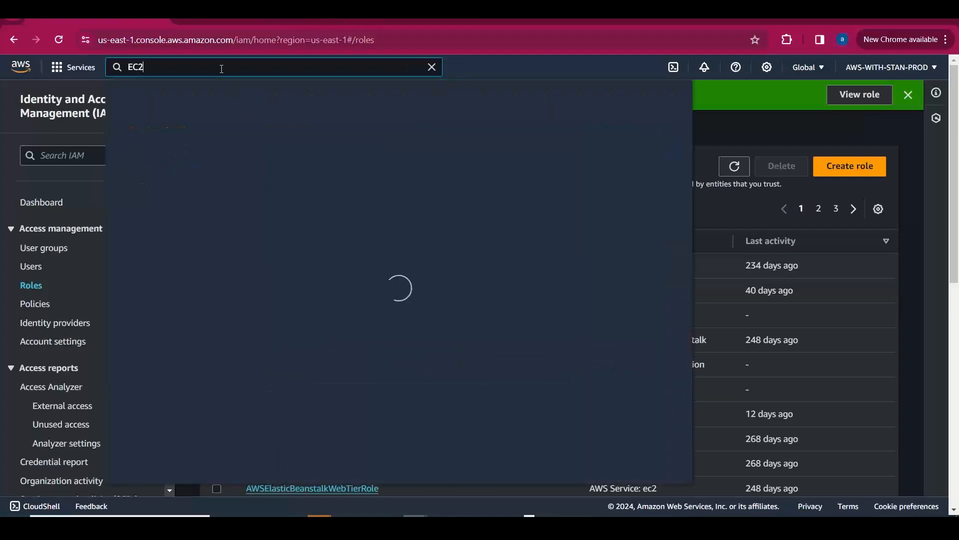
left_click(304, 164)
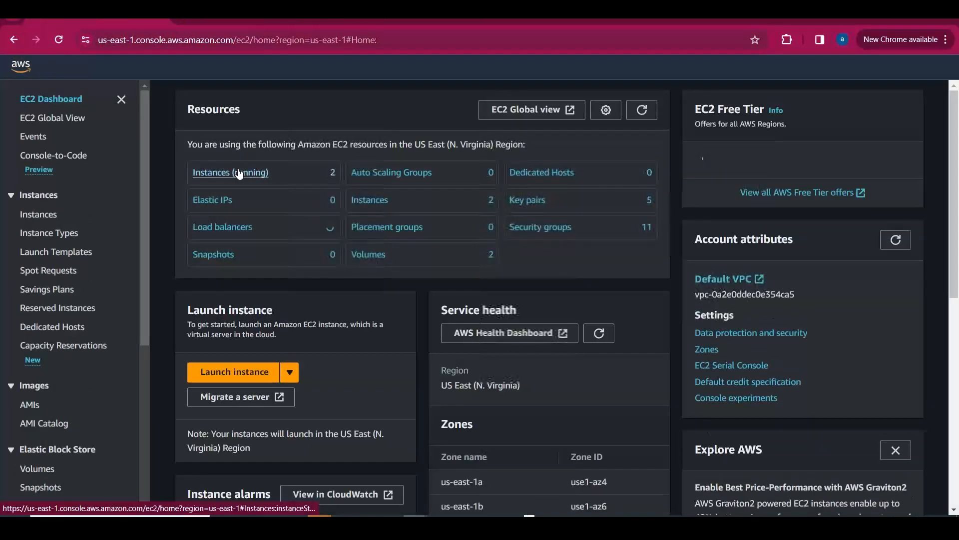
left_click(239, 173)
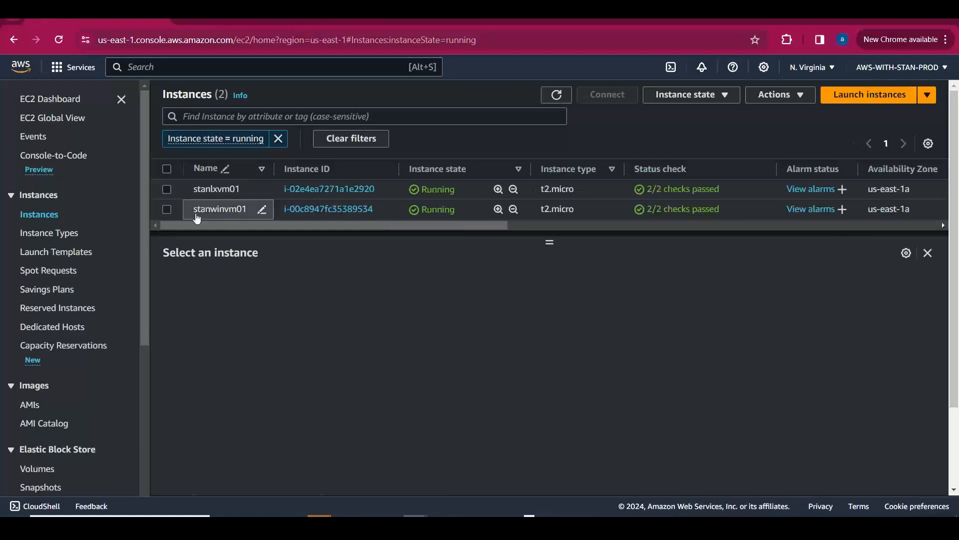
Attach the IAM role stanec2cwssmaccess to the instance stanlxvm01
left_click(168, 189)
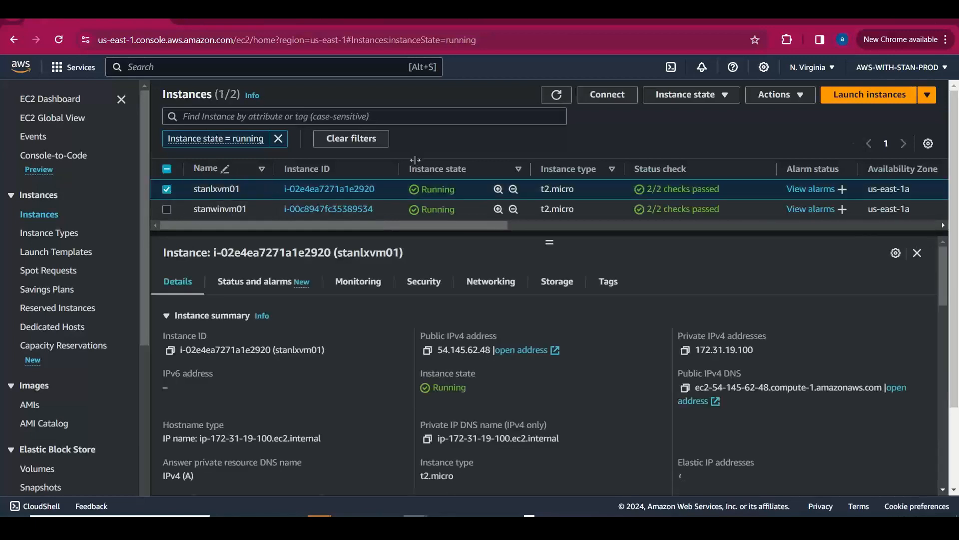
left_click(809, 99)
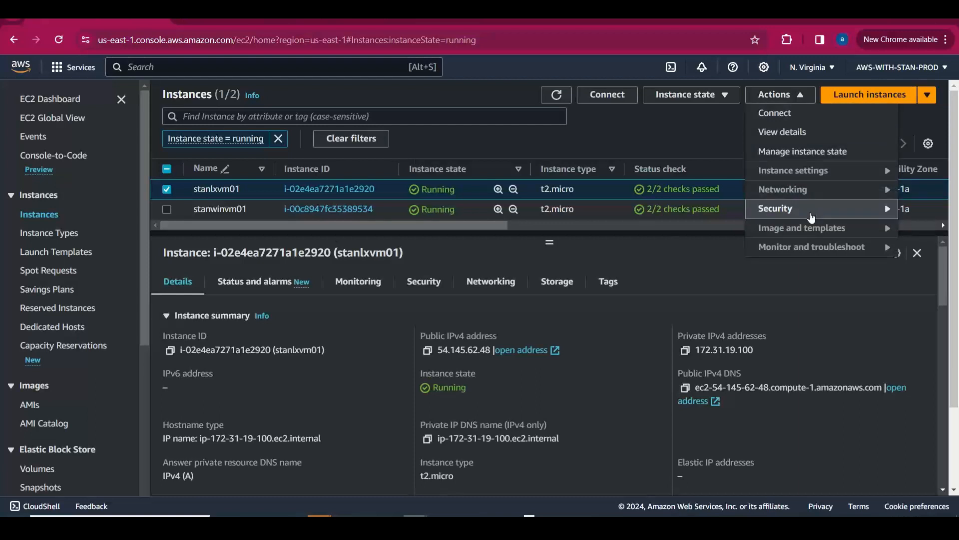
mouse_move(811, 218)
left_click(698, 249)
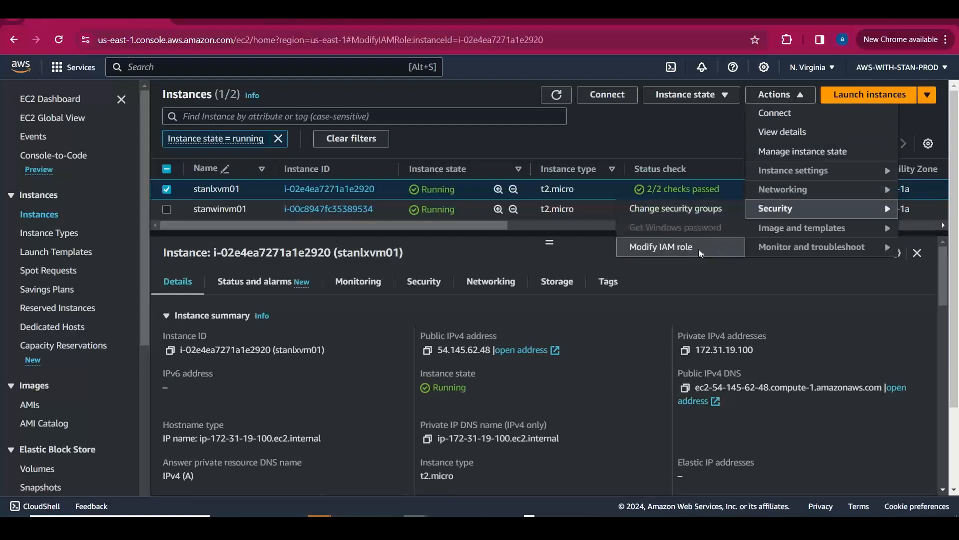
left_click(311, 271)
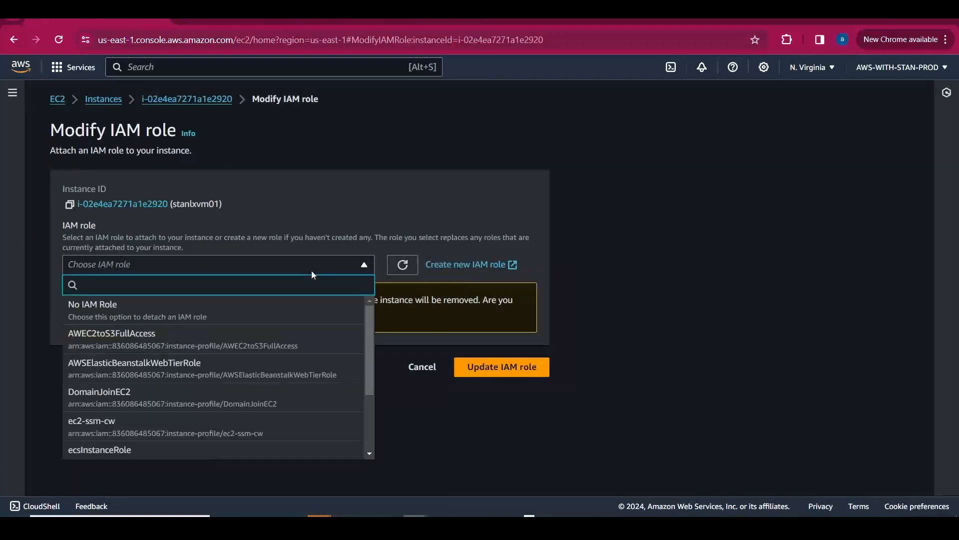
type("stanec")
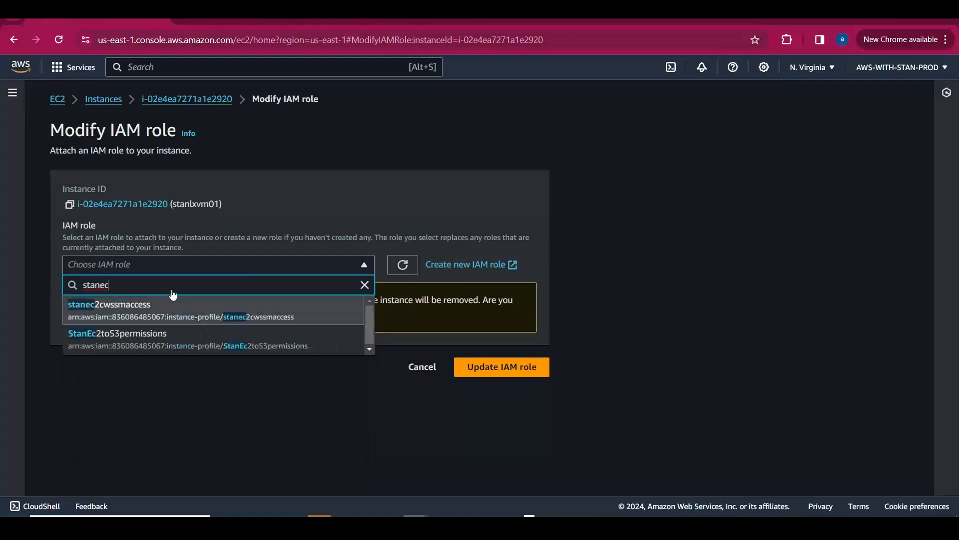
left_click(131, 307)
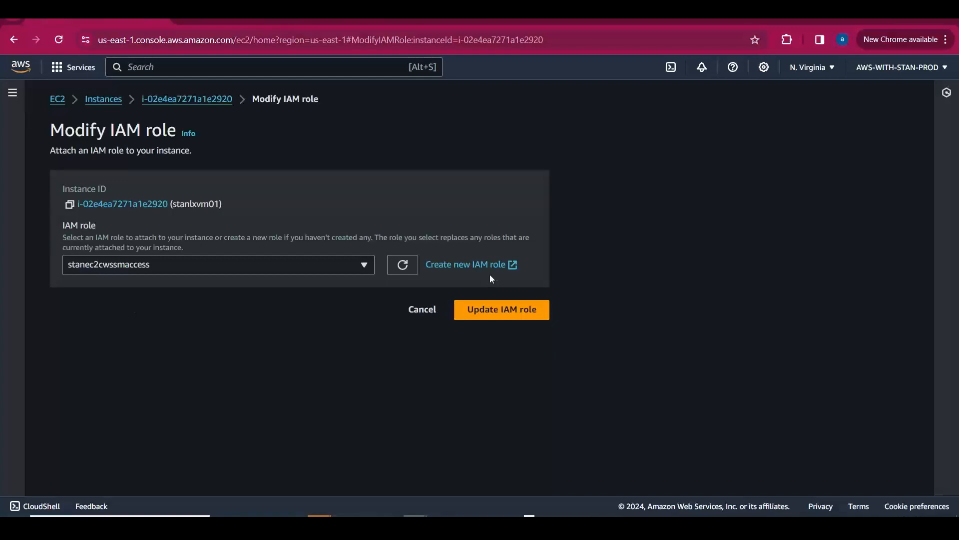
left_click(481, 313)
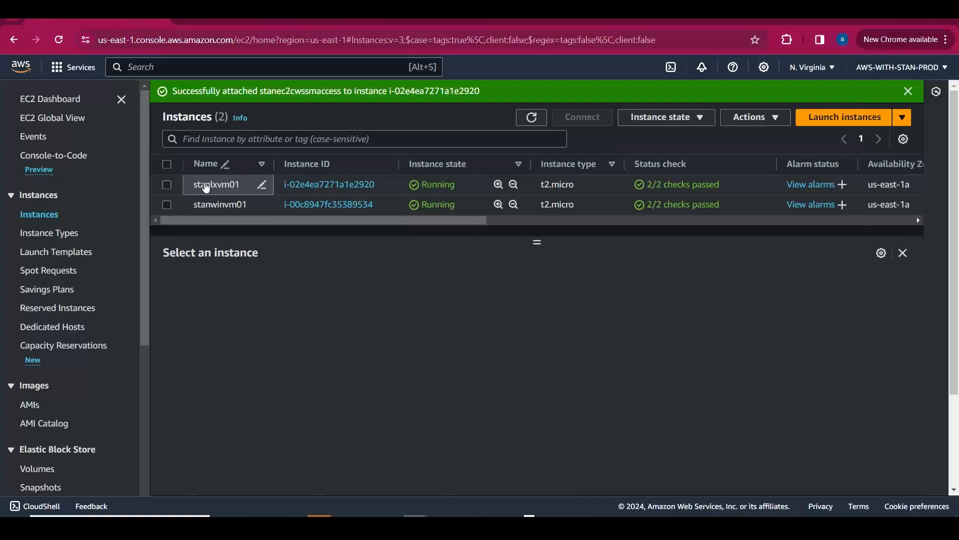
left_click(167, 204)
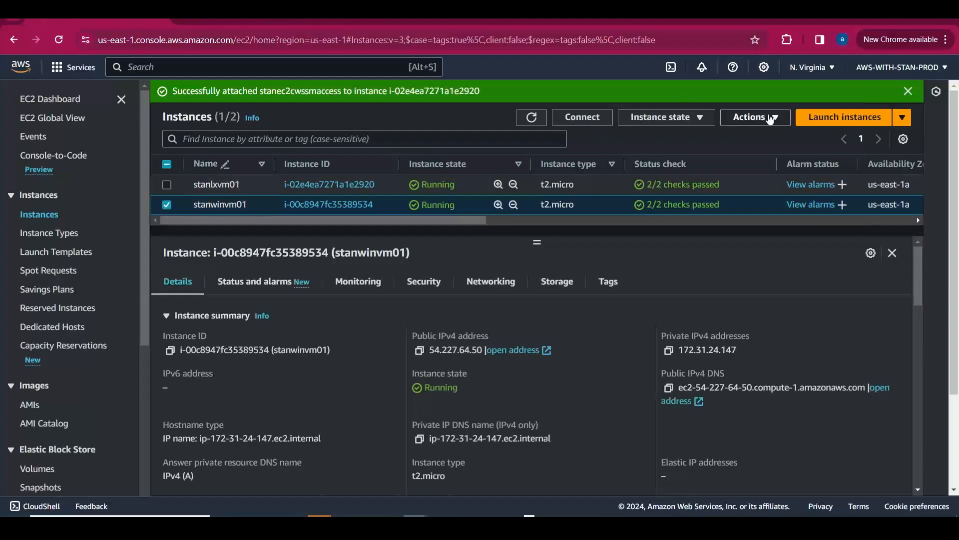
left_click(167, 204)
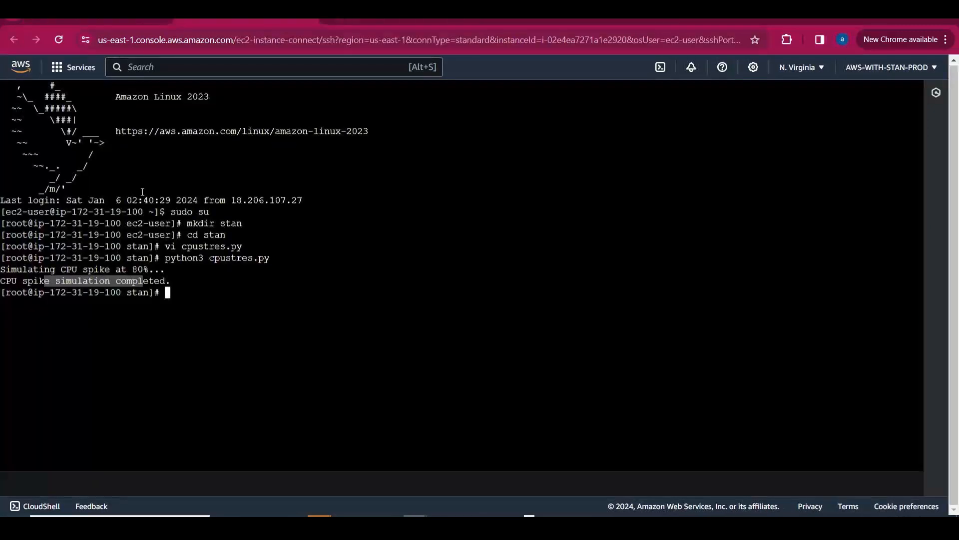
left_click(222, 316)
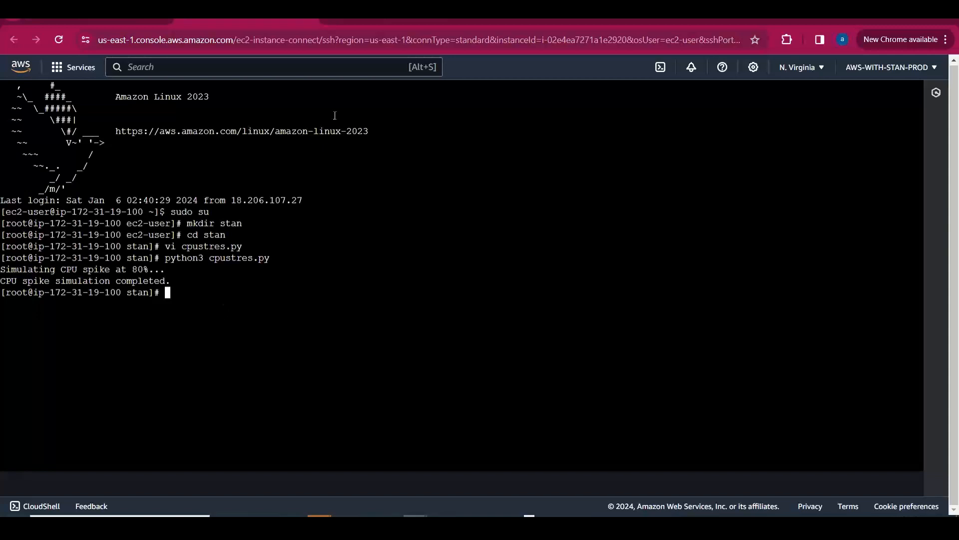
Search Google in a new tab for "amazon cloudwatch agent rpm" and open the AWS guide on downloading and configuring the agent
left_click(483, 19)
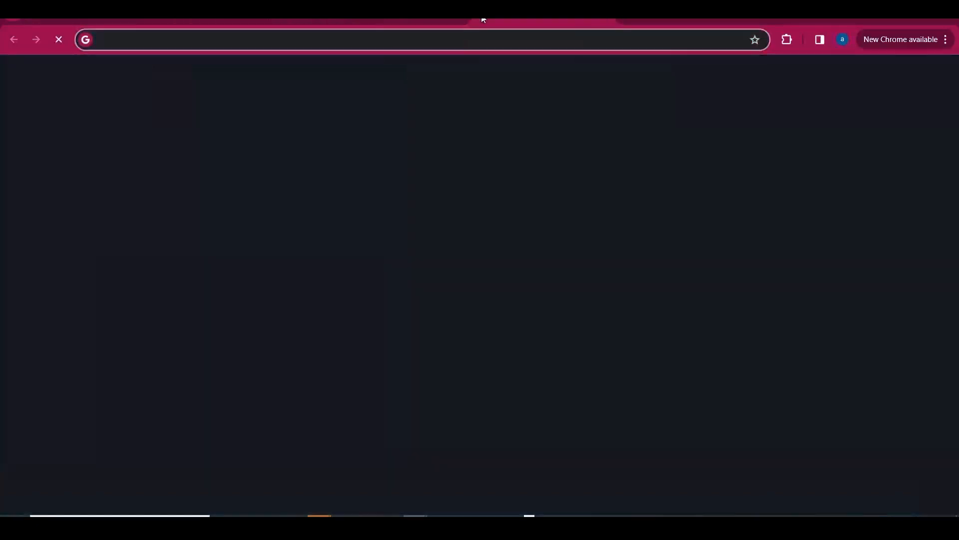
type("amaz")
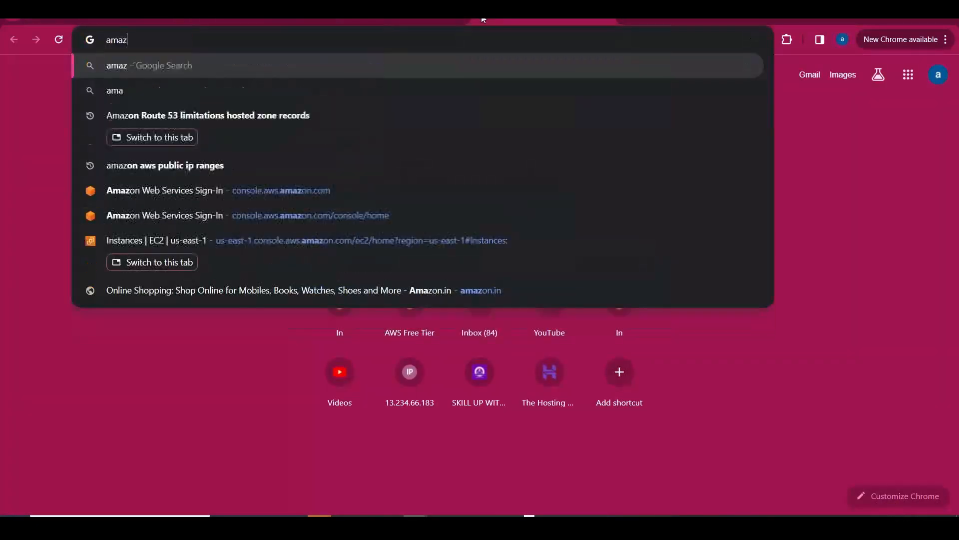
type("on cloudwatch ag")
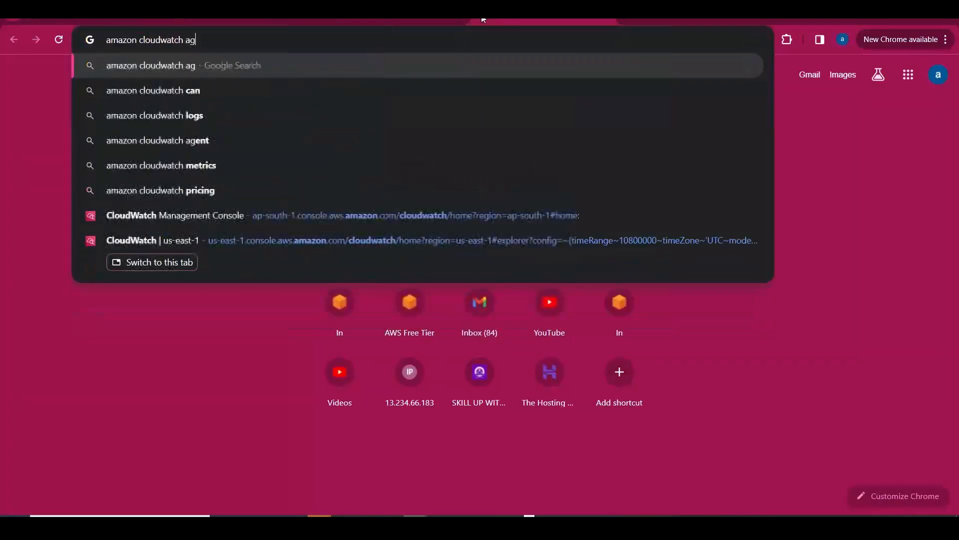
type("ent rpm")
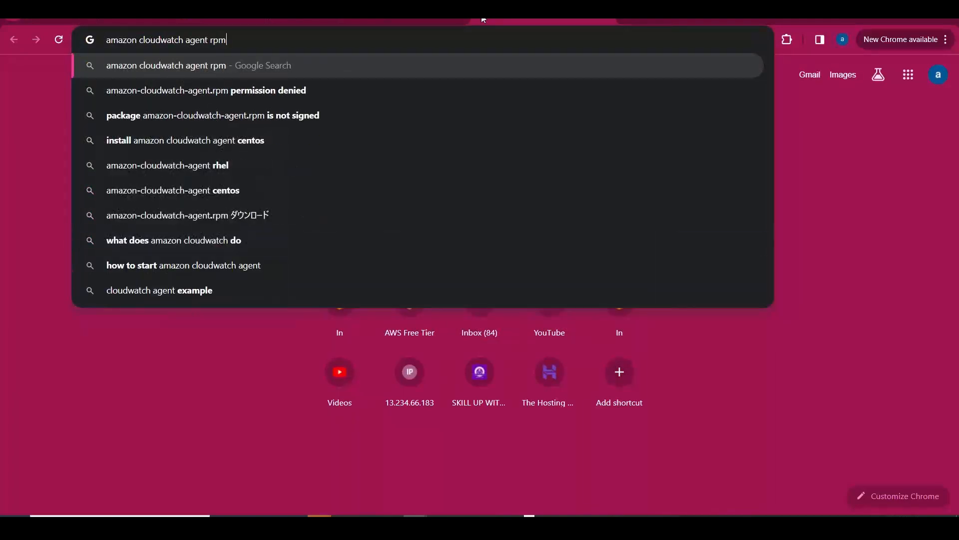
key("Return")
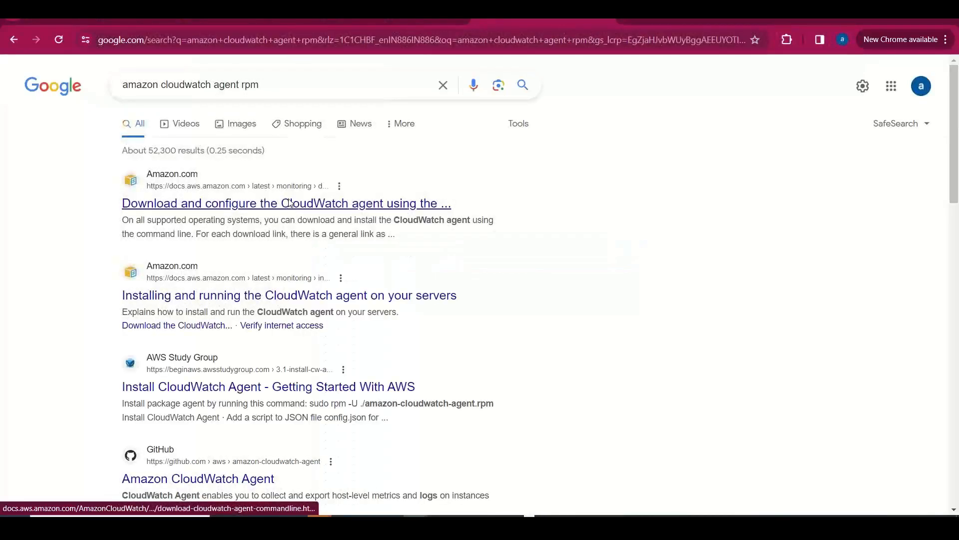
left_click(291, 204)
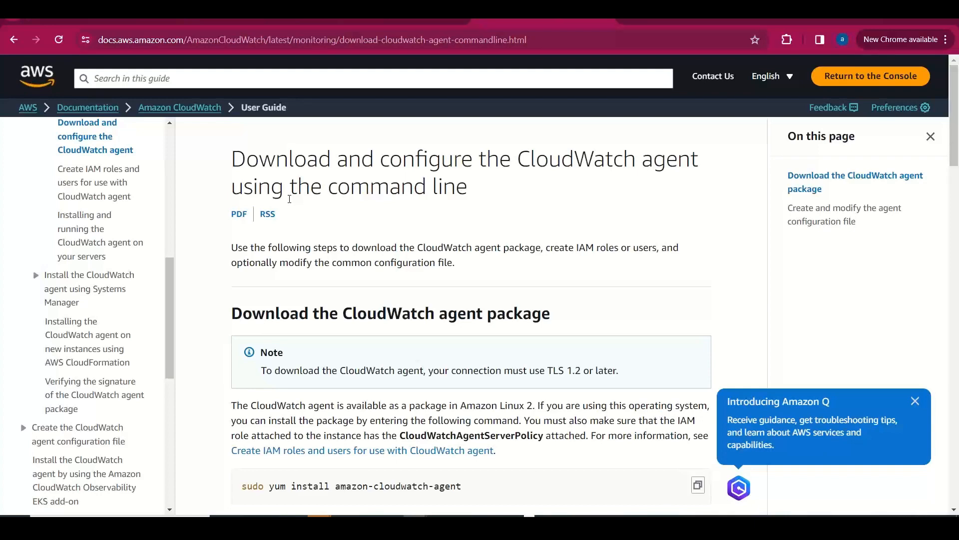
Copy the region-specific x86-64 download link for Amazon Linux and Amazon Linux 2 from the guide's download table
left_click_drag(956, 156, 955, 211)
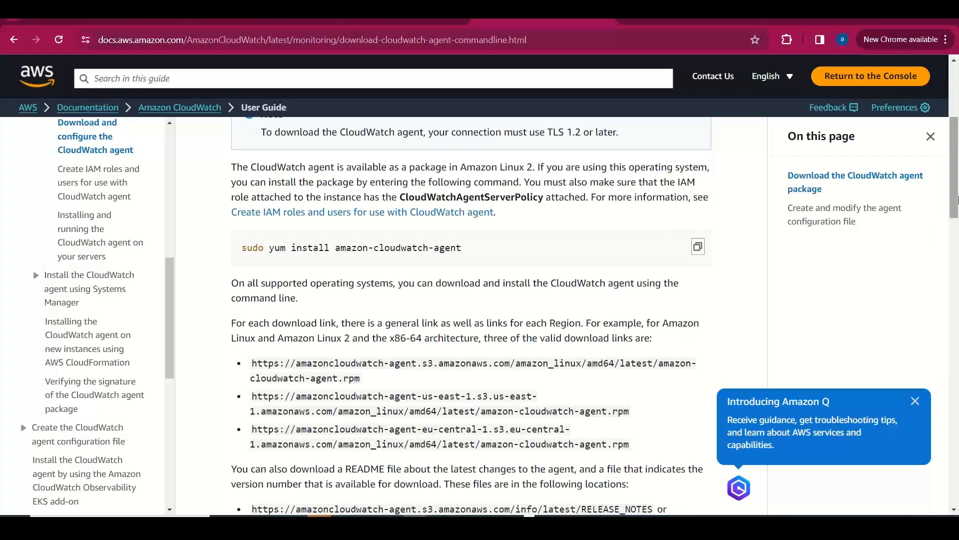
left_click_drag(957, 180, 951, 289)
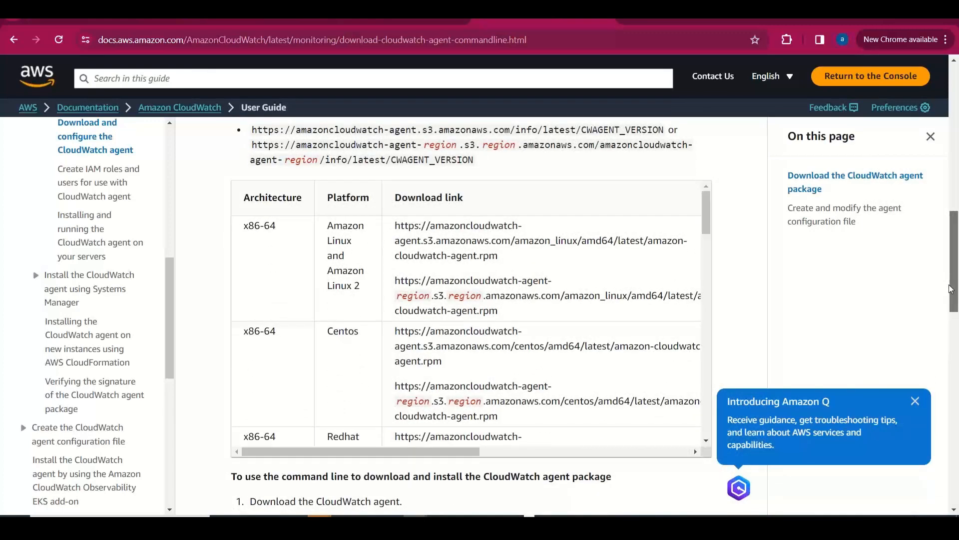
scroll(646, 286, "down", 1)
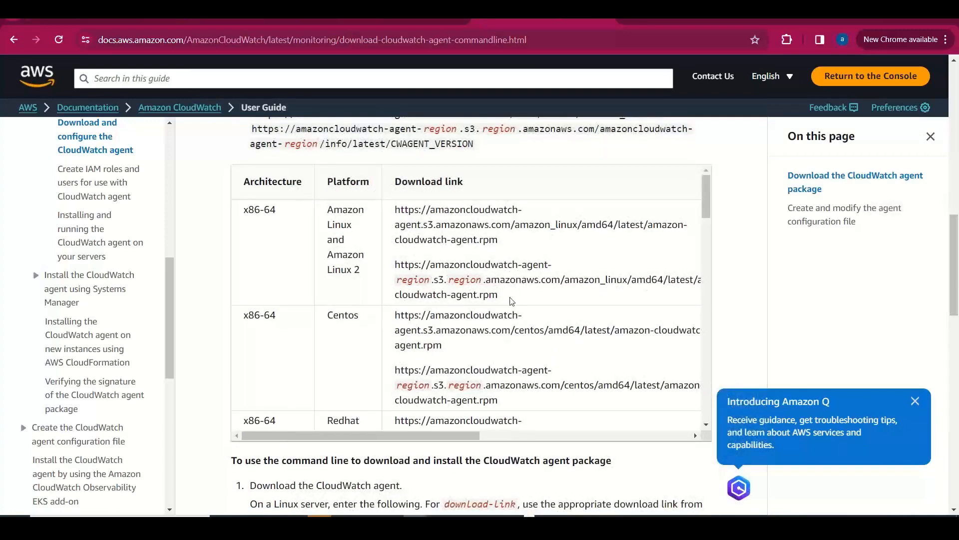
left_click_drag(511, 299, 392, 270)
key("ctrl+c")
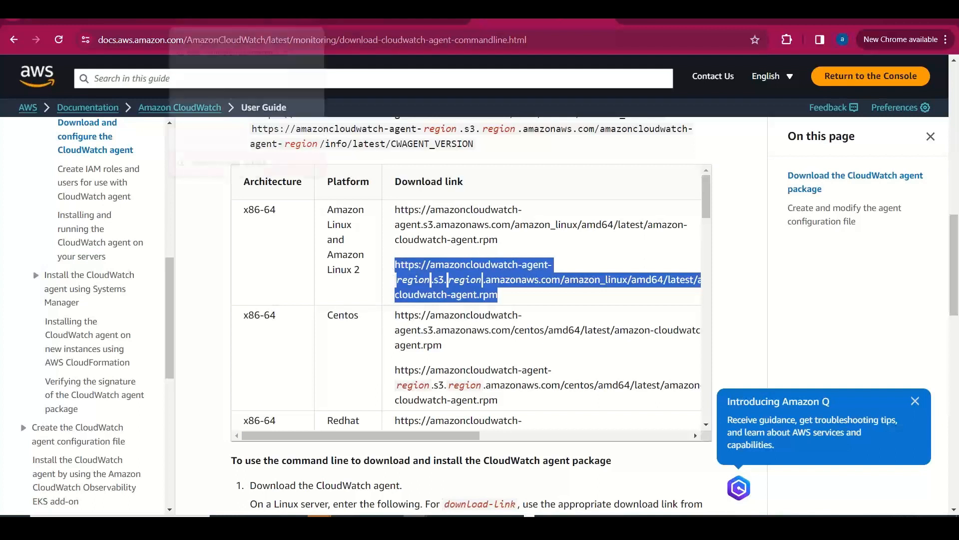
Switch to the untitled Notepad note holding the Administrator credentials and paste the agent download link below them, separated by blank lines
left_click(367, 524)
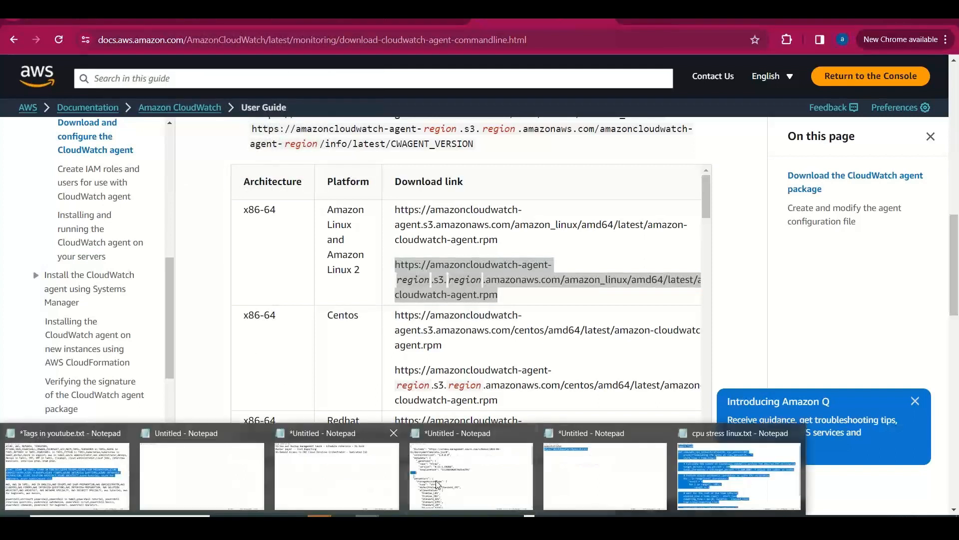
left_click(578, 475)
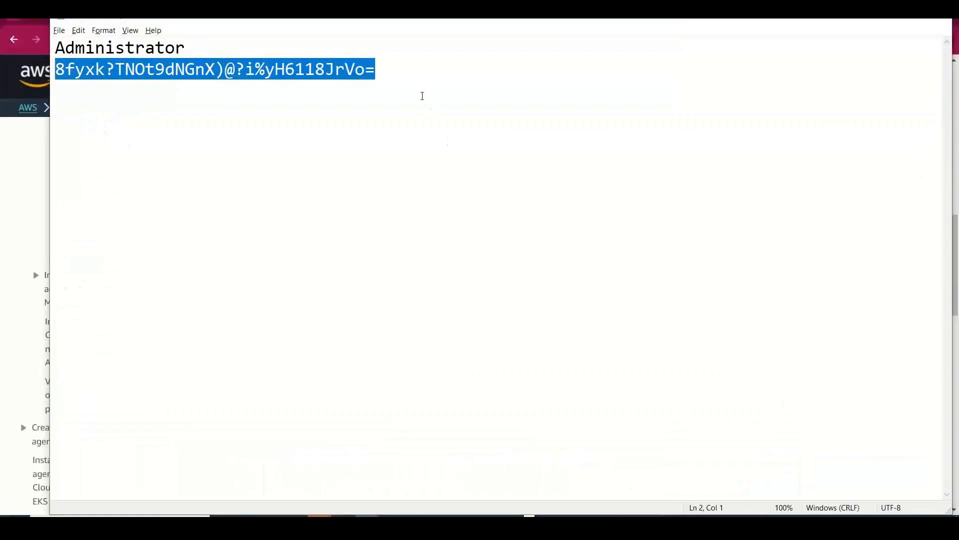
left_click(407, 79)
key("Return")
key("Return")
key("Return")
key("ctrl+v")
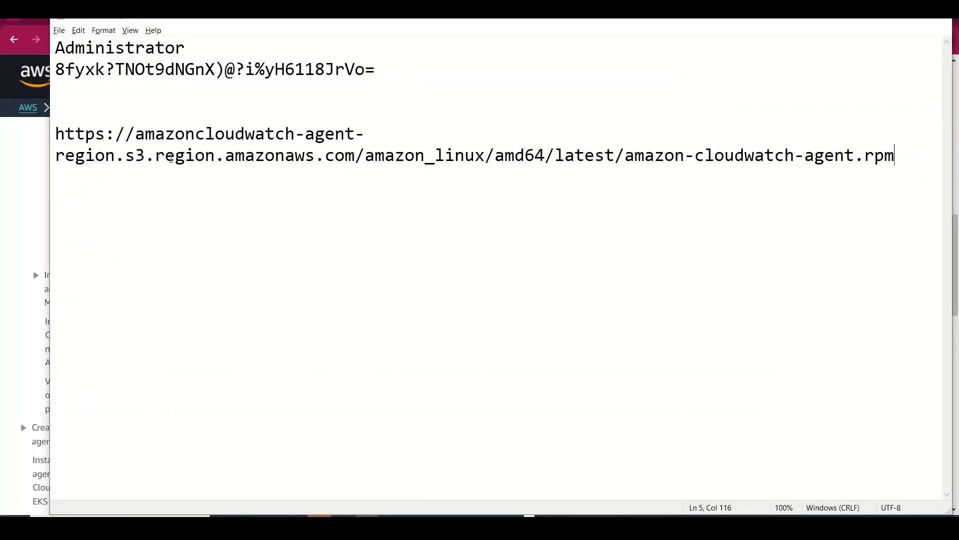
Copy the region code us-east-1 for US East (N. Virginia) from the AWS console's region list in the instance's terminal tab
left_click_drag(116, 157, 54, 158)
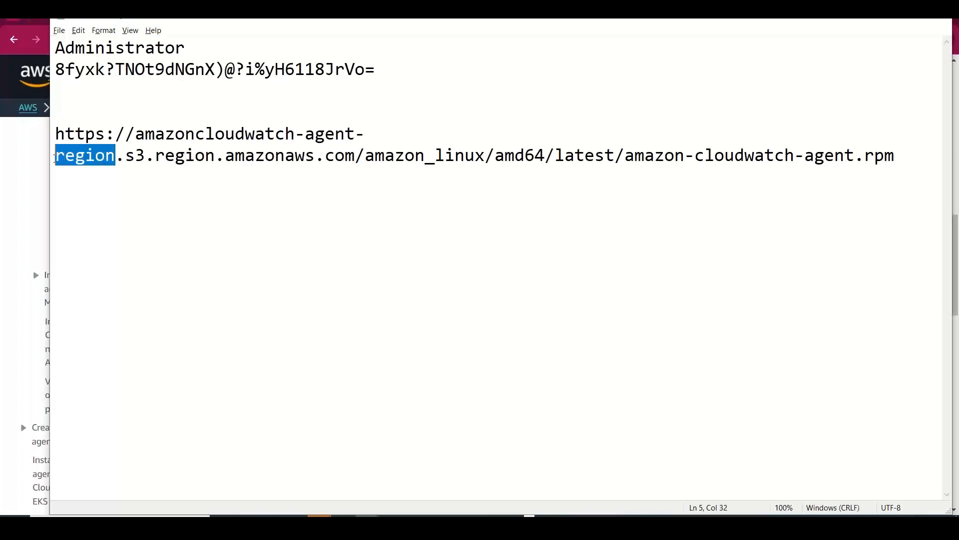
left_click(9, 181)
left_click(252, 21)
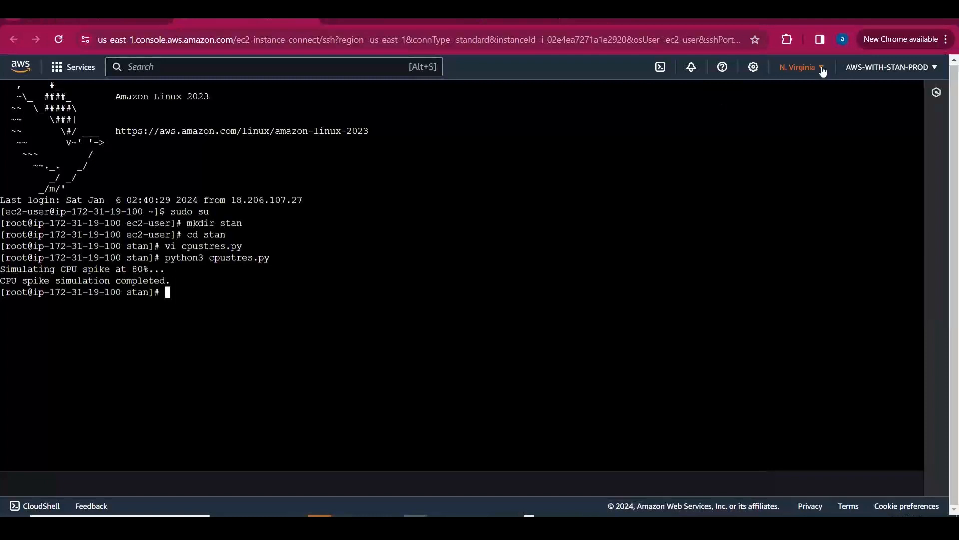
left_click(800, 67)
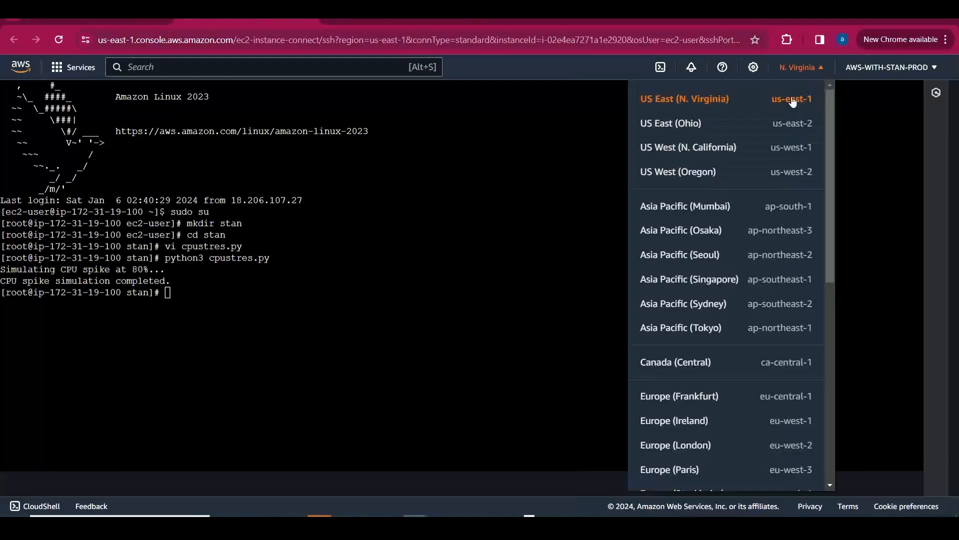
left_click_drag(824, 100, 774, 102)
key("ctrl+c")
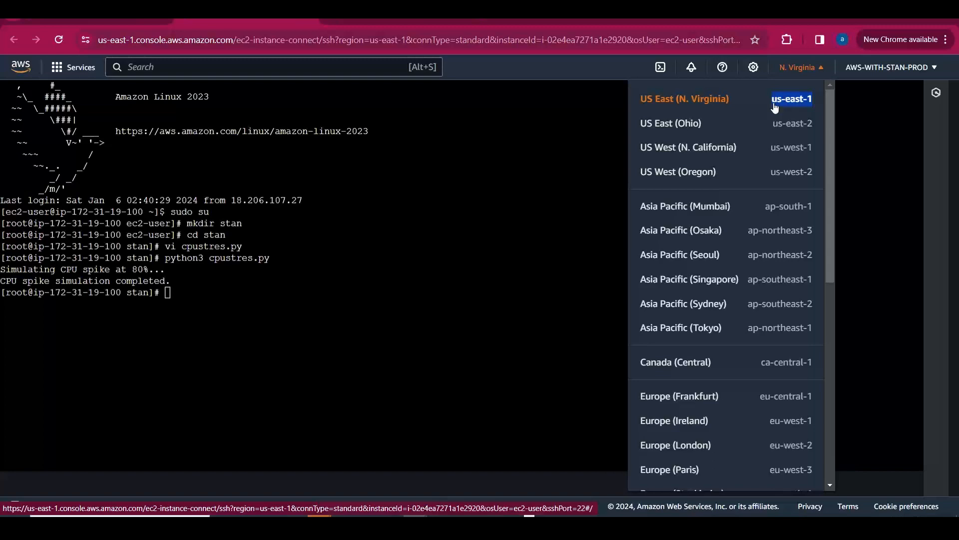
Replace both "region" placeholders in the Notepad download link with us-east-1
key("alt+Tab")
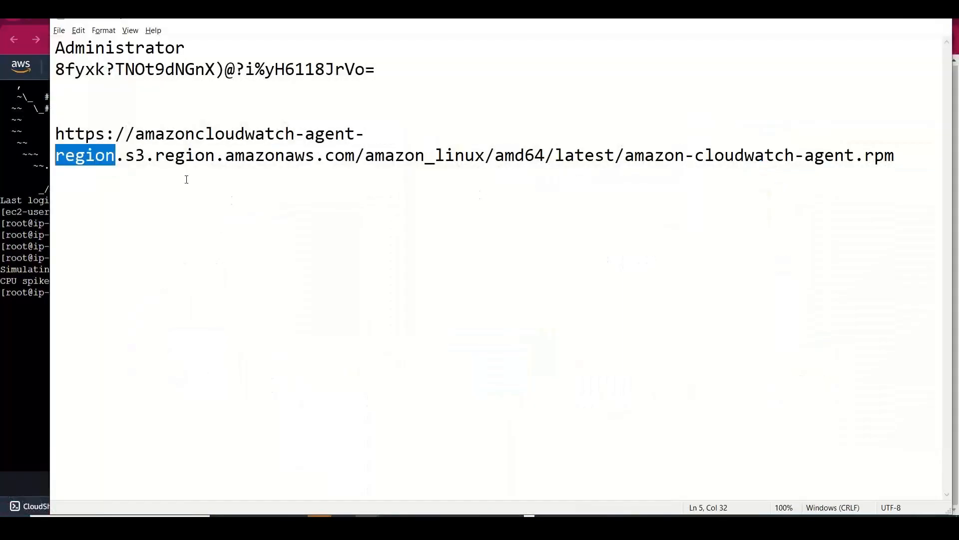
key("ctrl+v")
left_click_drag(196, 155, 785, 155)
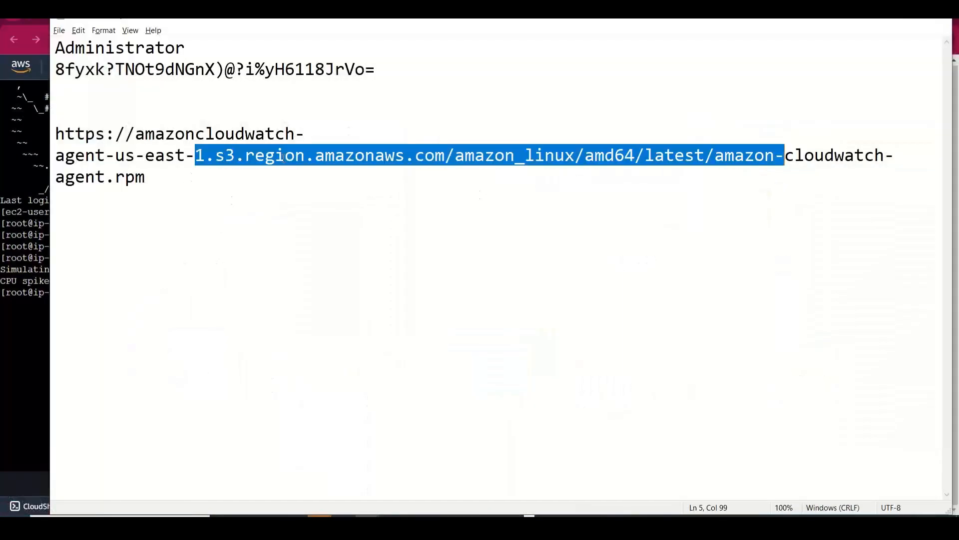
left_click(305, 155)
left_click_drag(306, 155, 248, 158)
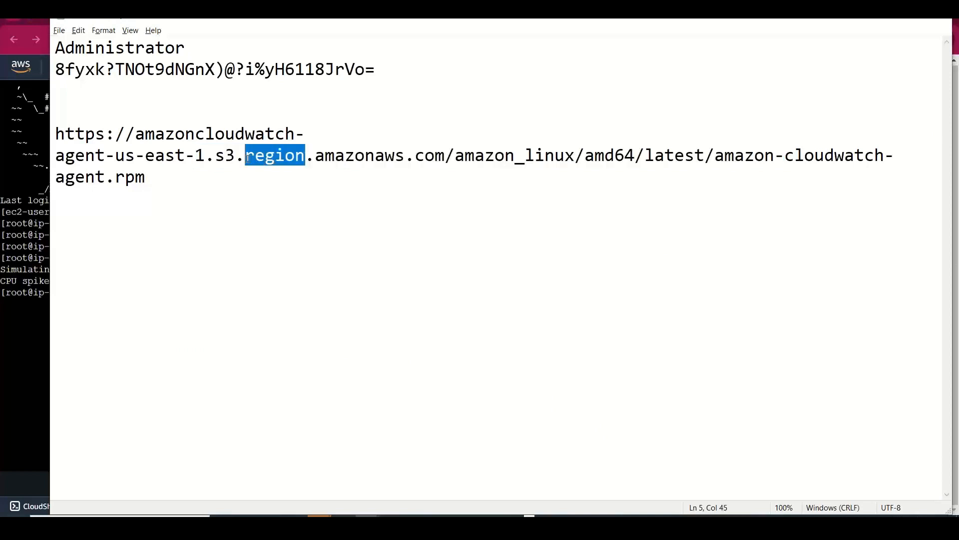
key("ctrl+v")
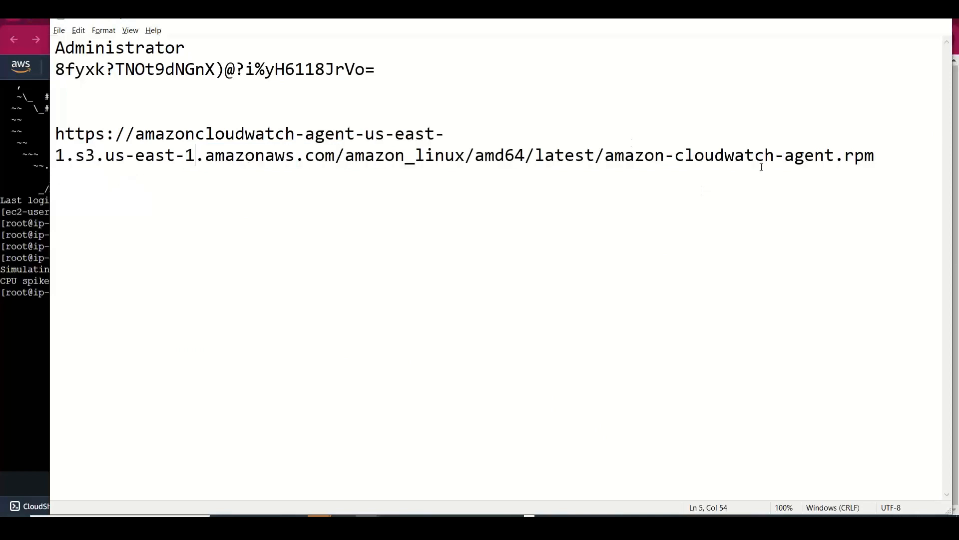
Copy the completed agent link from Notepad and download amazon-cloudwatch-agent.rpm with wget in the EC2 Instance Connect terminal
left_click_drag(878, 156, 57, 134)
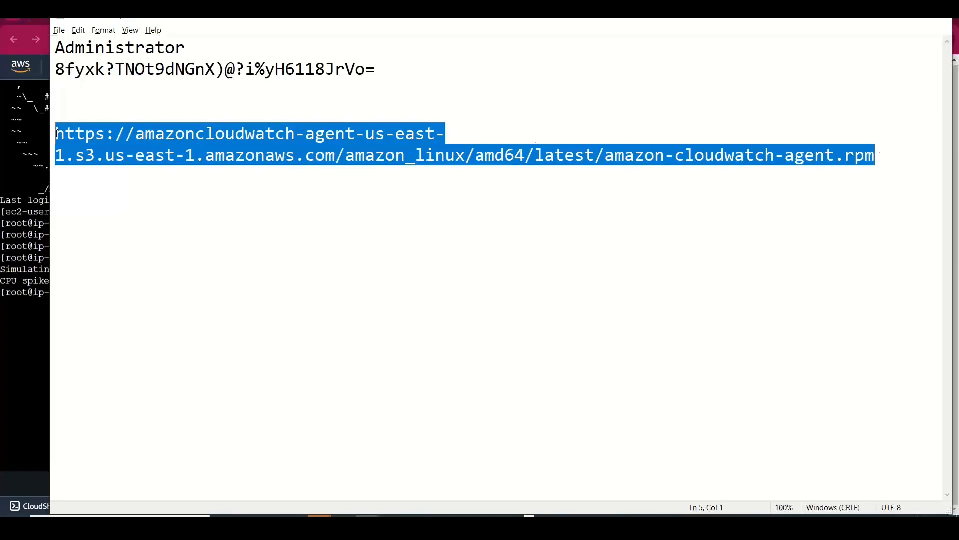
key("alt+Tab")
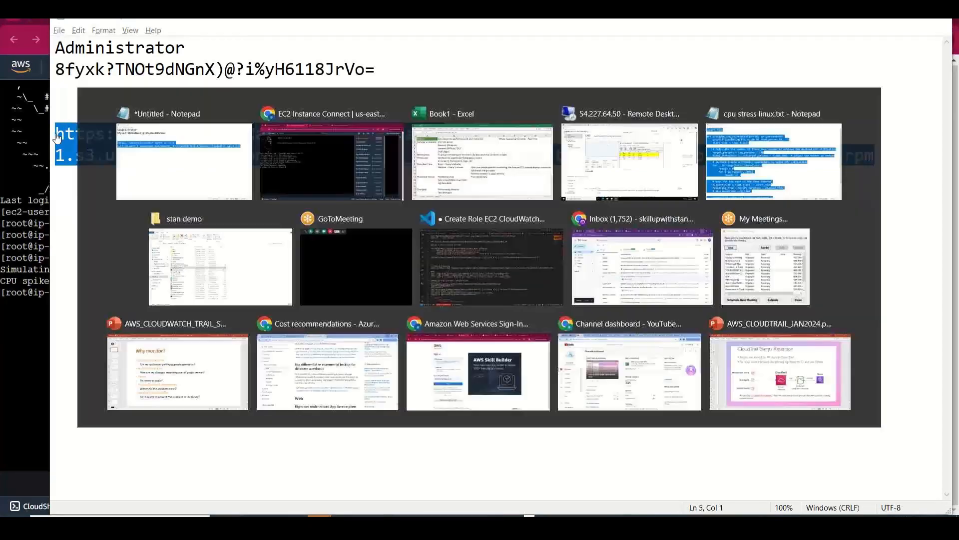
left_click(198, 307)
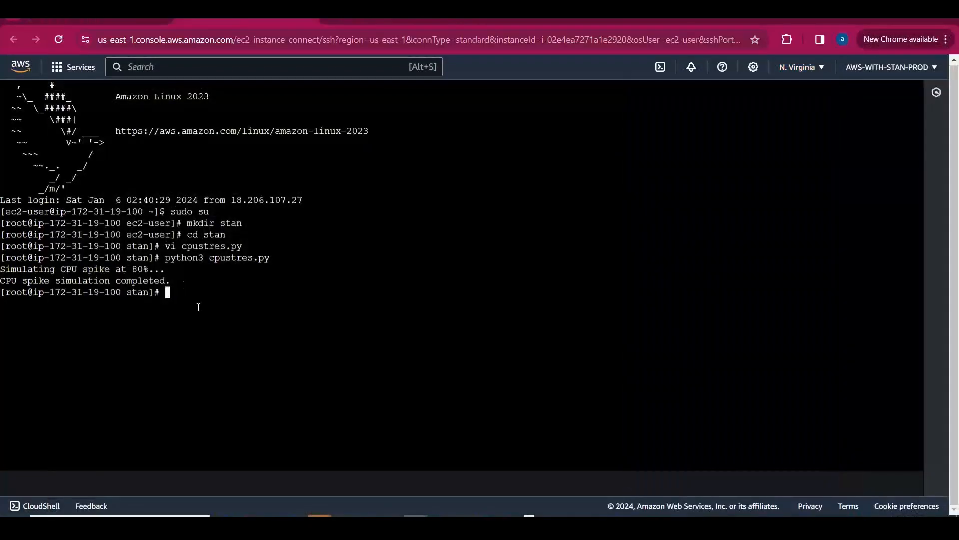
type("wget")
right_click(198, 308)
left_click(263, 168)
key("Return")
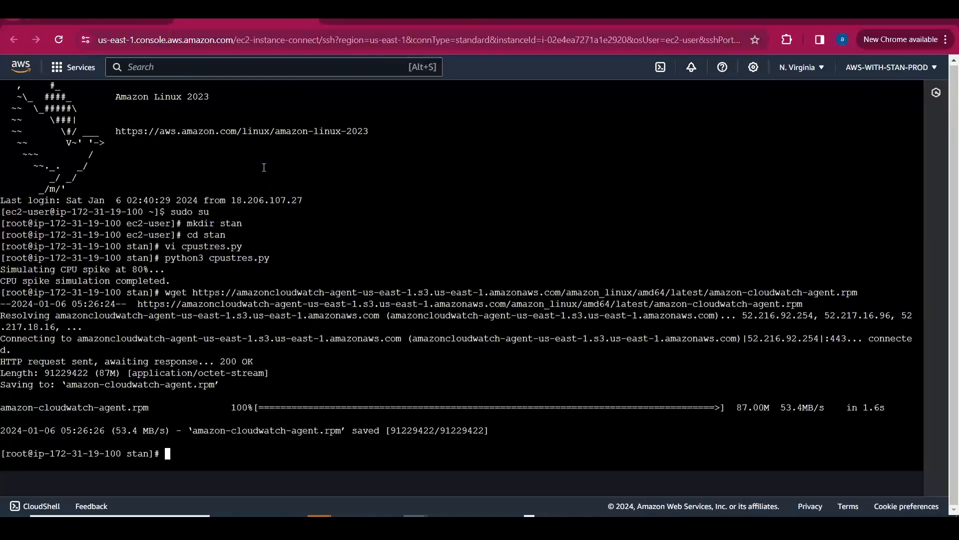
Install the downloaded agent package by running "sudo rpm -U ./amazon-cloudwatch-agent.rpm"
type("sudo rpm -U /")
key("BackSpace")
type("./am")
key("Tab")
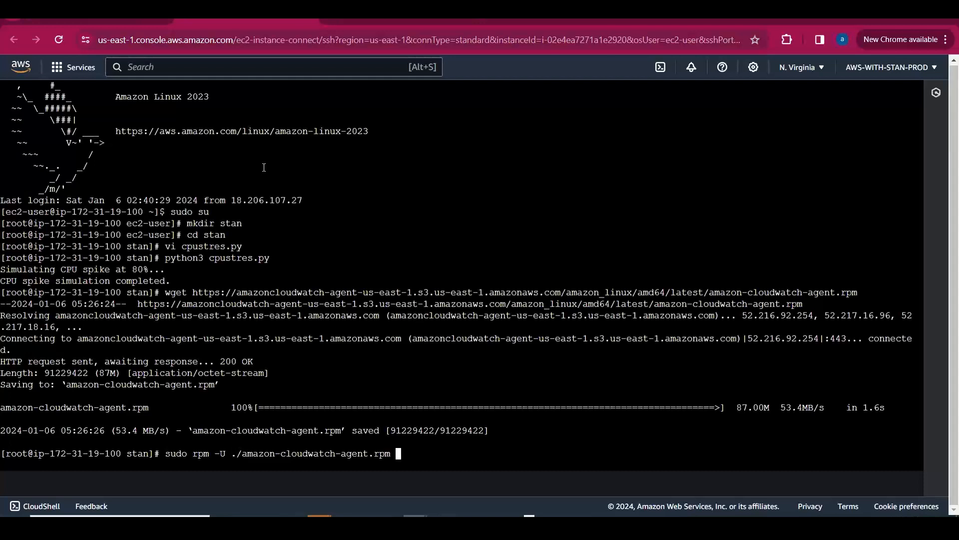
key("BackSpace")
key("Return")
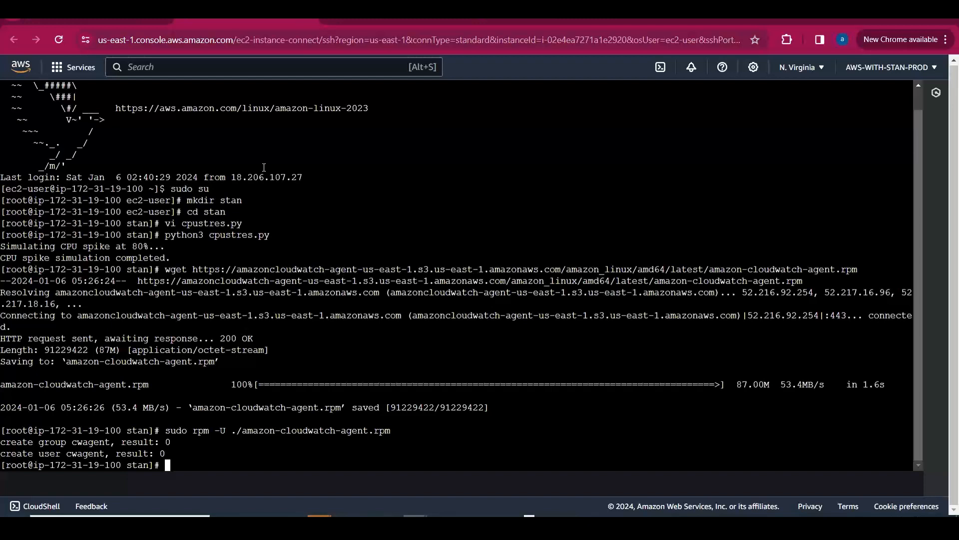
Launch the agent configuration wizard with "sudo /opt/aws/amazon-cloudwatch-agent/bin/amazon-cloudwatch-agent-config-wizard"
type("sudo /opt/aws")
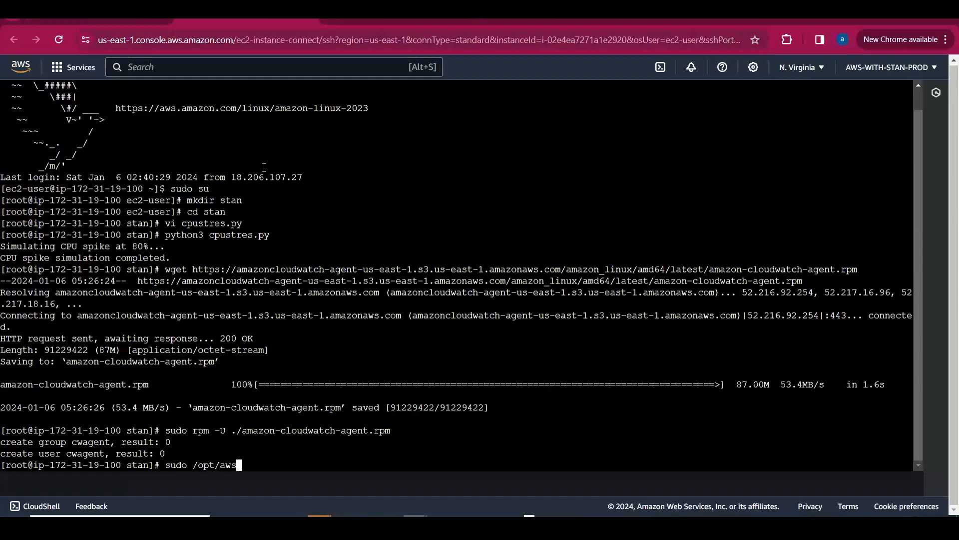
type("/amazon")
key("Tab")
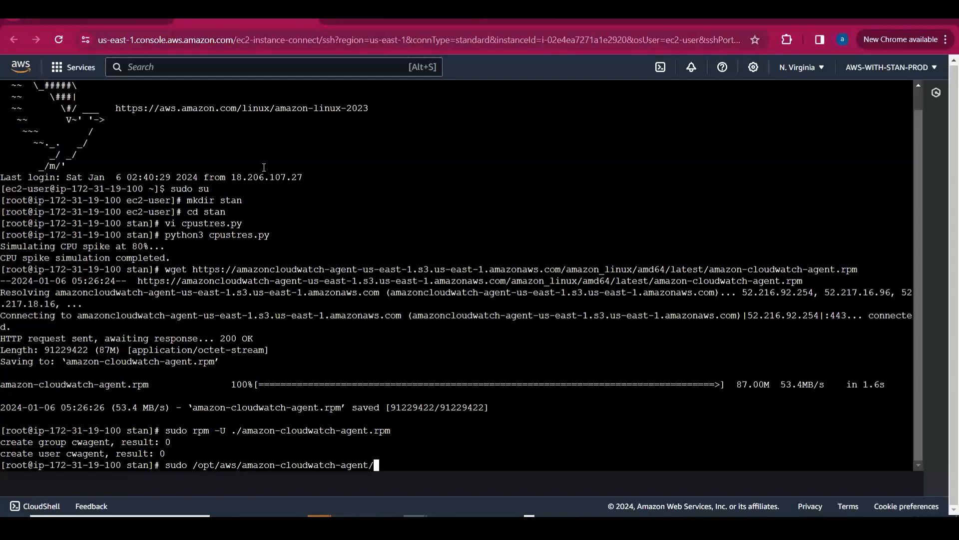
type("bin/ama")
key("Tab")
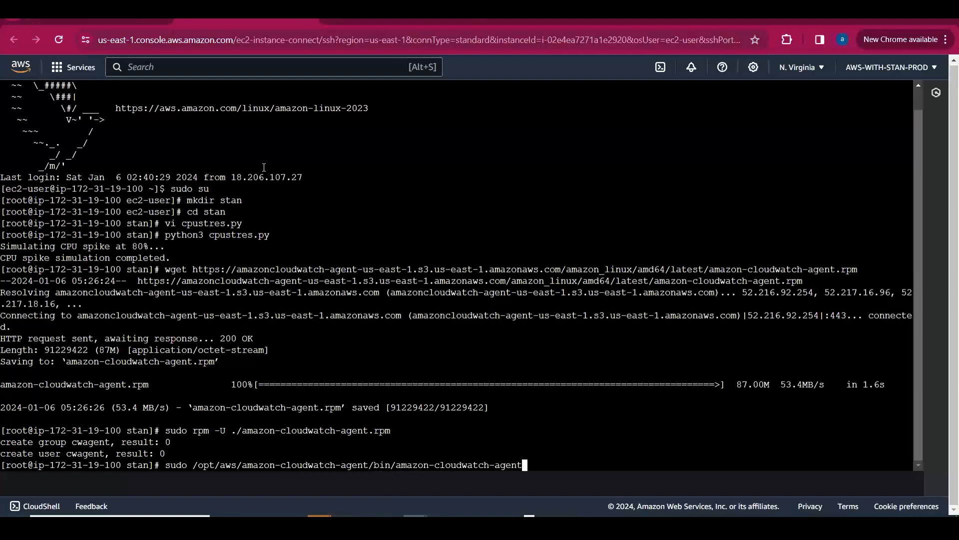
type("-confi")
key("Tab")
key("BackSpace")
key("Return")
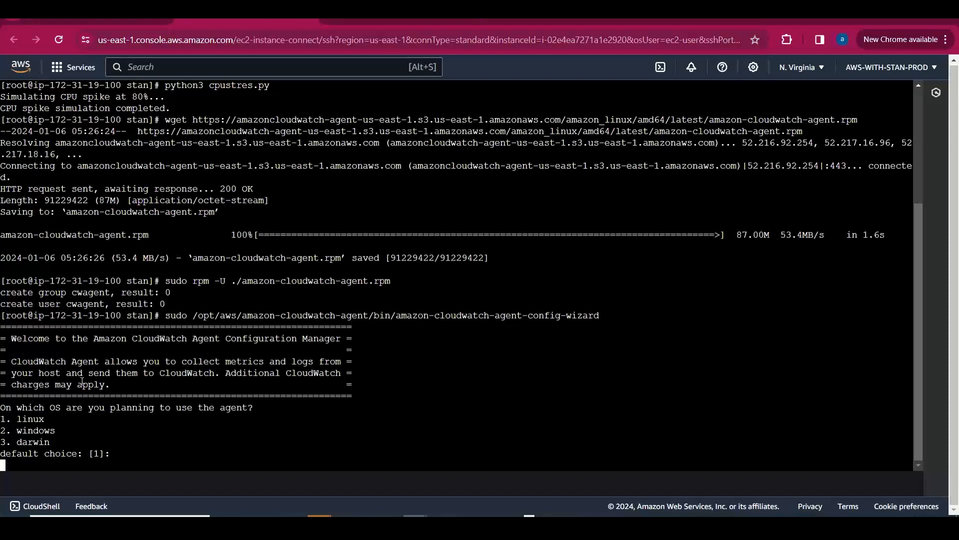
Choose linux as the operating system, EC2 as the host type and cwagent as the user running the agent
key("Return")
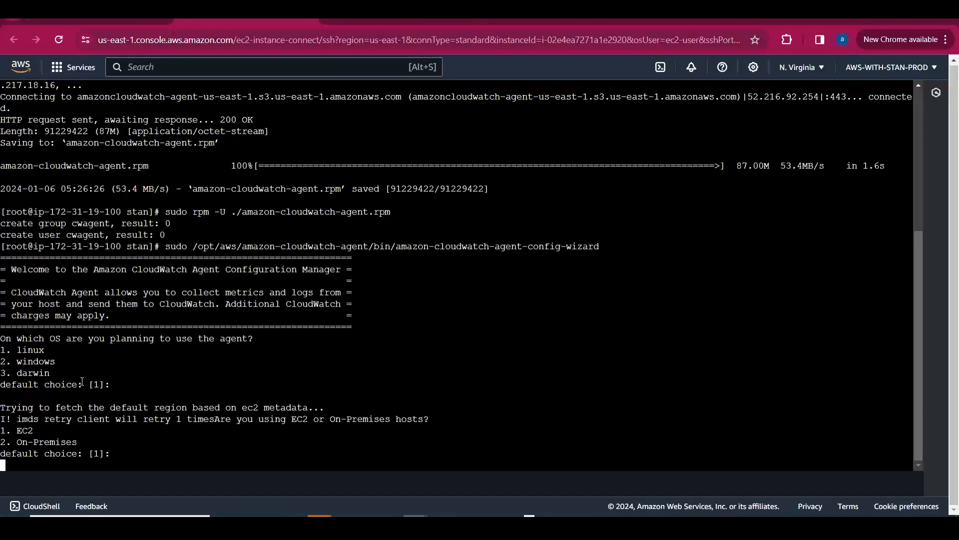
key("Return")
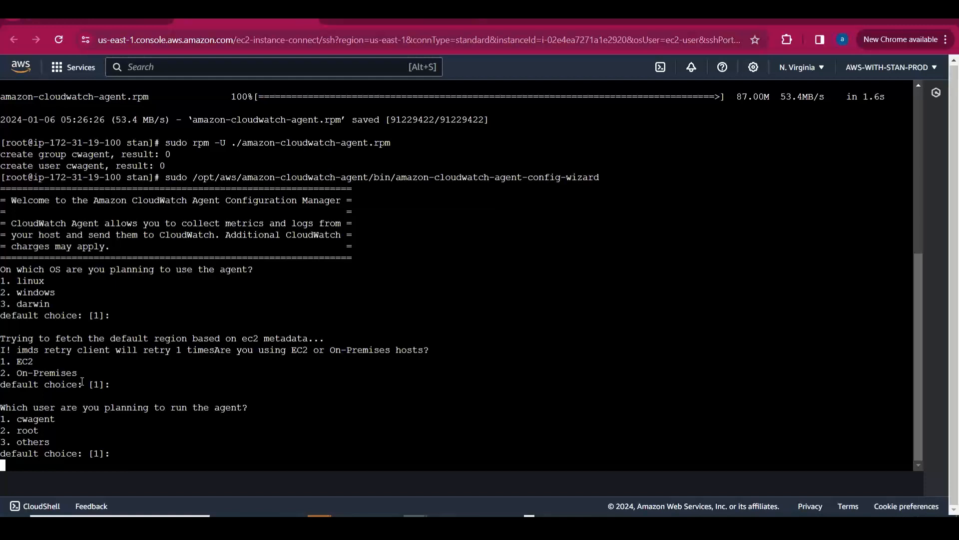
key("Return")
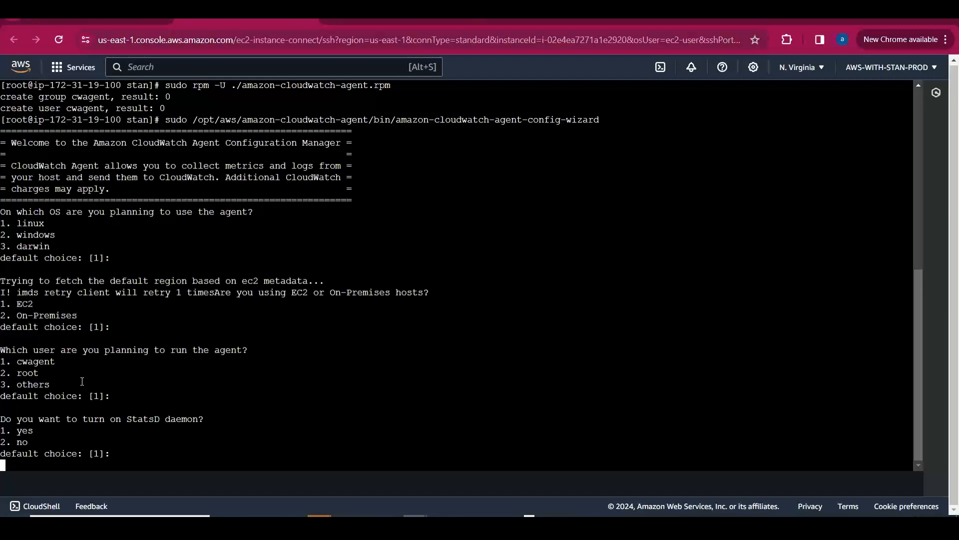
Turn on the StatsD daemon on port 8125 with a 10s collect interval and a 30s aggregation interval
key("Return")
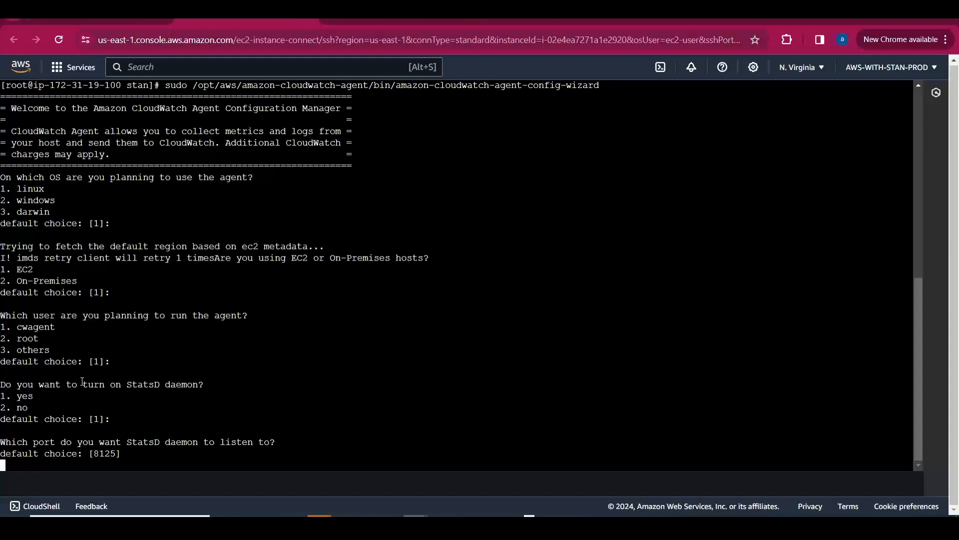
key("Return")
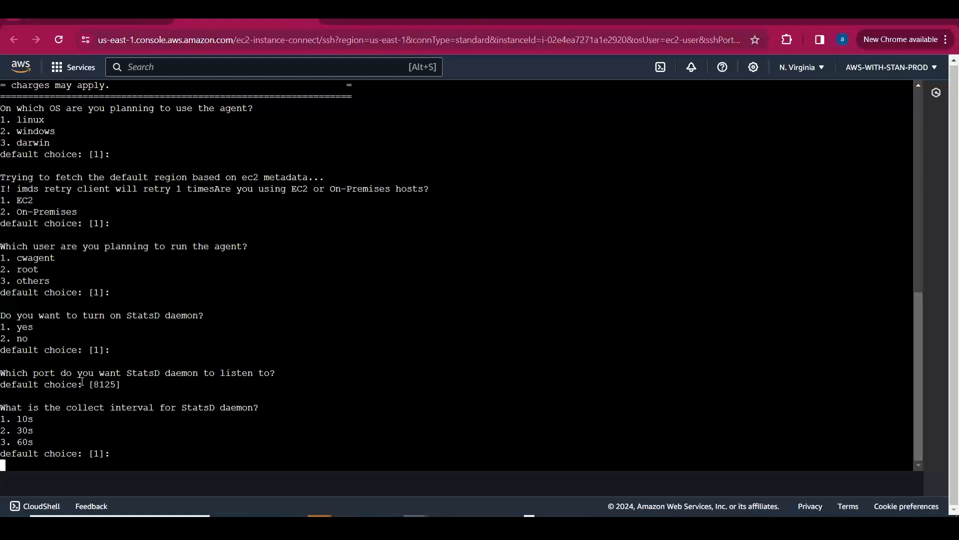
key("Return")
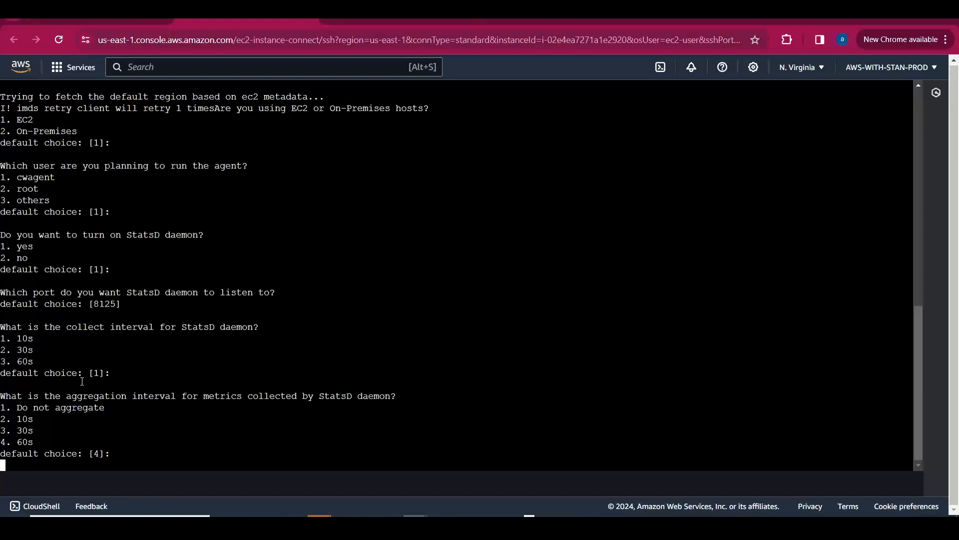
type("3")
key("Return")
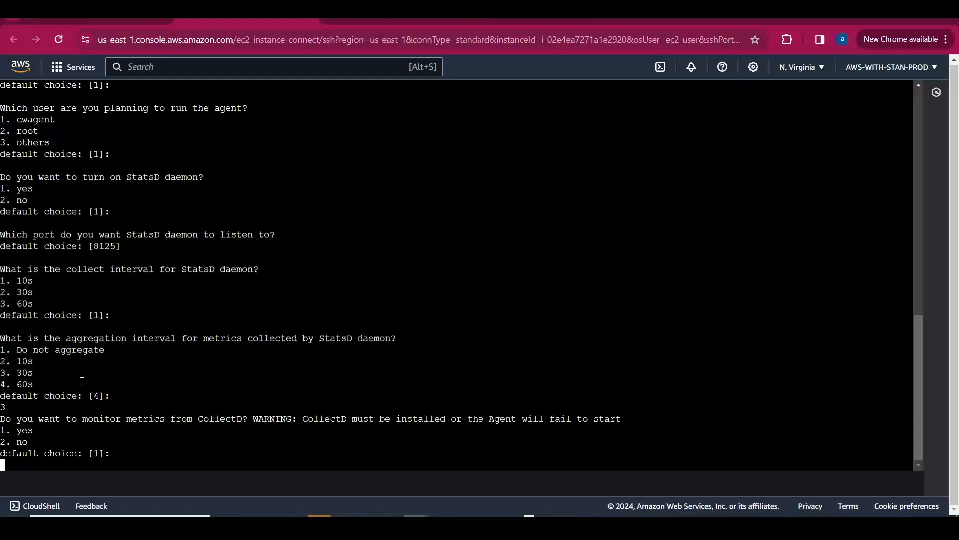
Answer yes to monitoring CollectD, host and per-core CPU metrics, and to adding EC2 dimensions and aggregating them by InstanceId
key("Return")
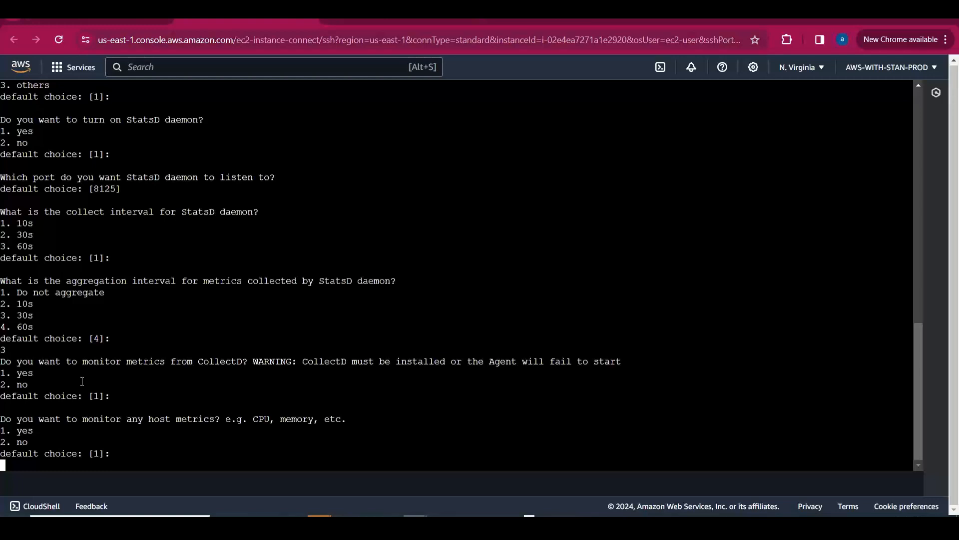
key("Return")
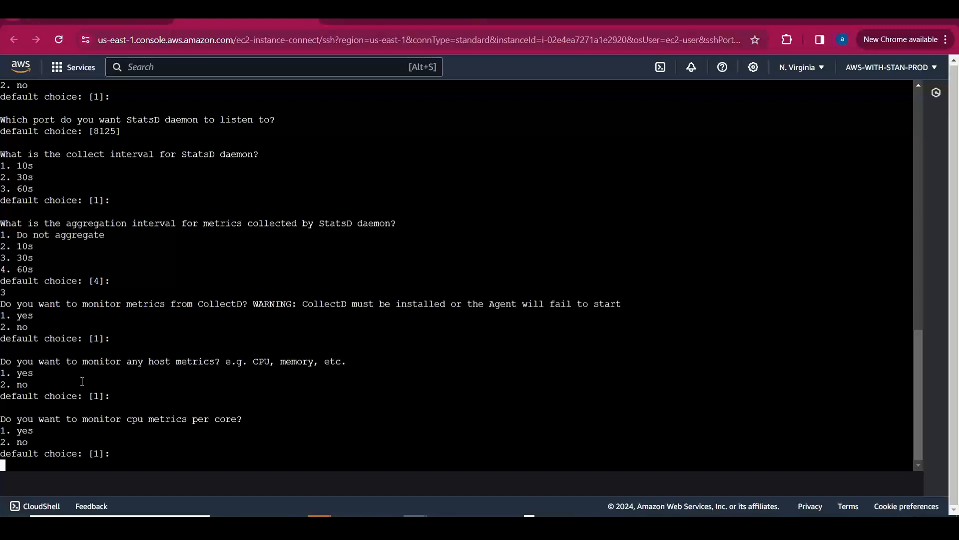
key("Return")
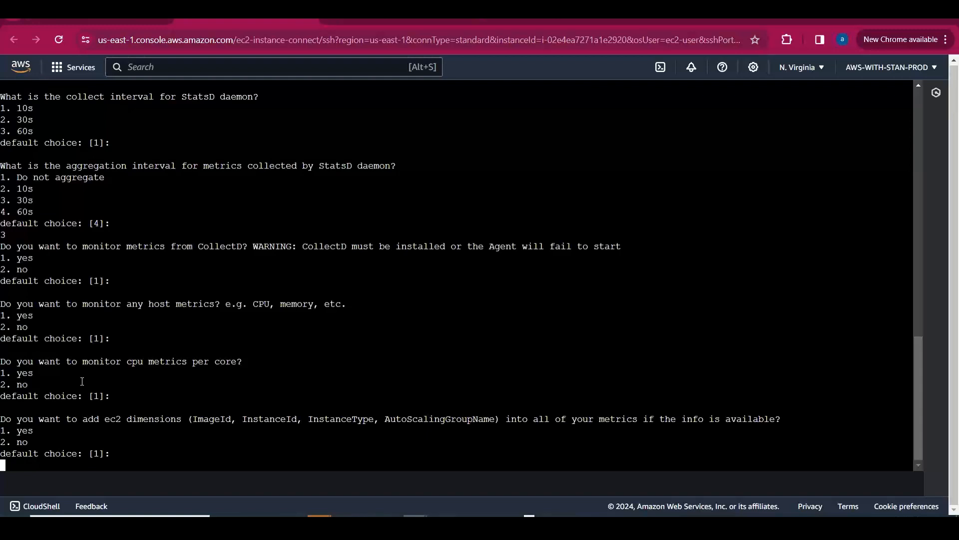
key("Return")
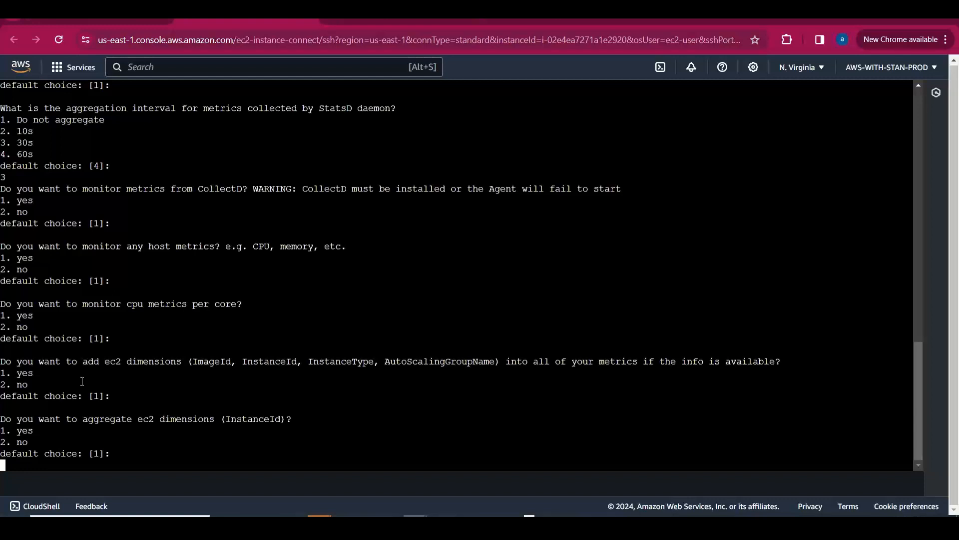
key("Return")
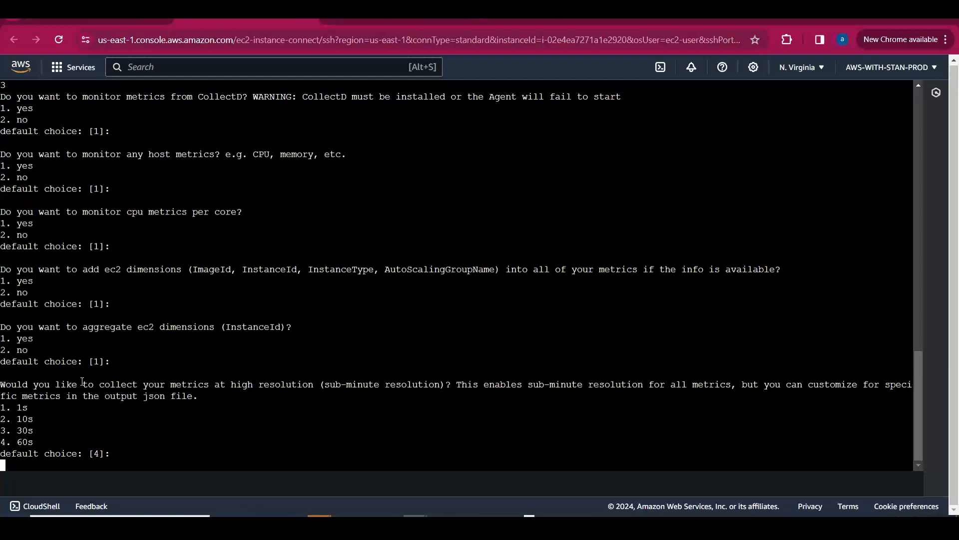
Set the metrics collection resolution to 10s and choose the Advanced default metrics config
type("2")
key("Return")
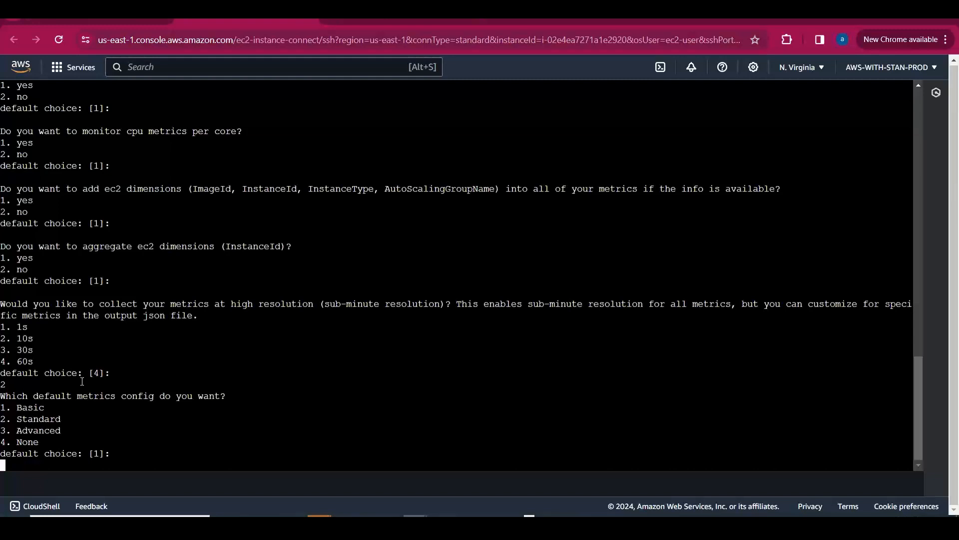
type("3")
key("Return")
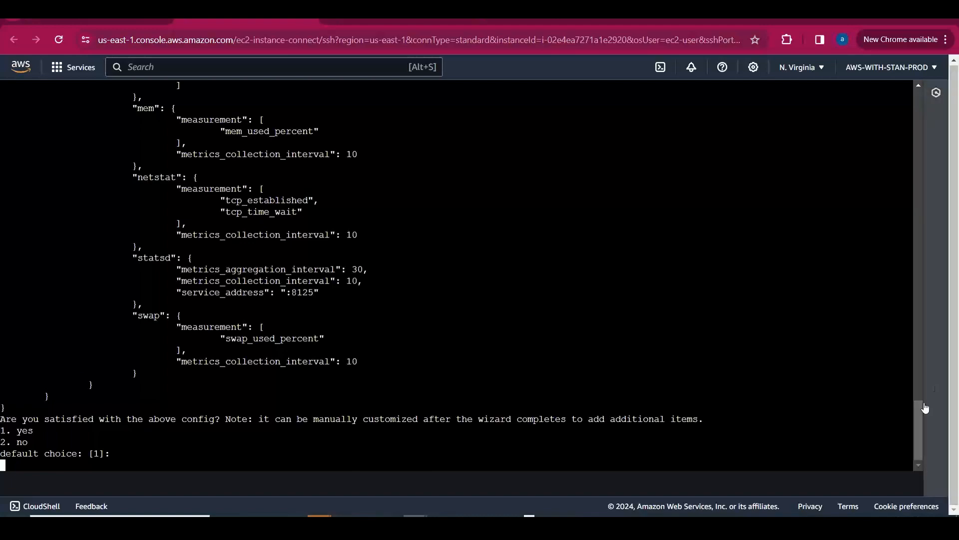
Review the generated agent configuration from its beginning to the end and accept it as satisfactory
scroll(923, 395, "up", 2)
scroll(924, 372, "up", 15)
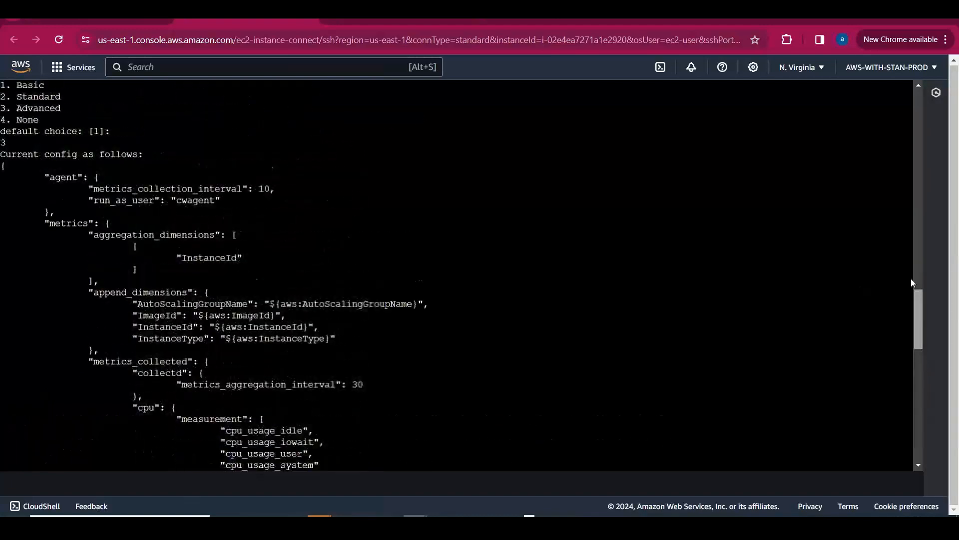
left_click_drag(907, 262, 916, 428)
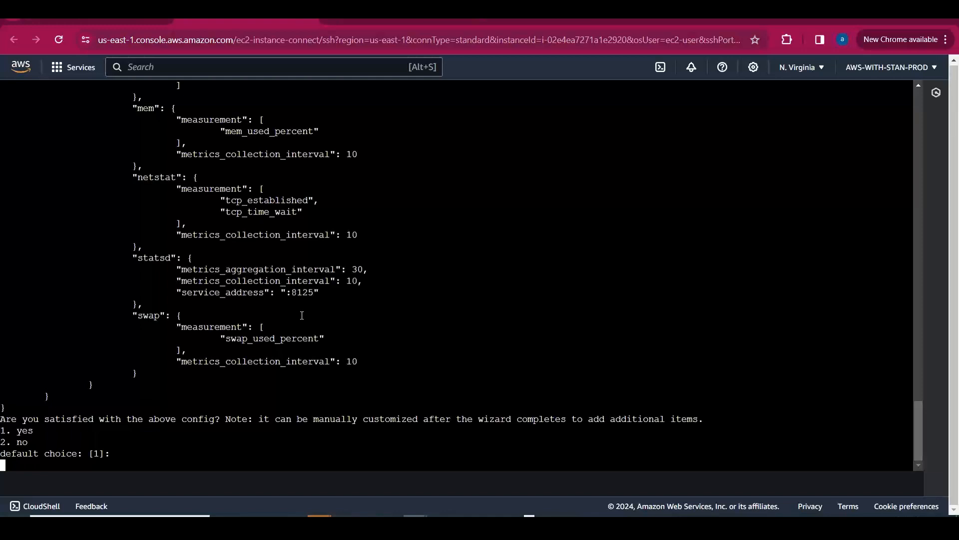
key("Return")
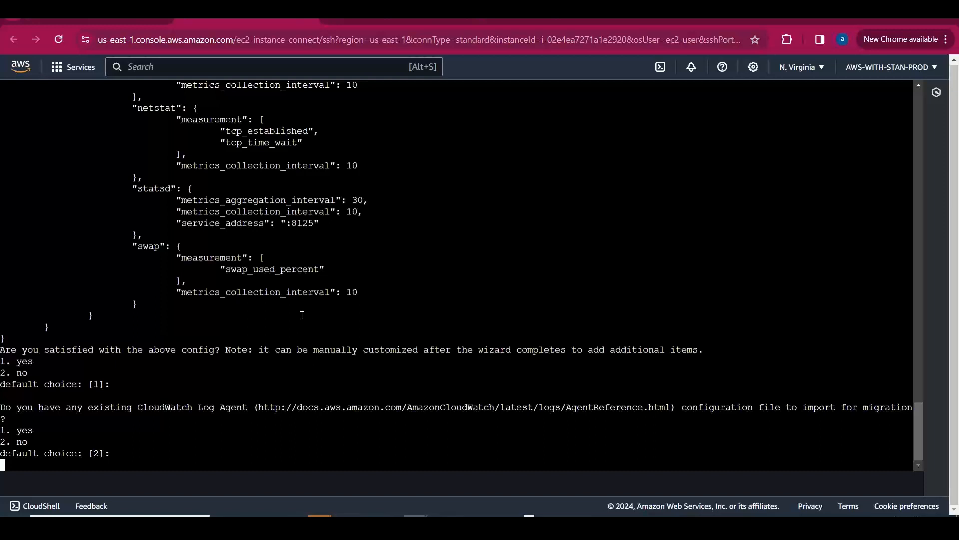
Skip importing an existing CloudWatch Log Agent configuration and choose to monitor log files at the path /var/log/
key("Return")
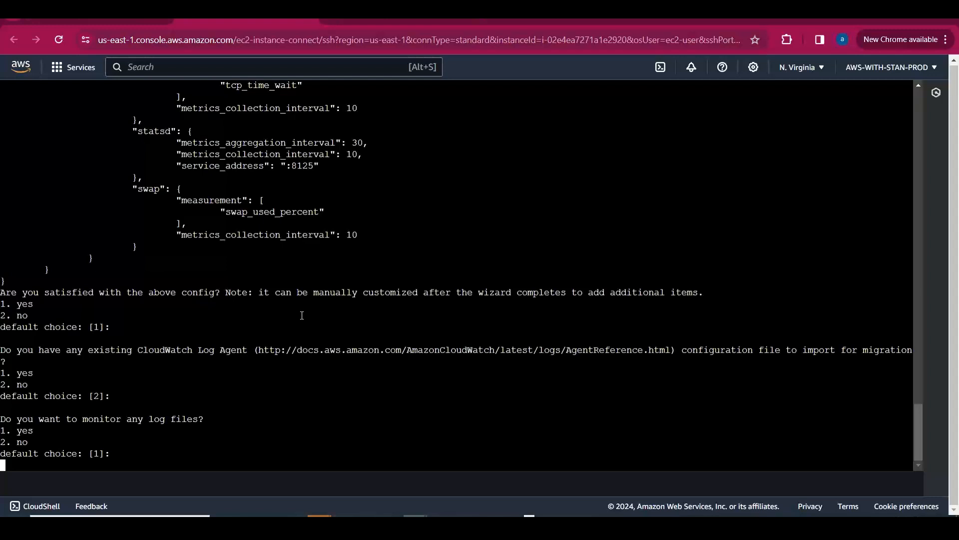
key("Return")
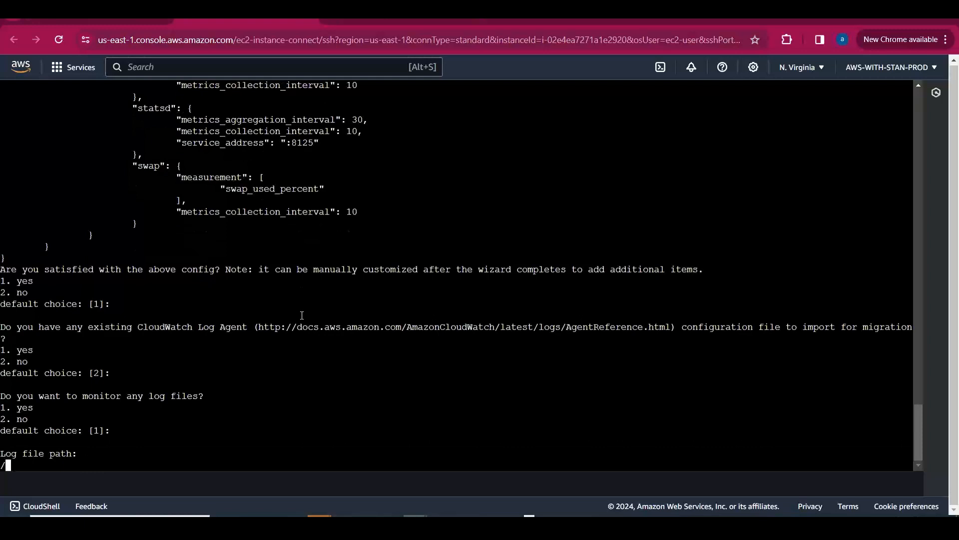
type("/va/r")
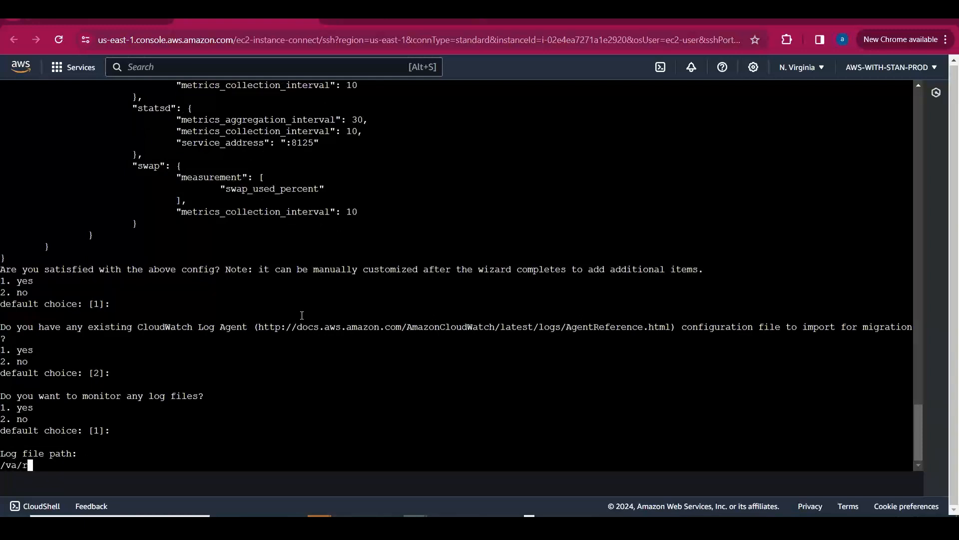
key("BackSpace")
key("BackSpace")
type("r/")
type("log.")
key("BackSpace")
type("/")
key("Return")
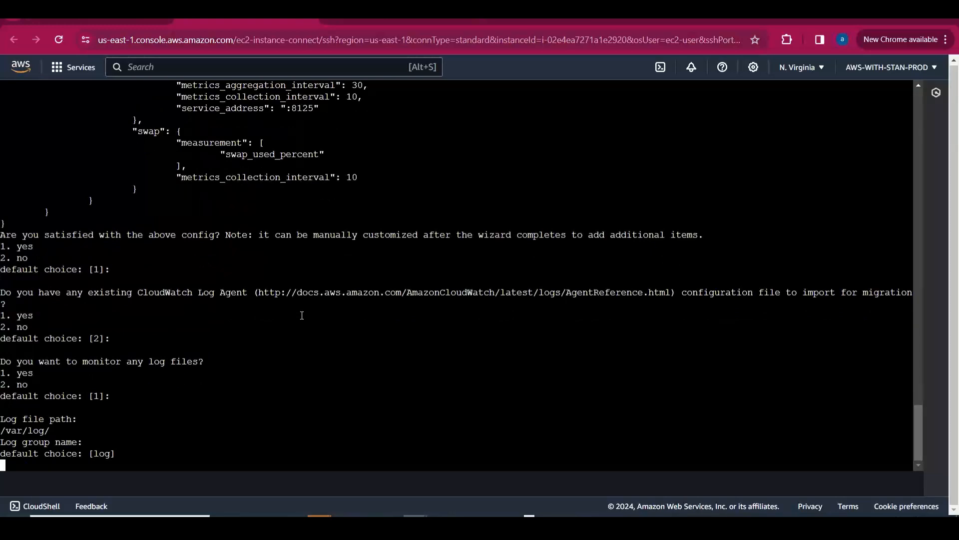
Configure the log group stanec2linuxlogs with the STANDARD class, the default {instance_id} stream name and 3 days of retention
type("stanec2linuxlogs")
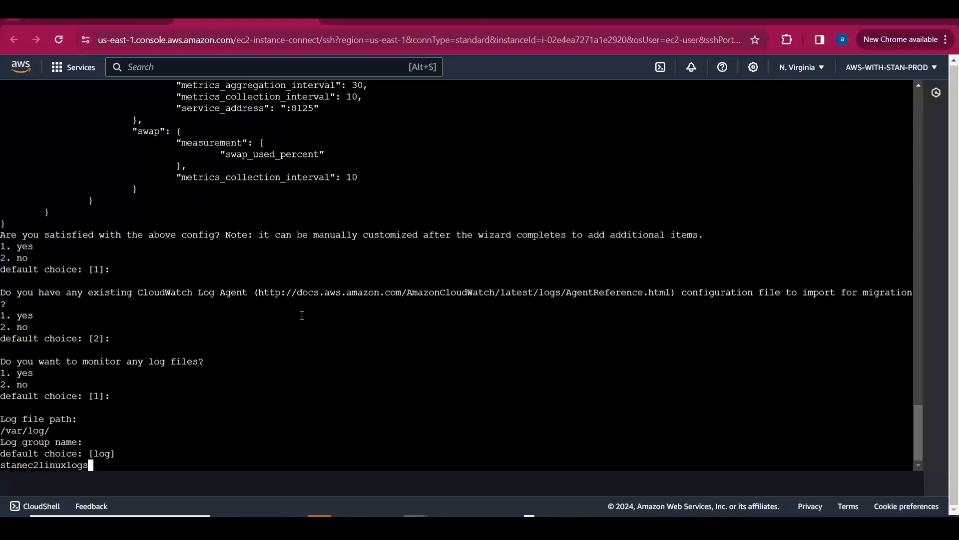
key("Return")
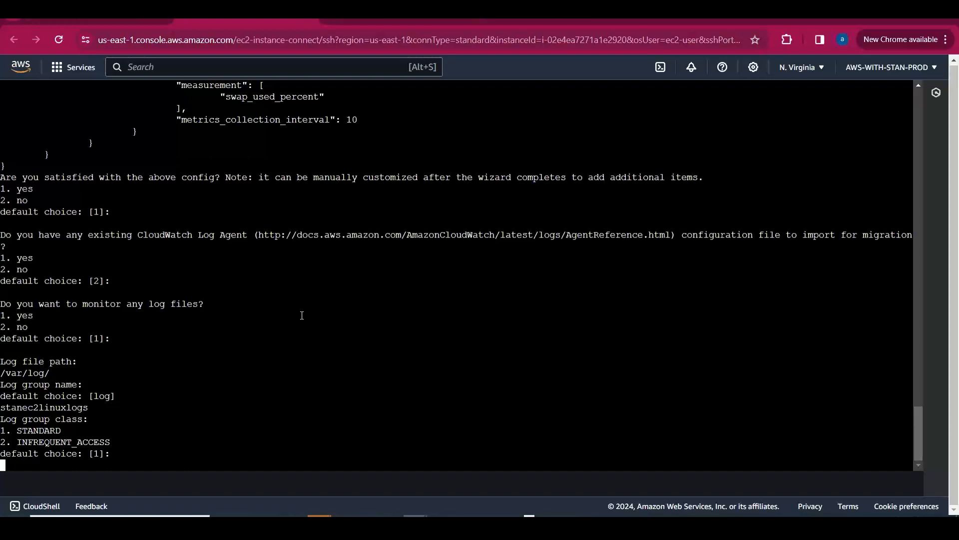
type("1")
key("Return")
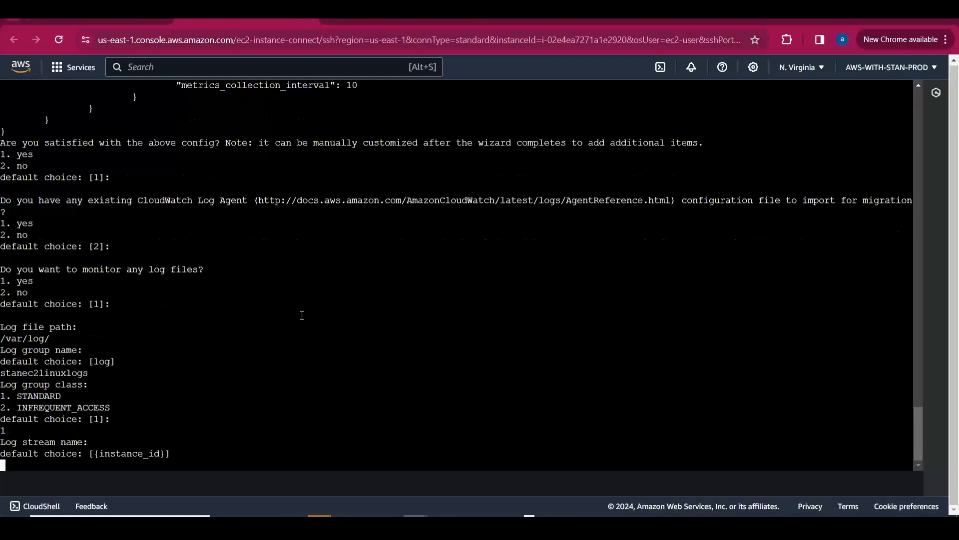
key("Return")
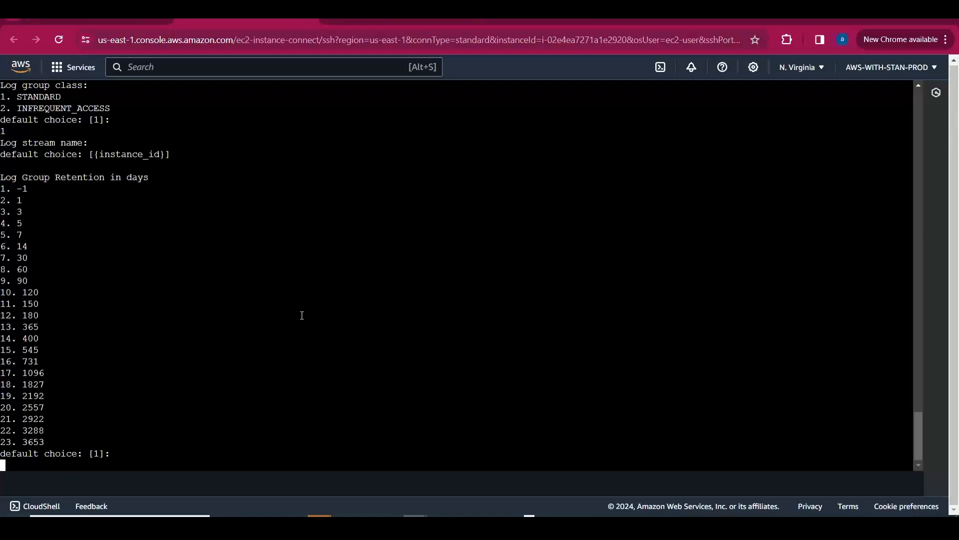
type("3")
key("Return")
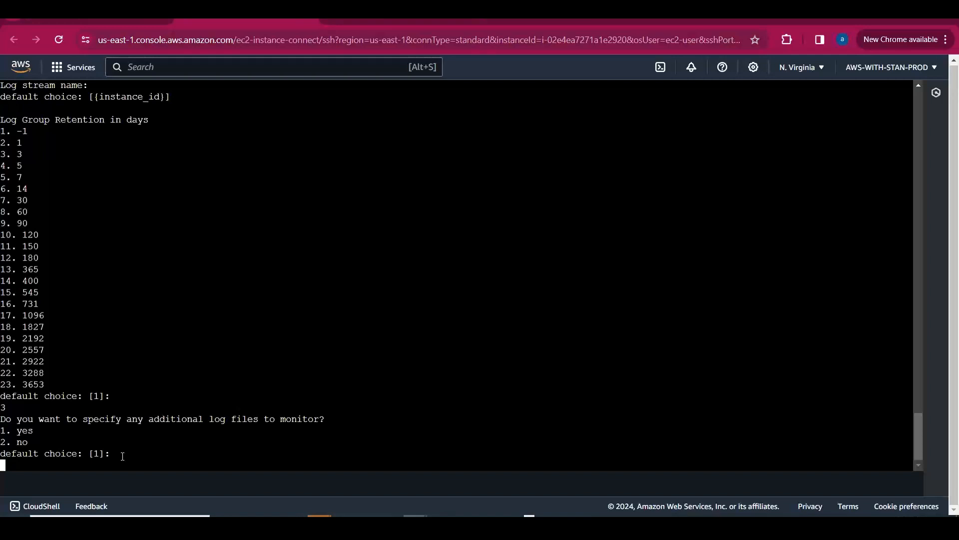
type("2")
key("BackSpace")
Open another EC2 Instance Connect session to the stanlxvm01 instance as ec2-user and switch to the root user
left_click(218, 20)
left_click(167, 184)
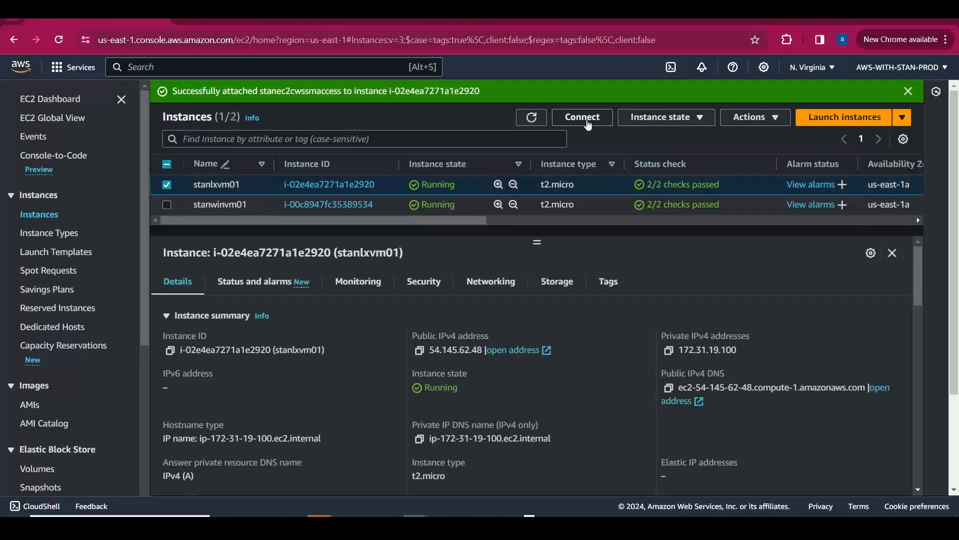
left_click(587, 120)
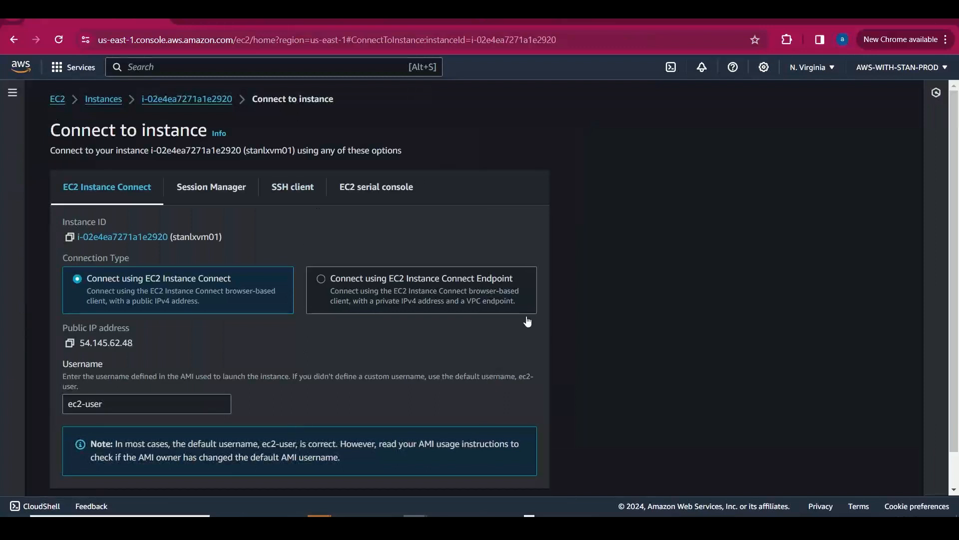
scroll(575, 400, "down", 2)
left_click(508, 475)
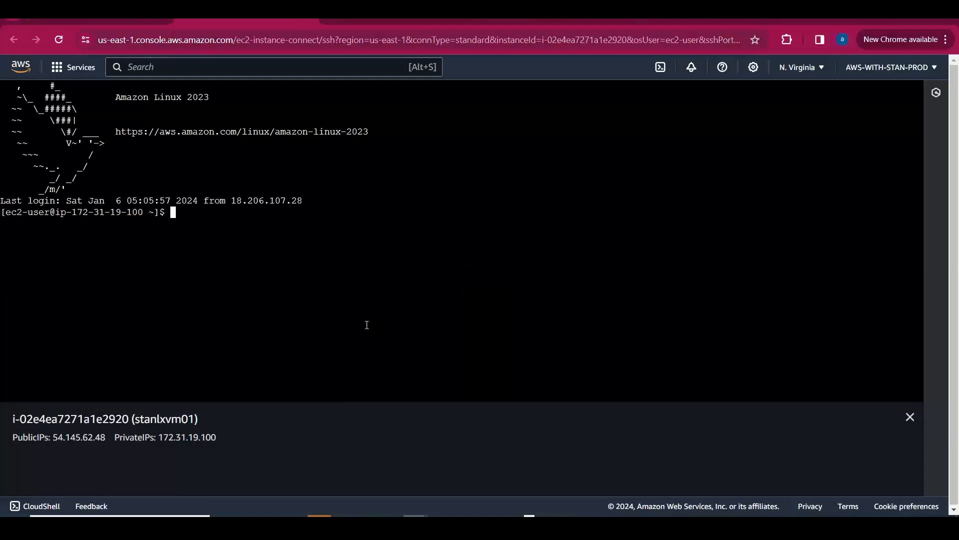
type("sudo su")
key("Return")
Go to the /var/log directory and list its contents
type("cd")
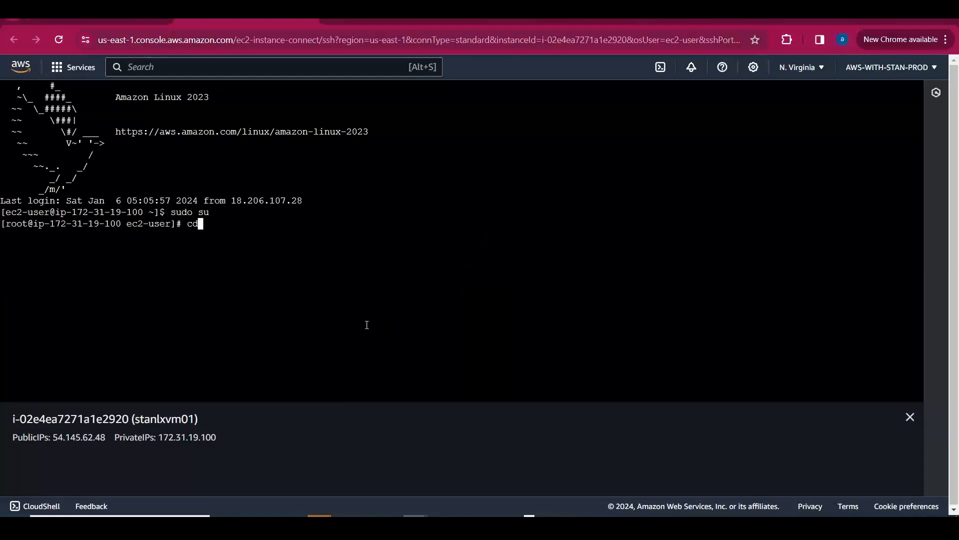
type(" /var.log")
key("BackSpace")
key("BackSpace")
key("BackSpace")
key("BackSpace")
type("/log")
key("Return")
type("ls")
key("Return")
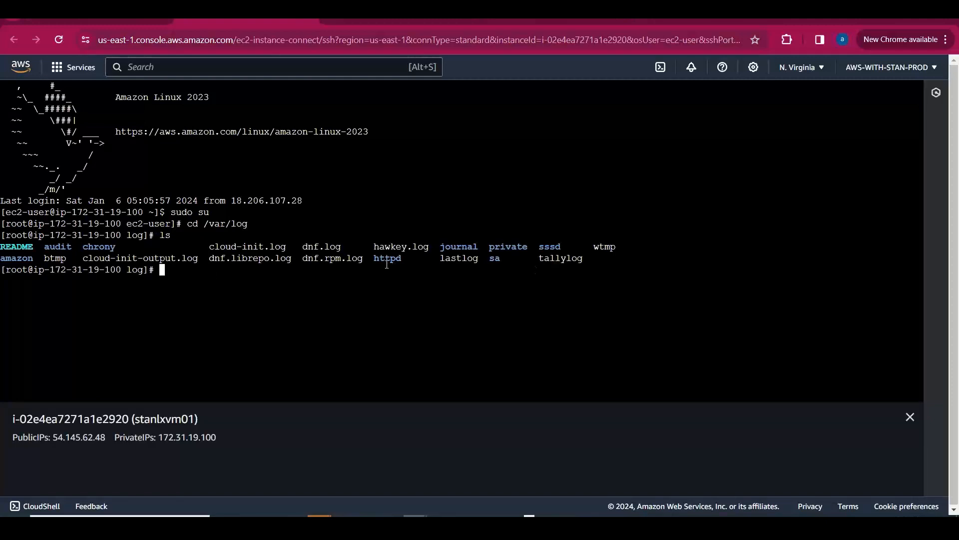
Enter the httpd log folder and list the log files it contains
type("cd httpd")
key("Return")
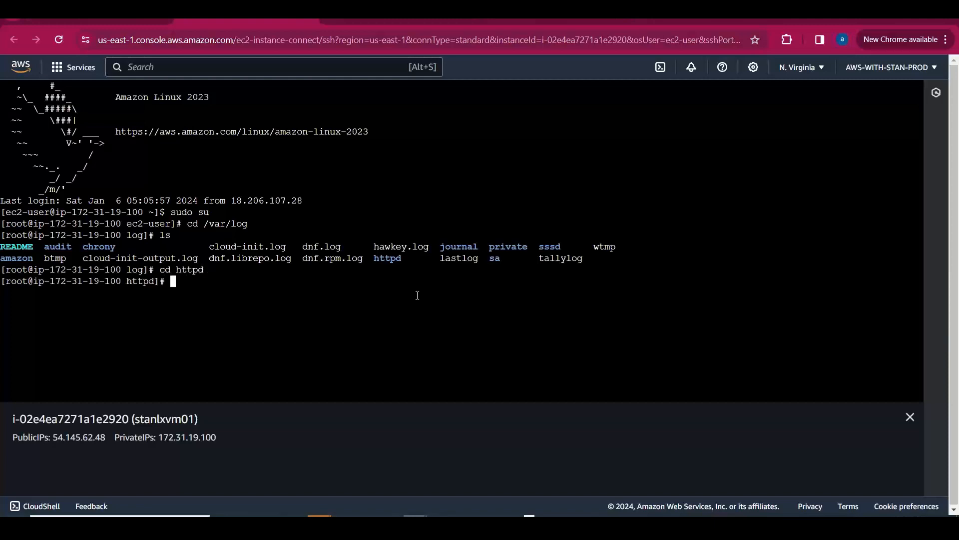
type("ls")
key("Return")
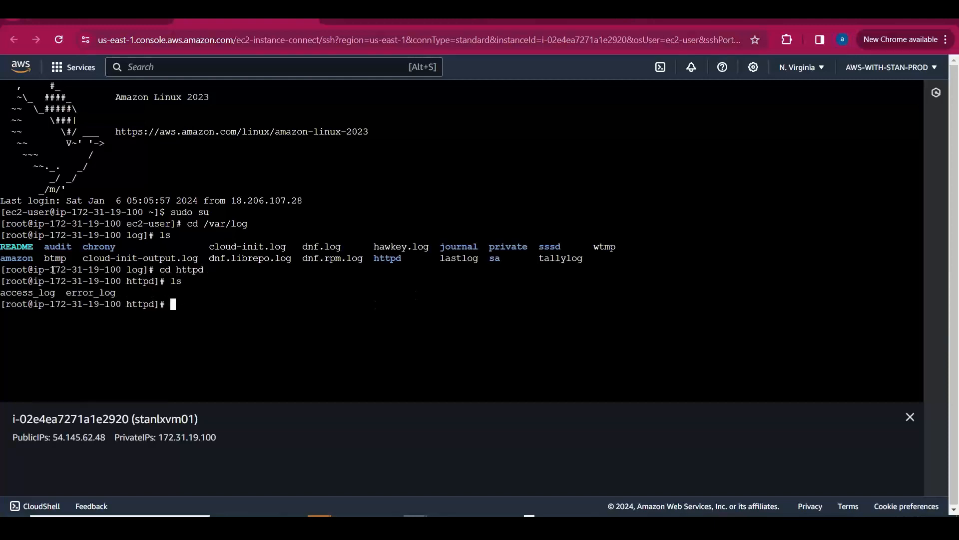
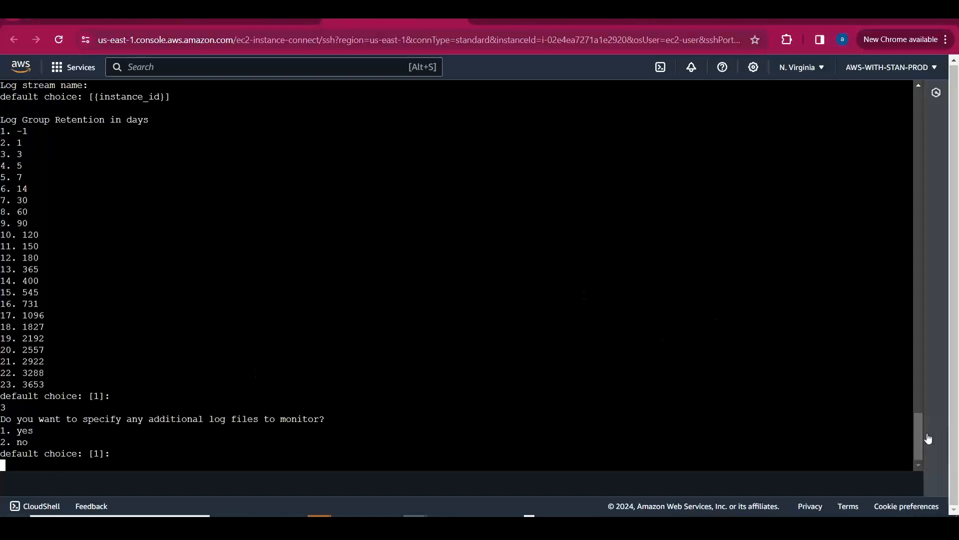
Copy the amazon-cloudwatch-agent-config-wizard launch command from the earlier output of the wizard's terminal session
left_click_drag(920, 433, 923, 479)
mouse_move(921, 451)
left_mouse_down()
mouse_move(929, 356)
mouse_move(925, 468)
left_mouse_up()
left_click_drag(920, 448, 928, 474)
left_click_drag(922, 443, 957, 177)
scroll(409, 306, "up", 4)
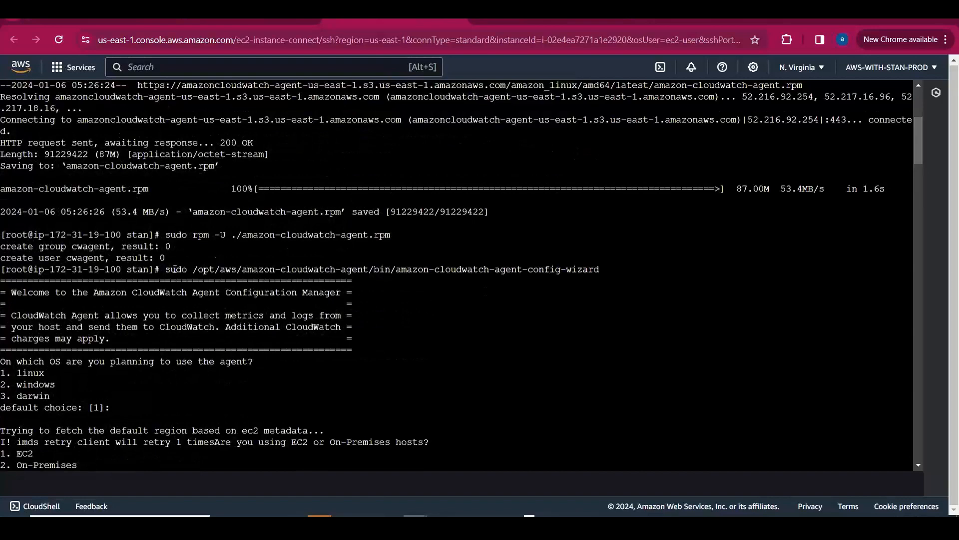
left_click_drag(174, 269, 599, 270)
right_click(599, 270)
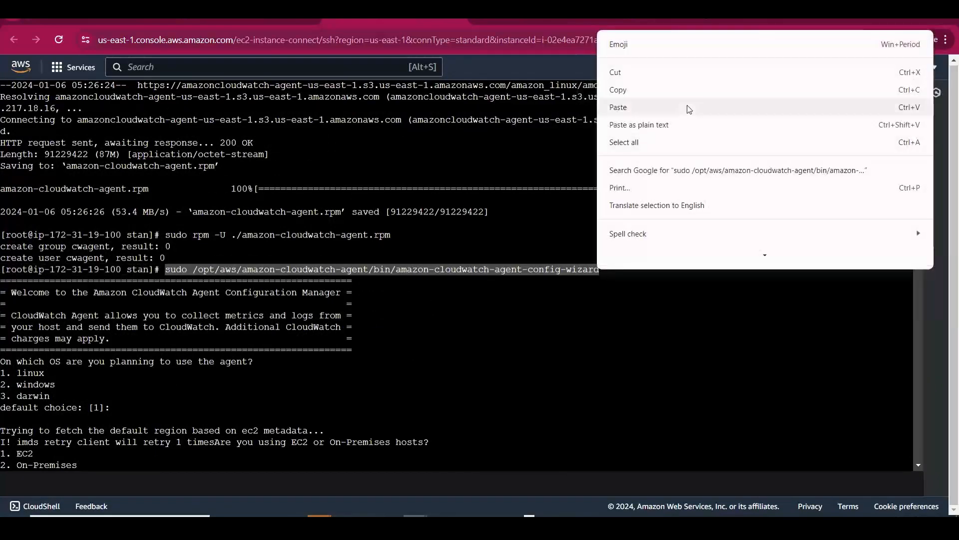
left_click(674, 91)
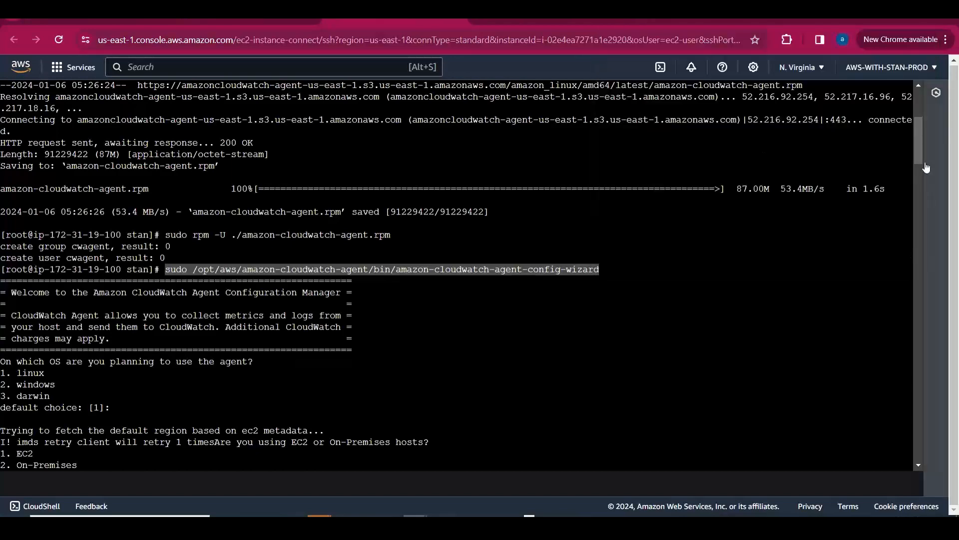
left_click_drag(919, 159, 916, 508)
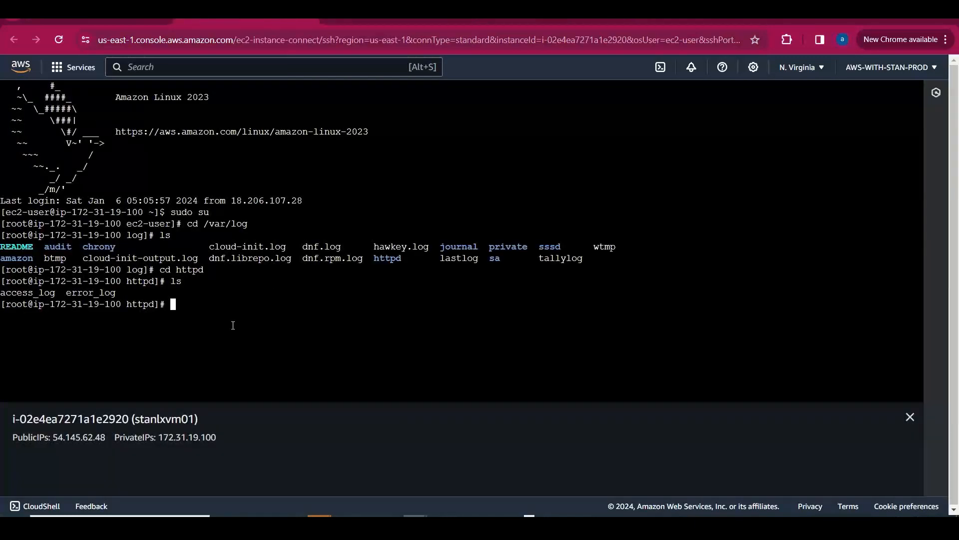
double_click(233, 326)
left_click(233, 325)
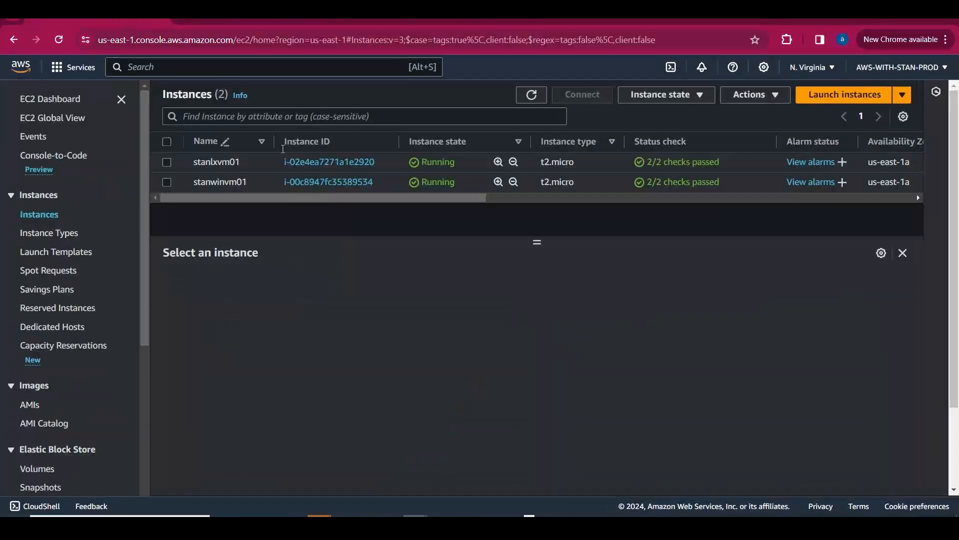
Start a fresh EC2 Instance Connect session to stanlxvm01 and become the root user
left_click(167, 161)
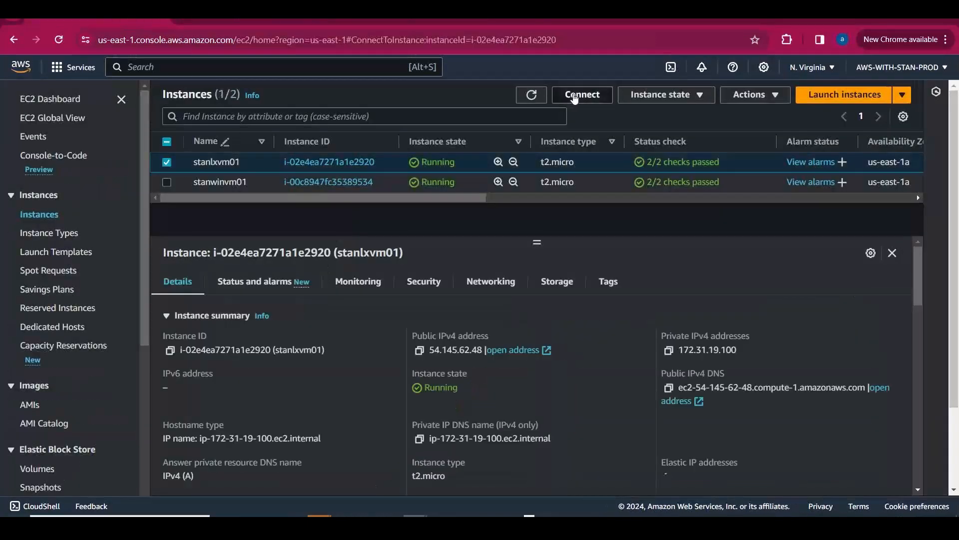
left_click(581, 95)
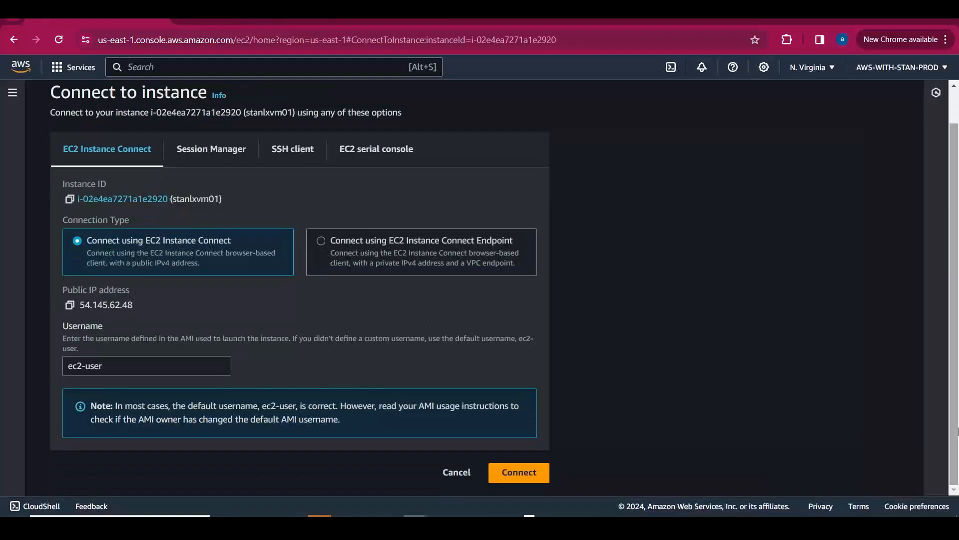
scroll(582, 481, "down", 2)
left_click(524, 467)
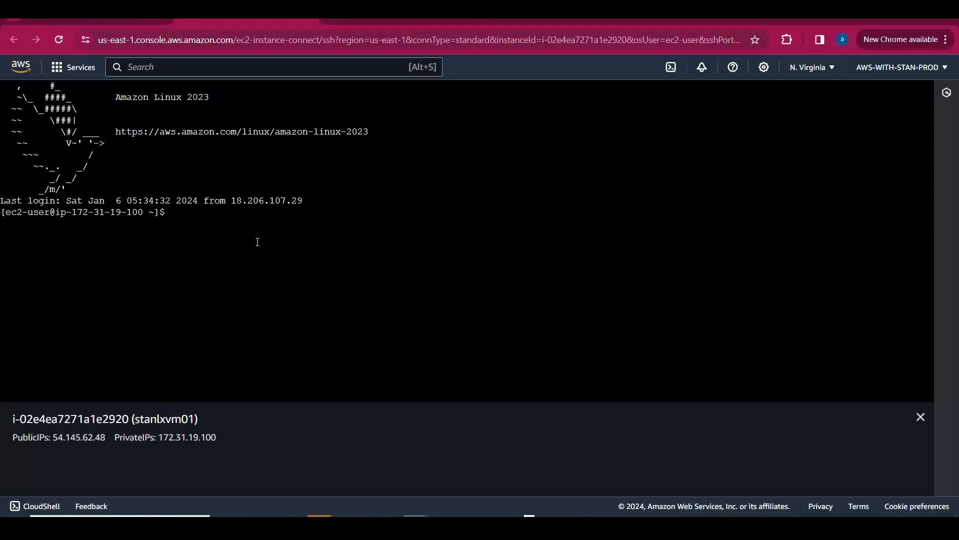
type("sudo s")
type("u")
key("Return")
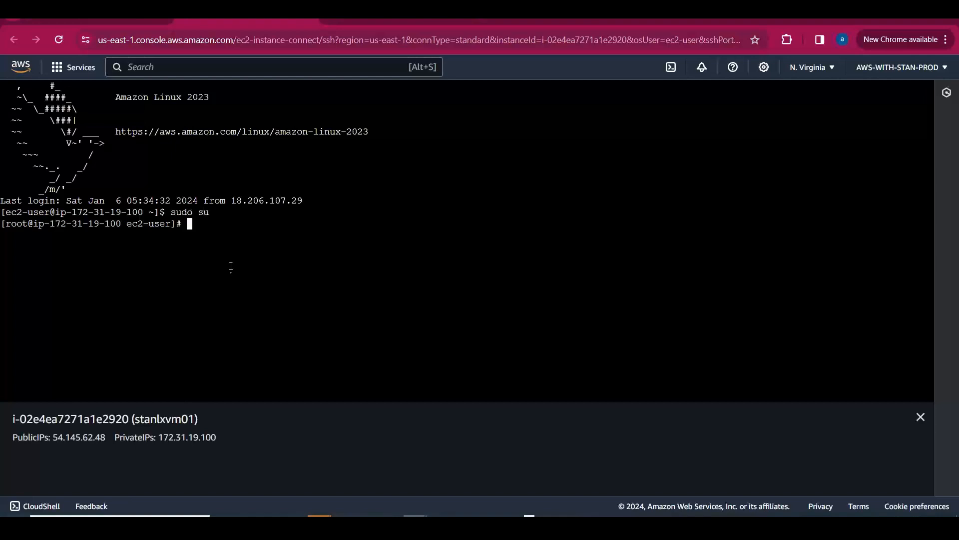
Paste the copied agent config wizard command into the root shell, hide the instance details pane and run the command
right_click(230, 266)
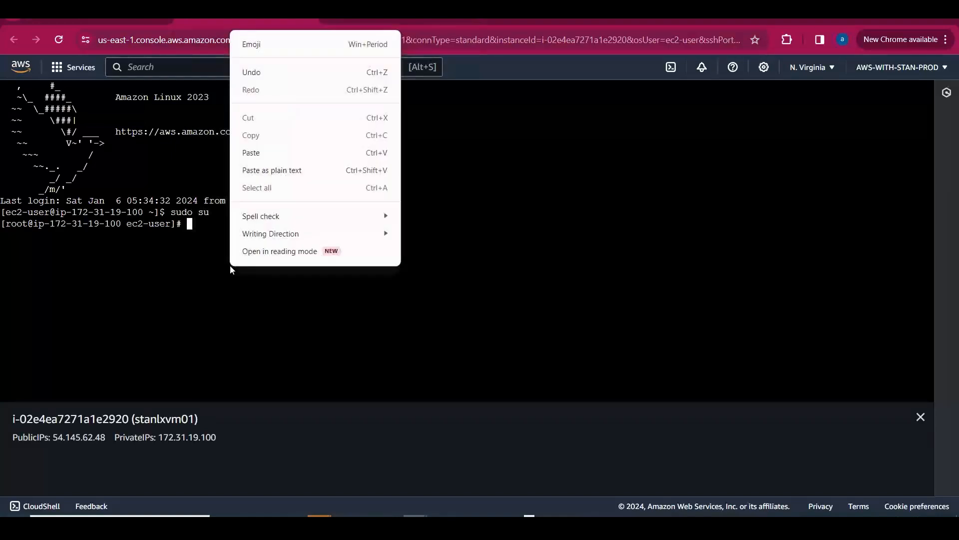
left_click(282, 155)
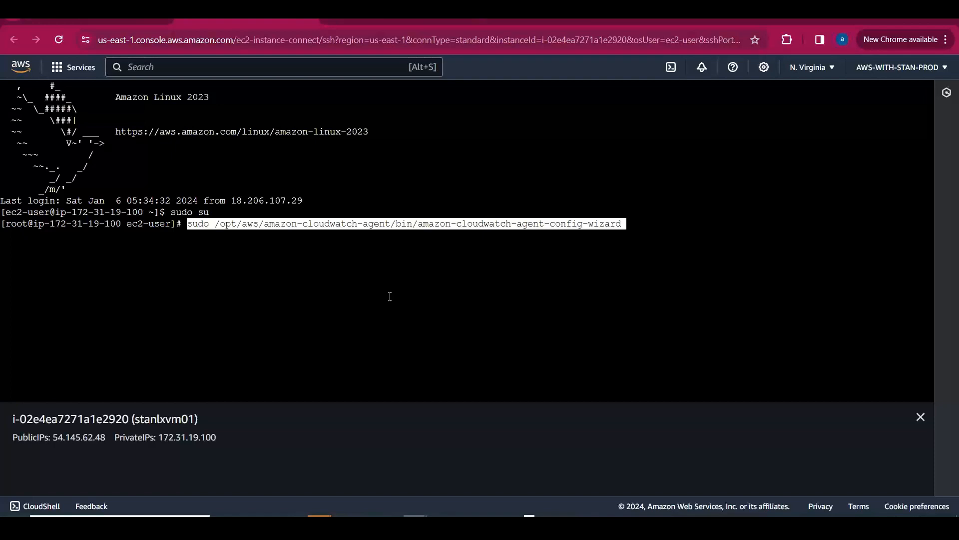
key("Return")
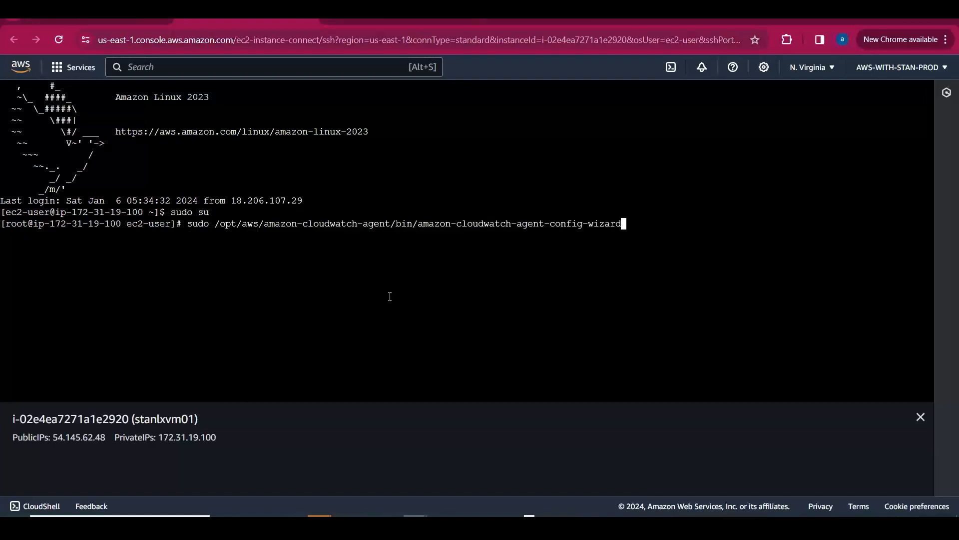
left_click(921, 417)
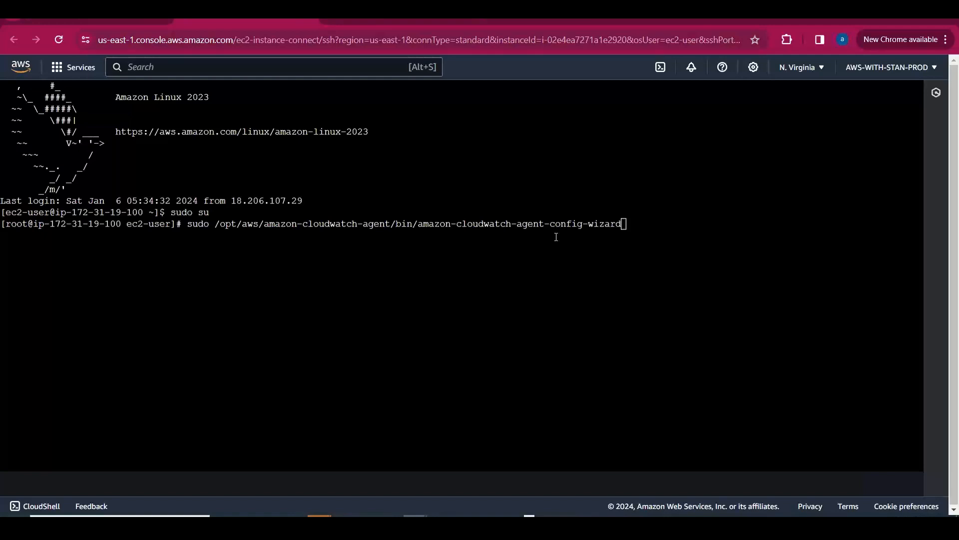
key("Return")
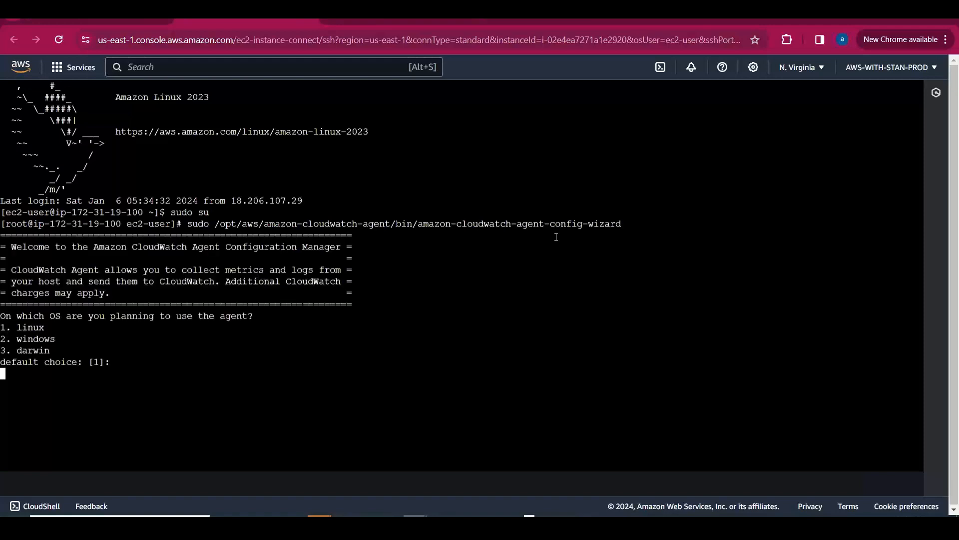
Accept the wizard defaults of linux, EC2 host and cwagent user, and answer yes to turning on the StatsD daemon
key("Return")
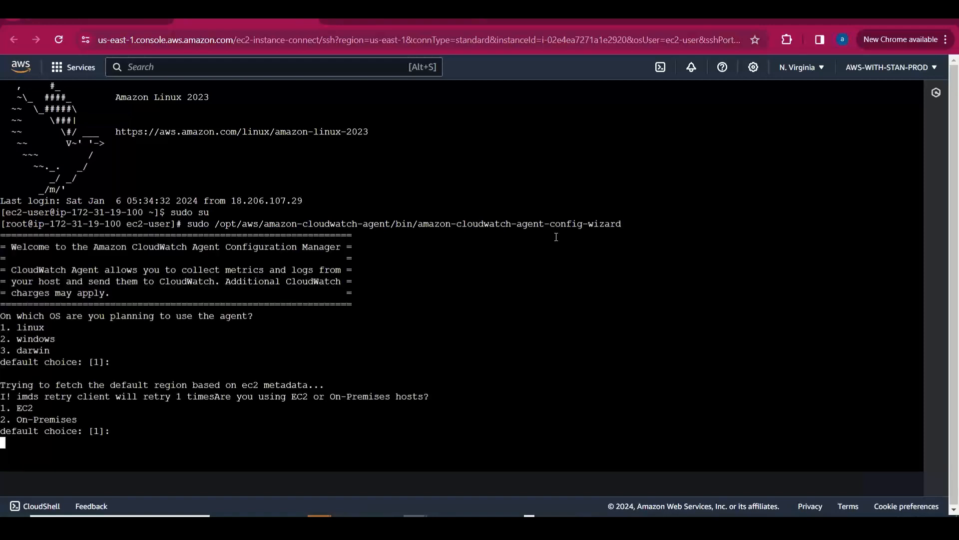
key("Return")
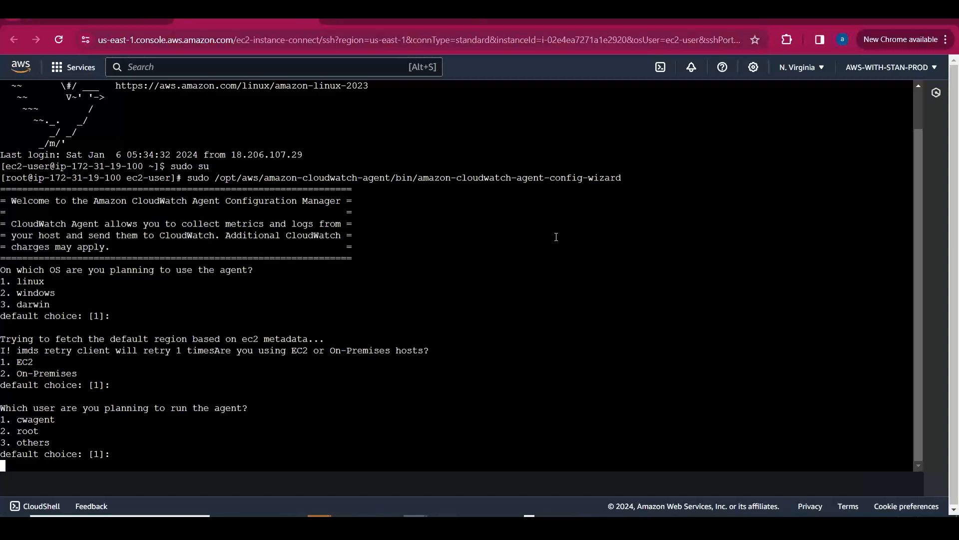
key("Return")
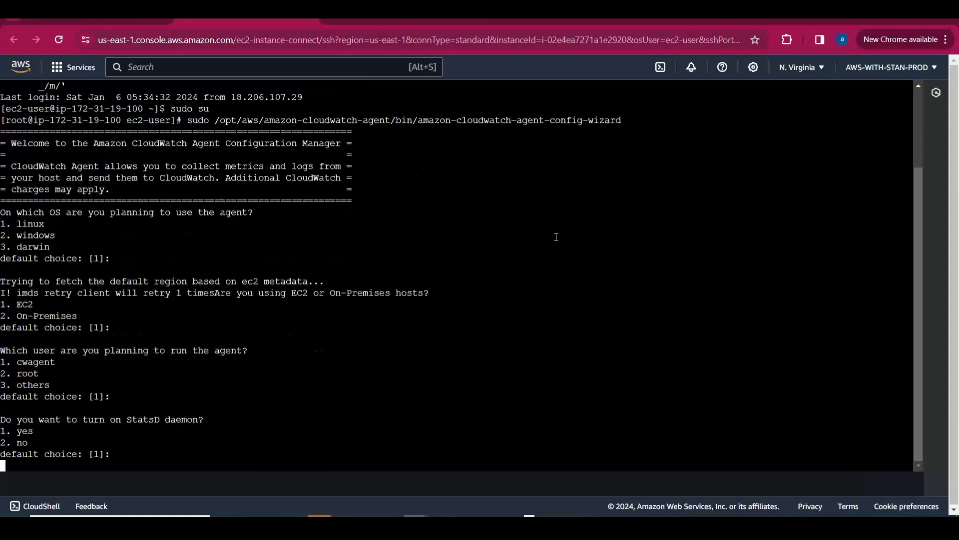
key("Return")
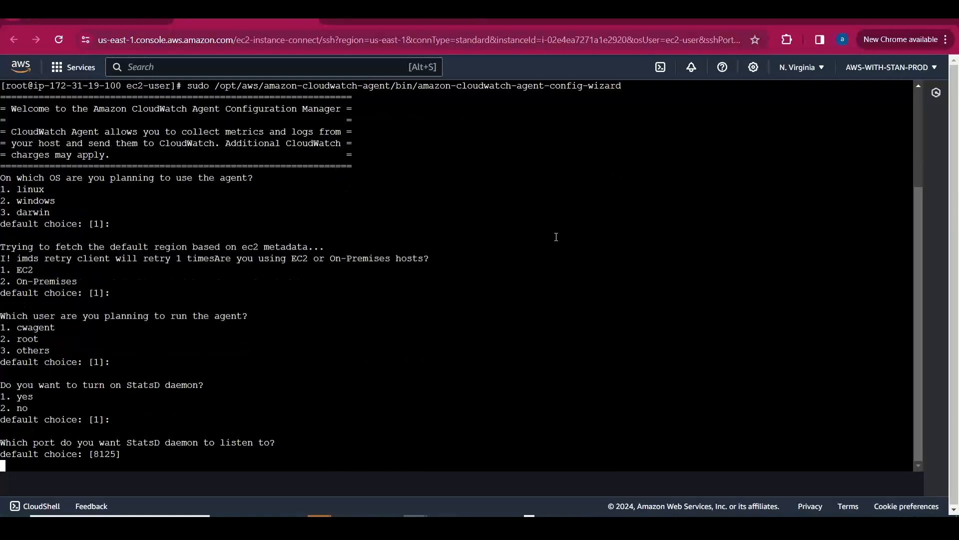
Accept the default StatsD listening port 8125 and the default 10s collect interval in the wizard
key("Return")
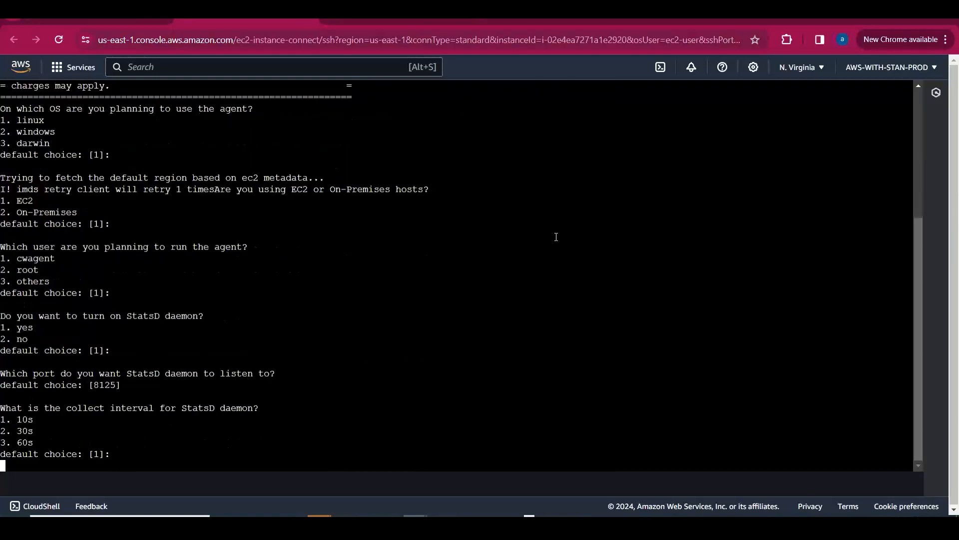
type("10s")
key("BackSpace")
key("BackSpace")
key("BackSpace")
key("Return")
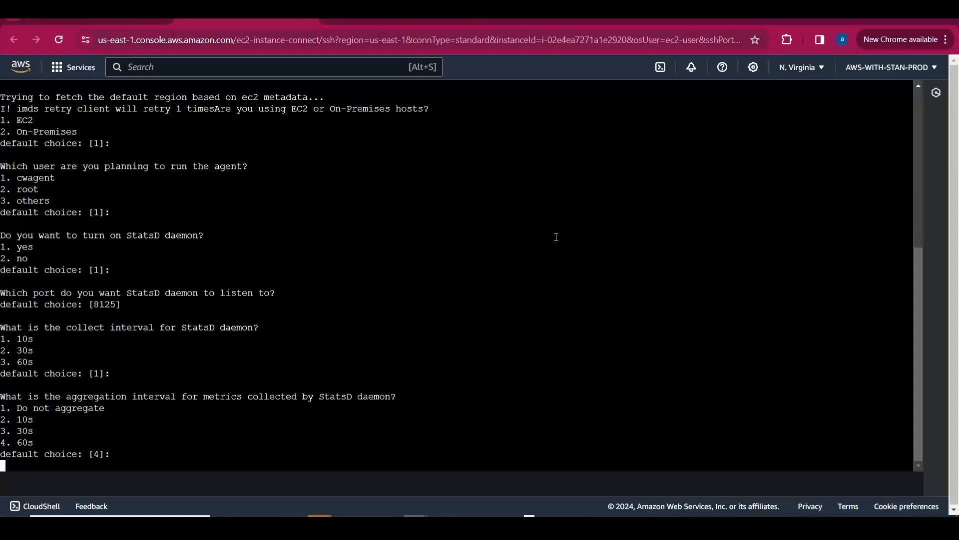
Set the aggregation interval for metrics collected by the StatsD daemon to 10s
type("10s")
key("BackSpace")
key("BackSpace")
key("BackSpace")
type("2")
key("Return")
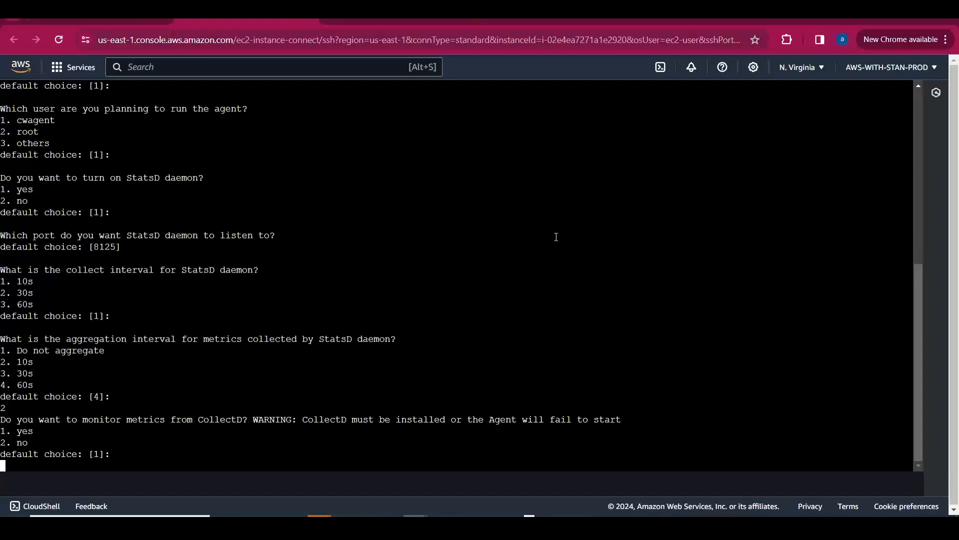
Answer yes to monitoring CollectD, host and per-core CPU metrics, and to adding EC2 dimensions and aggregating them by InstanceId
key("Return")
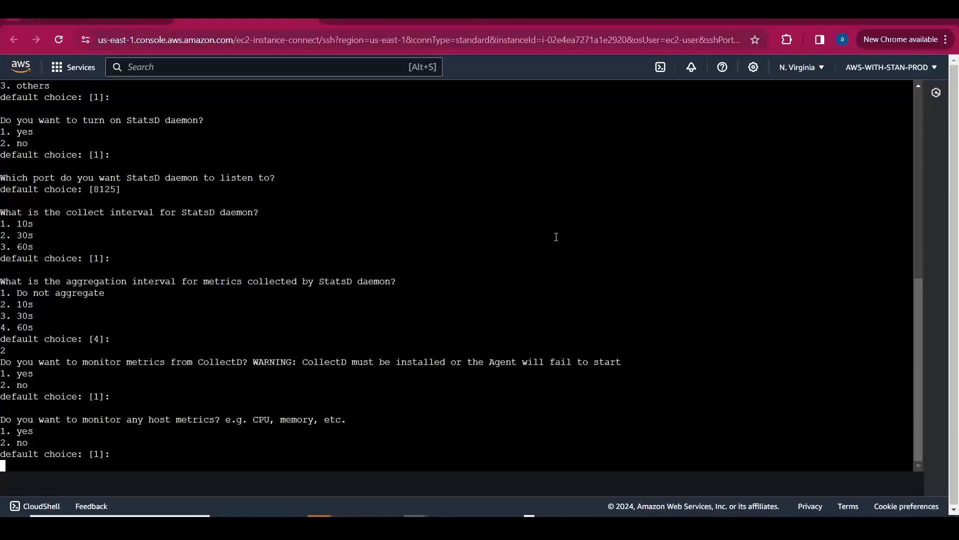
key("Return")
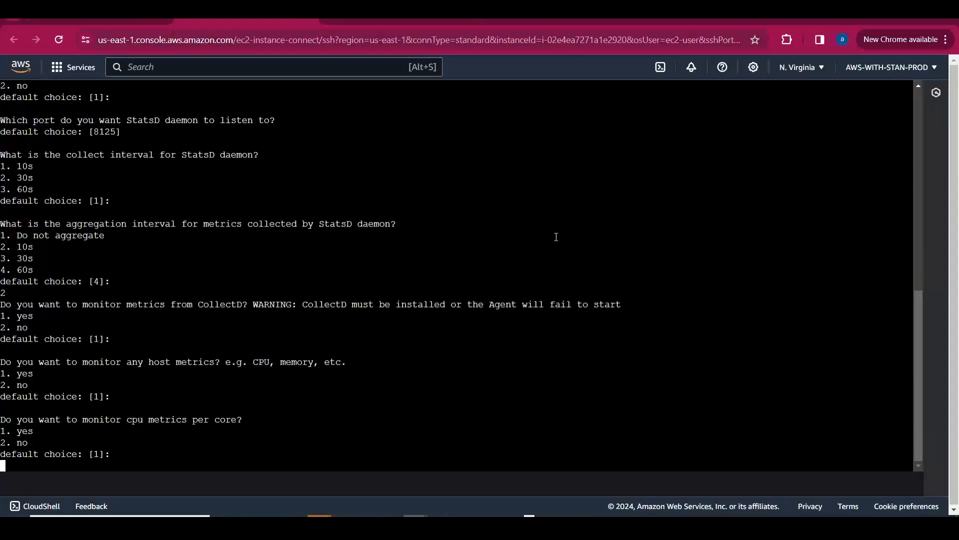
key("Return")
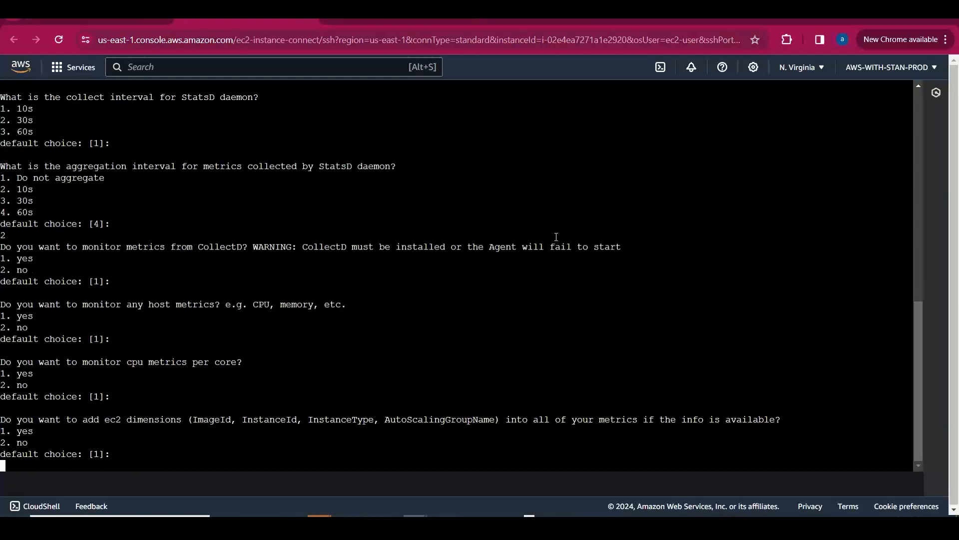
key("Return")
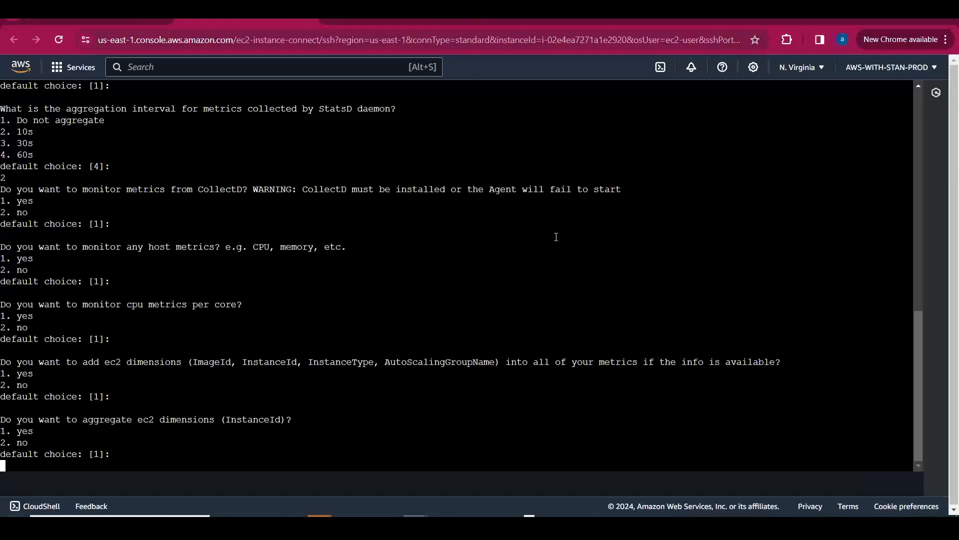
key("Return")
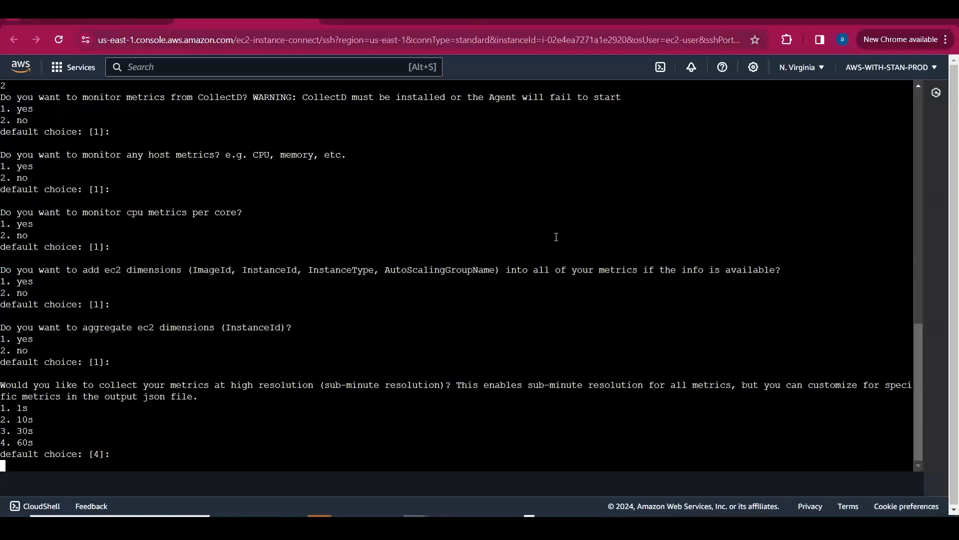
Choose 10s metric resolution and the Advanced default metrics config, and accept the generated configuration
type("2")
key("Return")
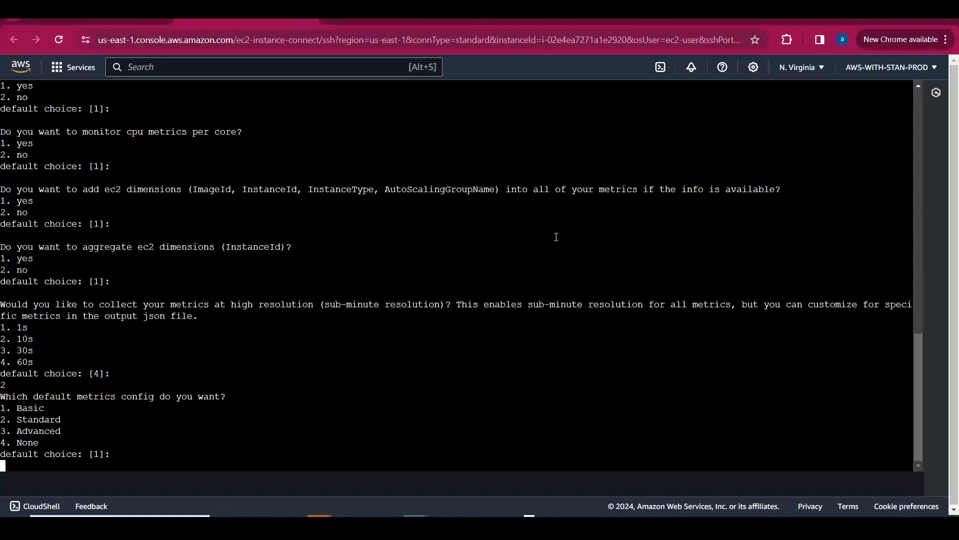
type("3")
key("Return")
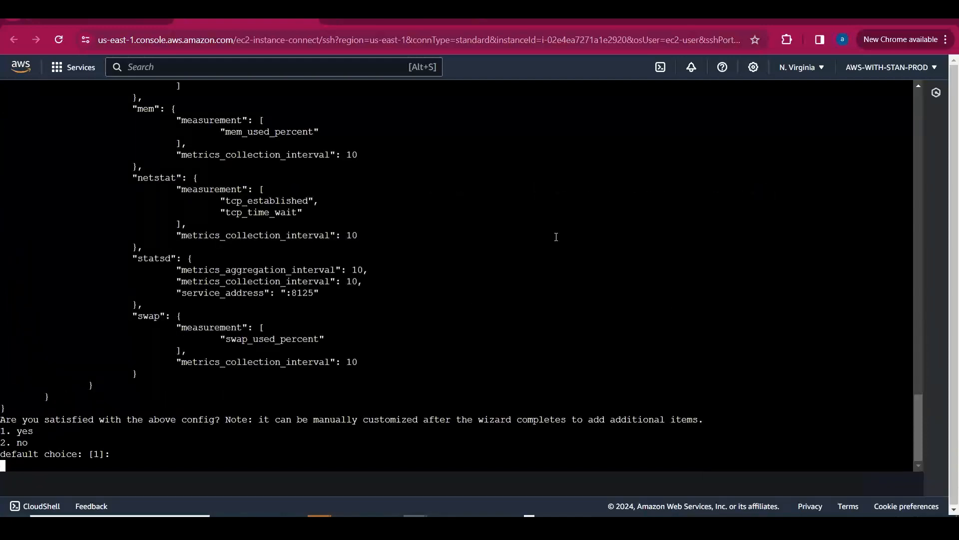
key("Return")
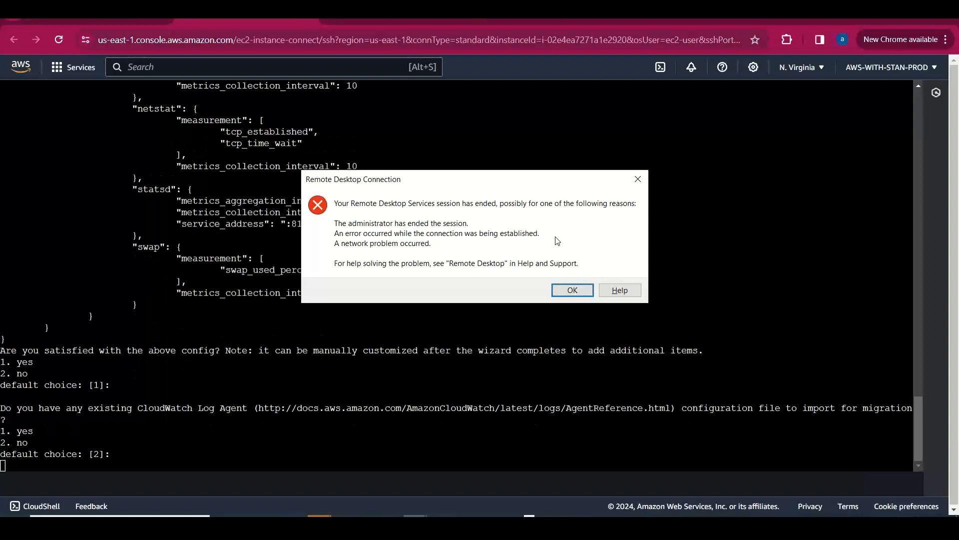
Dismiss the Remote Desktop session-ended error and minimize the Remote Desktop Connection window
left_click(633, 183)
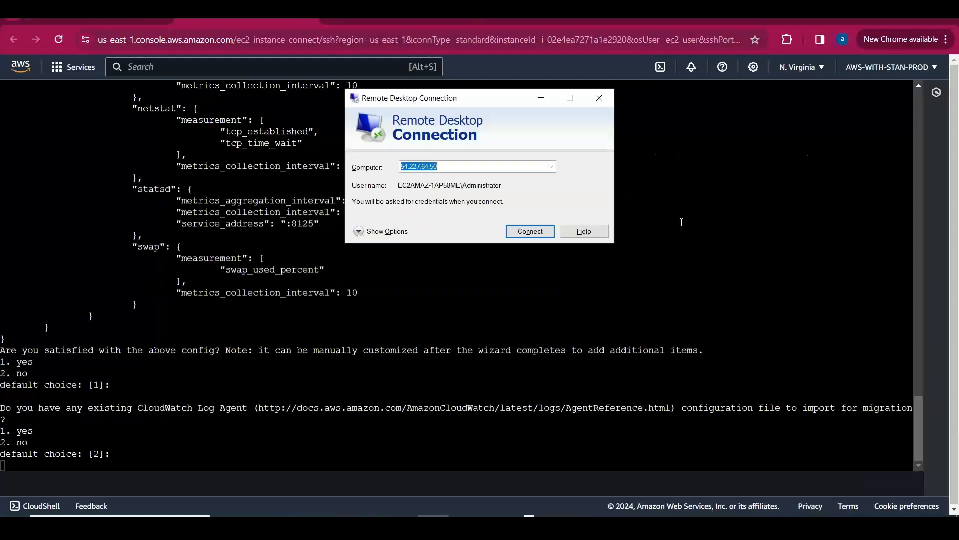
left_click(543, 102)
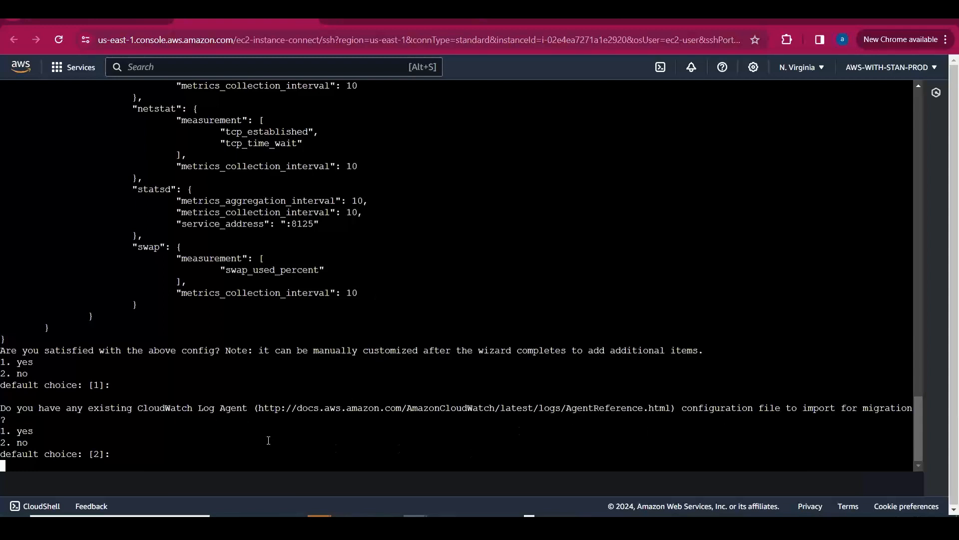
Decline importing an existing Log Agent configuration and choose to monitor log files at the path /var/log/httpd/
key("Return")
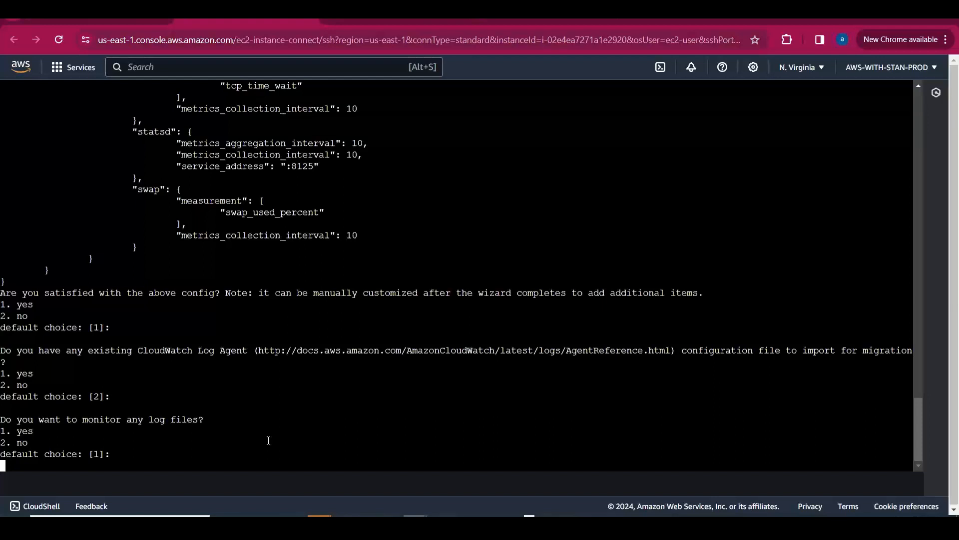
key("Return")
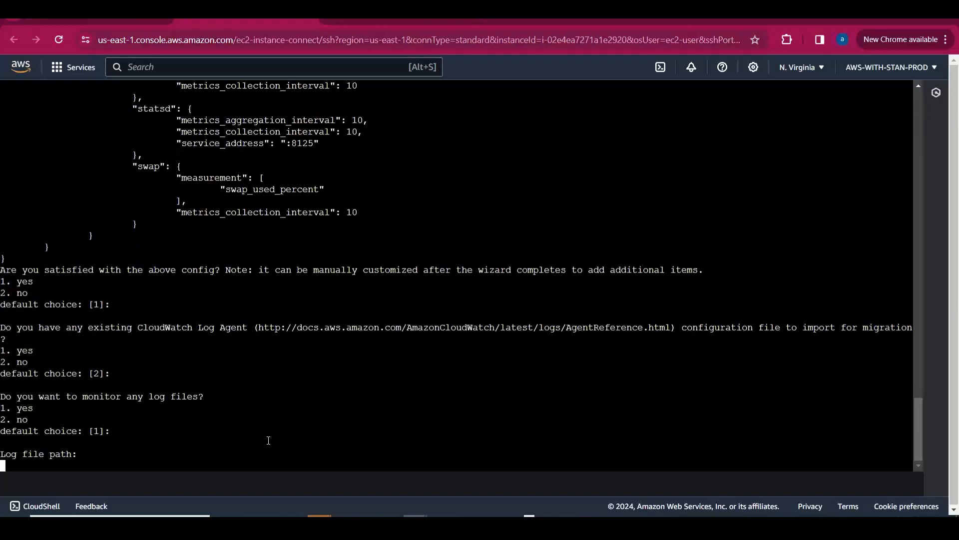
type("/var/log/httpd/")
key("Return")
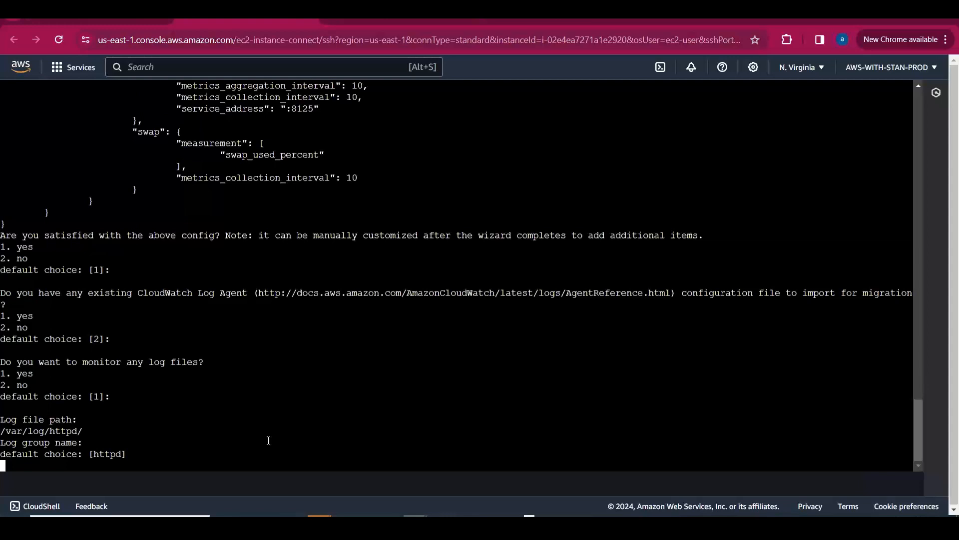
Name the log group stanhttpdlogs with STANDARD class, keep the {instance_id} log stream name and set retention to 3 days
type("stanhttpdlogs")
key("Return")
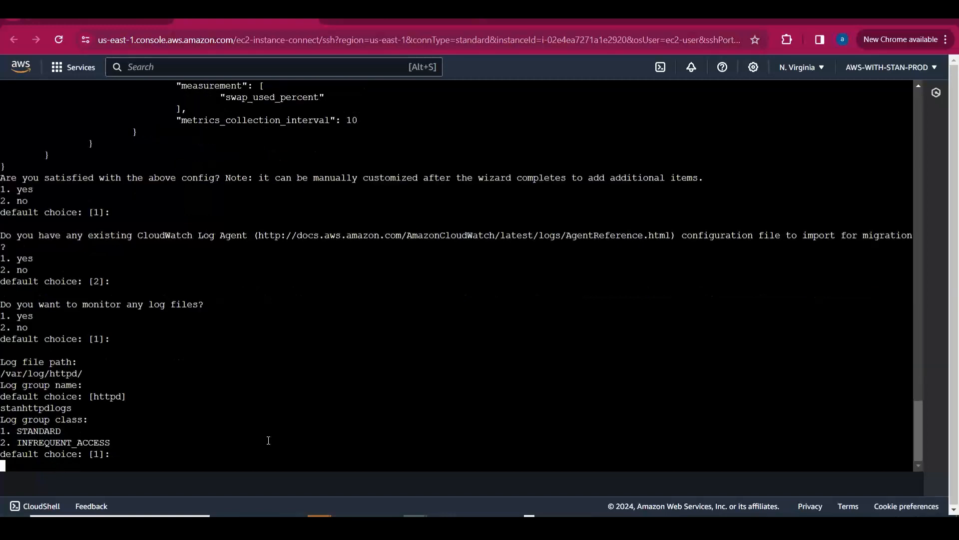
type("1")
key("Return")
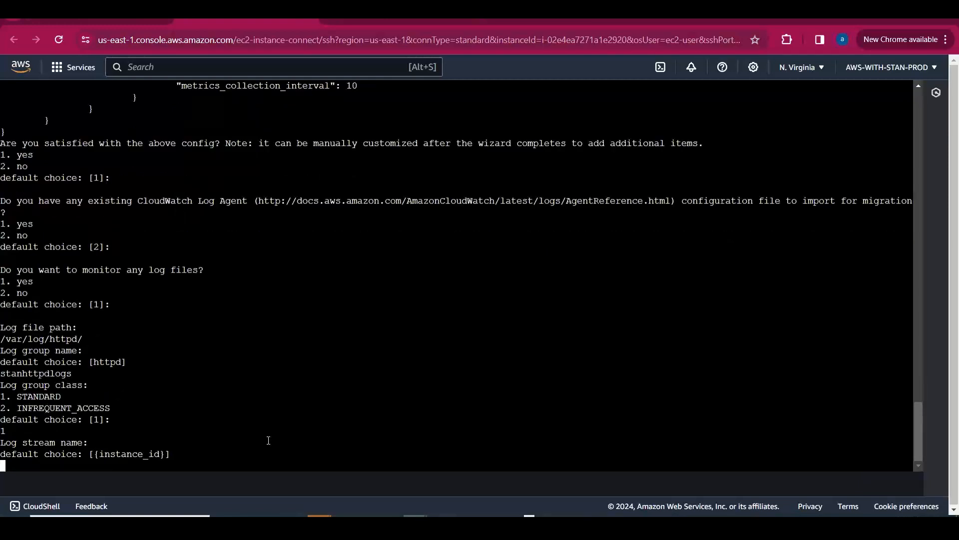
key("Return")
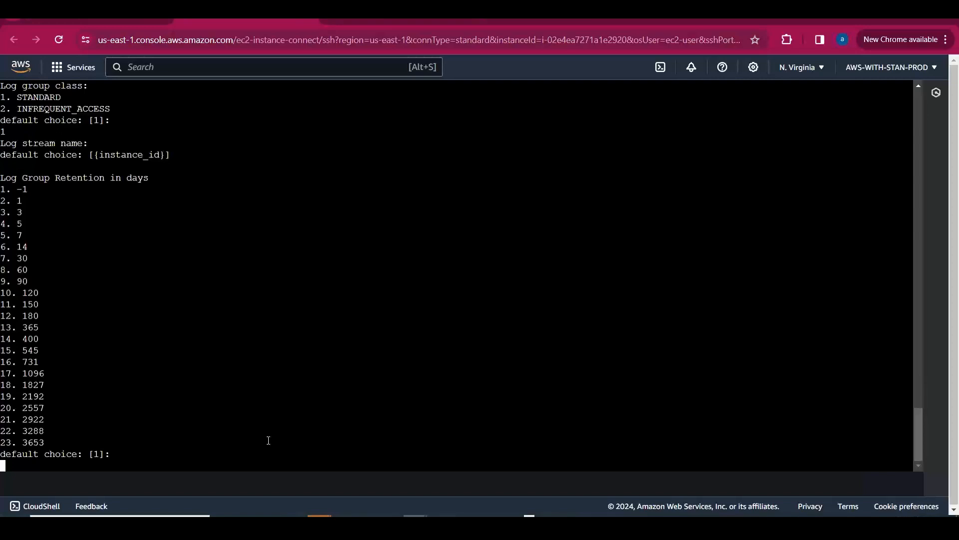
type("3")
key("Return")
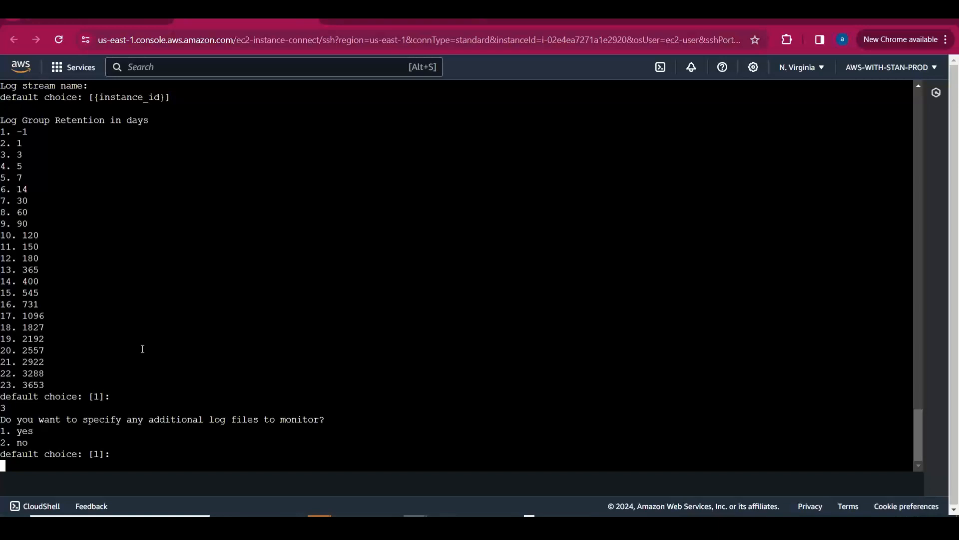
Answer no to monitoring additional log files and no to retrieving X-ray traces
type("2")
key("Return")
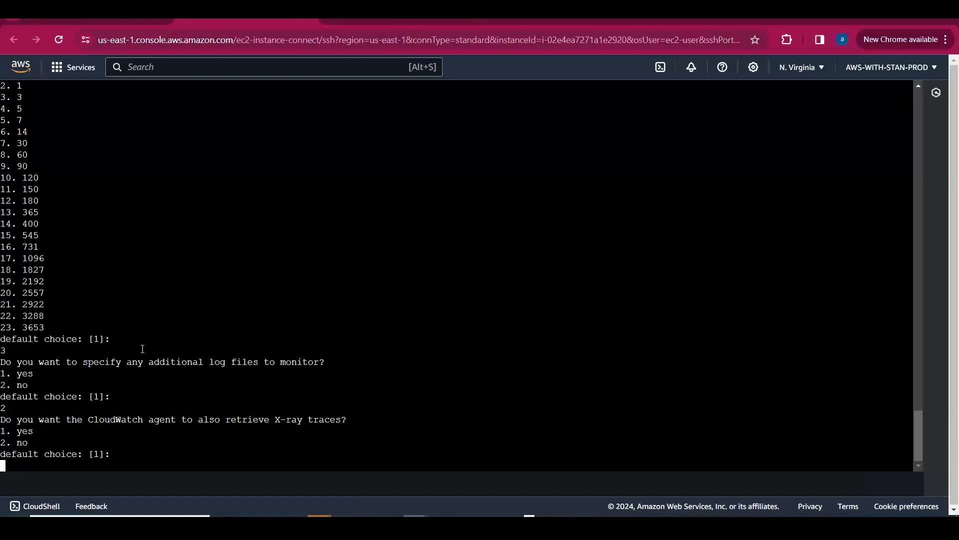
type("2")
key("Return")
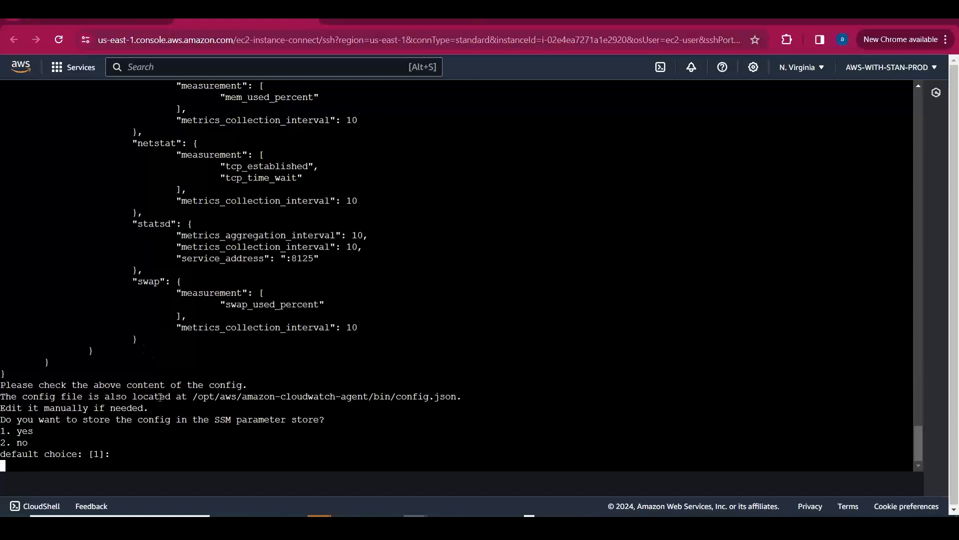
Copy the config file path /opt/aws/amazon-cloudwatch-agent/bin/config.json from the wizard output
left_click_drag(192, 397, 456, 399)
key("super+c")
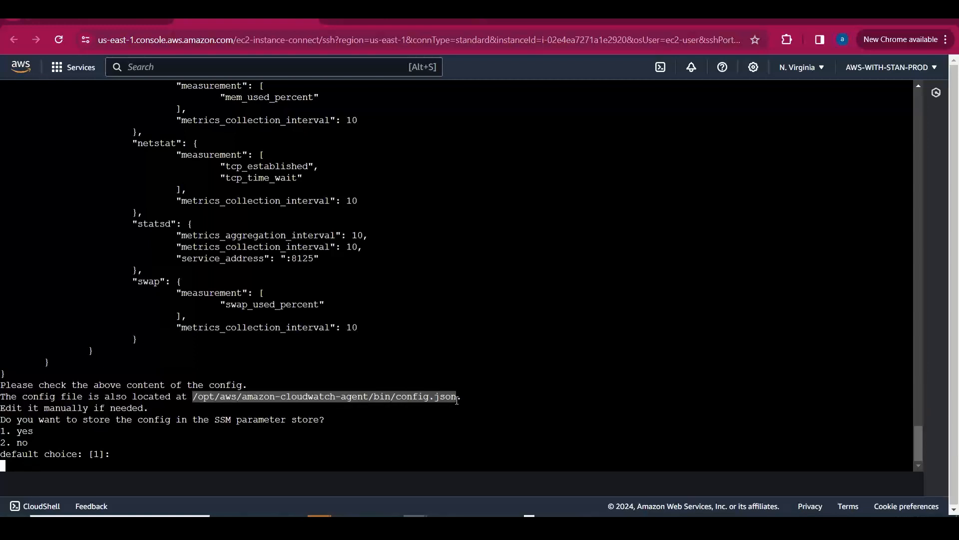
right_click(337, 397)
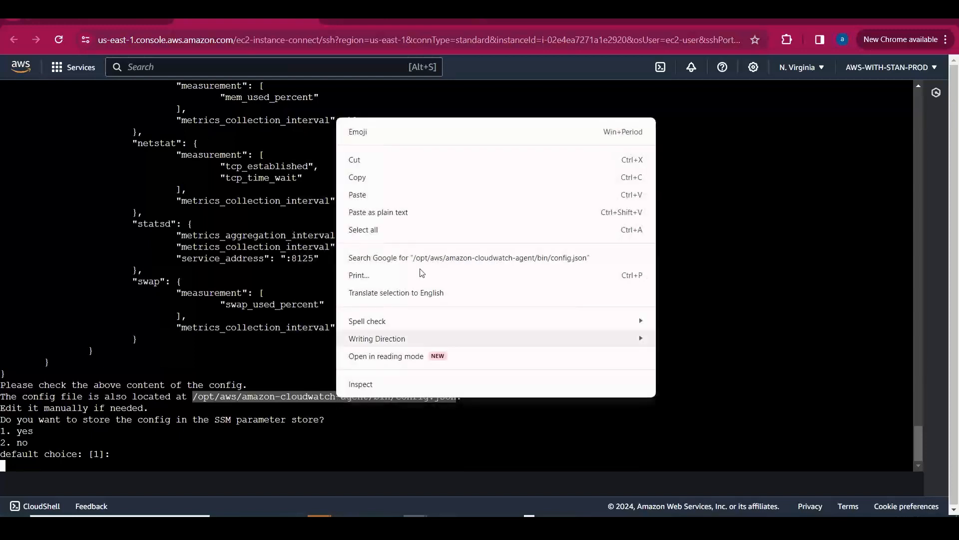
left_click(388, 177)
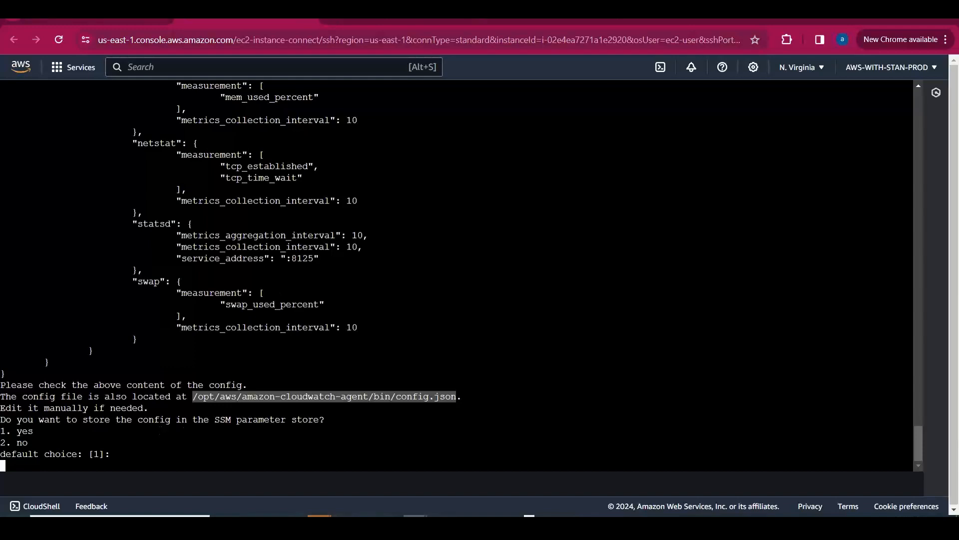
Search the AWS console for SSM from the EC2 Instances page and open Systems Manager
left_click(98, 22)
left_click(190, 67)
type("SS")
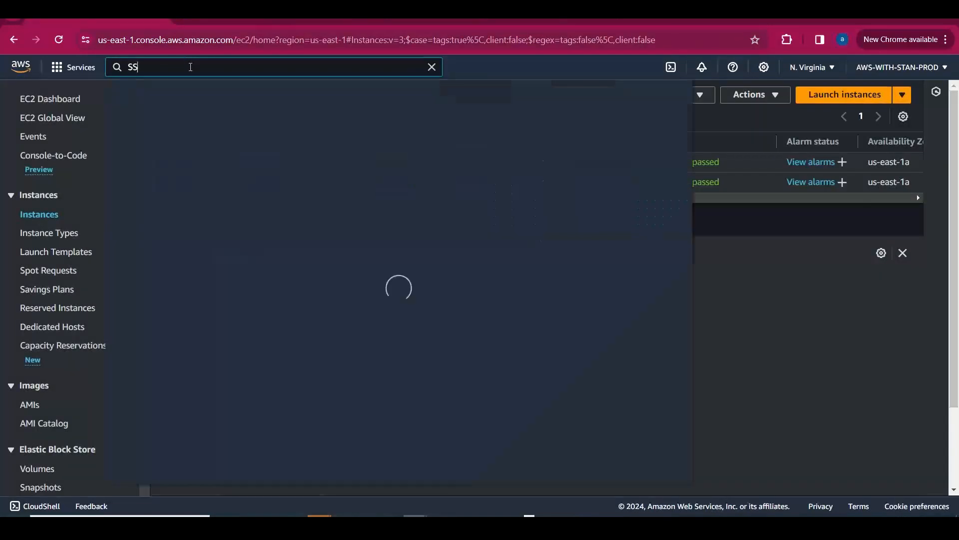
type("M")
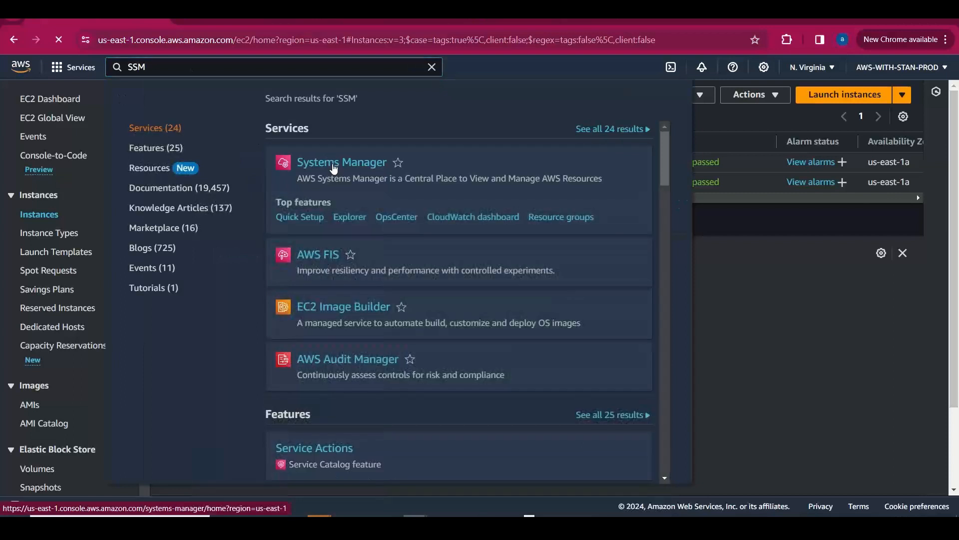
left_click(334, 169)
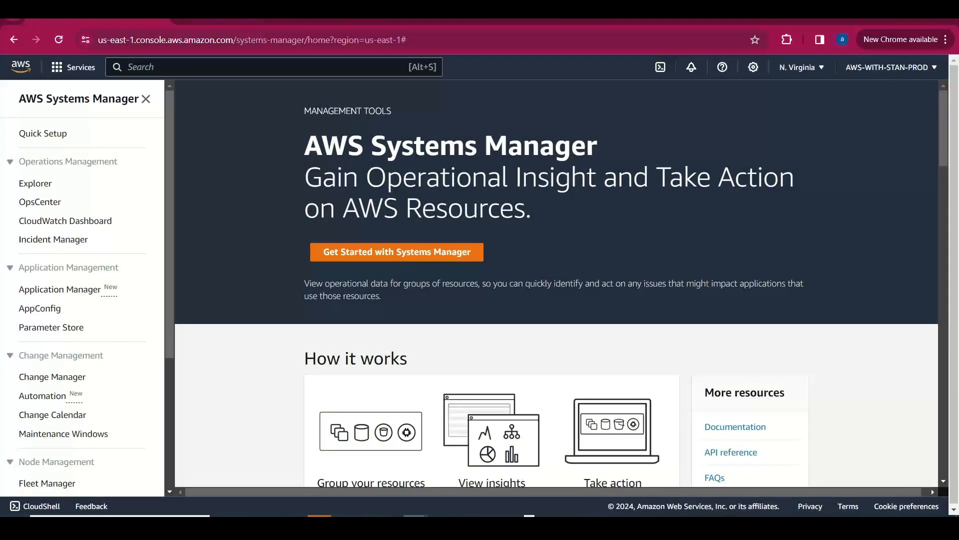
Return to the EC2 Instance Connect terminal and decline storing the config in the SSM parameter store
left_click(259, 20)
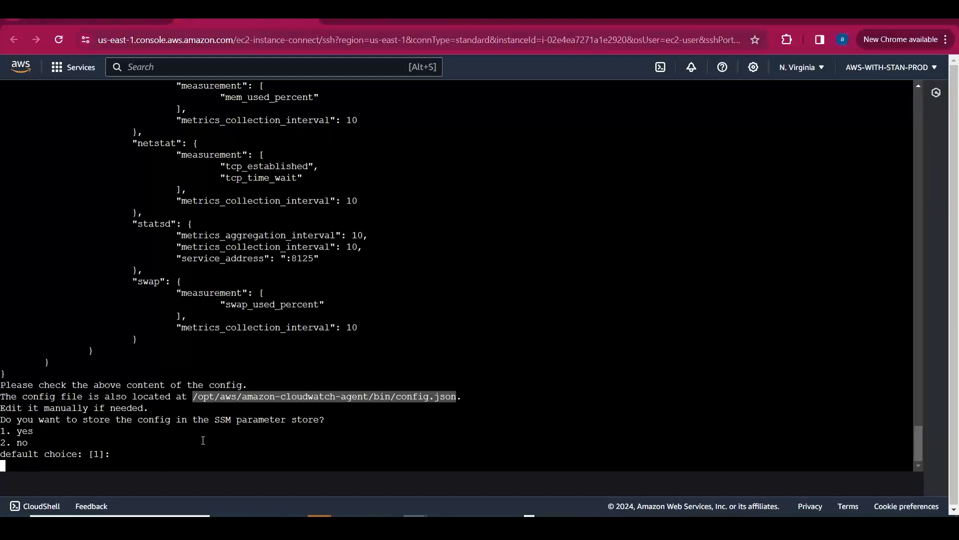
type("2")
key("Return")
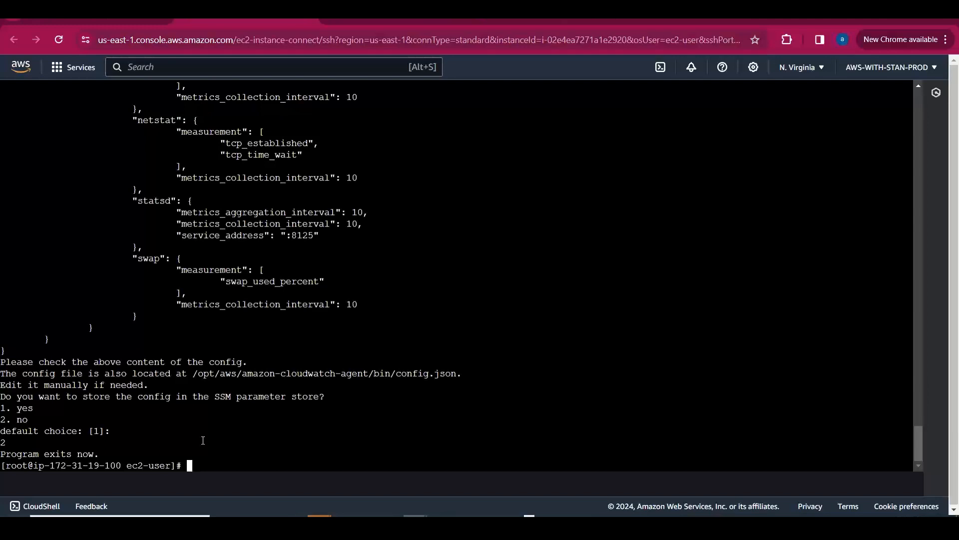
Rework the recalled wizard command into amazon-cloudwatch-agent-ctl -a fetch-config -m ec2 -c file: followed by the copied config.json path, without running it
key("Up")
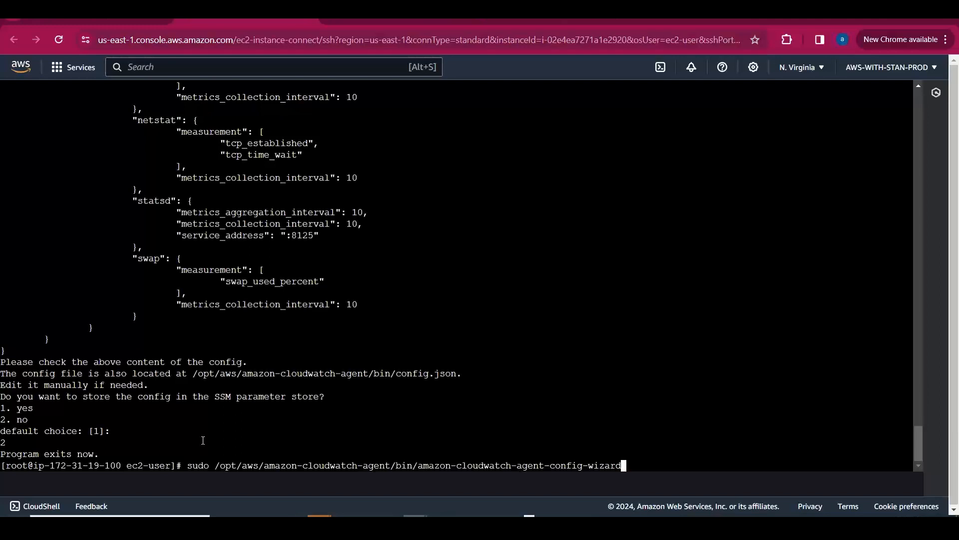
key("BackSpace")
key("BackSpace")
key("BackSpace")
key("BackSpace")
key("BackSpace")
key("BackSpace")
key("BackSpace")
key("BackSpace")
key("BackSpace")
key("BackSpace")
key("BackSpace")
key("BackSpace")
type("tl -a fetch-confi")
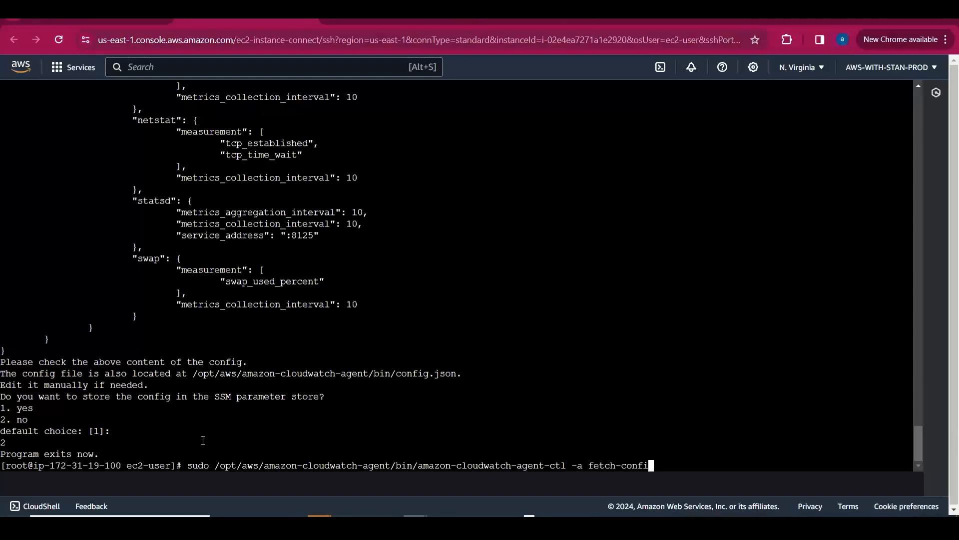
type("g -m ec2 -c file:")
right_click(203, 440)
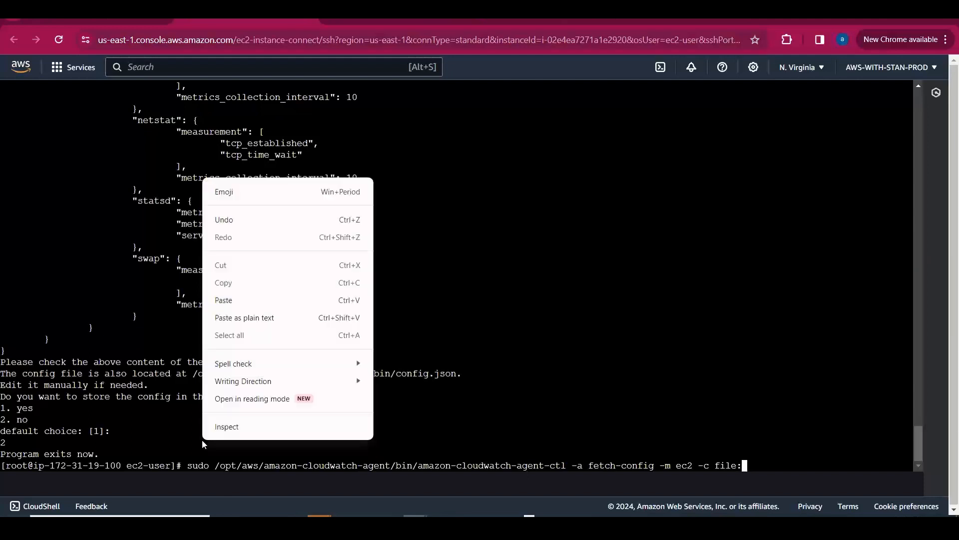
left_click(220, 302)
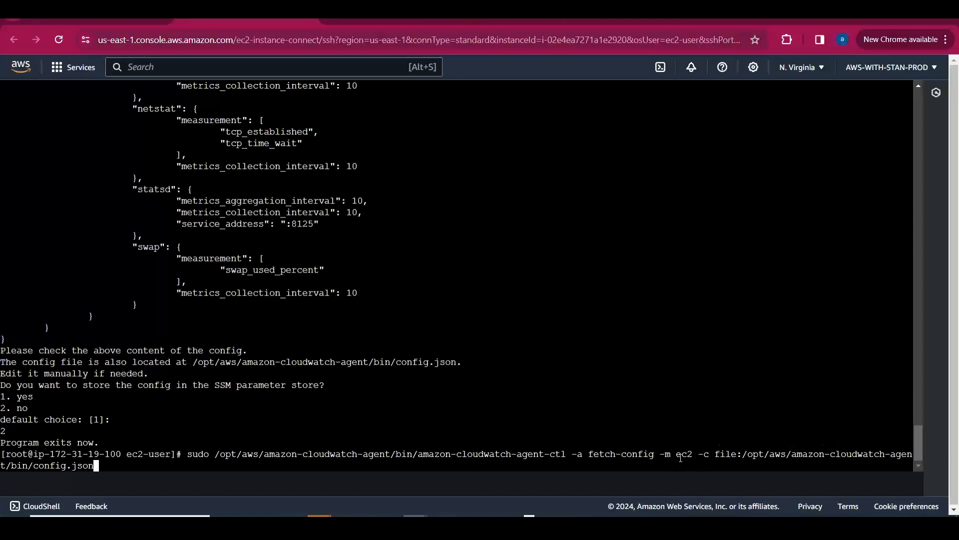
Switch to the Notepad notes and paste the path /opt/aws/amazon-cloudwatch-agent/bin/config.json a few lines below the agent rpm URL
key("alt+Tab")
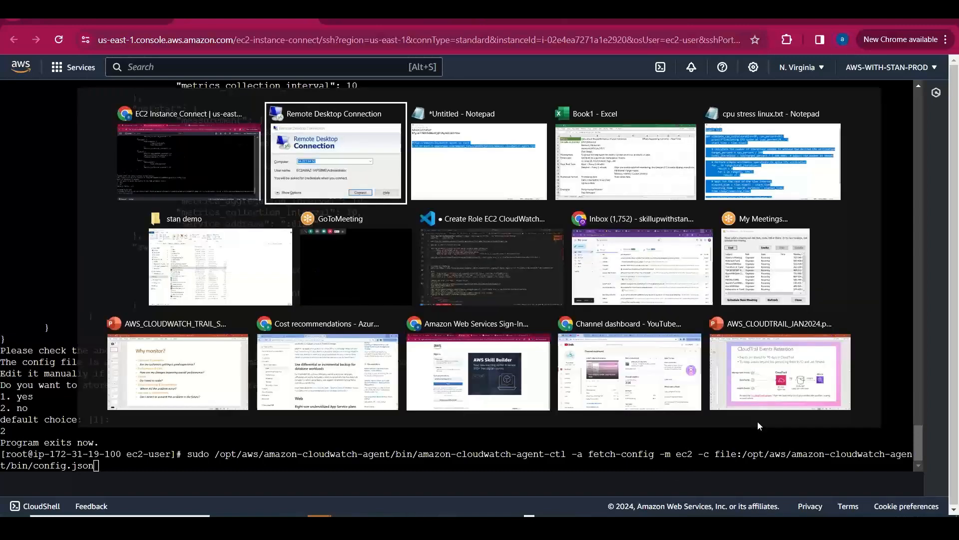
key("alt+Tab")
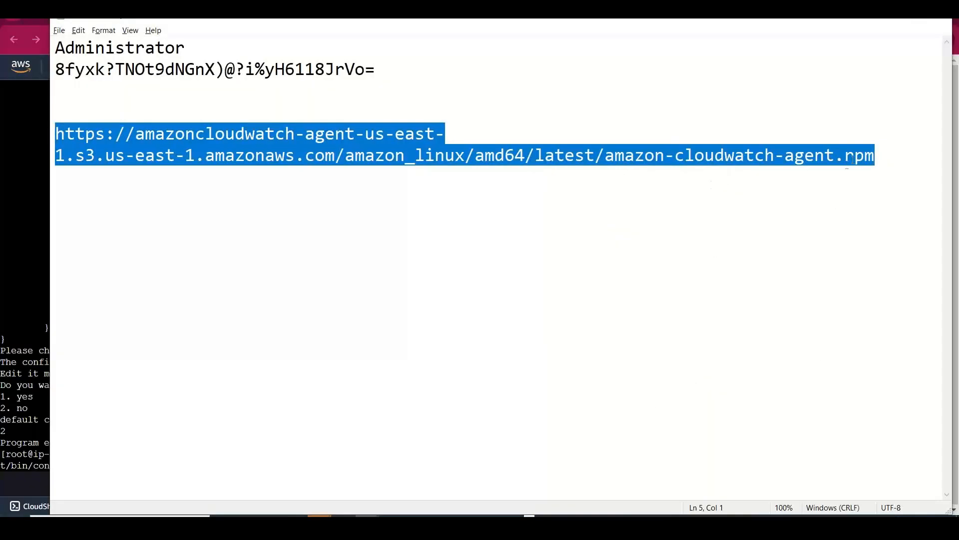
left_click(881, 160)
type("444")
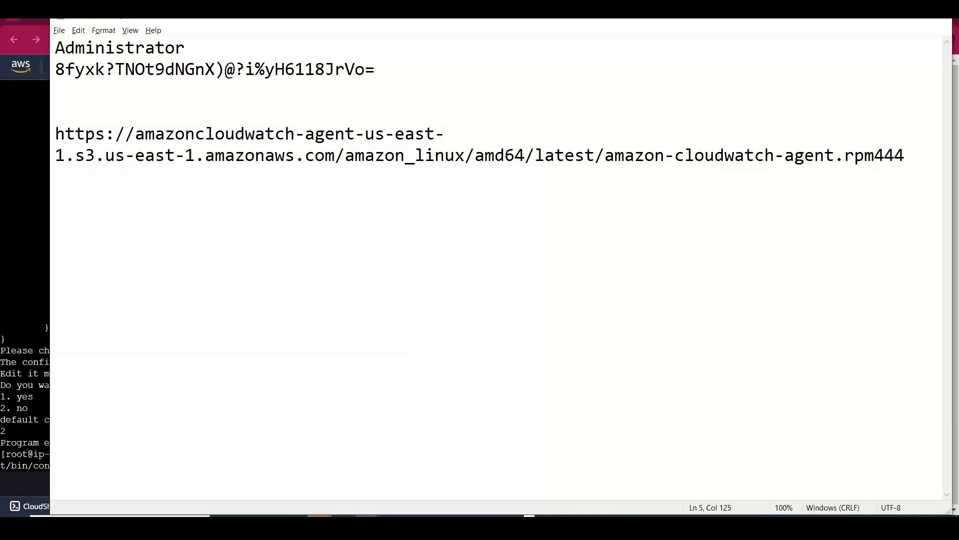
key("BackSpace")
key("BackSpace")
key("BackSpace")
key("Return")
key("Return")
key("Return")
key("Return")
key("ctrl+v")
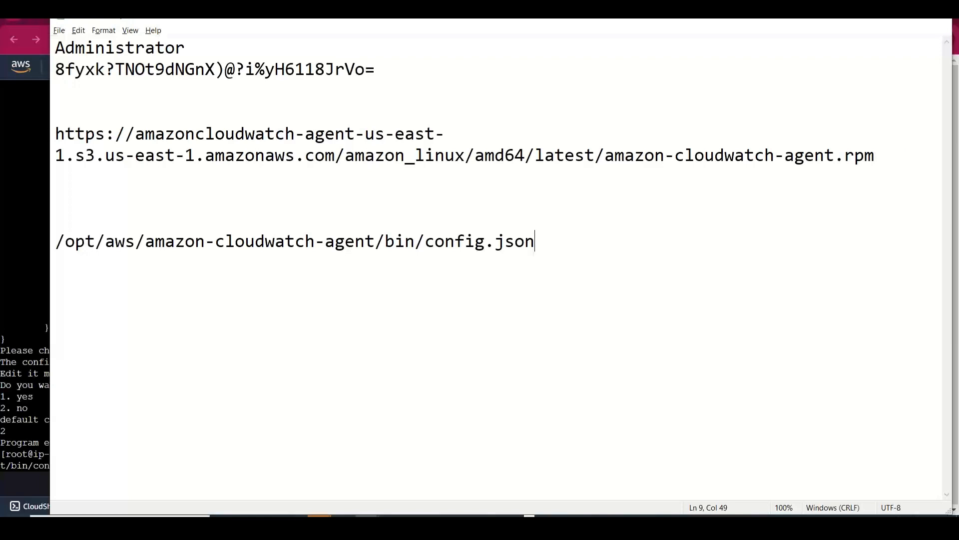
Return to the EC2 Instance Connect terminal and run the prepared amazon-cloudwatch-agent-ctl fetch-config command
key("alt+Tab")
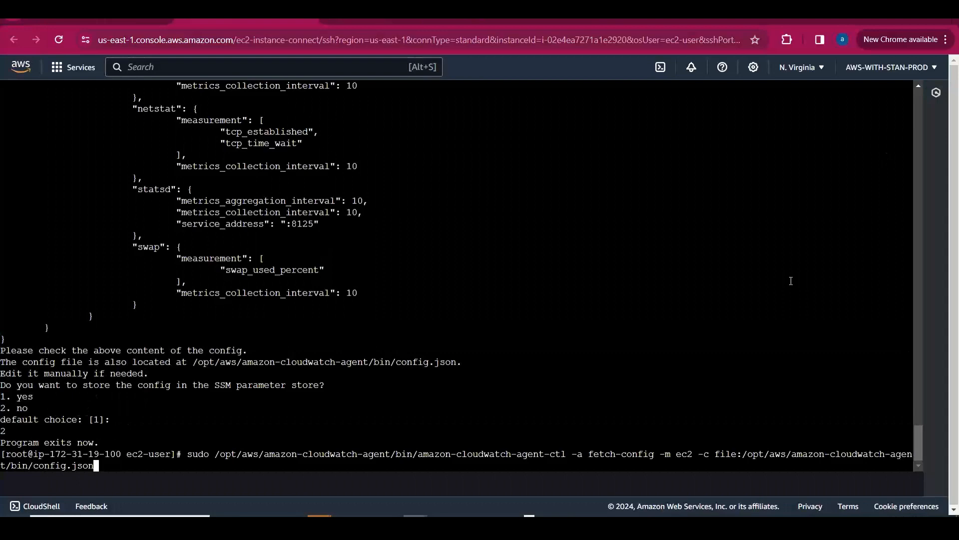
key("Return")
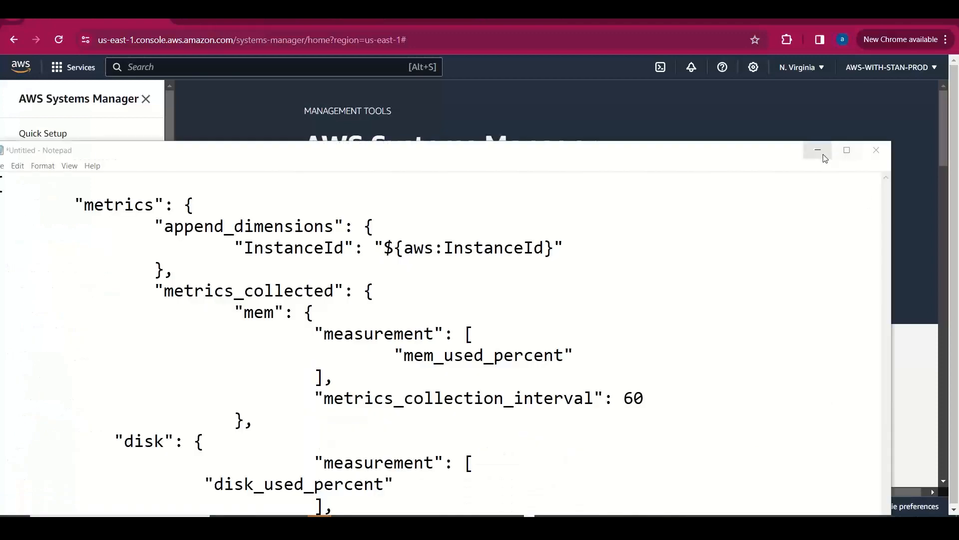
Minimize the JSON notes, switch to the Book1 workbook in Excel, and add a new sheet named Custom Metrics
left_click(819, 151)
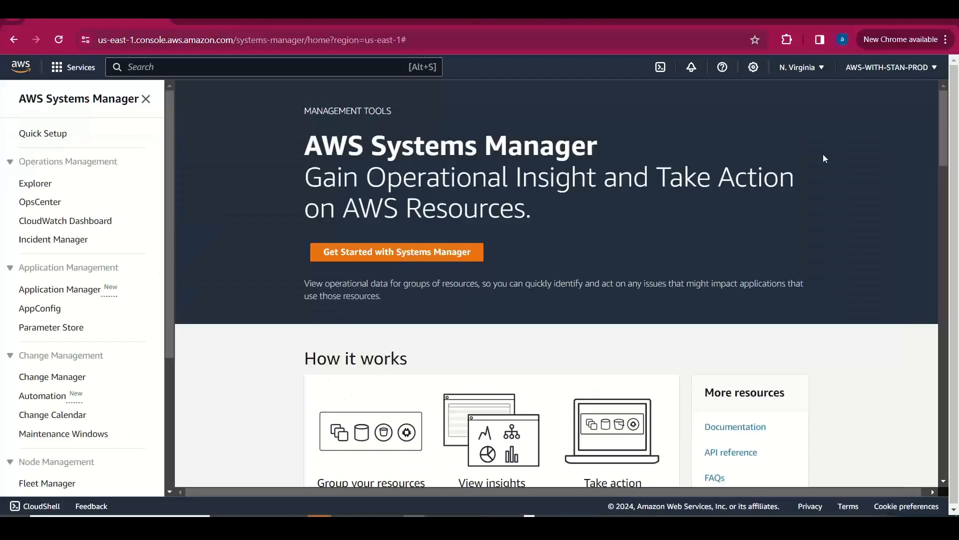
key("alt+Tab")
key("alt+Tab")
key("alt+Tab")
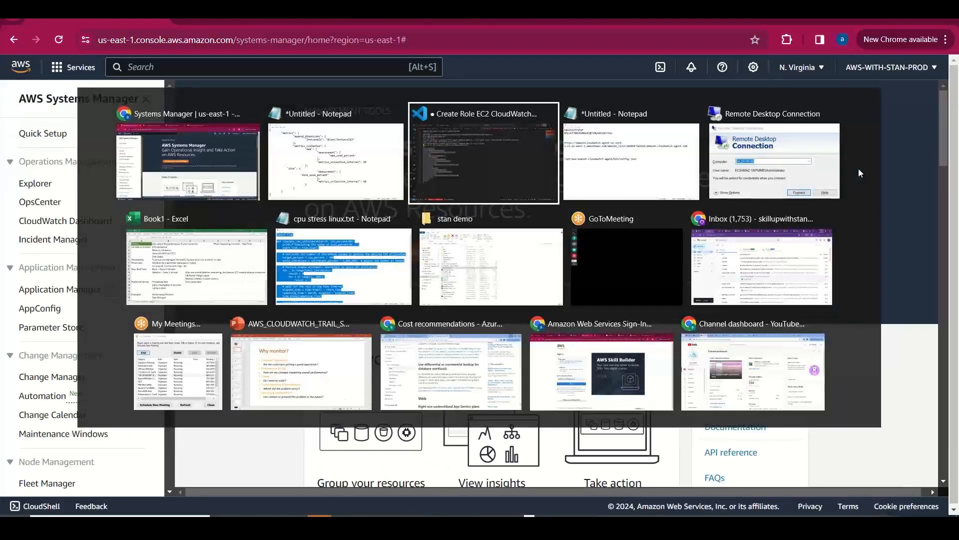
key("alt+Tab")
key("alt+Tab")
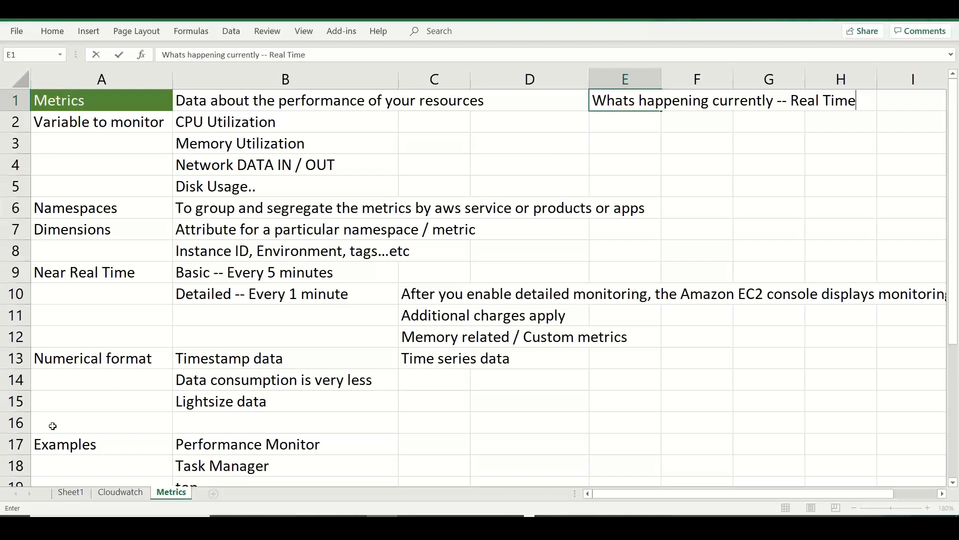
left_click(446, 449)
left_click(214, 493)
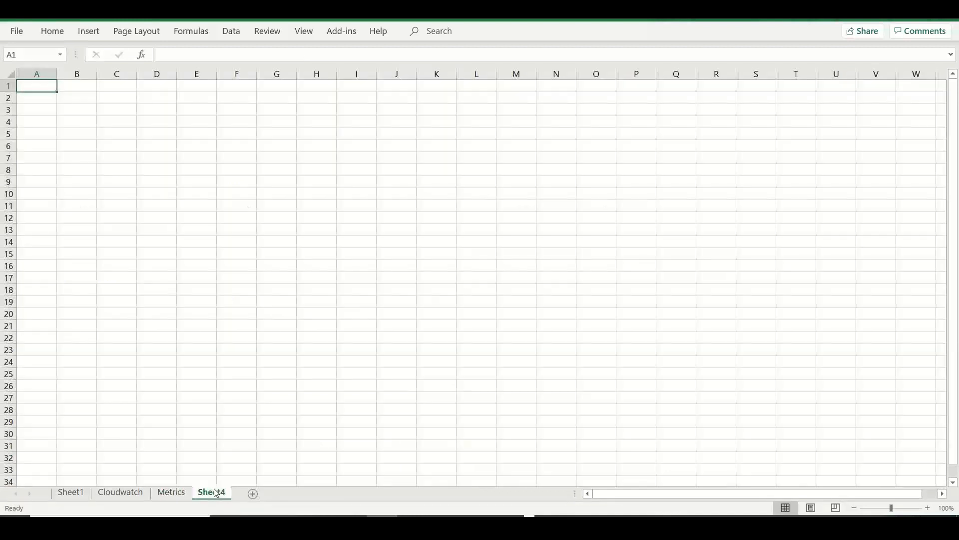
double_click(216, 493)
type("Custom")
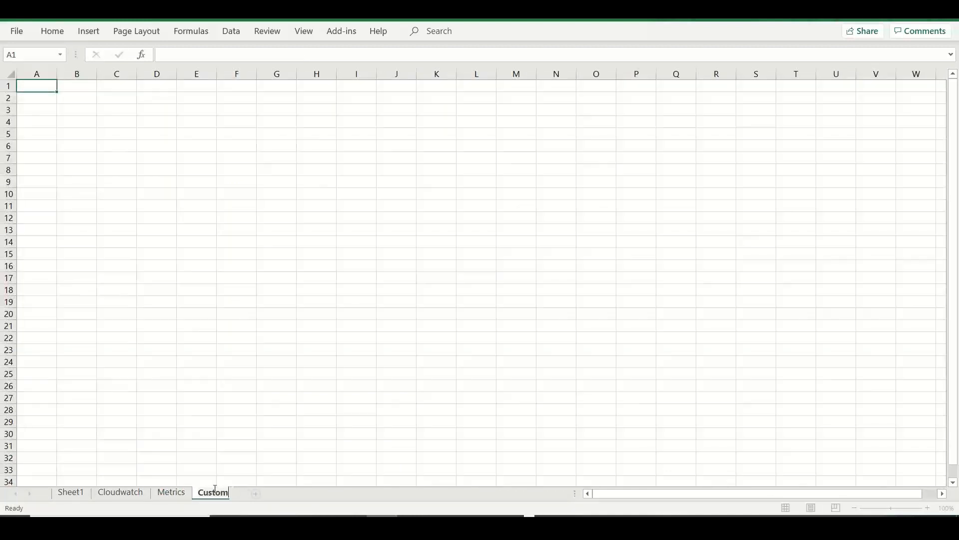
type(" Metrics")
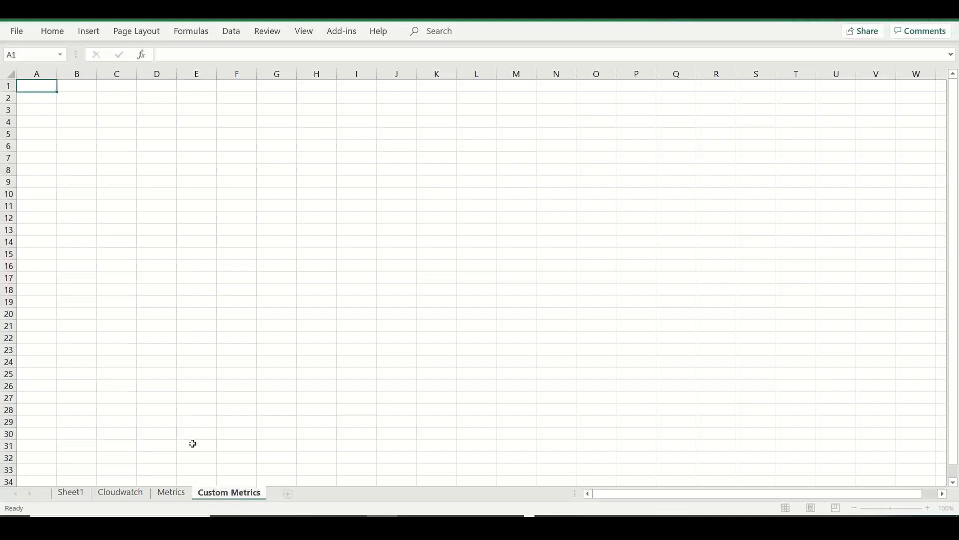
Widen column B to about three times and column A to nearly twice the default width in the Custom Metrics sheet
left_click(75, 97)
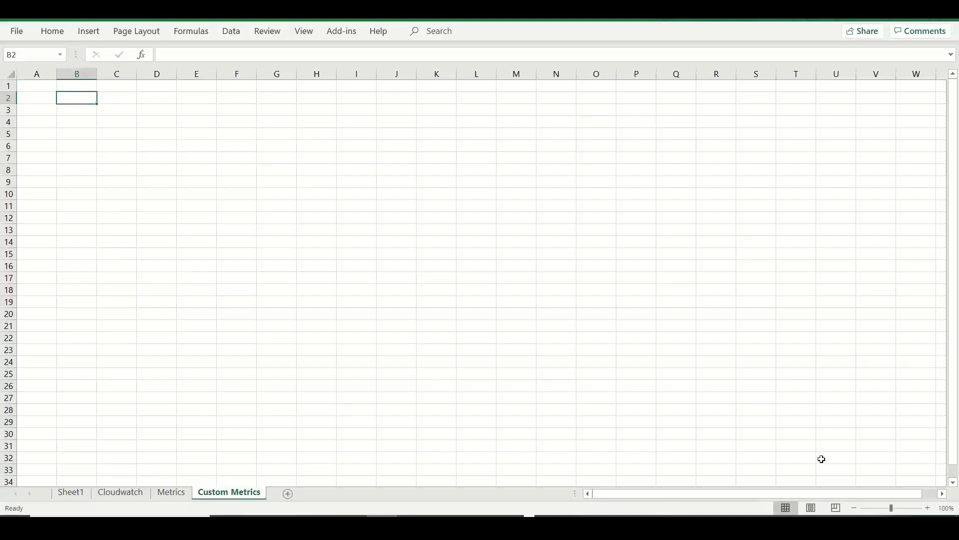
left_click(627, 515)
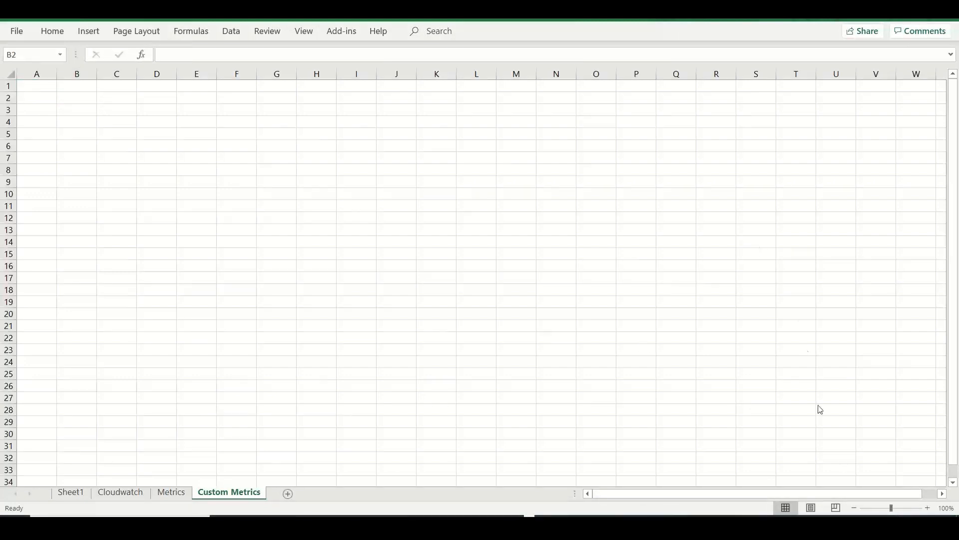
left_click(941, 490)
left_click(928, 508)
left_click(928, 508)
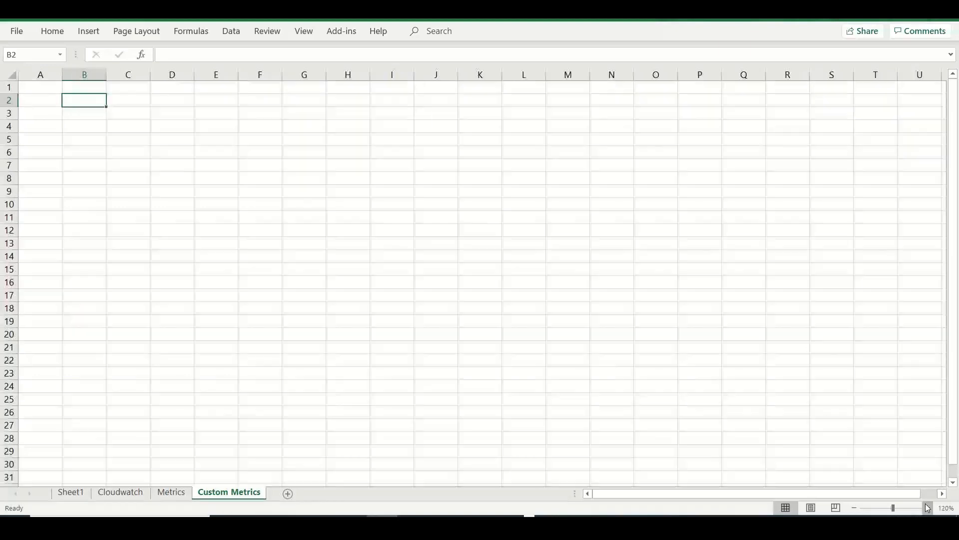
left_click(927, 506)
left_click(927, 506)
left_click(927, 506)
left_click(927, 505)
left_click(927, 505)
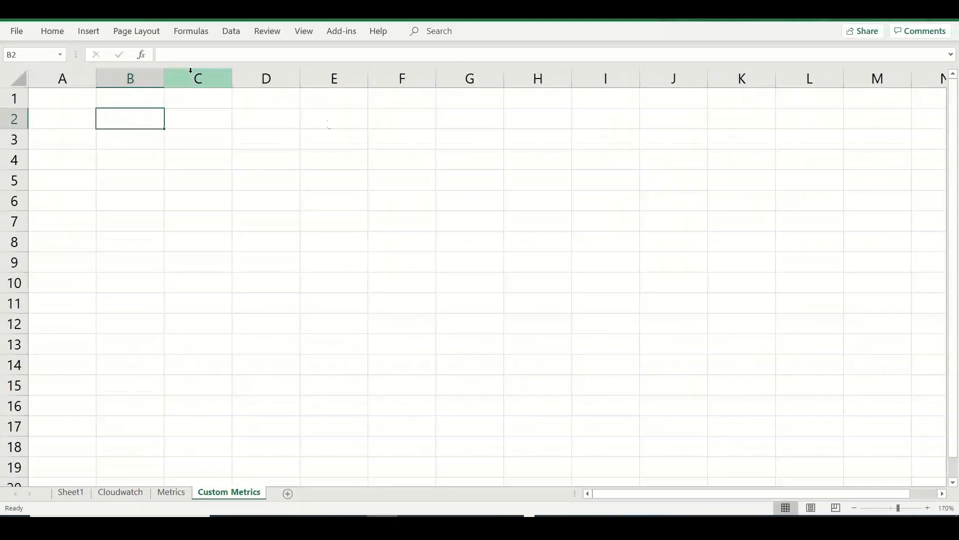
left_click_drag(165, 79, 319, 79)
left_click_drag(96, 77, 146, 75)
Enter Memory Utilization in cell B3 and Disk Usage in cell B4
key("Down")
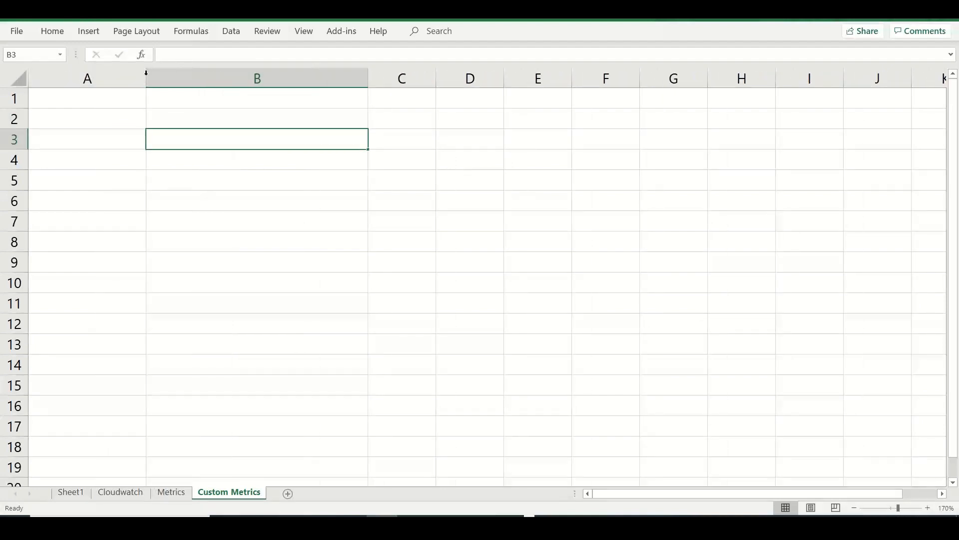
type("Memo")
key("BackSpace")
key("BackSpace")
key("BackSpace")
key("BackSpace")
type("Mem")
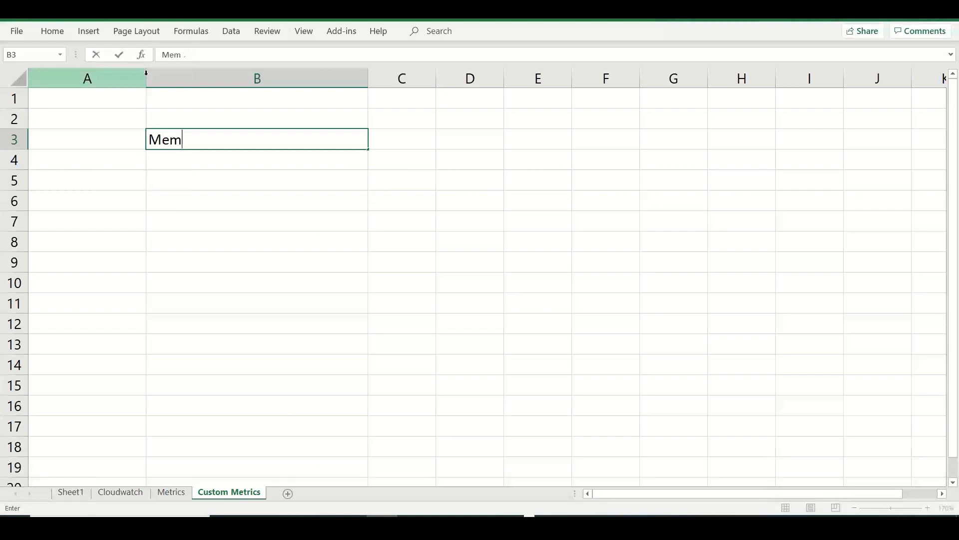
type("ory Utilization")
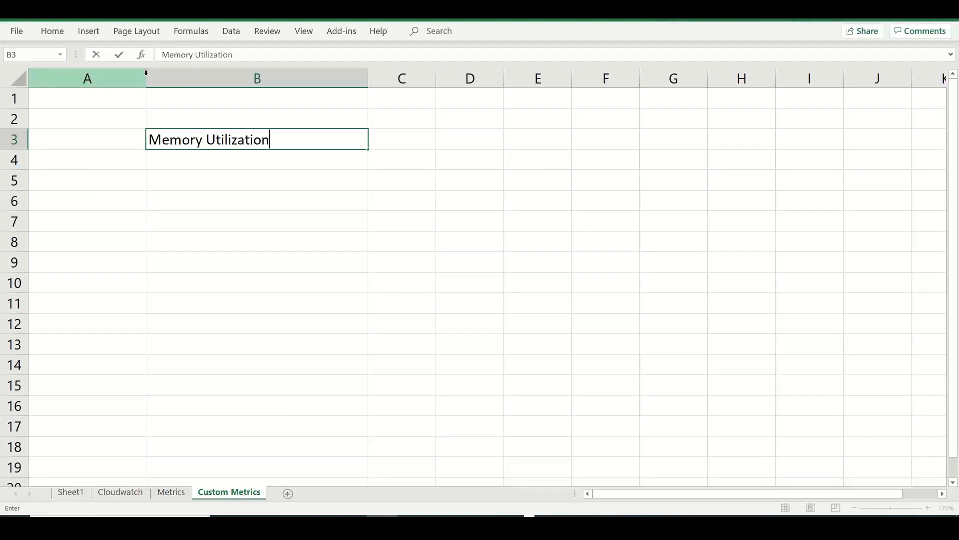
left_click(192, 160)
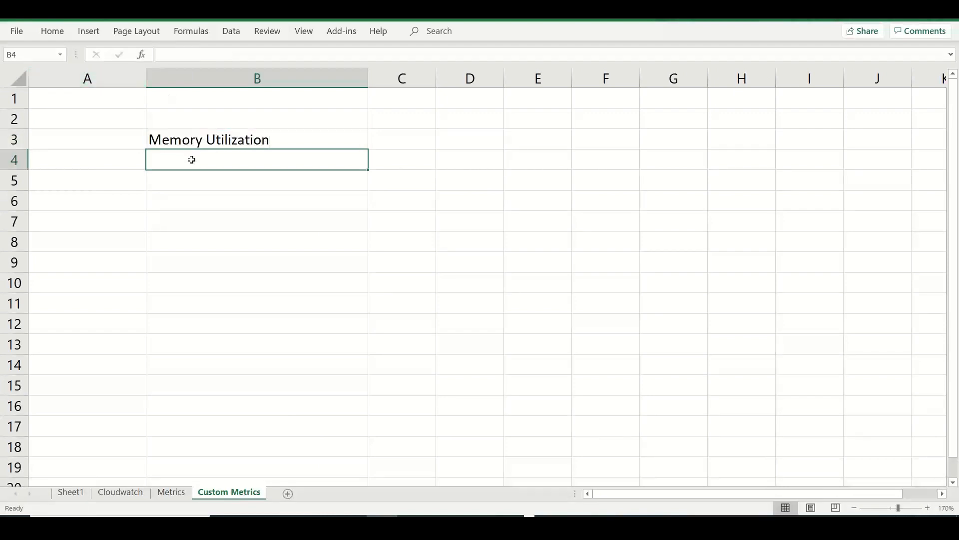
type("Disk U")
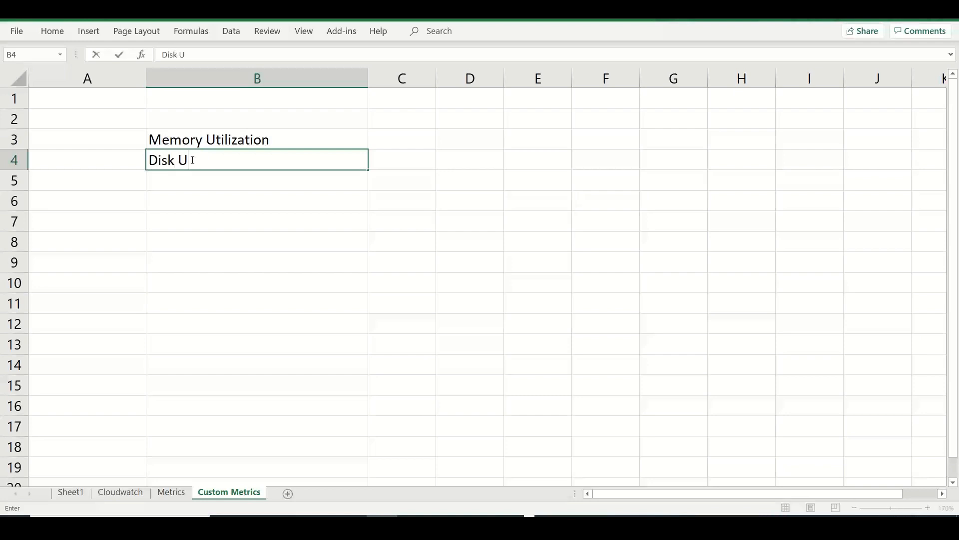
type("sage")
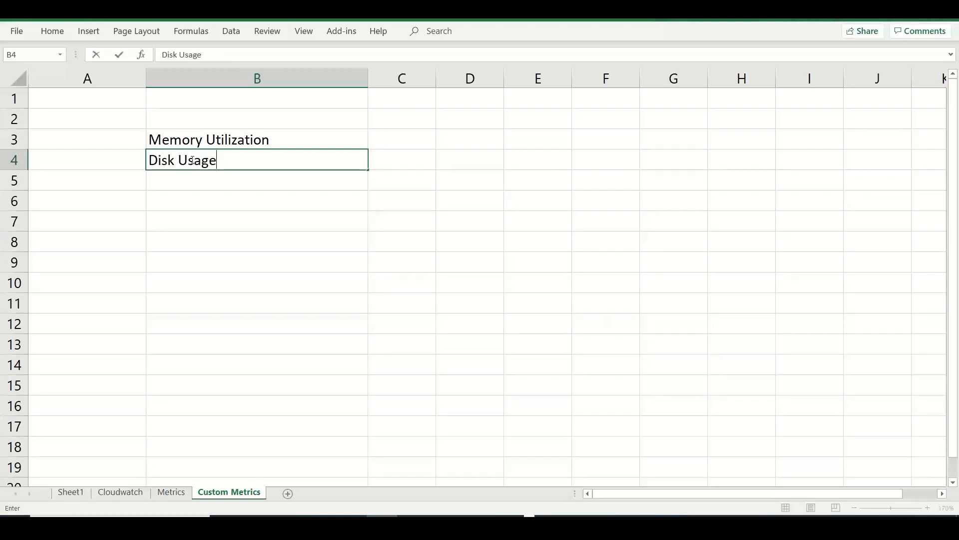
Enter Number of API calls in cell B5 and Number of logged users in cell B6
left_click(199, 181)
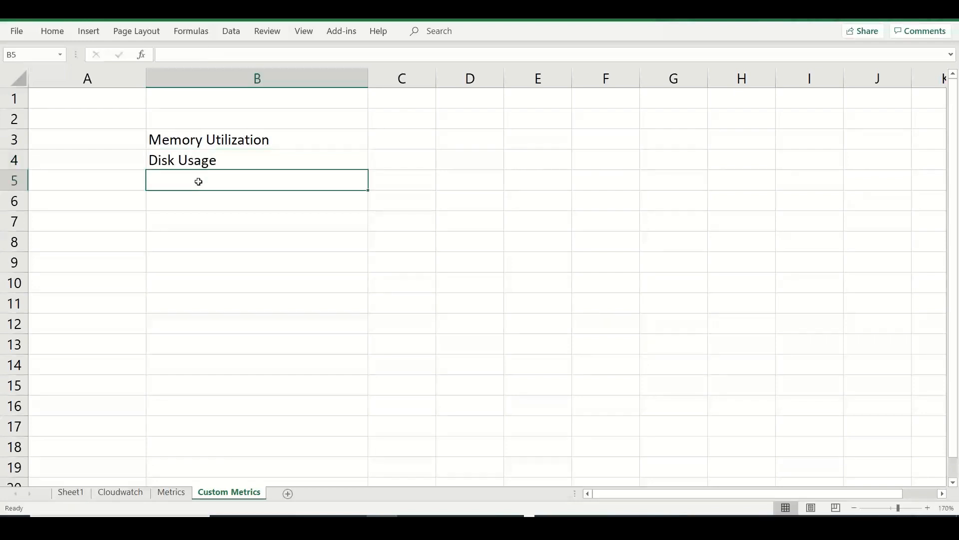
type("Number of ")
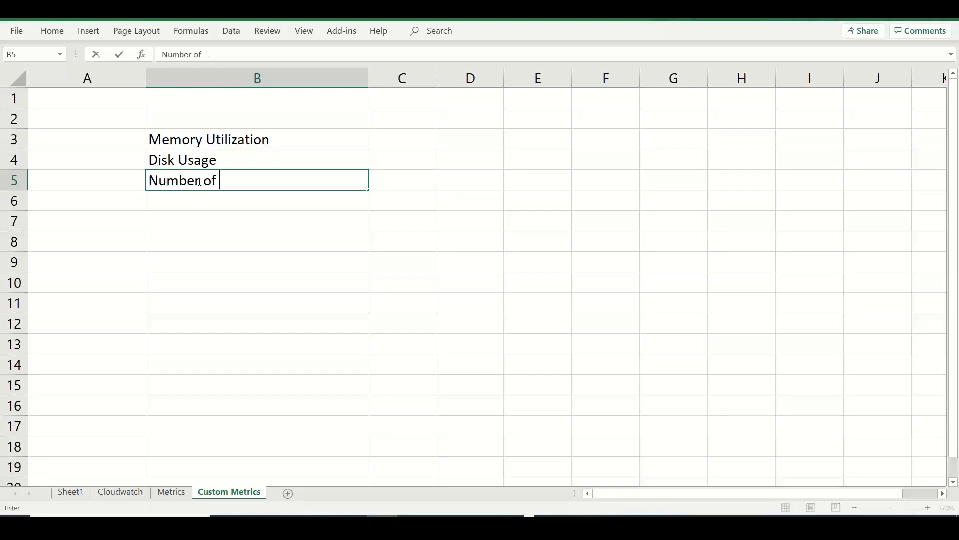
type("API calls")
key("Return")
type("Nm")
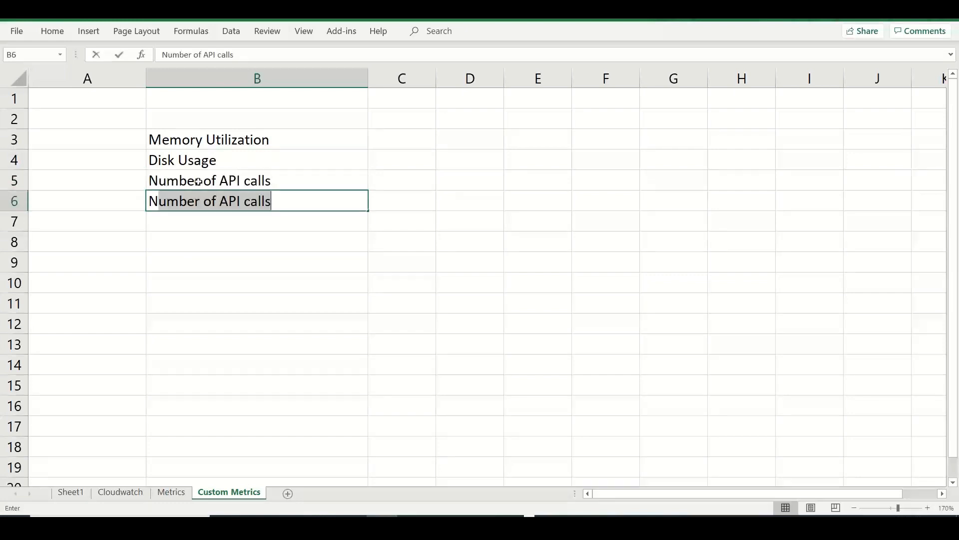
key("BackSpace")
type("umber of log")
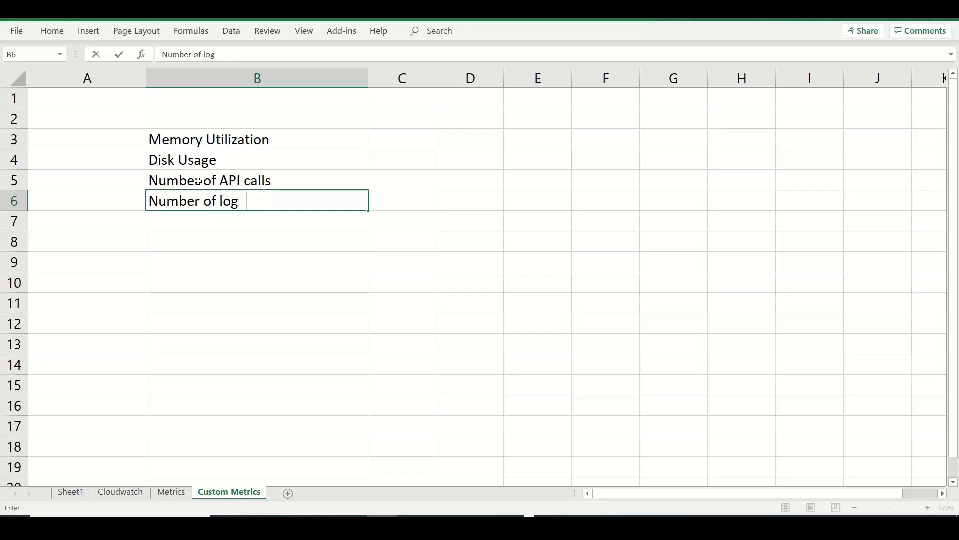
key("BackSpace")
type("ged users")
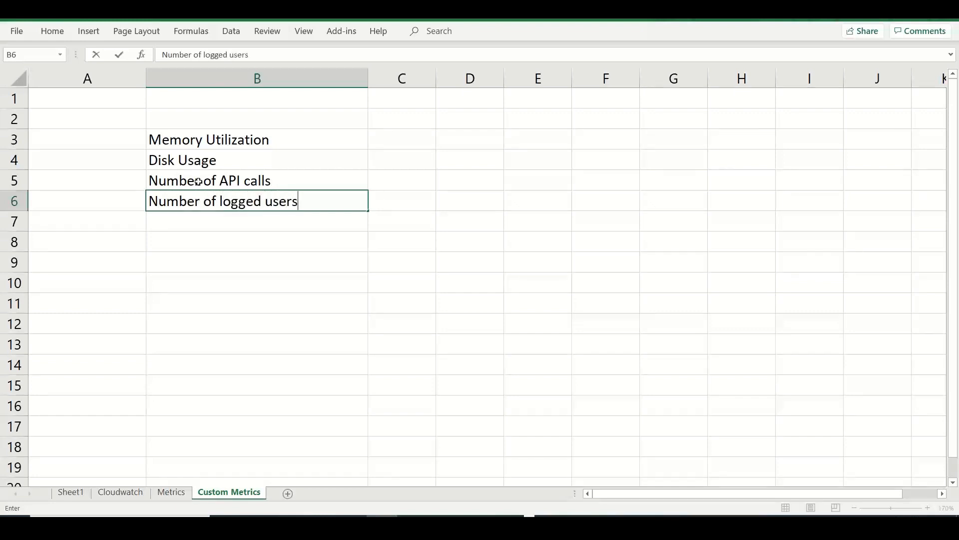
Enter the heading Custom Metrics in cell A1 above the list of example metrics
left_click(119, 118)
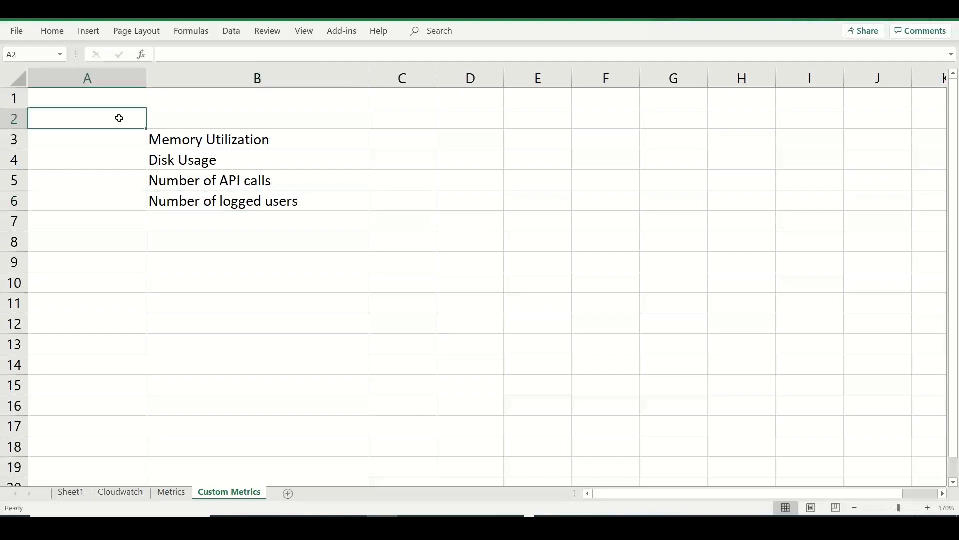
key("Up")
type("Cust")
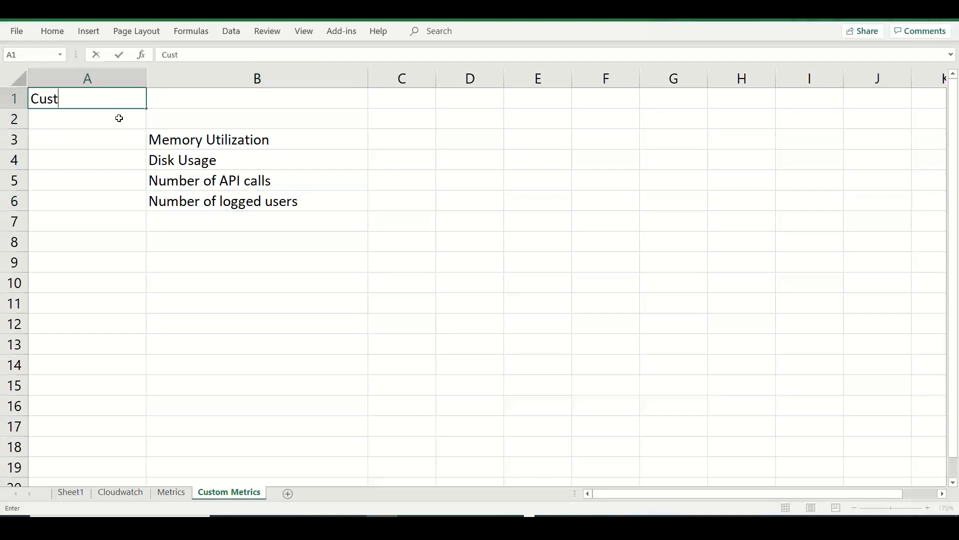
type("om Metrics")
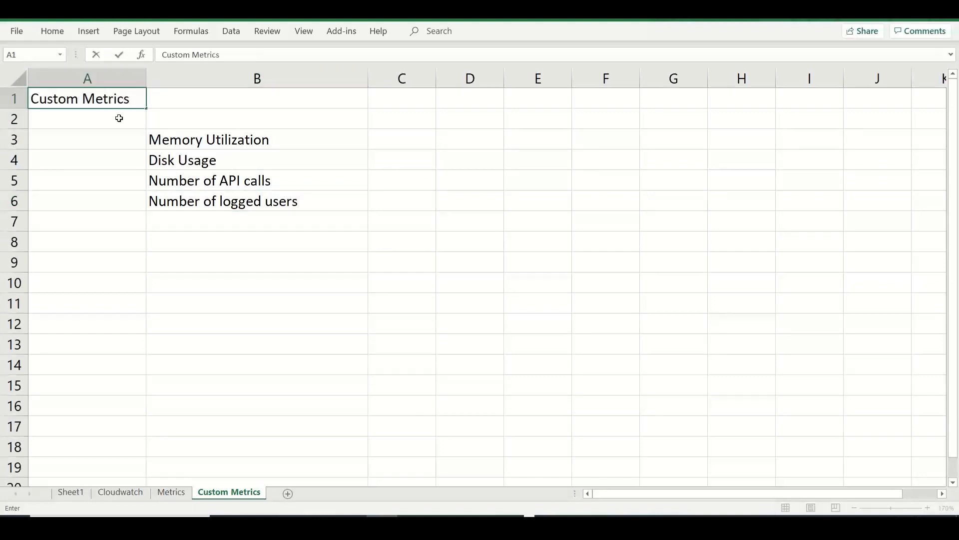
key("Return")
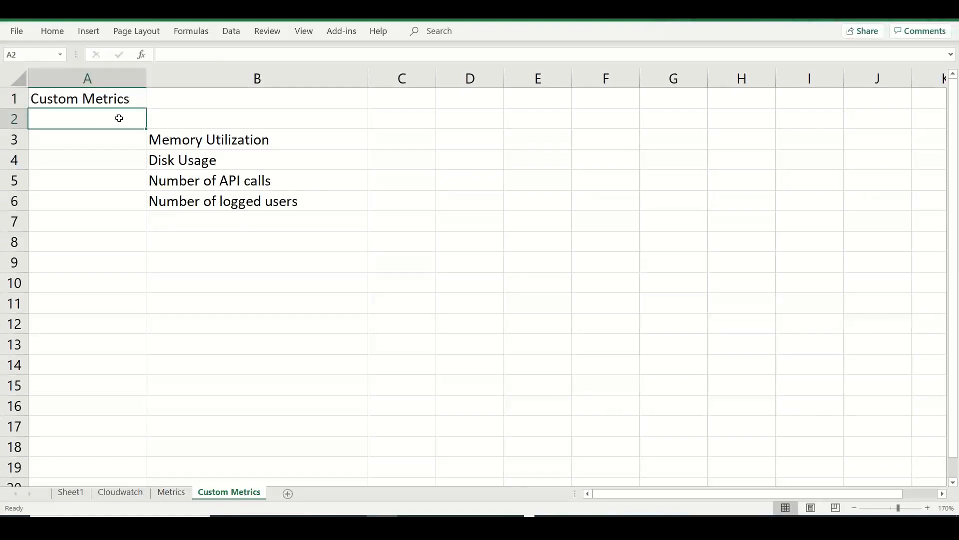
Enter the description "Option to define, classify and share custom metrics to cloudwatch" in cell A2
type("Option to c")
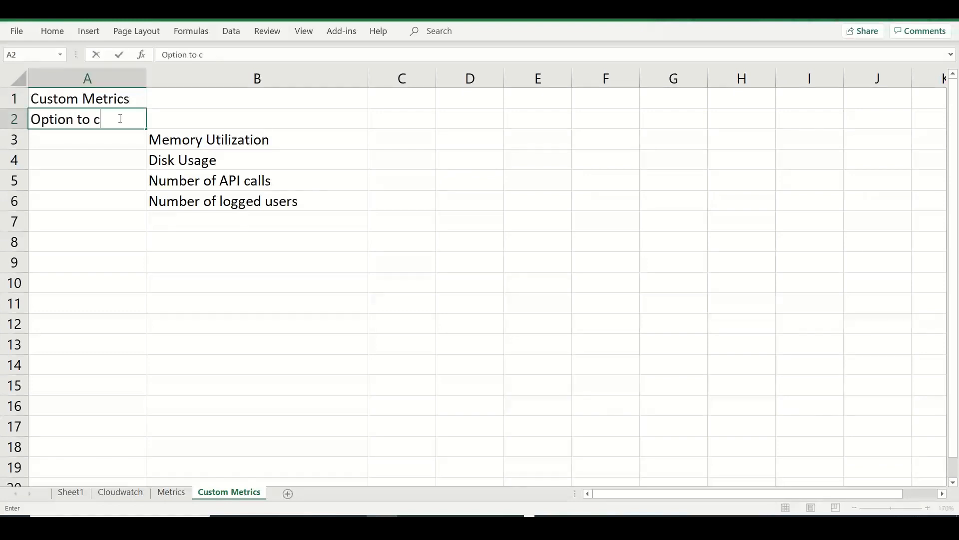
key("BackSpace")
type("define, classify a")
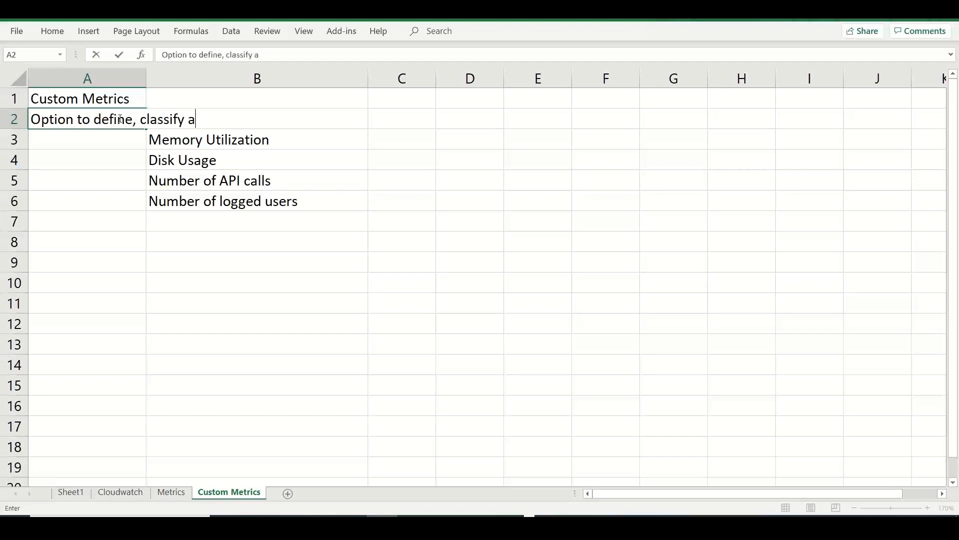
type("nd share ")
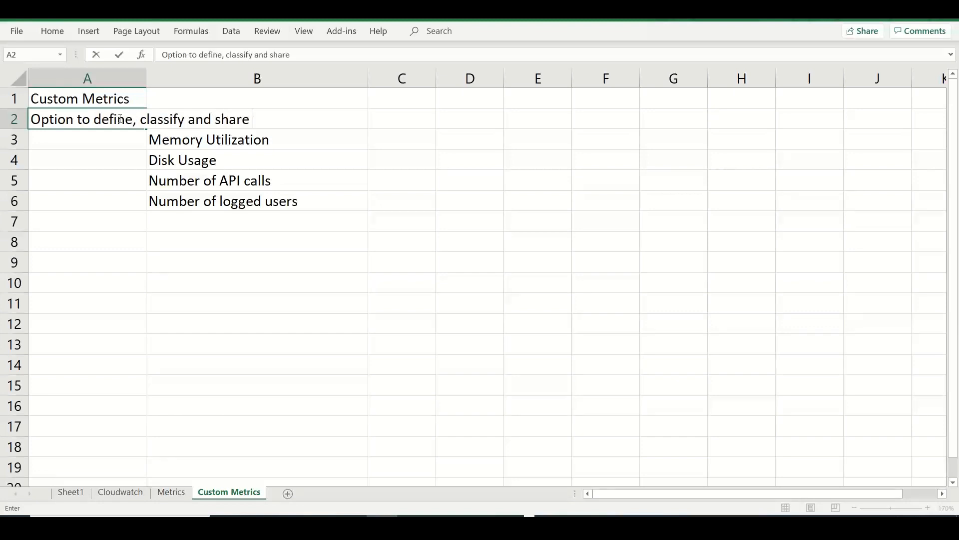
type("custom metrics ")
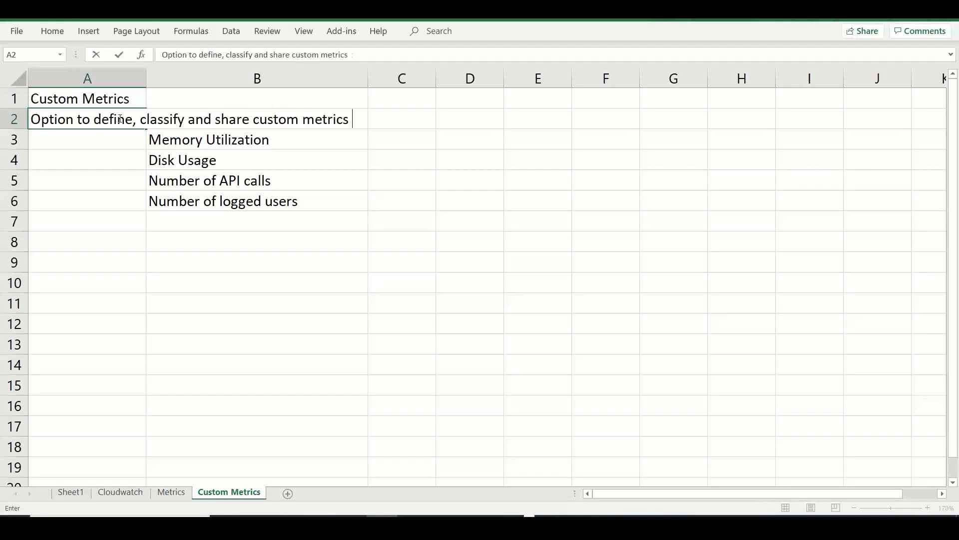
type("to cloudwatch")
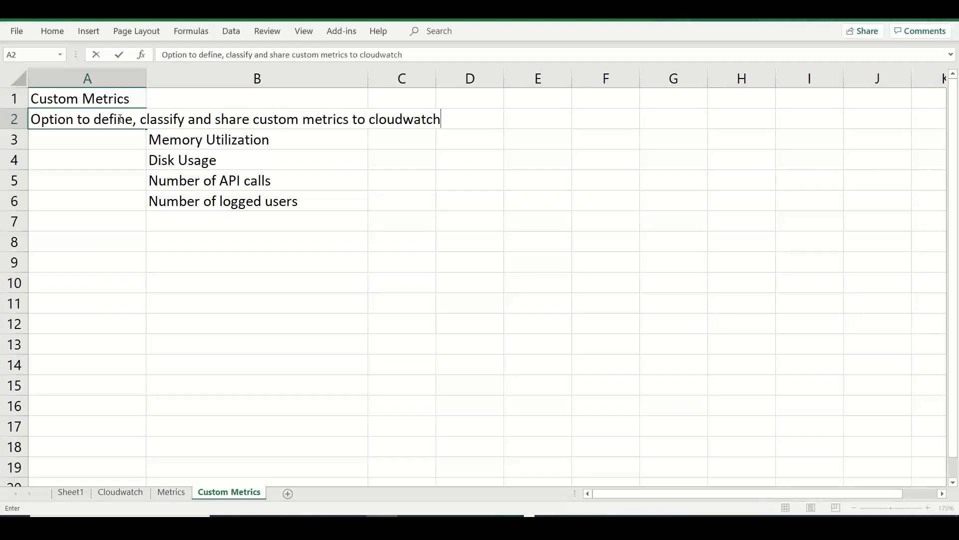
Enter "Install the agent" in cell A8 and "2 ways of configuring it" in cell B9
left_click(108, 243)
type("Install")
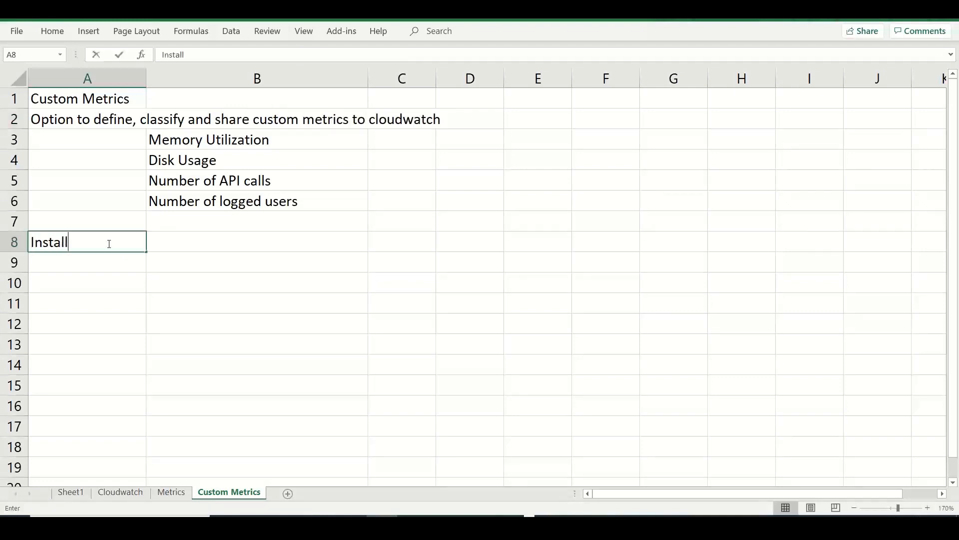
type(" the agent")
key("Return")
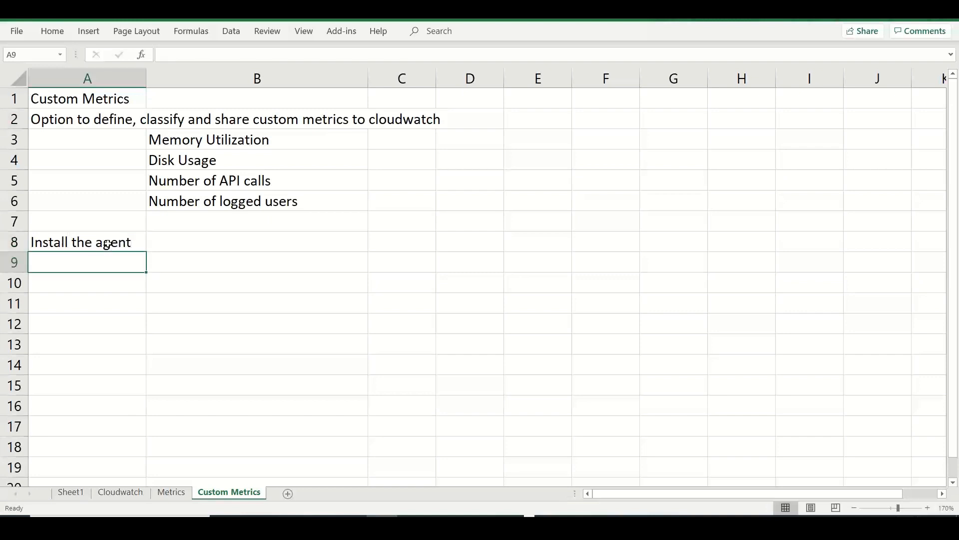
key("Right")
type("2 ways fo")
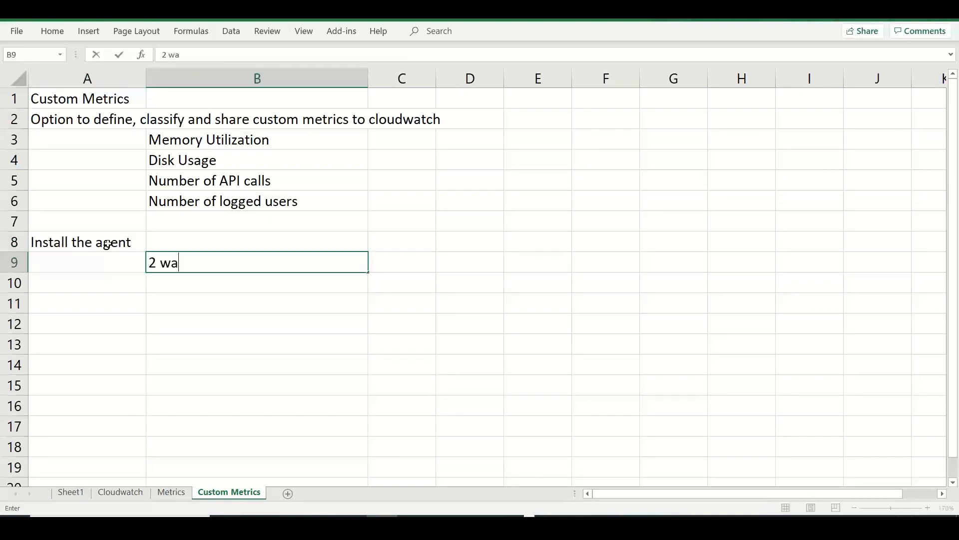
key("BackSpace")
key("BackSpace")
type("of configuring it")
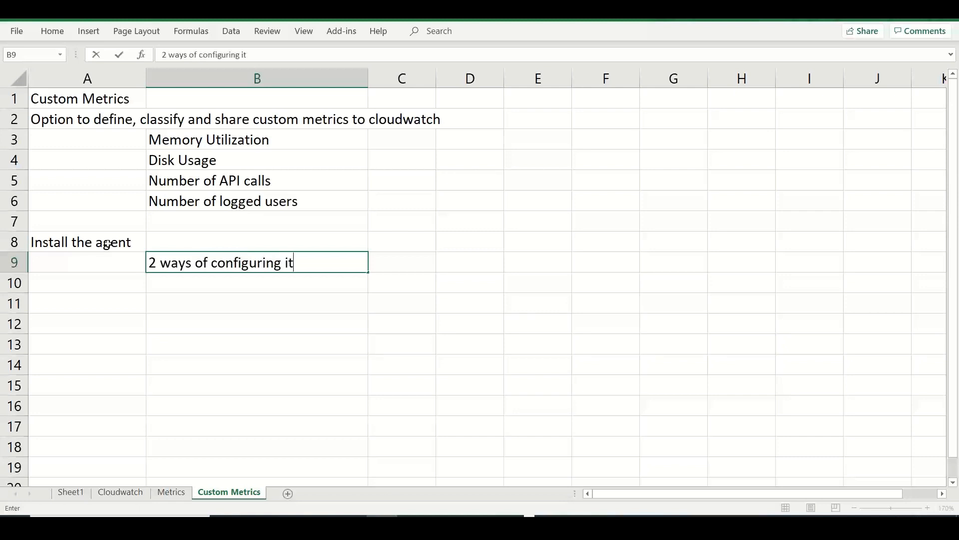
key("Tab")
Enter the first configuration method, "Config wizard -- File - JSON -- customize", in cell C10
key("Down")
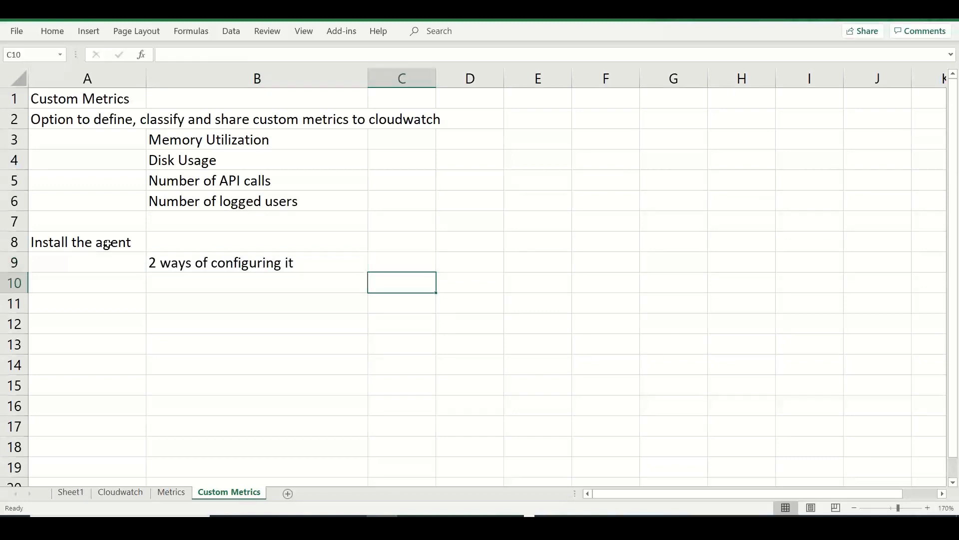
type("Config wiz")
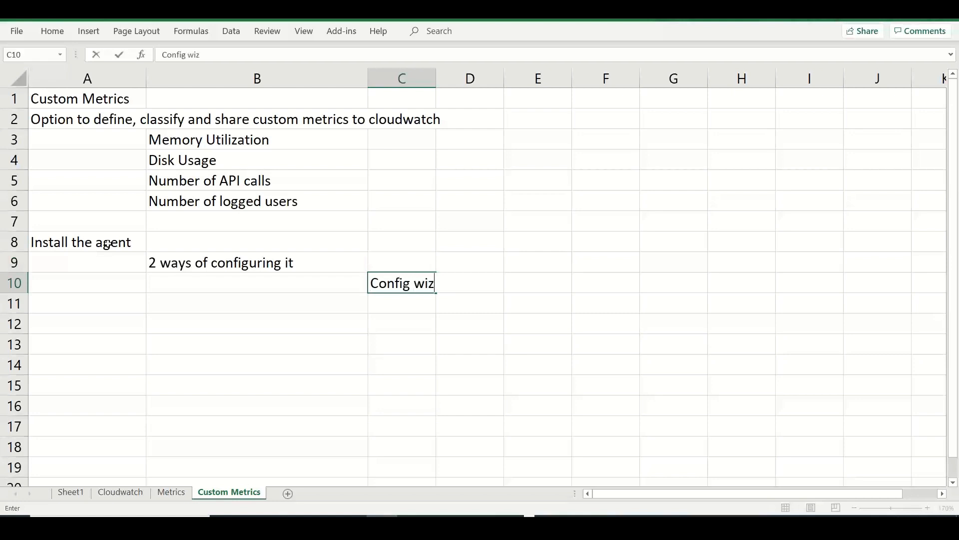
type("ard -- File - JSON -- customize")
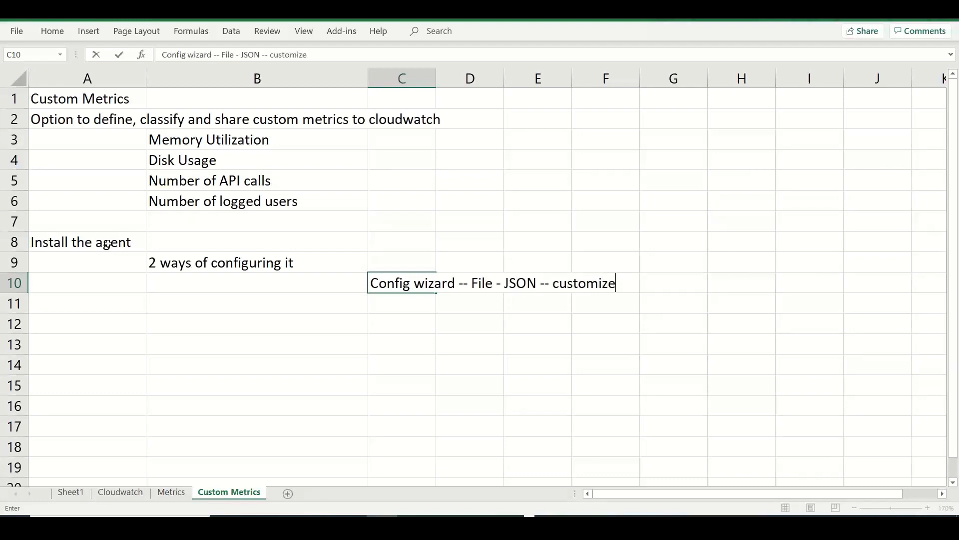
key("Return")
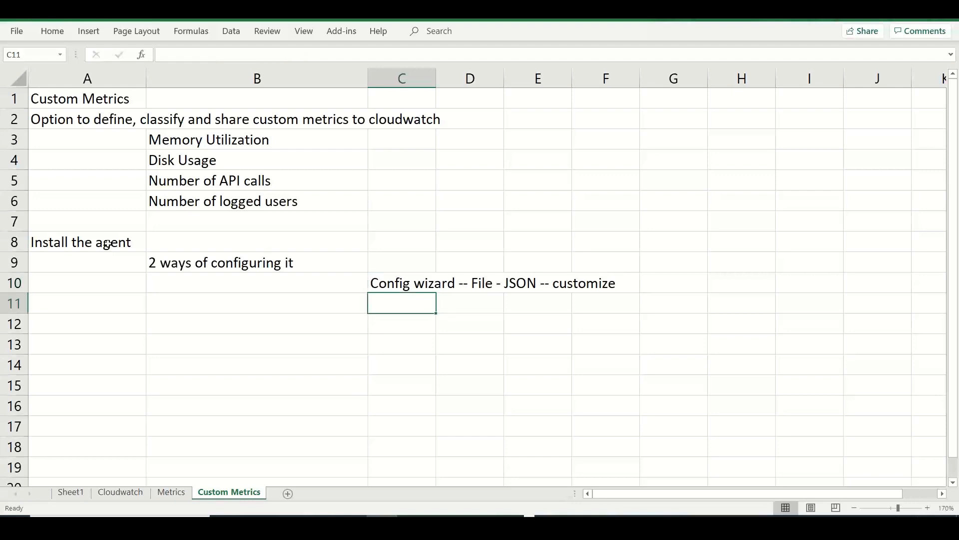
Enter the second configuration method, "SSM Parameters Store -- Push it to multiple EC2 instances", in cell C11
type("SSM ")
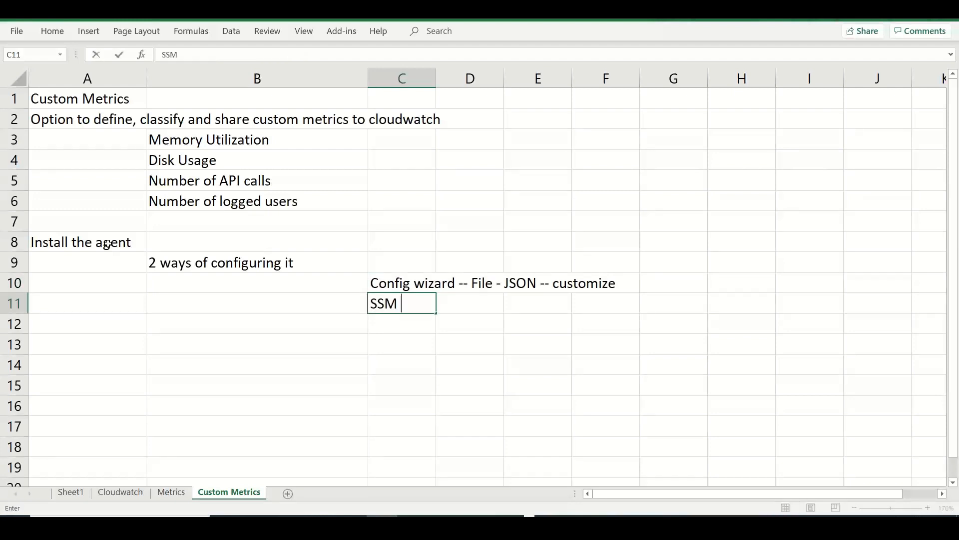
type("Parameters Store -- ")
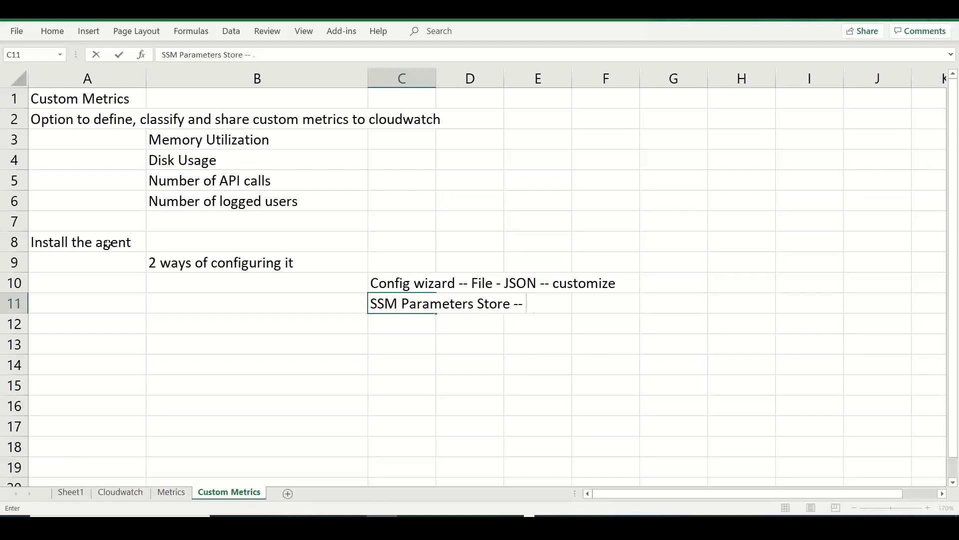
type("Push it to mu")
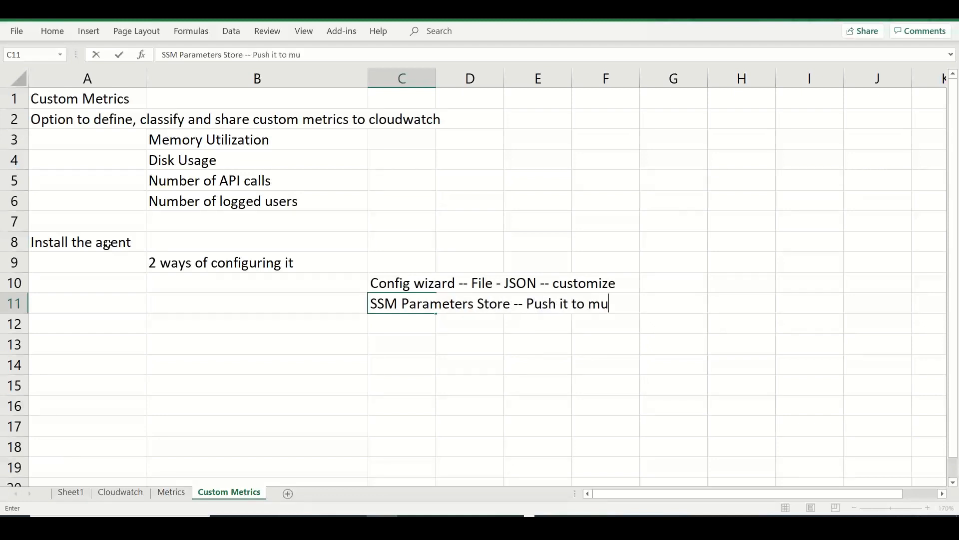
type("ltiple EC2 instances")
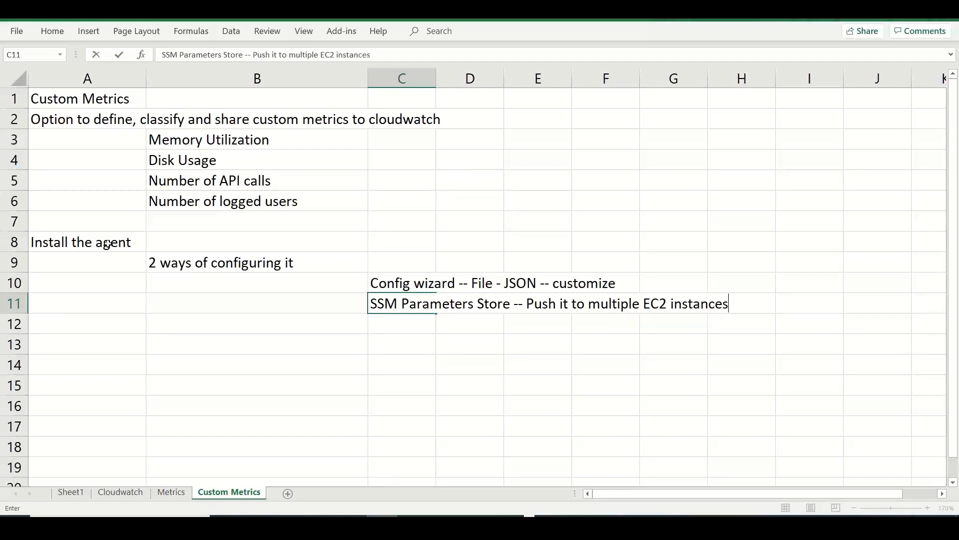
Mark the SSM method as "Preferred" in cell I11 of the same row
key("Tab")
key("Tab")
key("Tab")
key("Tab")
key("Tab")
key("Tab")
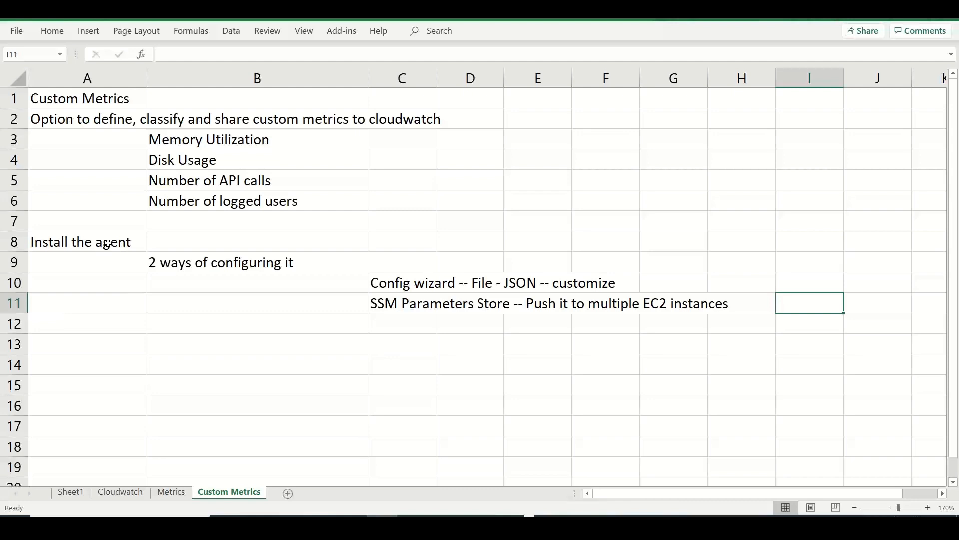
type("Preferred")
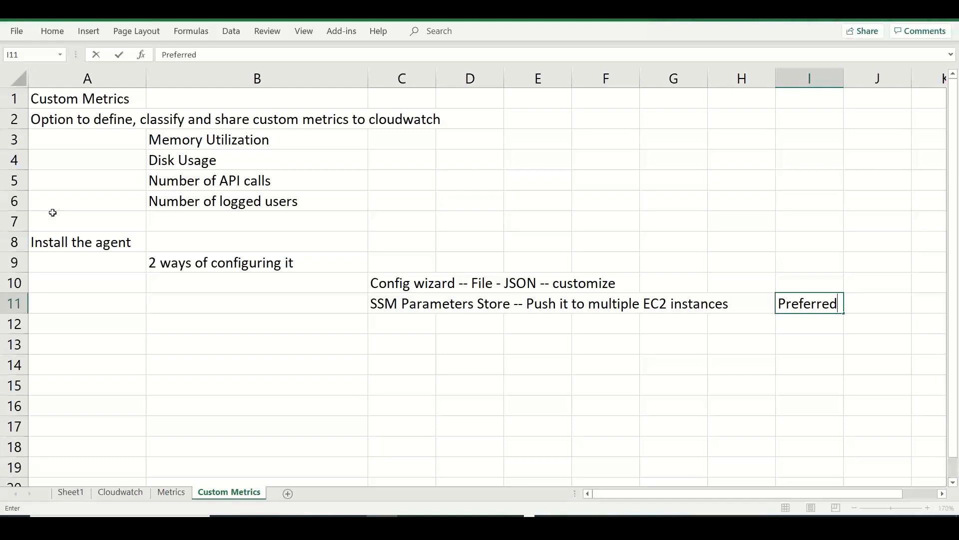
Correct "Parameters" to "Parameter" in the SSM entry in cell C11
left_click(399, 302)
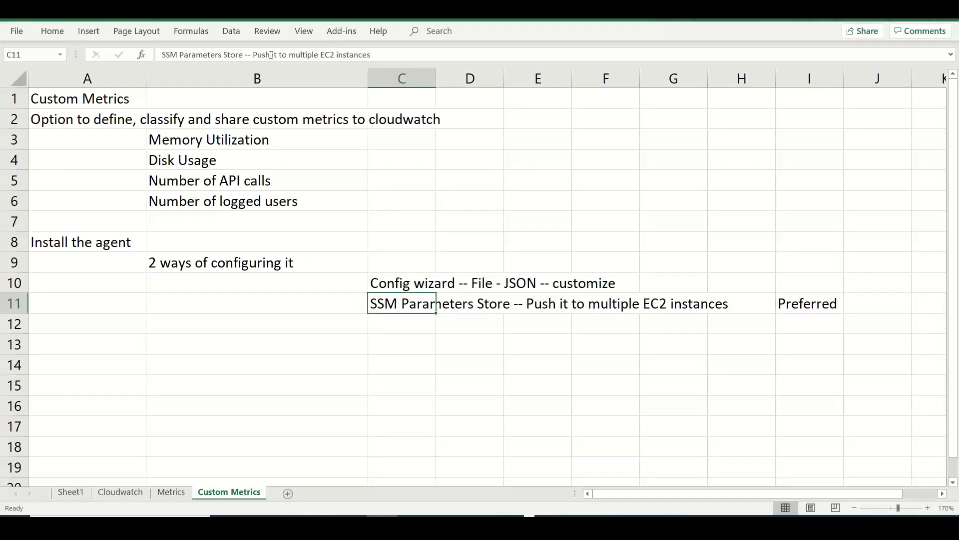
left_click(223, 55)
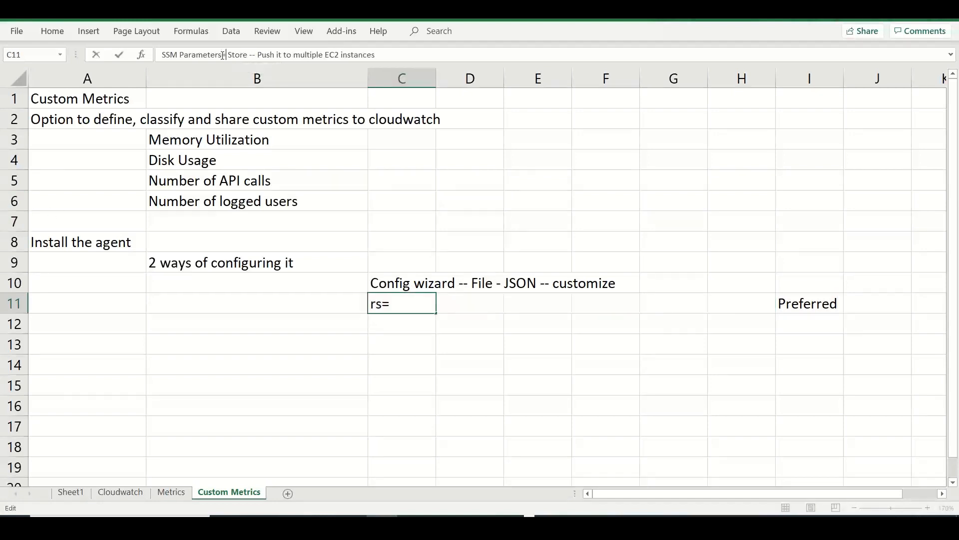
key("BackSpace")
left_click(418, 281)
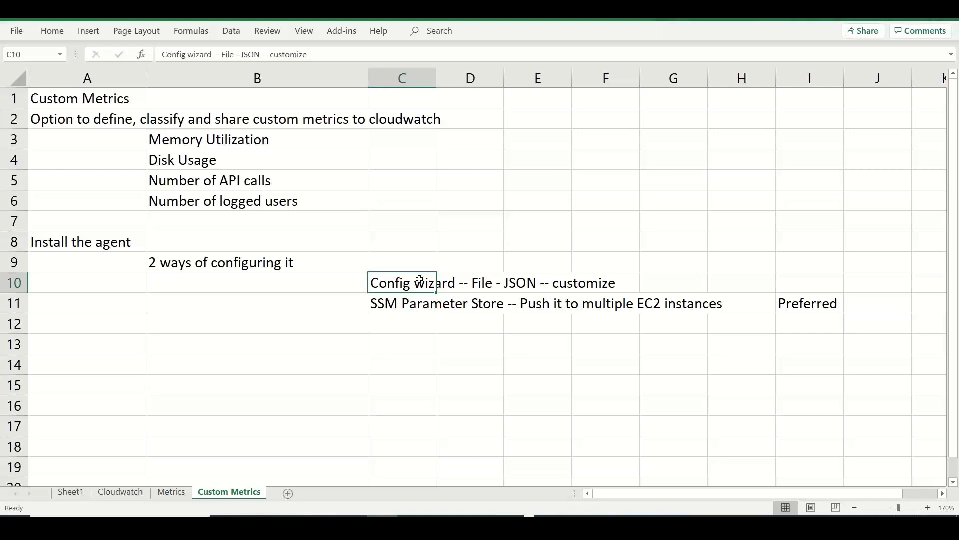
List InstanceID, Environment and "Tagging -- Application / Grouping" in cells B13 to B15
left_click(229, 338)
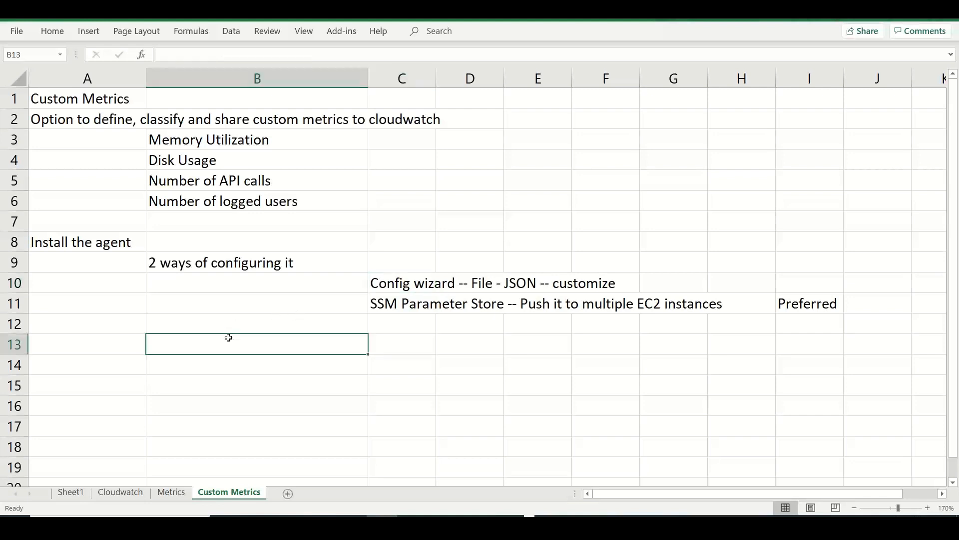
type("InstanceID")
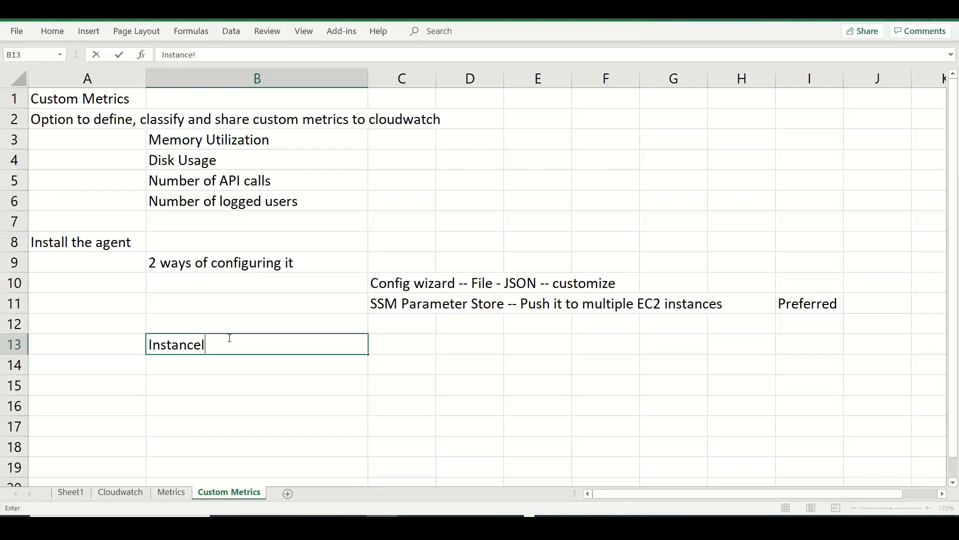
key("Return")
type("Environment")
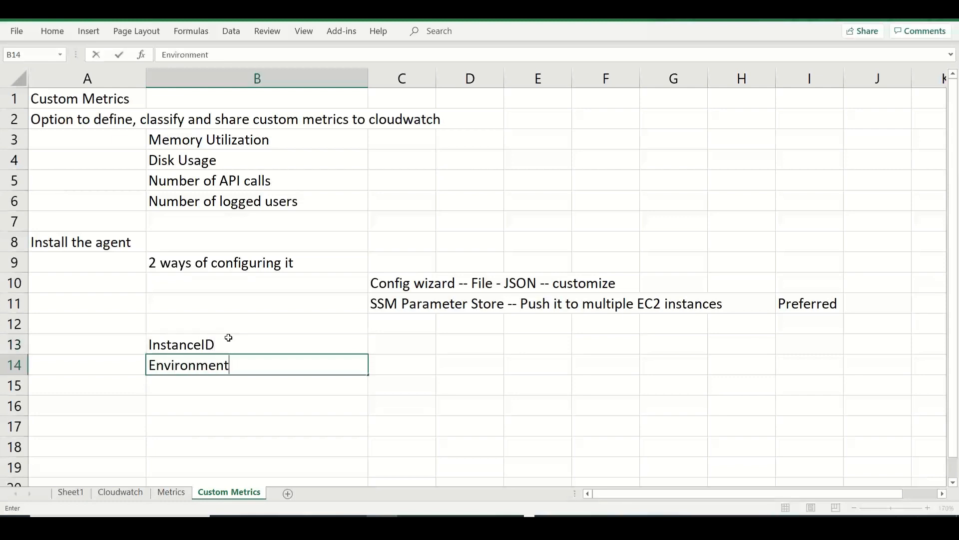
key("Return")
type("Tagg")
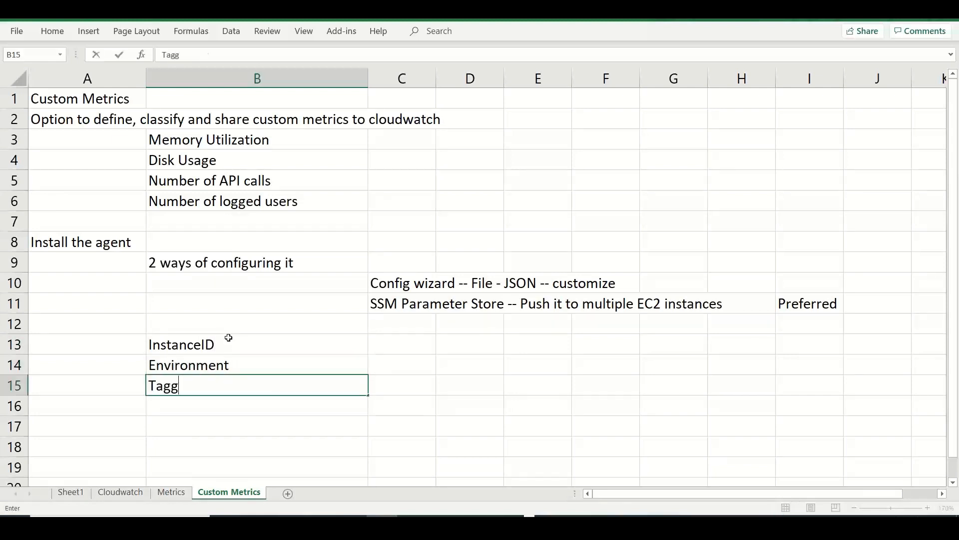
type("ing -- Application / ")
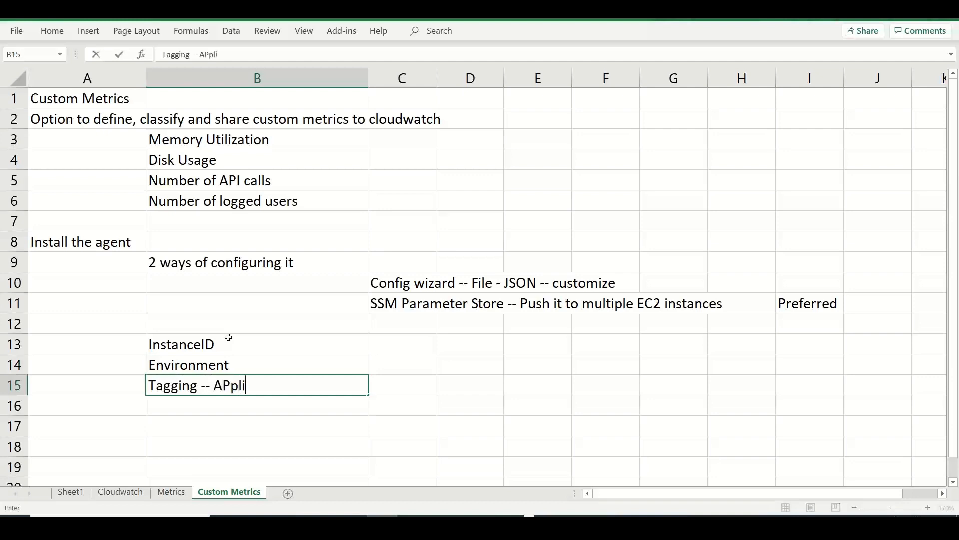
type("Grouping")
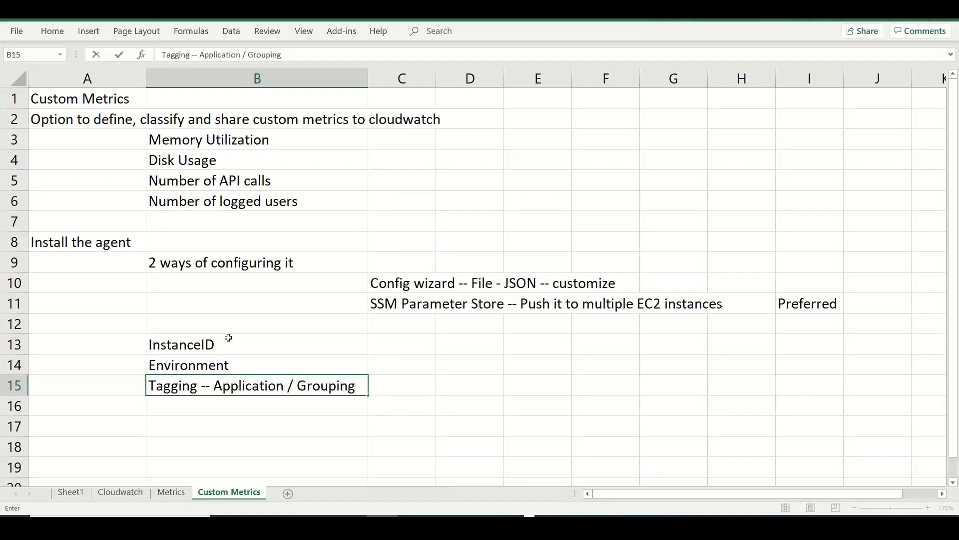
key("Return")
Enter Metrics in cell B17 and High Resolution beside it in cell C17
key("Return")
type("Metrics")
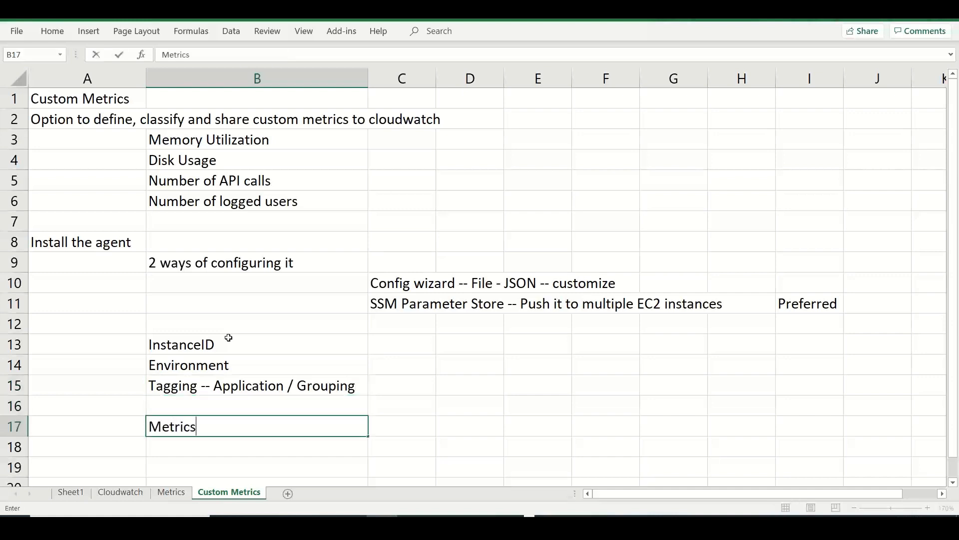
key("Tab")
type("Hgh")
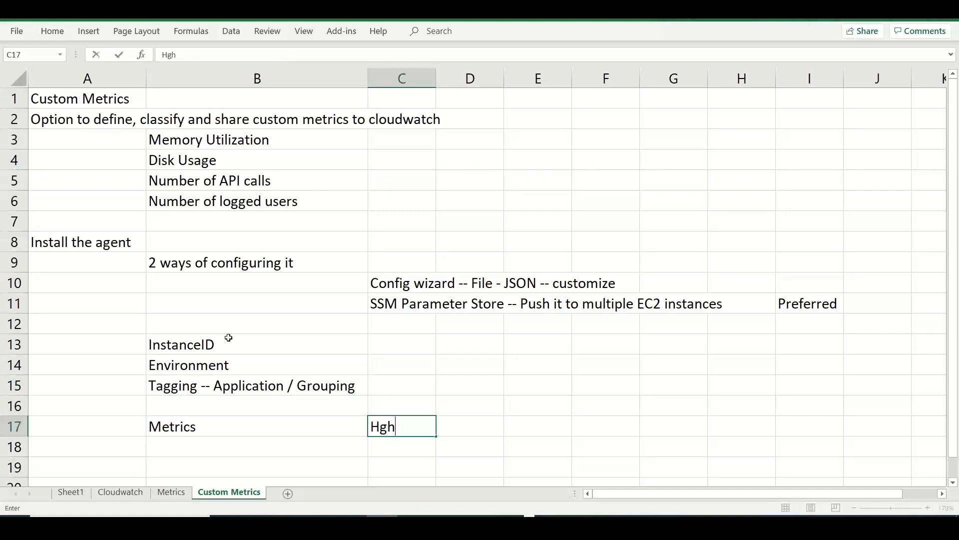
key("BackSpace")
key("BackSpace")
type("igh Resolution")
key("Return")
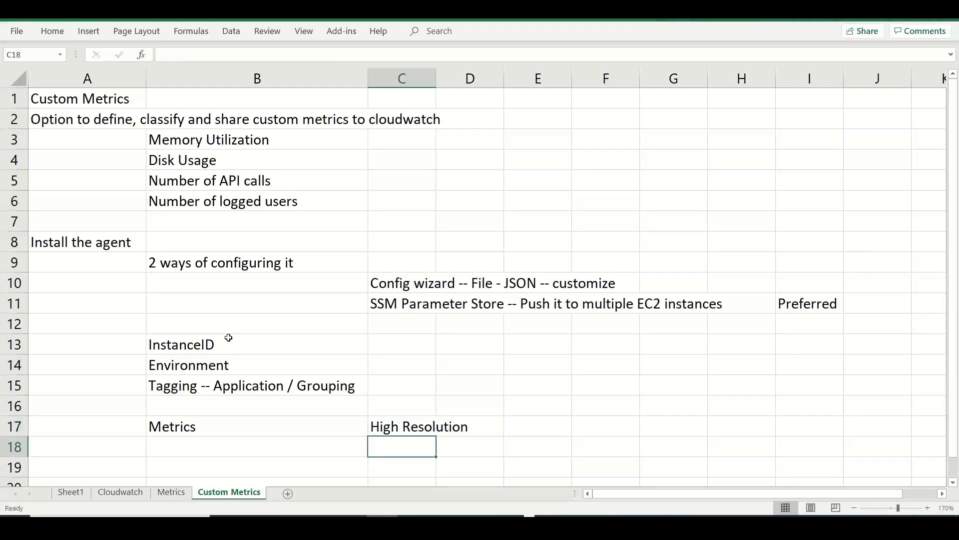
Enter the high-resolution intervals "1 sec / 5 / 10 / 30 sec" in cell C18
type("1 sec / ")
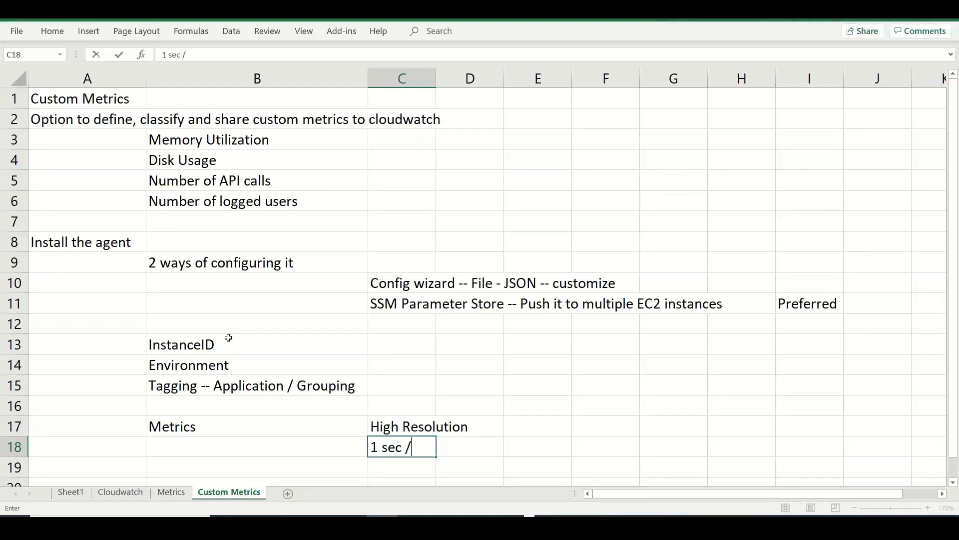
type("33")
key("BackSpace")
key("BackSpace")
type("4 /")
key("BackSpace")
key("BackSpace")
key("BackSpace")
type("5 / 10 / 30")
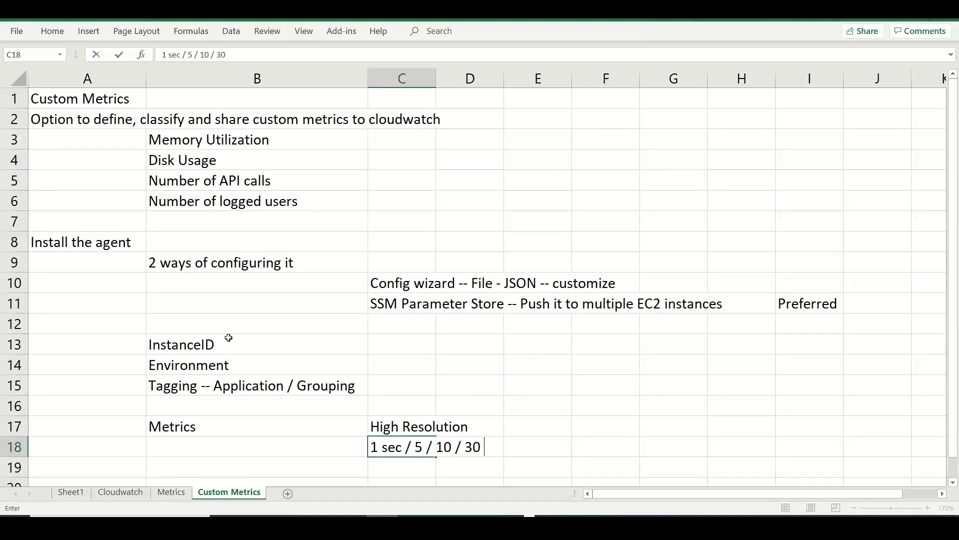
type(" sec")
Enter the default interval note "Default -- 60 sec" in cell C19
left_click(383, 467)
type("Defaul")
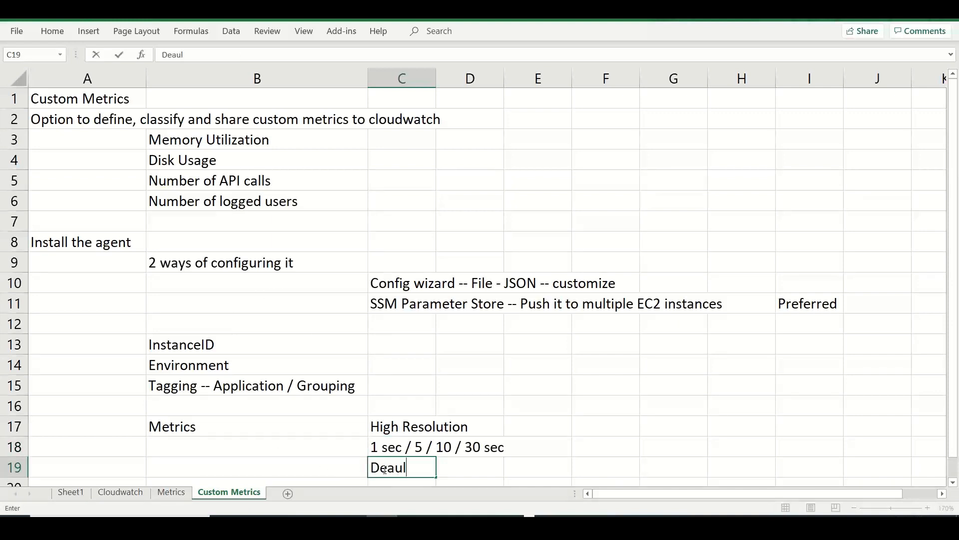
key("BackSpace")
key("BackSpace")
key("BackSpace")
type("fault --")
type(" 50")
key("BackSpace")
key("BackSpace")
type("5")
key("BackSpace")
type("60 sec")
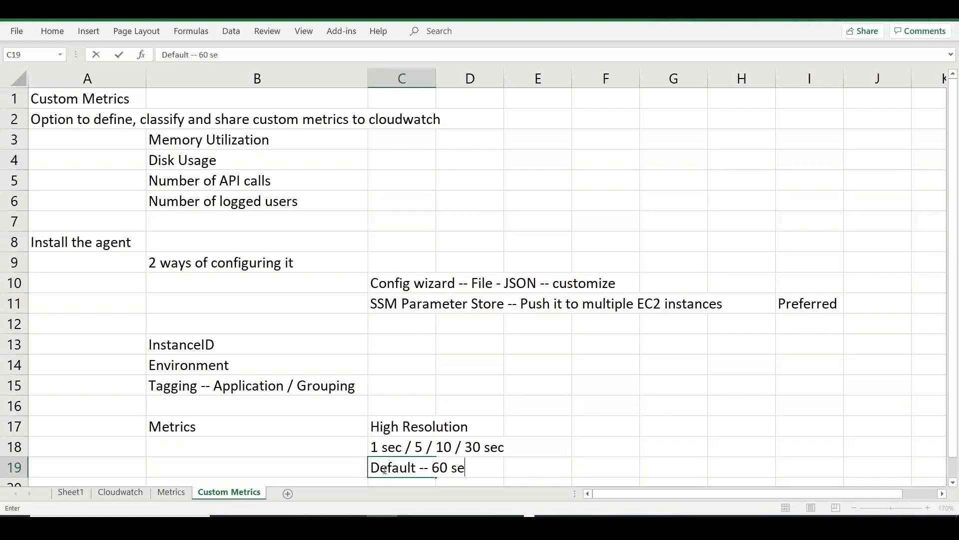
Enter the note "Additional cost" in cell F18 beside the high-resolution intervals
left_click(575, 443)
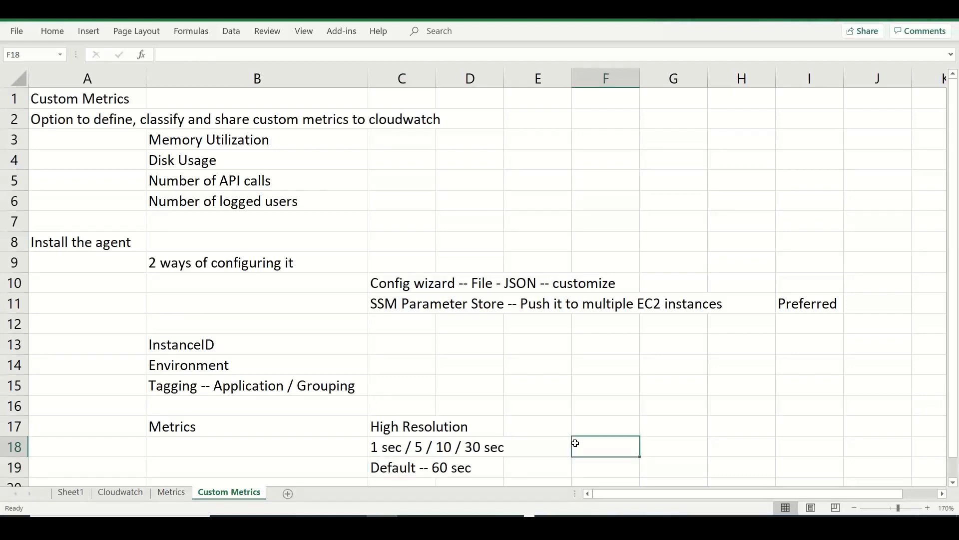
type("Addtion")
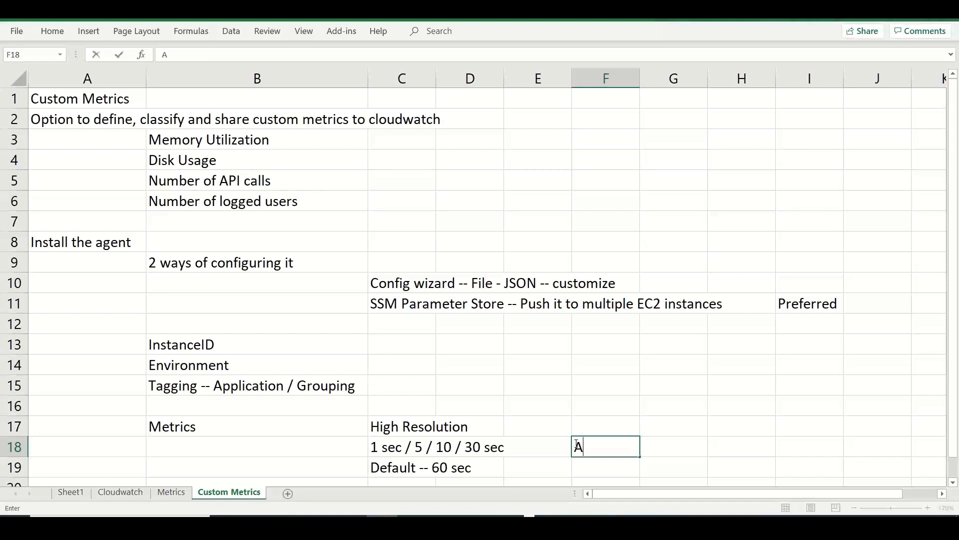
key("BackSpace")
key("BackSpace")
key("BackSpace")
key("BackSpace")
type("itonal cost")
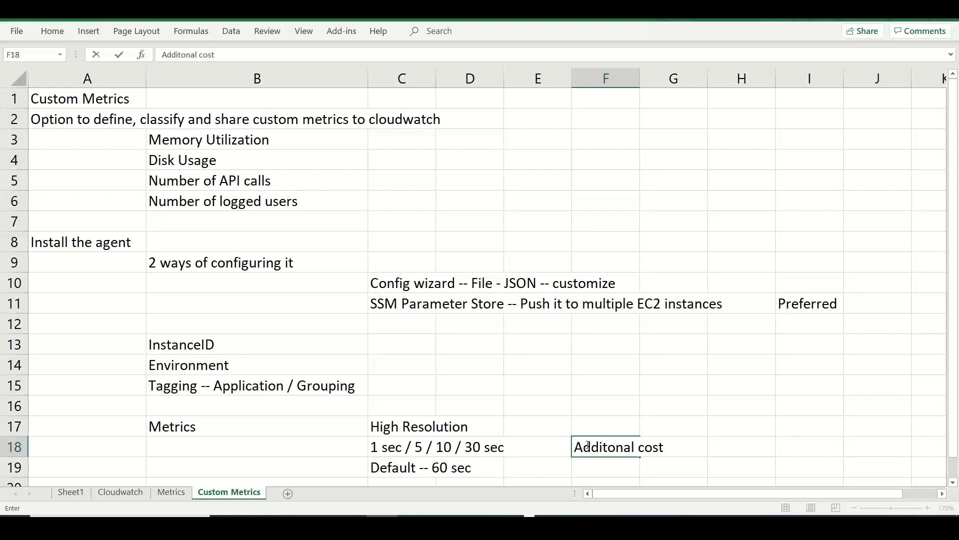
left_click(610, 449)
type("i")
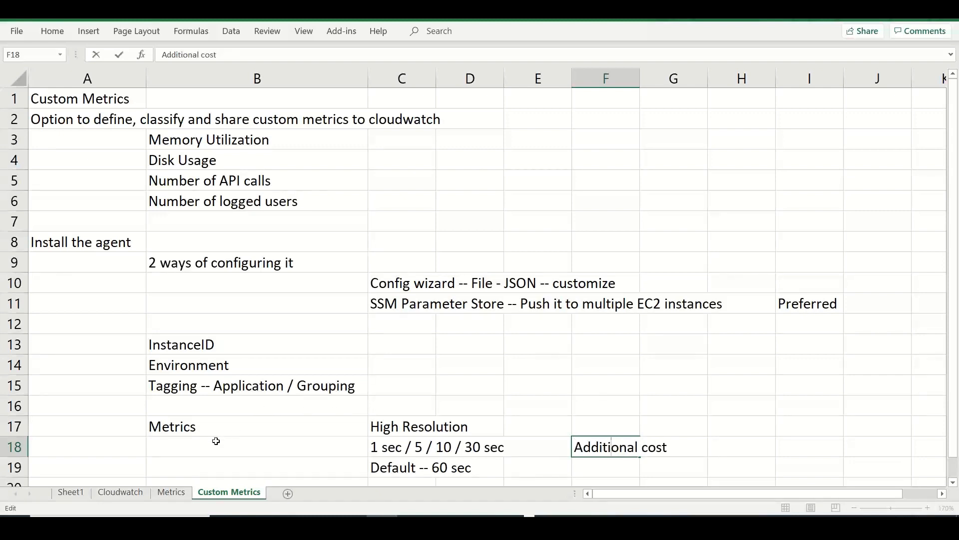
left_click(182, 466)
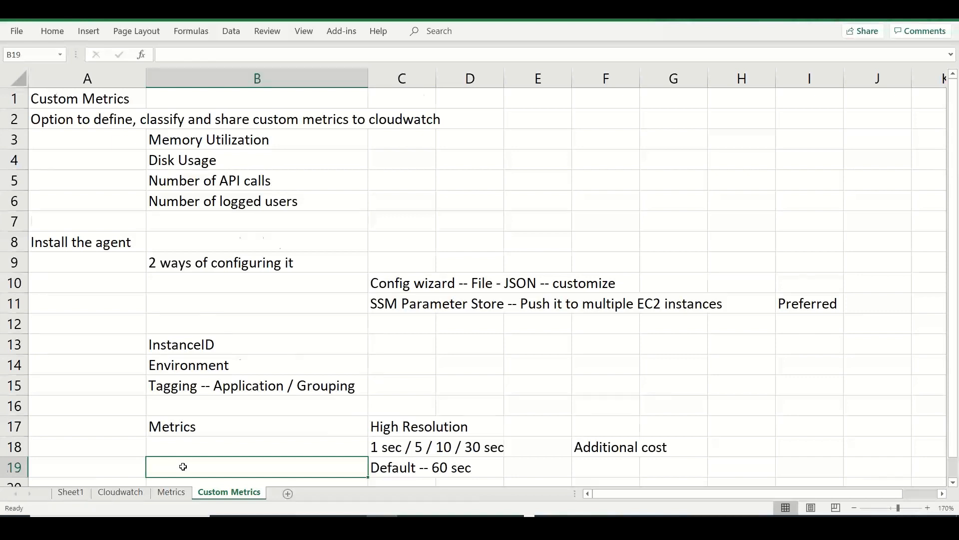
key("Return")
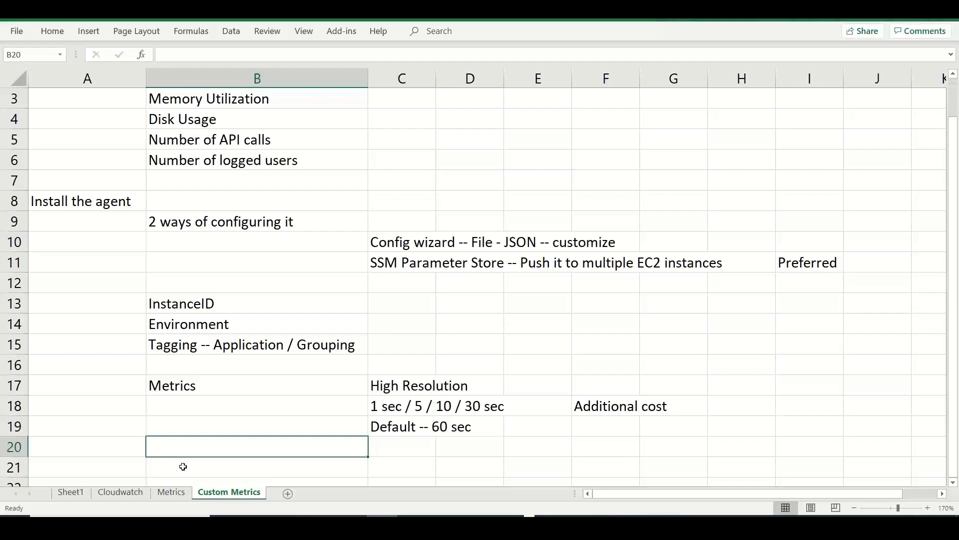
Switch to the AWS console, open Parameter Store in Systems Manager and start creating a new parameter
key("alt+Tab")
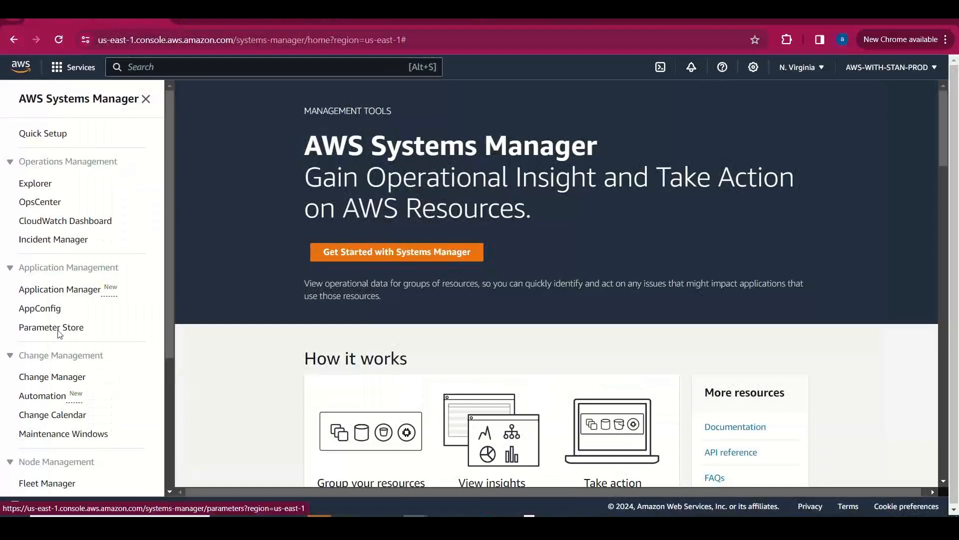
left_click(58, 330)
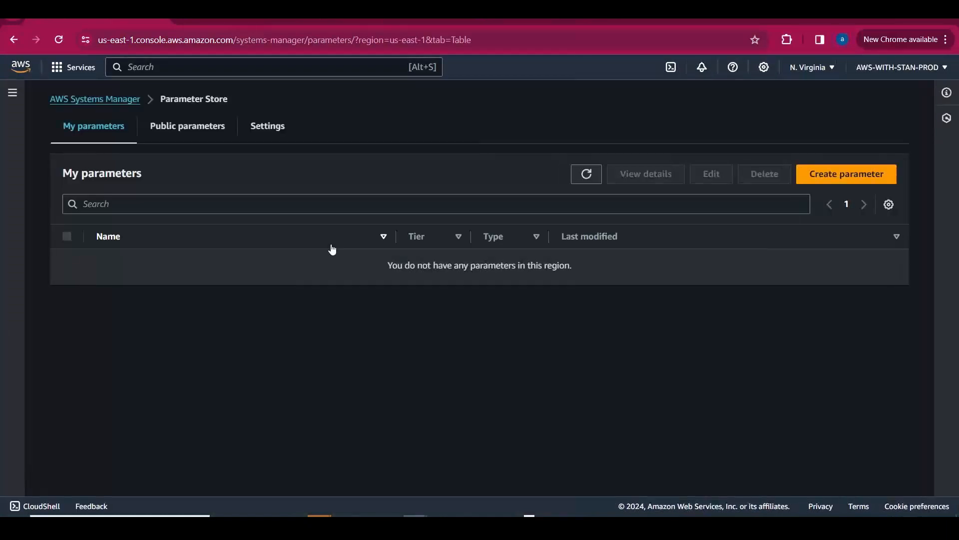
left_click(858, 173)
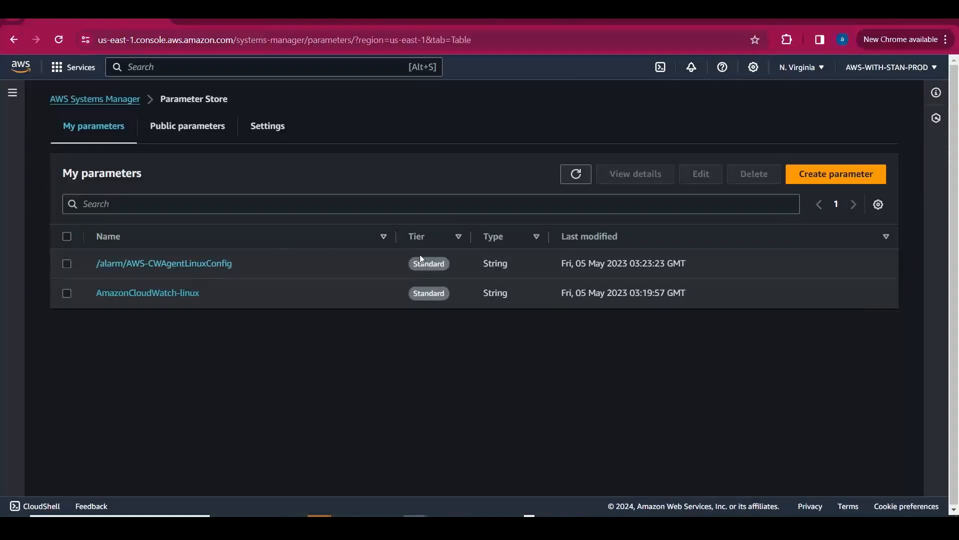
left_click(825, 172)
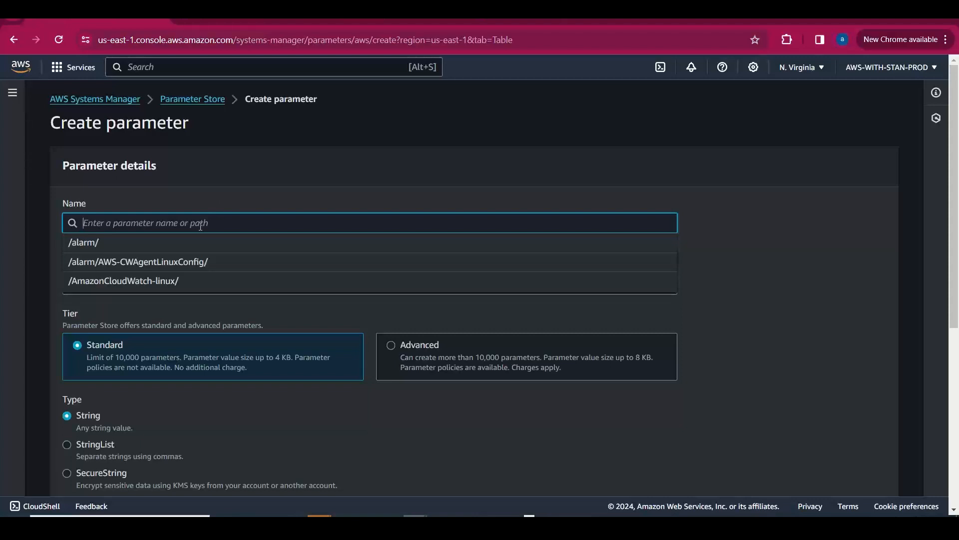
Name the new parameter /alarm/AWS-StanCWAgentLinuxConfig
type("/alara")
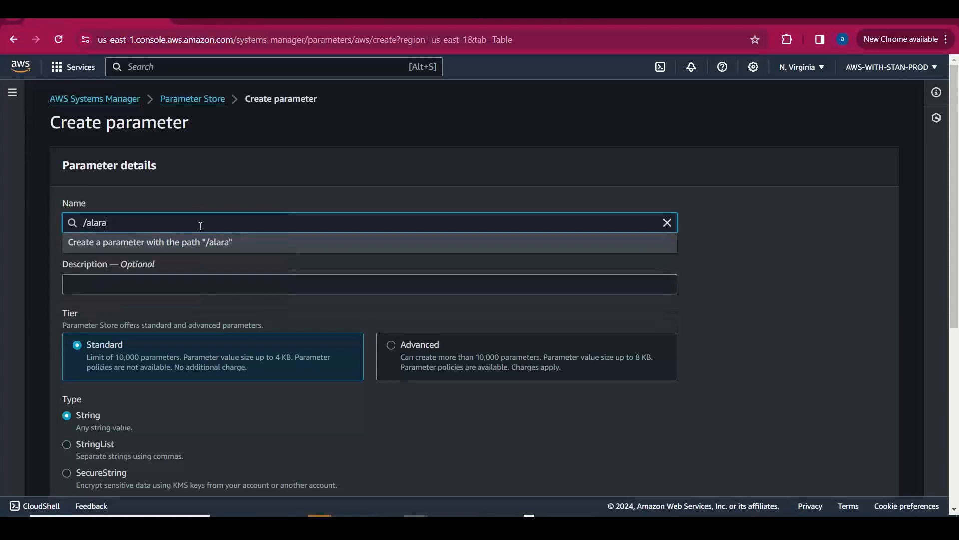
key("BackSpace")
type("m/aws")
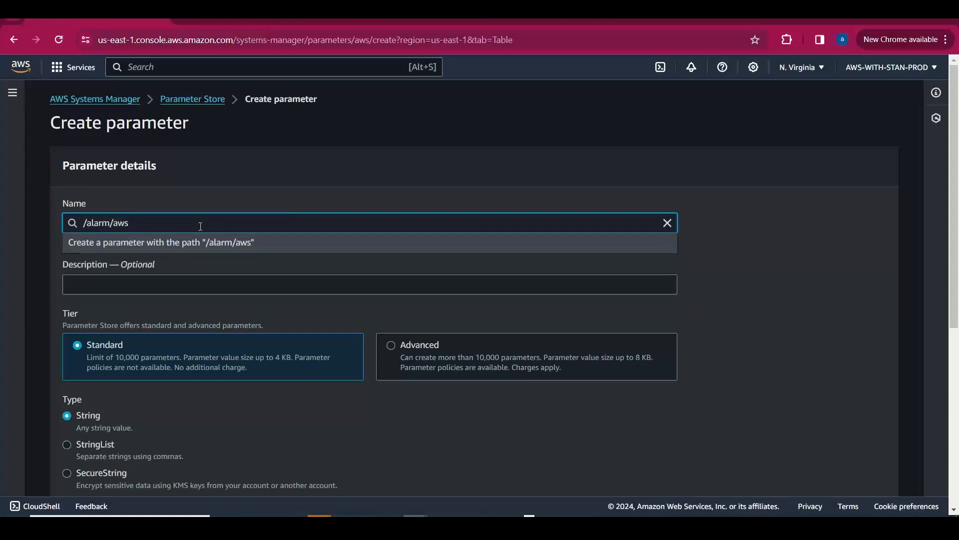
key("BackSpace")
key("BackSpace")
key("BackSpace")
type("W")
key("BackSpace")
type("A")
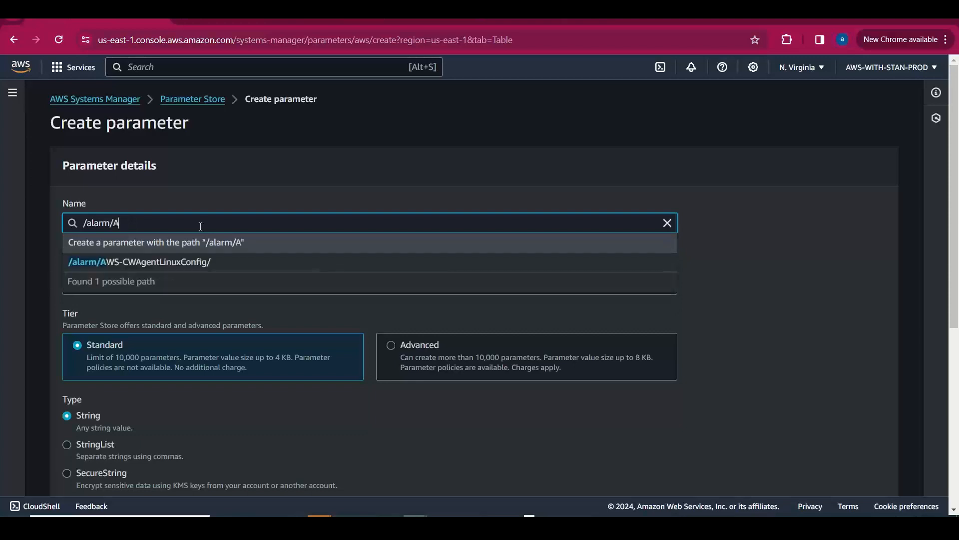
type("WS-Stan")
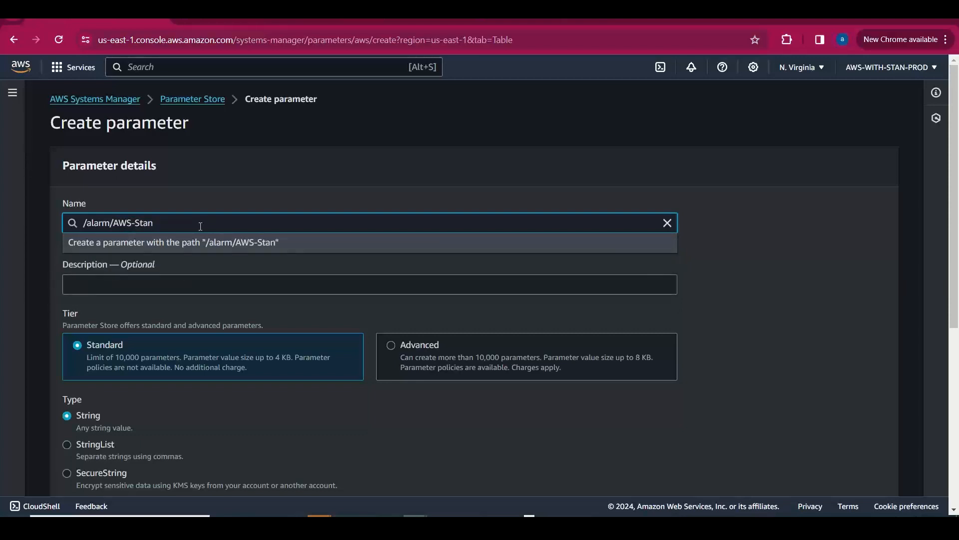
type("CWAgent")
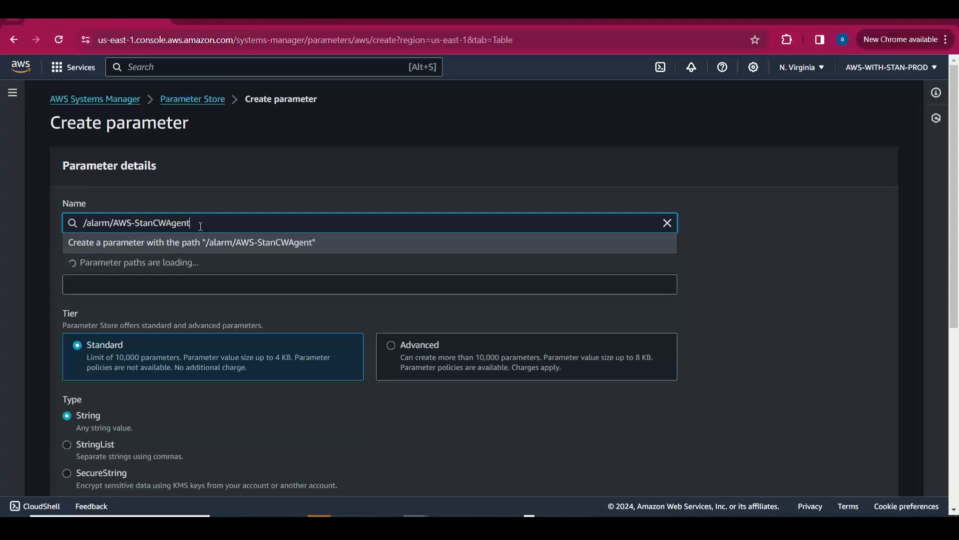
type("Linux")
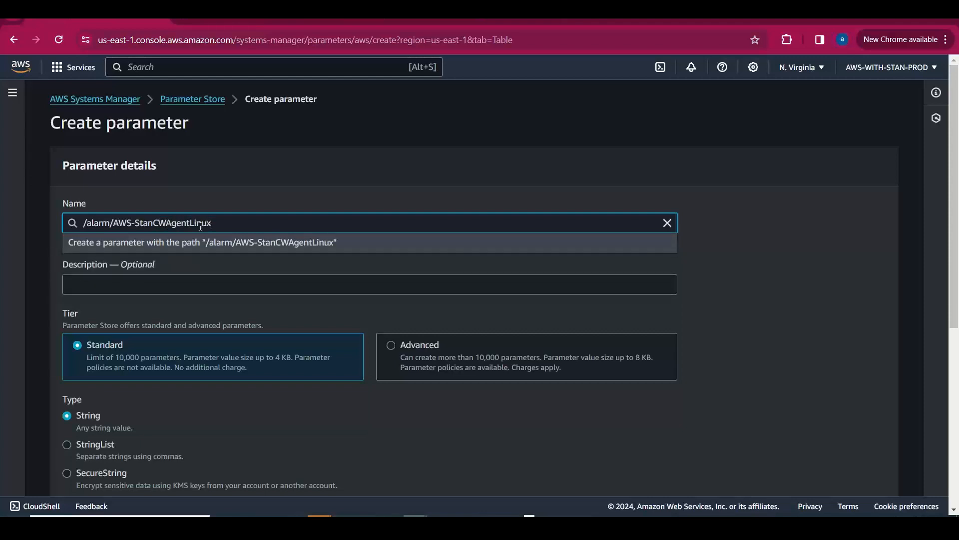
type("Config")
left_click_drag(243, 223, 115, 225)
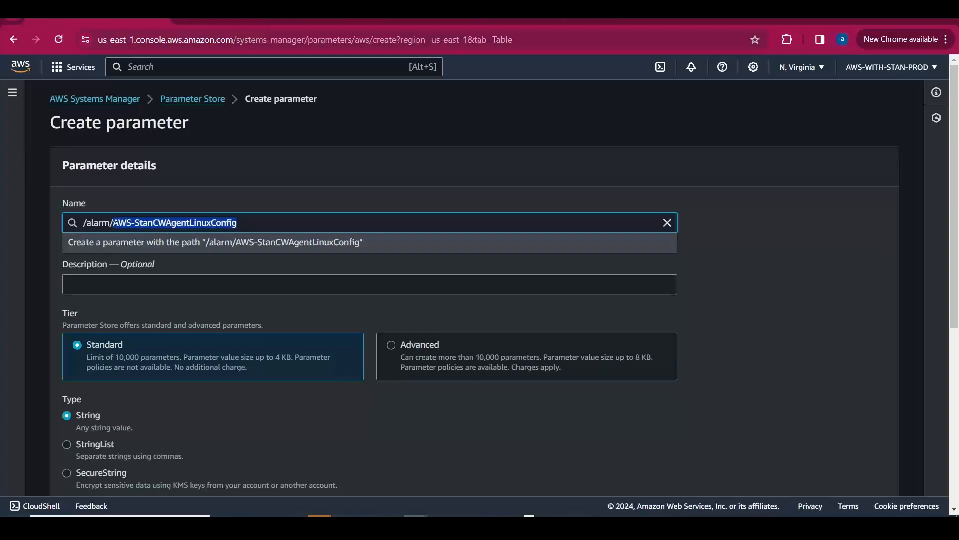
left_click(785, 325)
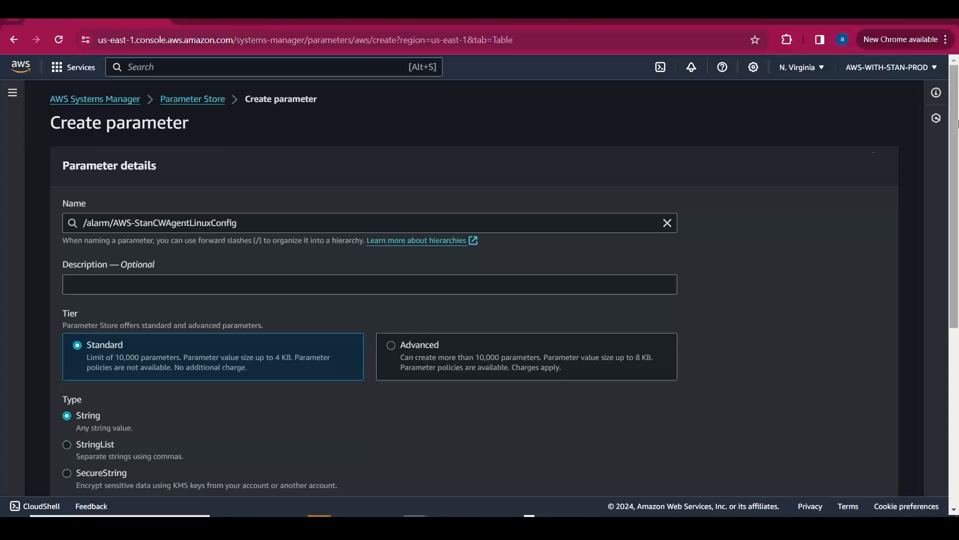
Describe the parameter as "This parameter is going to allow us get additional metrics from the EC2 instance running Stan app - Memory usage - Disk Usage"
left_click_drag(956, 133, 958, 151)
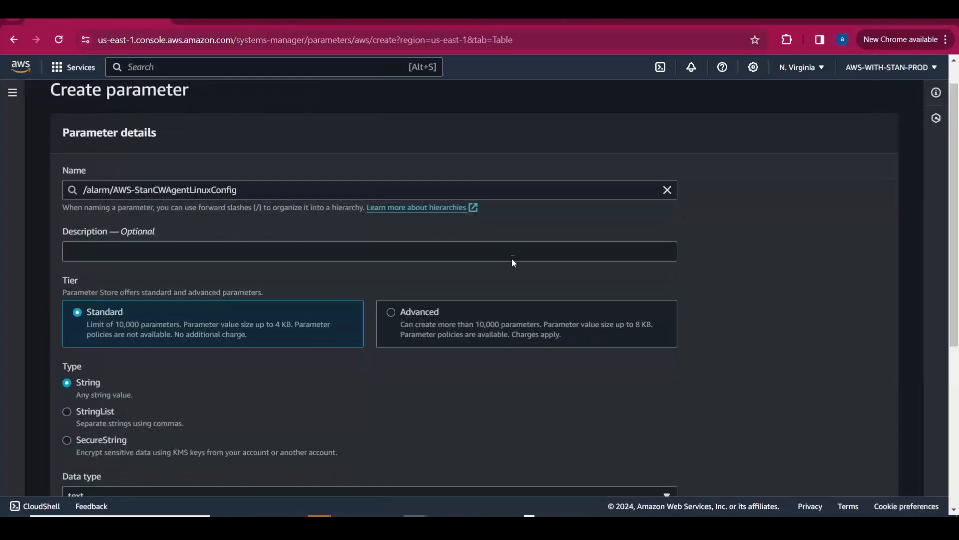
left_click(210, 250)
type("Th")
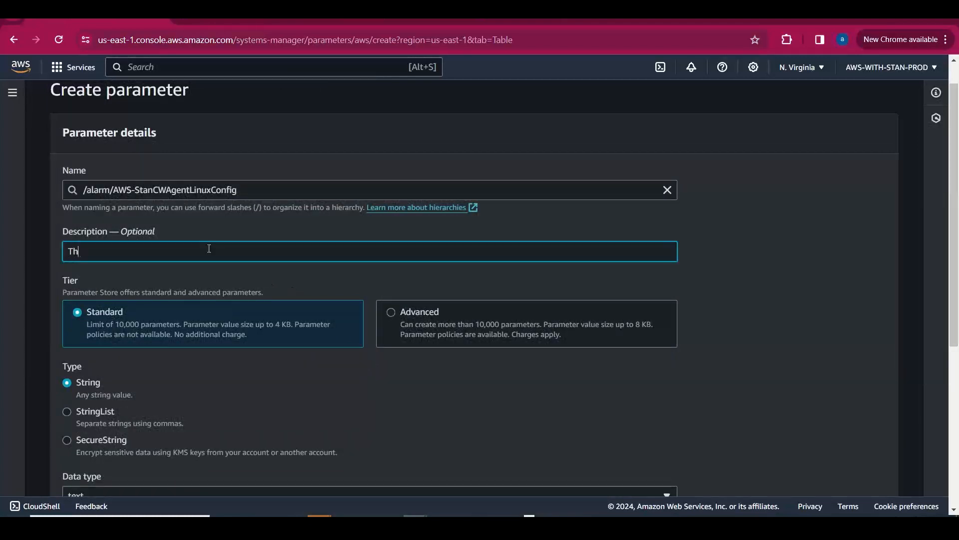
type("is parameter is going to allow u")
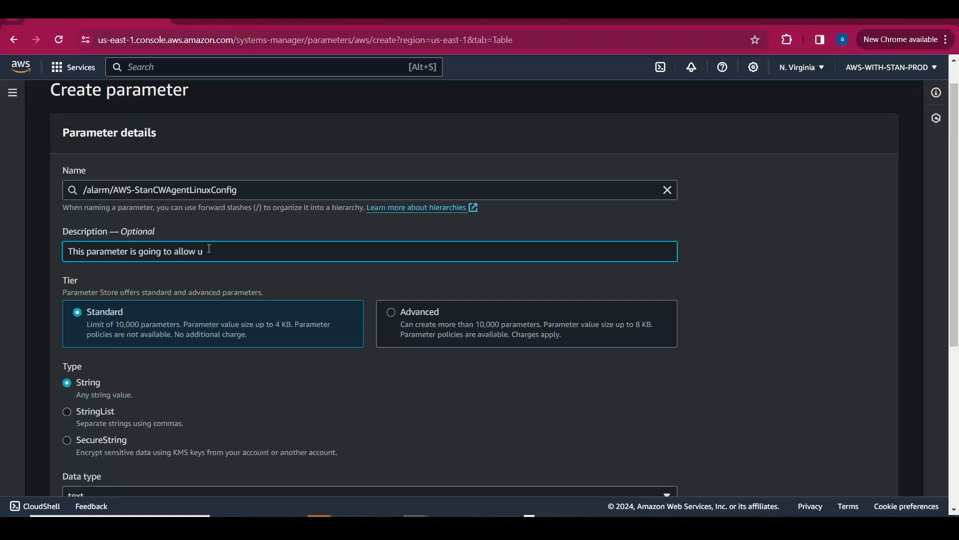
type("s get additional metrics fro")
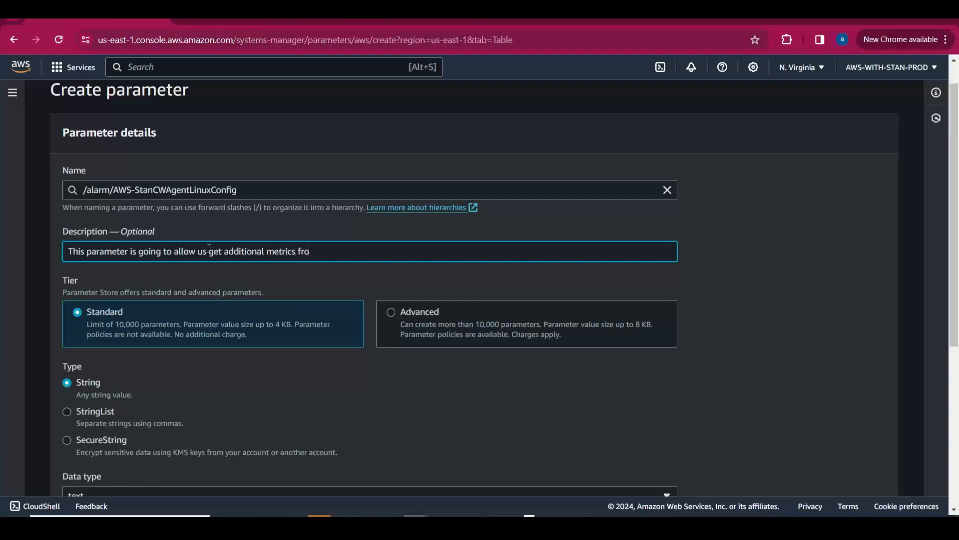
type("m the EC2 instance running s")
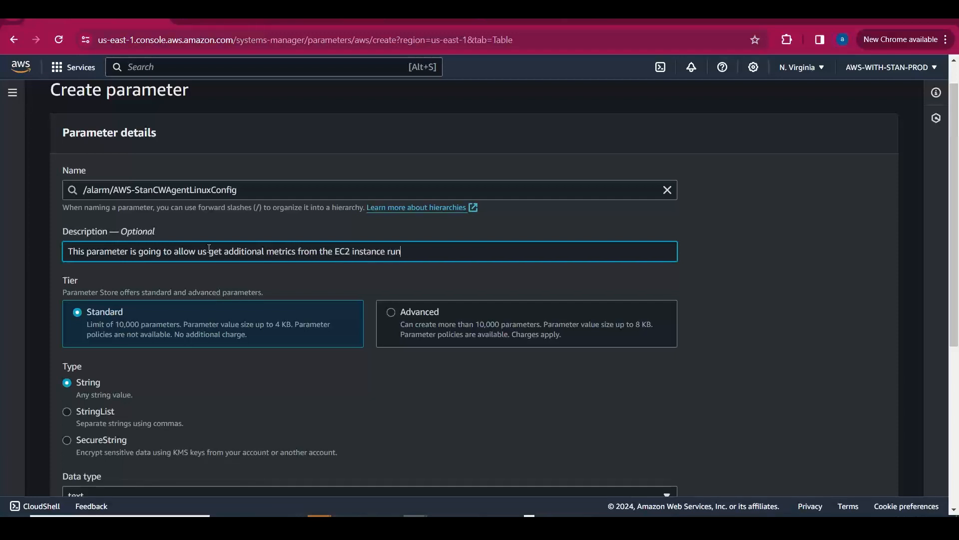
key("BackSpace")
type("STan ap")
key("BackSpace")
key("BackSpace")
key("BackSpace")
key("BackSpace")
key("BackSpace")
key("BackSpace")
type("tan app - Memroy")
key("BackSpace")
key("BackSpace")
key("BackSpace")
type("ory use")
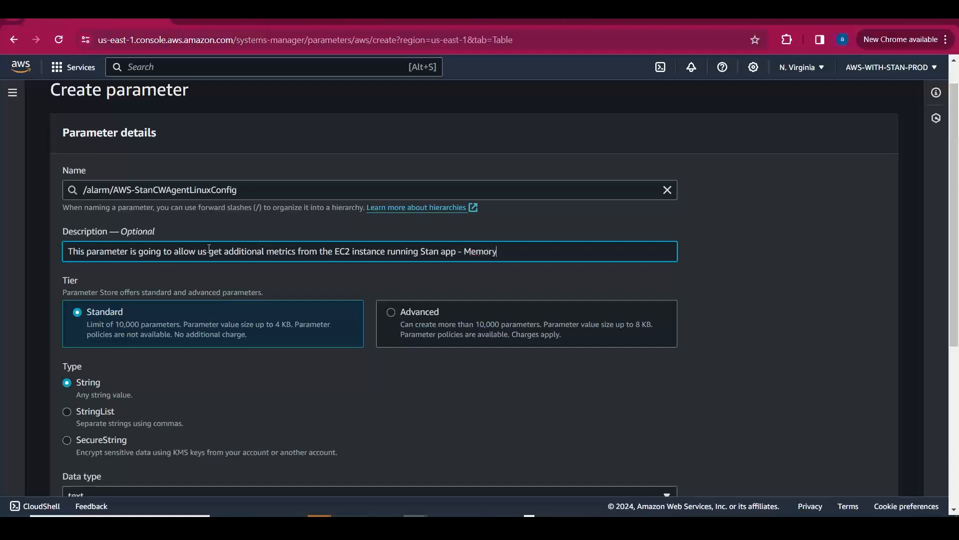
key("BackSpace")
type("age,")
type("- Disk USage")
key("BackSpace")
key("BackSpace")
key("BackSpace")
key("BackSpace")
type("sage")
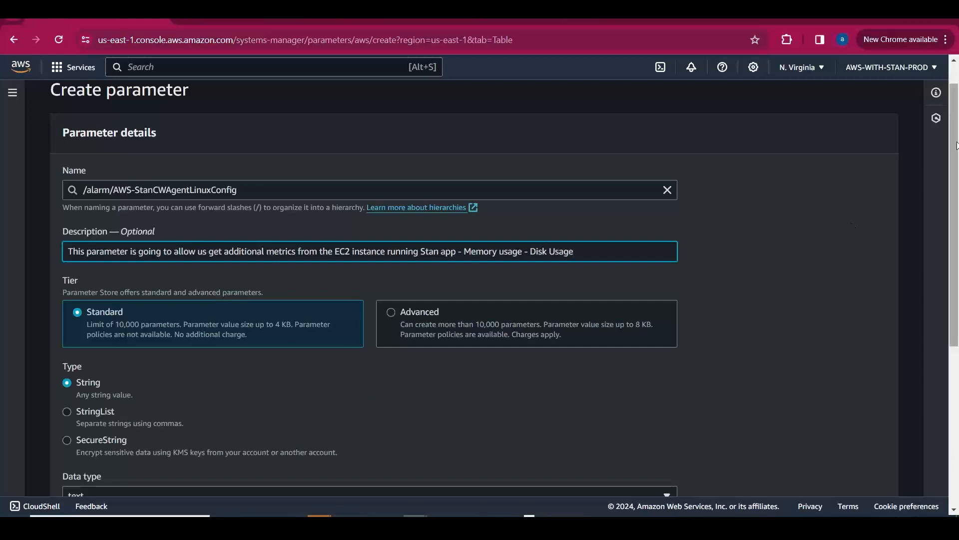
left_click_drag(958, 145, 957, 167)
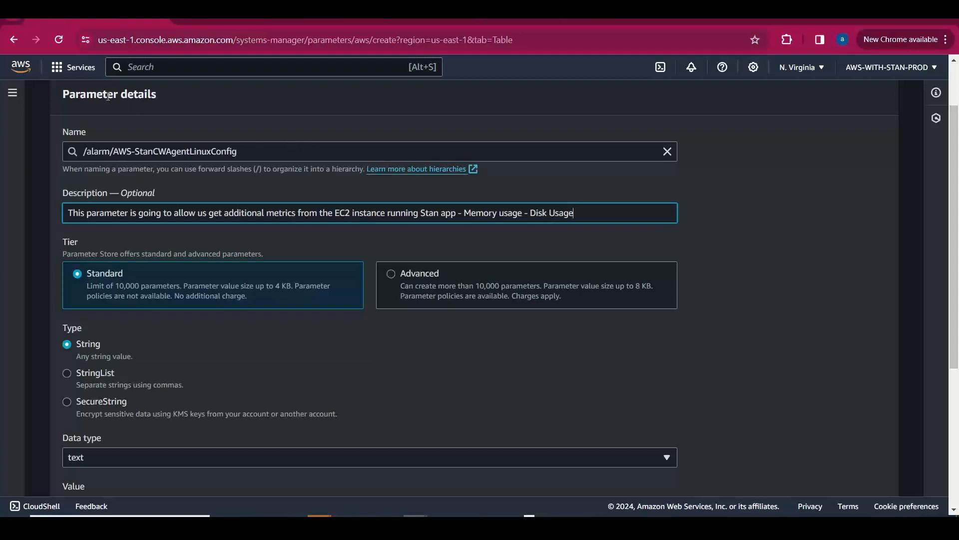
left_click_drag(69, 214, 593, 219)
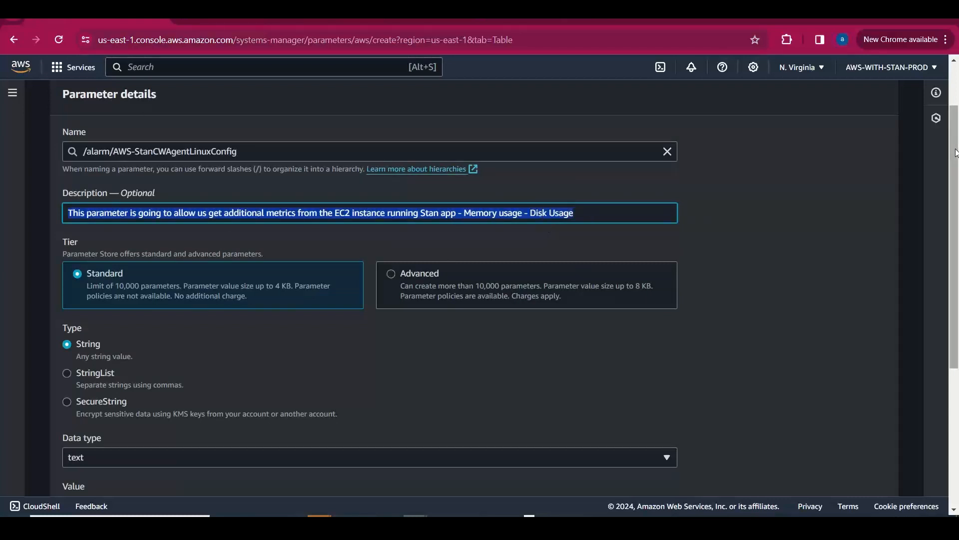
Place the cursor in the parameter's Value field and switch to the untitled Notepad file containing the agent's JSON configuration
left_click_drag(957, 150, 958, 175)
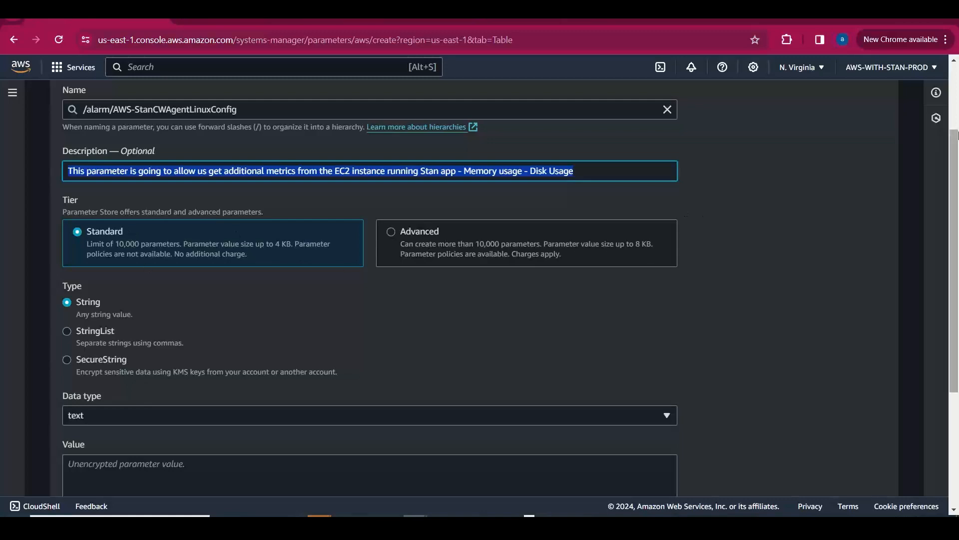
left_click_drag(958, 161, 958, 236)
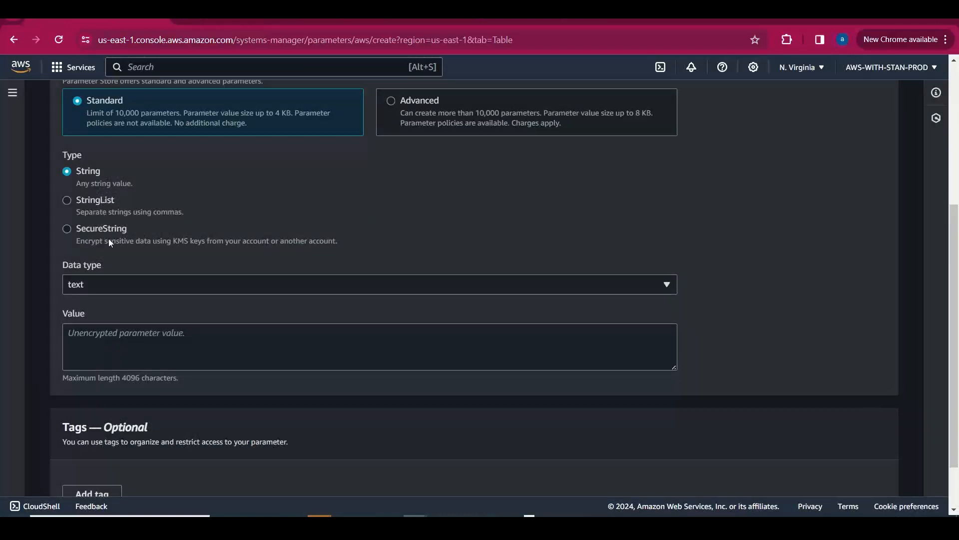
left_click(105, 343)
key("alt+Tab")
key("Tab")
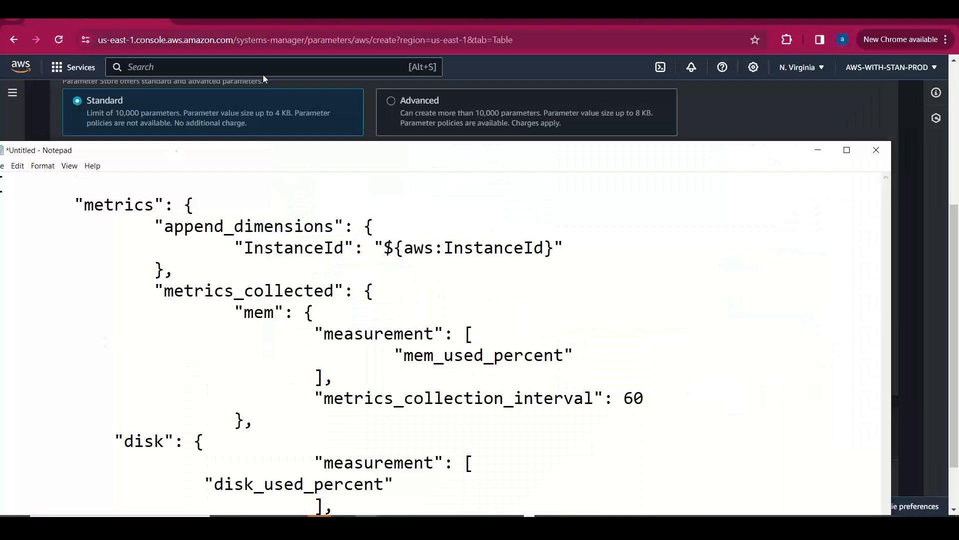
left_click_drag(176, 153, 252, 64)
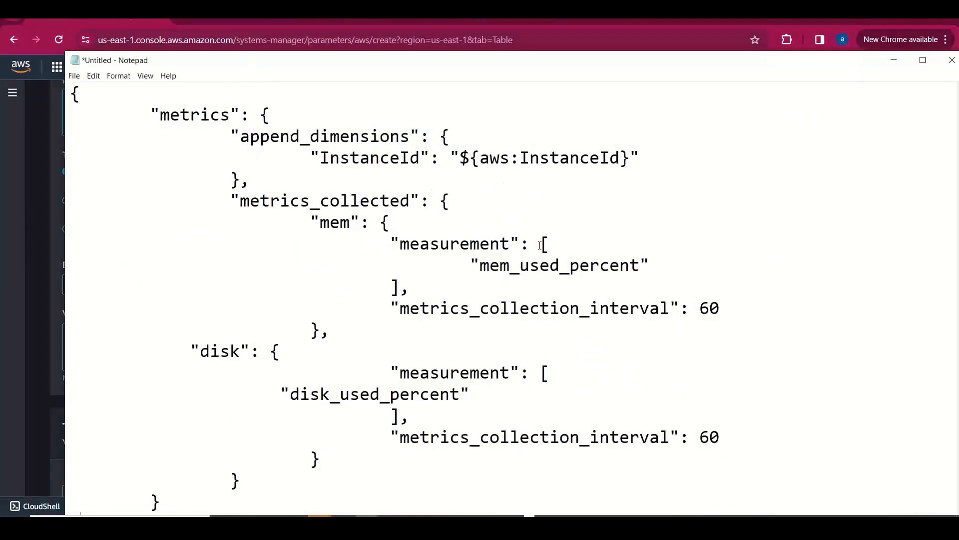
Copy the full agent JSON with the mem_used_percent and disk_used_percent metrics and paste it as the new parameter's value
left_click_drag(641, 272, 480, 272)
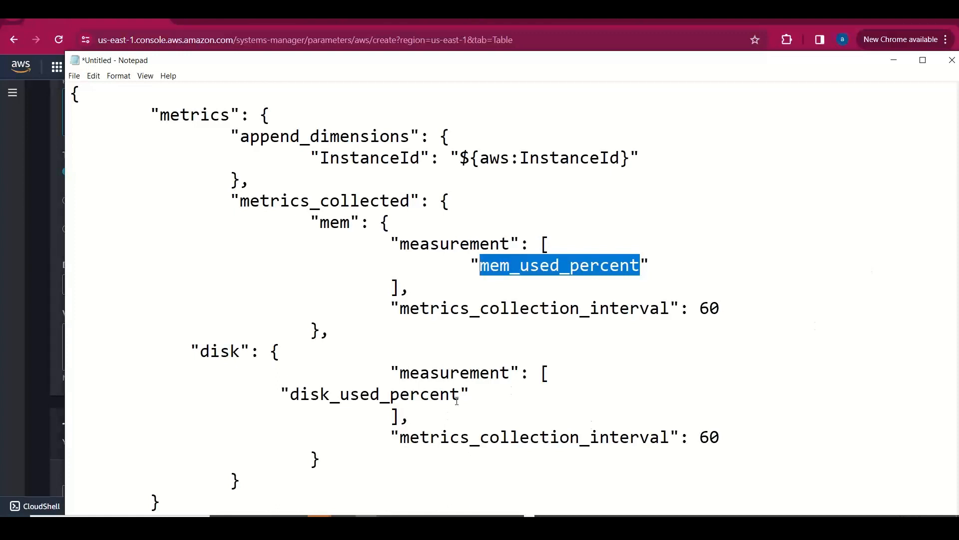
left_click_drag(458, 397, 290, 395)
double_click(219, 352)
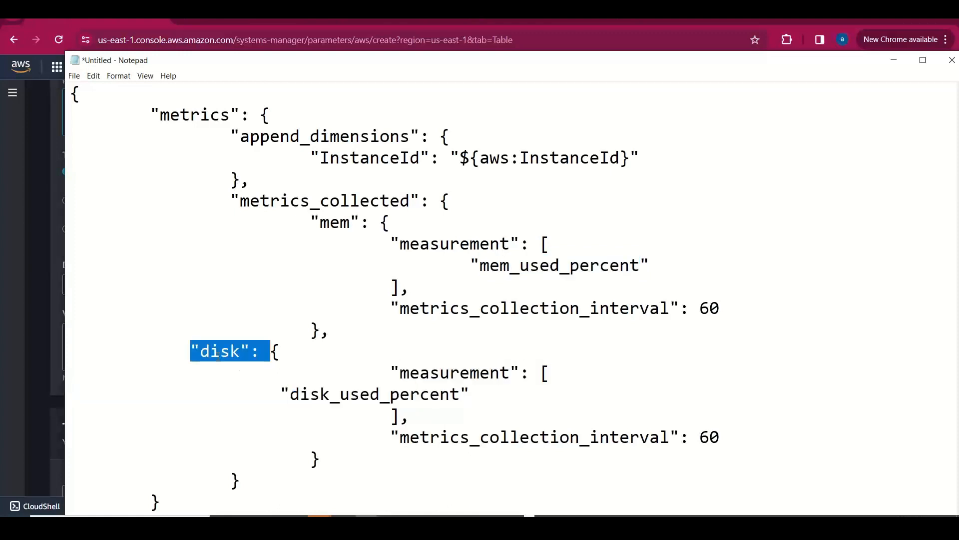
double_click(197, 115)
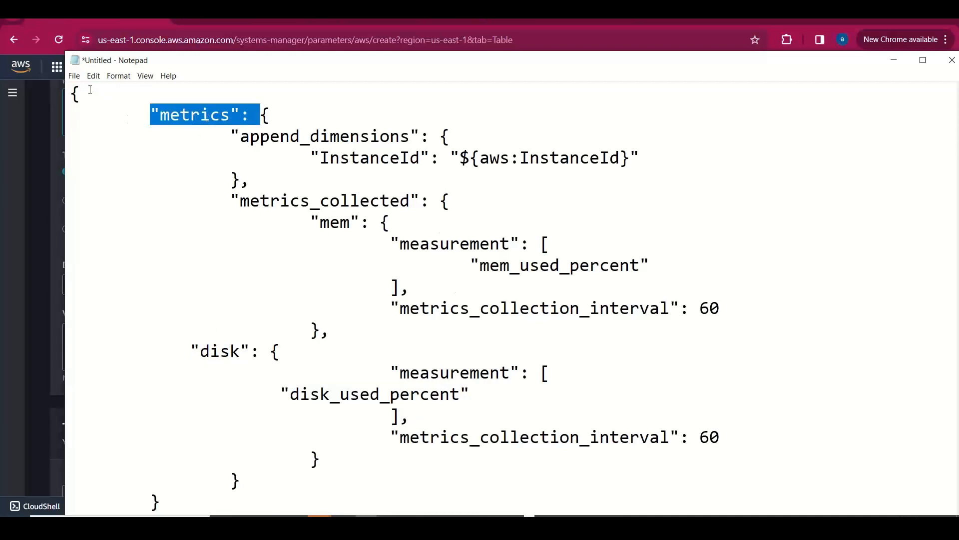
left_click_drag(71, 92, 160, 502)
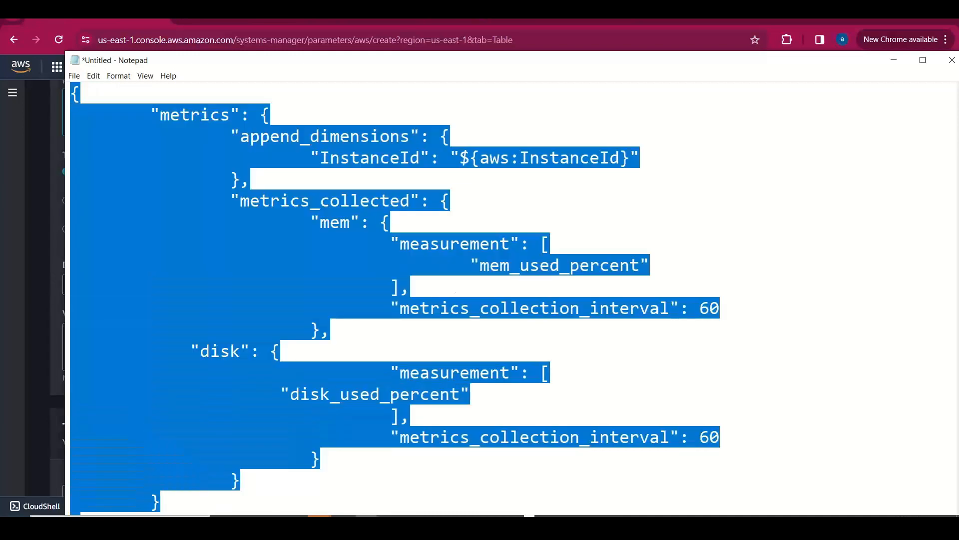
key("ctrl+c")
key("alt+Tab")
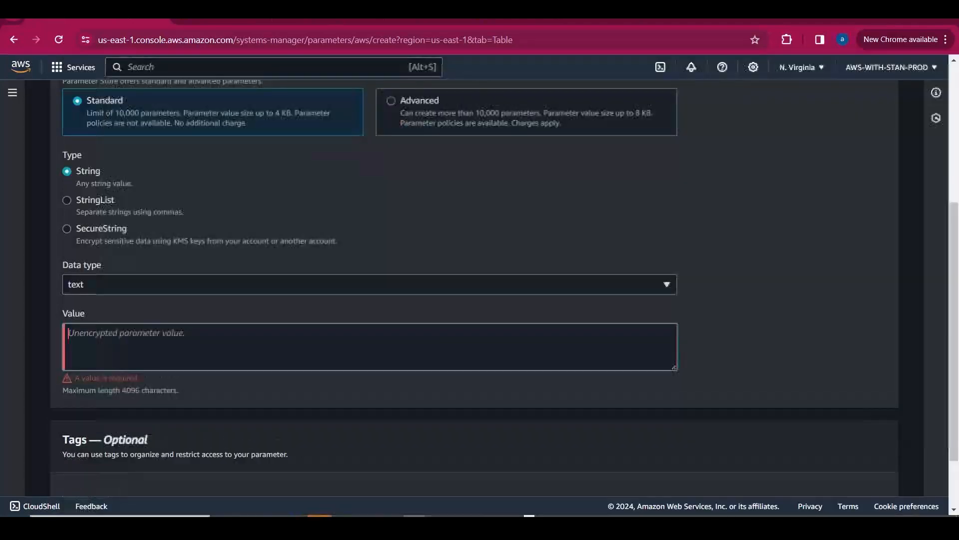
left_click(162, 357)
key("ctrl+v")
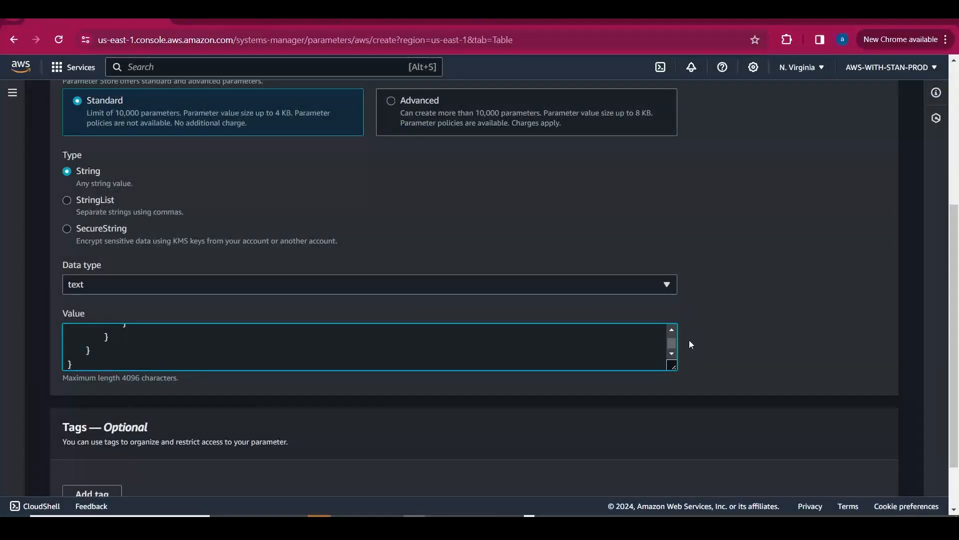
Minimize the Notepad window covering the console and create the parameter
key("alt+Tab")
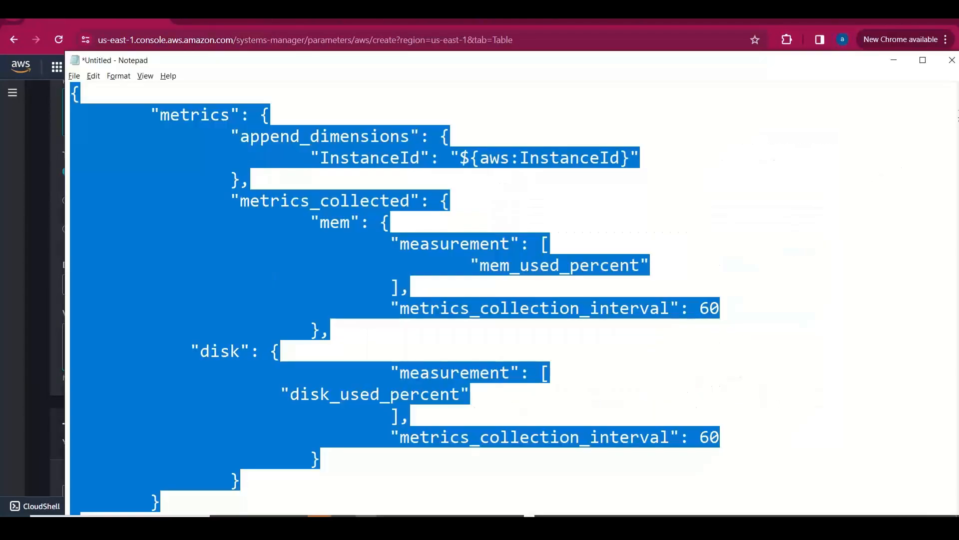
key("alt+Tab")
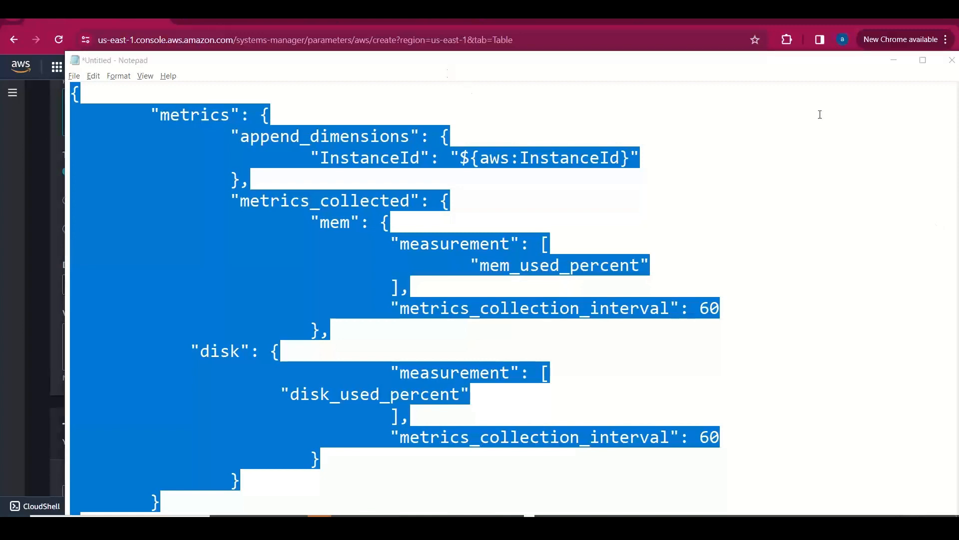
left_click_drag(809, 65, 663, 84)
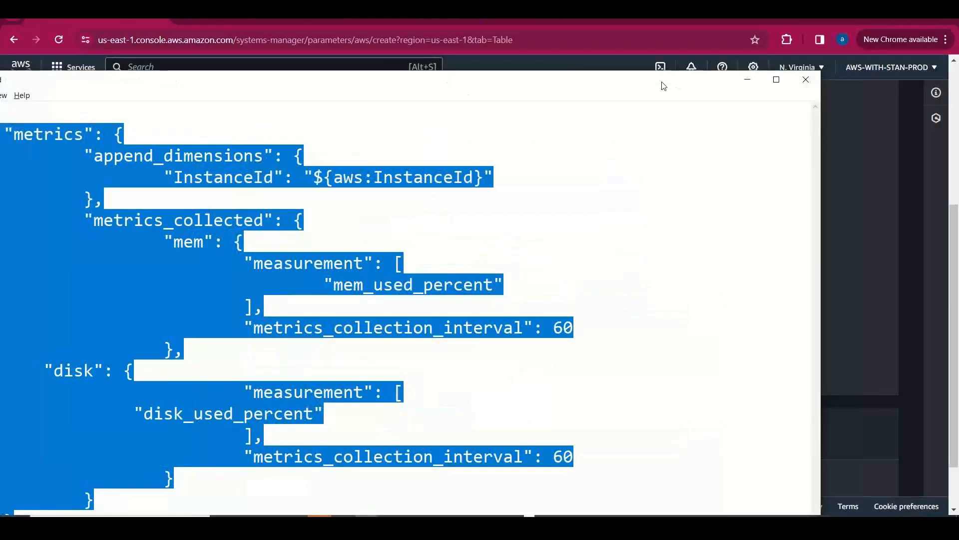
left_click(748, 79)
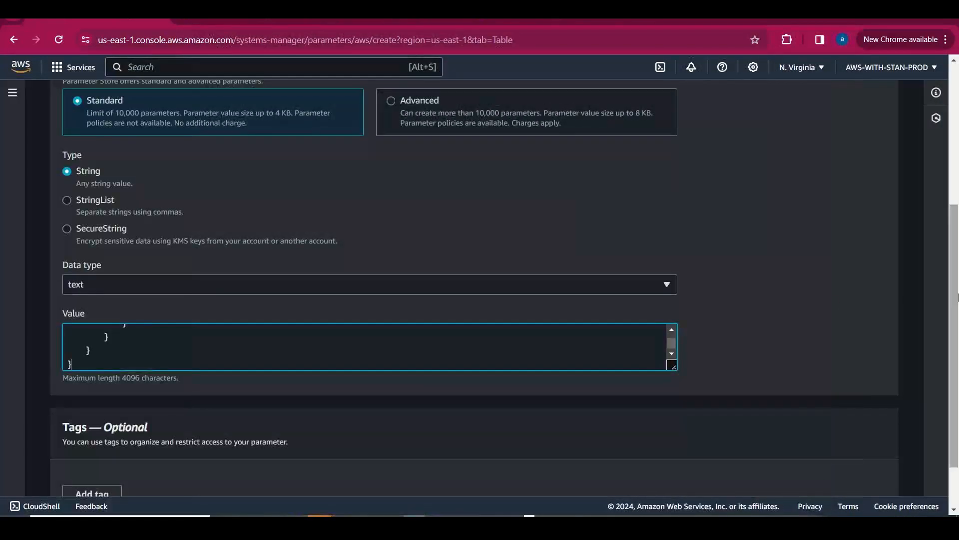
scroll(958, 323, "down", 2)
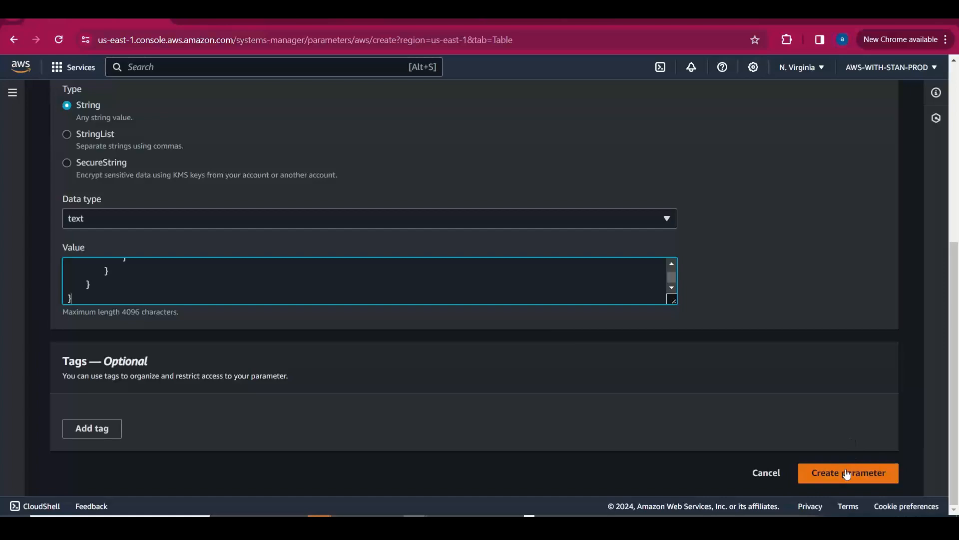
mouse_move(958, 376)
left_mouse_down()
mouse_move(958, 186)
mouse_move(958, 374)
left_mouse_up()
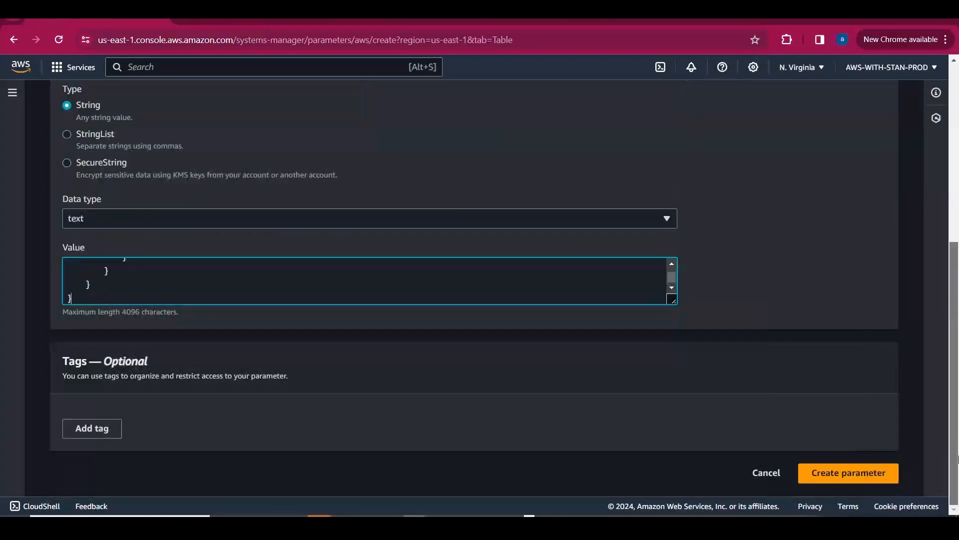
left_click(843, 479)
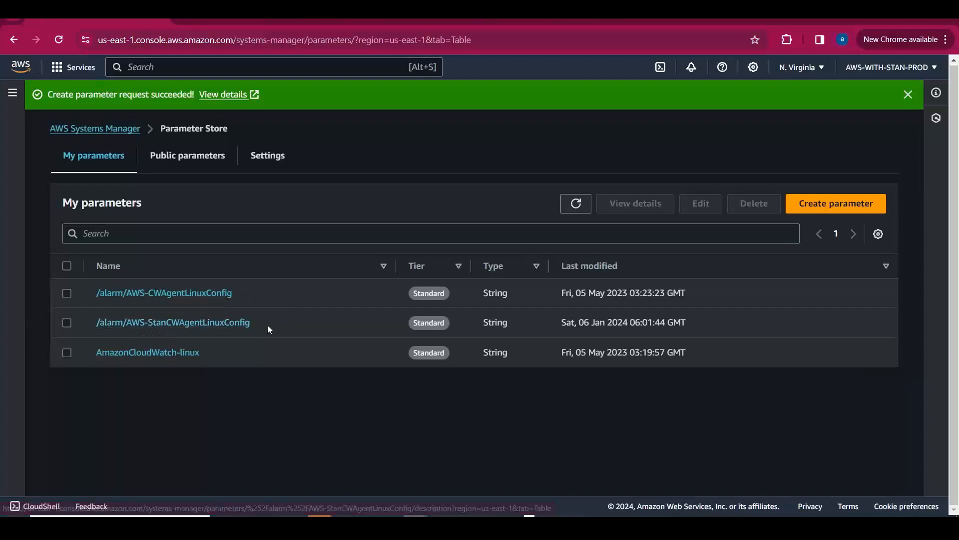
Copy the name /alarm/AWS-StanCWAgentLinuxConfig from the parameter list into the Notepad notes, below the config.json path
left_click_drag(268, 326, 91, 319)
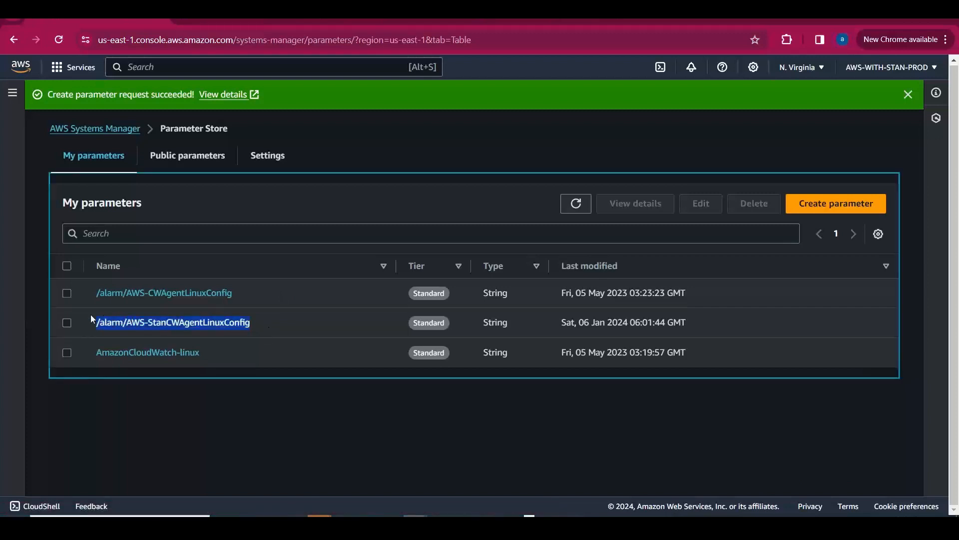
left_click(368, 524)
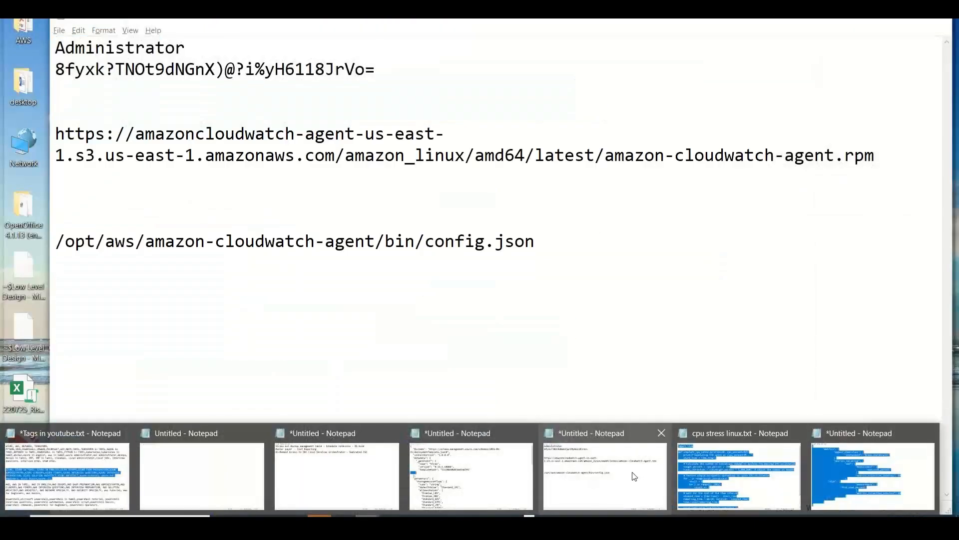
left_click(605, 474)
key("Return")
key("Return")
key("Return")
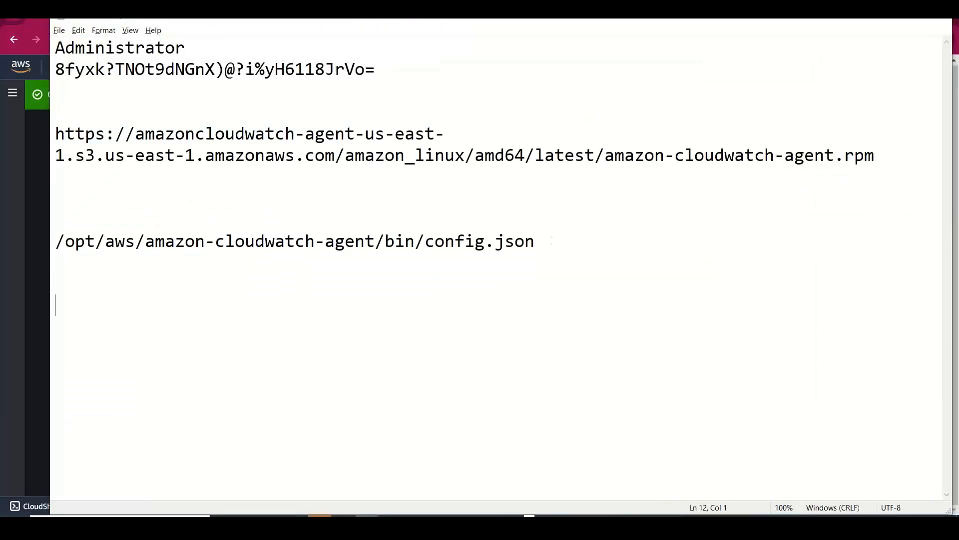
key("ctrl+v")
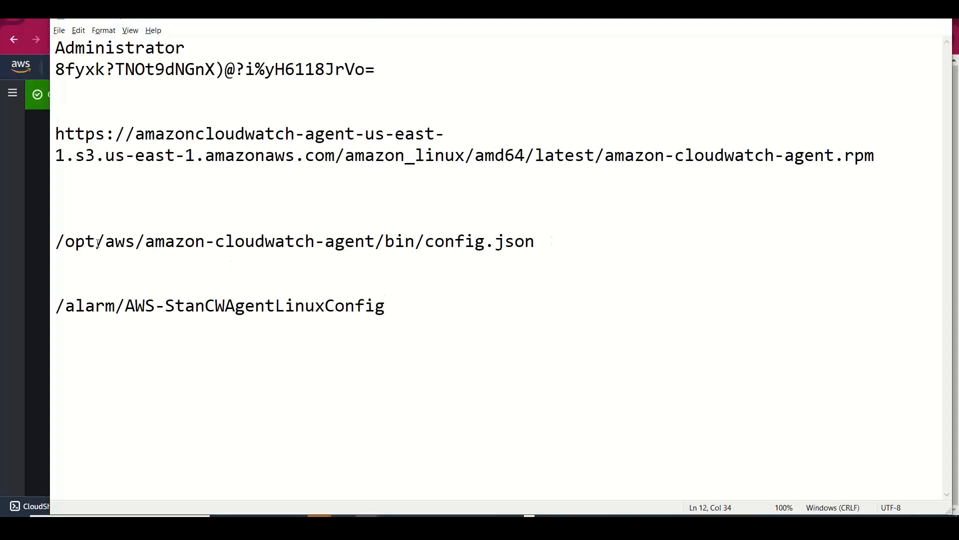
Prefix the parameter name in the notes with ssm: to form ssm:/alarm/AWS-StanCWAgentLinuxConfig
left_click_drag(56, 242, 433, 245)
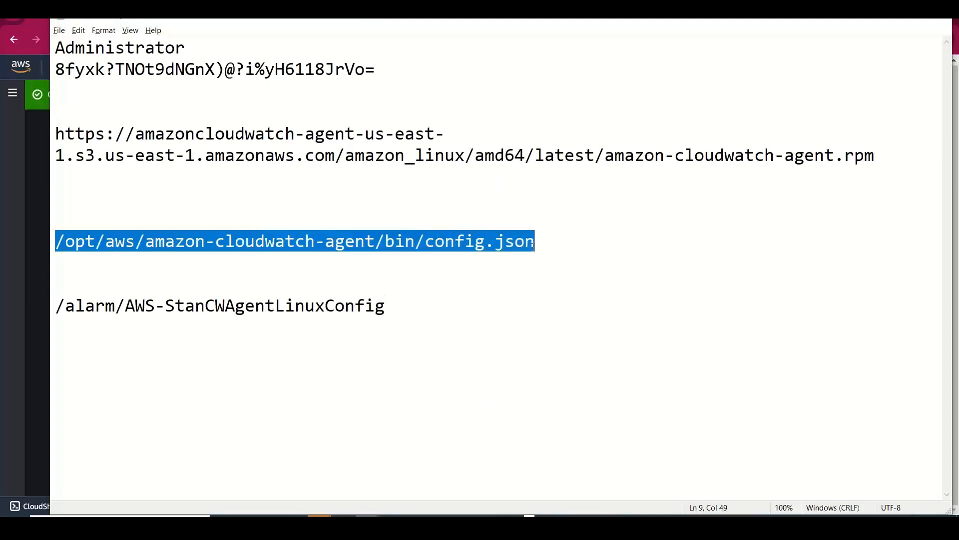
left_click_drag(401, 306, 54, 304)
left_click(54, 306)
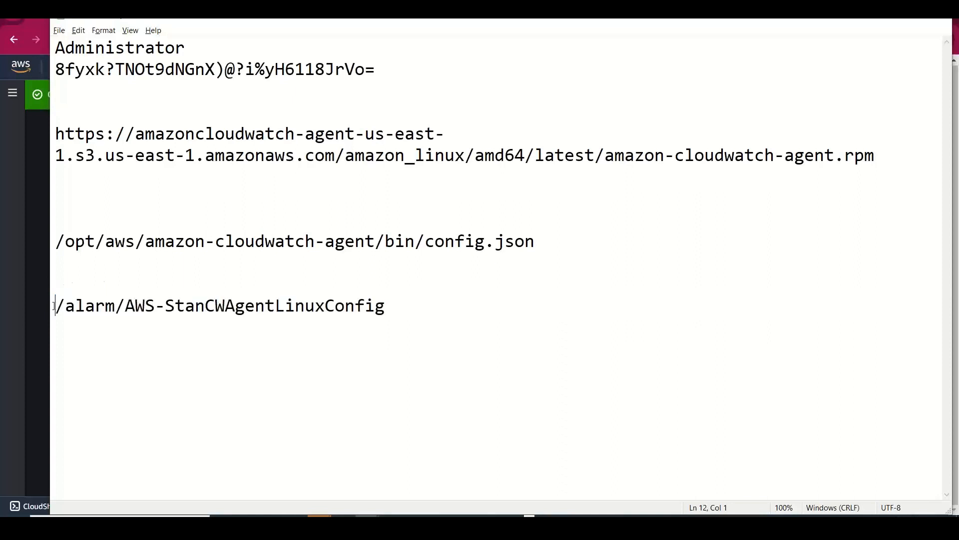
type("ssm:")
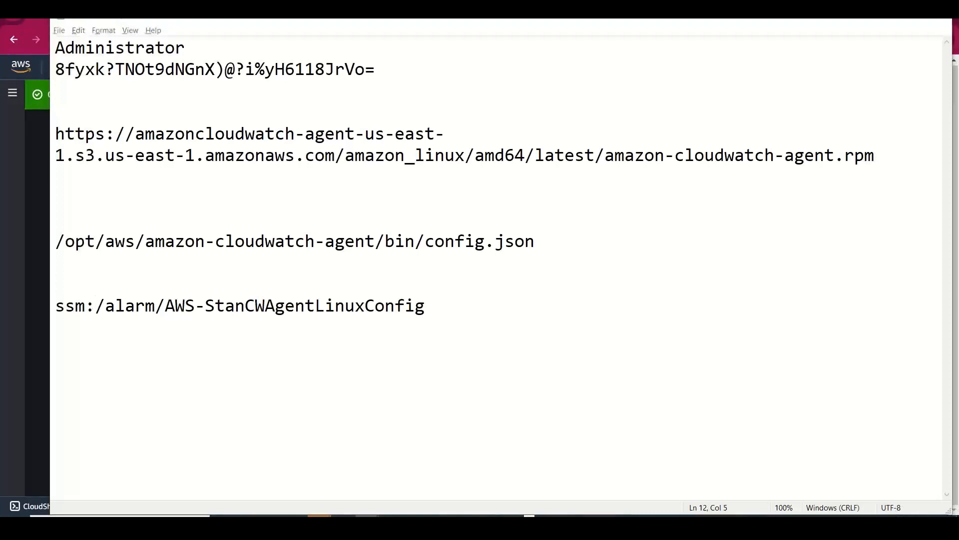
Switch to the EC2 Instance Connect terminal, recall the previous fetch-config command and delete its file:/opt/aws/amazon-cloudwatch-agent/bin/config.json argument after -c
key("alt+Tab")
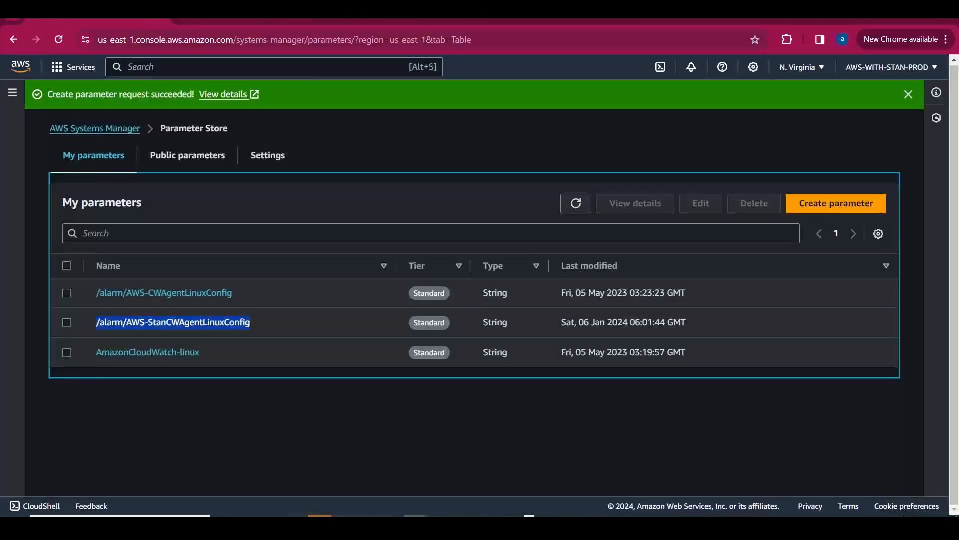
left_click(260, 25)
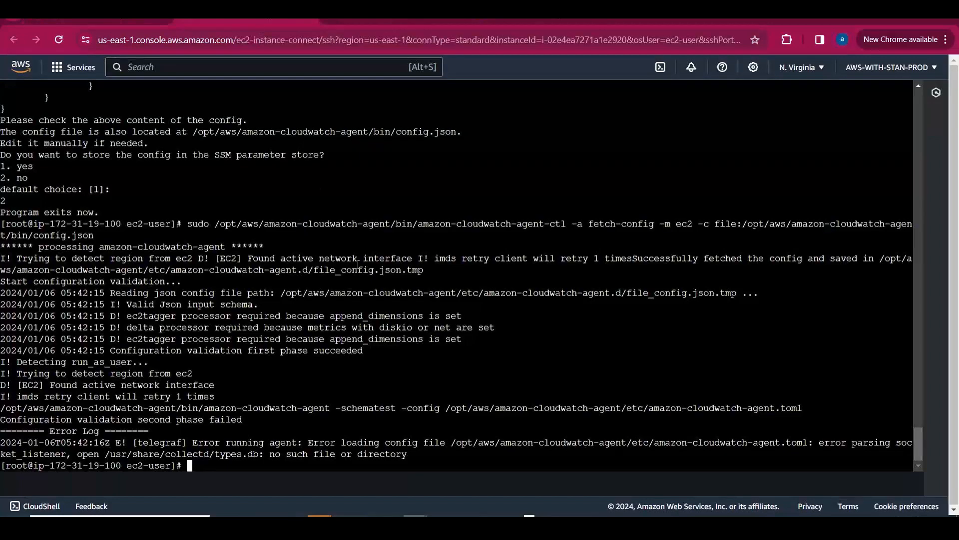
key("Up")
key("Left")
key("Left")
key("Left")
key("Left")
key("Left")
key("Left")
key("Left")
key("Left")
key("Left")
key("Left")
key("Left")
key("Left")
key("Left")
key("Left")
key("Left")
key("Left")
key("Left")
key("Left")
key("Left")
key("Left")
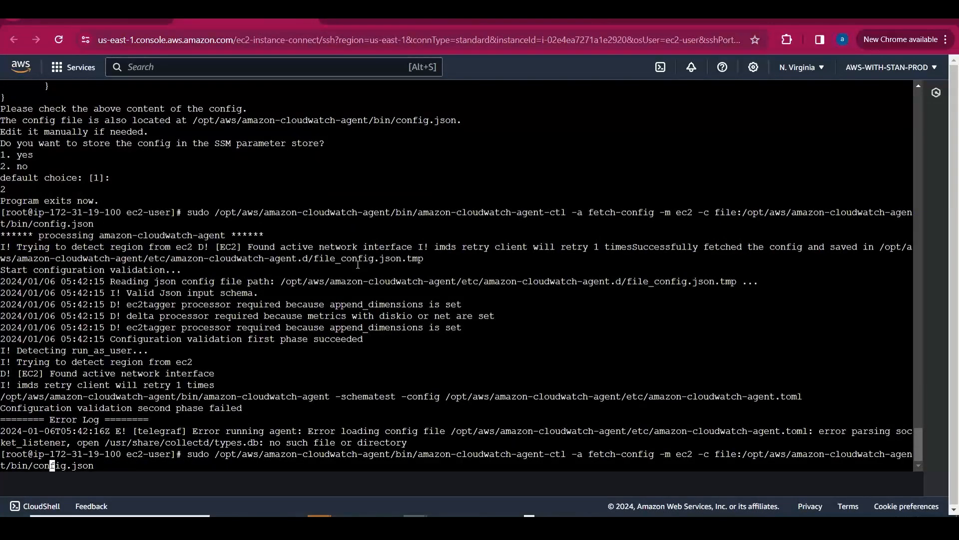
key("Left")
key("Left")
key("Left")
key("Left")
key("Left")
key("Left")
key("Left")
key("Left")
key("Left")
key("Left")
key("Left")
key("Left")
key("Left")
key("Left")
key("Left")
key("Left")
key("Left")
key("Left")
key("Left")
key("Left")
key("Delete")
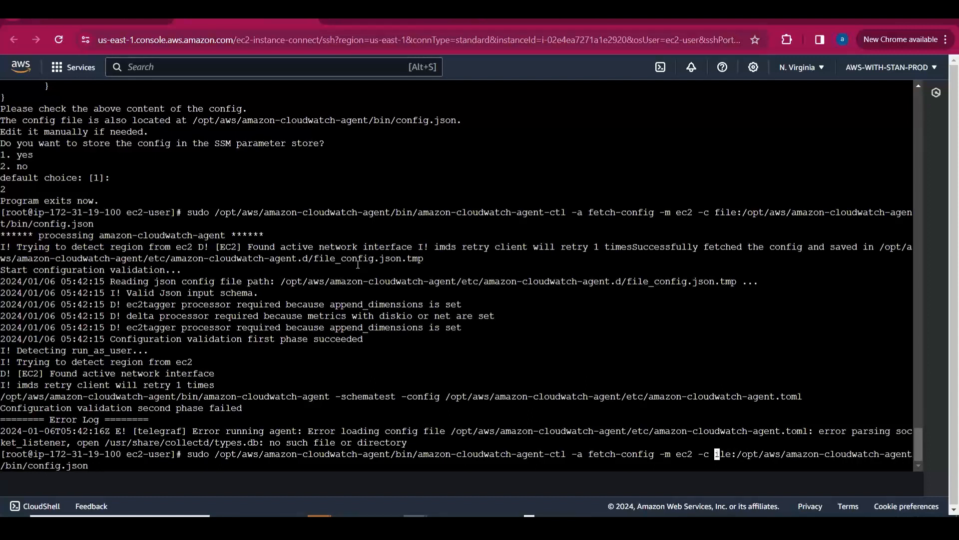
key("Delete")
key("Delete")
key("Delete")
key("Delete")
key("Delete")
key("Delete")
key("Delete")
key("Delete")
key("Delete")
key("Delete")
key("Delete")
key("Delete")
key("Delete")
key("Delete")
key("Delete")
key("Delete")
key("Delete")
key("Delete")
key("Delete")
key("Delete")
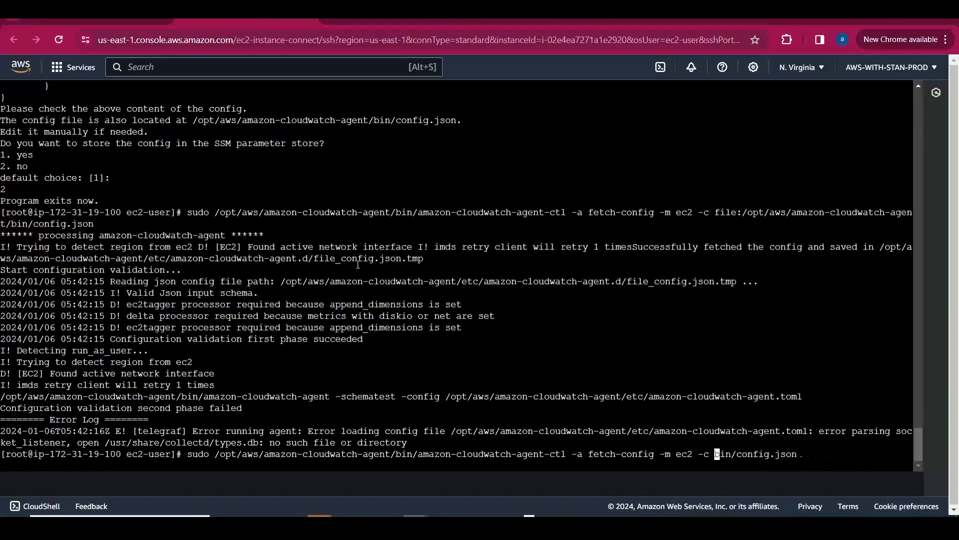
key("Delete")
key("Delete")
key("Delete")
key("Delete")
Copy ssm:/alarm/AWS-StanCWAgentLinuxConfig from the notes and paste it after -c in the terminal command
key("alt+Tab")
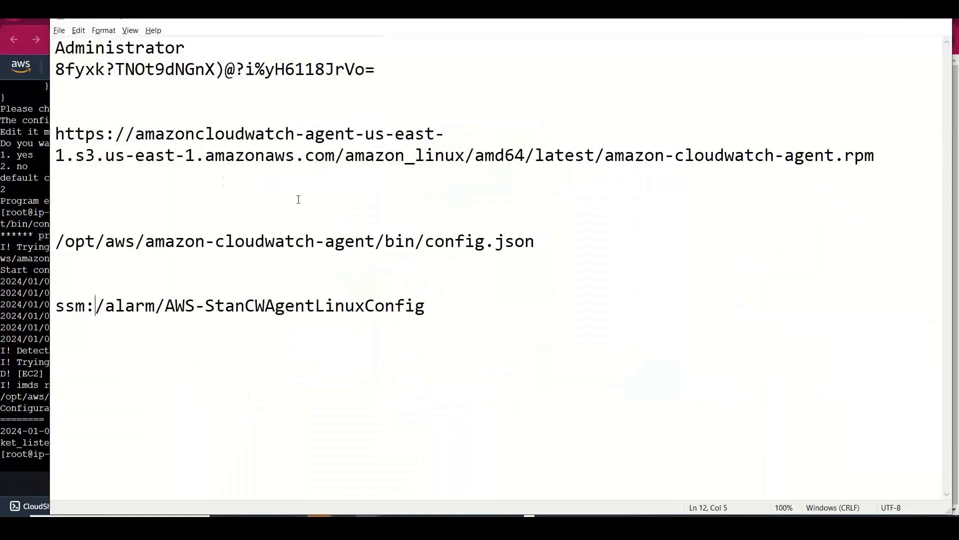
left_click_drag(425, 306, 54, 306)
right_click(58, 307)
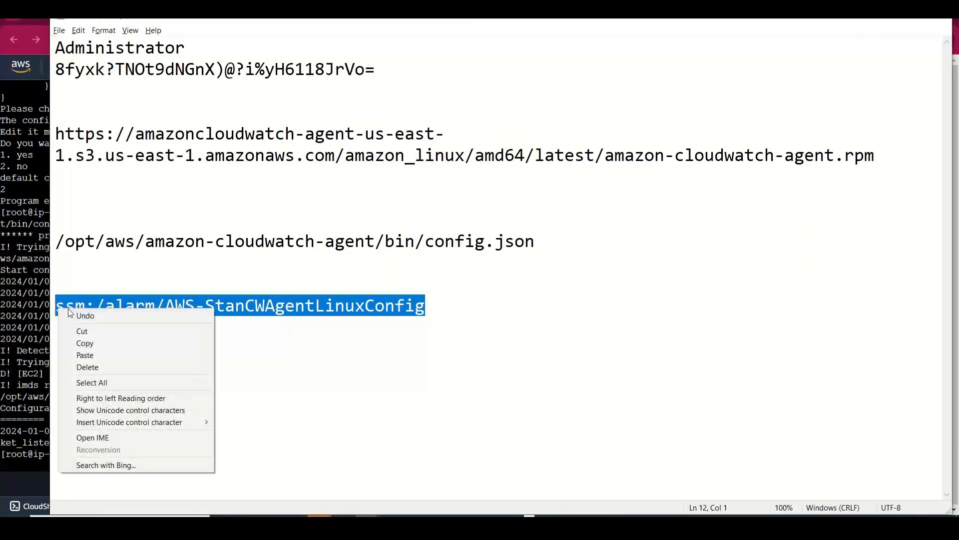
left_click(85, 344)
key("alt+Tab")
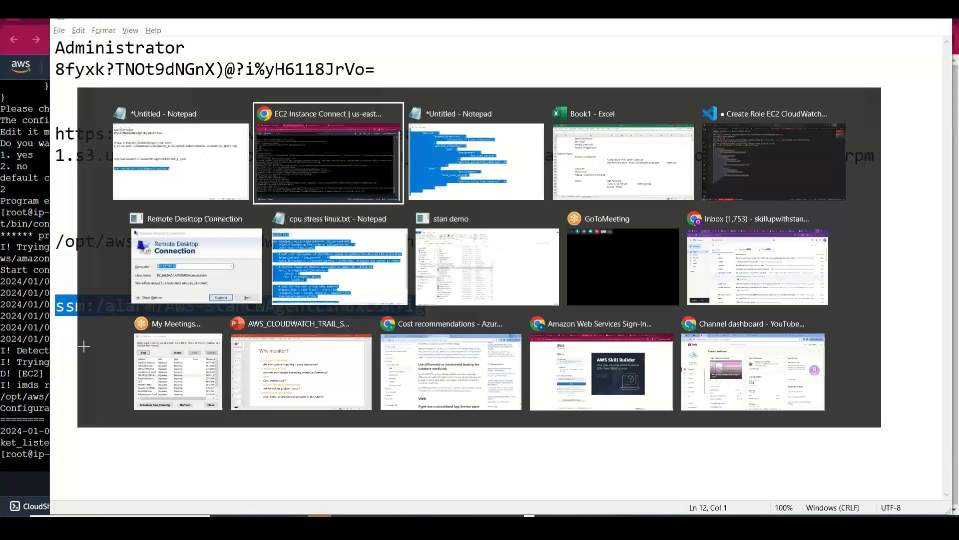
right_click(738, 379)
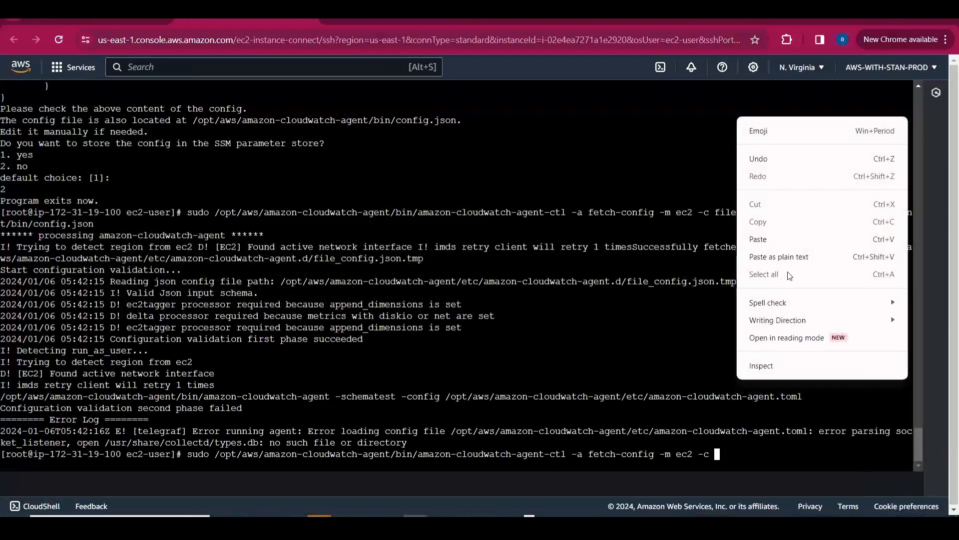
left_click(802, 239)
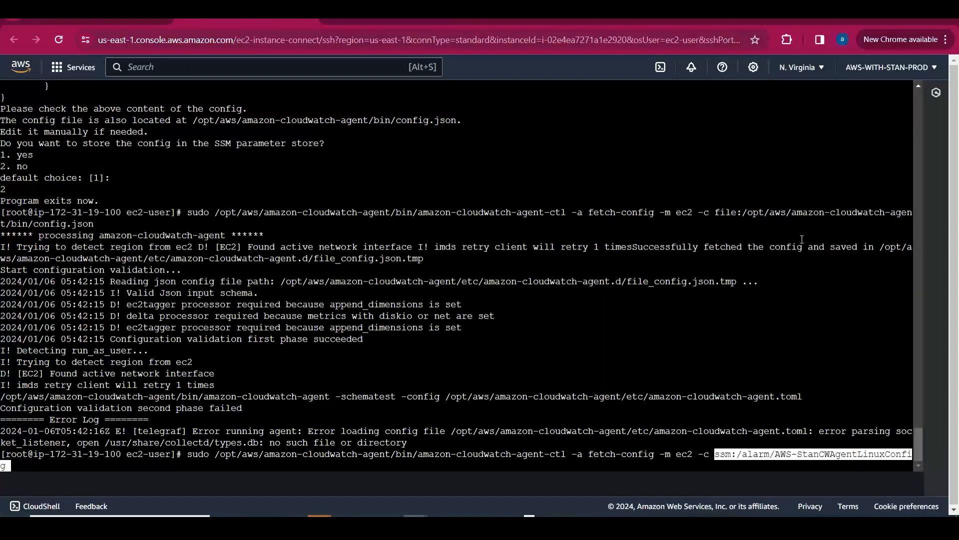
Append the -s option to the fetch-config command, run it and check the configuration validation lines in the output
key("Return")
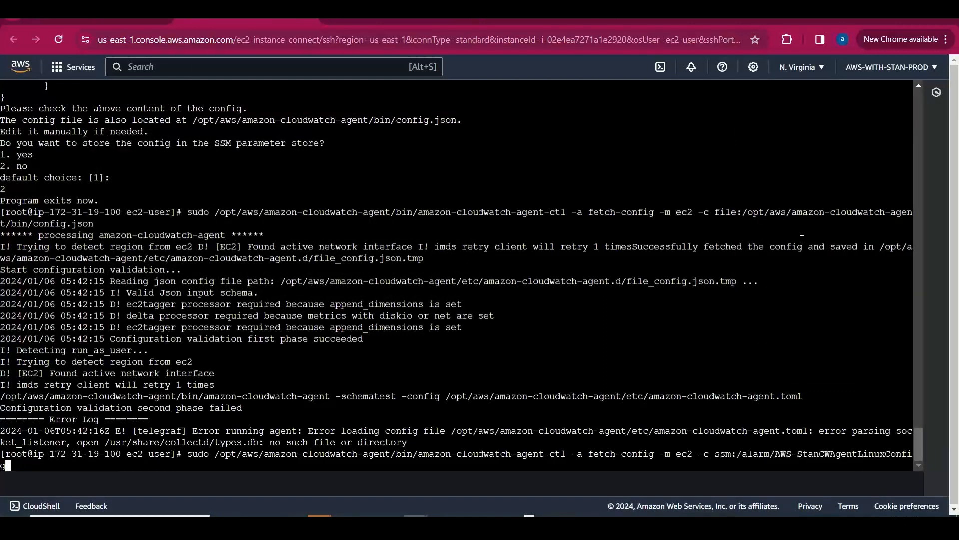
type("-s")
key("Return")
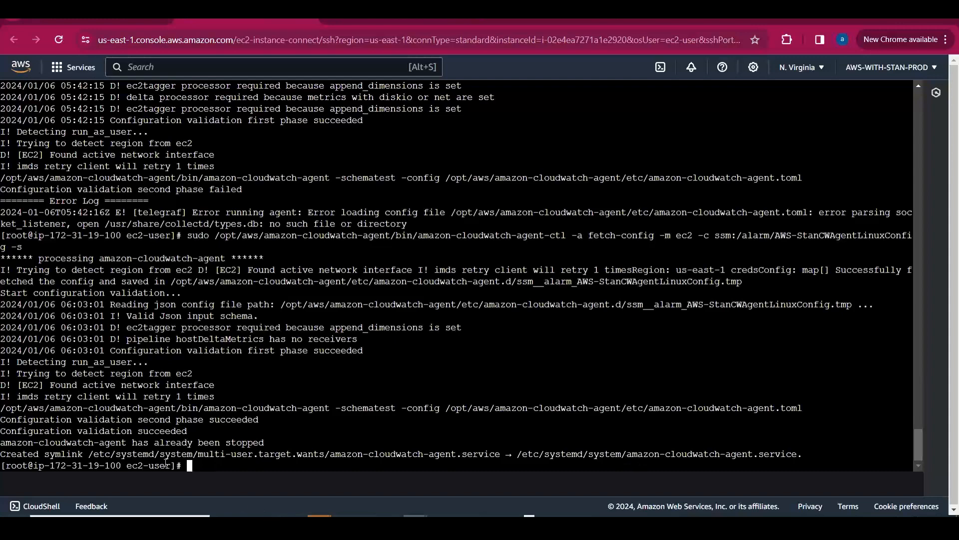
left_click_drag(187, 433, 7, 423)
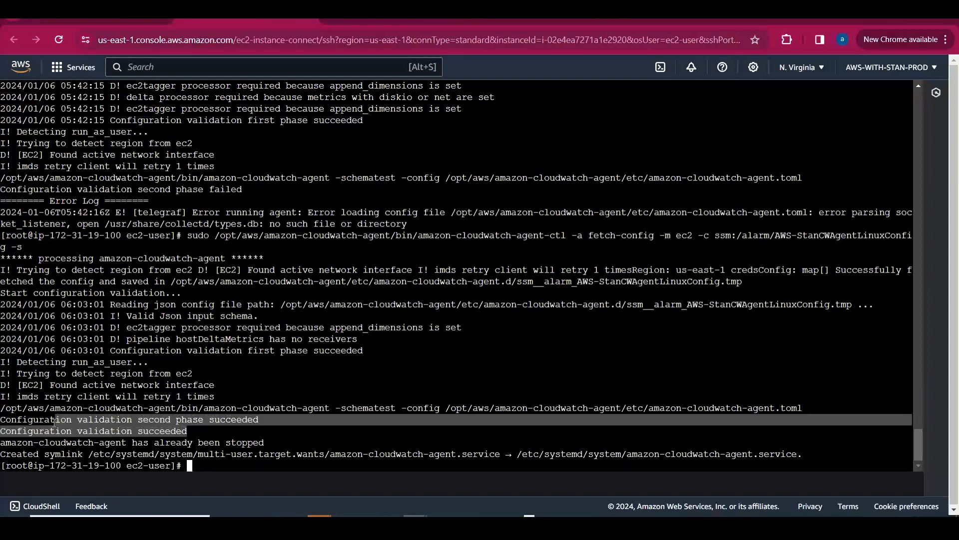
left_click(329, 433)
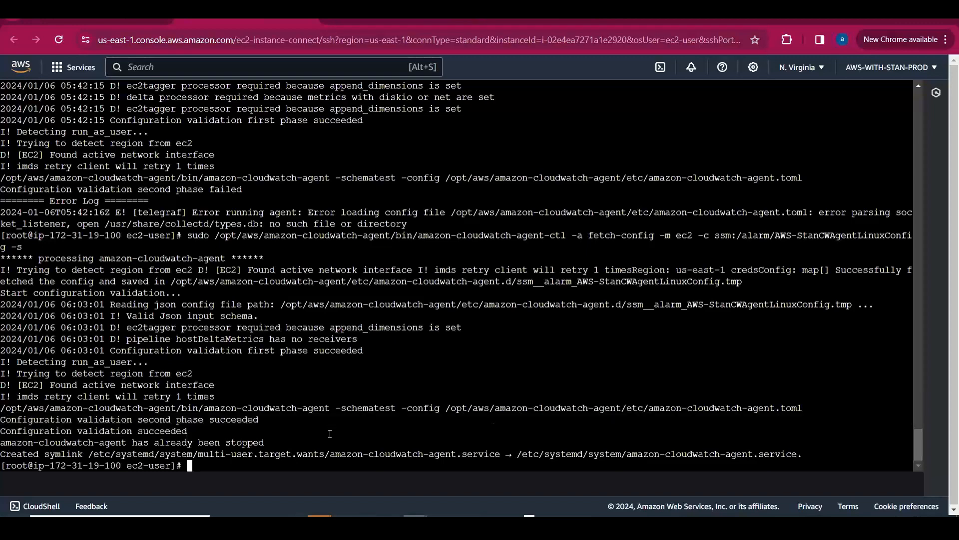
Recall the fetch-config command, replace its arguments with -m ec2 -a status, run it and check the agent's configstatus and starttime
key("Up")
key("BackSpace")
key("BackSpace")
key("BackSpace")
key("BackSpace")
key("BackSpace")
key("BackSpace")
key("BackSpace")
key("BackSpace")
key("BackSpace")
key("BackSpace")
key("BackSpace")
key("BackSpace")
key("BackSpace")
key("BackSpace")
key("BackSpace")
key("BackSpace")
key("BackSpace")
key("BackSpace")
key("BackSpace")
key("BackSpace")
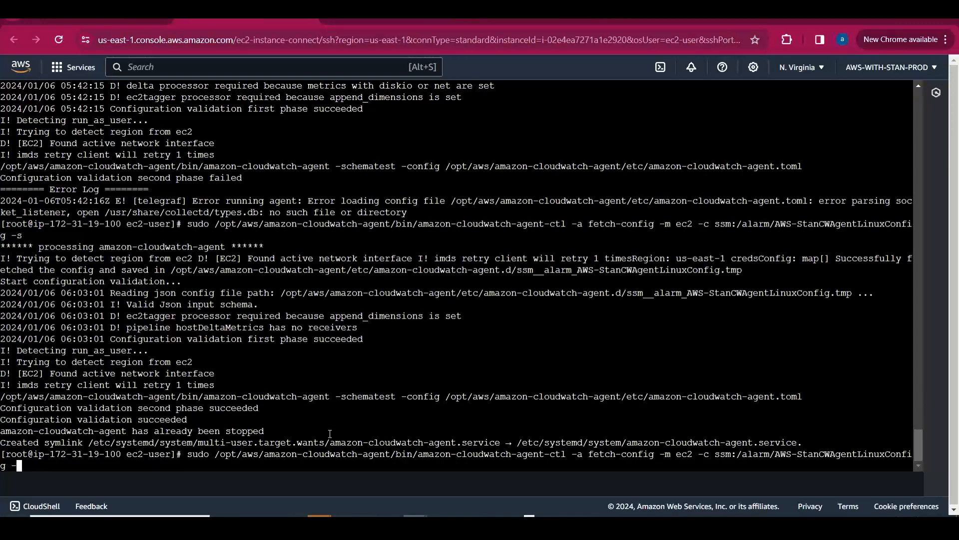
key("BackSpace")
key("BackSpace")
key("BackSpace")
key("BackSpace")
key("BackSpace")
key("BackSpace")
key("BackSpace")
key("BackSpace")
key("BackSpace")
key("BackSpace")
key("BackSpace")
key("BackSpace")
key("BackSpace")
key("BackSpace")
key("BackSpace")
key("BackSpace")
key("BackSpace")
key("BackSpace")
key("BackSpace")
key("BackSpace")
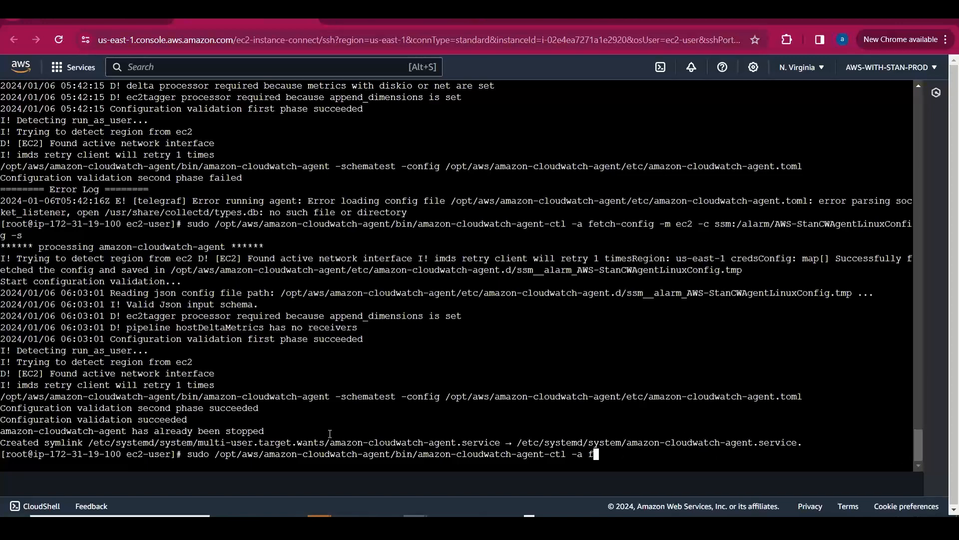
key("BackSpace")
key("BackSpace")
key("BackSpace")
type("m ec2 -a status")
key("Return")
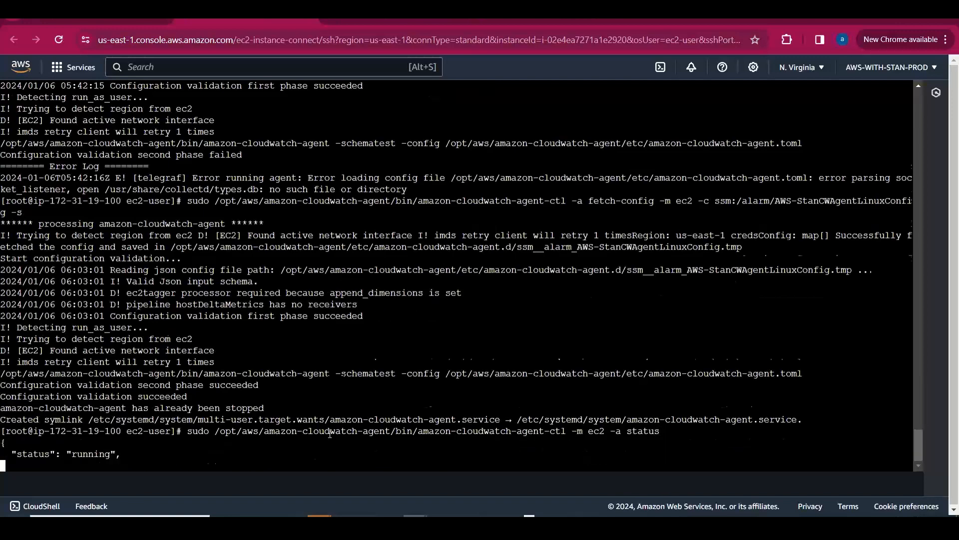
double_click(143, 430)
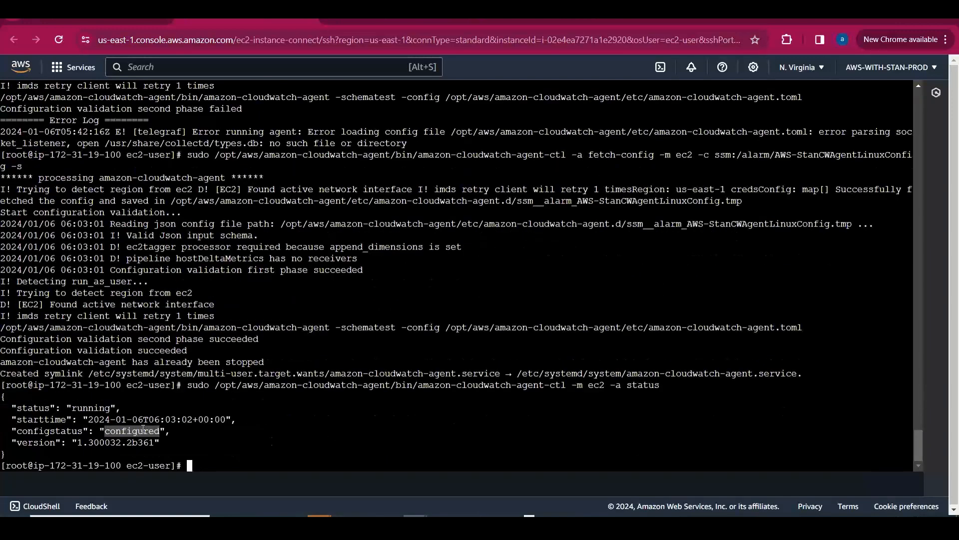
left_click_drag(93, 418, 227, 418)
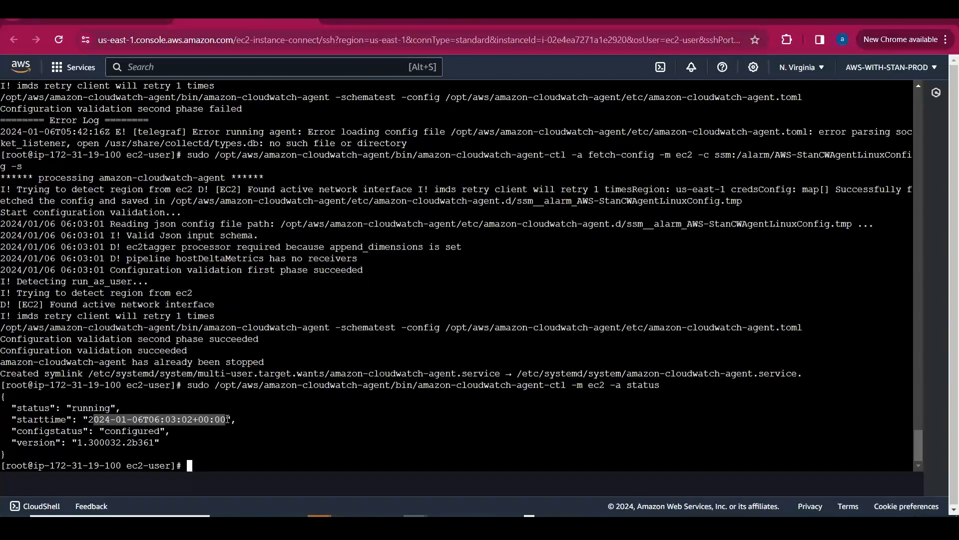
double_click(140, 431)
left_click_drag(102, 419, 161, 420)
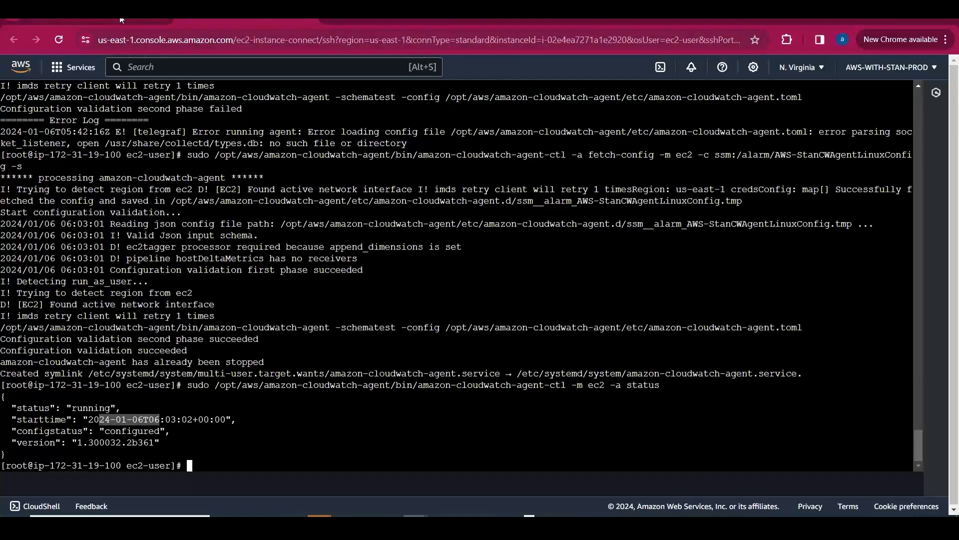
Switch to CloudWatch, browse all metrics, clear the instance filter, go up to the list of all namespaces and refresh
left_click(398, 20)
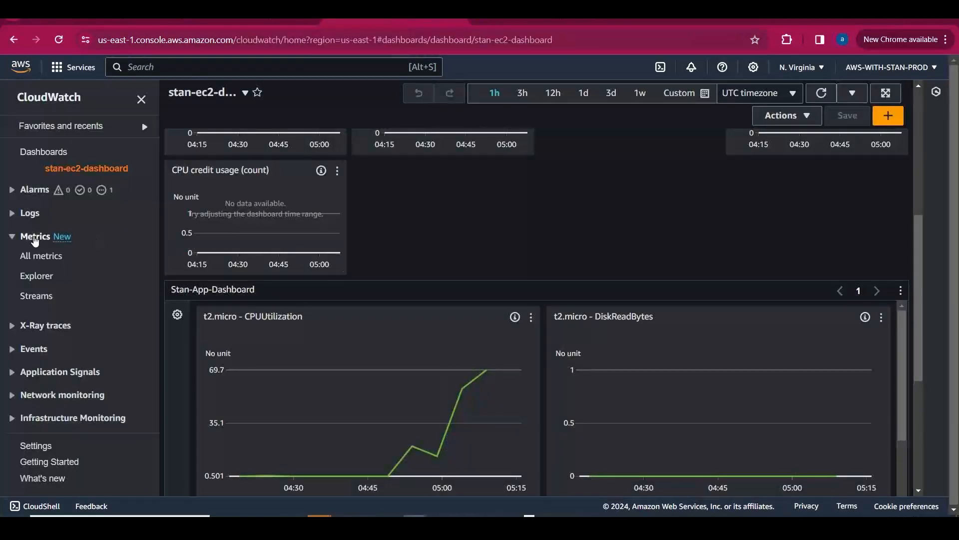
left_click(35, 238)
left_click(35, 238)
left_click(44, 257)
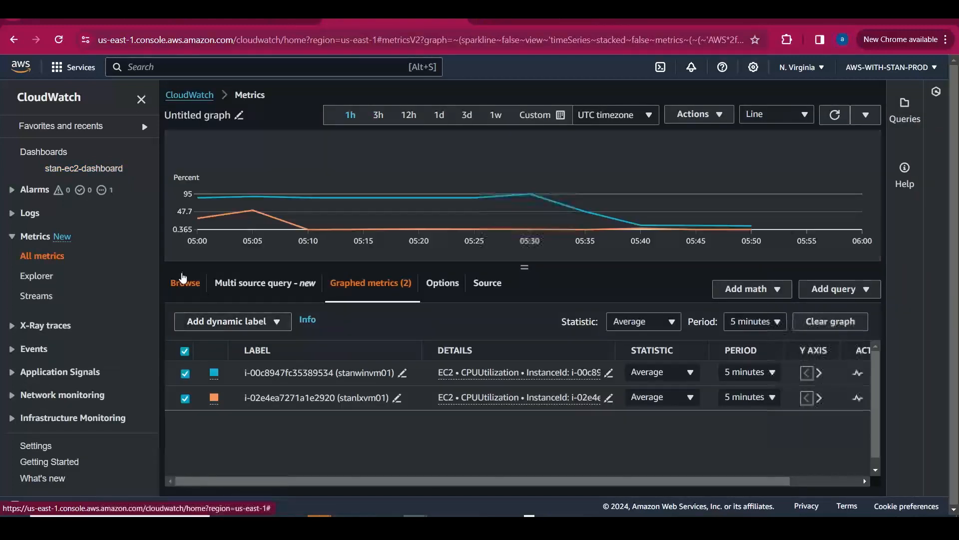
left_click(183, 280)
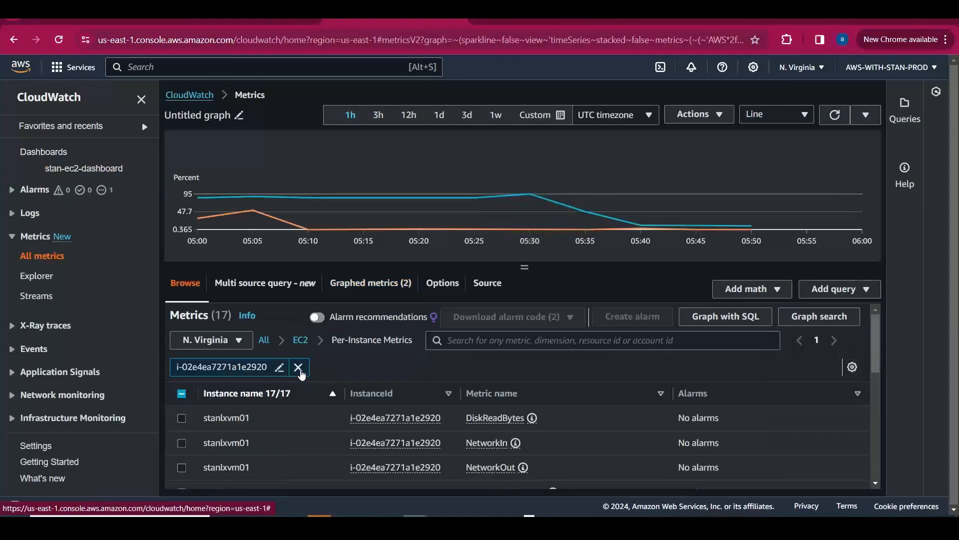
left_click(299, 369)
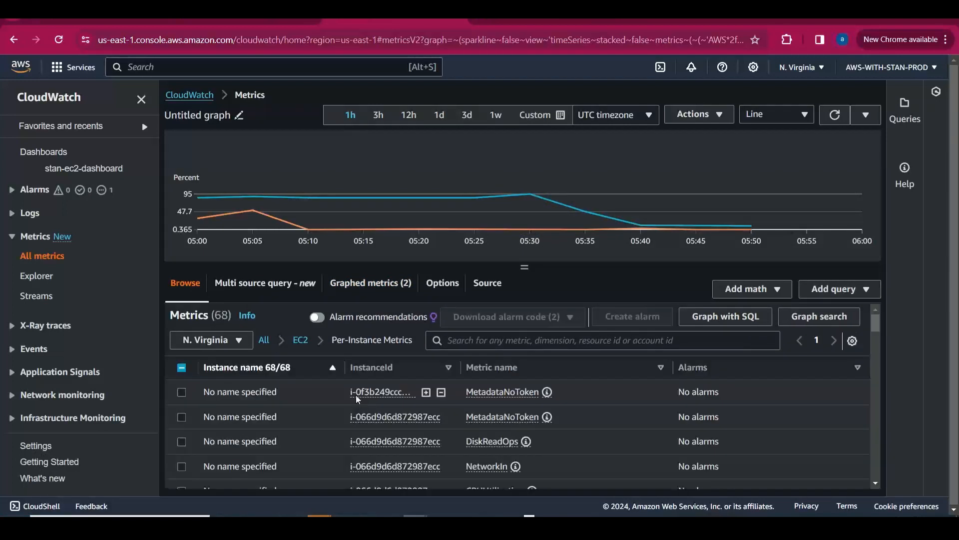
left_click(300, 340)
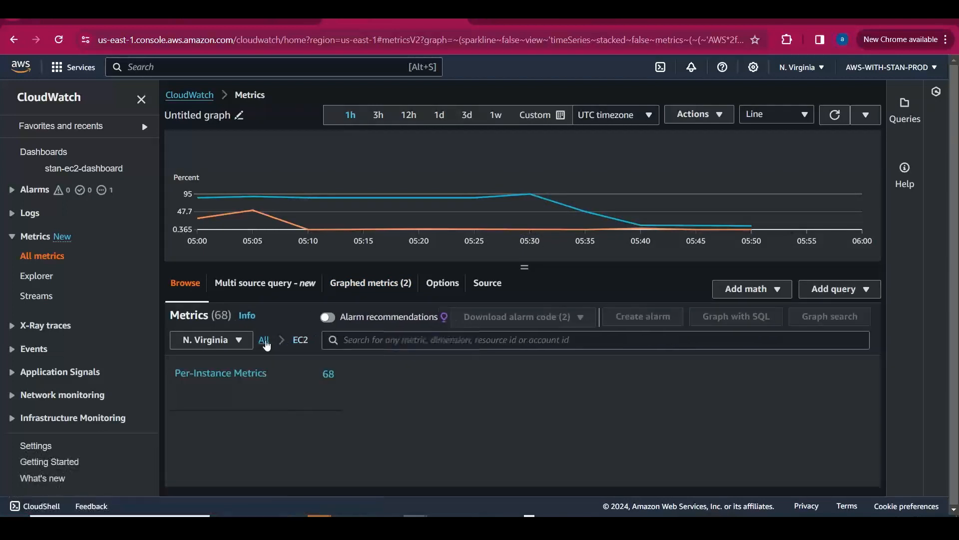
left_click(263, 340)
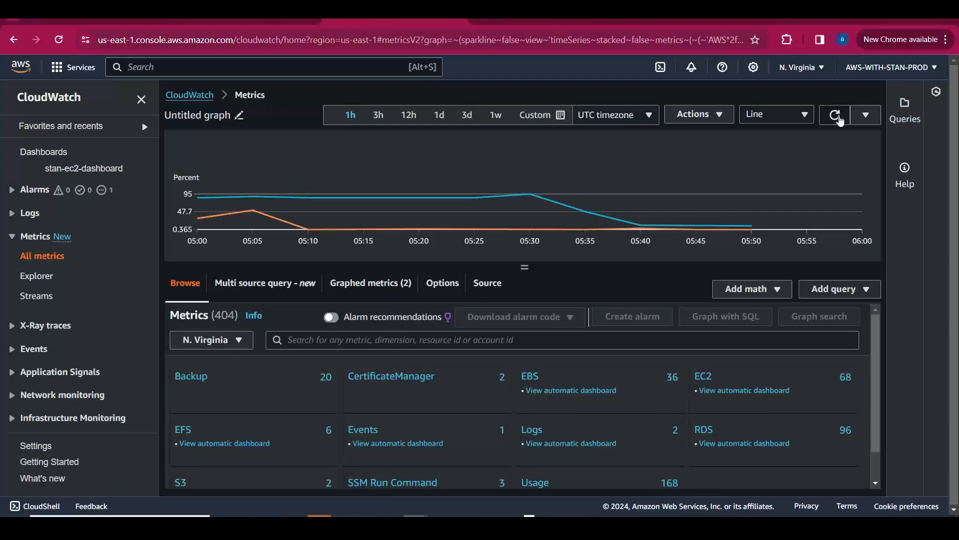
left_click(840, 119)
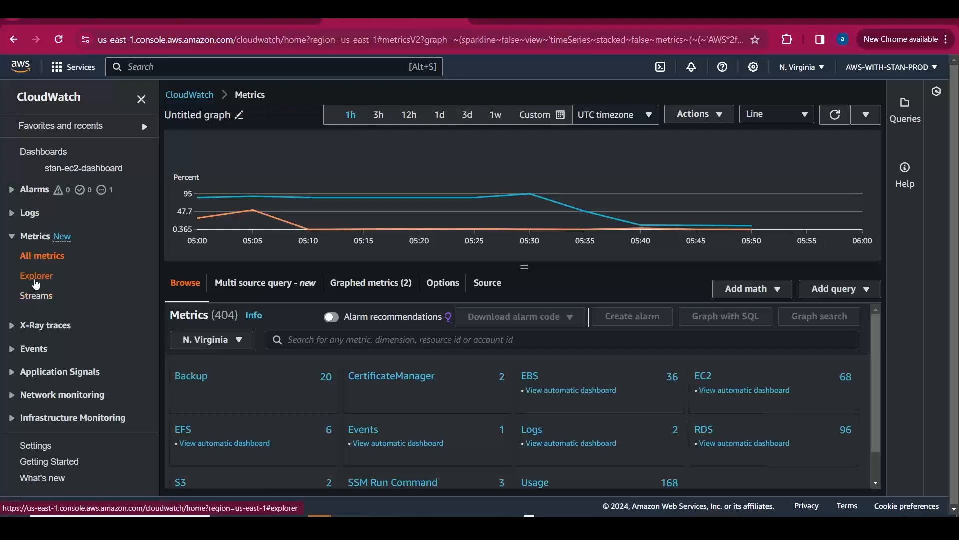
Visit the metrics Explorer and the CloudWatch overview, then reopen all metrics and browse the namespaces for custom ones
left_click(35, 282)
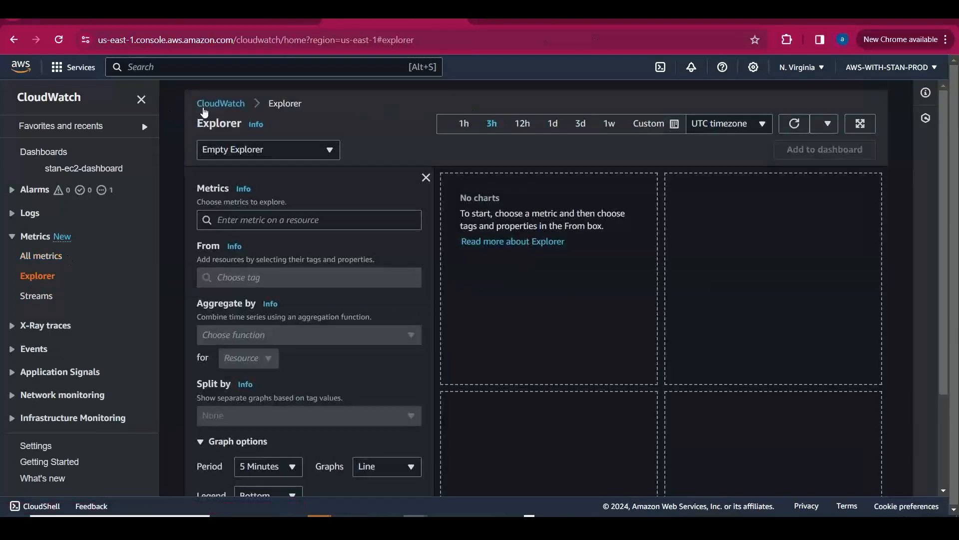
left_click(210, 104)
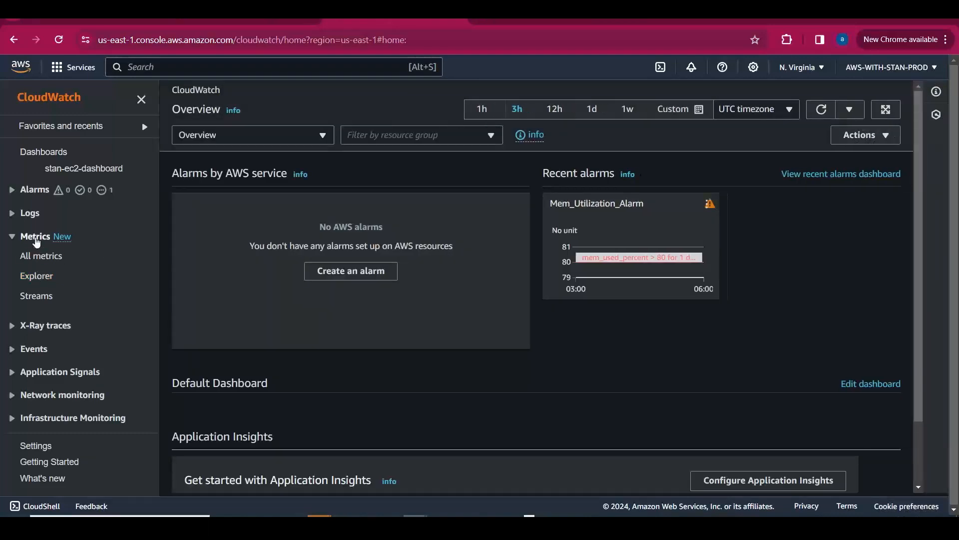
left_click(36, 237)
left_click(36, 242)
left_click(45, 257)
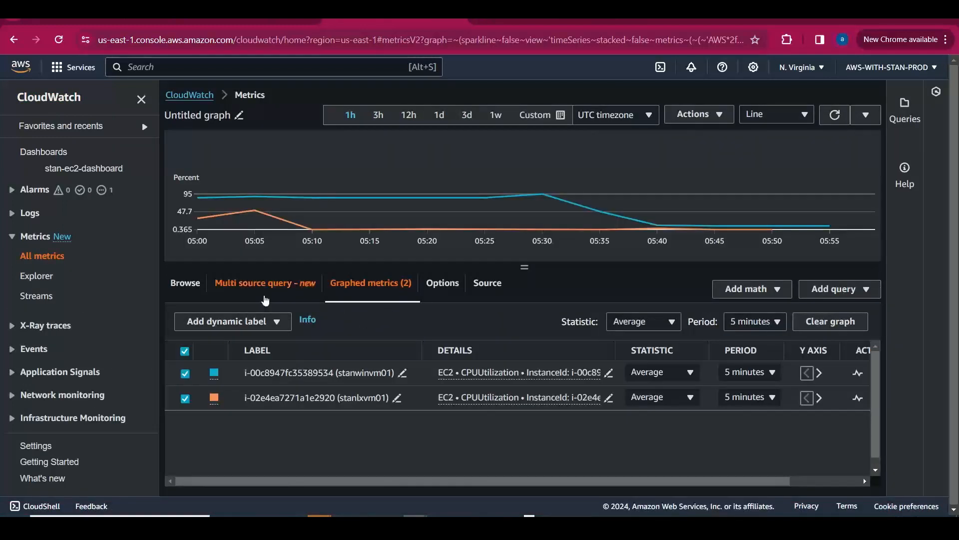
left_click(263, 284)
left_click(190, 289)
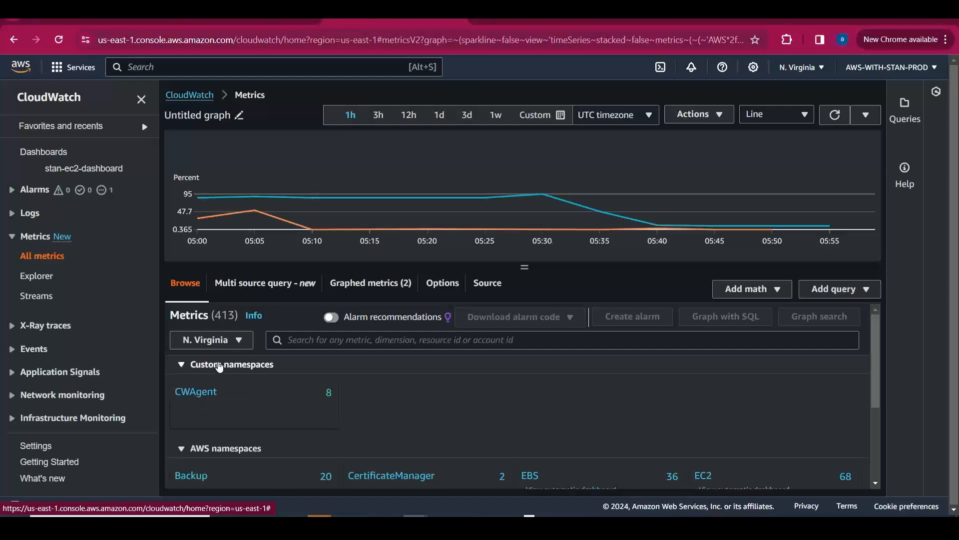
Open the InstanceId metrics in the CWAgent namespace and examine the memory metric name listed for stanlxvm01
left_click(191, 396)
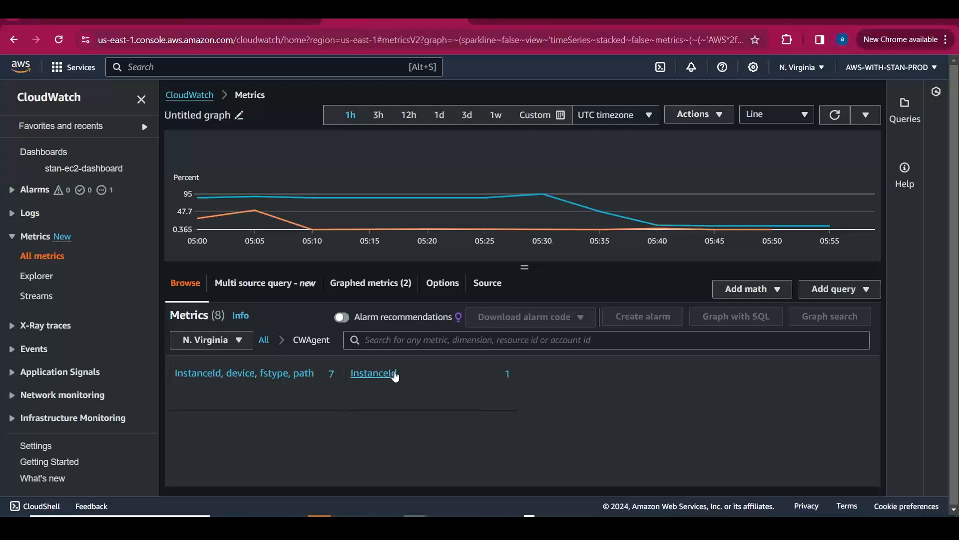
left_click(394, 376)
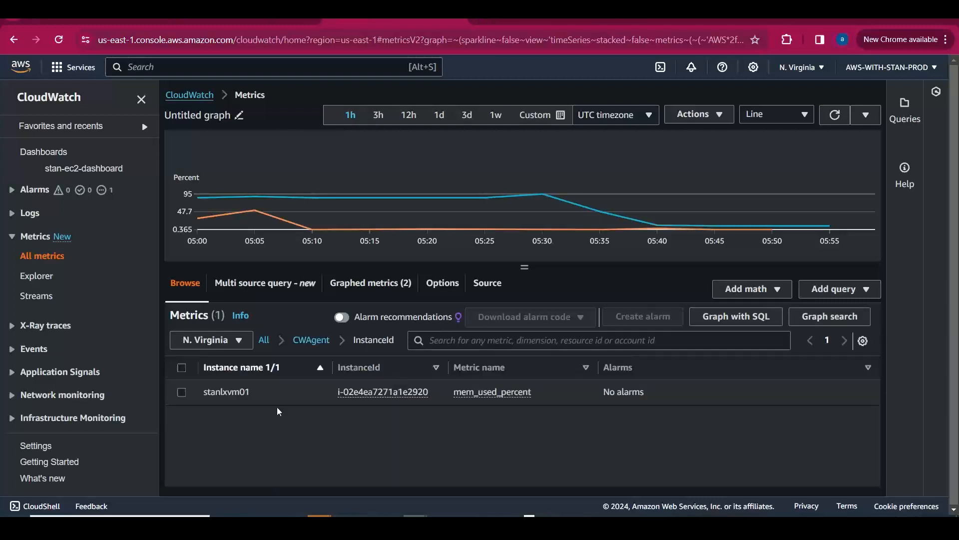
mouse_move(540, 397)
left_click_drag(454, 393, 542, 433)
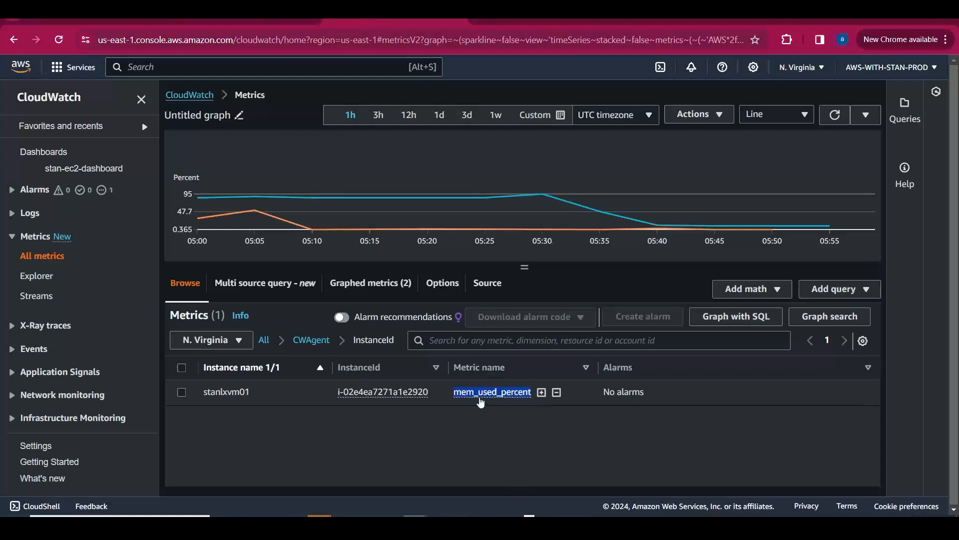
Switch to the Notepad window with the agent's JSON configuration and review its memory and disk measurements and the memory collection interval
key("alt+Tab")
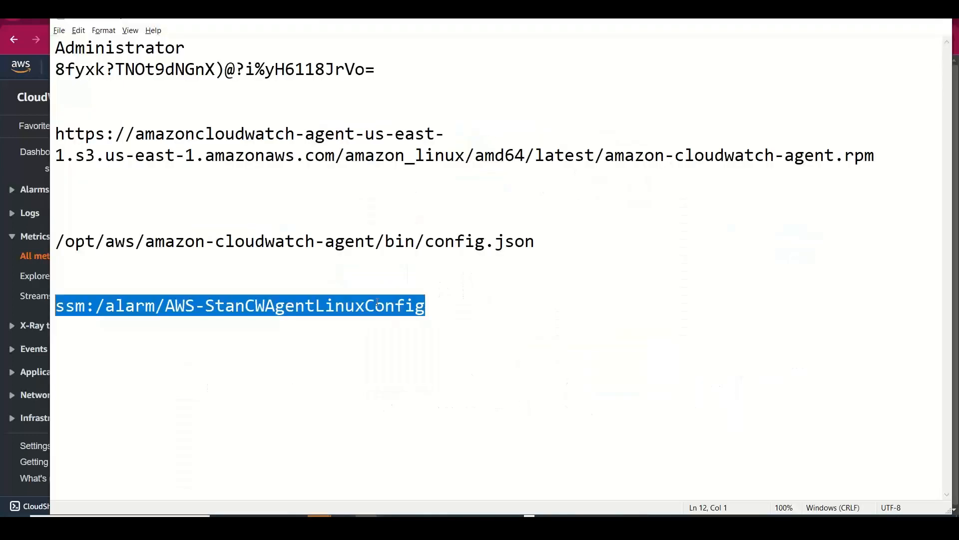
key("alt+Tab")
key("Tab")
key("Tab")
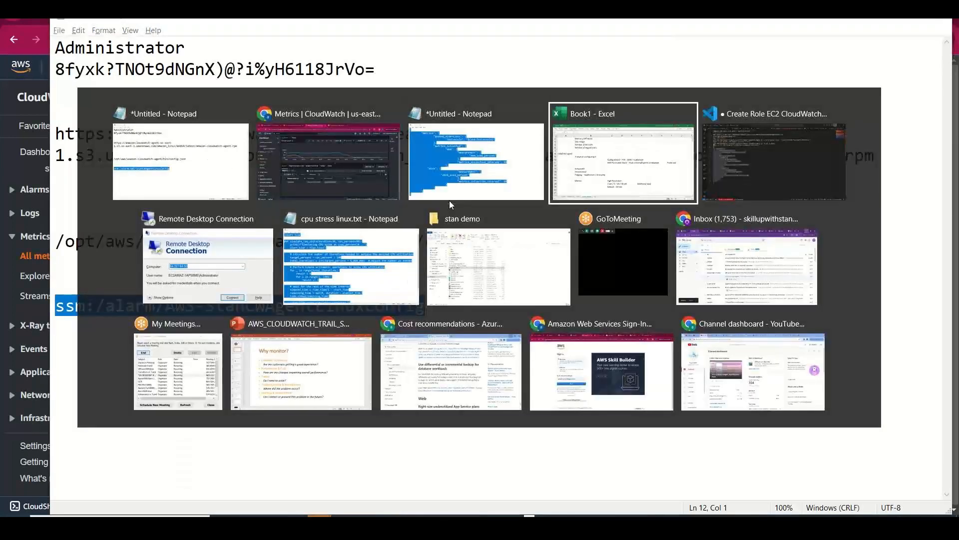
left_click(449, 200)
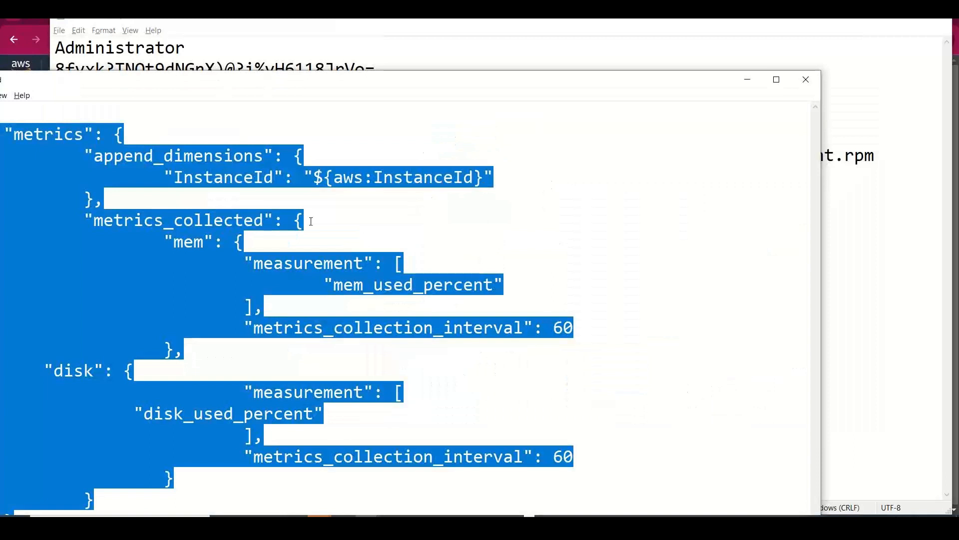
left_click_drag(494, 285, 333, 286)
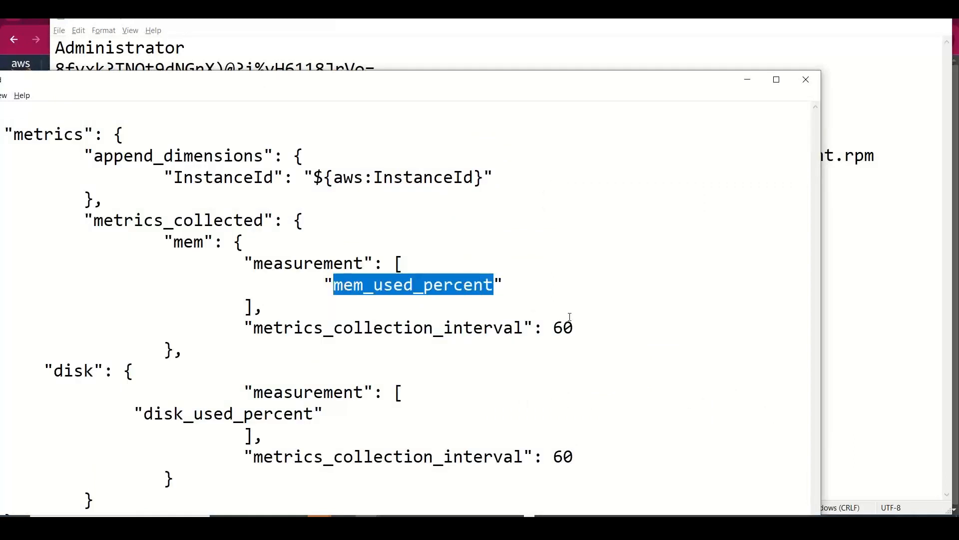
left_click_drag(575, 327, 543, 328)
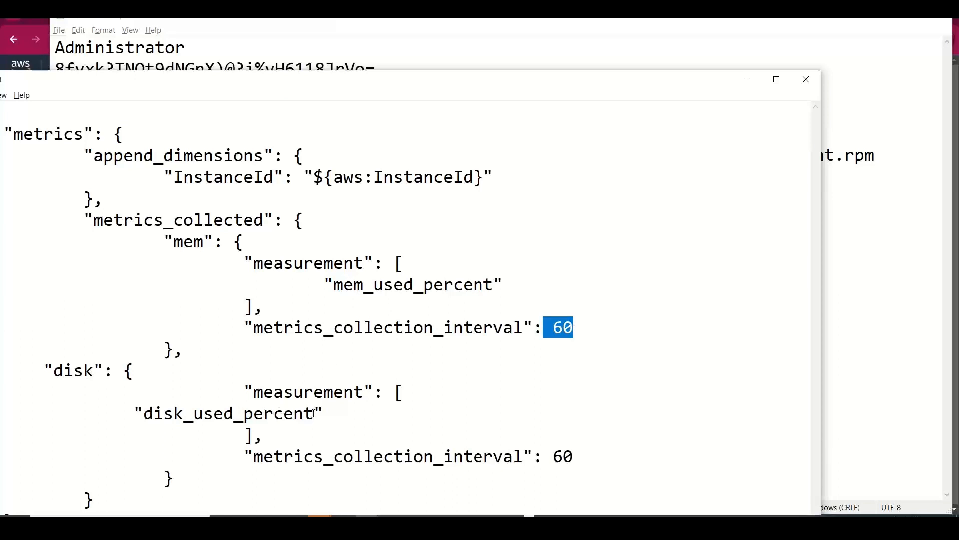
left_click_drag(313, 414, 150, 416)
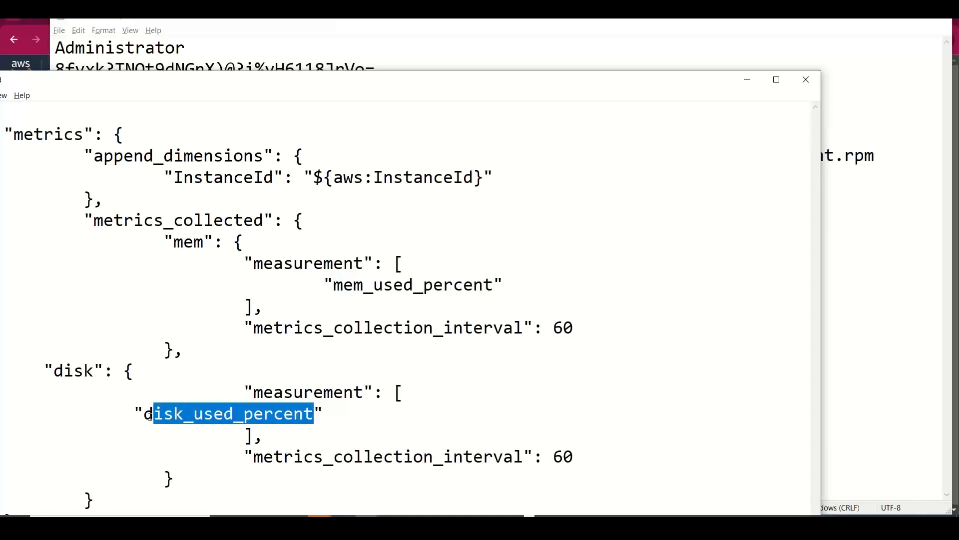
Switch back to CloudWatch and examine the disk_used_percent metrics under CWAgent's InstanceId, device, fstype, path dimensions
key("alt+Tab")
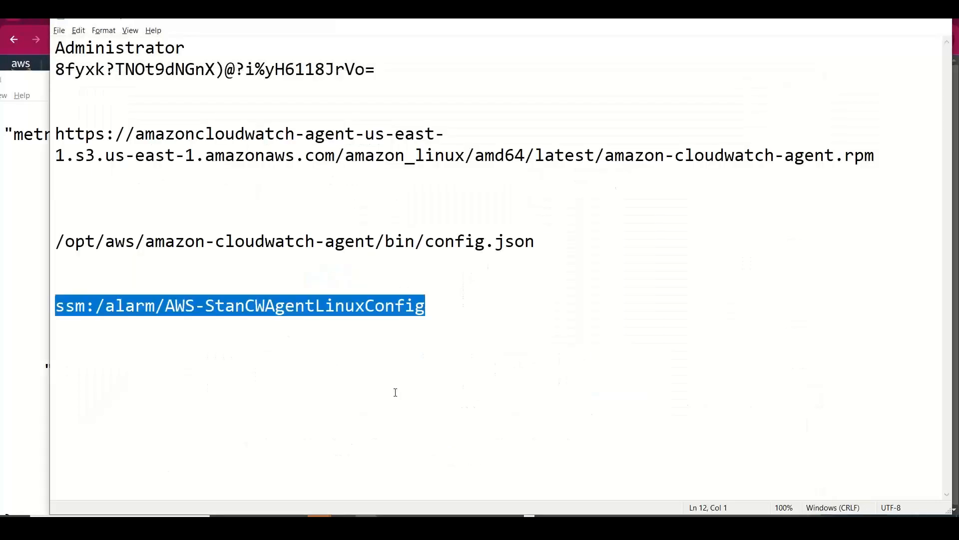
key("alt+Tab")
key("alt+Tab")
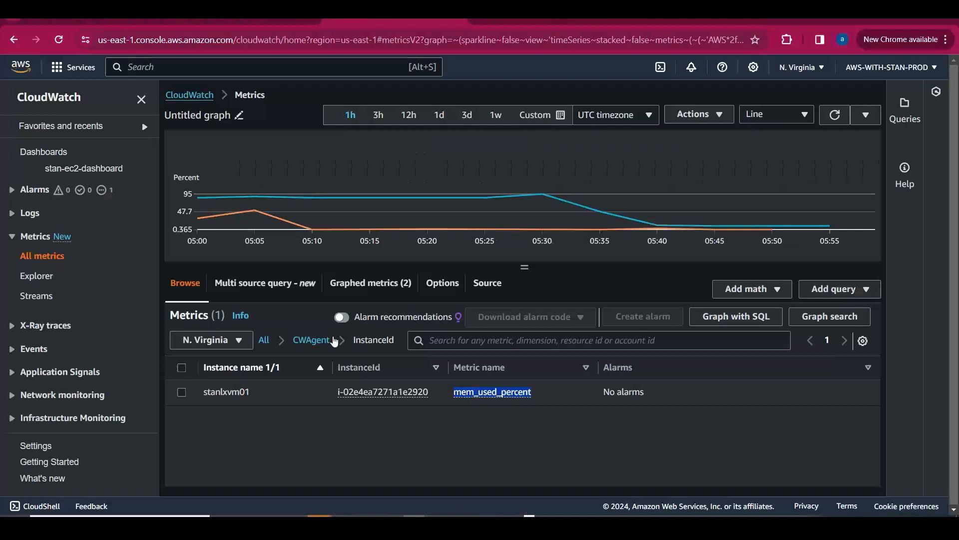
left_click(311, 340)
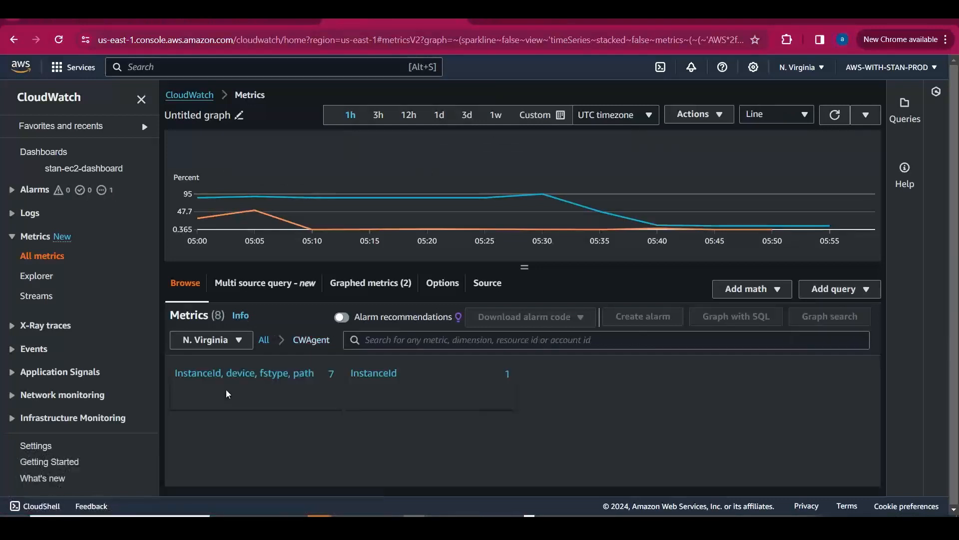
left_click(257, 375)
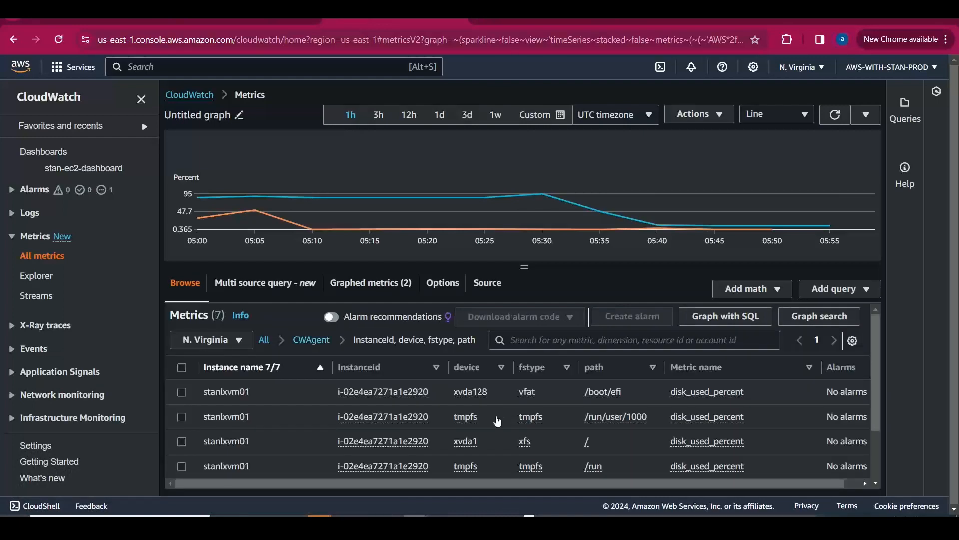
left_click_drag(875, 366, 877, 396)
mouse_move(738, 399)
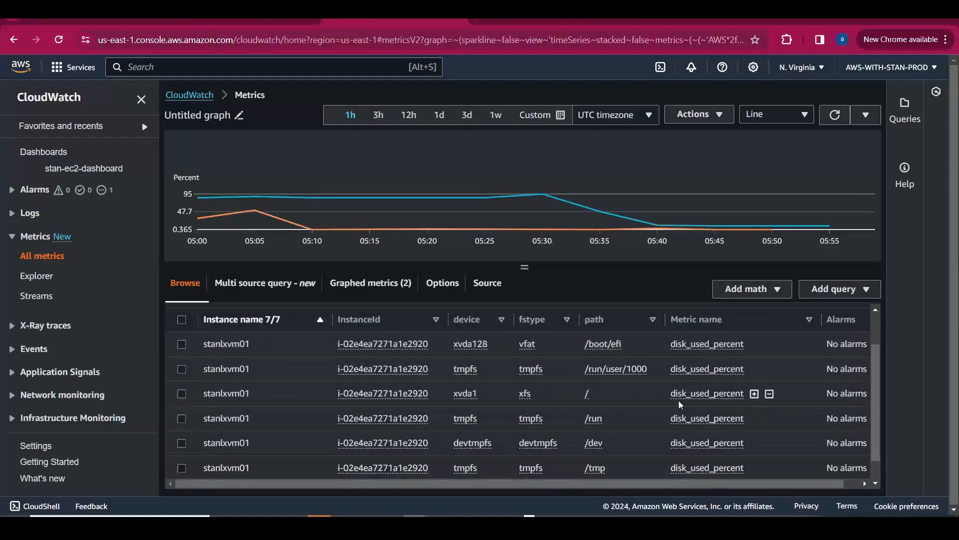
left_click_drag(669, 393, 741, 393)
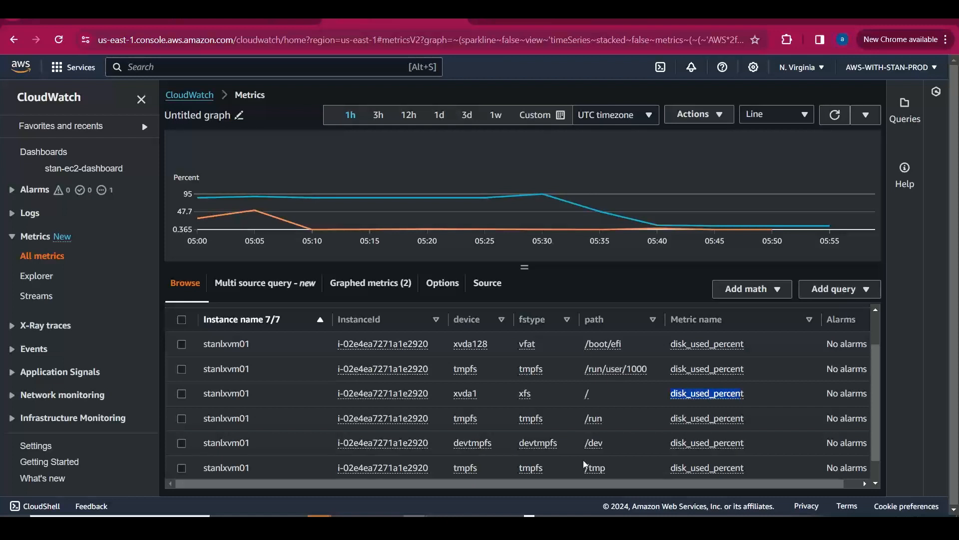
Add the disk_used_percent metric of stanlxvm01's xvda1 device at path / to the graph and return to the CWAgent namespace
left_click(181, 397)
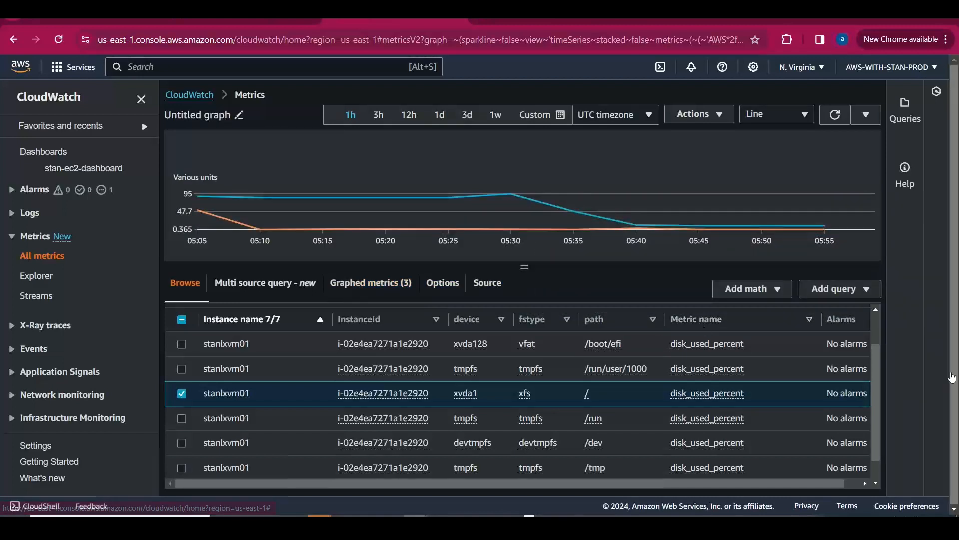
scroll(877, 397, "up", 2)
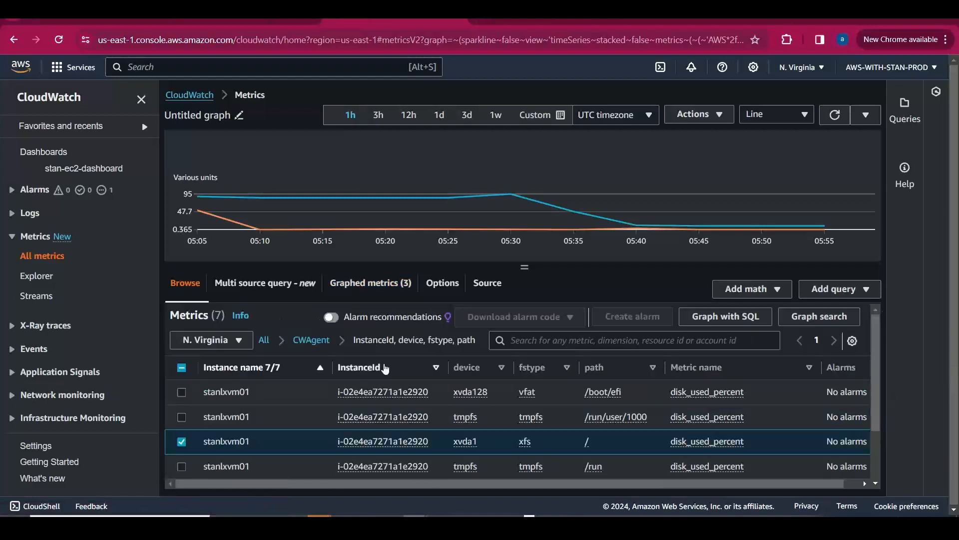
left_click(306, 339)
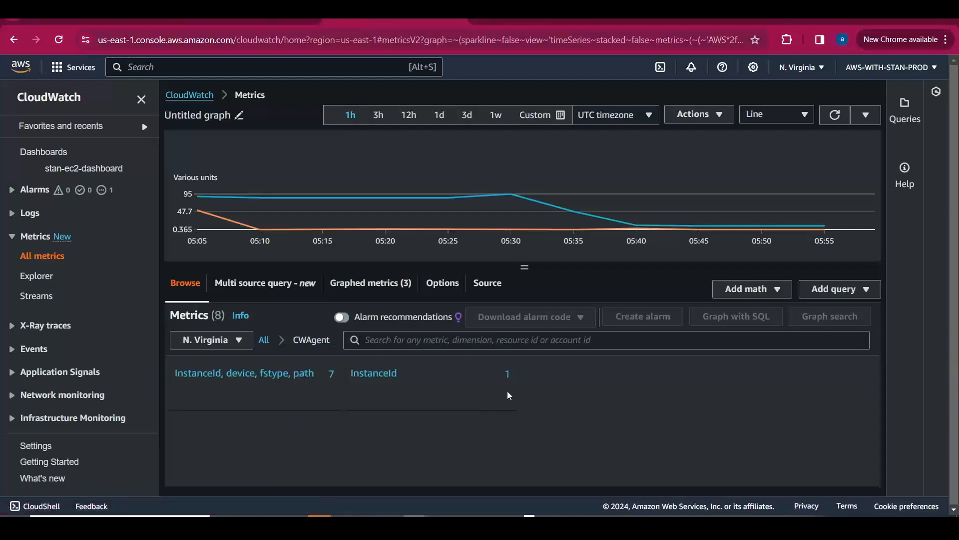
Add stanlxvm01's mem_used_percent metric from the CWAgent InstanceId dimension to the graph and return to the list of all namespaces
left_click(374, 373)
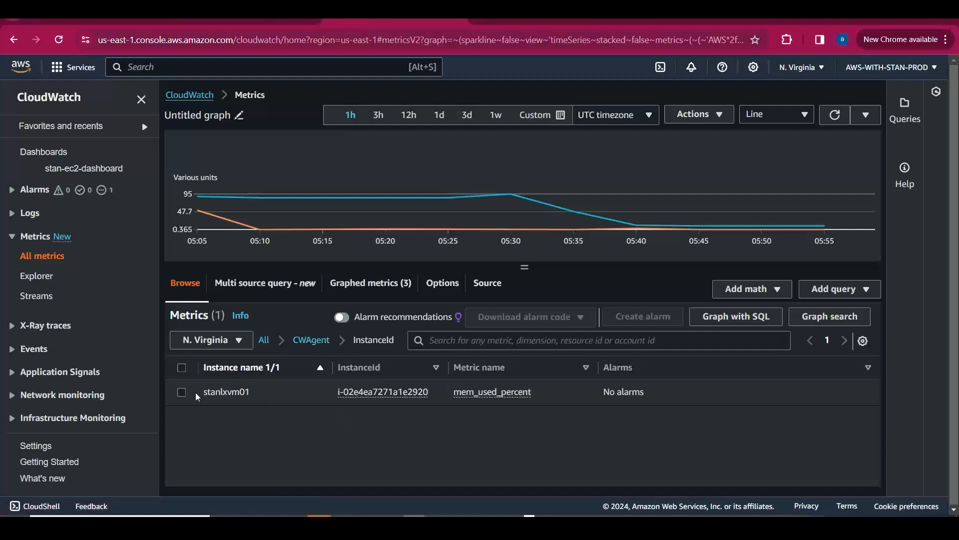
left_click(182, 392)
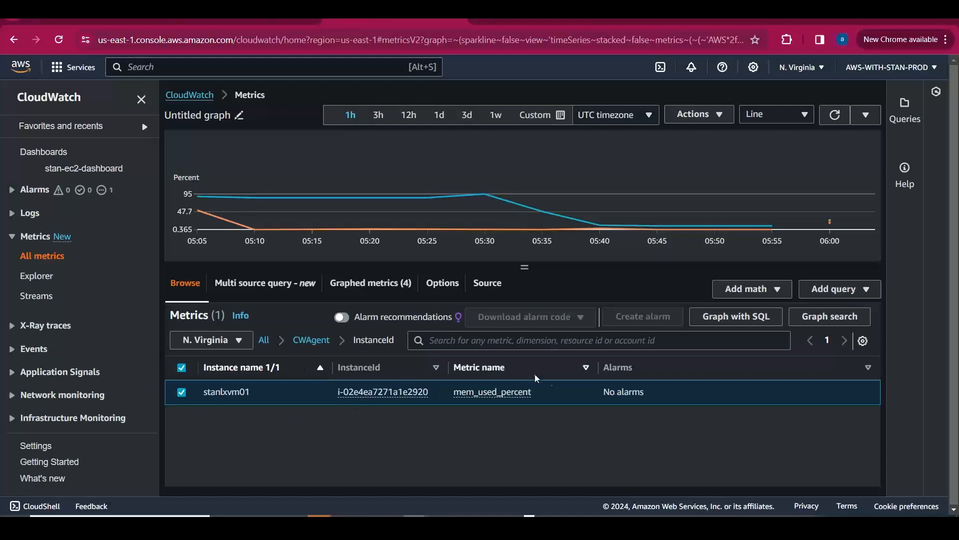
left_click_drag(454, 393, 519, 402)
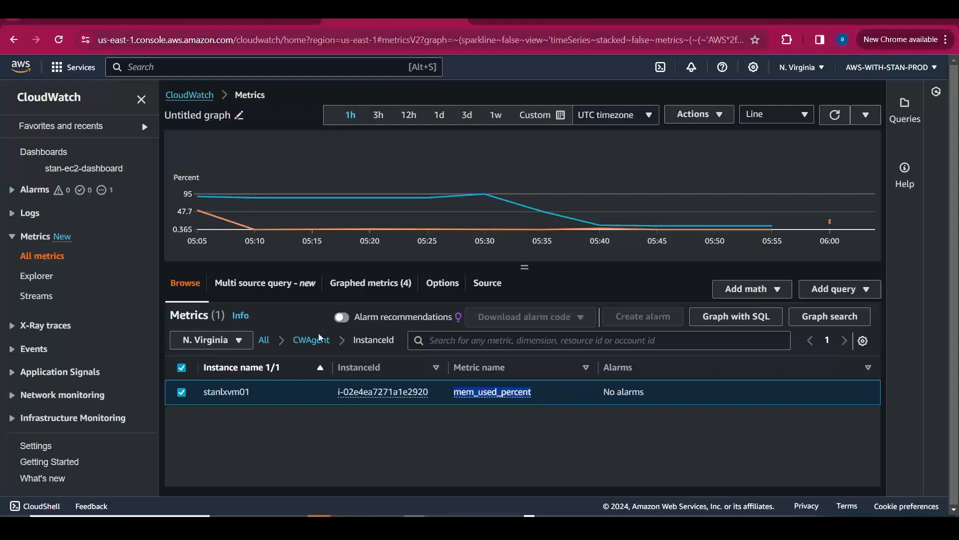
left_click(303, 341)
left_click(264, 340)
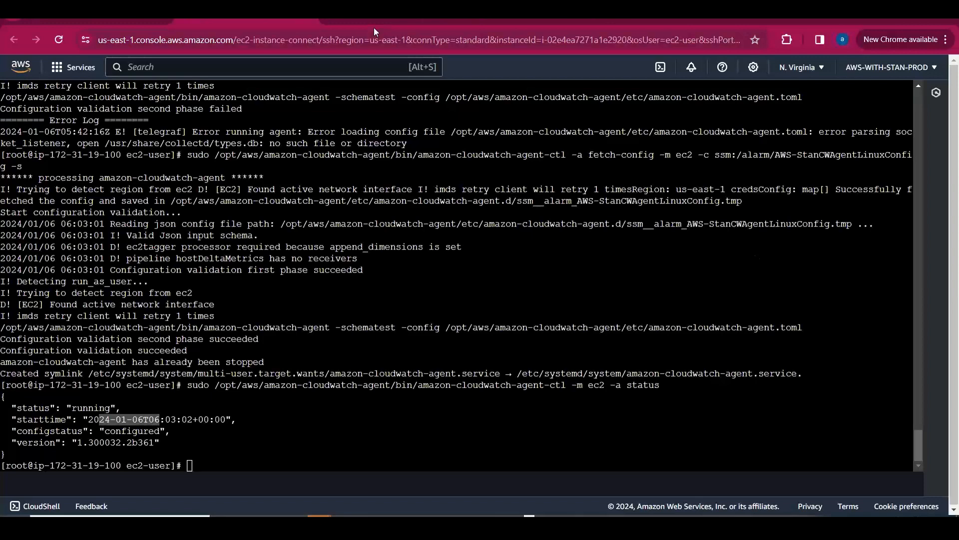
Reopen the CWAgent metrics by InstanceId and remove stanlxvm01's mem_used_percent metric from the graph
left_click(104, 21)
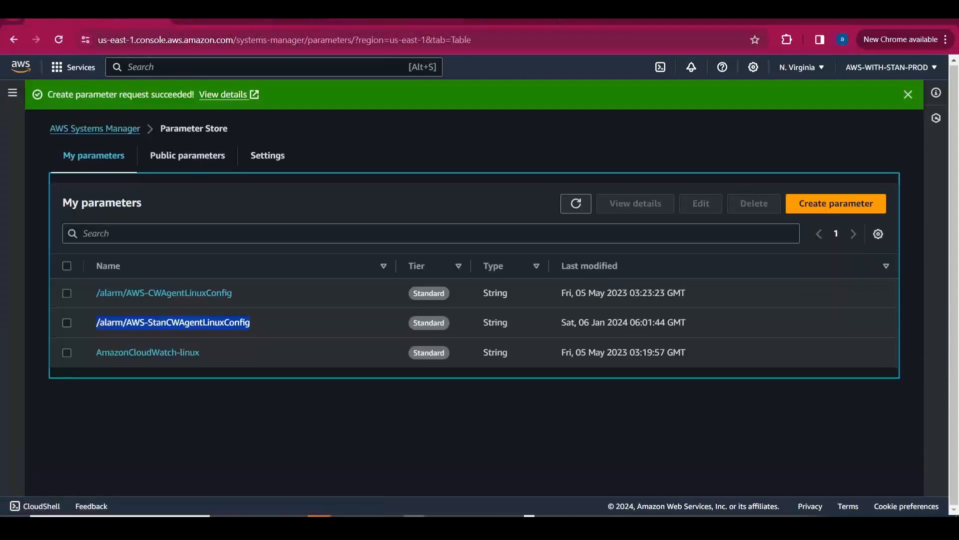
left_click(394, 21)
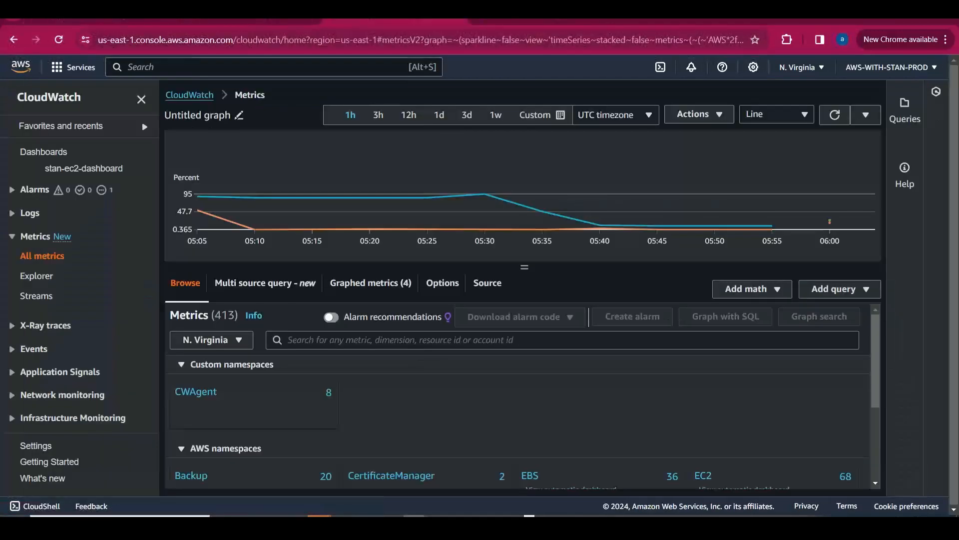
left_click(196, 391)
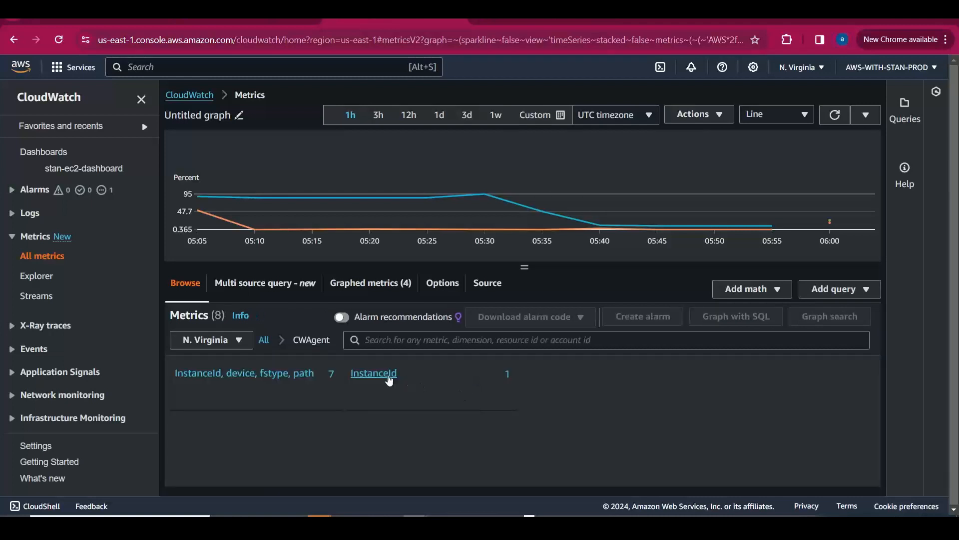
left_click(388, 378)
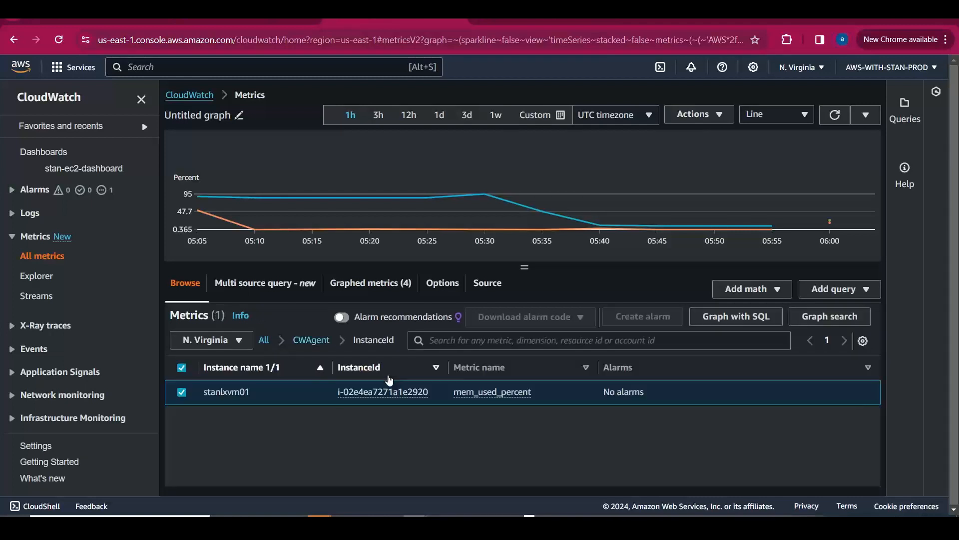
left_click(180, 393)
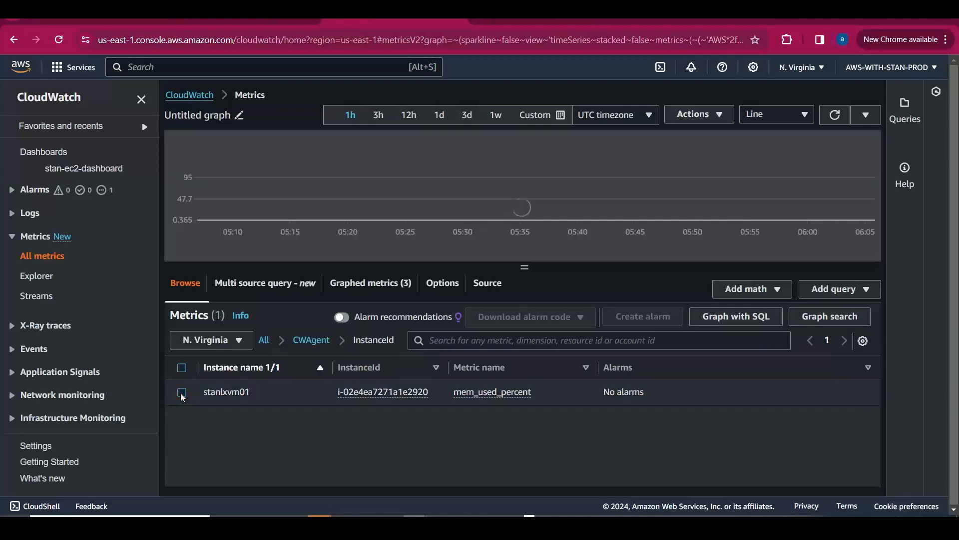
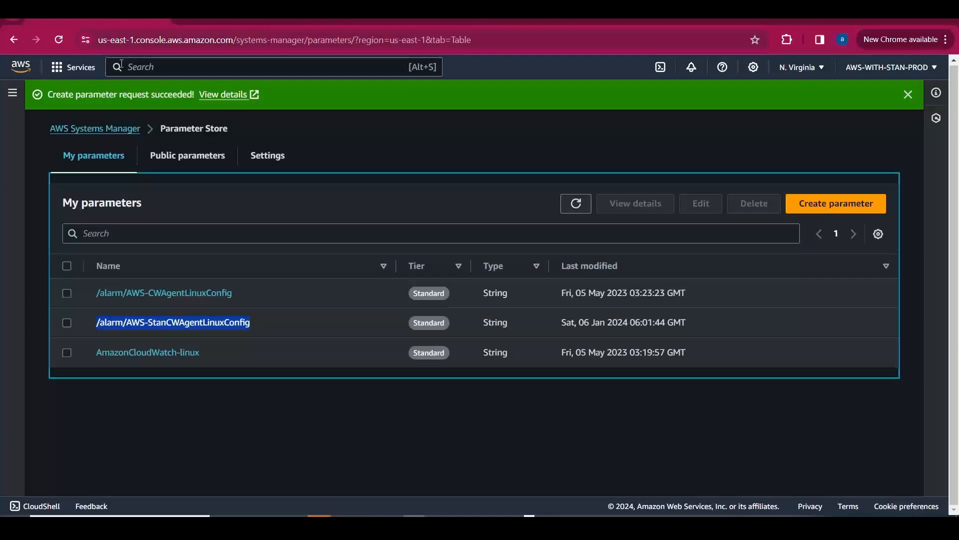
Look through the Systems Manager tools down to Node Management and switch to the EC2 Instance Connect terminal
left_click(114, 129)
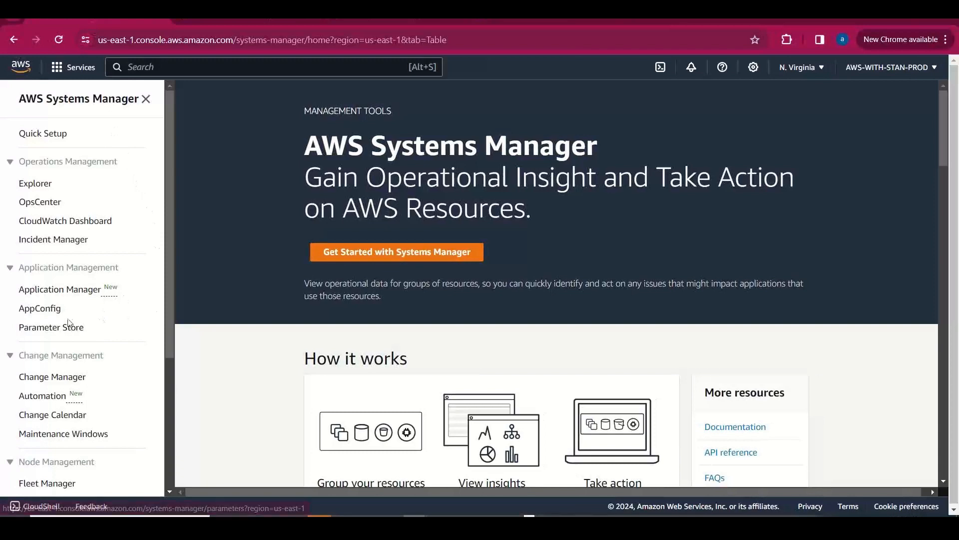
left_click_drag(167, 311, 161, 404)
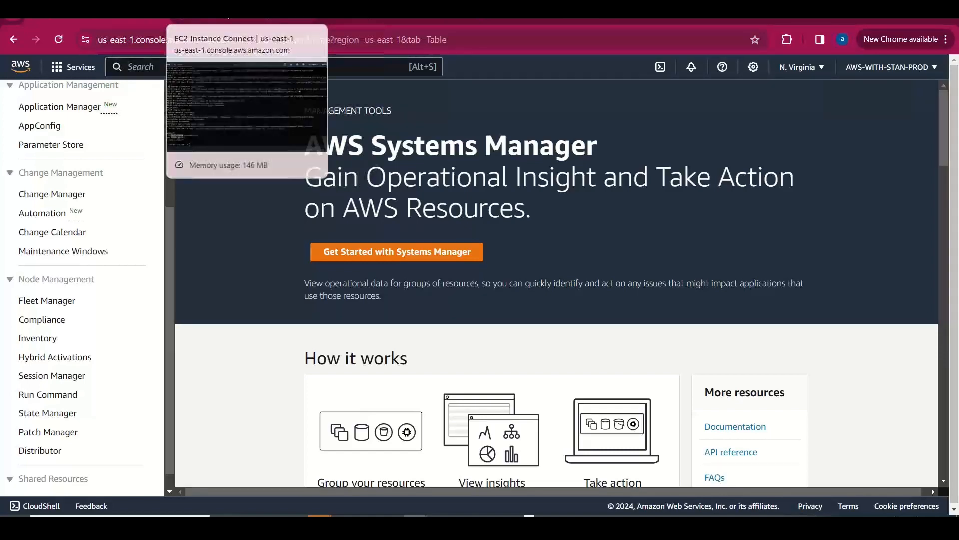
left_click(225, 10)
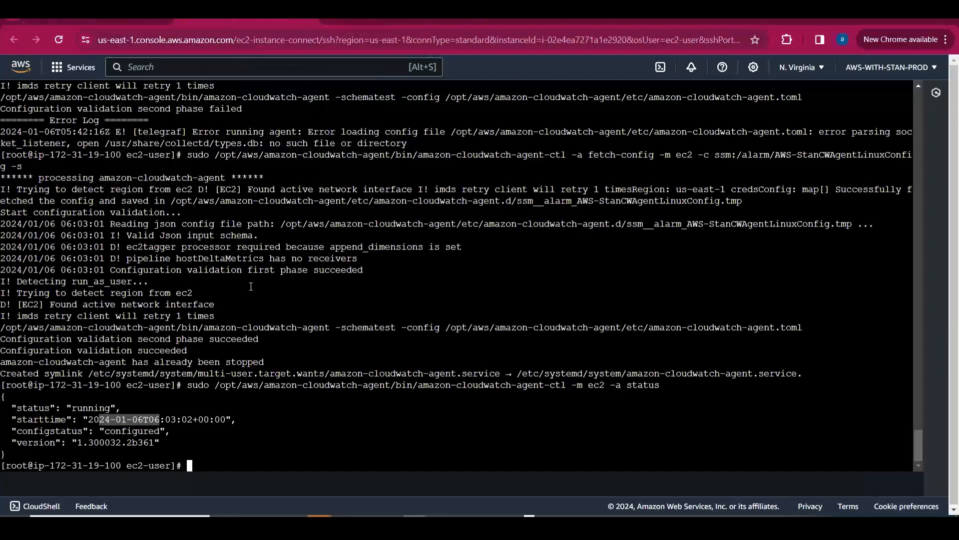
left_click(252, 306)
key("Up")
key("Up")
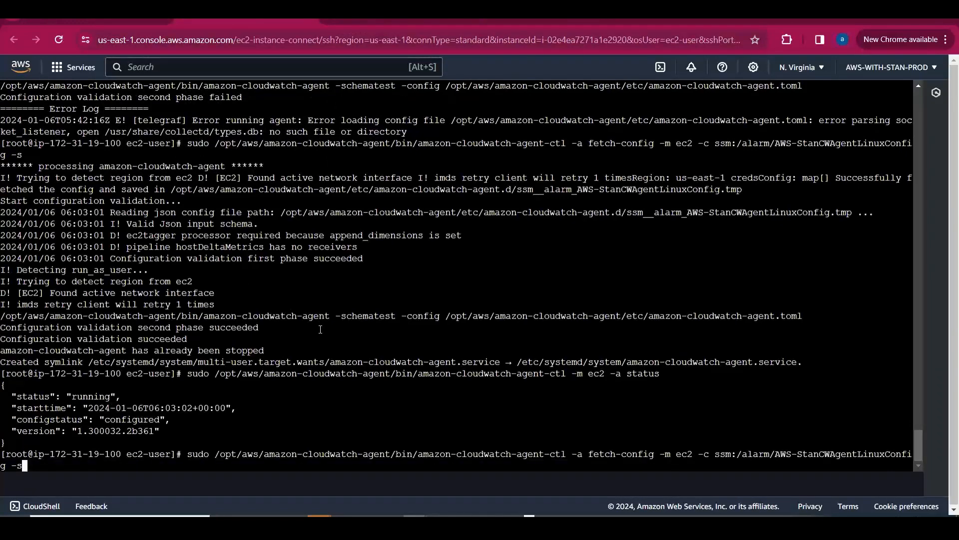
key("Up")
key("Up")
key("Up")
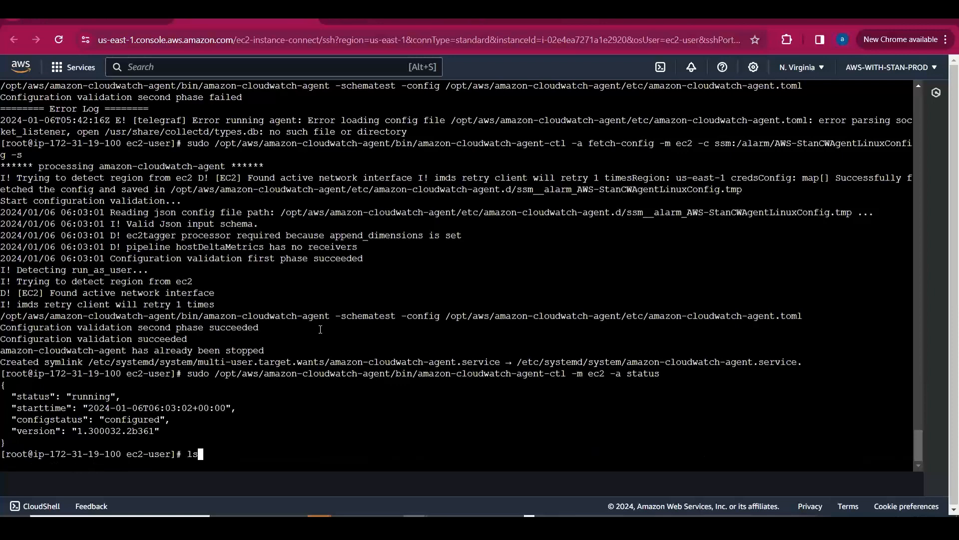
key("Down")
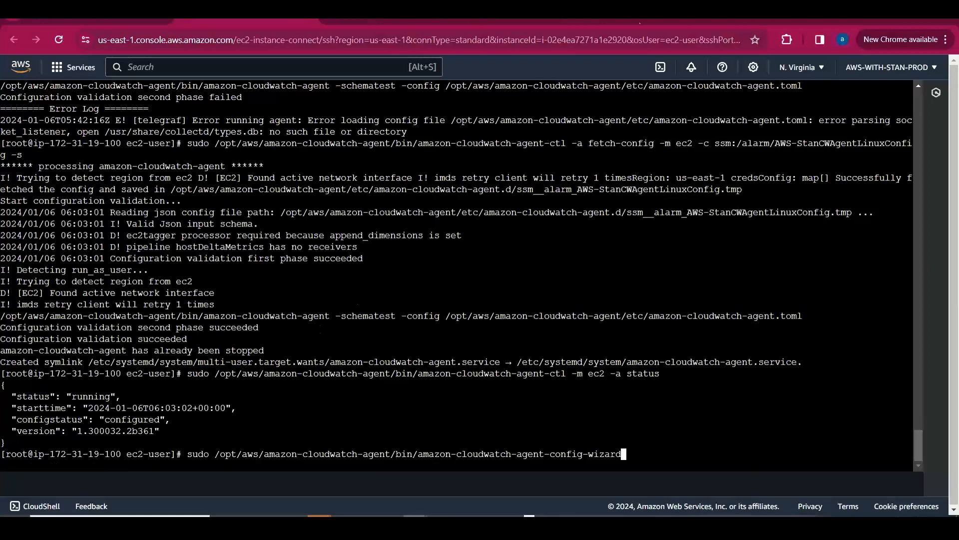
left_click(575, 37)
left_click(638, 422)
key("BackSpace")
key("BackSpace")
key("BackSpace")
key("BackSpace")
key("BackSpace")
key("BackSpace")
key("BackSpace")
key("BackSpace")
key("BackSpace")
key("BackSpace")
key("BackSpace")
key("BackSpace")
key("BackSpace")
key("BackSpace")
key("BackSpace")
key("BackSpace")
key("BackSpace")
key("BackSpace")
key("BackSpace")
key("BackSpace")
key("BackSpace")
key("BackSpace")
key("BackSpace")
key("BackSpace")
key("BackSpace")
key("BackSpace")
key("BackSpace")
key("BackSpace")
key("BackSpace")
key("BackSpace")
key("BackSpace")
key("BackSpace")
key("BackSpace")
key("BackSpace")
key("BackSpace")
key("BackSpace")
key("BackSpace")
key("BackSpace")
key("BackSpace")
key("BackSpace")
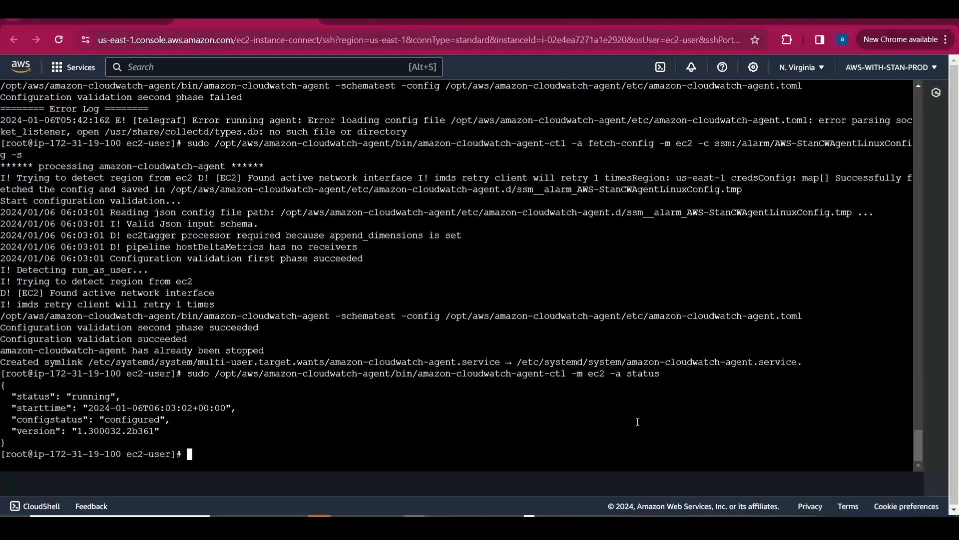
type("wget https://s3.amazona")
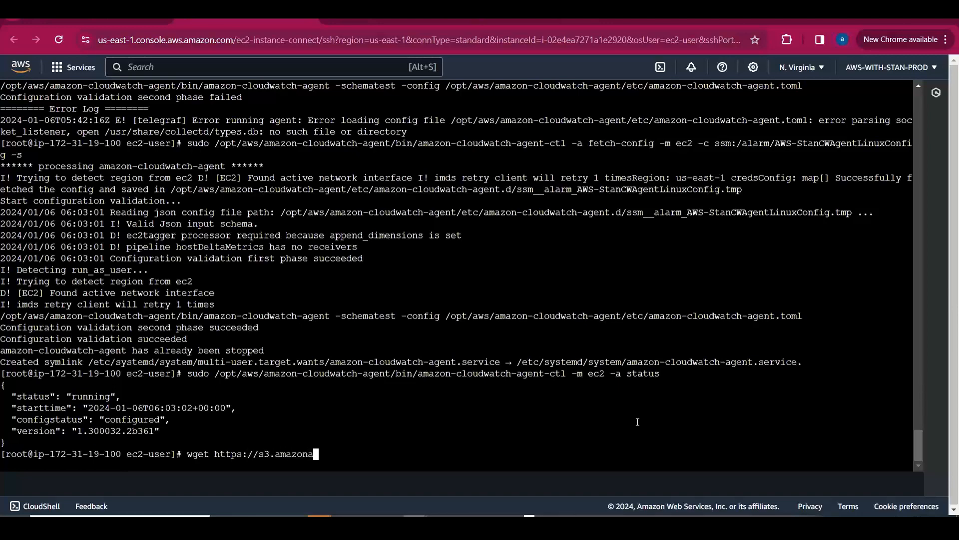
type("ws.com/")
left_click(337, 28)
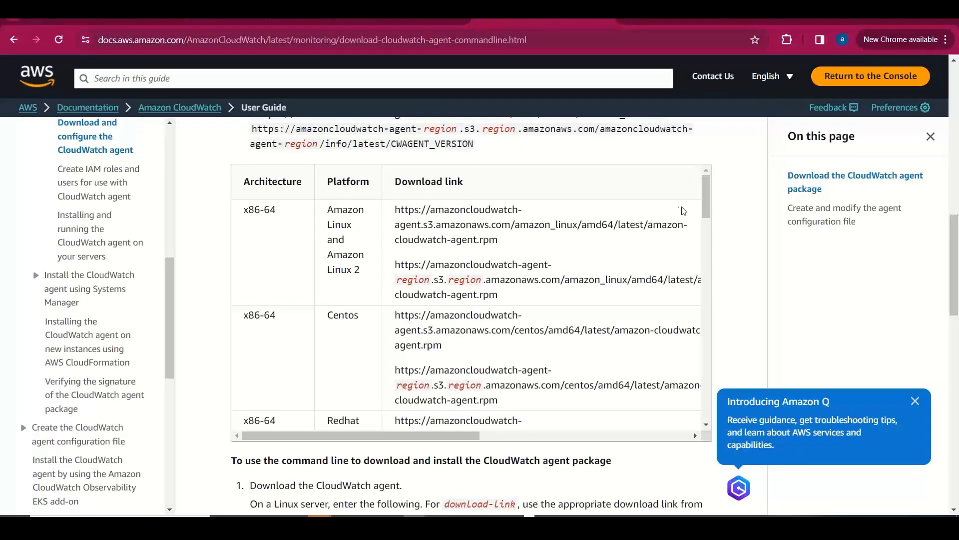
Copy the linux/amd64/latest part of the general Amazon Linux x86-64 download link in the documentation's table
left_click_drag(954, 242, 958, 133)
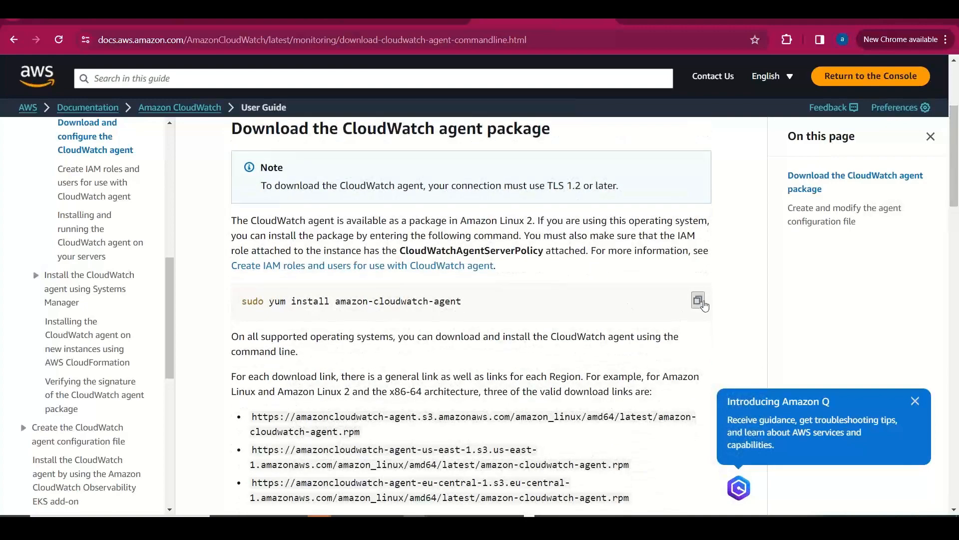
left_click(698, 301)
left_click_drag(958, 167, 958, 295)
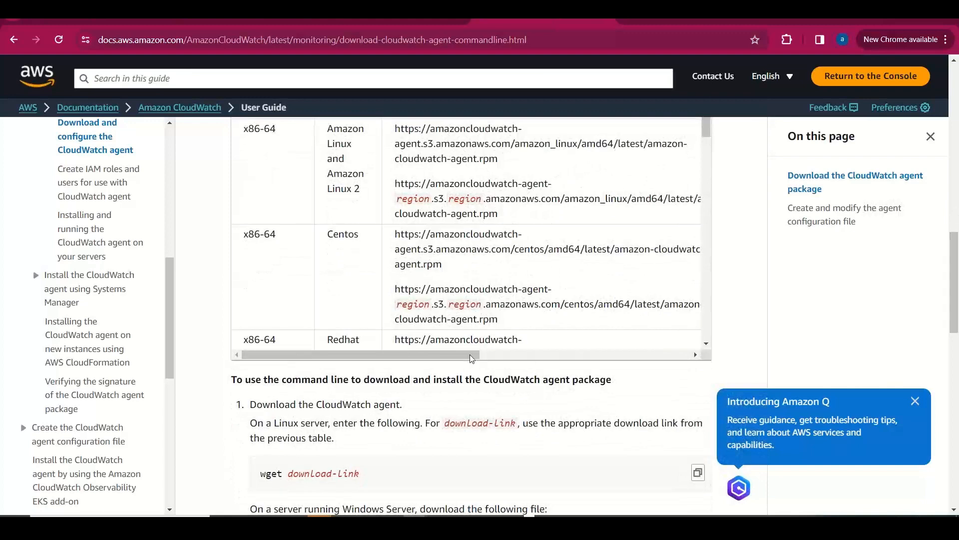
left_click_drag(471, 356, 511, 367)
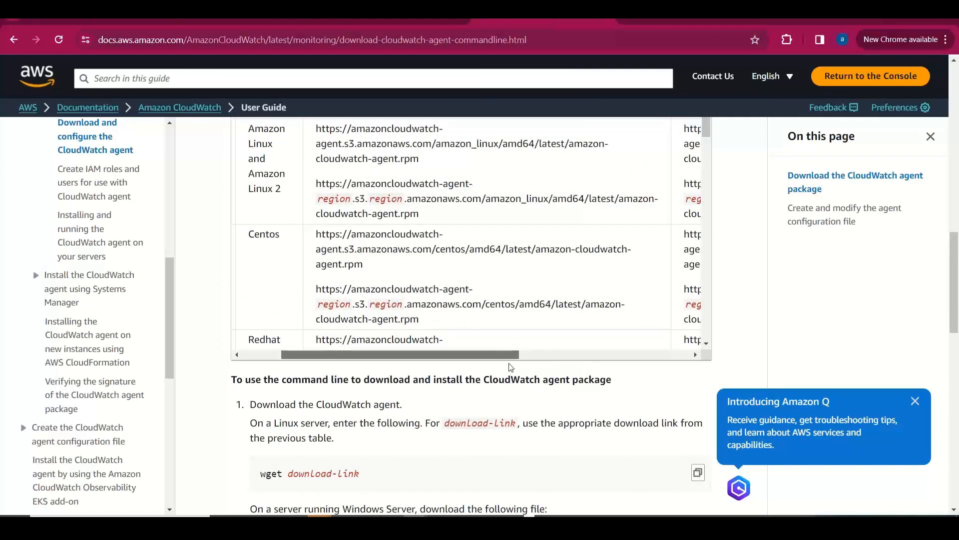
double_click(449, 248)
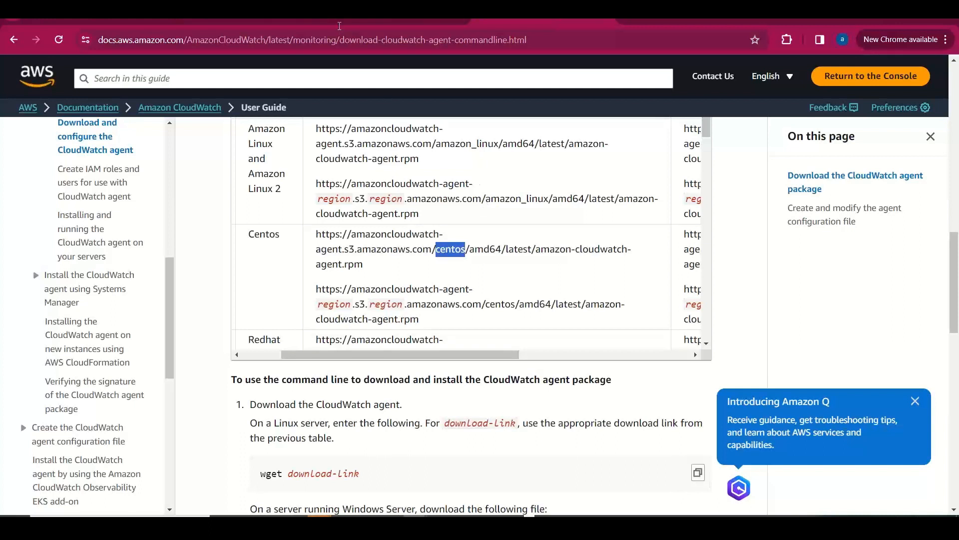
left_click_drag(477, 143, 599, 148)
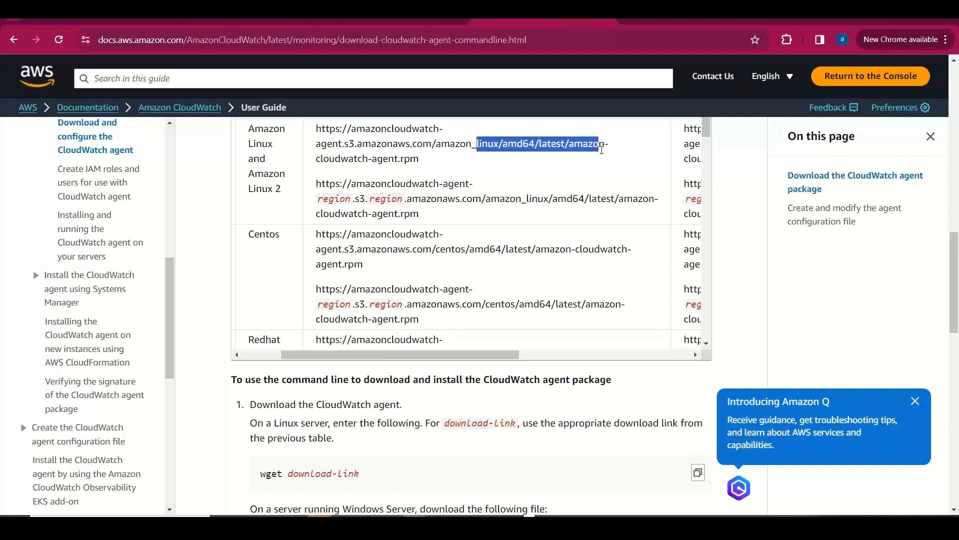
left_click_drag(560, 150, 567, 145)
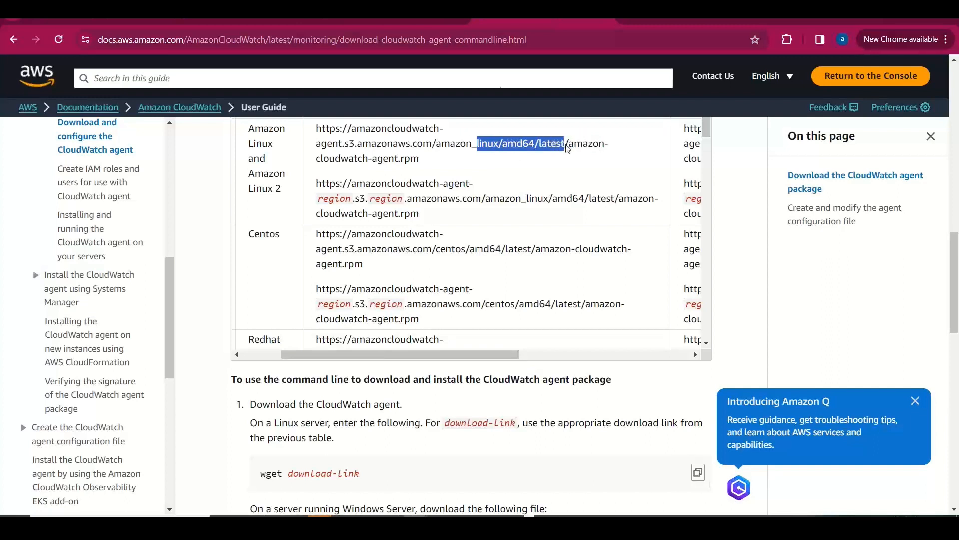
Return to the terminal and extend the wget URL with amazonCloudwatch-agent/linux/
left_click(280, 21)
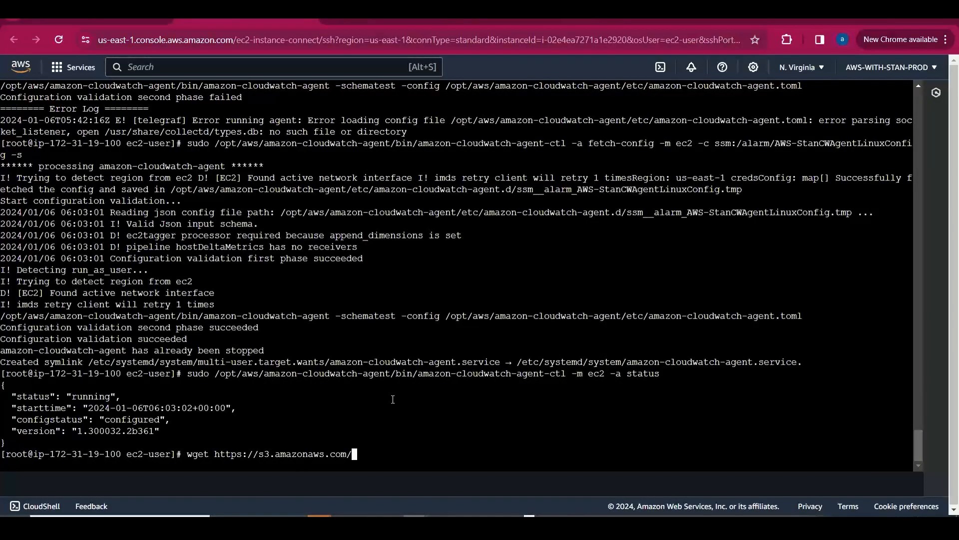
type("c")
key("BackSpace")
type("amazonCloudwatch")
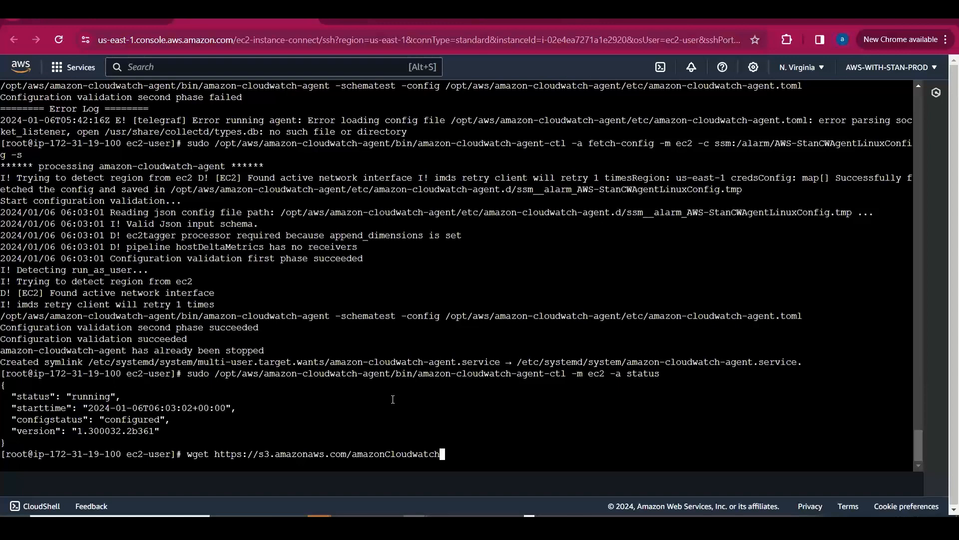
type("-agent/linux/")
Paste the copied path into the wget URL and delete the duplicate linux/ so it ends in linux/amd64/latest
right_click(392, 398)
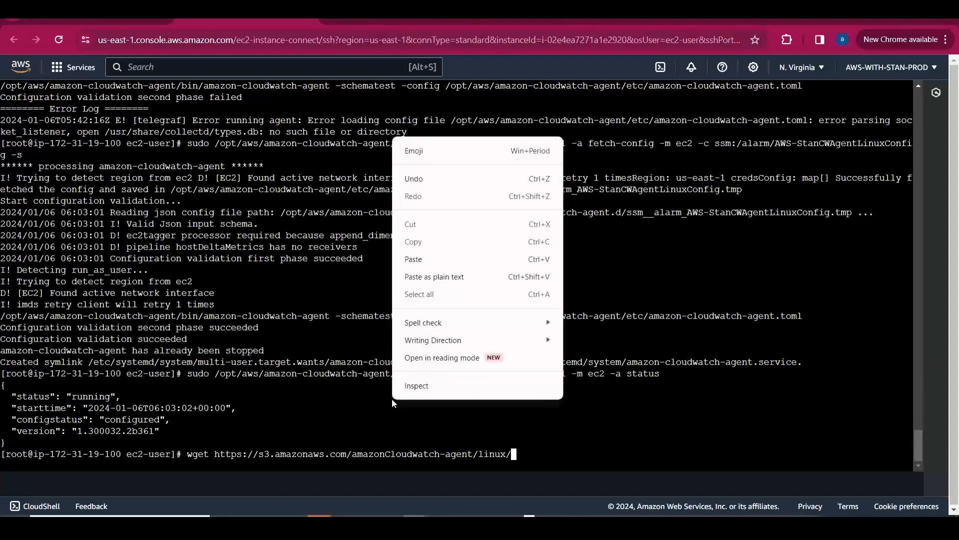
left_click(425, 253)
key("Left")
key("Left")
key("Left")
key("Left")
key("Left")
key("Left")
key("Left")
key("Left")
key("Left")
key("Left")
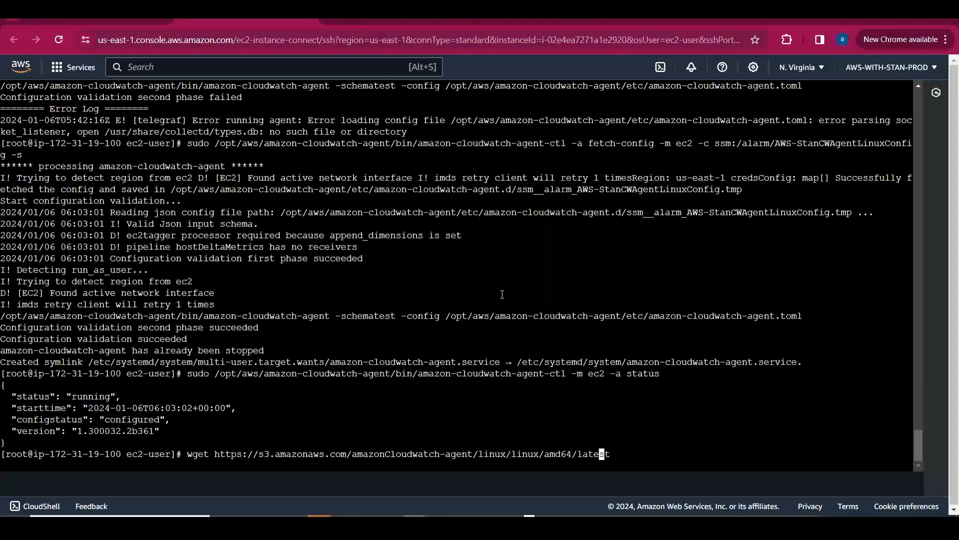
key("Left")
key("Left")
key("BackSpace")
key("BackSpace")
key("BackSpace")
key("BackSpace")
key("BackSpace")
key("BackSpace")
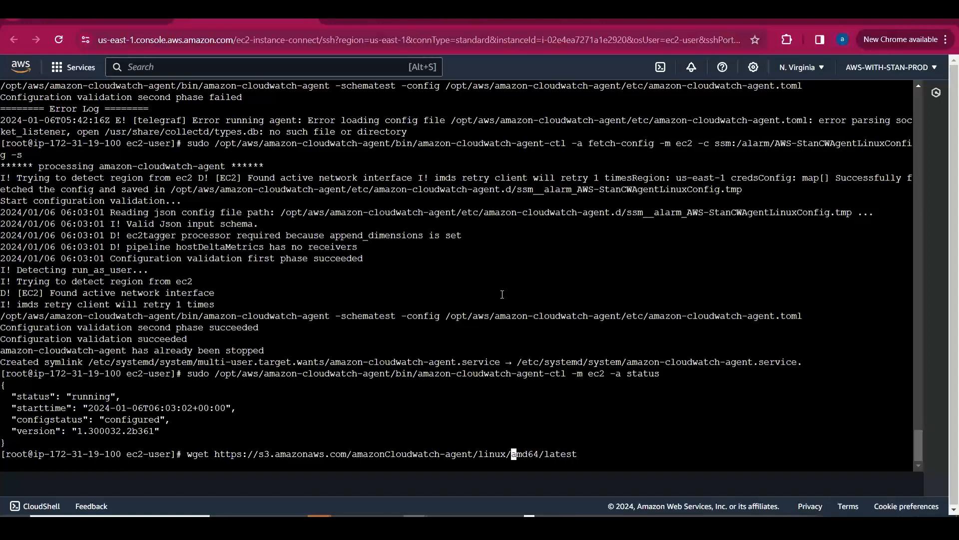
Append /AmazonCloudWatchAgent.zip to the wget URL and run the command to try downloading the agent package
key("Right")
key("Right")
key("Right")
key("Right")
key("Right")
key("Right")
key("Right")
key("Right")
key("Right")
key("Right")
key("Right")
key("Right")
type("/AmazonCloudWatch")
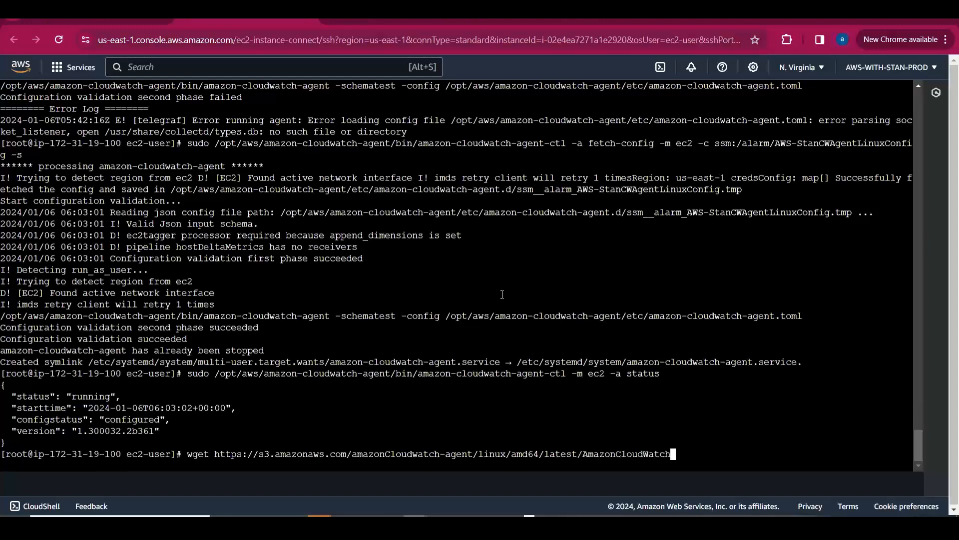
type("Agent.zip")
key("Return")
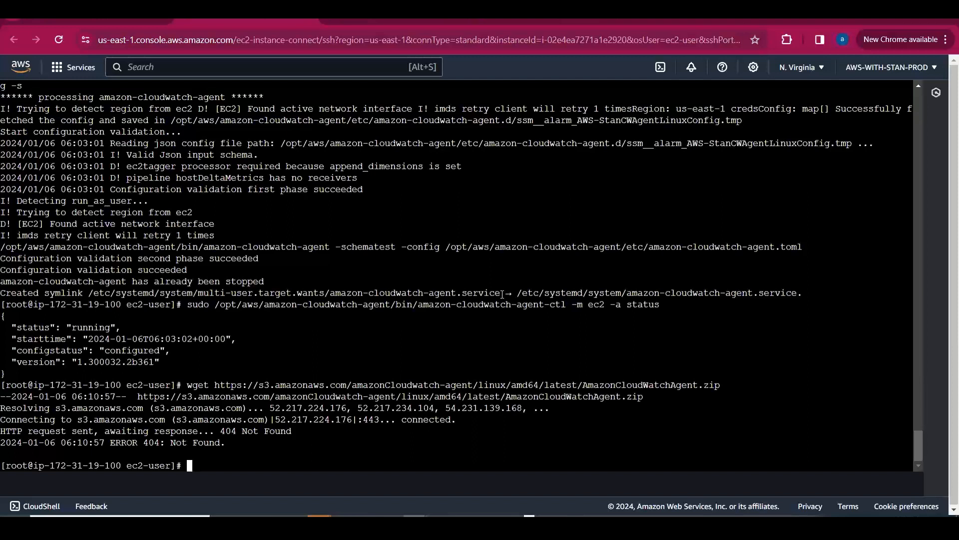
Recall the wget command, change the capital C in amazonCloudwatch-agent to lowercase, and run it to download the agent package
key("Up")
key("Left")
key("Left")
key("Left")
key("Left")
key("Left")
key("Left")
key("Left")
key("Left")
key("Left")
key("Left")
key("Left")
key("Left")
key("Left")
key("Left")
key("Left")
key("Left")
key("Left")
key("Left")
key("Left")
key("Left")
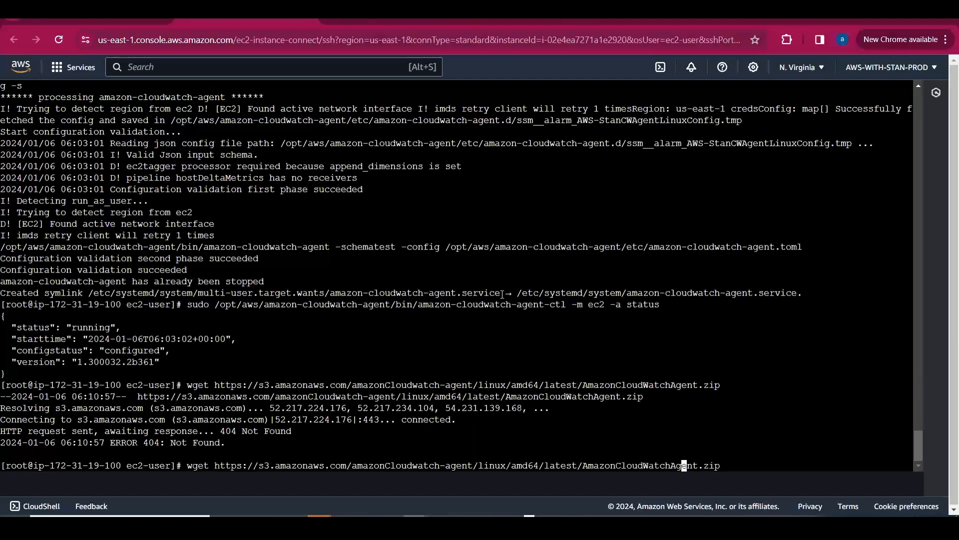
key("Left")
key("Left")
key("Left")
key("Left")
key("Left")
key("Left")
key("Left")
key("Left")
key("Left")
key("Left")
key("Left")
key("Left")
key("Left")
key("Left")
key("Left")
key("Left")
key("Left")
key("Left")
key("Left")
key("Left")
key("Left")
key("Left")
key("Left")
key("Left")
key("Left")
key("Left")
key("Left")
key("BackSpace")
type("c")
key("Return")
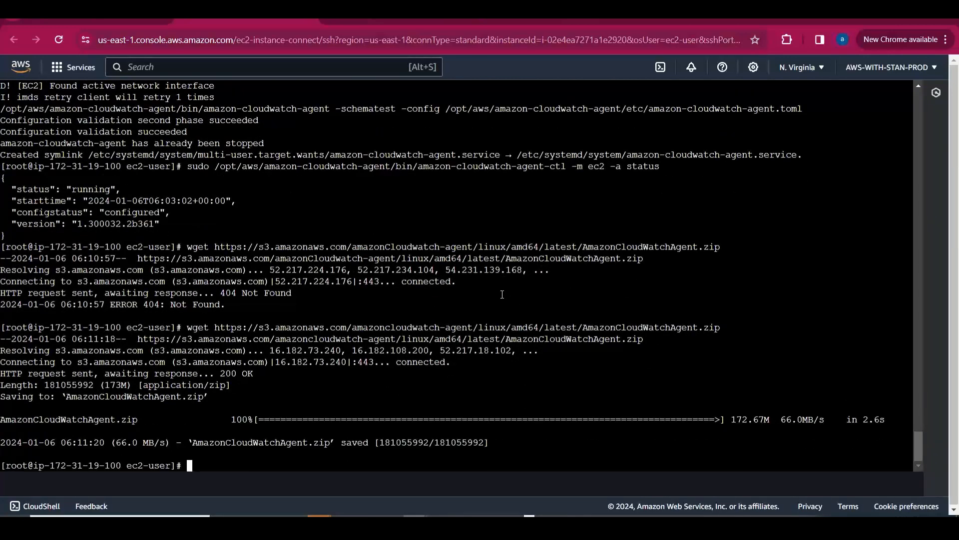
Unzip AmazonCloudWatchAgent.zip and run the extracted installer with sudo ./install.sh
type("unzip Amazon")
key("Tab")
key("Return")
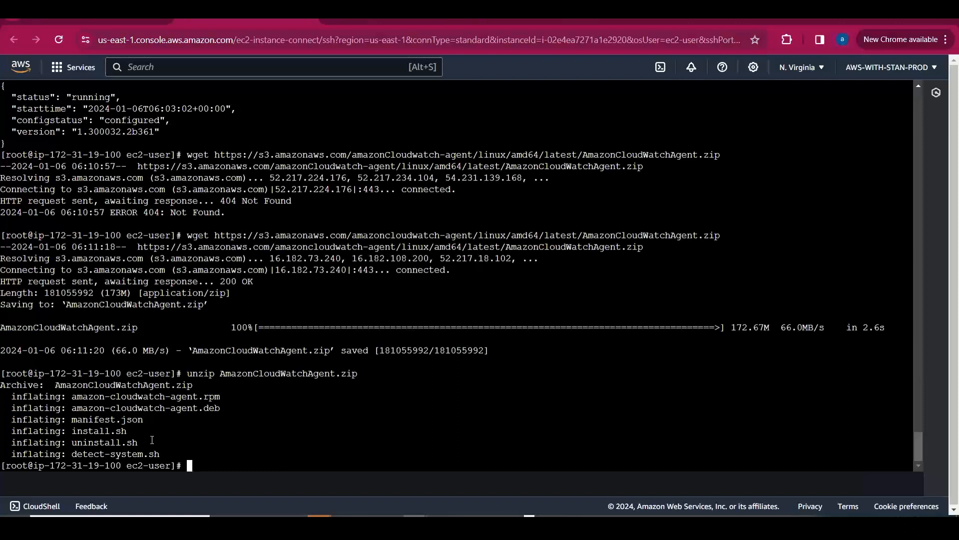
type("sudo ./install.sh")
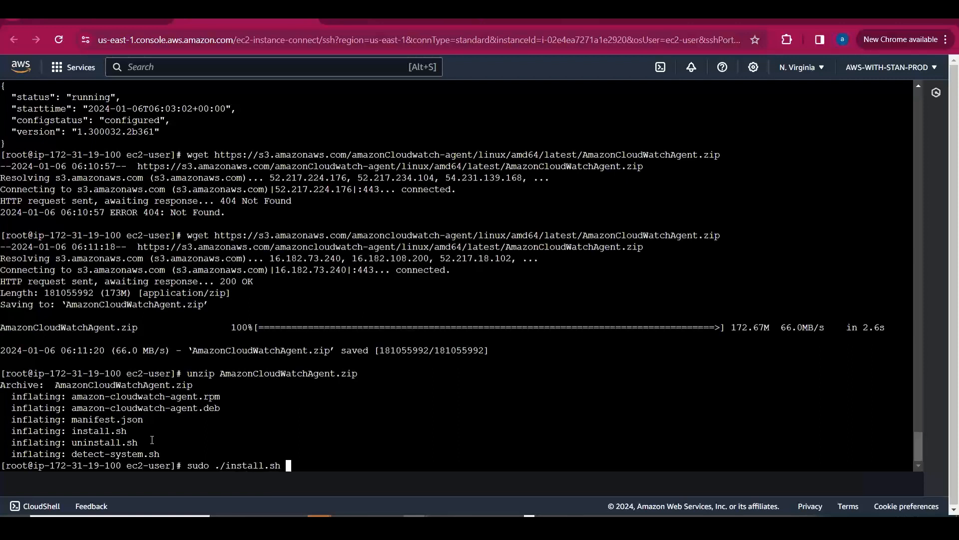
key("Return")
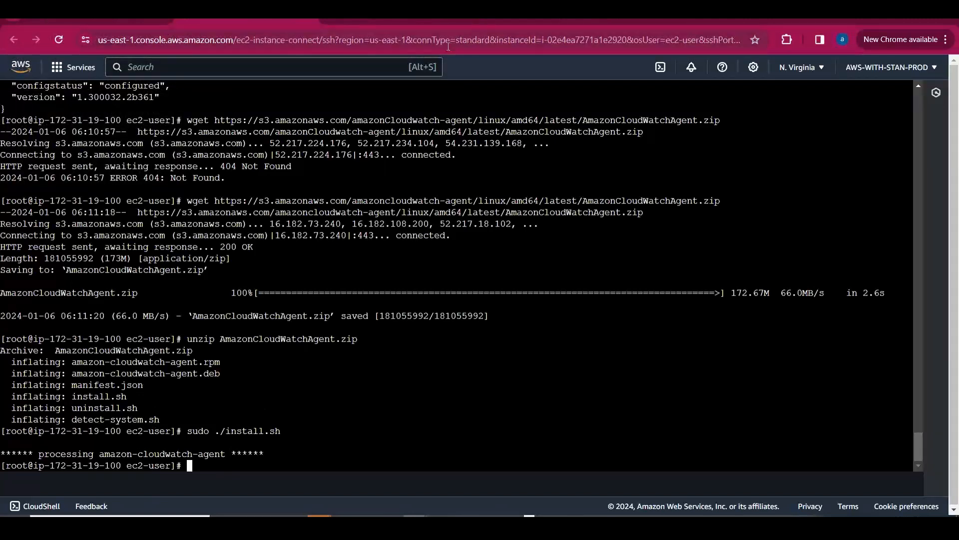
Switch to the Custom Metrics notes in Excel and review the Config wizard and SSM Parameter Store entries
left_click(395, 22)
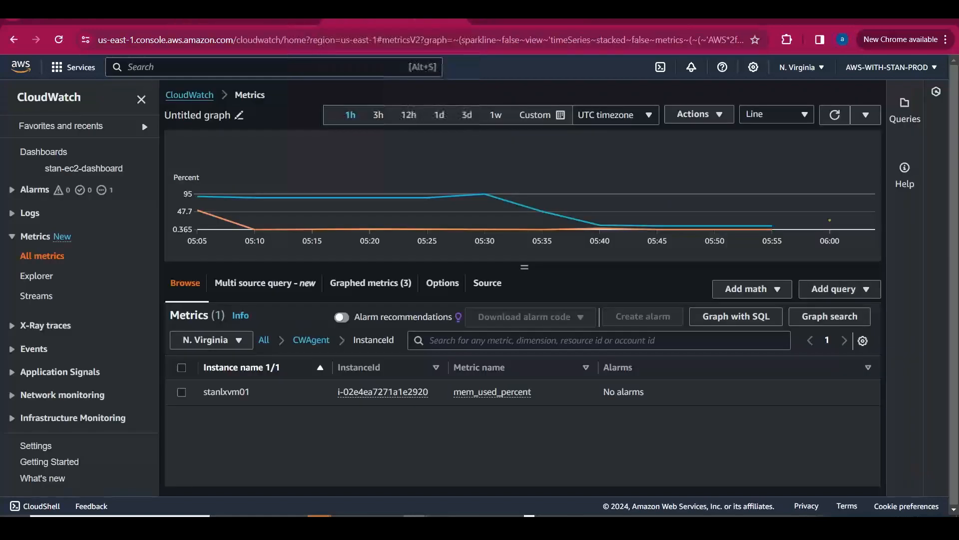
left_click(139, 19)
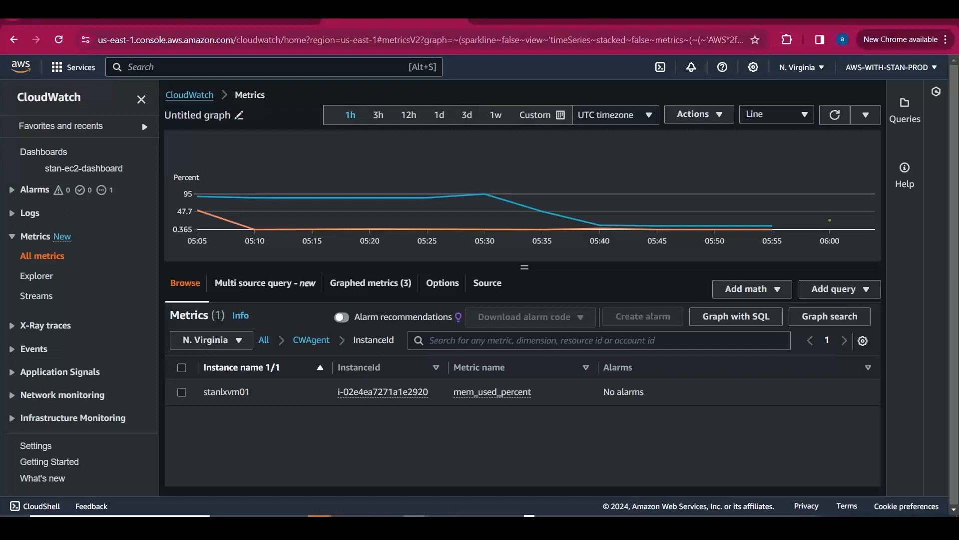
key("alt+Tab")
key("alt+Tab")
key("alt+Tab")
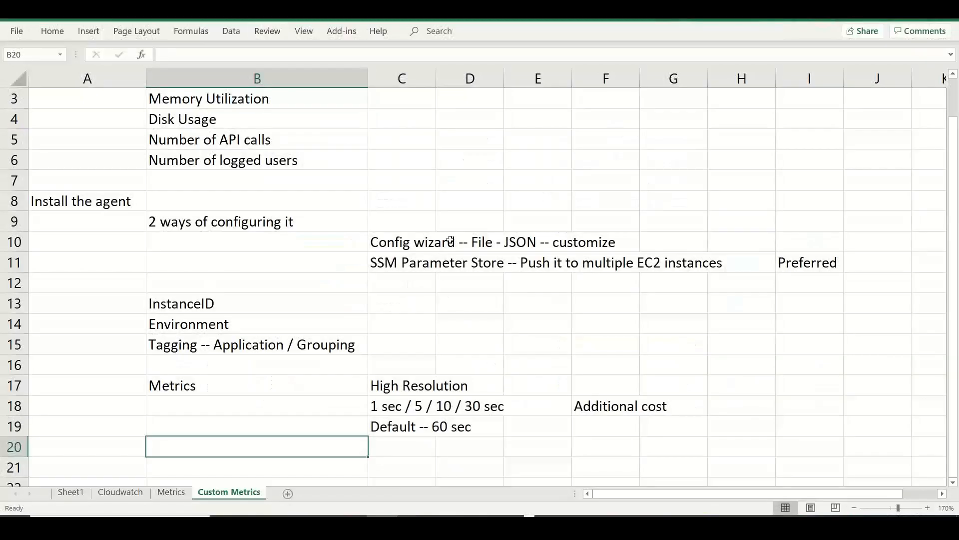
left_click(408, 242)
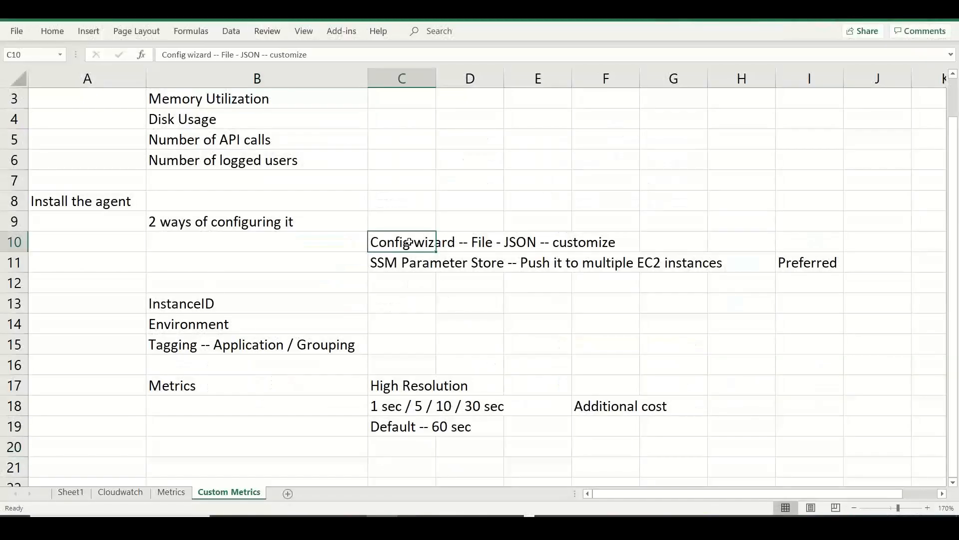
left_click(405, 261)
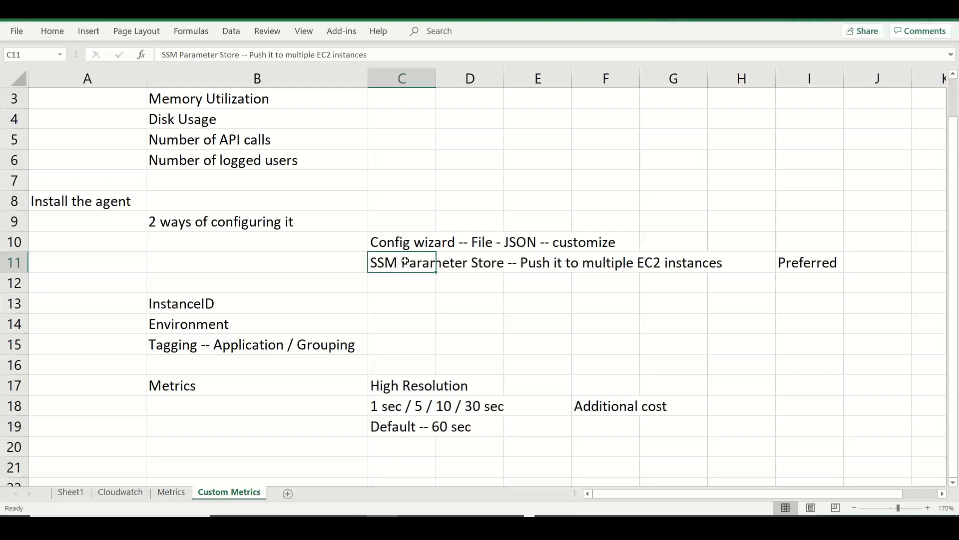
Switch to AWS Systems Manager, open Parameter Store's create-parameter form, and examine the KMS key options for the SecureString type
key("alt+Tab")
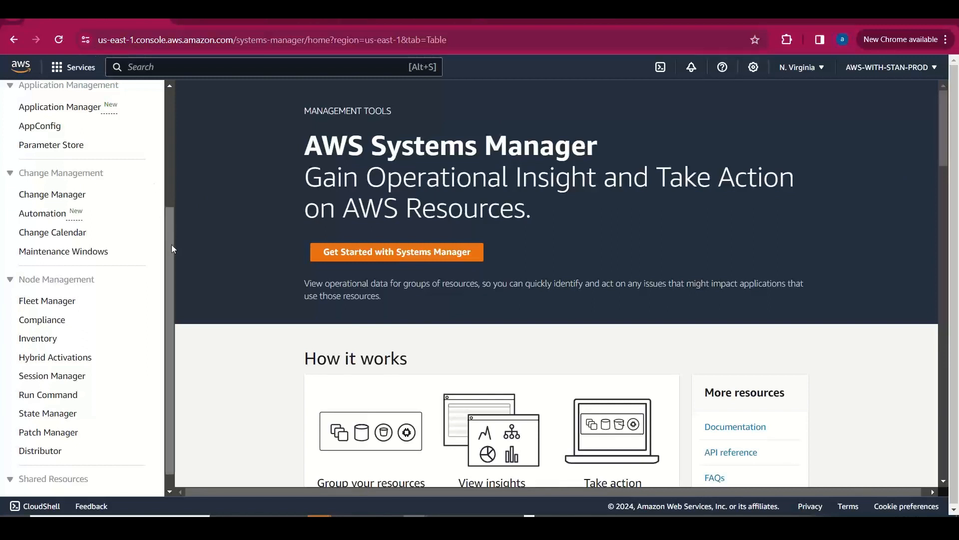
scroll(173, 260, "down", 1)
scroll(176, 262, "up", 4)
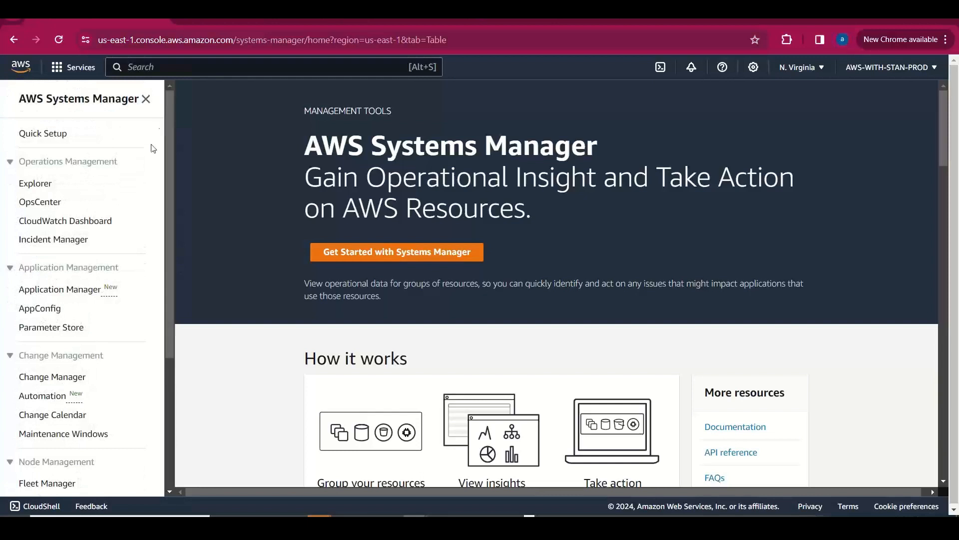
left_click(54, 326)
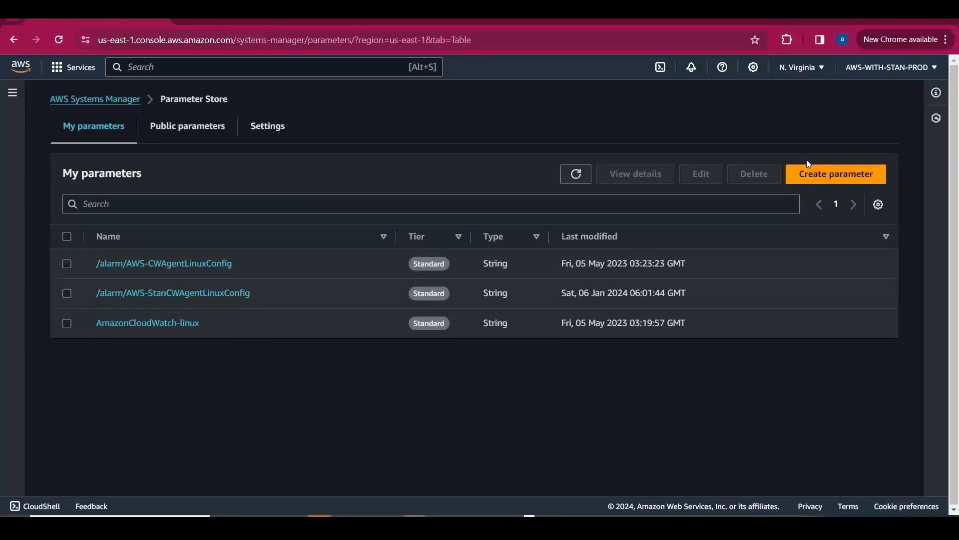
left_click(809, 174)
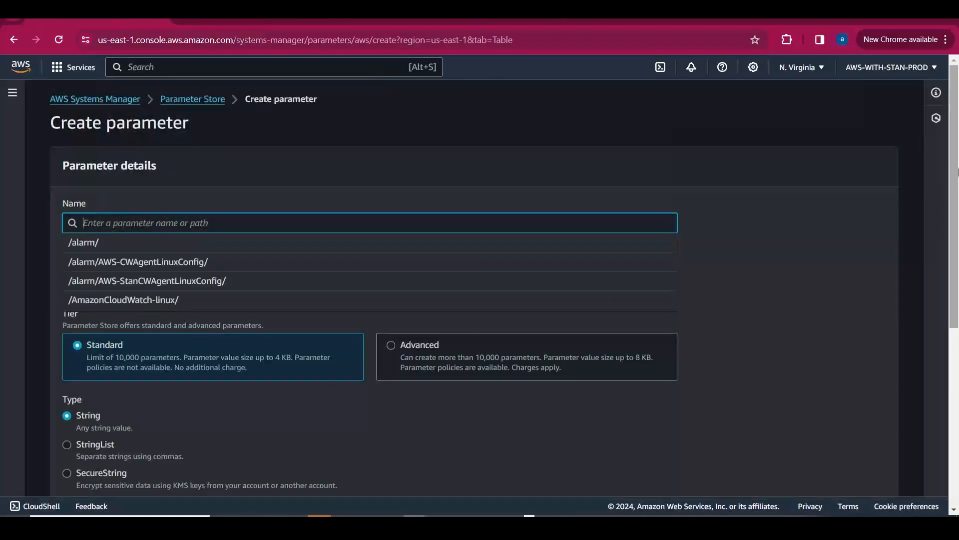
scroll(958, 175, "down", 2)
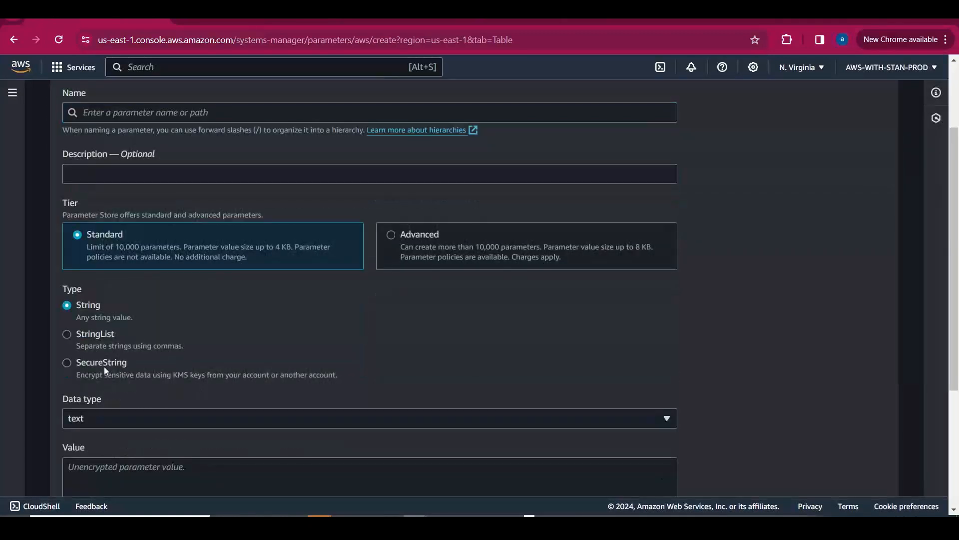
left_click(116, 373)
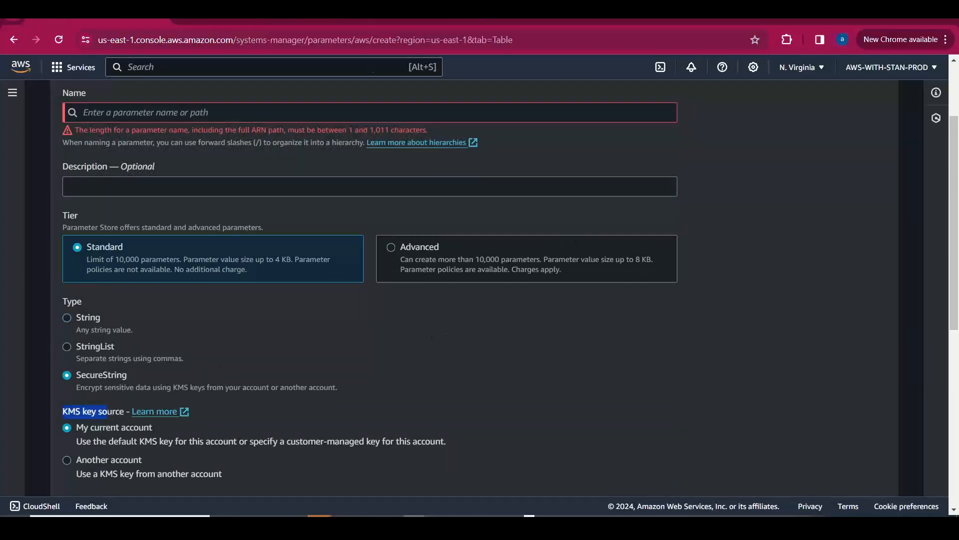
Return to the Excel notes, review the Metrics and Logs entries on the Cloudwatch sheet, and add a new worksheet after it
left_click(235, 14)
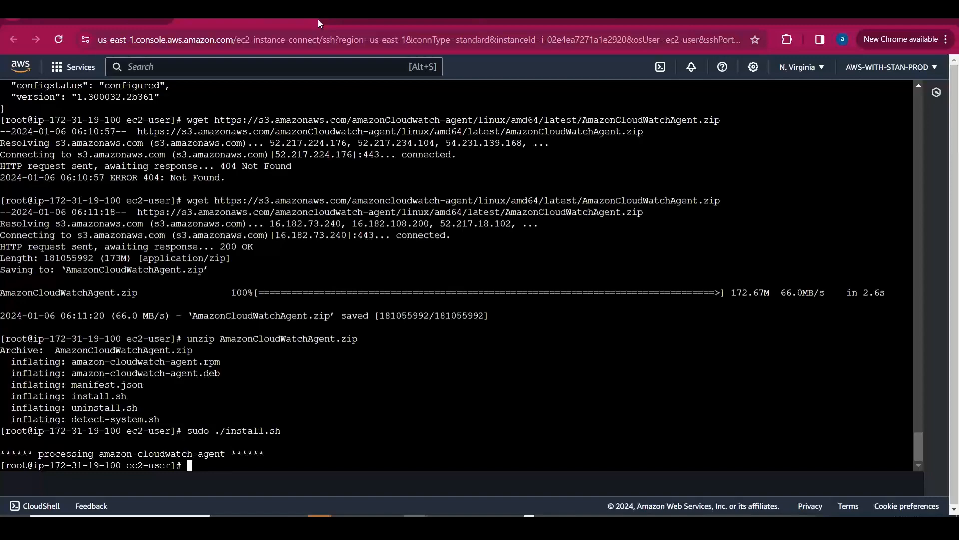
key("alt+Tab")
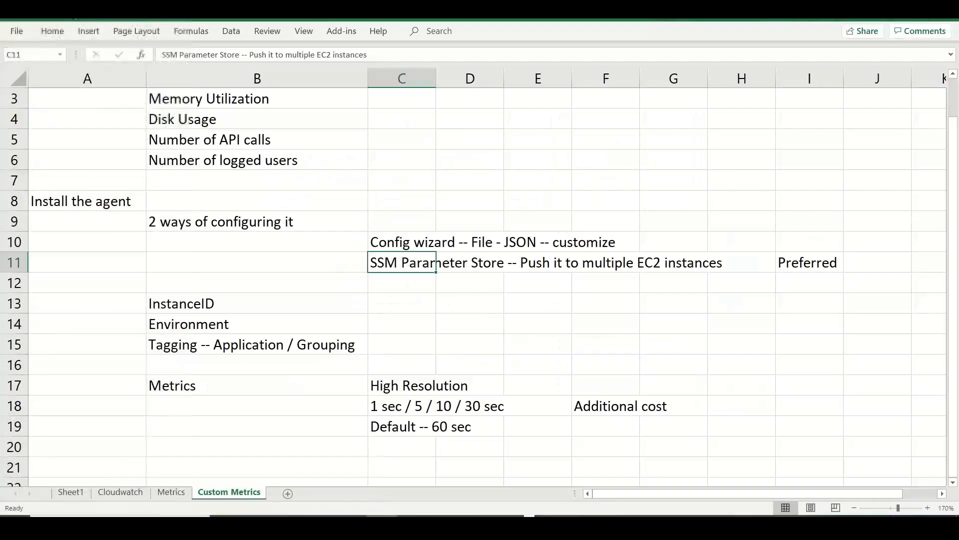
left_click(129, 488)
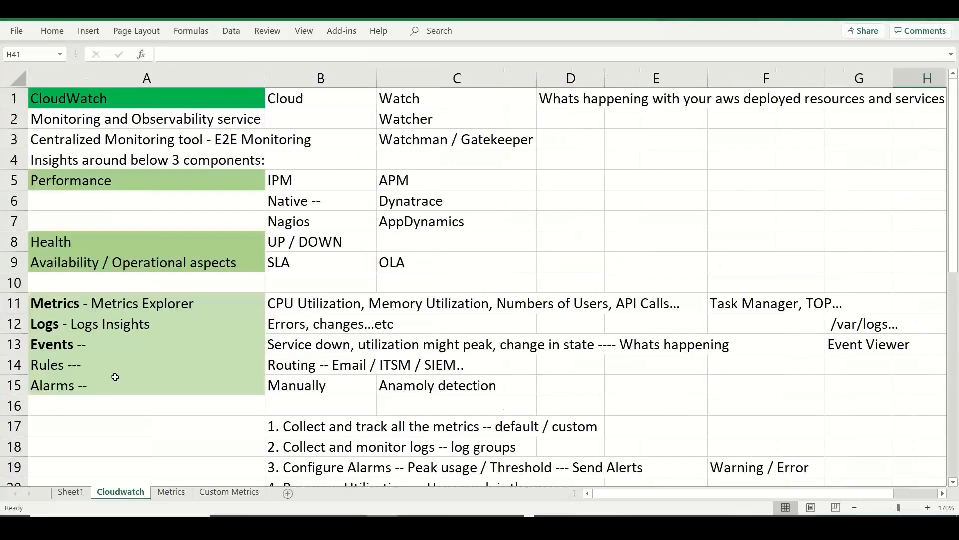
left_click(81, 304)
left_click(87, 326)
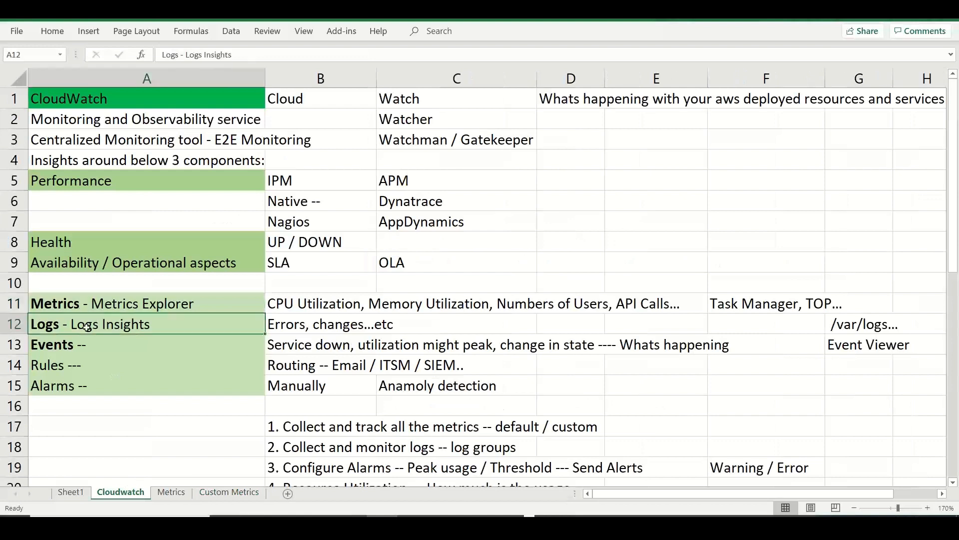
left_click(287, 494)
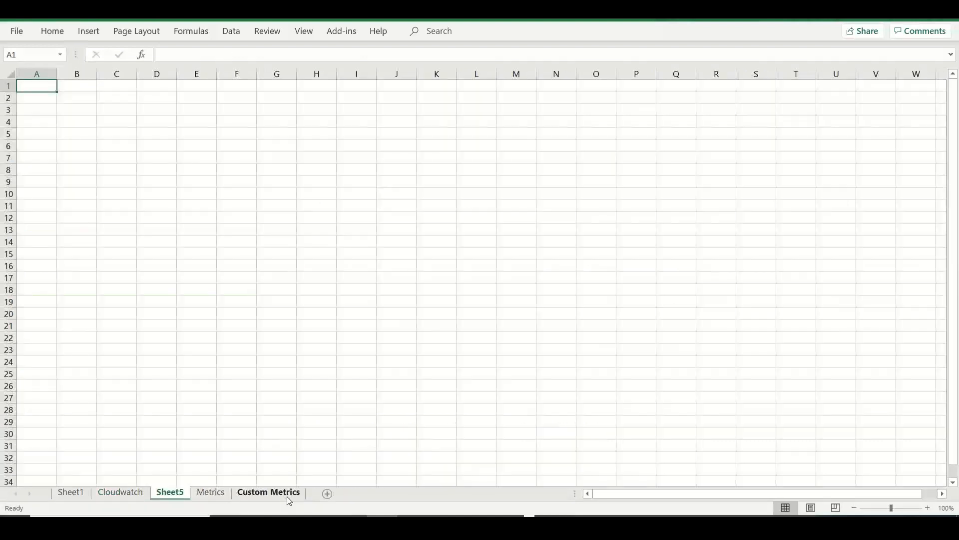